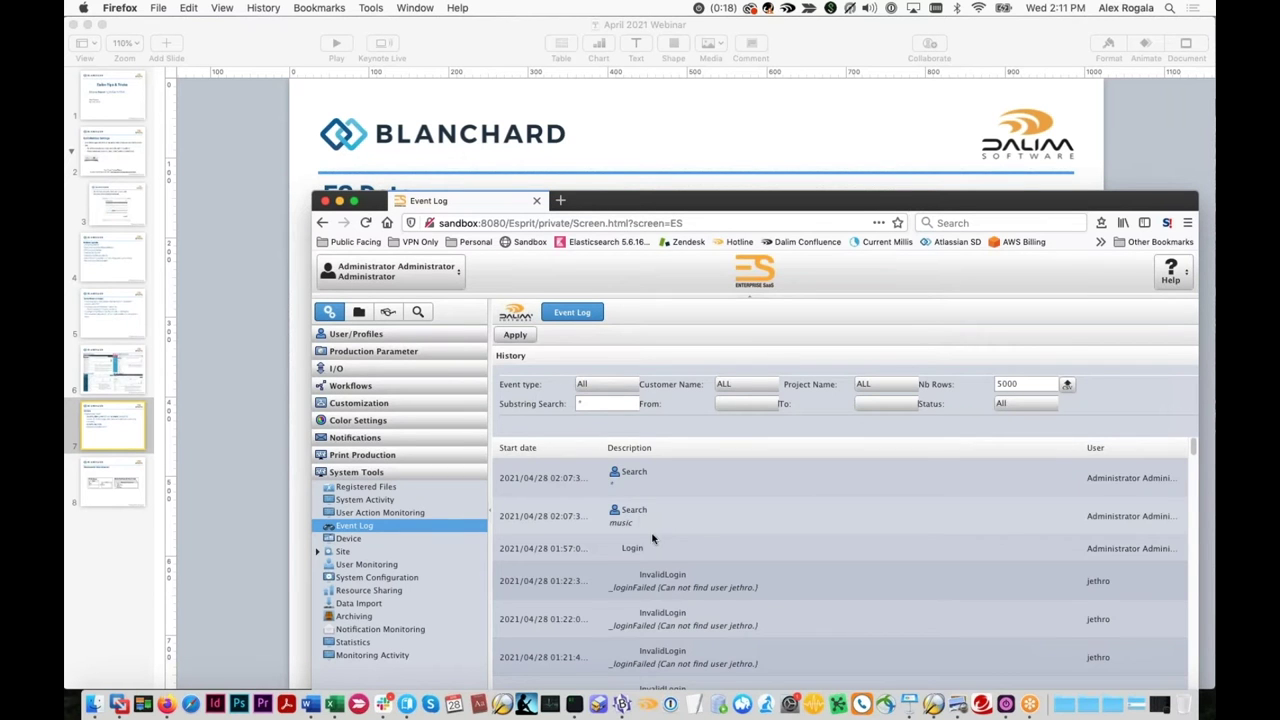
Move and enlarge the event log window, then go to Statistics under System Tools
scroll(644, 524, "down", 2)
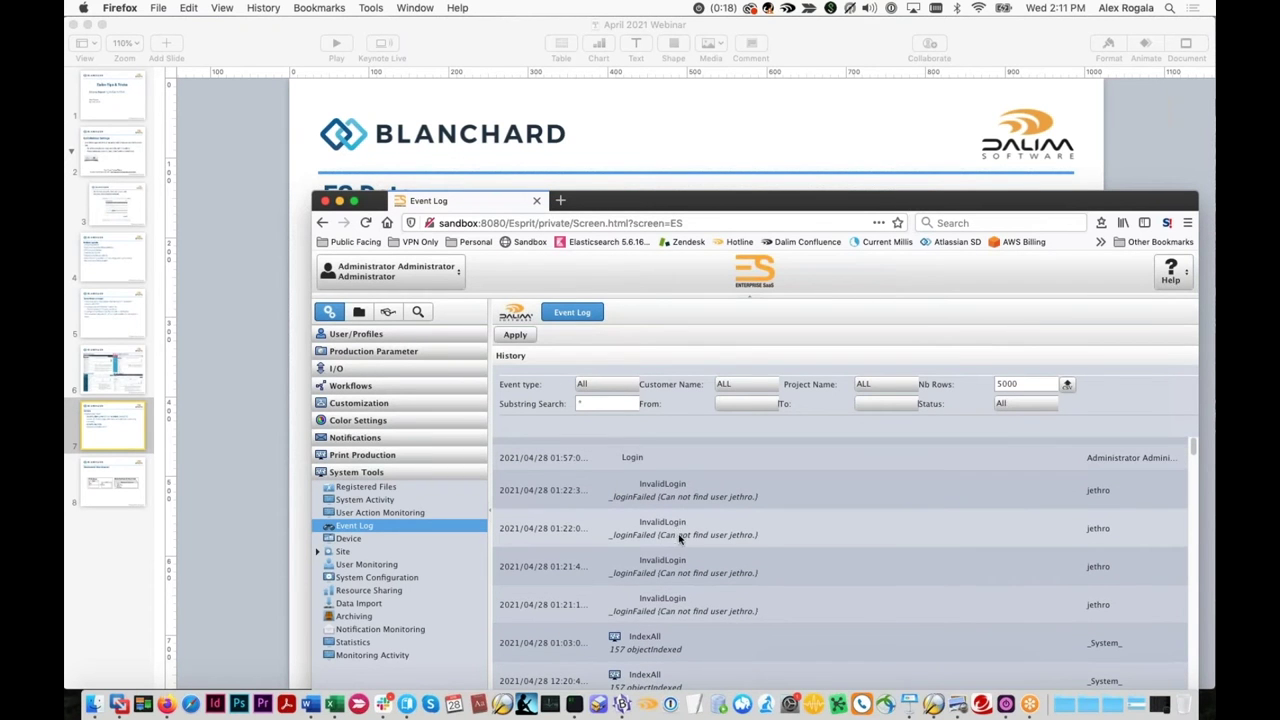
scroll(683, 535, "down", 5)
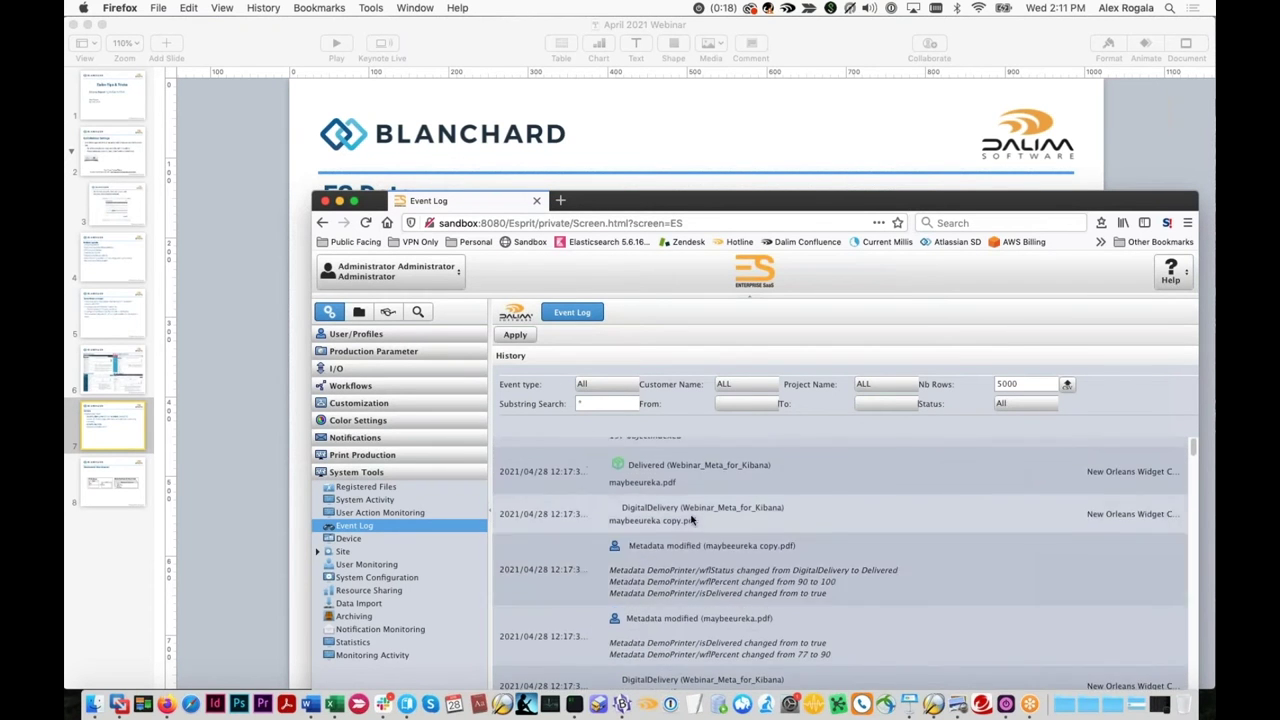
left_click_drag(698, 198, 808, 470)
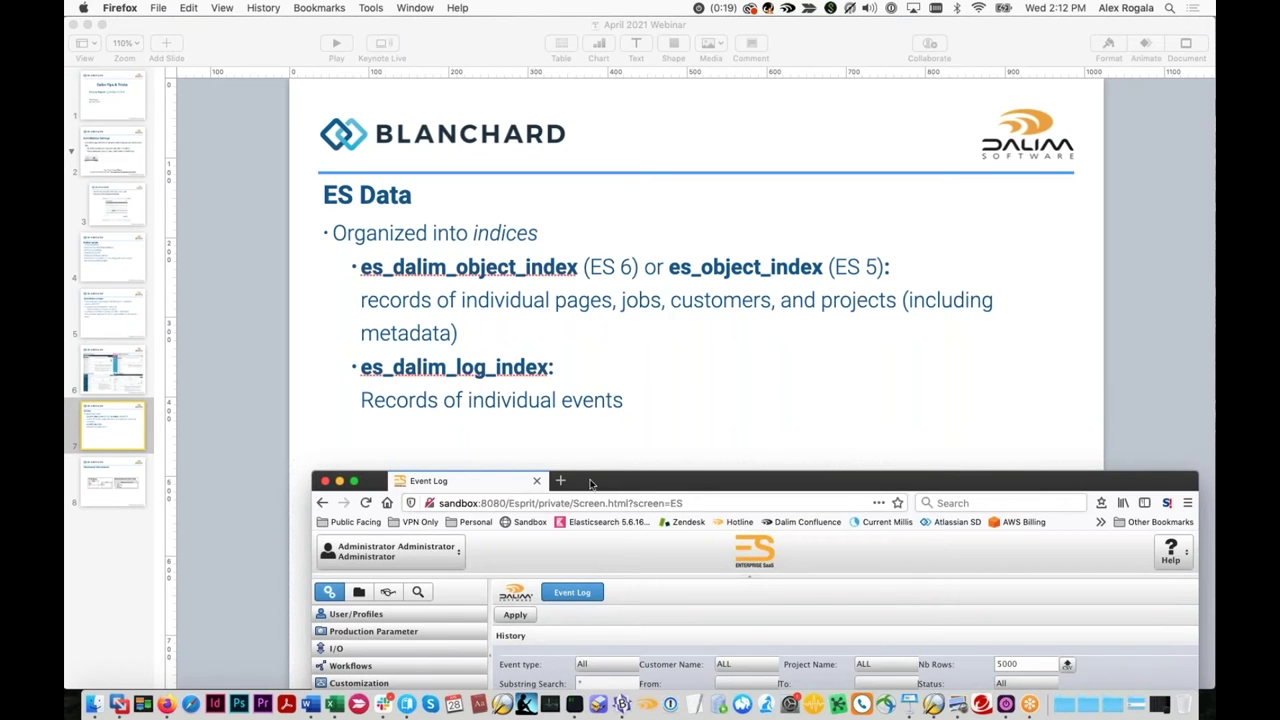
left_click_drag(590, 482, 357, 45)
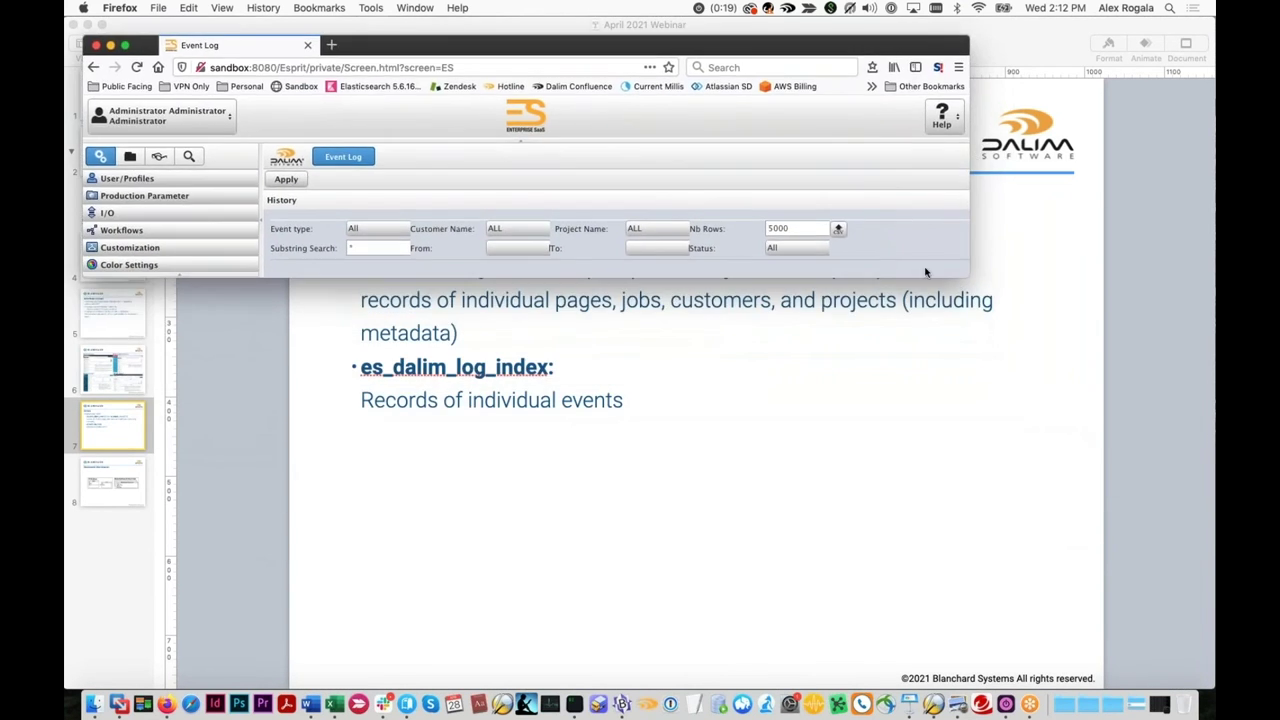
left_click_drag(968, 275, 989, 688)
left_click_drag(563, 45, 549, 27)
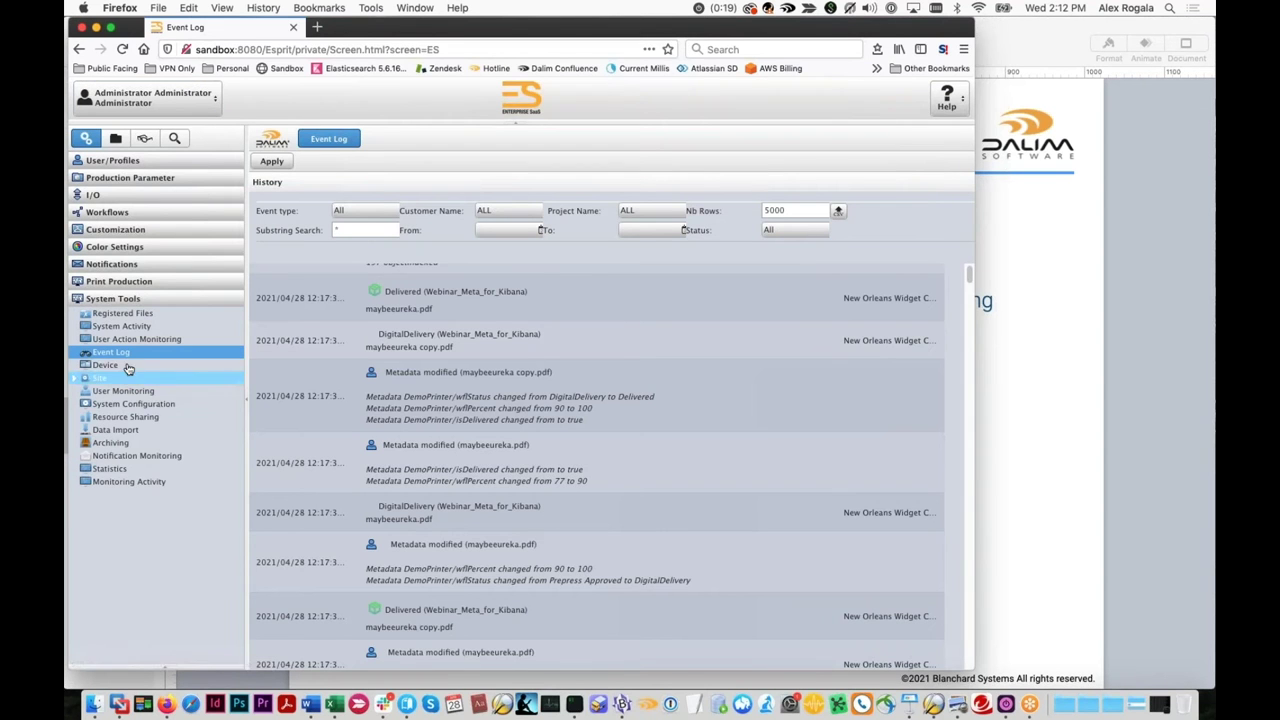
left_click(150, 467)
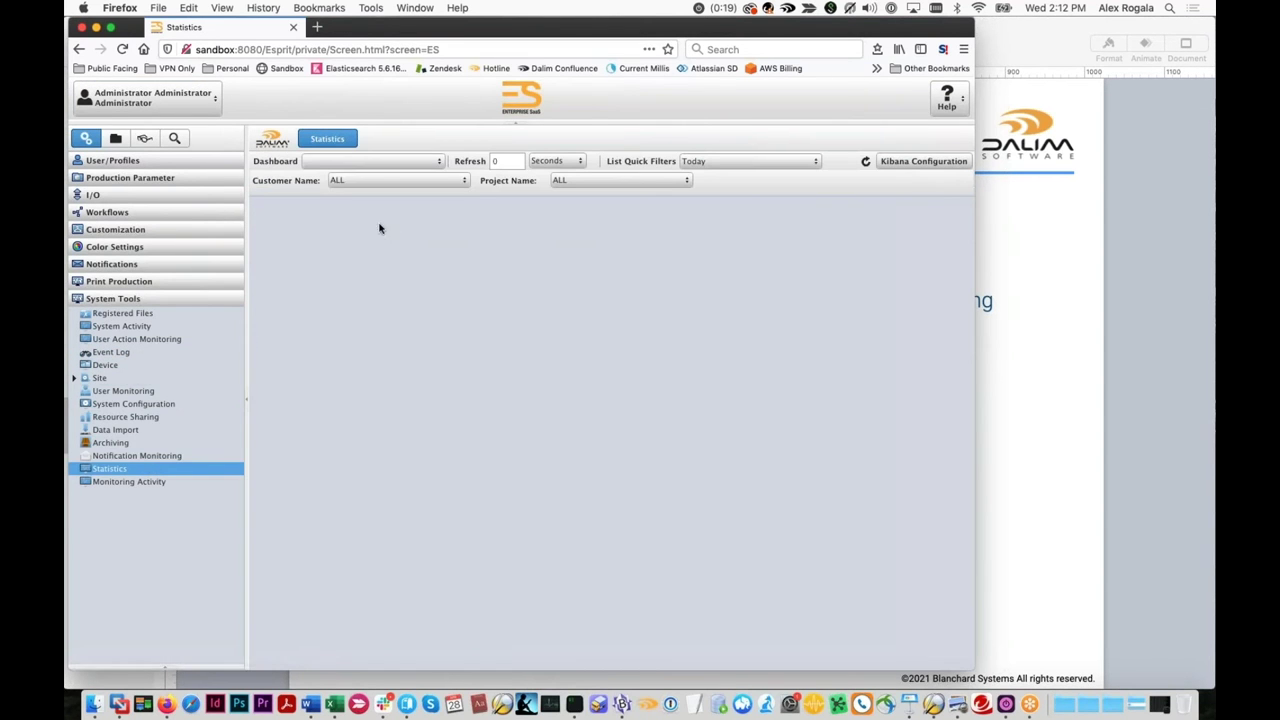
Choose TestDash from the Dashboard dropdown
left_click(437, 165)
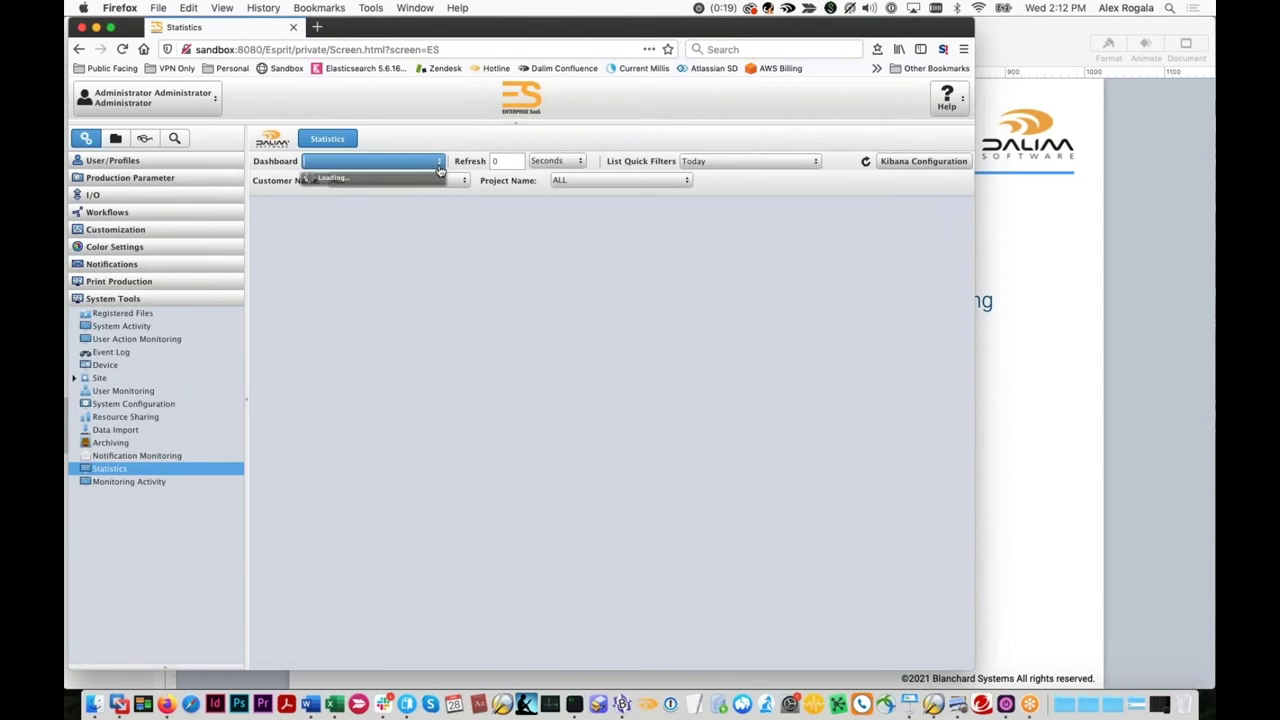
left_click(386, 222)
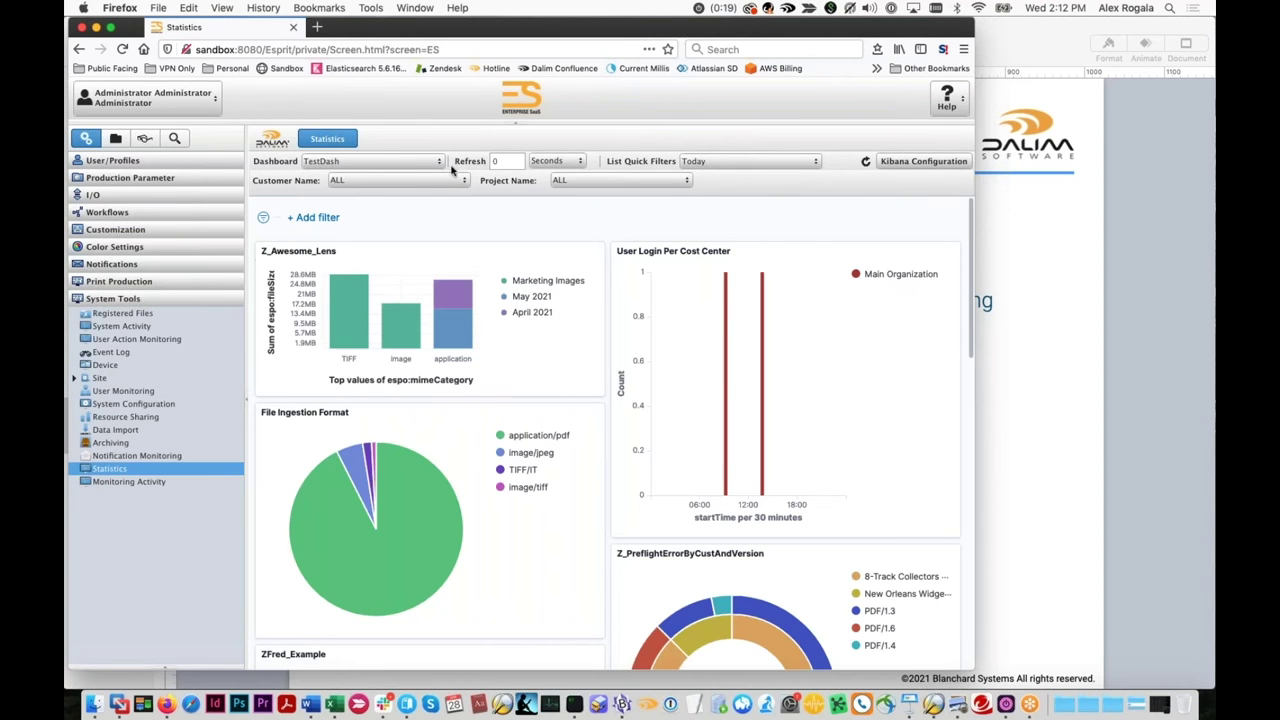
left_click(440, 165)
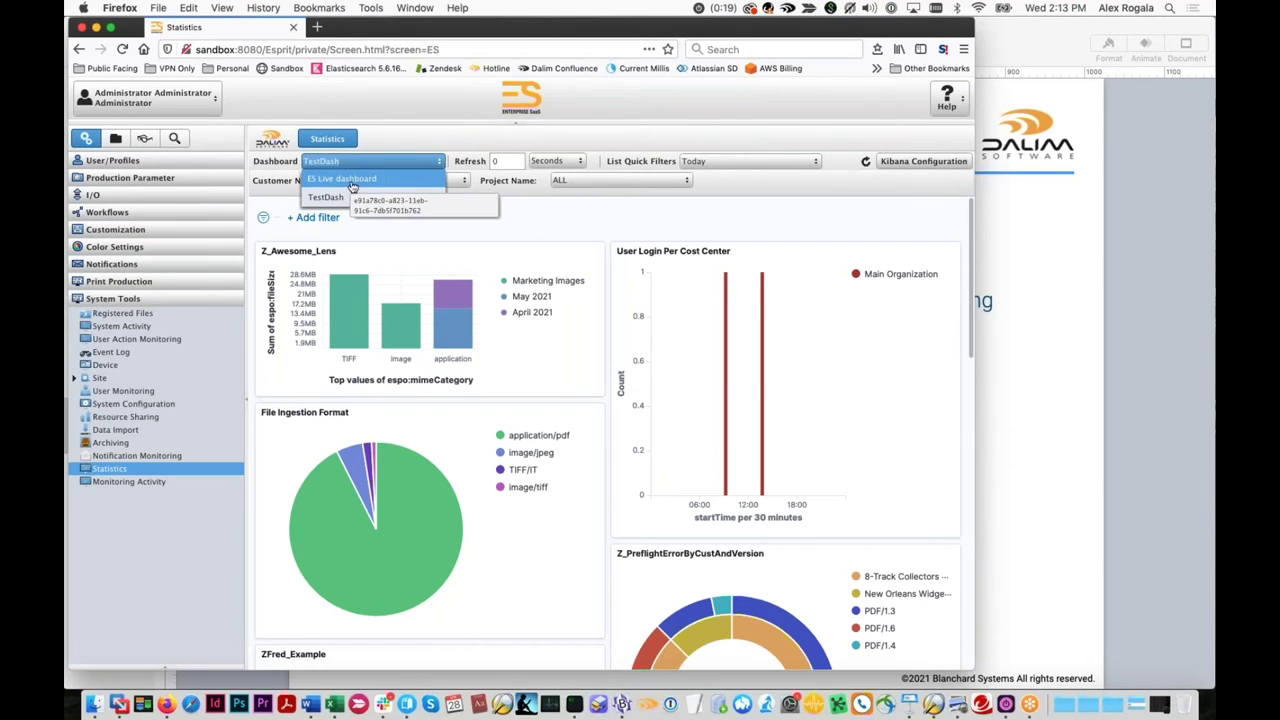
left_click(412, 148)
Look through the TestDash charts, then launch Kibana Configuration in a new tab
scroll(422, 217, "down", 1)
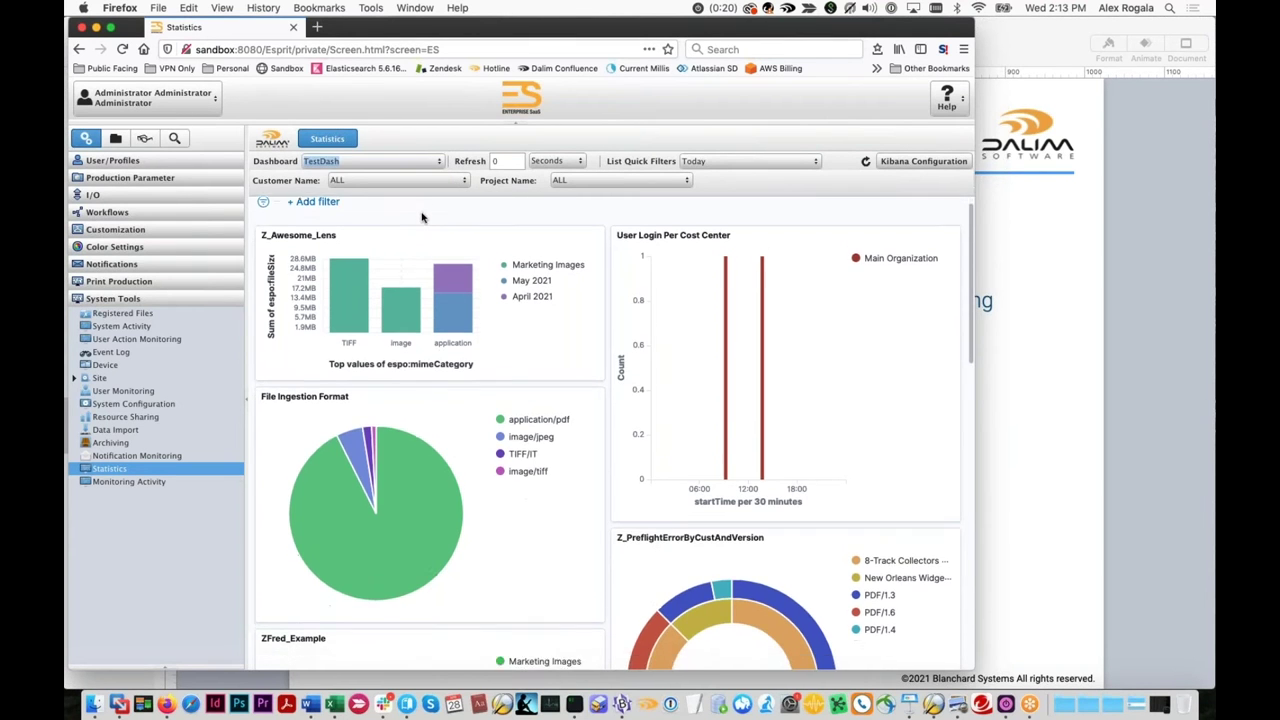
scroll(422, 217, "down", 6)
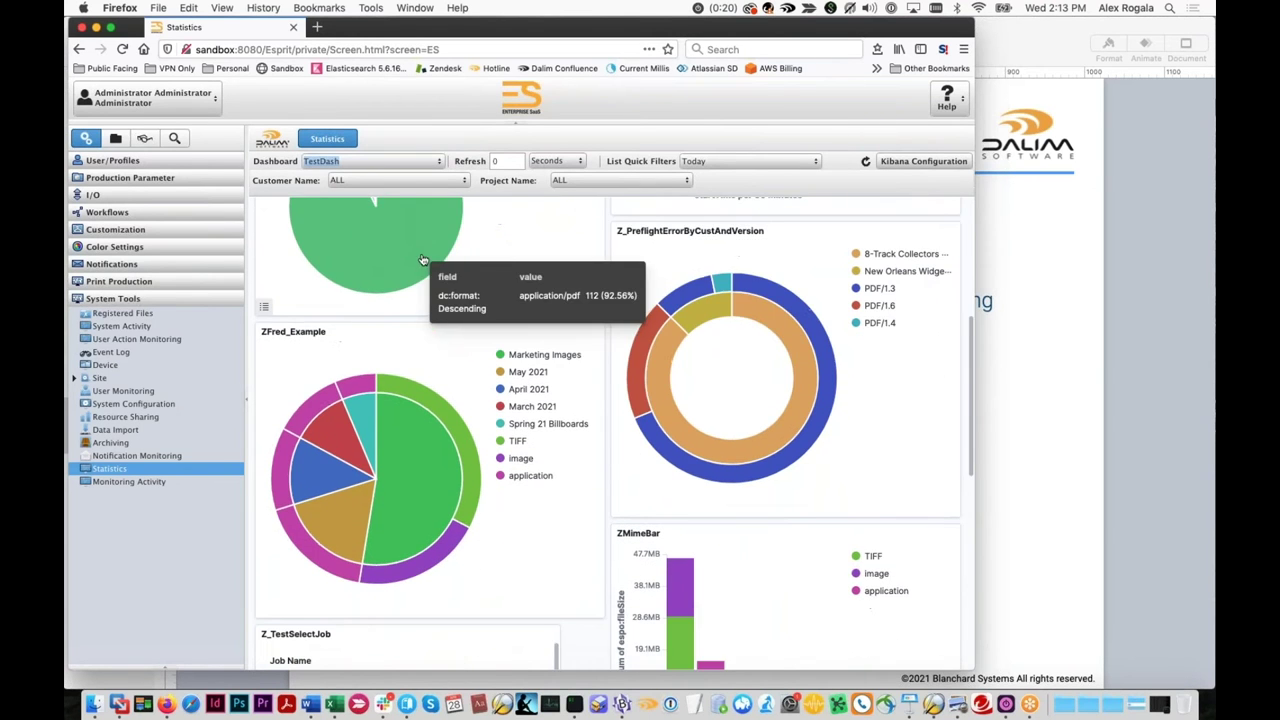
scroll(409, 306, "down", 3)
scroll(409, 306, "up", 3)
scroll(409, 306, "up", 6)
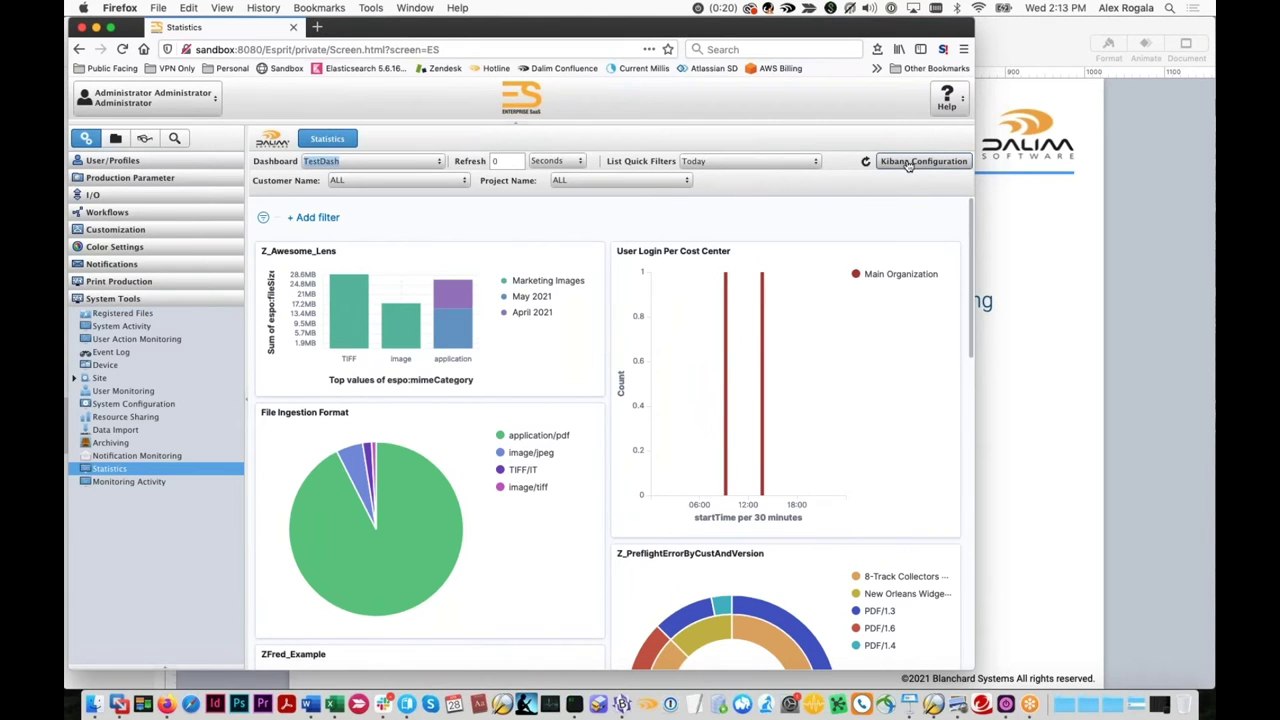
left_click(908, 165)
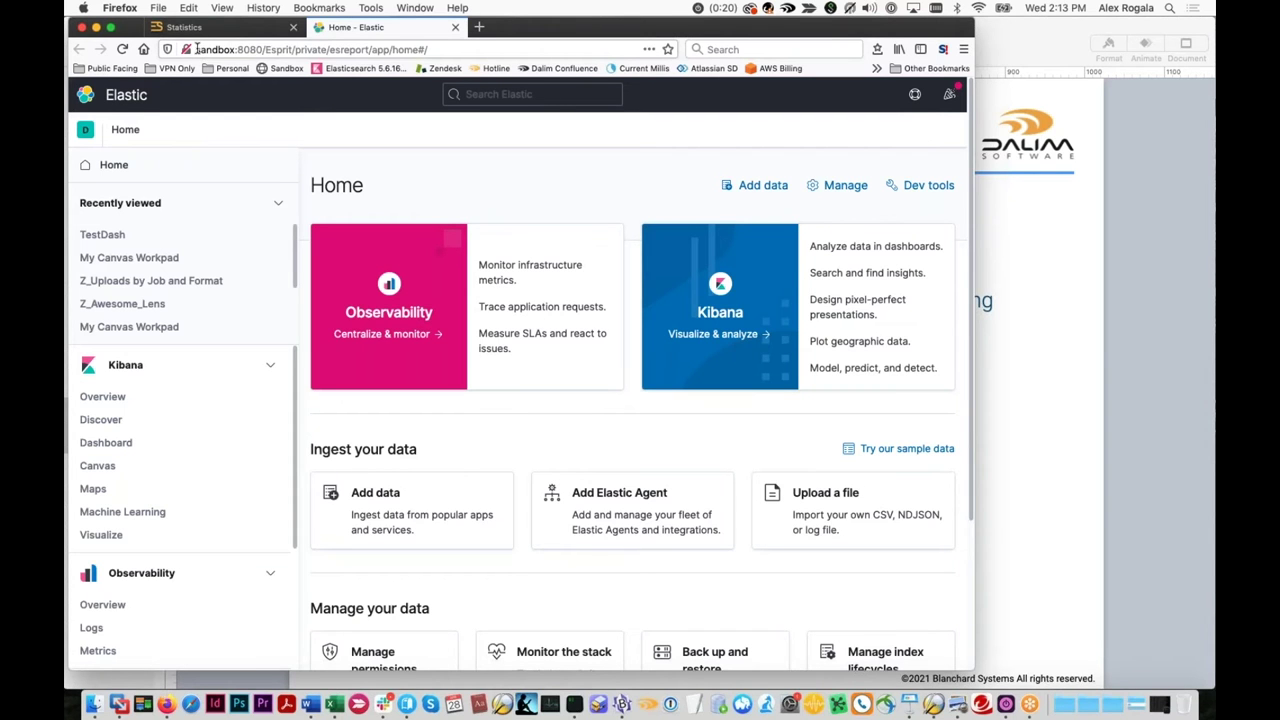
Collapse Recently viewed and go to Stack Management in the side navigation
left_click_drag(197, 49, 367, 49)
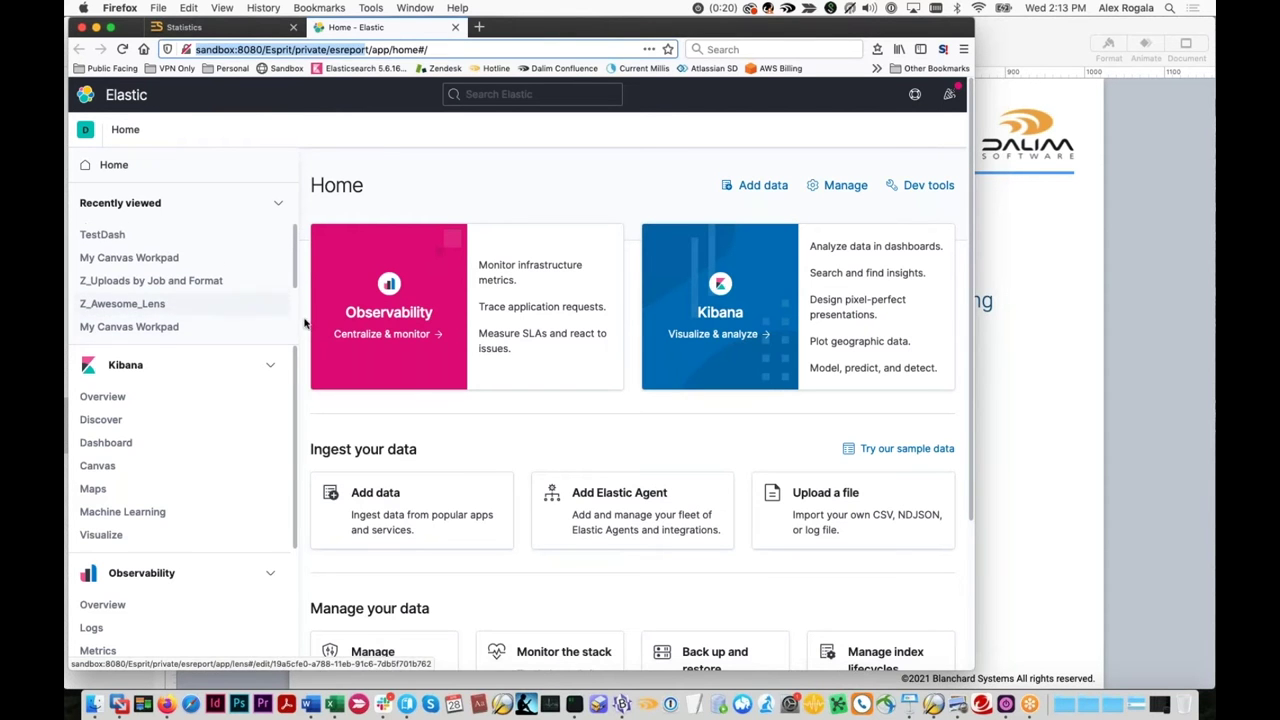
left_click(281, 204)
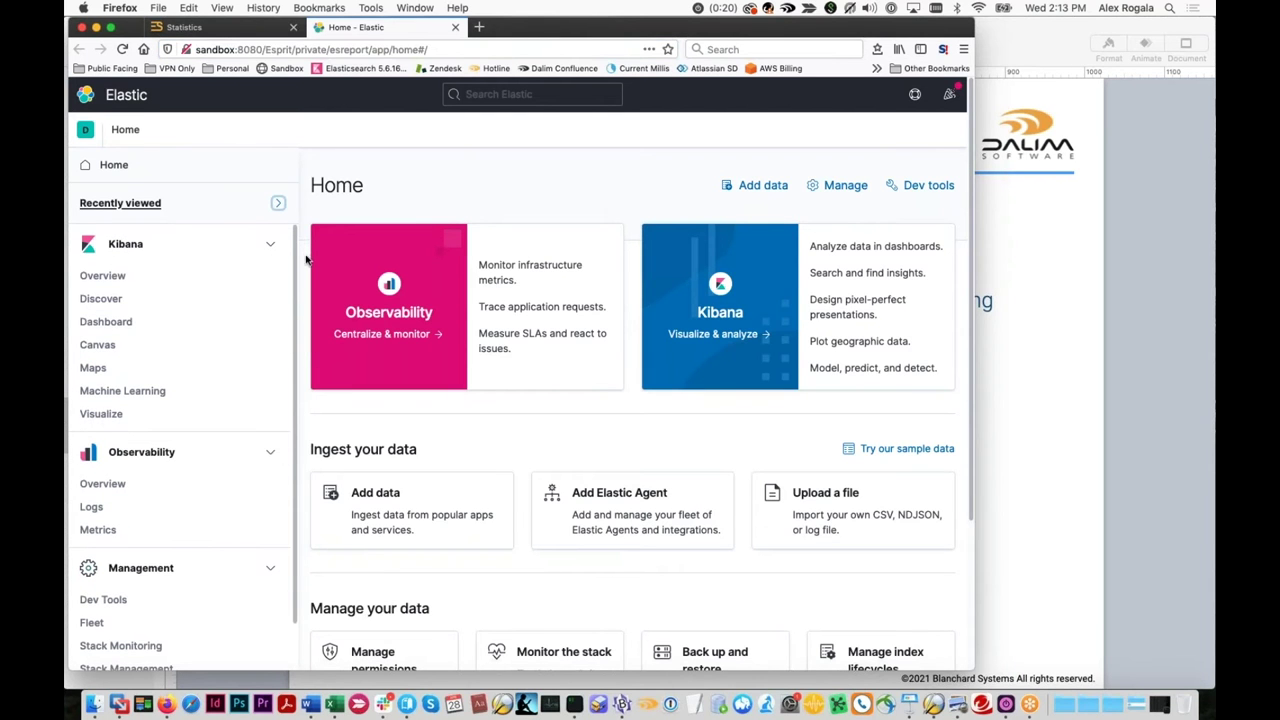
scroll(306, 280, "down", 1)
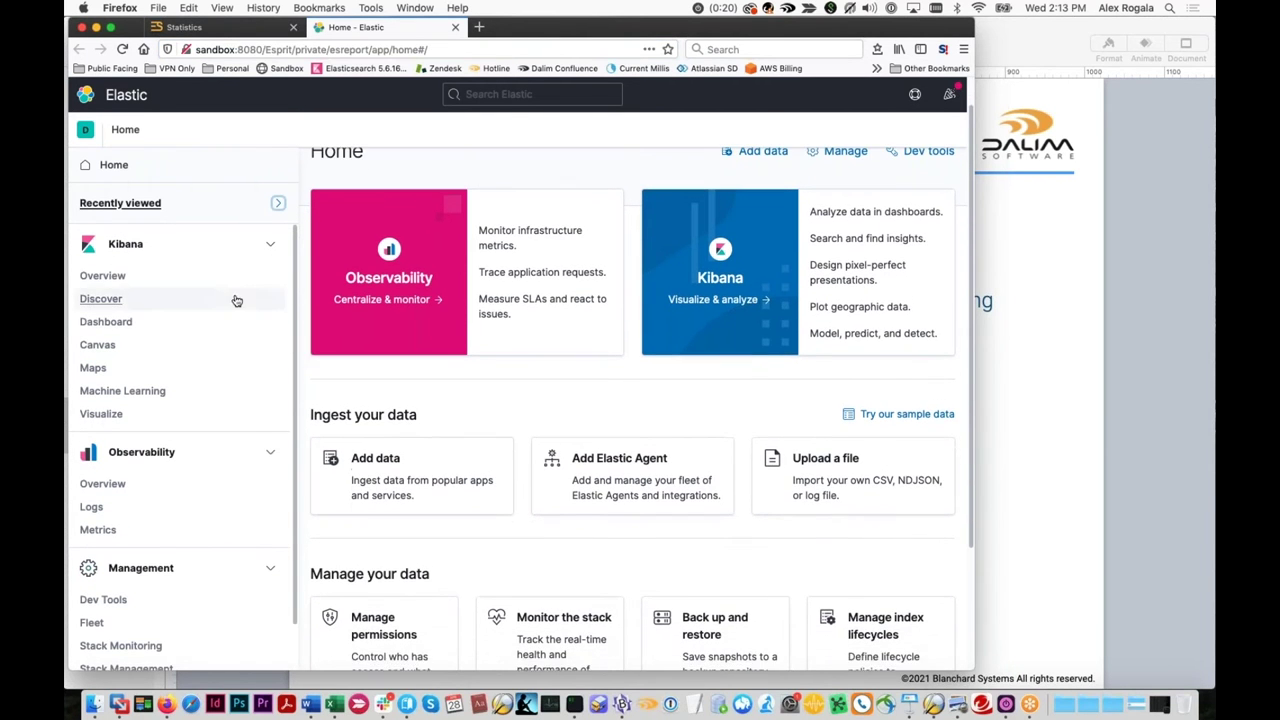
scroll(237, 305, "down", 2)
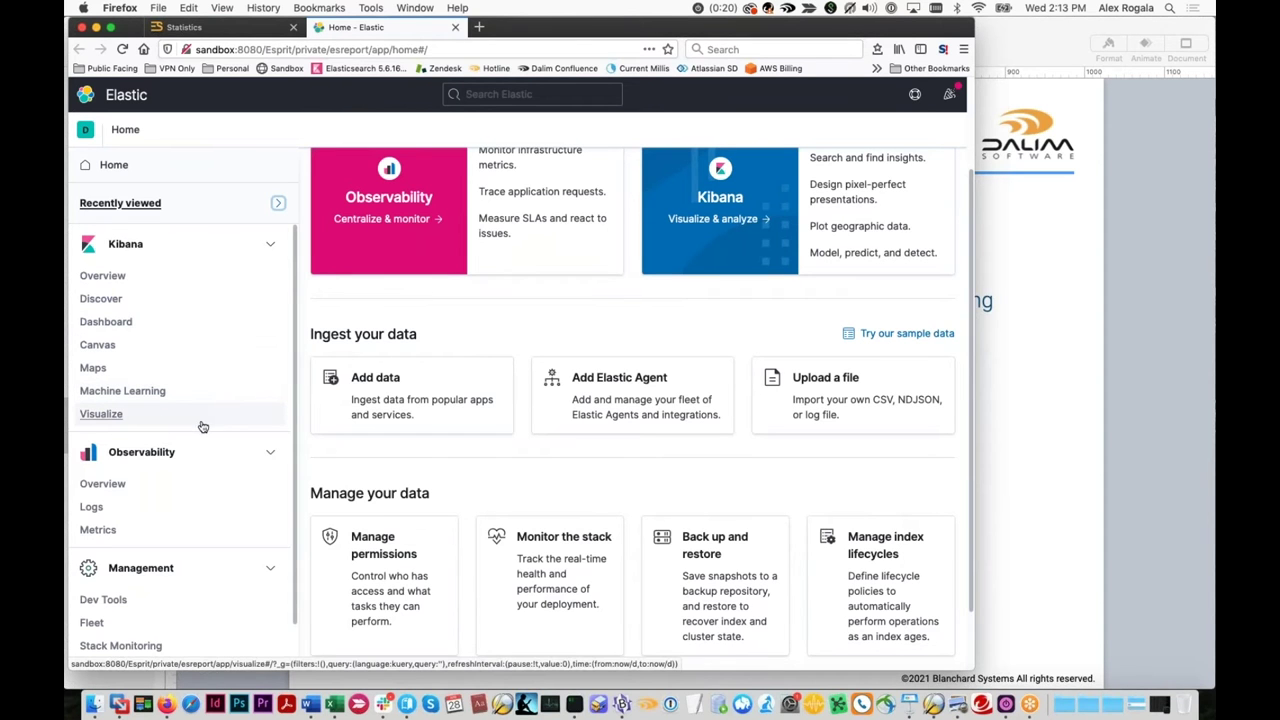
scroll(143, 568, "down", 1)
scroll(143, 568, "down", 1)
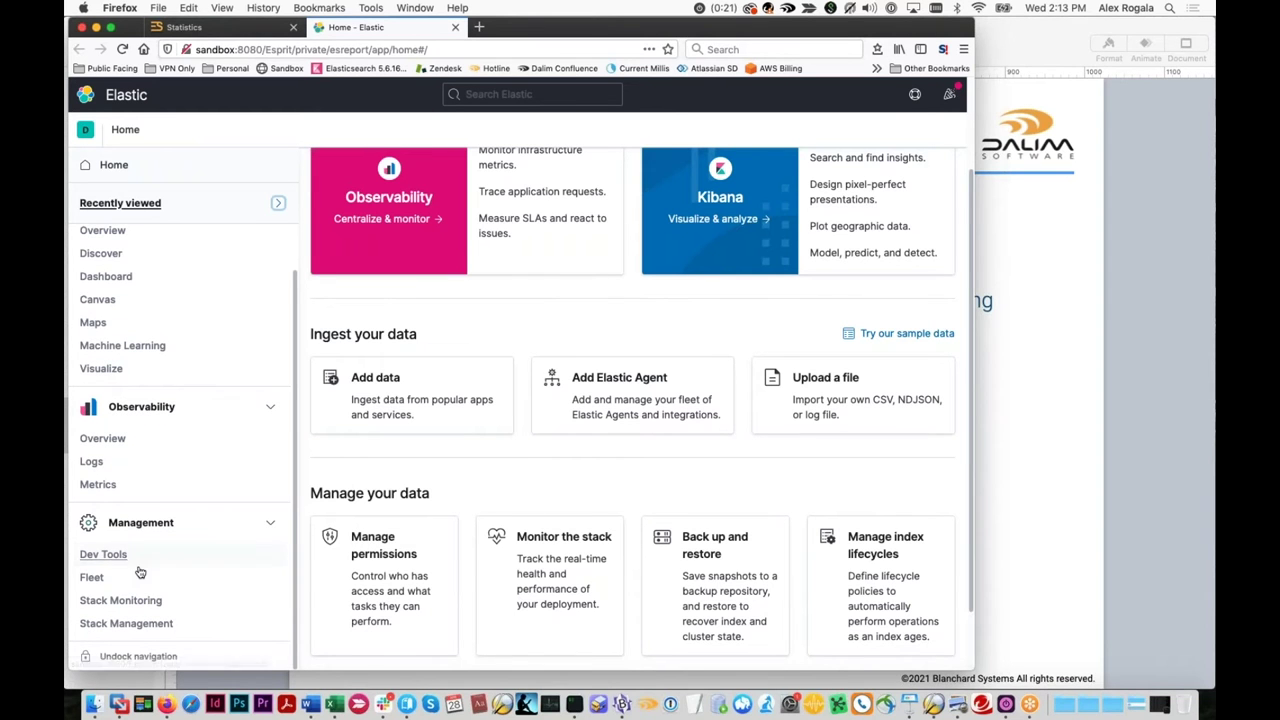
scroll(141, 590, "down", 1)
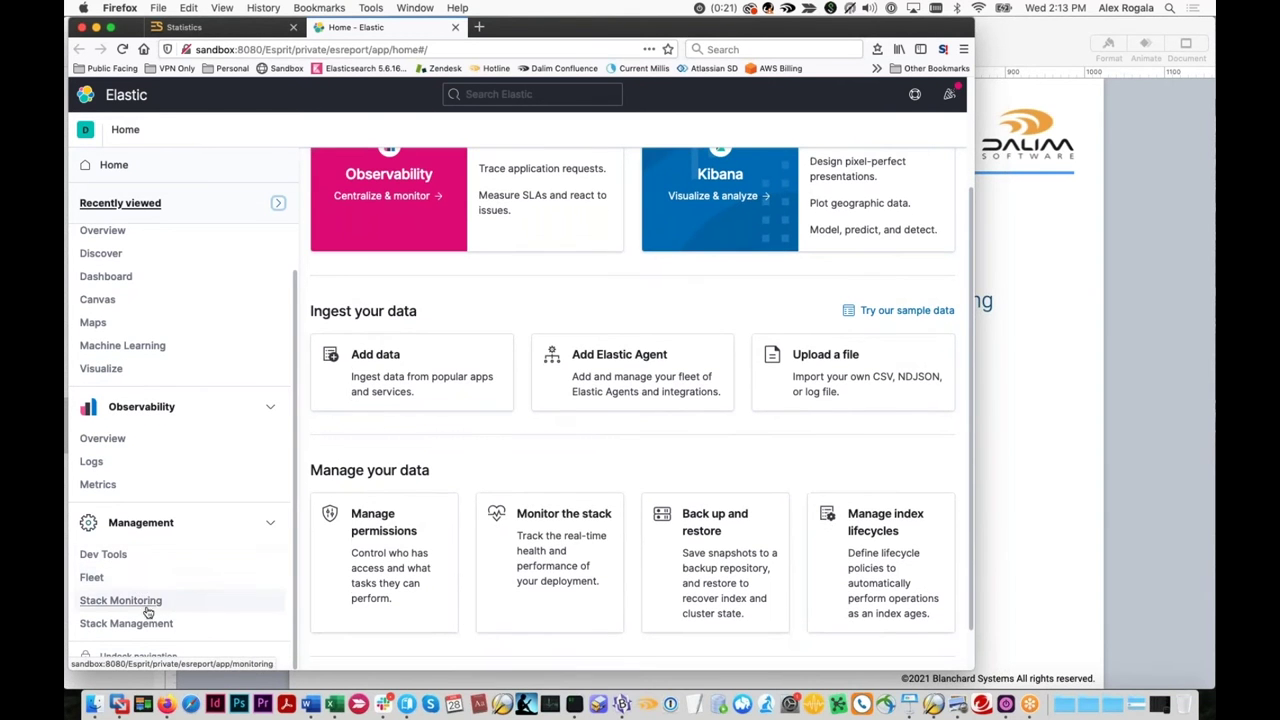
left_click(143, 623)
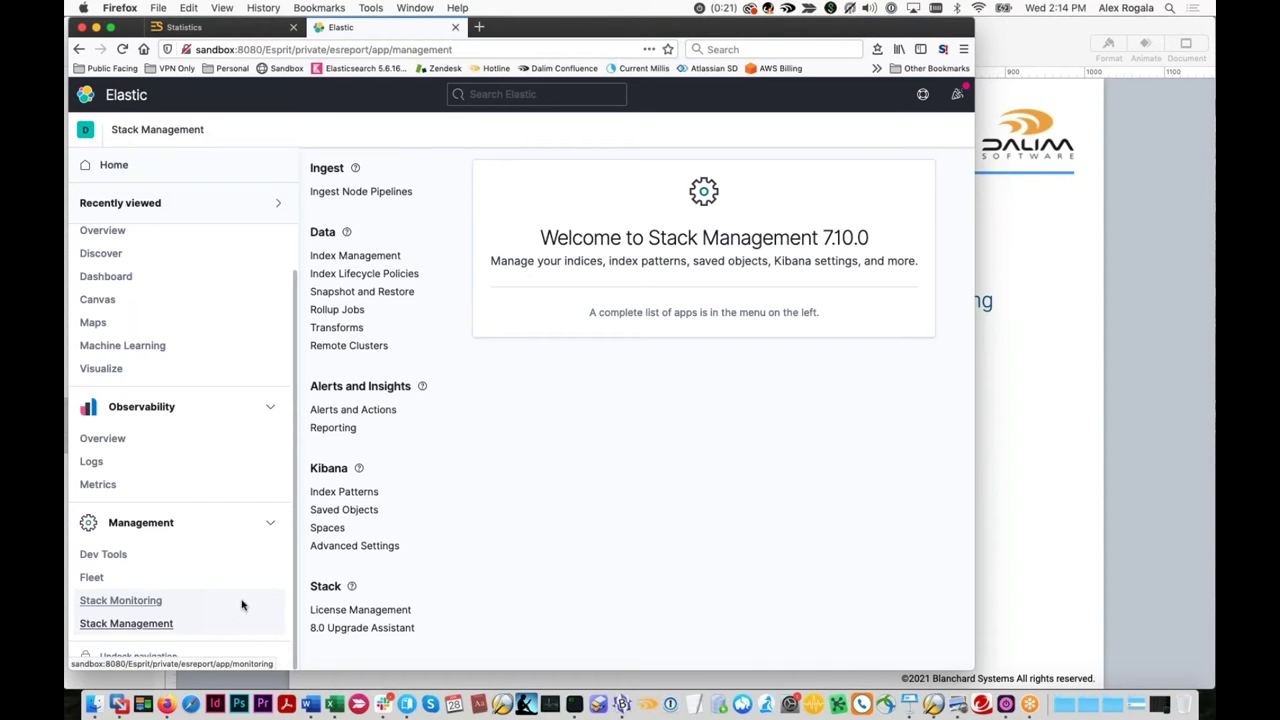
Delete the es_dalim_object_index pattern from the Index Patterns list
left_click(329, 497)
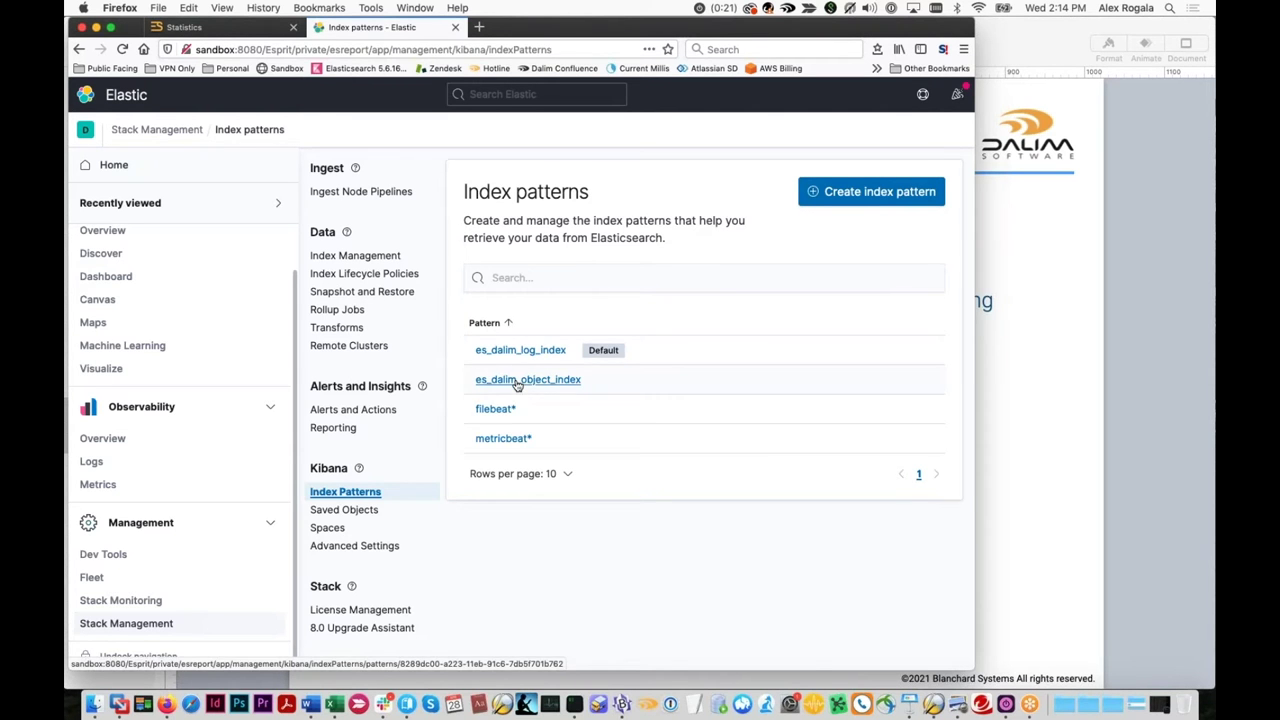
left_click(518, 382)
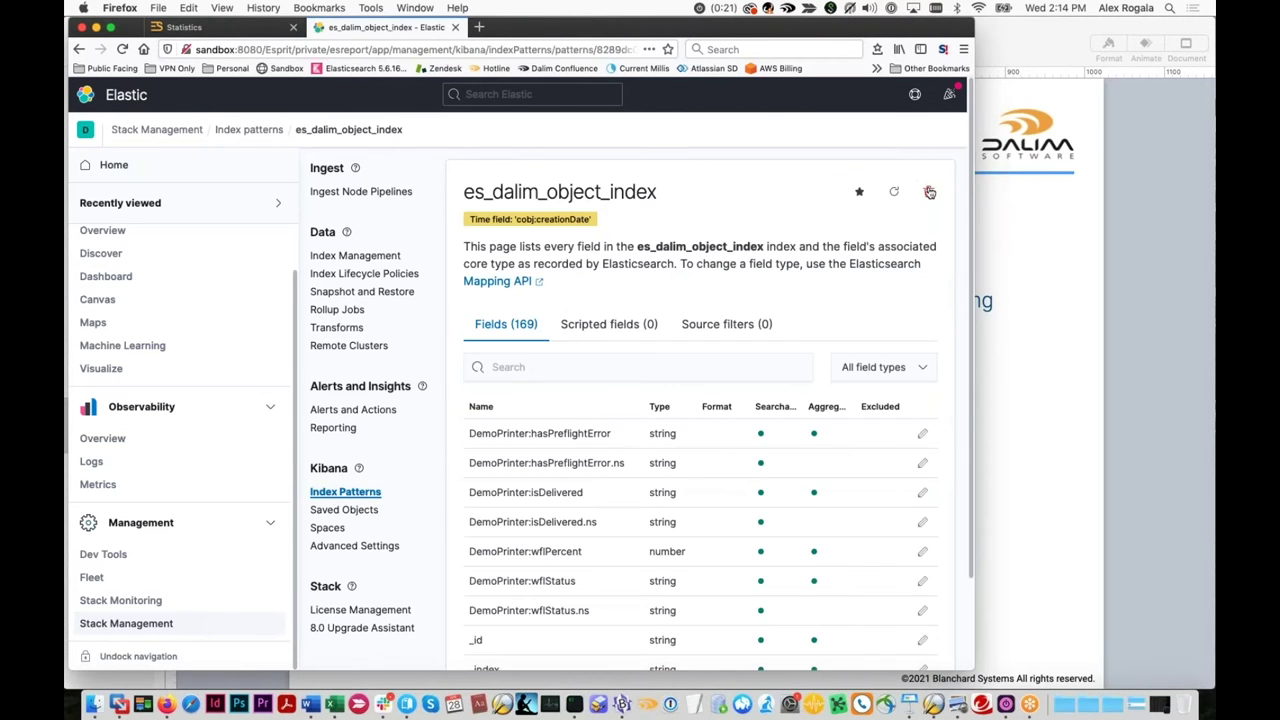
left_click(928, 190)
left_click(603, 367)
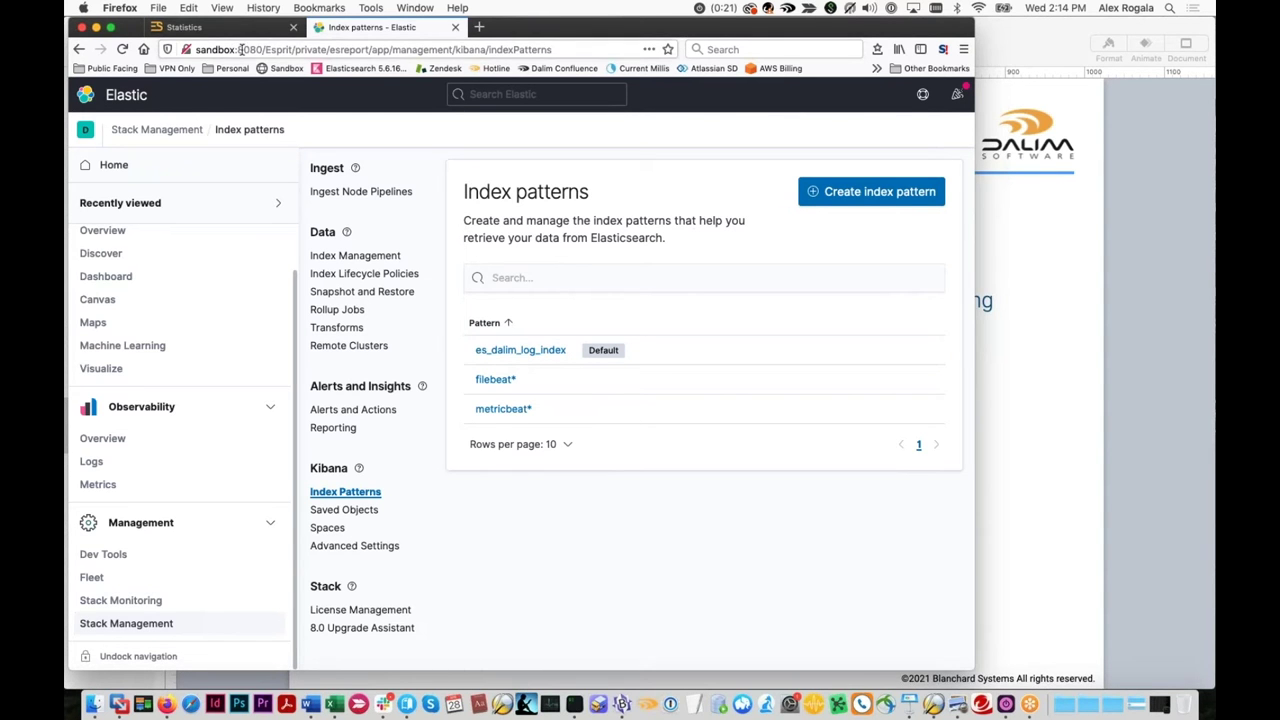
Start a new index pattern and enter the name es_dalim_object_index
left_click(826, 199)
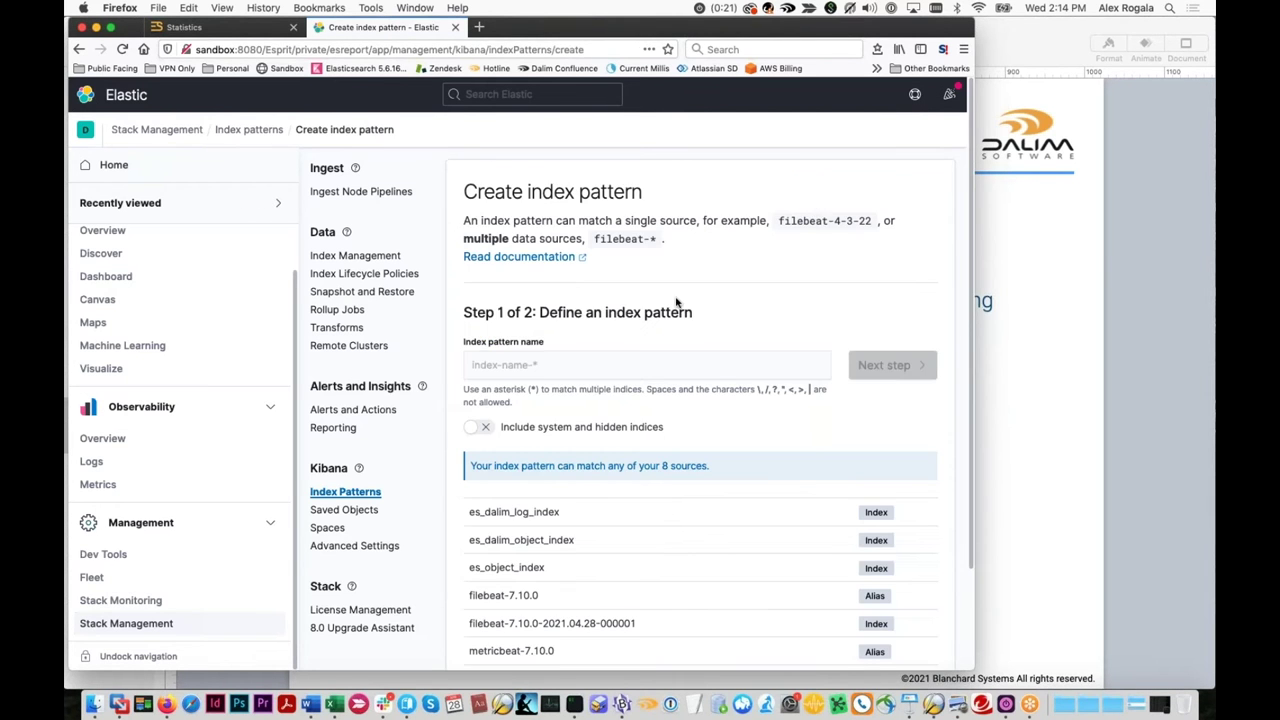
scroll(679, 303, "down", 1)
scroll(673, 310, "down", 1)
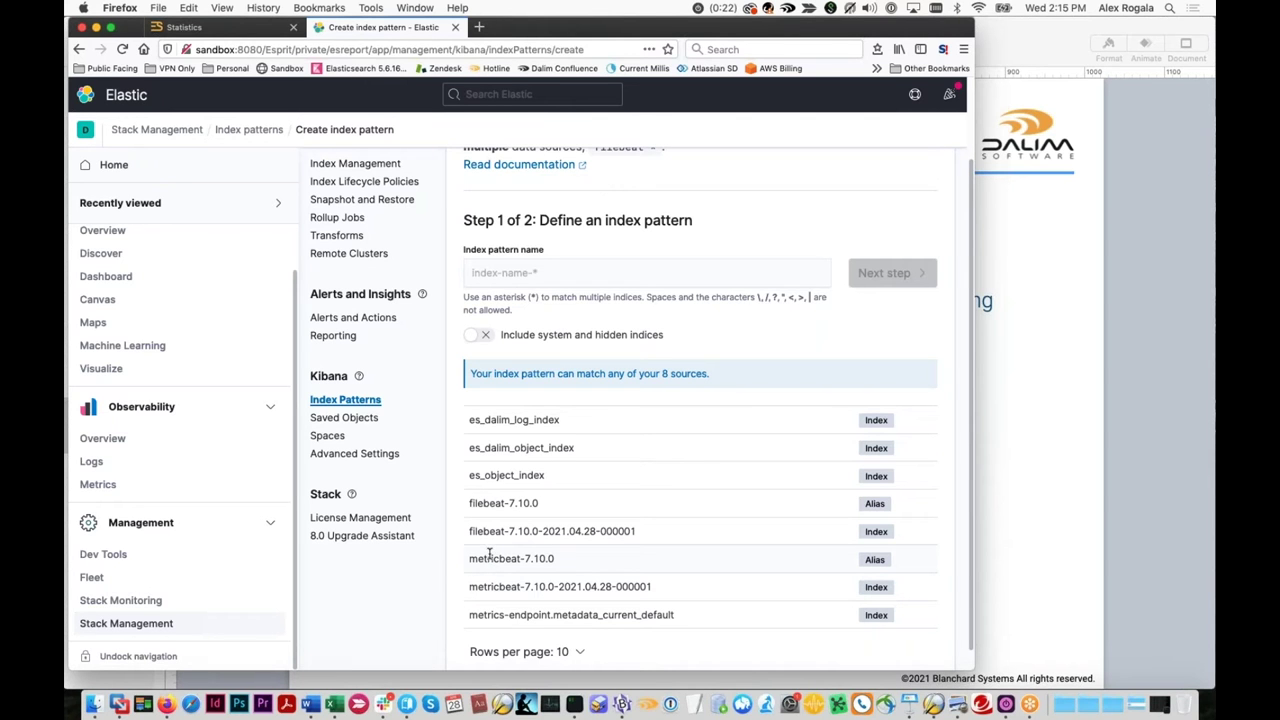
left_click(539, 268)
type("es")
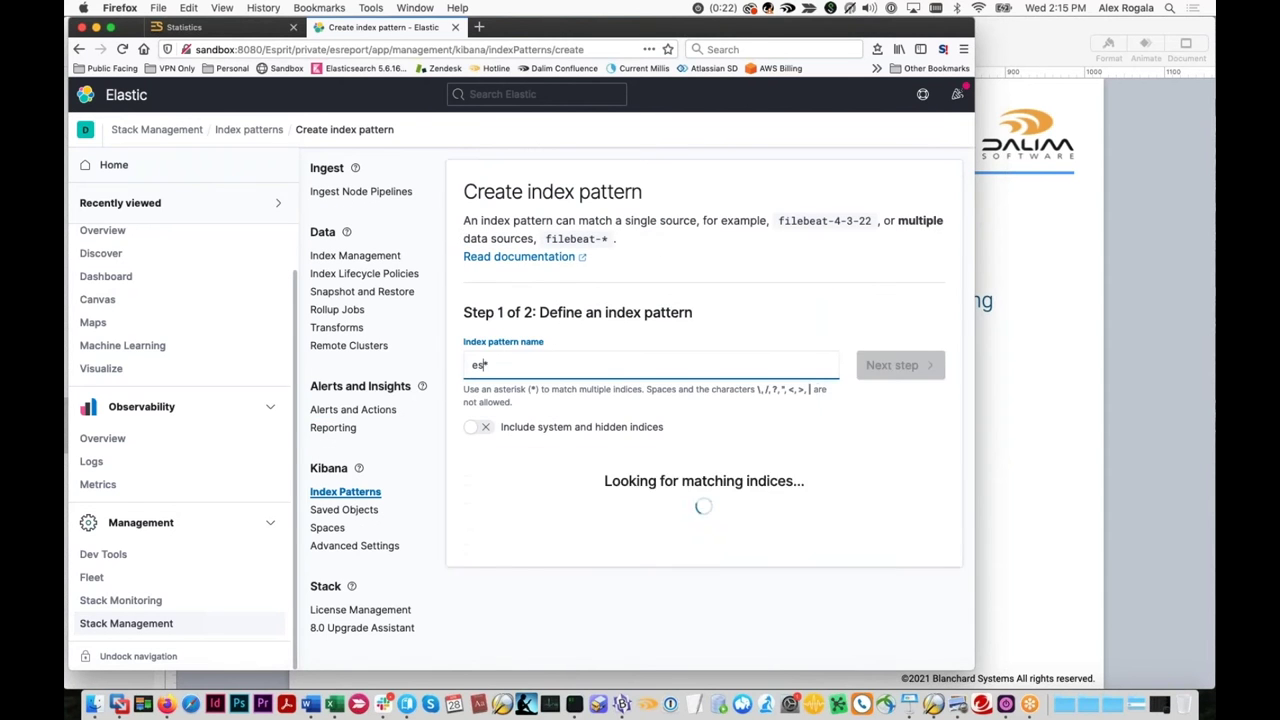
type("_dalim_log_")
type("index")
key("BackSpace")
key("BackSpace")
key("BackSpace")
key("BackSpace")
key("BackSpace")
key("BackSpace")
key("BackSpace")
key("BackSpace")
key("BackSpace")
type("object_index")
key("Delete")
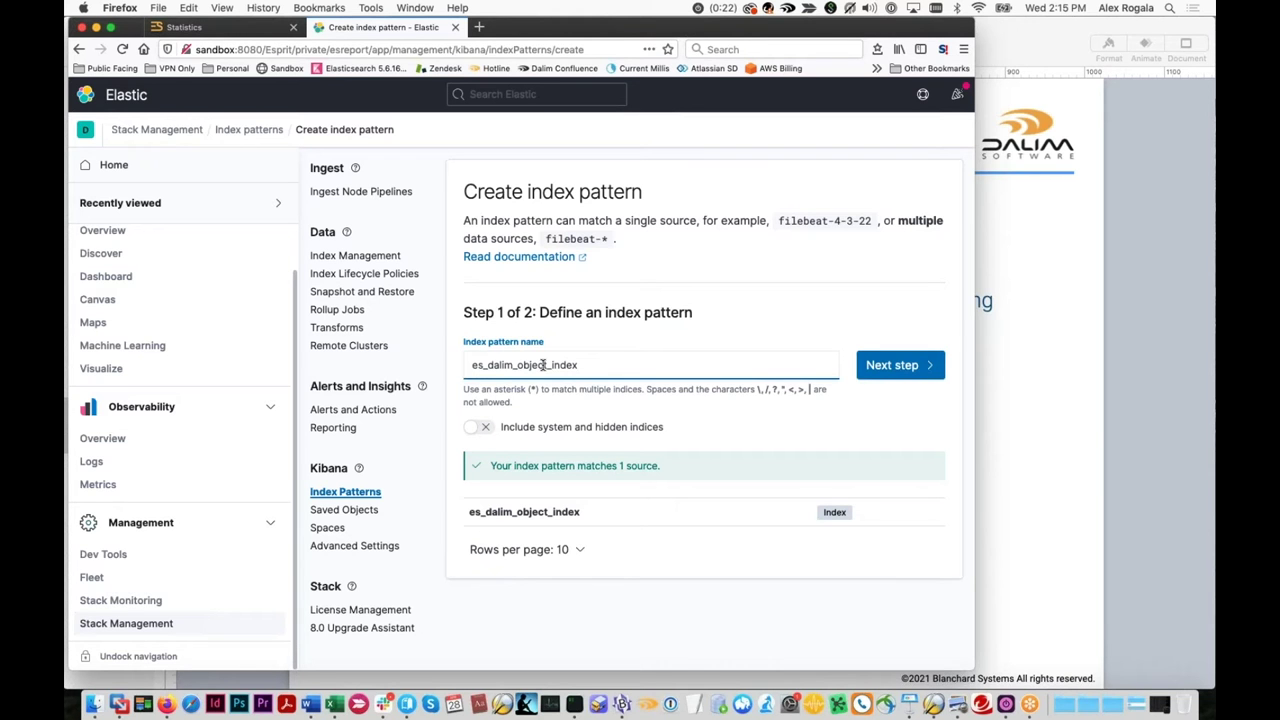
Try filebeat* as the pattern, then paste es_dalim_object_index back as the name
left_click_drag(595, 365, 452, 352)
key("ctrl+c")
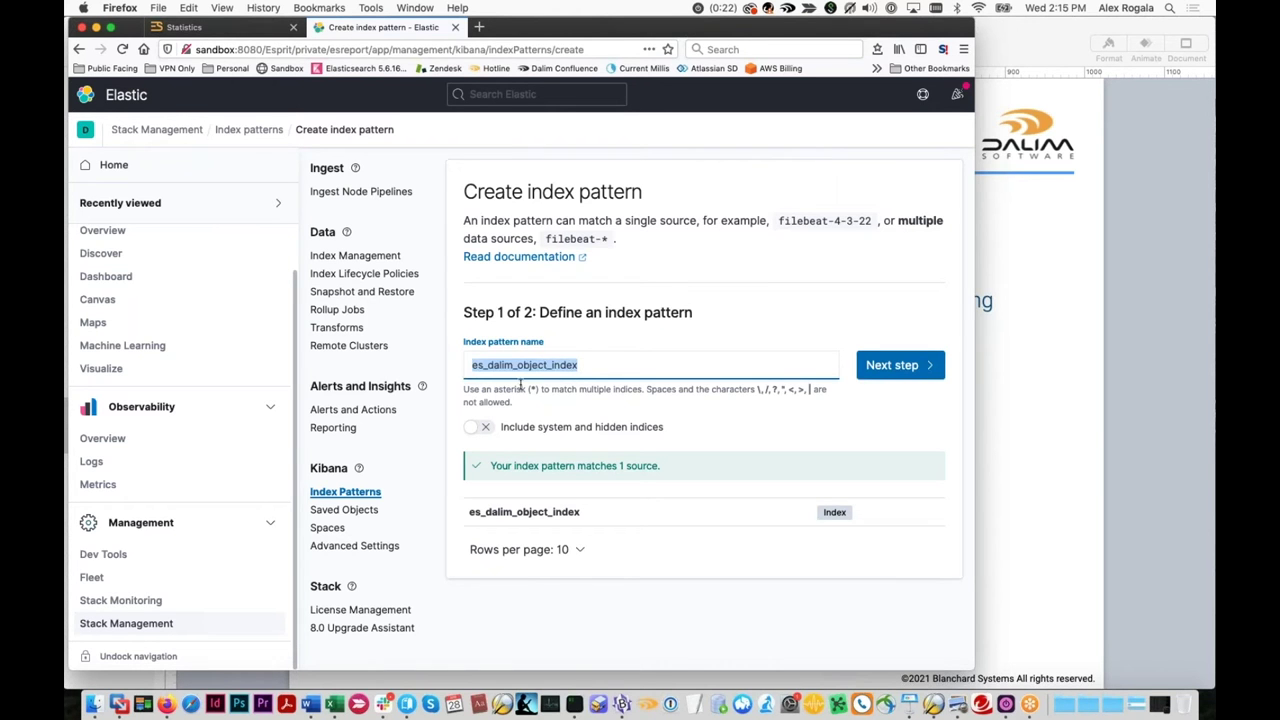
key("BackSpace")
scroll(524, 527, "down", 2)
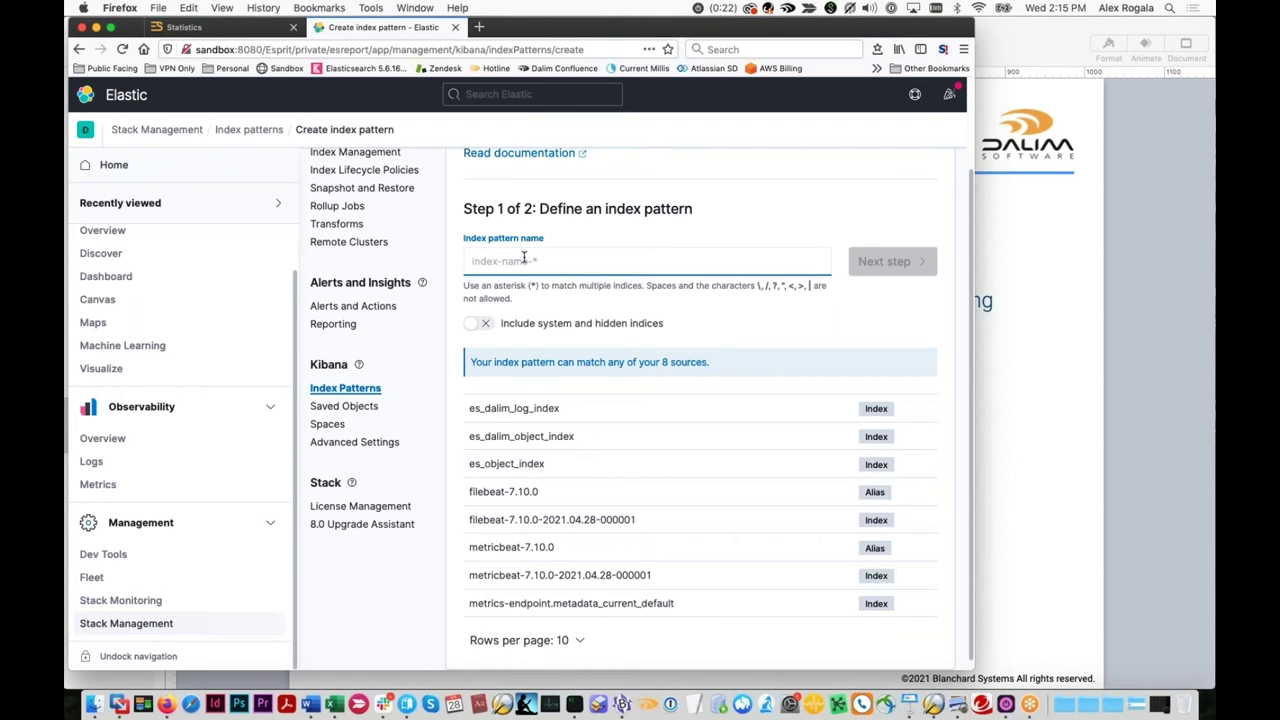
type("filebeat*")
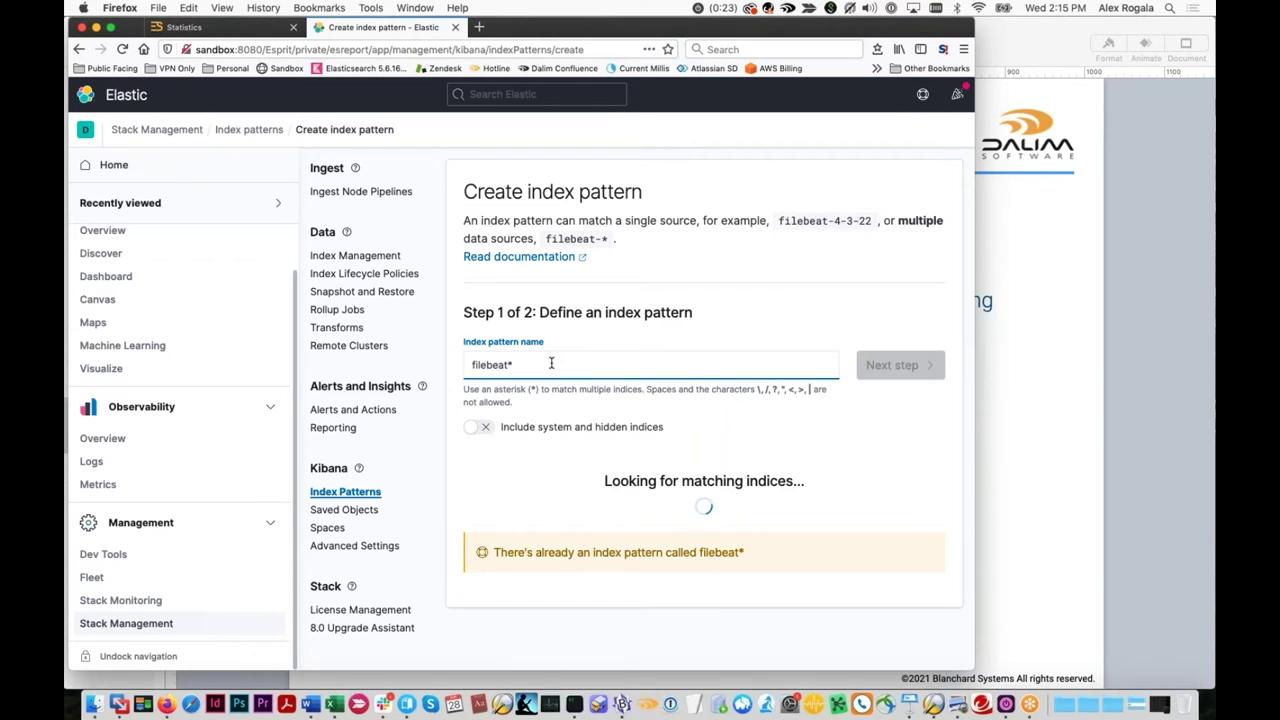
key("BackSpace")
key("BackSpace")
type("*")
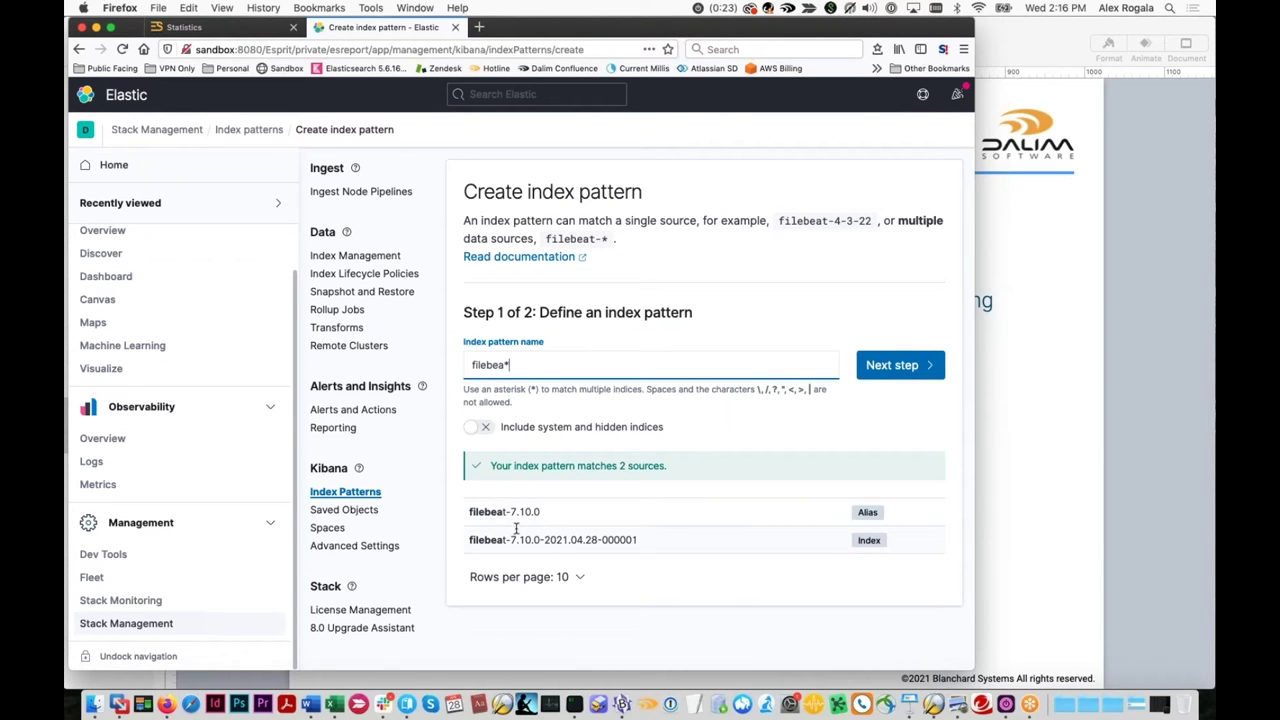
triple_click(512, 365)
key("ctrl+v")
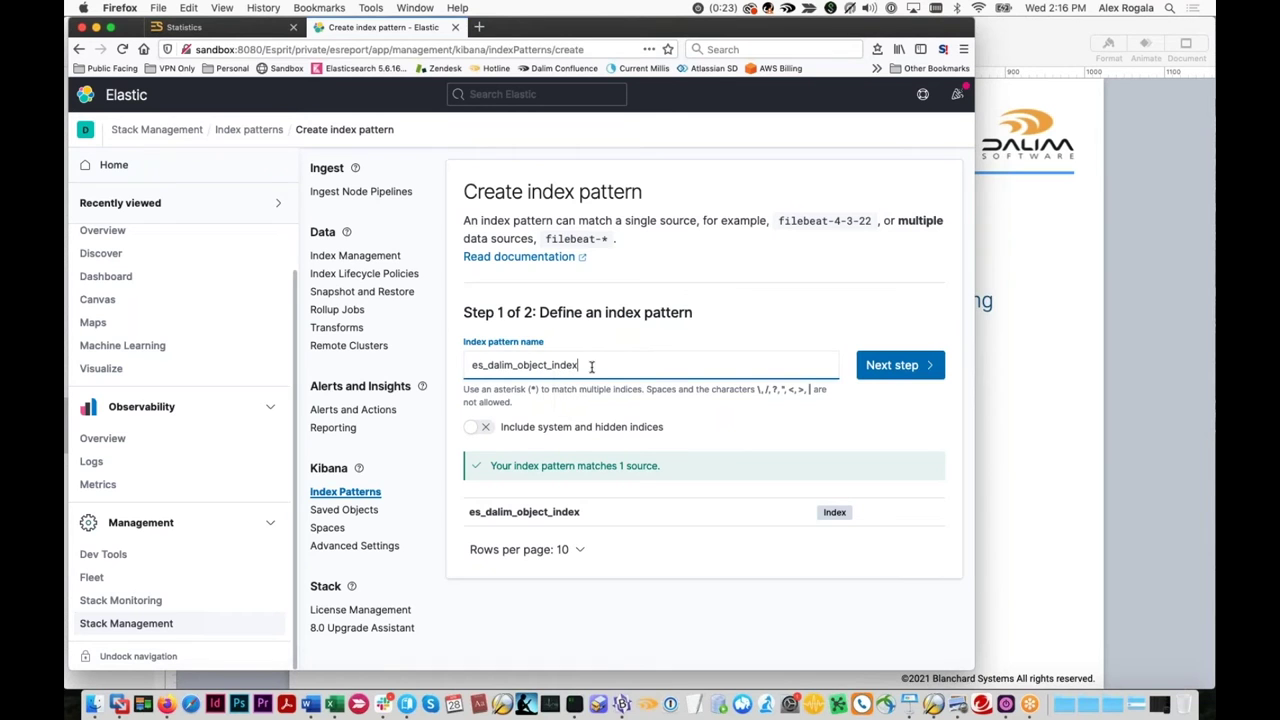
Set cobj:creationDate as the time field and create the es_dalim_object_index pattern
left_click(883, 376)
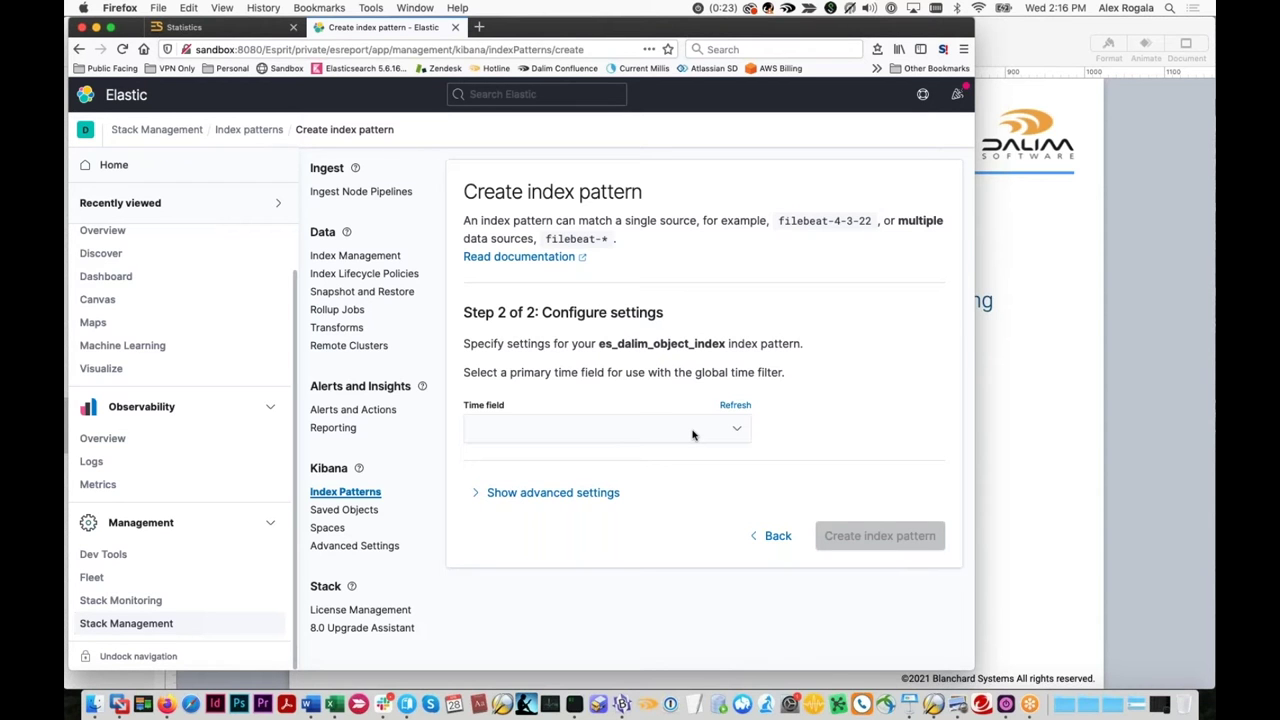
left_click(692, 434)
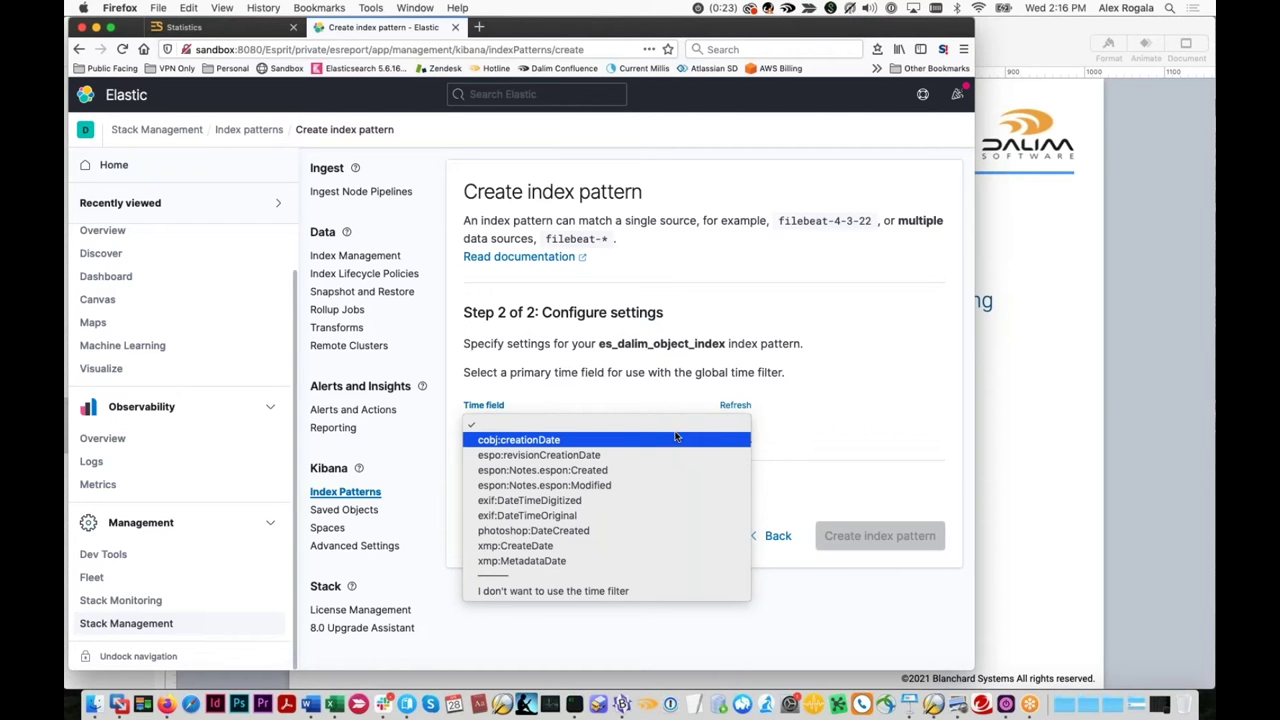
left_click(520, 442)
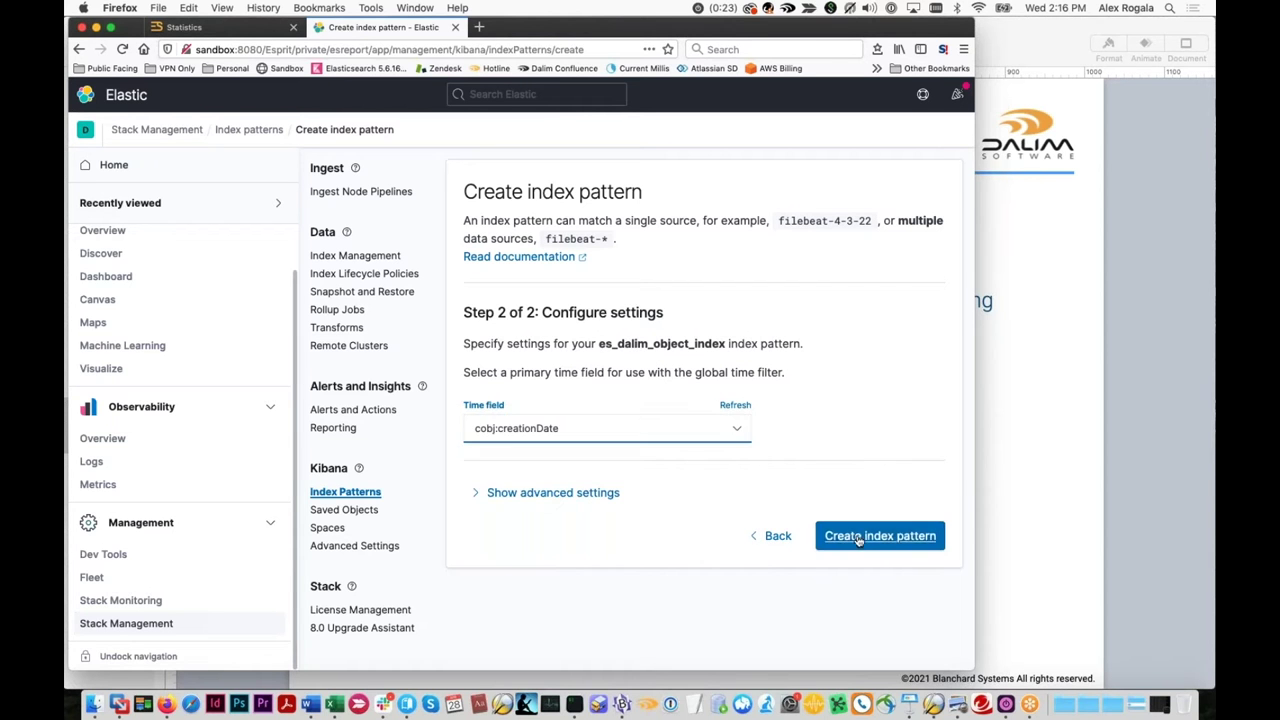
left_click(857, 540)
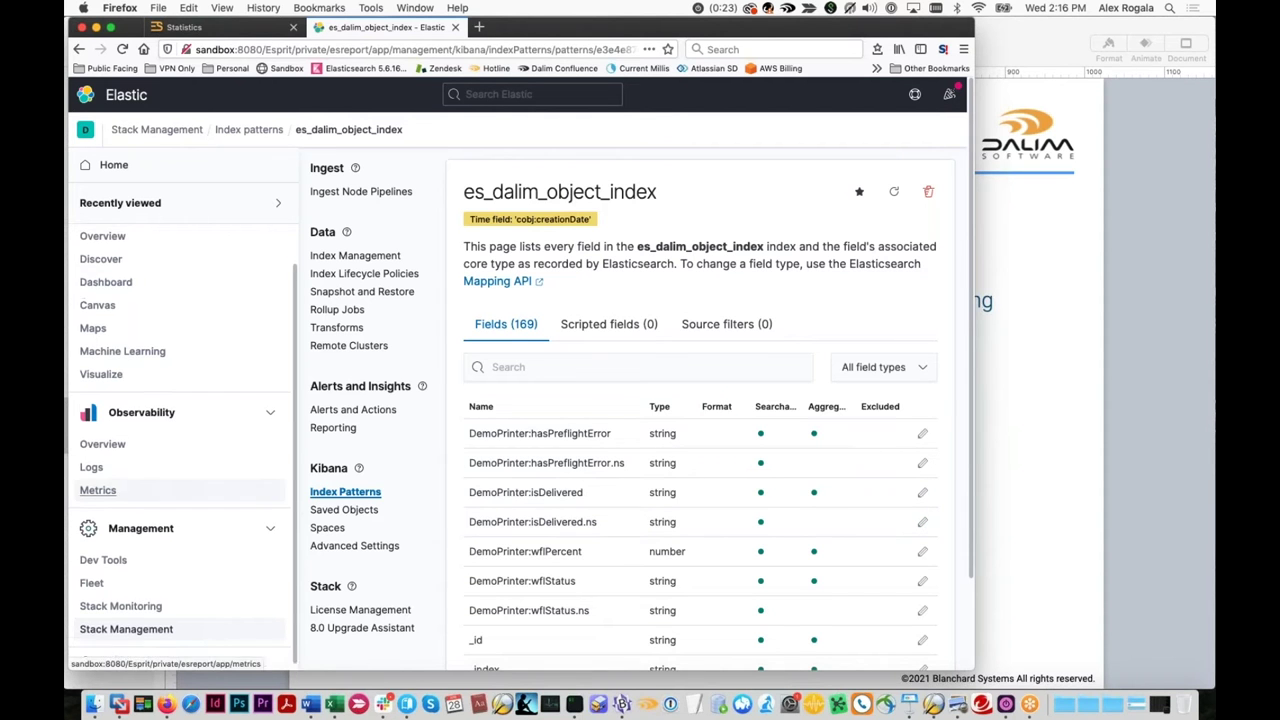
Go to Discover and widen the browser window
scroll(285, 503, "up", 2)
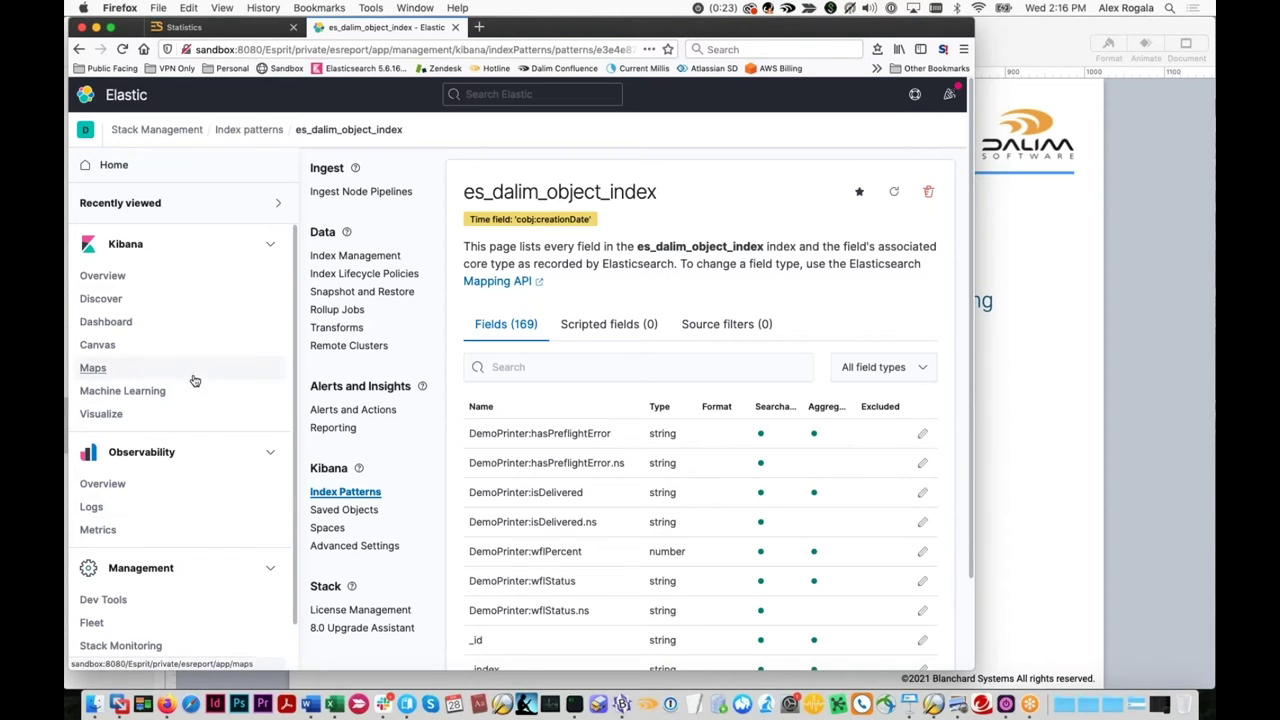
left_click(107, 301)
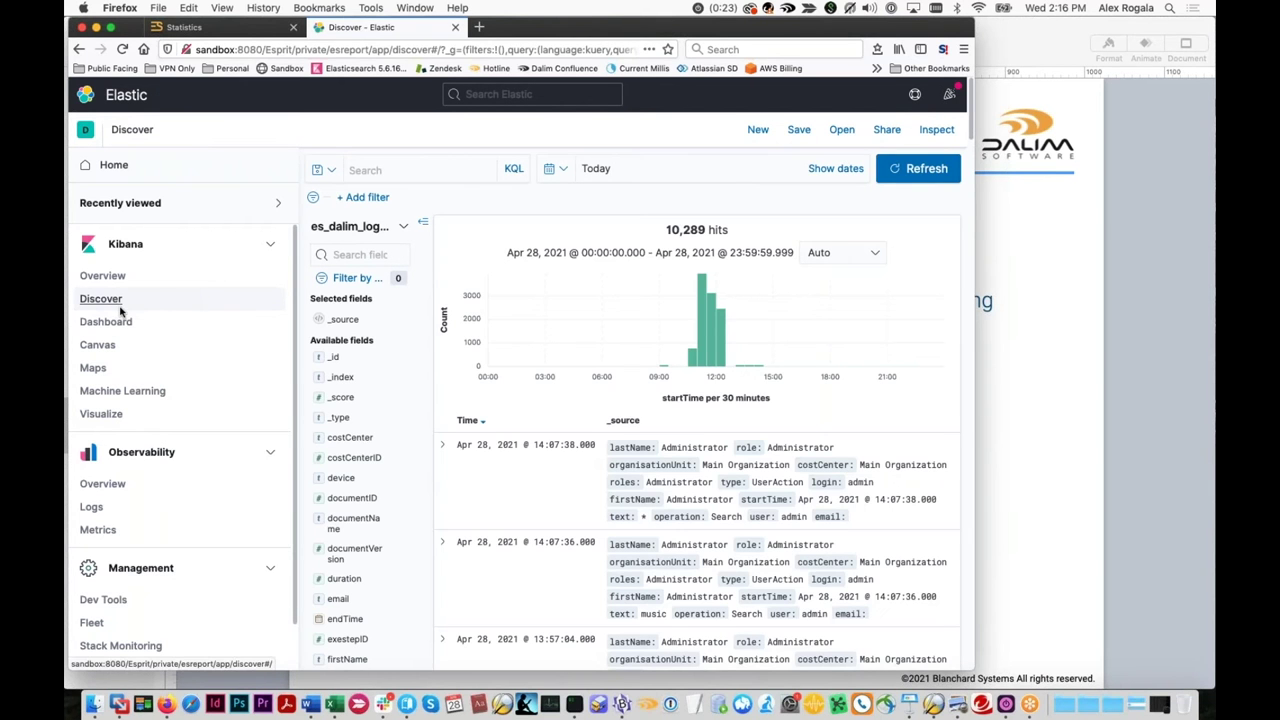
left_click_drag(972, 684, 1165, 676)
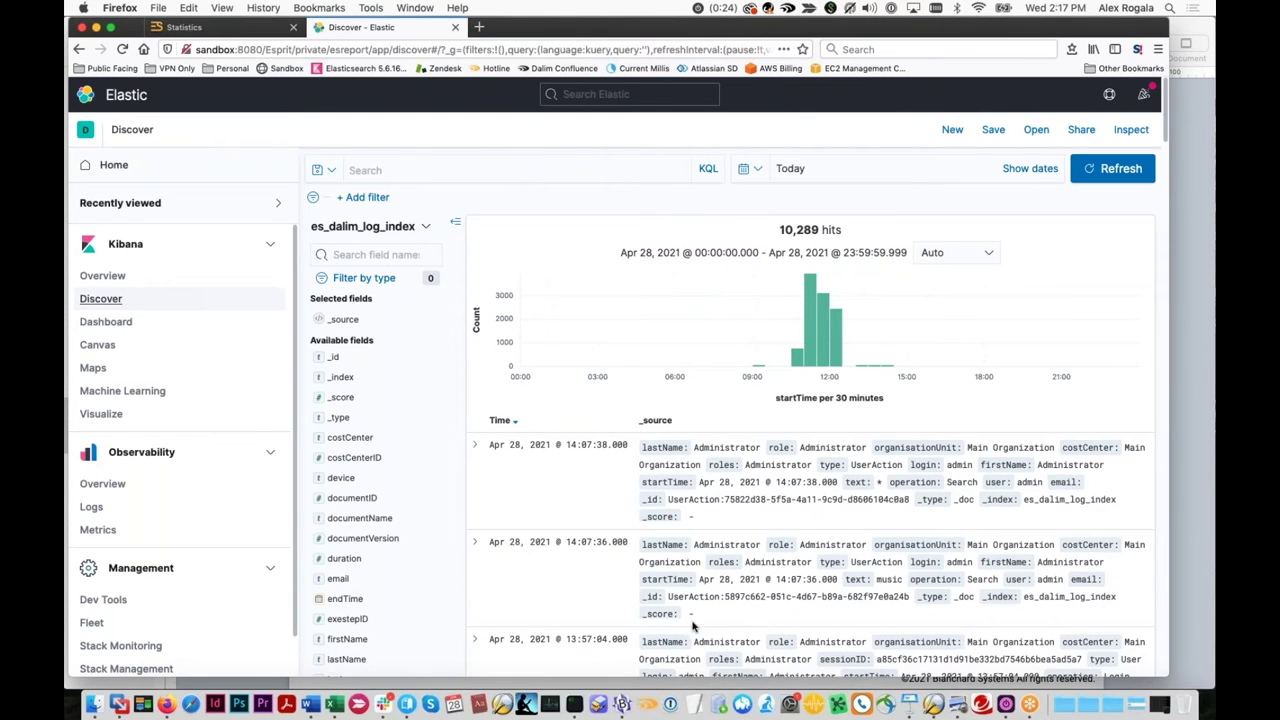
Expand the first es_dalim_log_index entry to view its fields, then collapse it
scroll(667, 598, "down", 1)
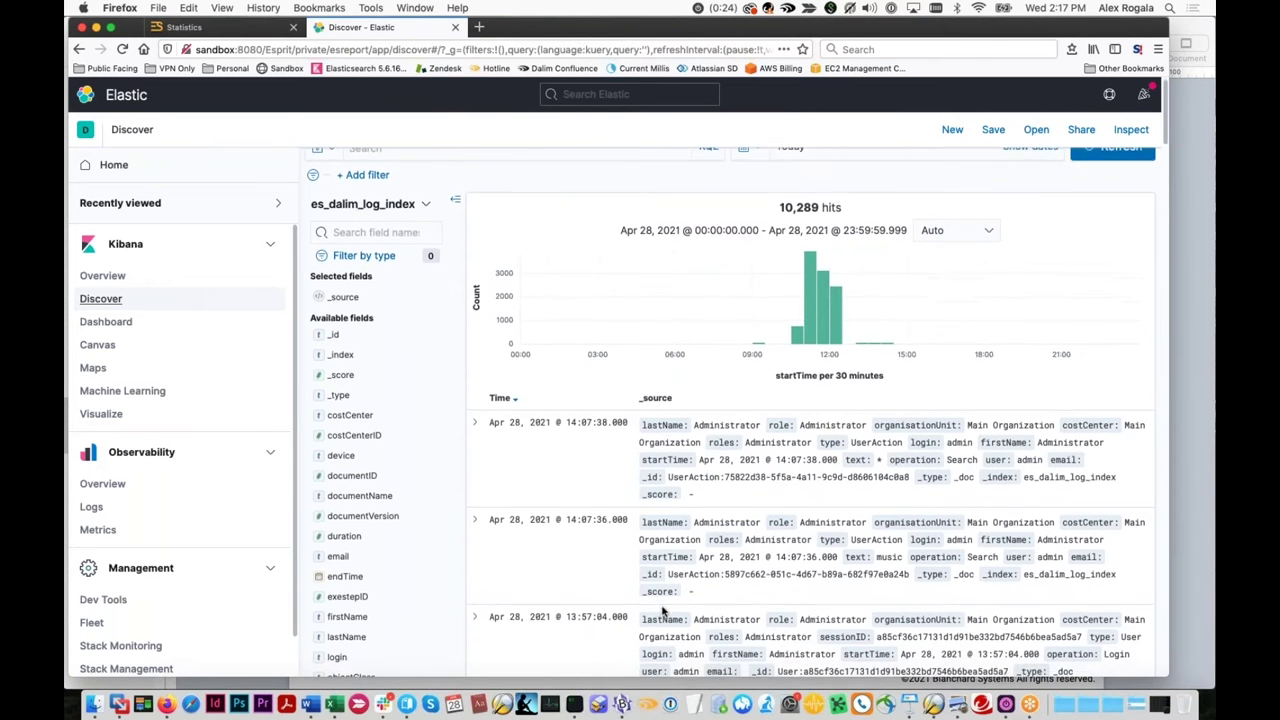
left_click(476, 422)
scroll(498, 441, "down", 2)
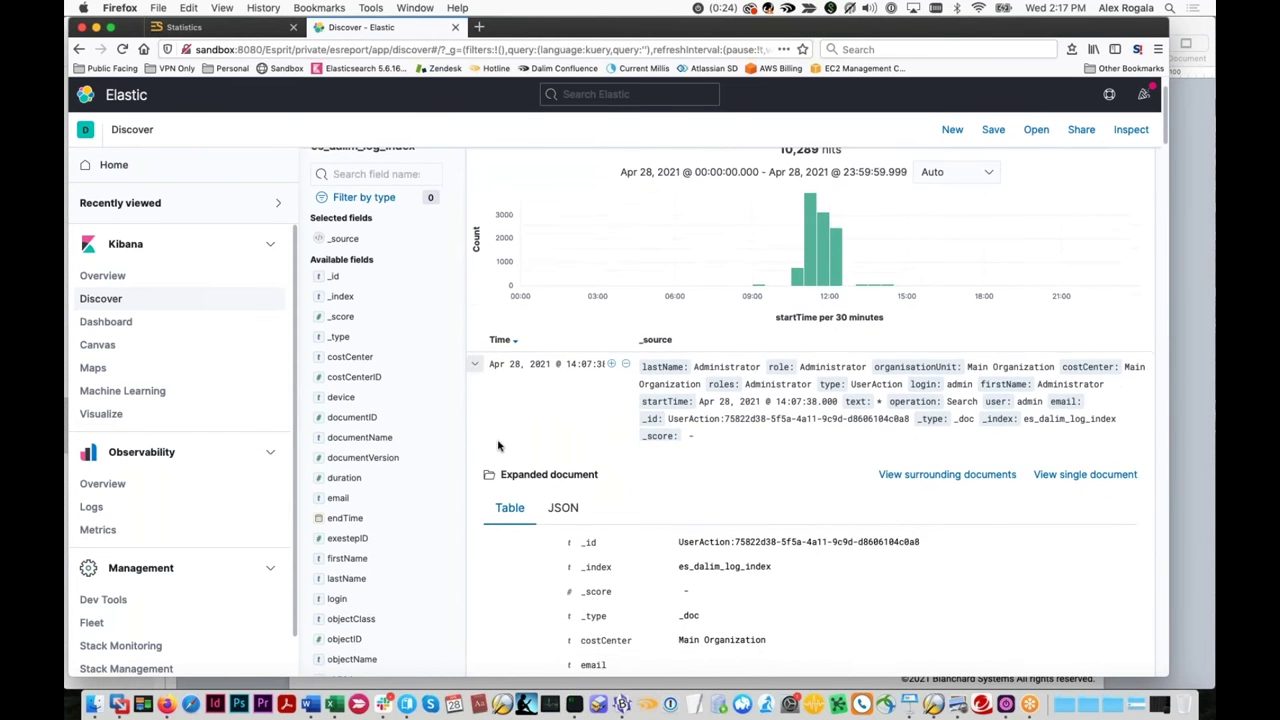
scroll(498, 441, "up", 3)
left_click(495, 442)
scroll(495, 445, "down", 5)
scroll(491, 451, "up", 6)
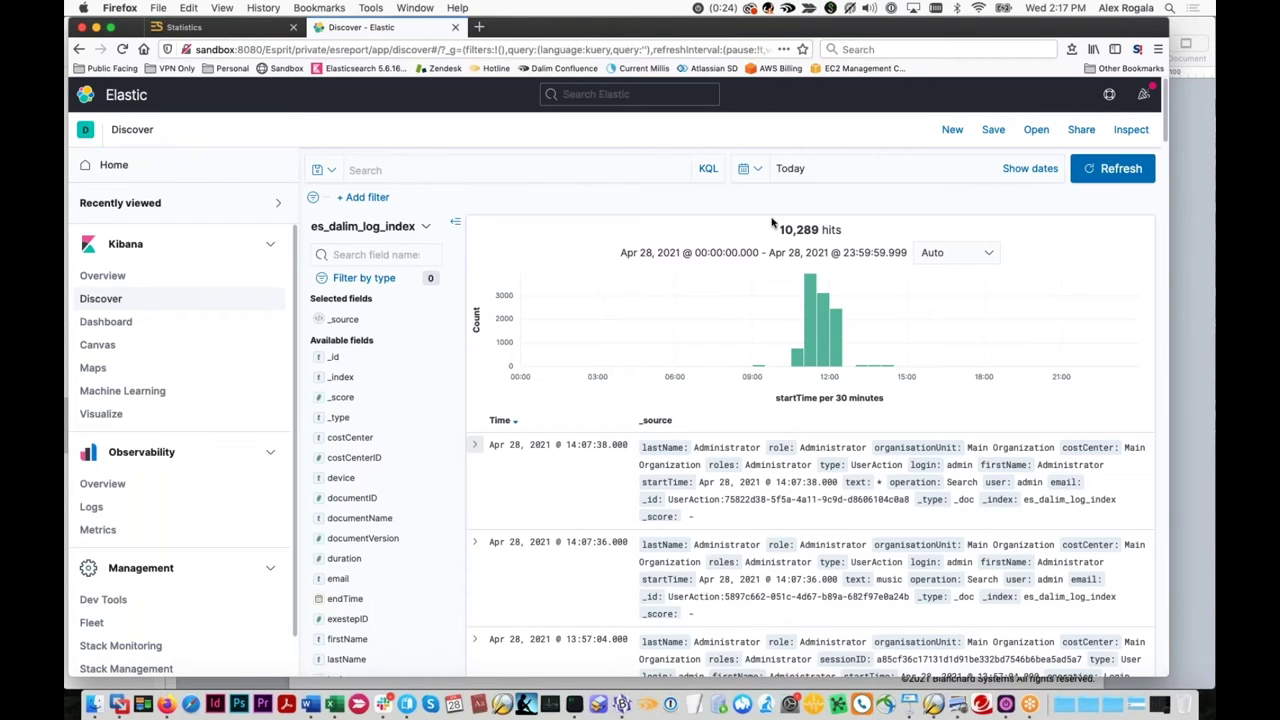
Switch the search time range from Today to Last 7 days
left_click(756, 174)
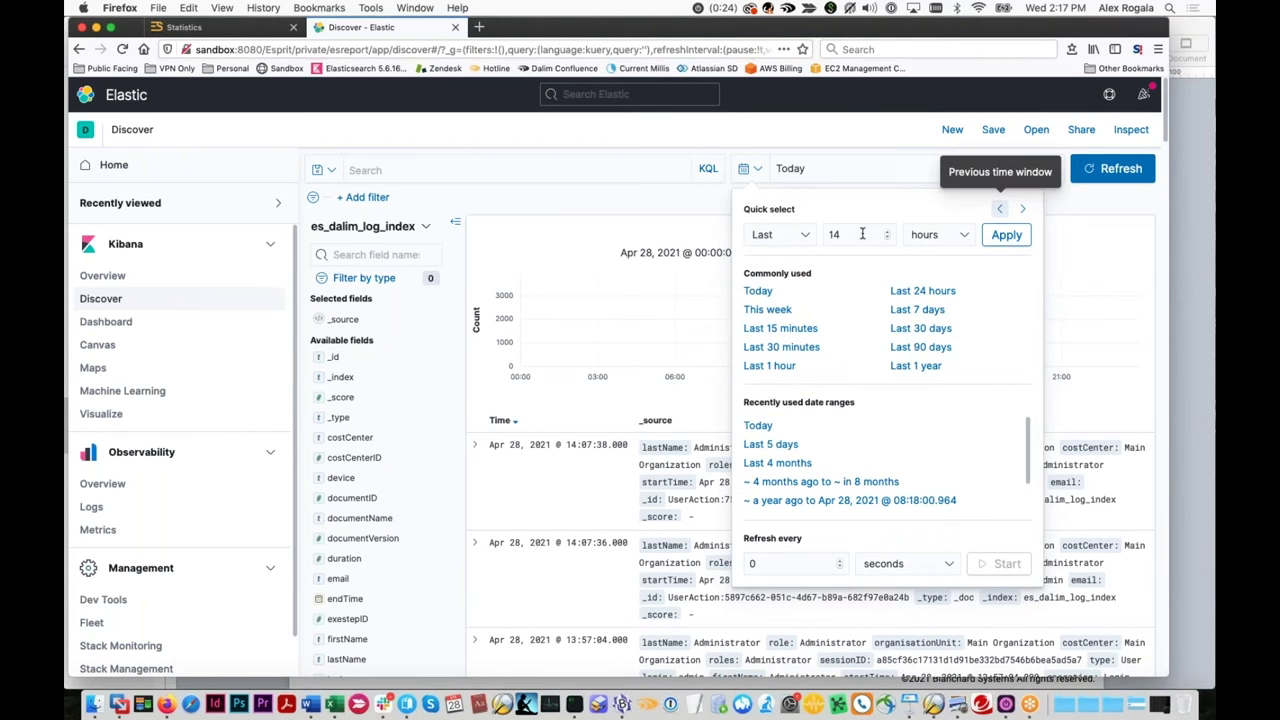
left_click(757, 291)
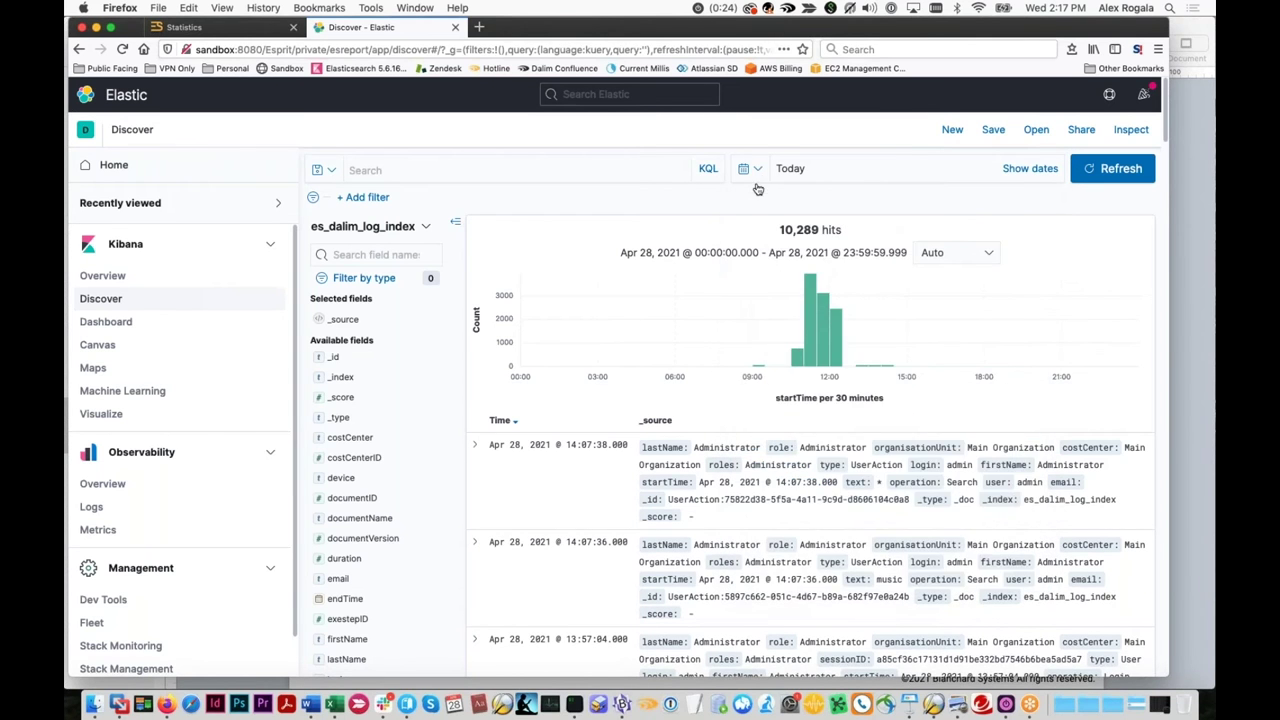
left_click(756, 176)
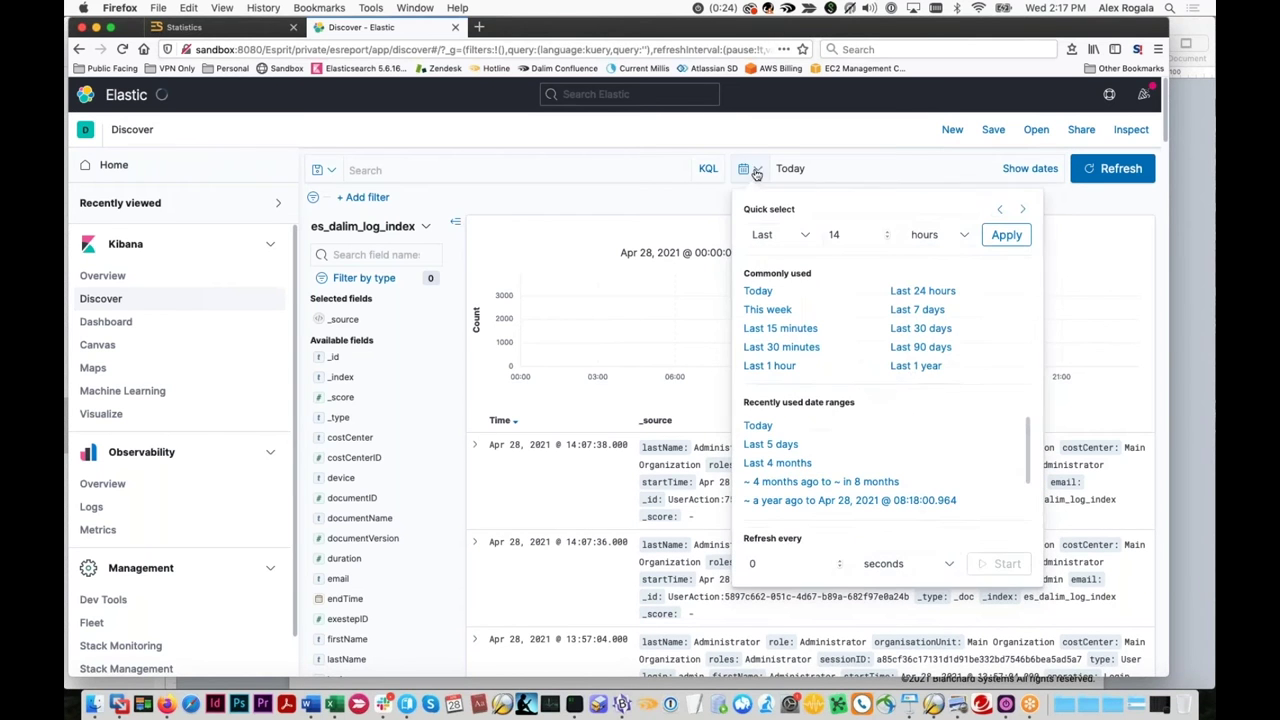
left_click(913, 310)
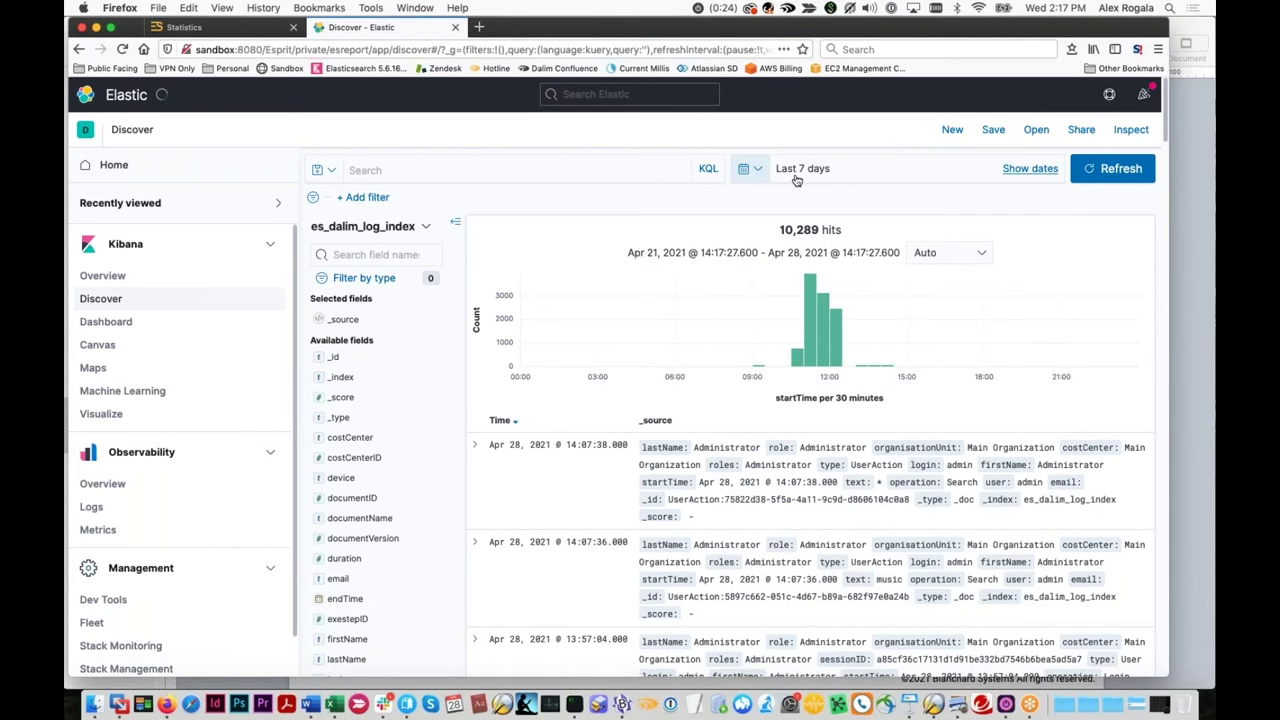
Show the range dates and fix the end at Apr 28, 2021 @ 14:17:38.885
left_click(758, 172)
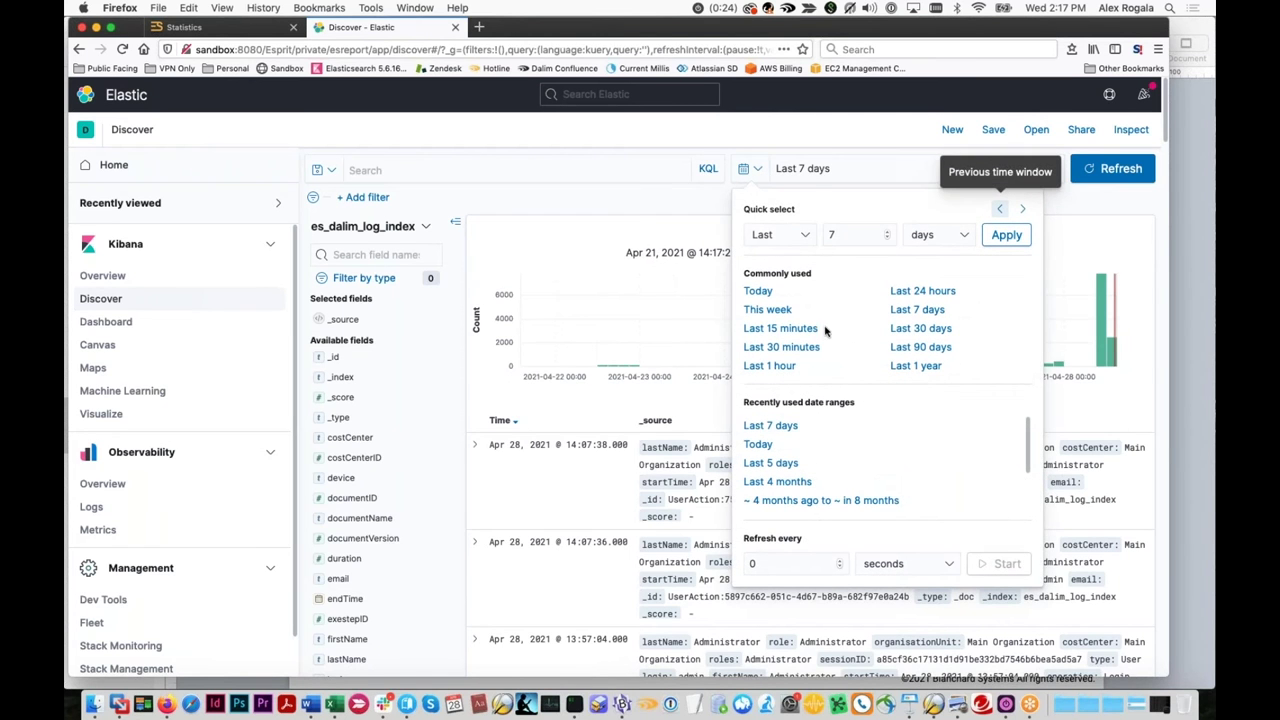
left_click(842, 183)
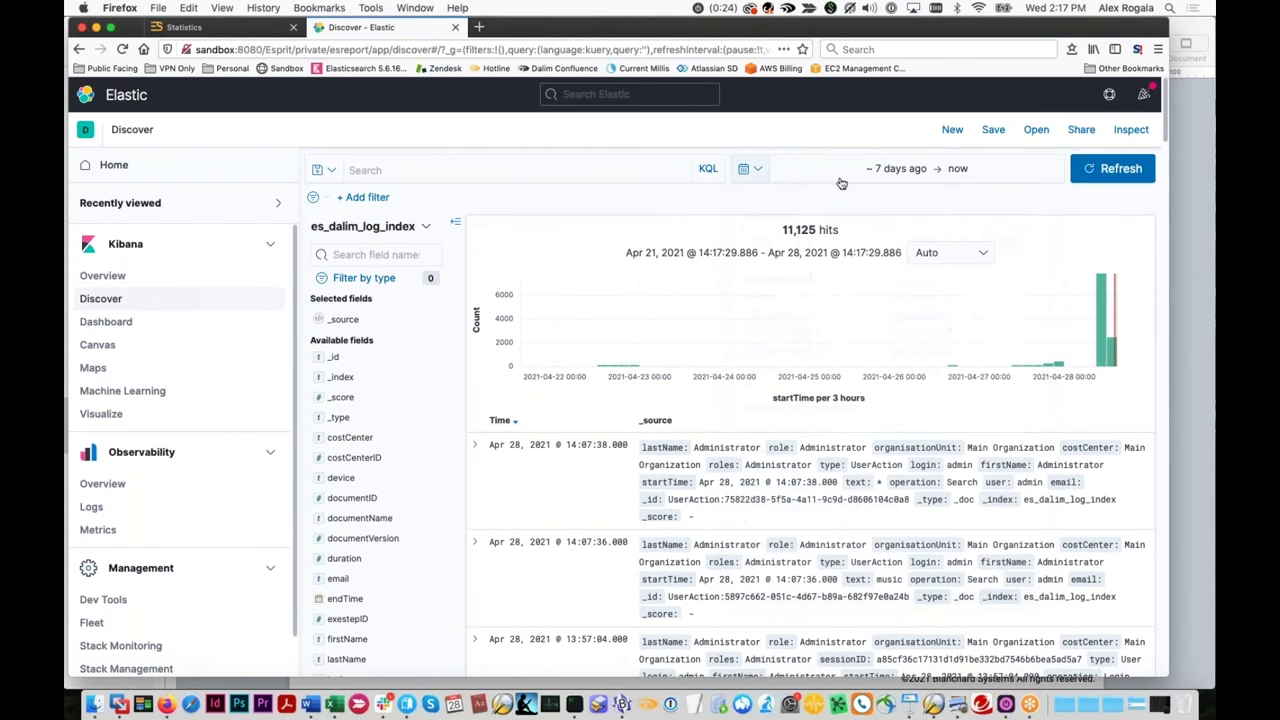
left_click(957, 172)
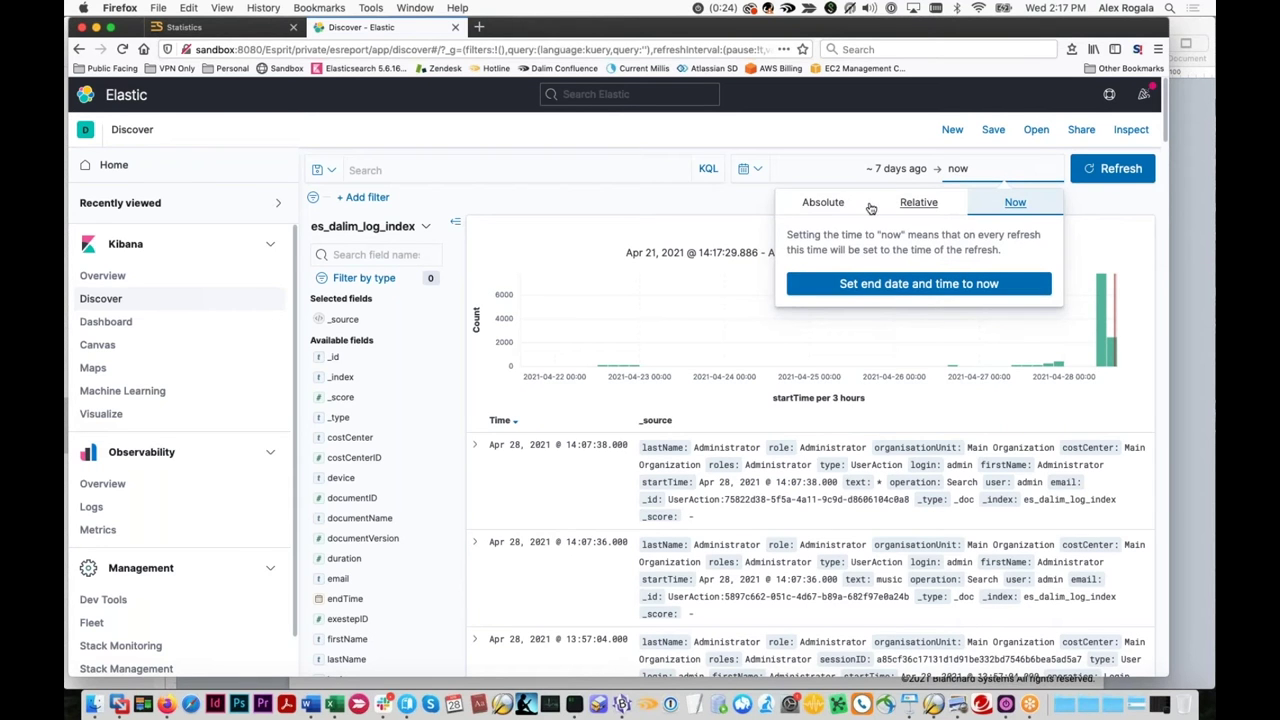
left_click(836, 204)
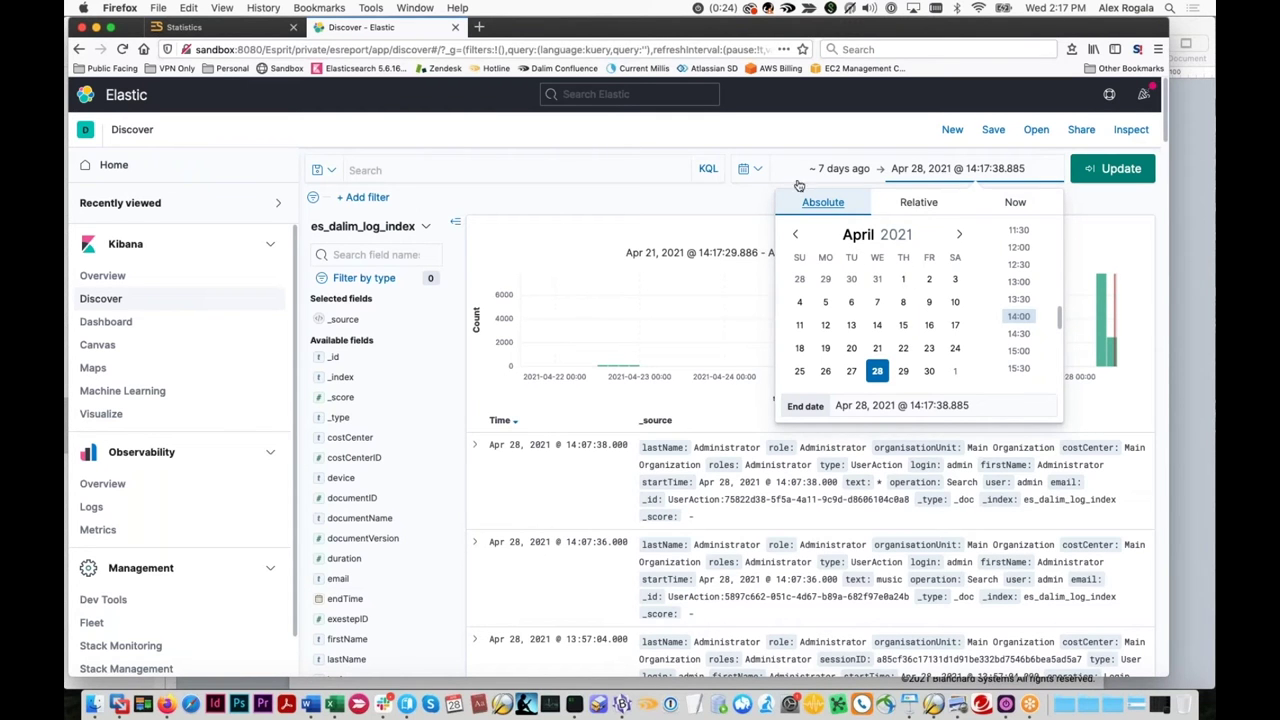
left_click(755, 222)
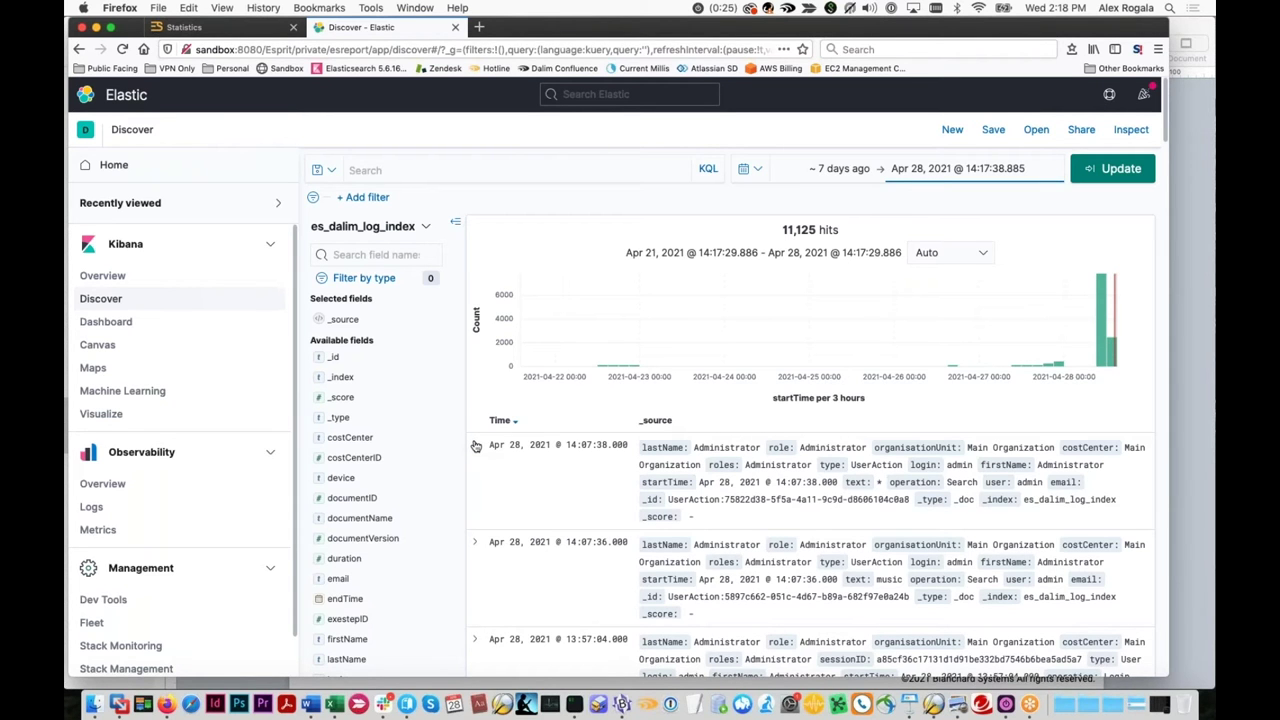
Expand the first log entry and add login as a table column
scroll(560, 443, "down", 3)
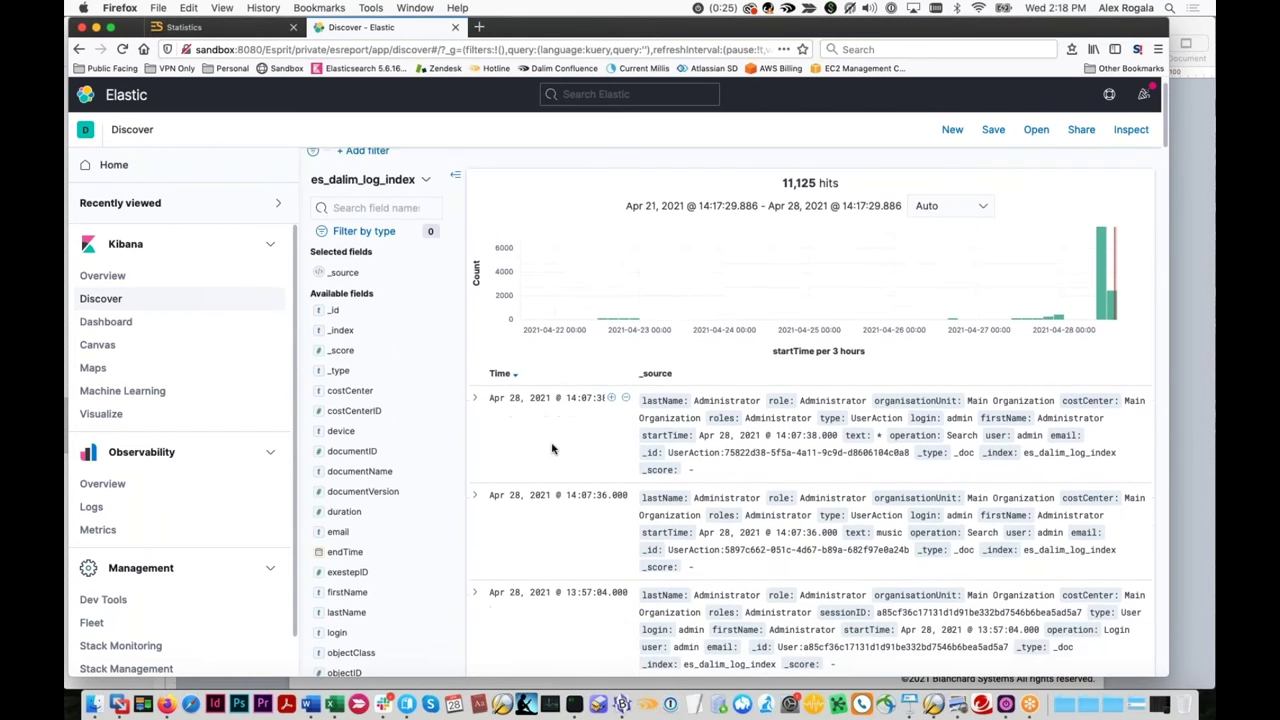
left_click(476, 288)
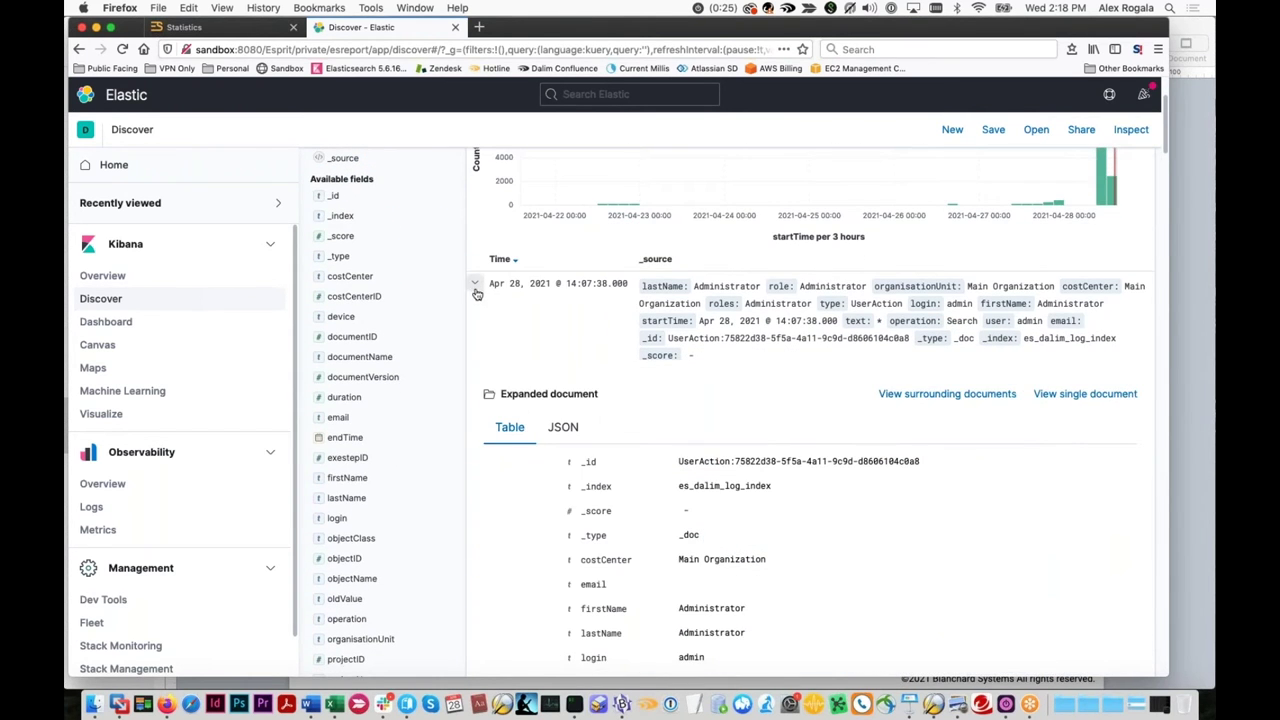
scroll(490, 343, "down", 5)
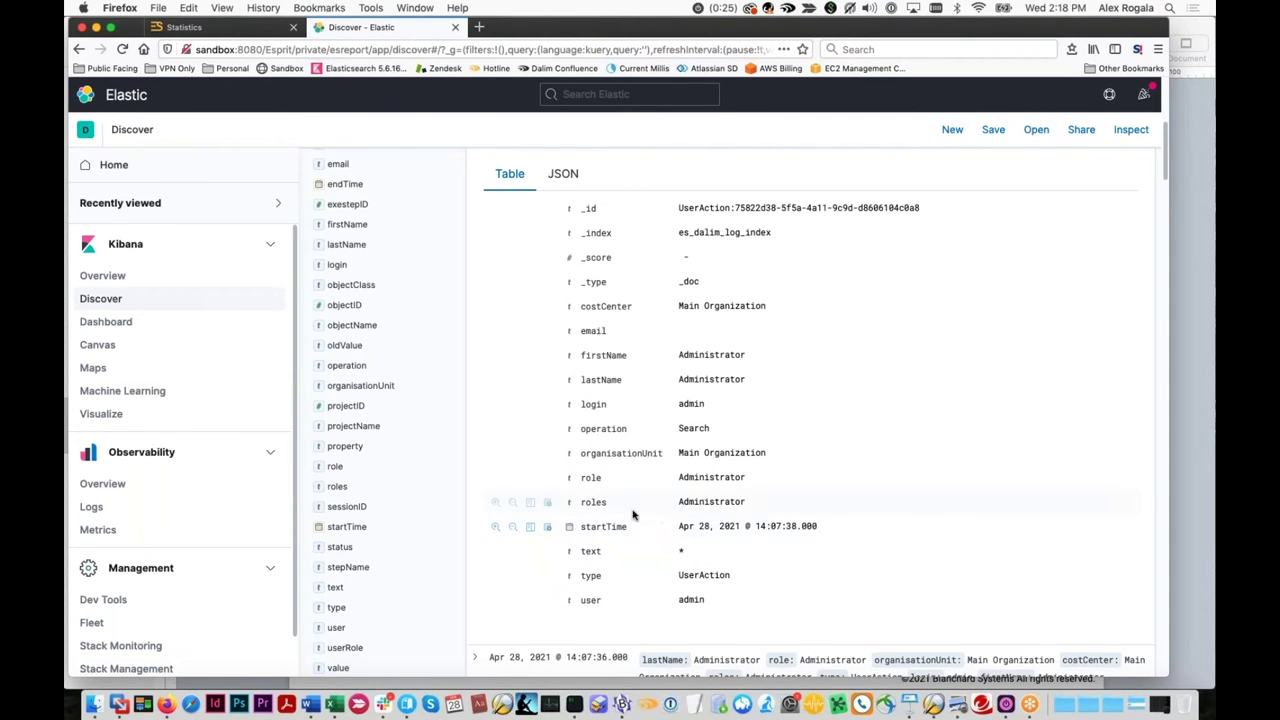
scroll(560, 510, "up", 1)
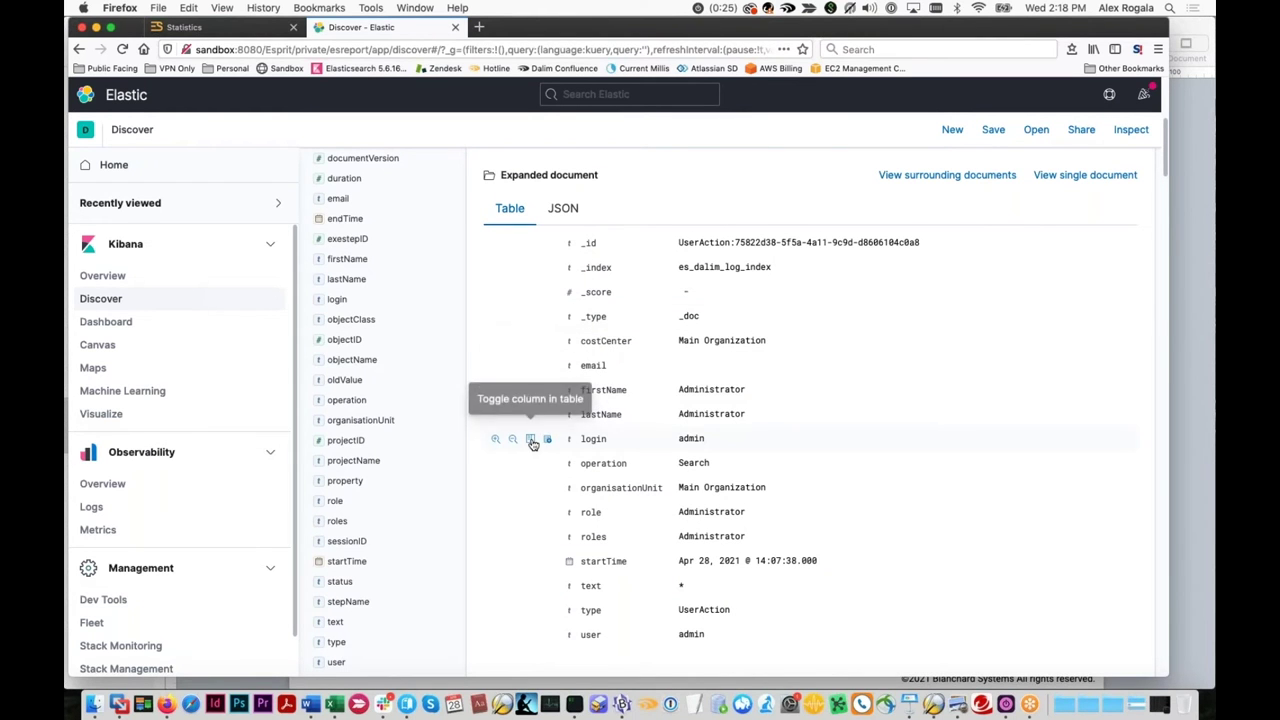
left_click(532, 441)
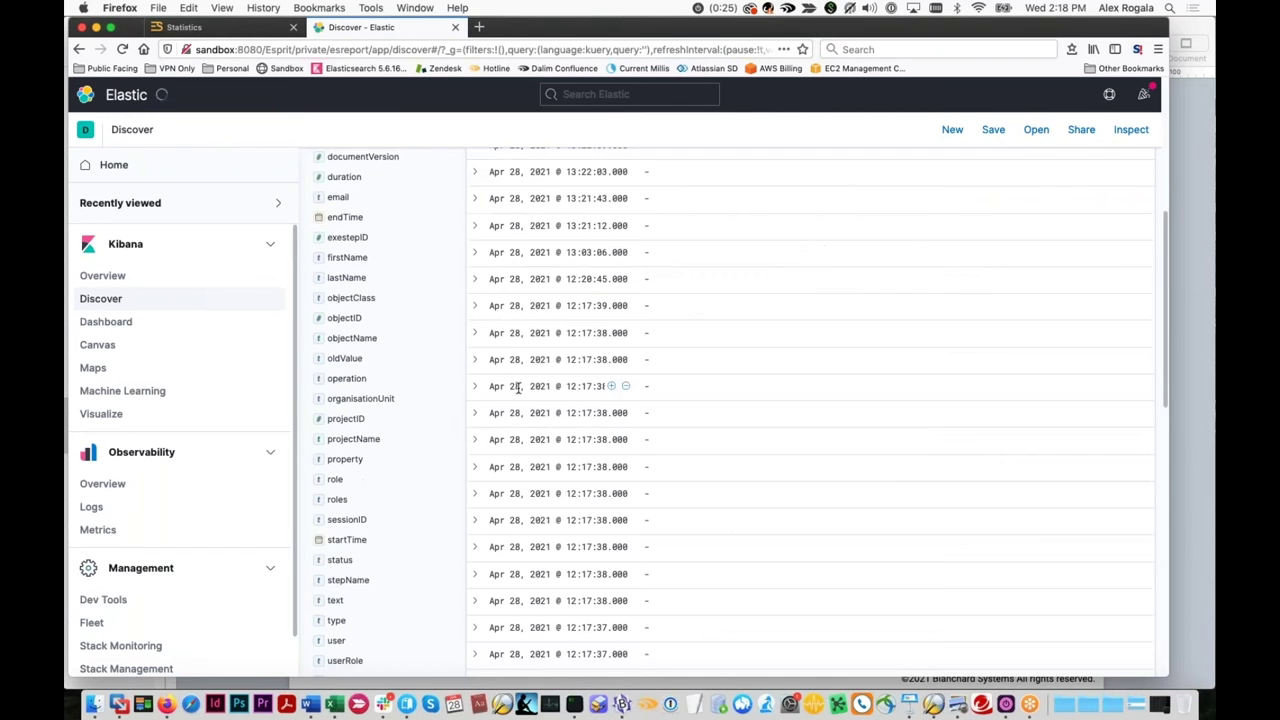
Add the operation field as a table column
scroll(518, 384, "up", 5)
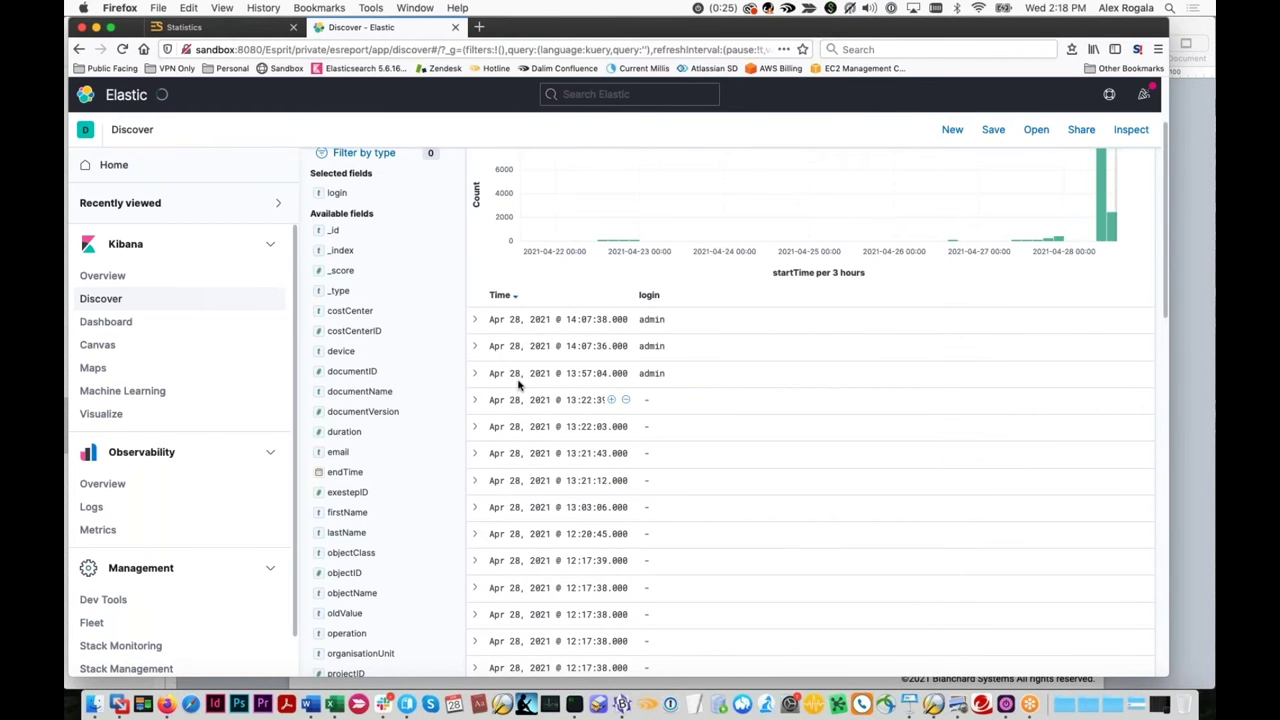
scroll(518, 384, "up", 3)
left_click(474, 354)
scroll(576, 443, "down", 5)
scroll(576, 443, "up", 3)
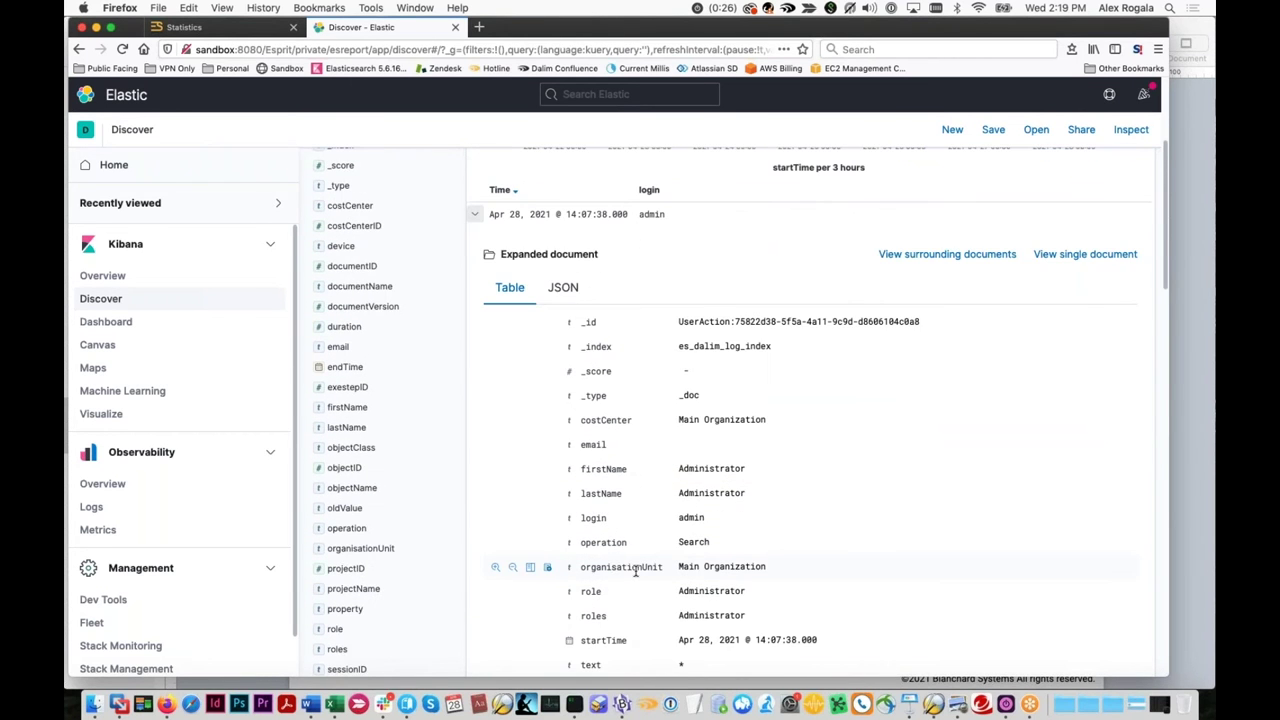
scroll(635, 572, "down", 3)
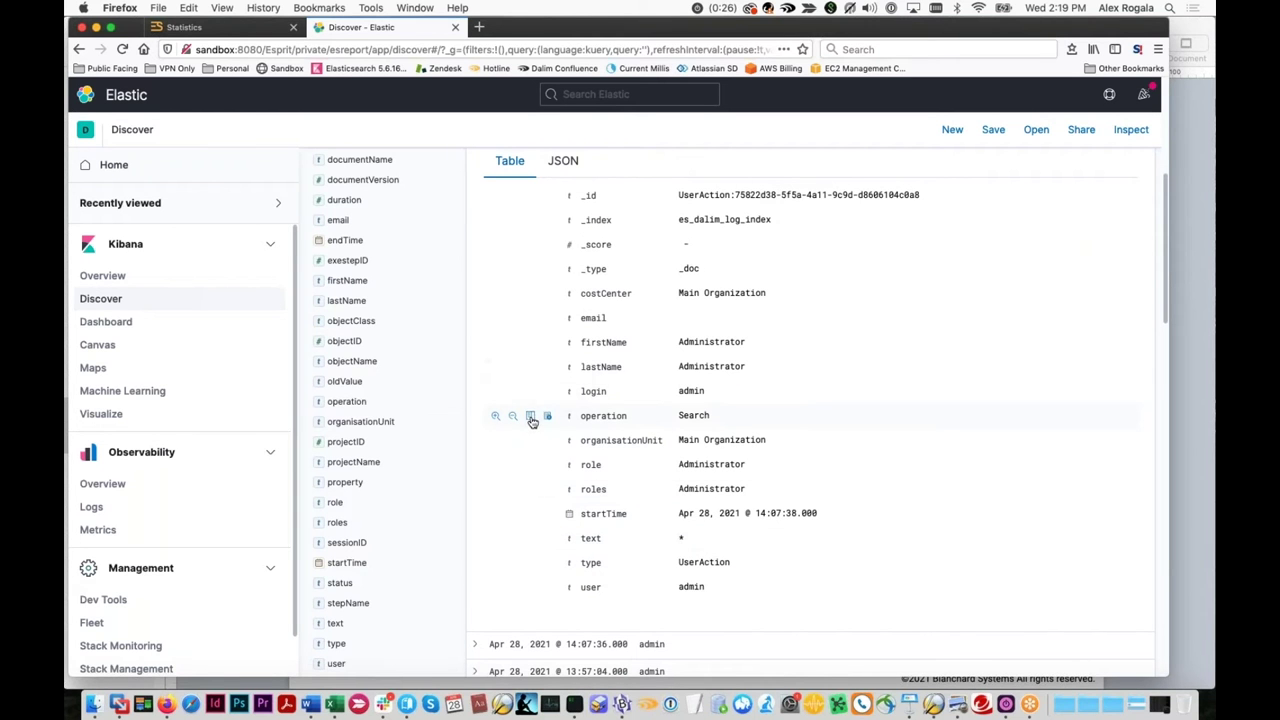
left_click(531, 416)
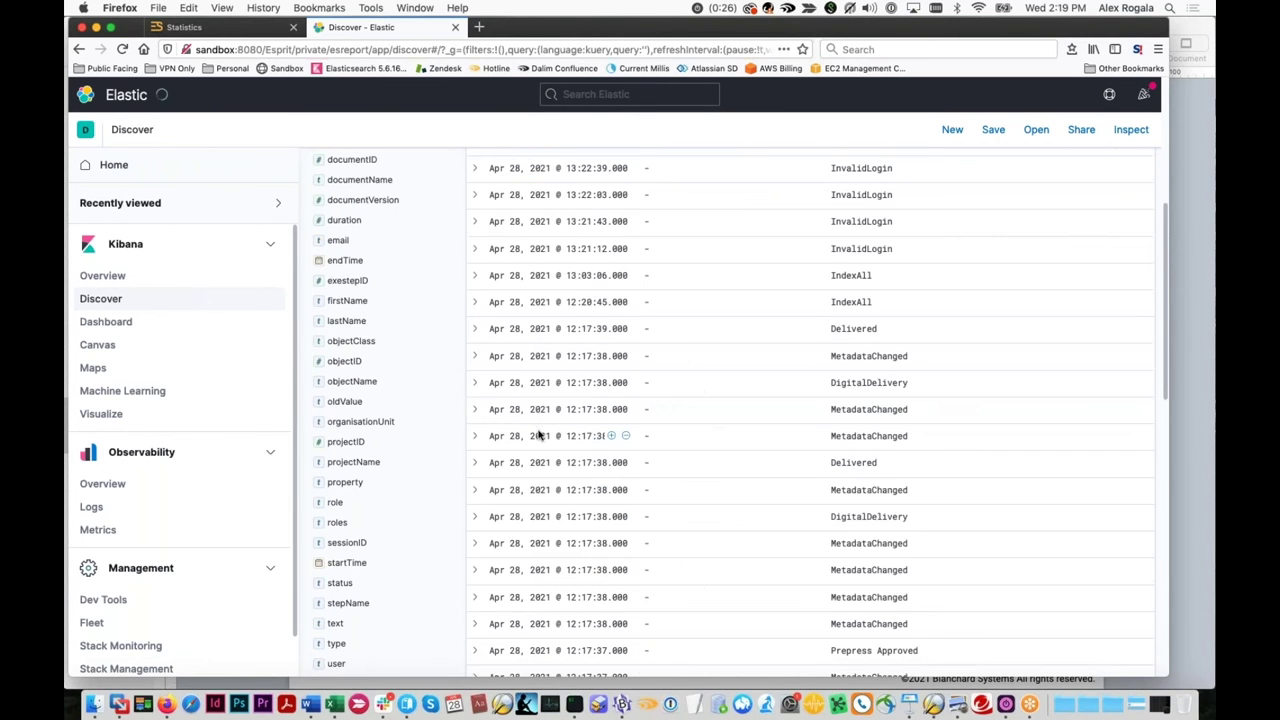
Add the text field as a column from the 14:07:38 entry and scroll the results
scroll(474, 290, "up", 5)
left_click(474, 284)
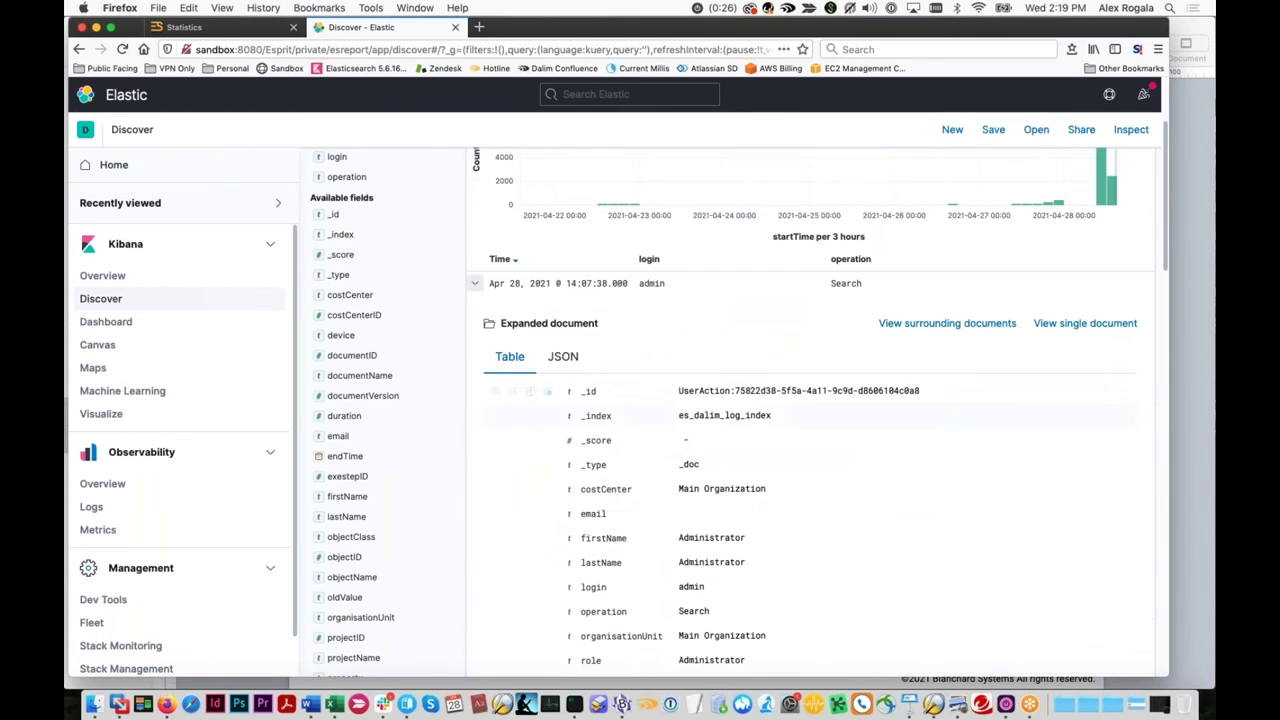
scroll(500, 460, "down", 4)
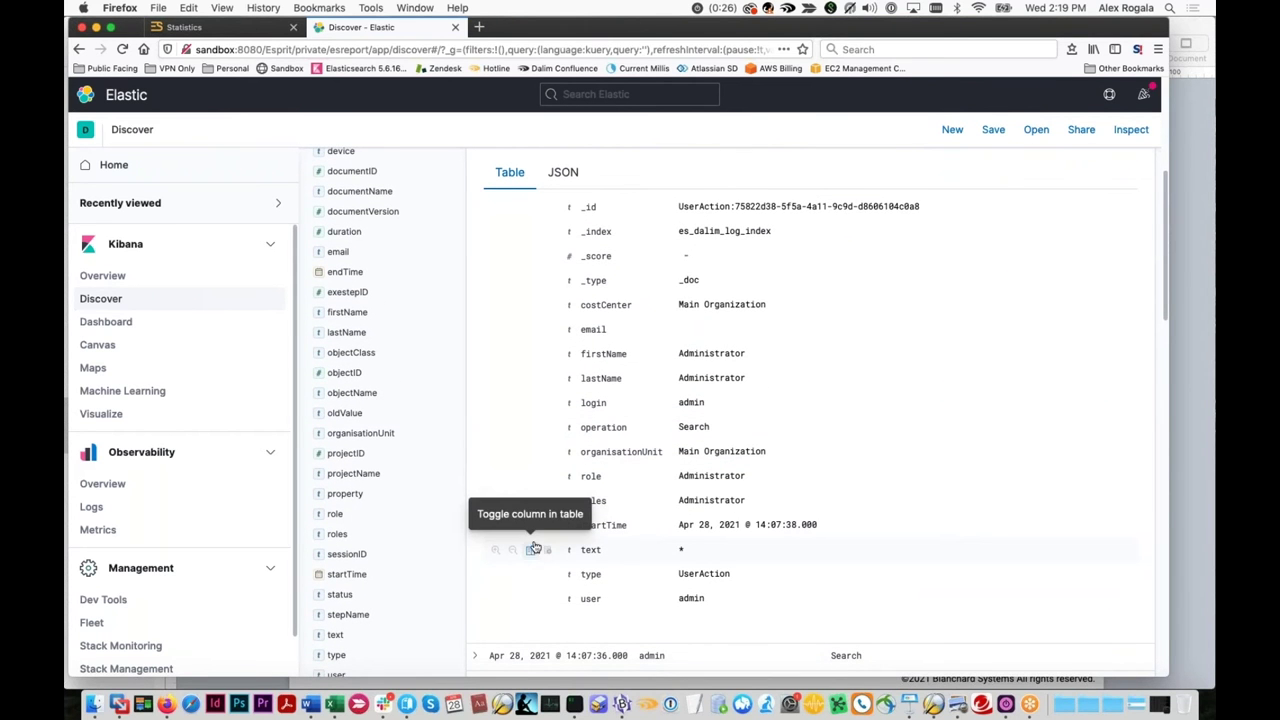
left_click(533, 551)
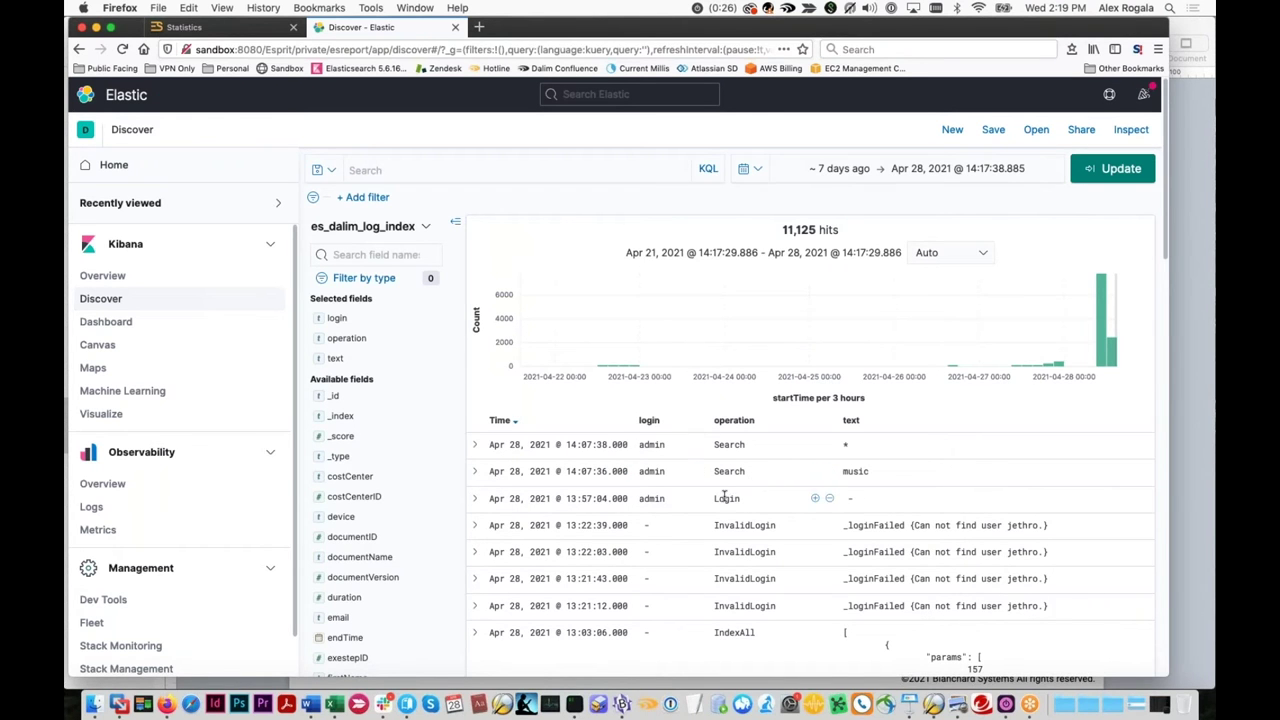
scroll(730, 495, "down", 3)
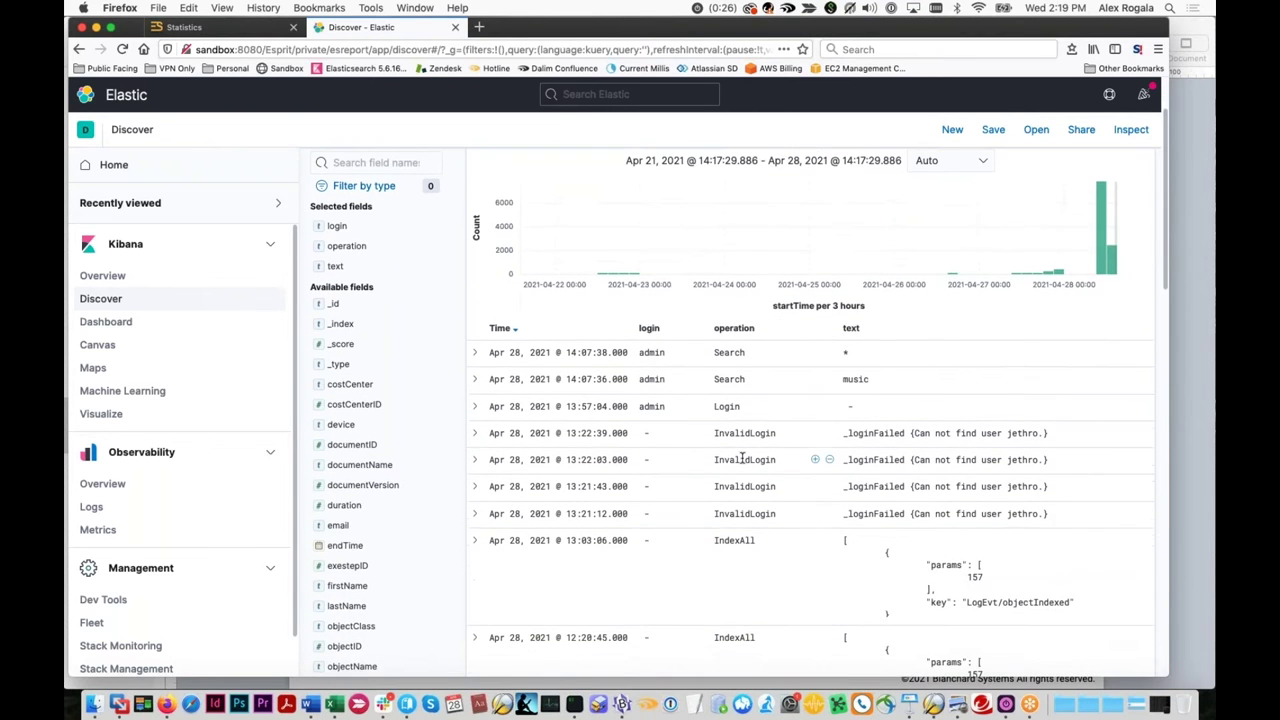
scroll(1024, 400, "down", 1)
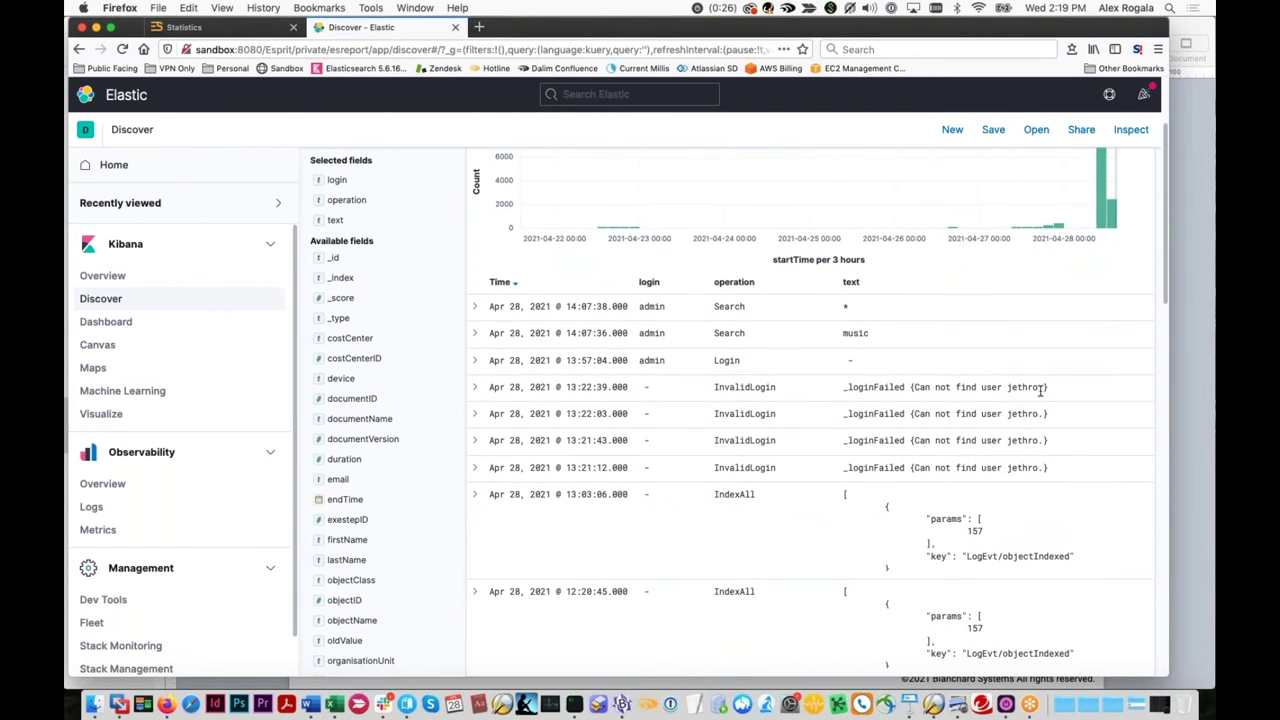
scroll(800, 470, "down", 10)
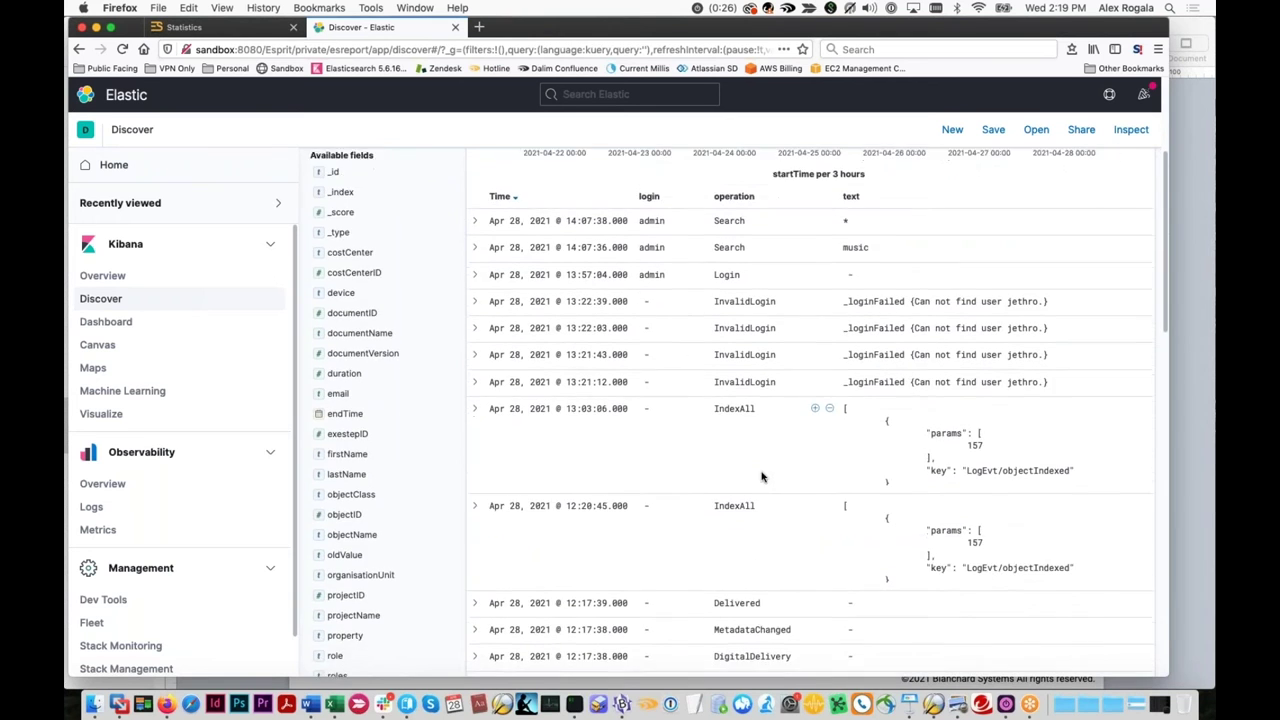
scroll(760, 470, "down", 15)
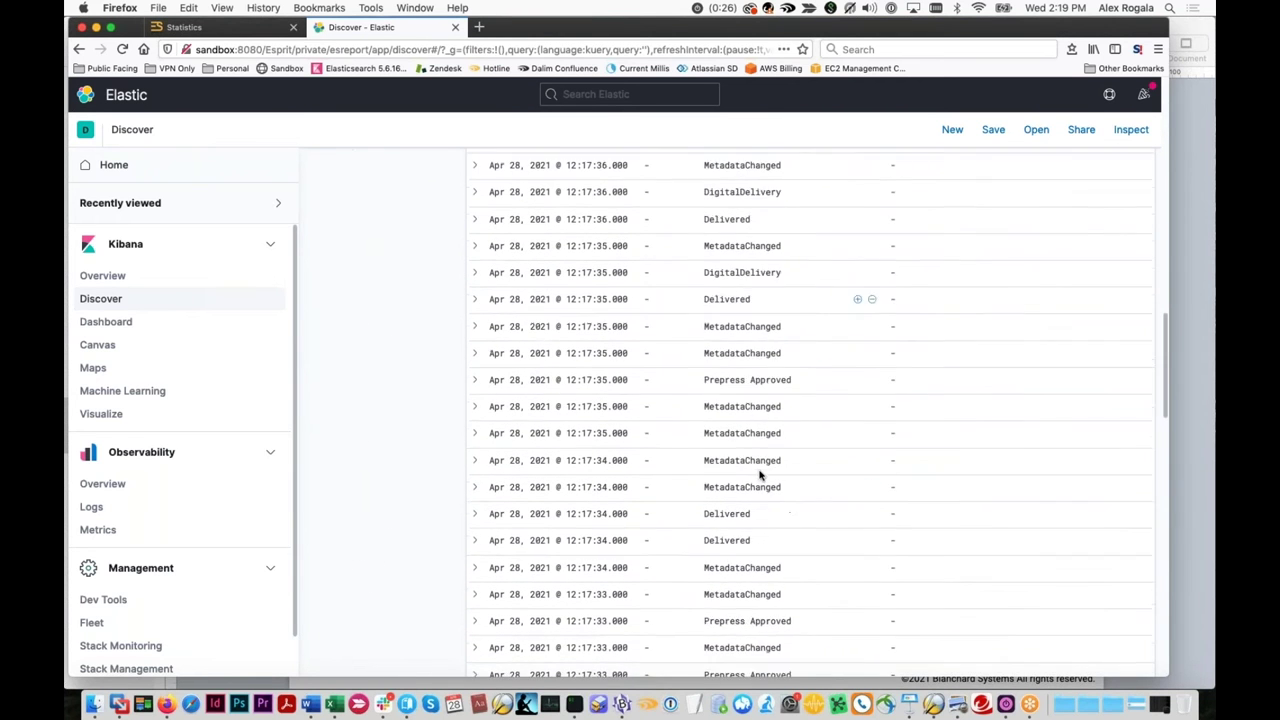
scroll(760, 475, "up", 20)
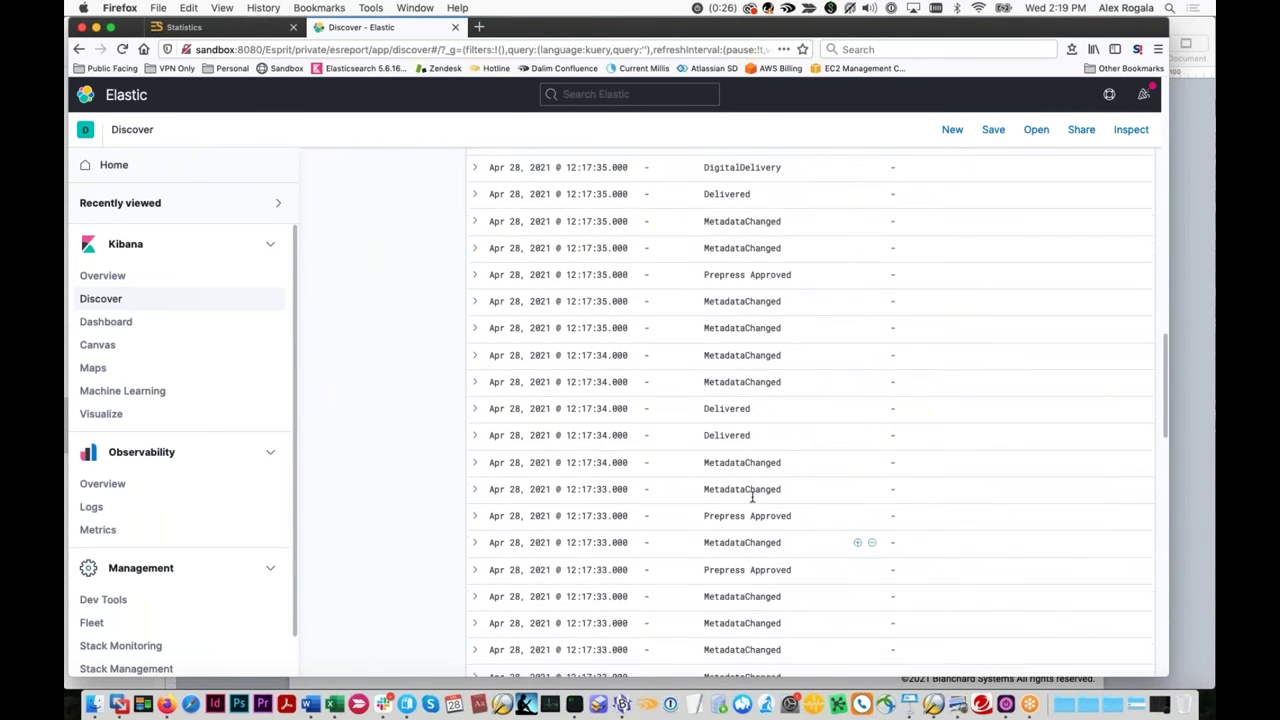
scroll(350, 183, "up", 5)
Return to Dalim ES and select the Widget W15982 Box Prototyping project
left_click(184, 27)
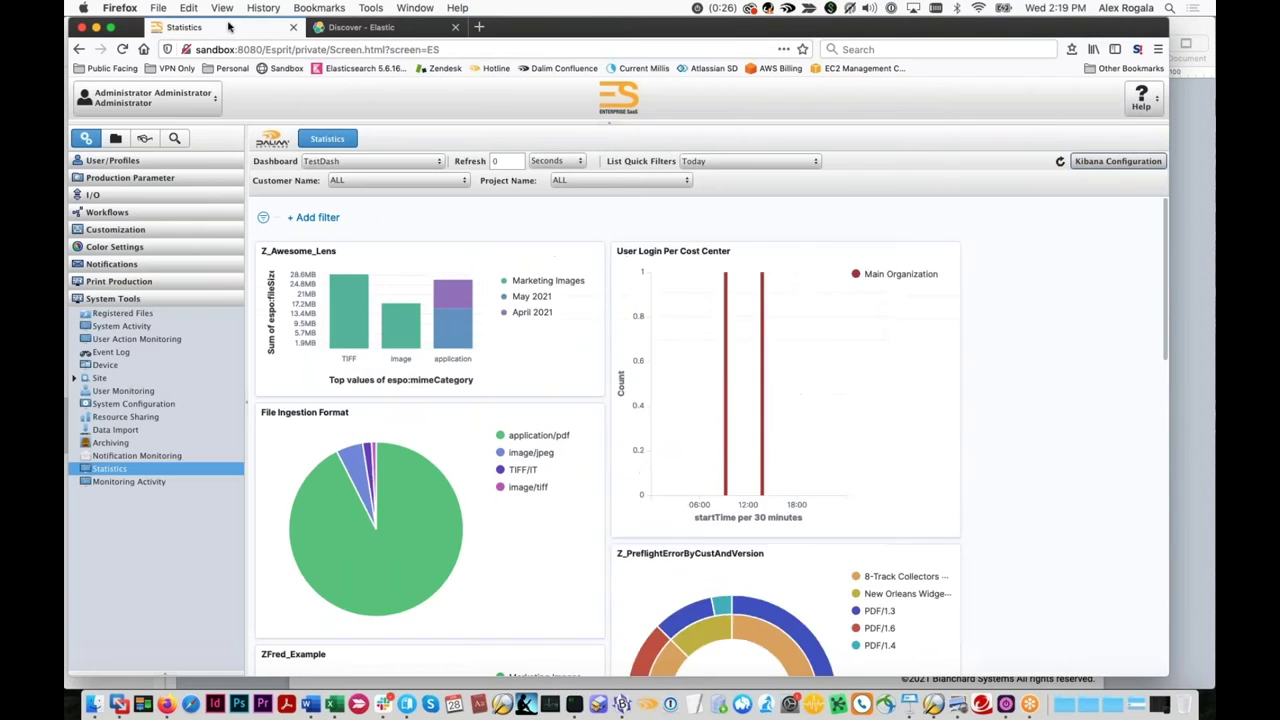
left_click(110, 138)
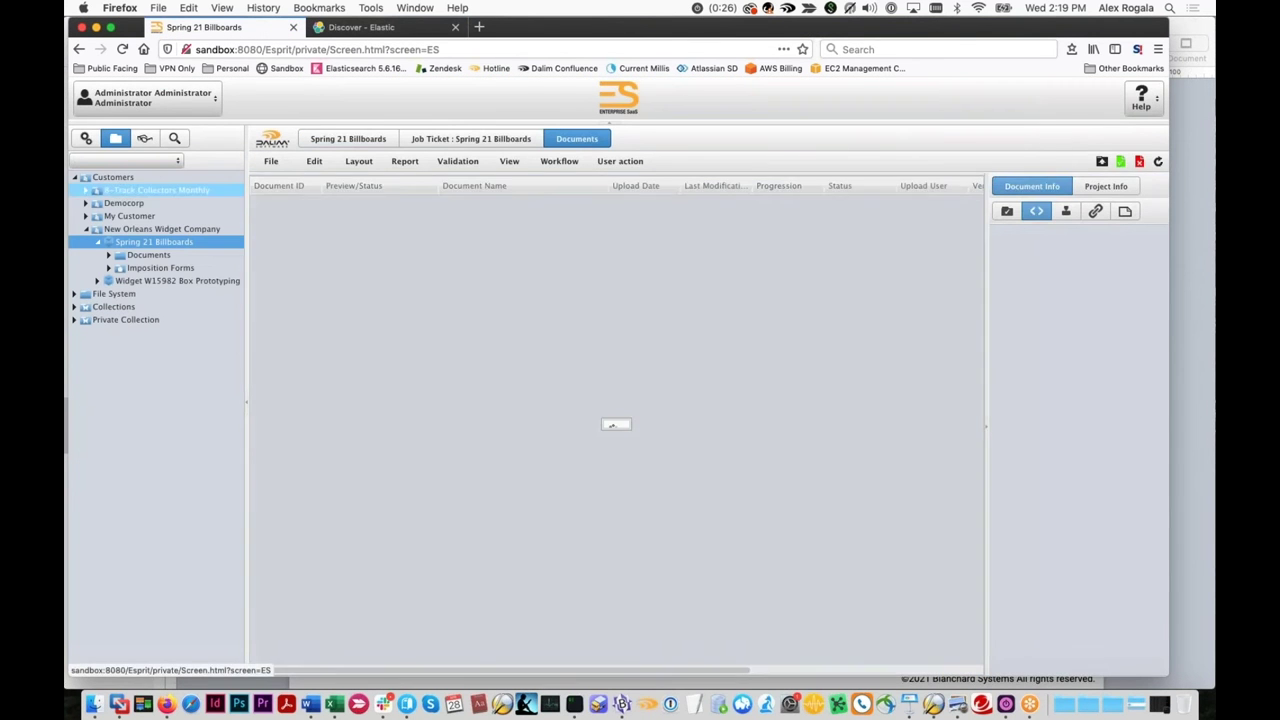
left_click(178, 281)
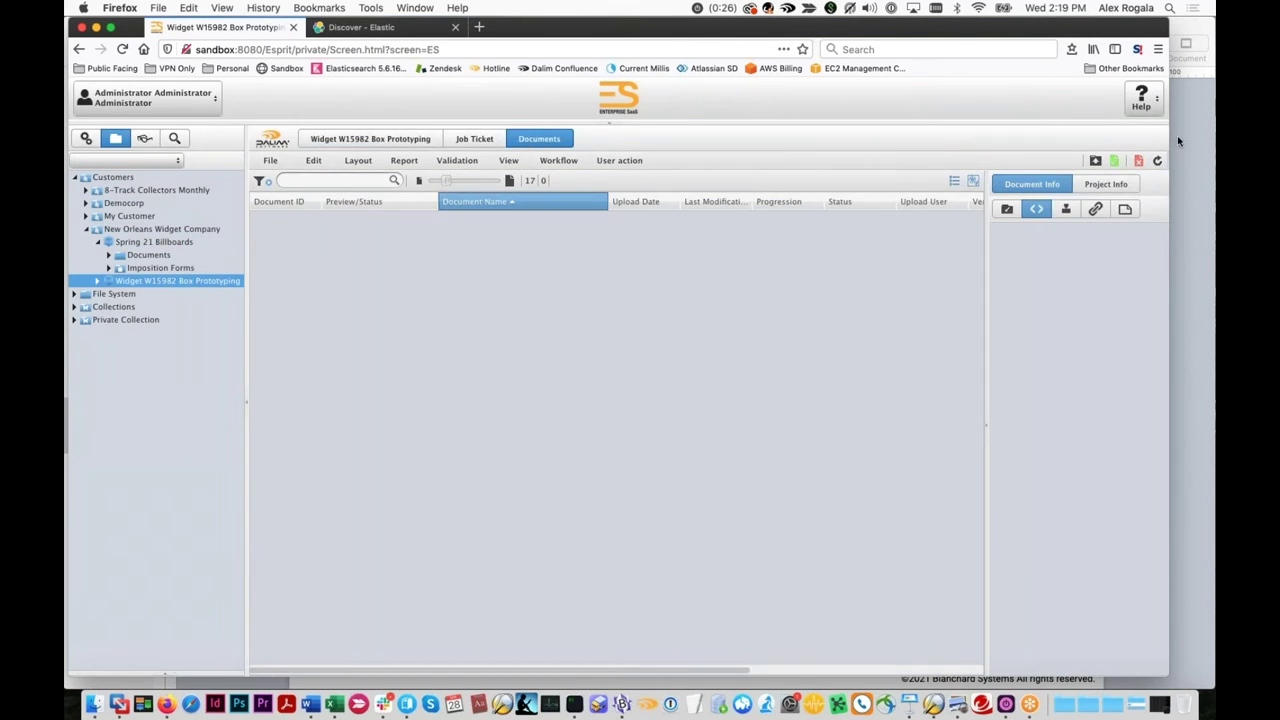
Upload helloWebinar.pdf into the project and close the upload dialog
left_click(1114, 160)
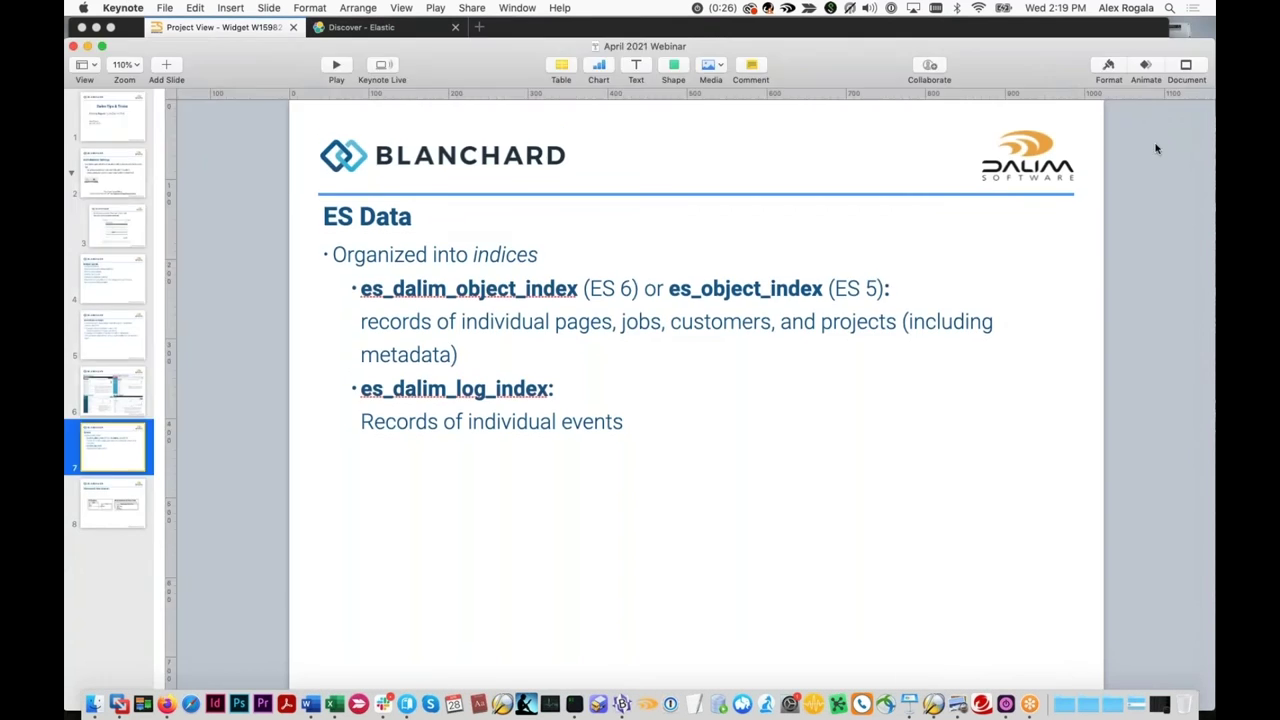
left_click_drag(1182, 268, 824, 398)
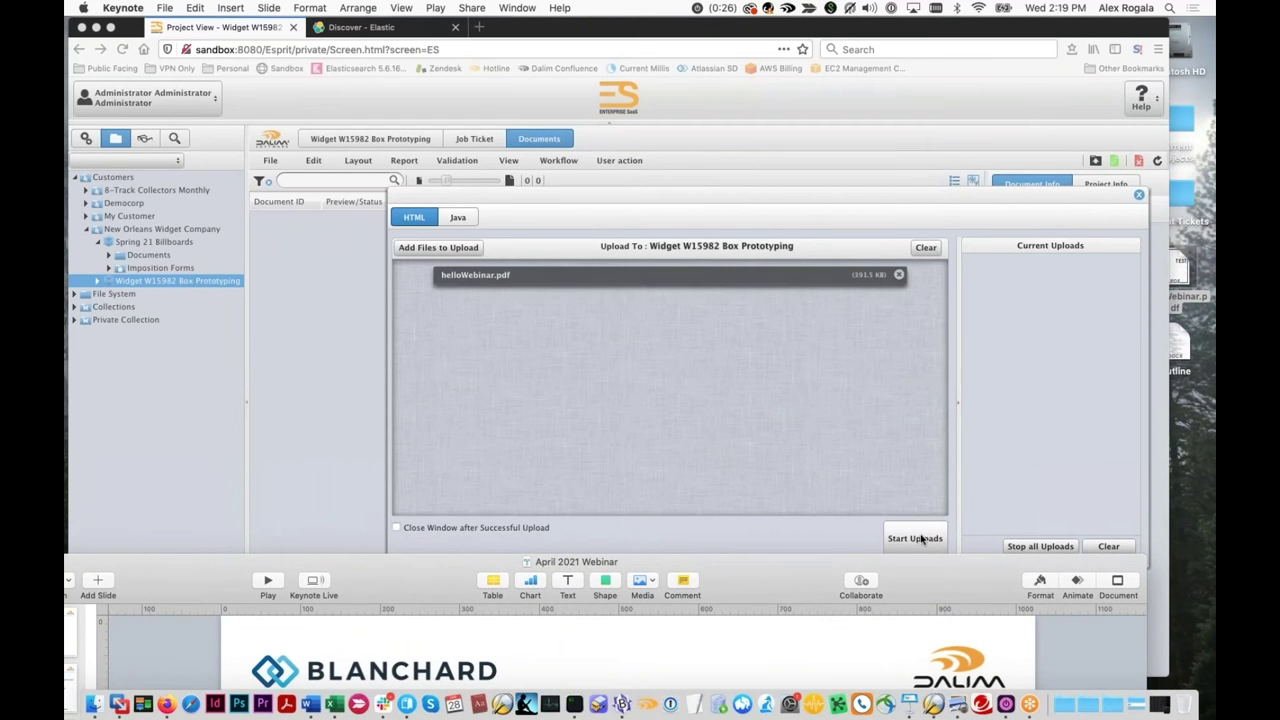
left_click(915, 538)
left_click(1141, 196)
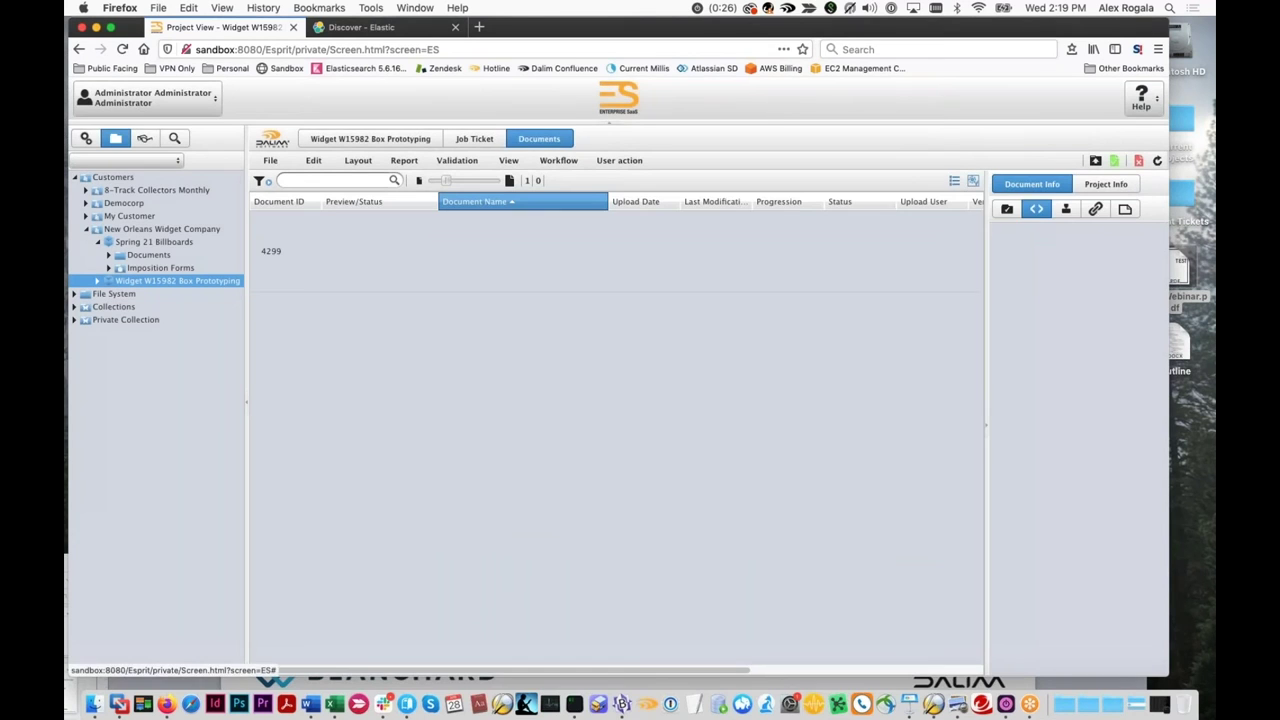
Rerun the es_dalim_log_index search in Discover, which still shows 11,125 hits
left_click(335, 30)
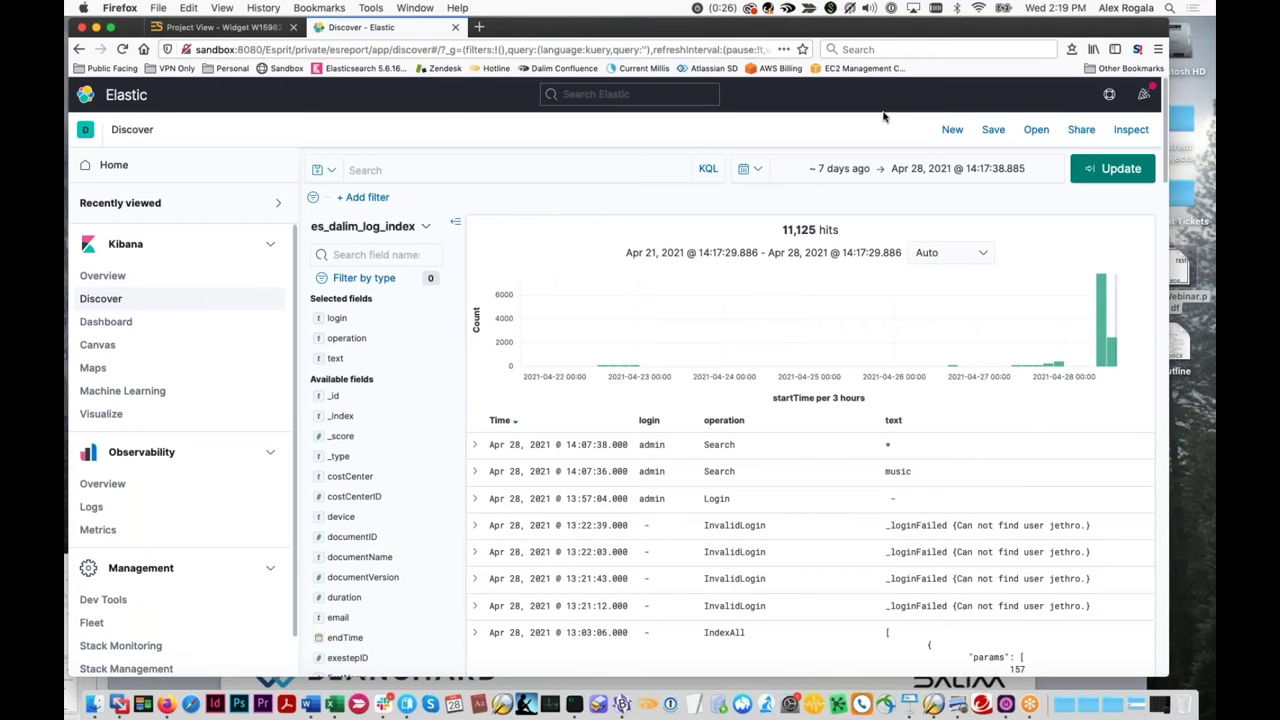
left_click(1099, 177)
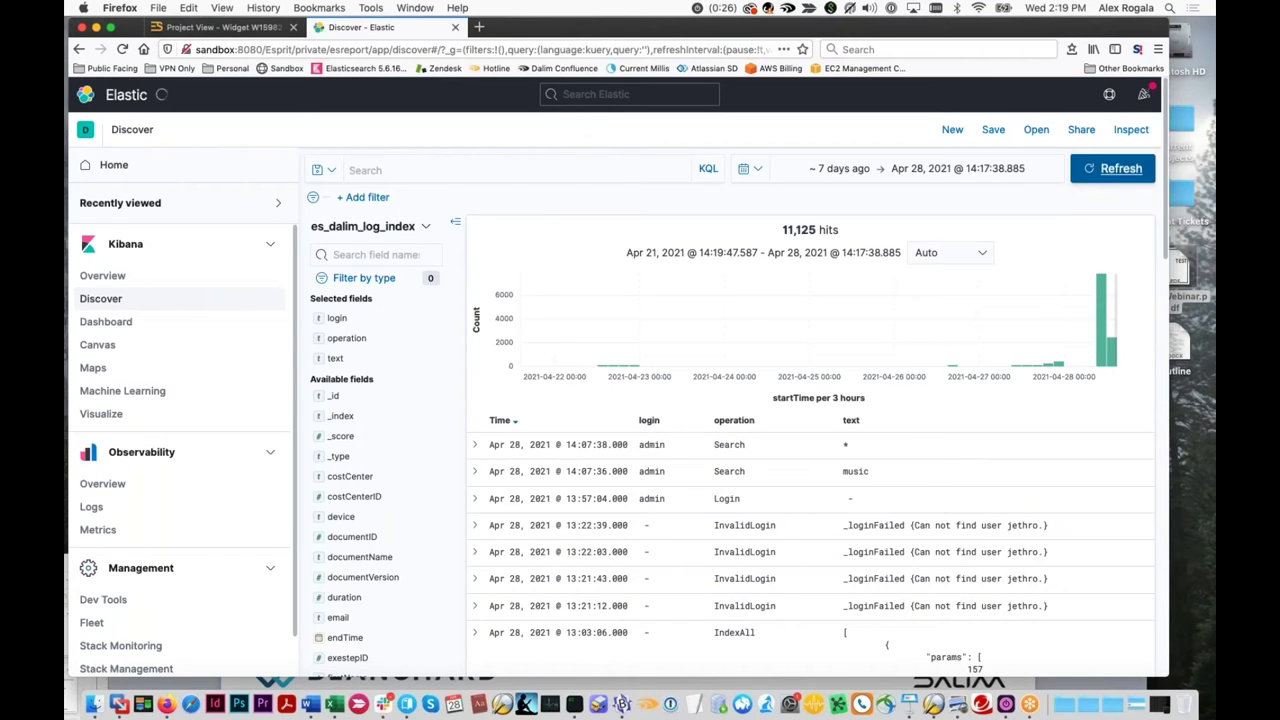
left_click(230, 28)
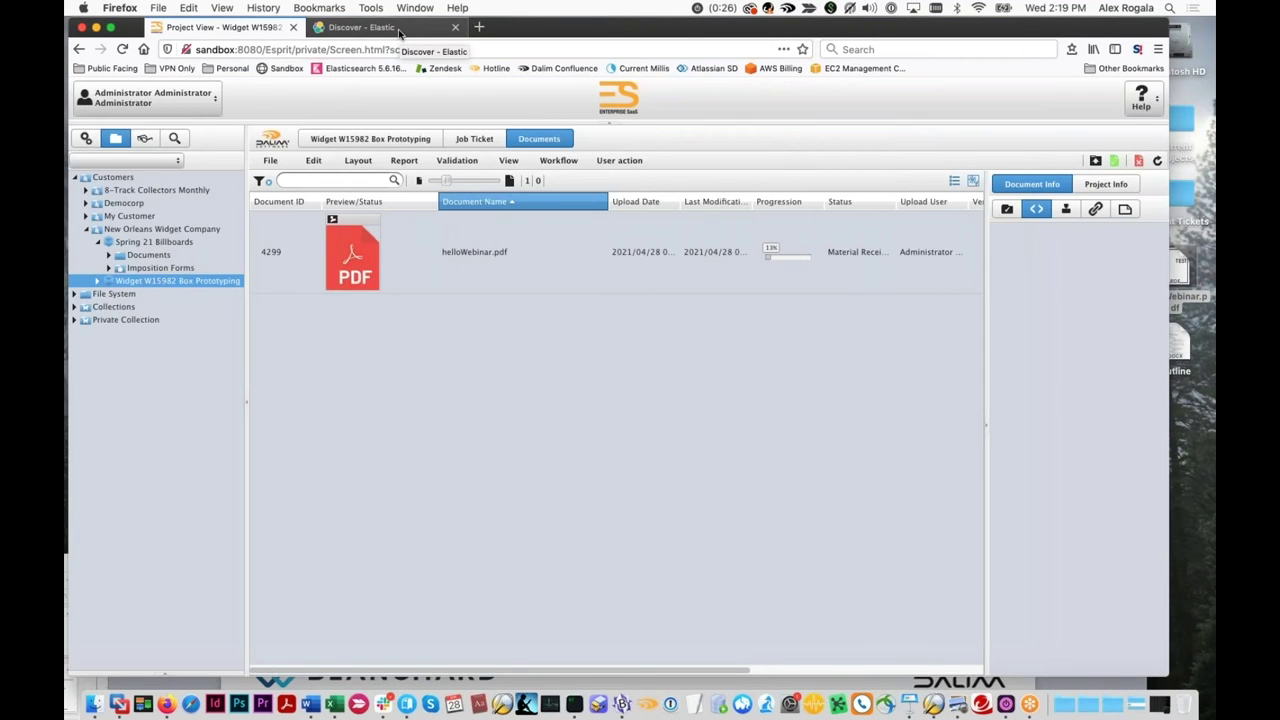
left_click(399, 34)
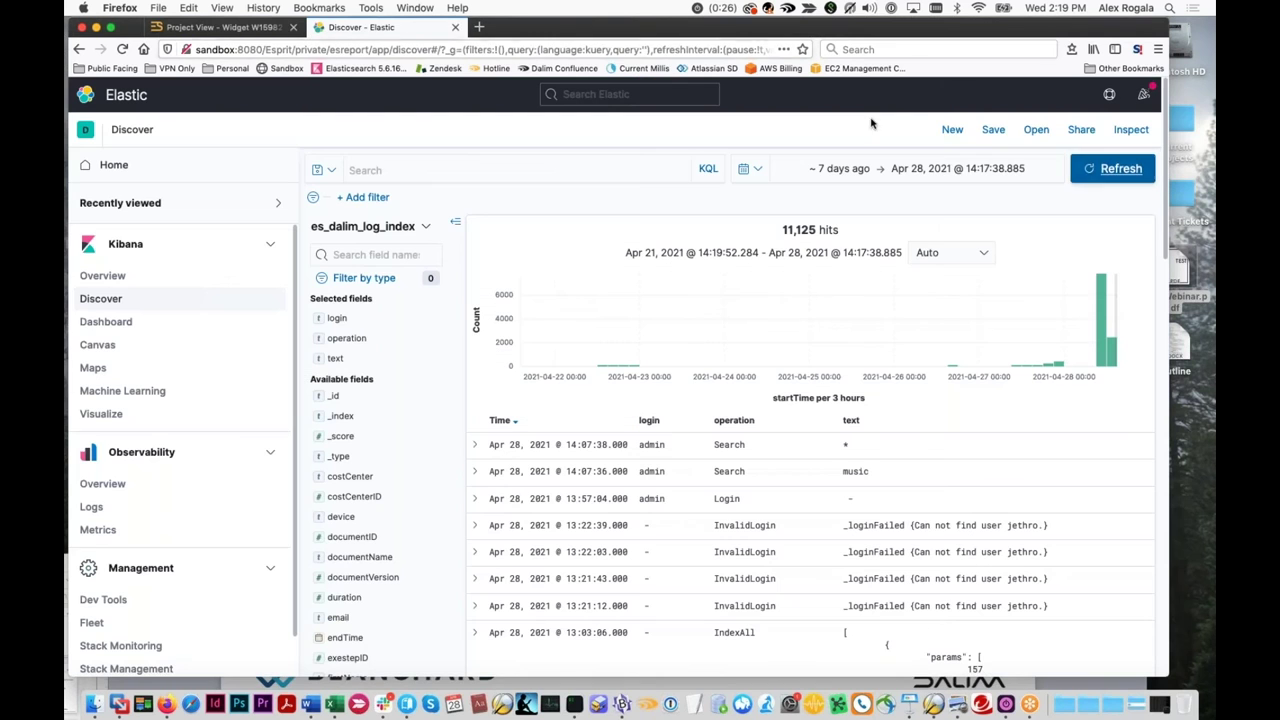
left_click(1094, 179)
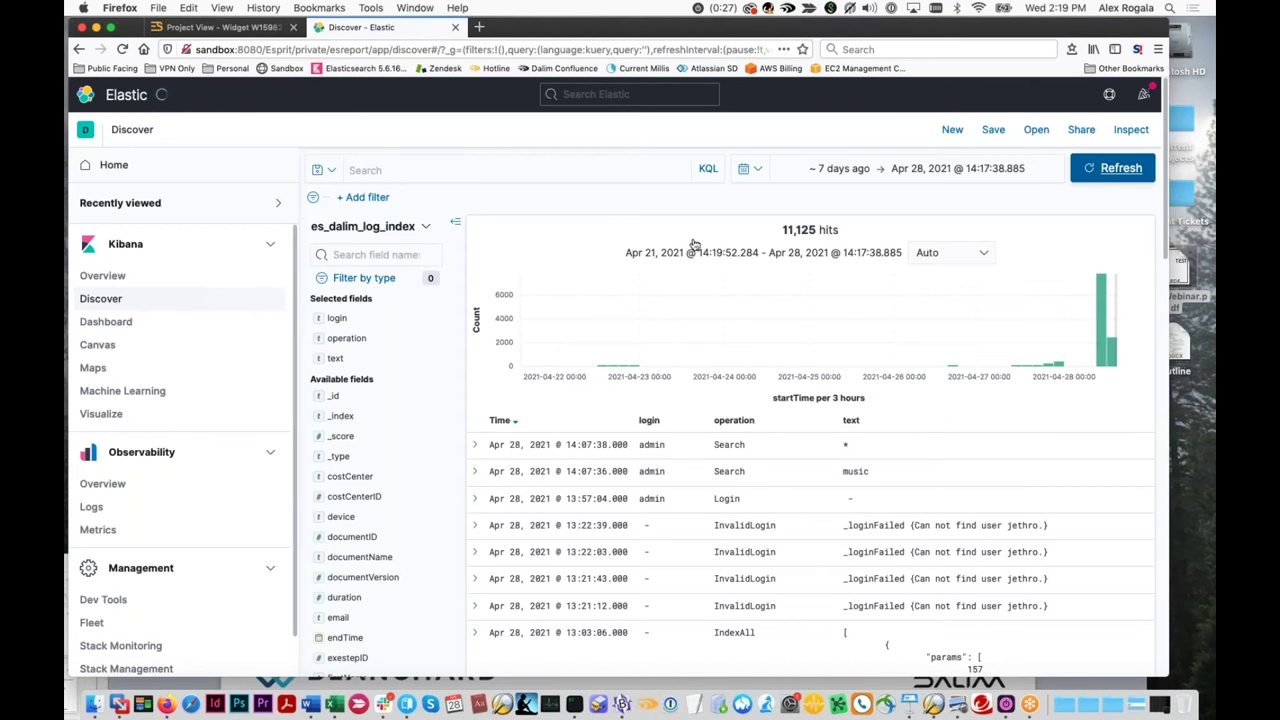
scroll(625, 320, "down", 1)
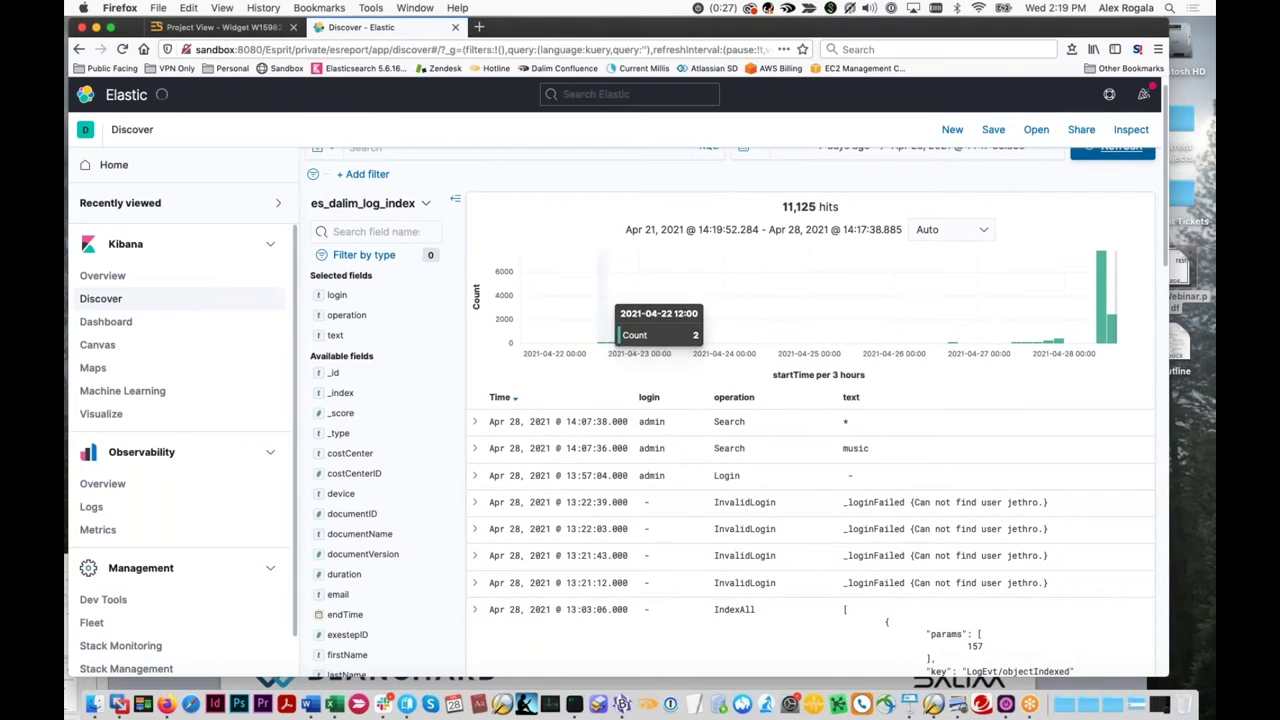
Check helloWebinar.pdf's document info in the project view, then return to Discover
left_click(249, 33)
left_click(520, 279)
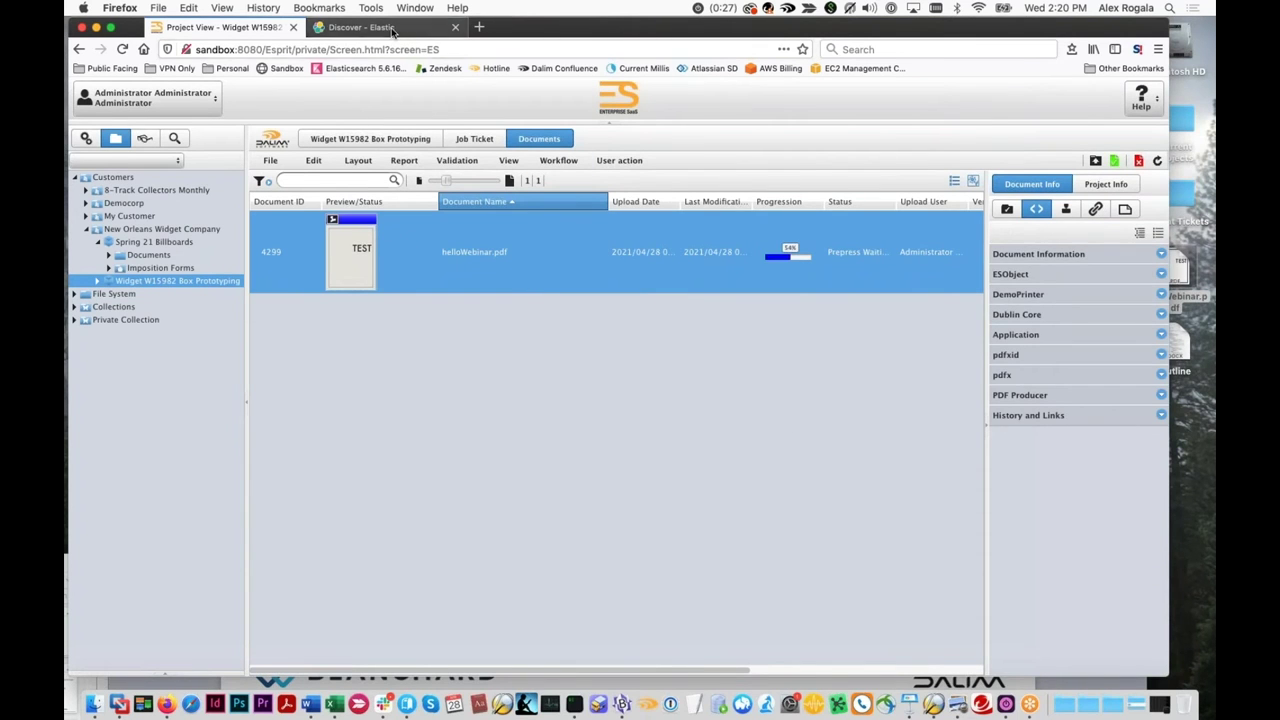
left_click(395, 30)
scroll(1122, 197, "up", 1)
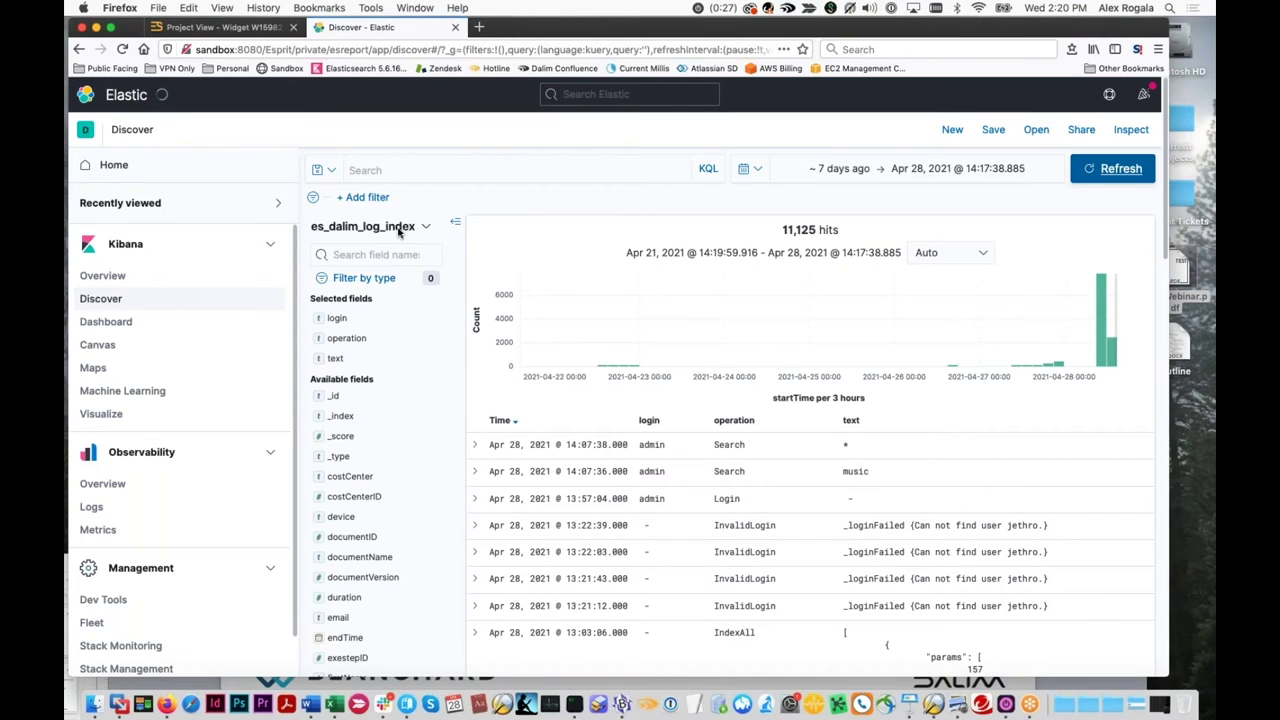
Make the Last 7 days time range end at now and refresh, showing 11,200 hits
left_click(950, 170)
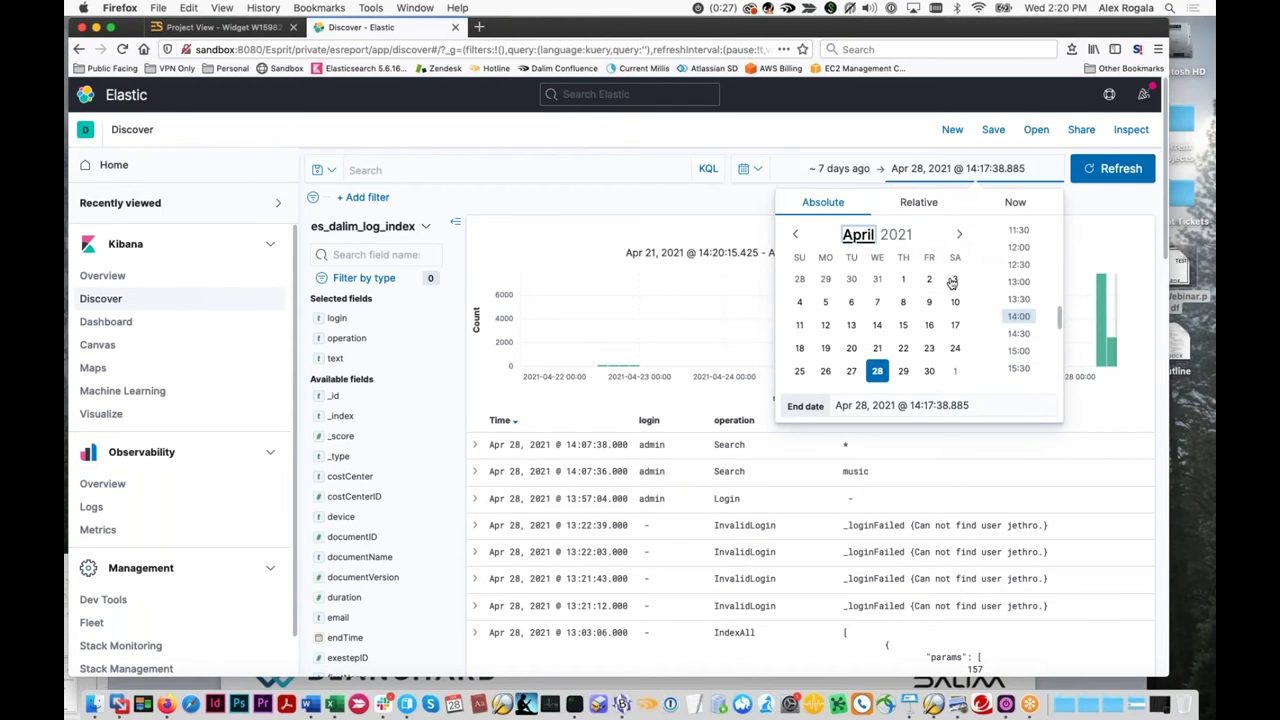
left_click(1013, 205)
left_click(1097, 175)
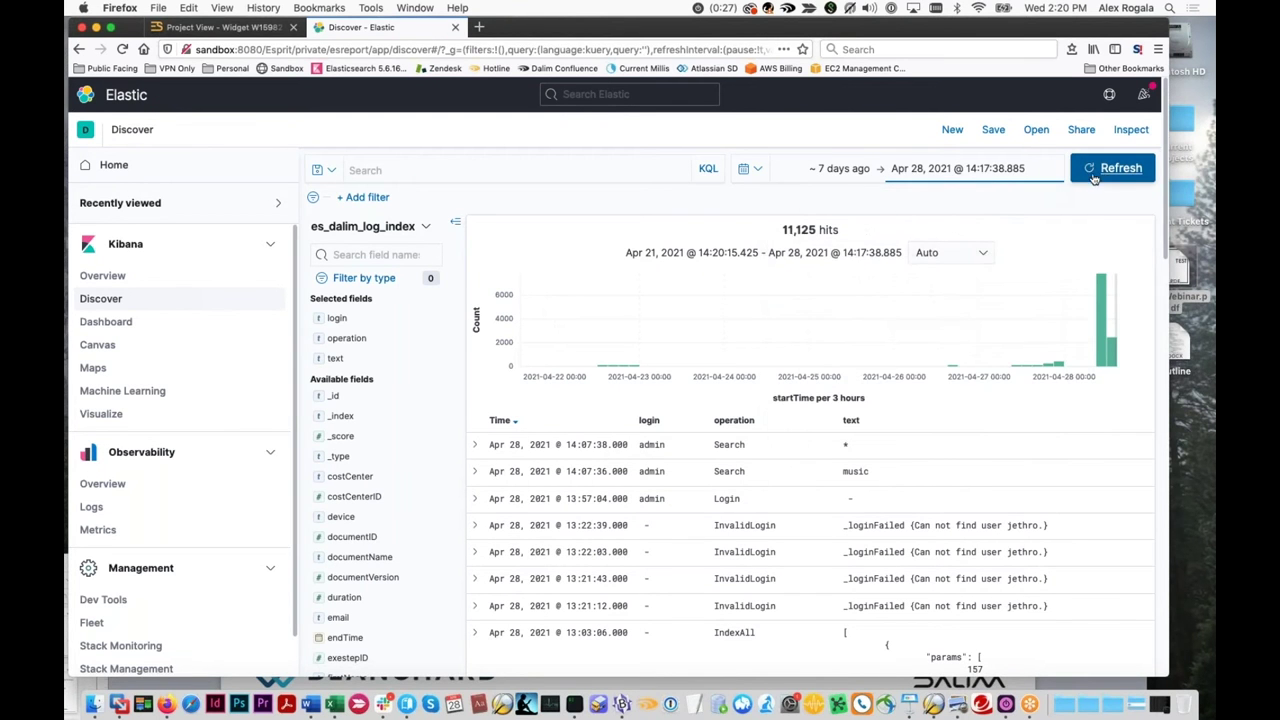
left_click(1005, 170)
left_click(1015, 203)
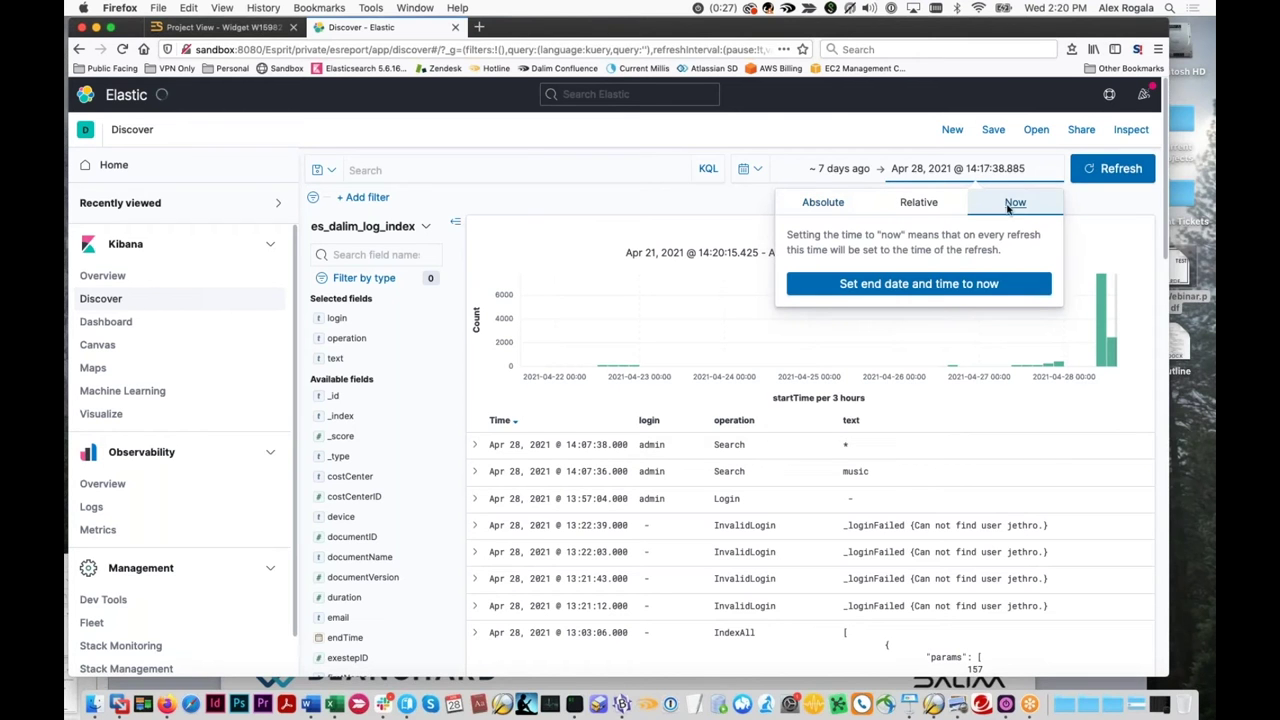
left_click(933, 288)
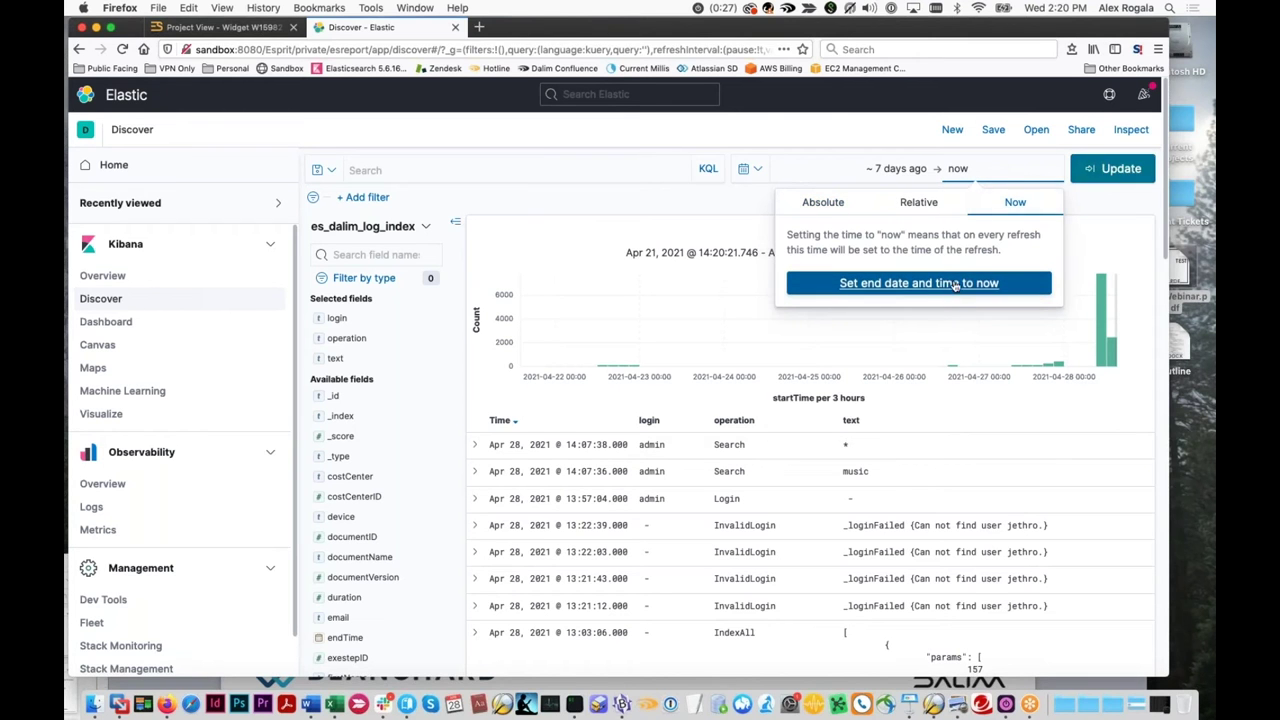
left_click(1090, 180)
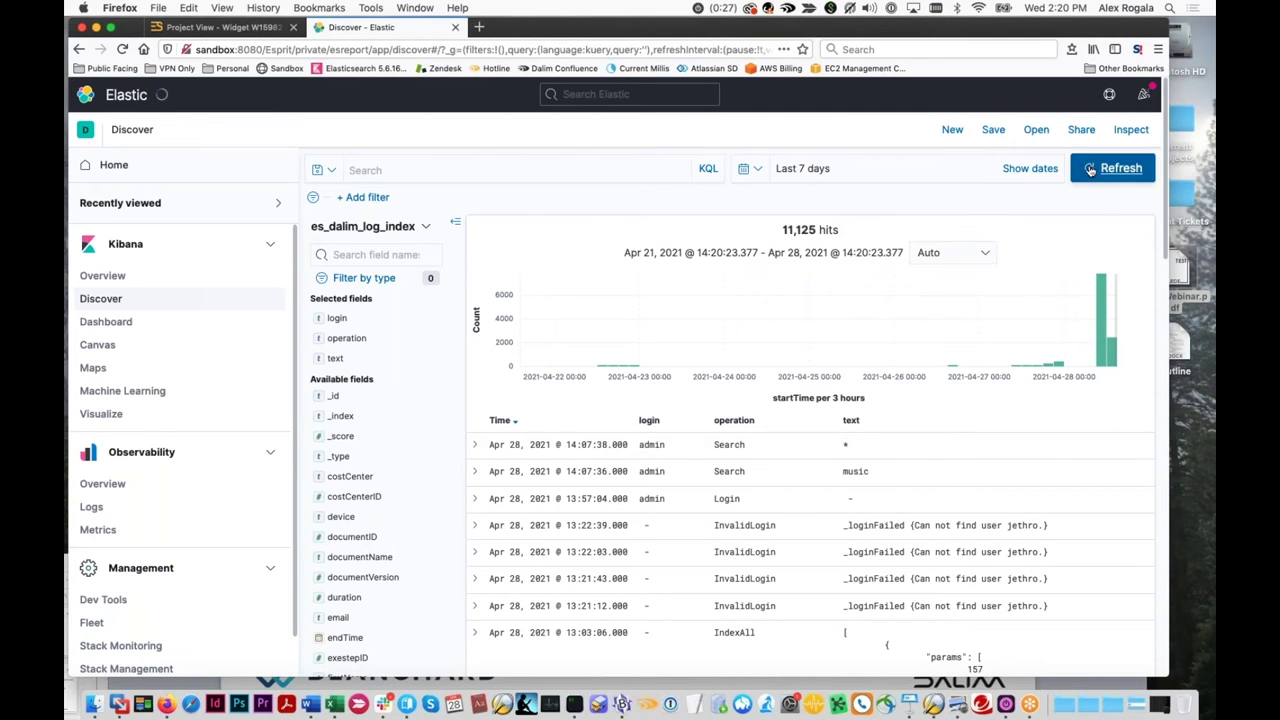
scroll(913, 307, "down", 3)
scroll(511, 365, "up", 3)
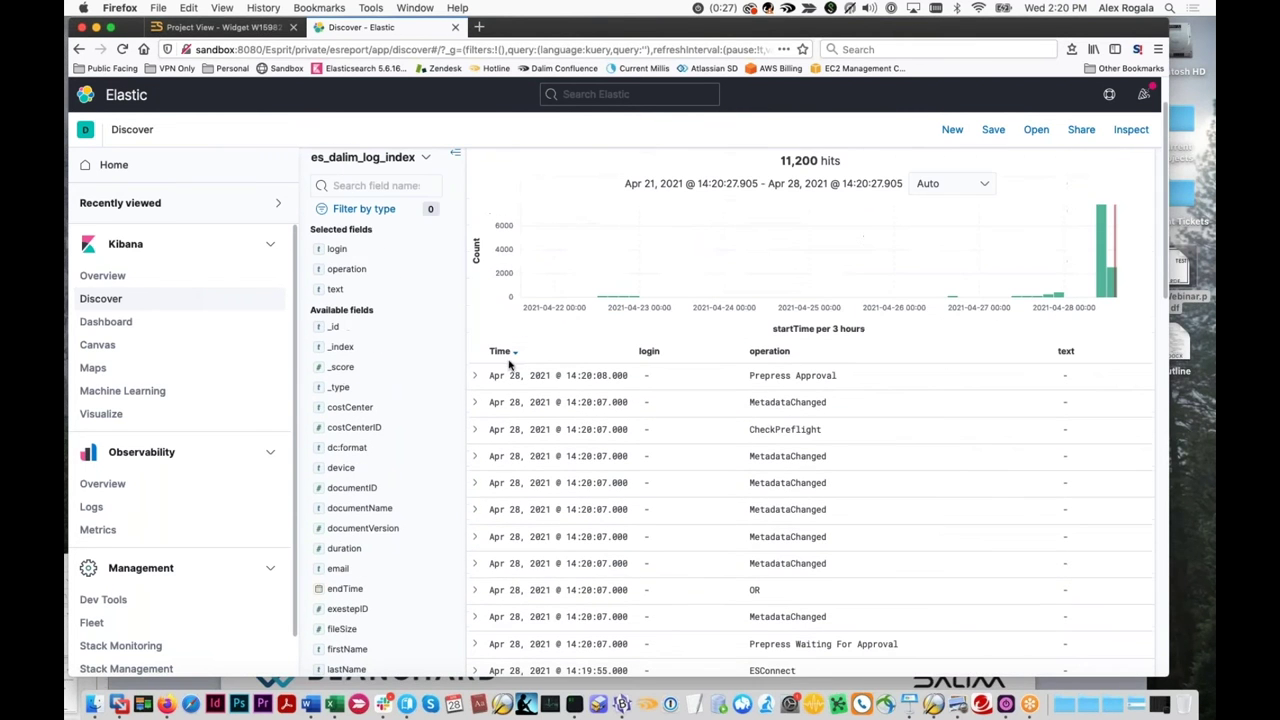
Add documentName as a results column from the newest Prepress Approval event's details
left_click(474, 377)
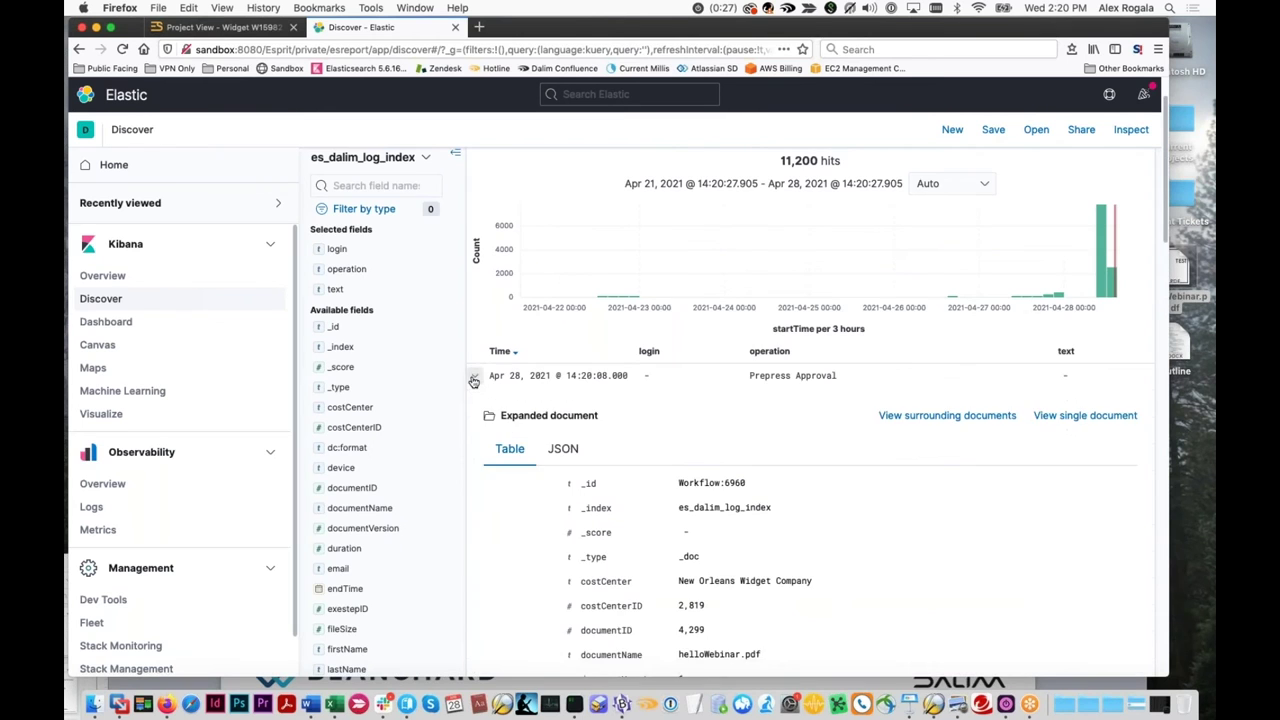
scroll(520, 470, "down", 4)
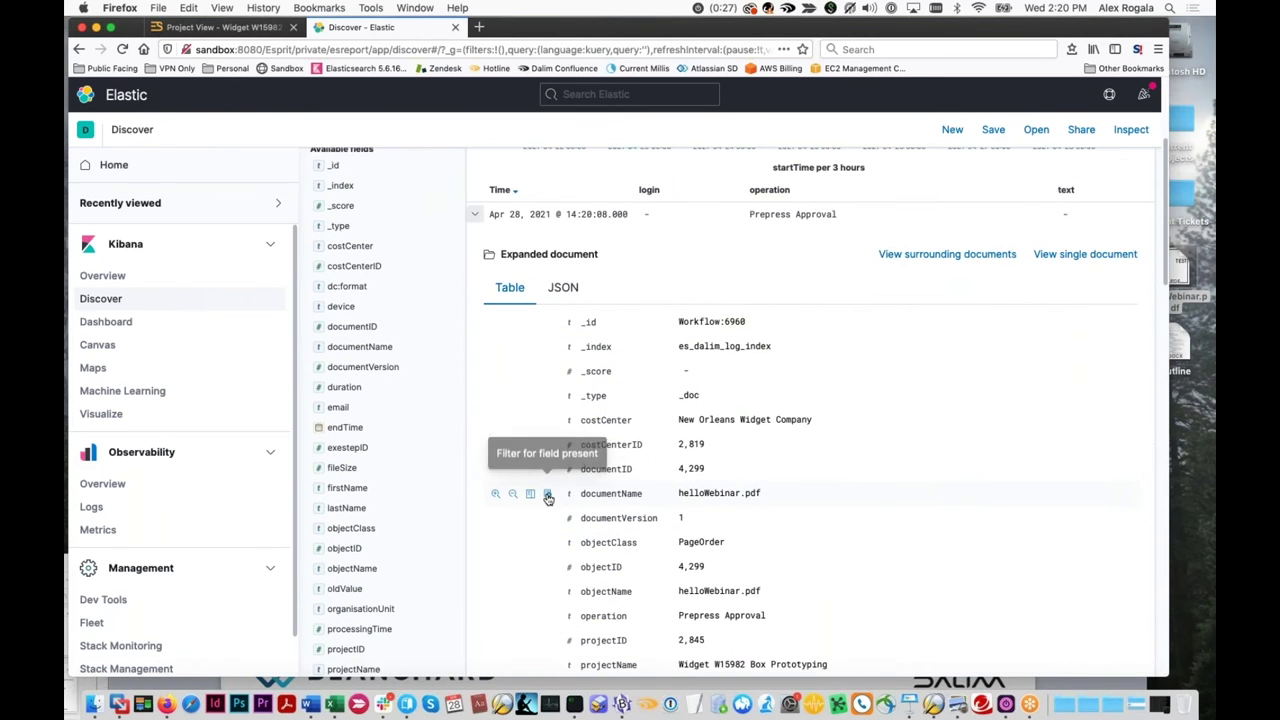
left_click(548, 496)
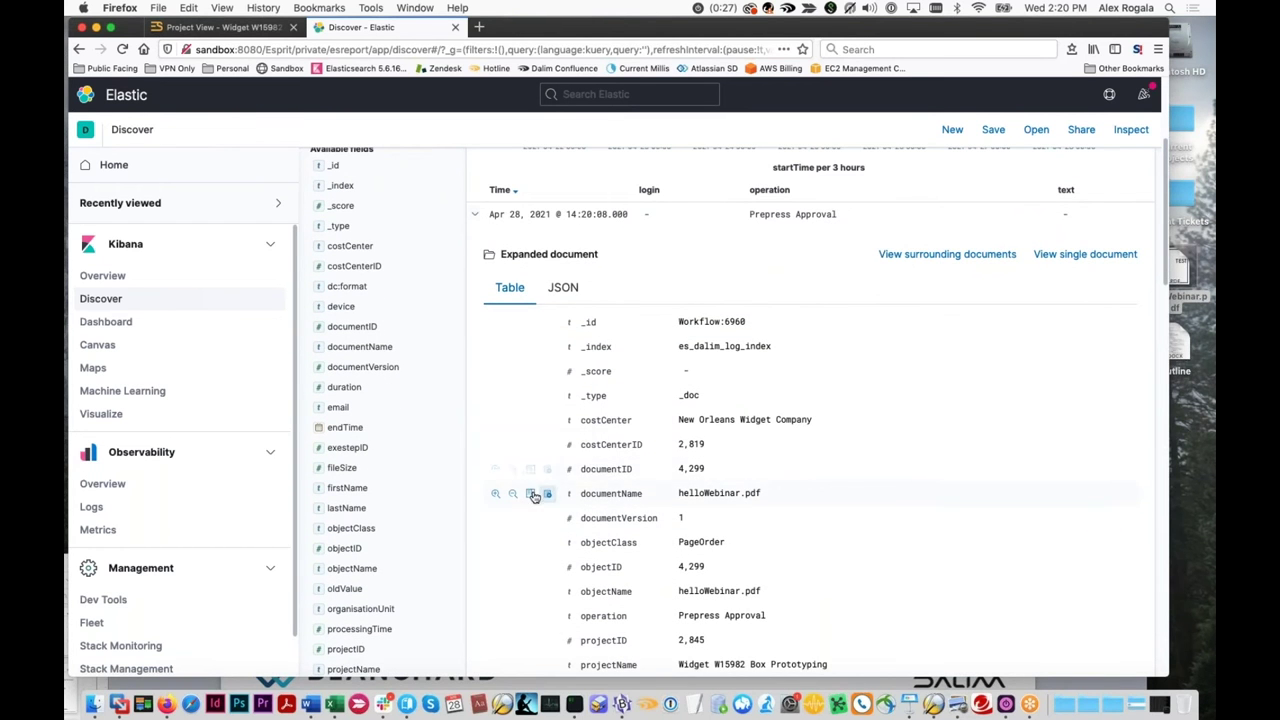
left_click(533, 495)
Expand and collapse the details of the last PropertyChanged event for helloWebinar.pdf
scroll(615, 300, "down", 10)
scroll(820, 514, "down", 10)
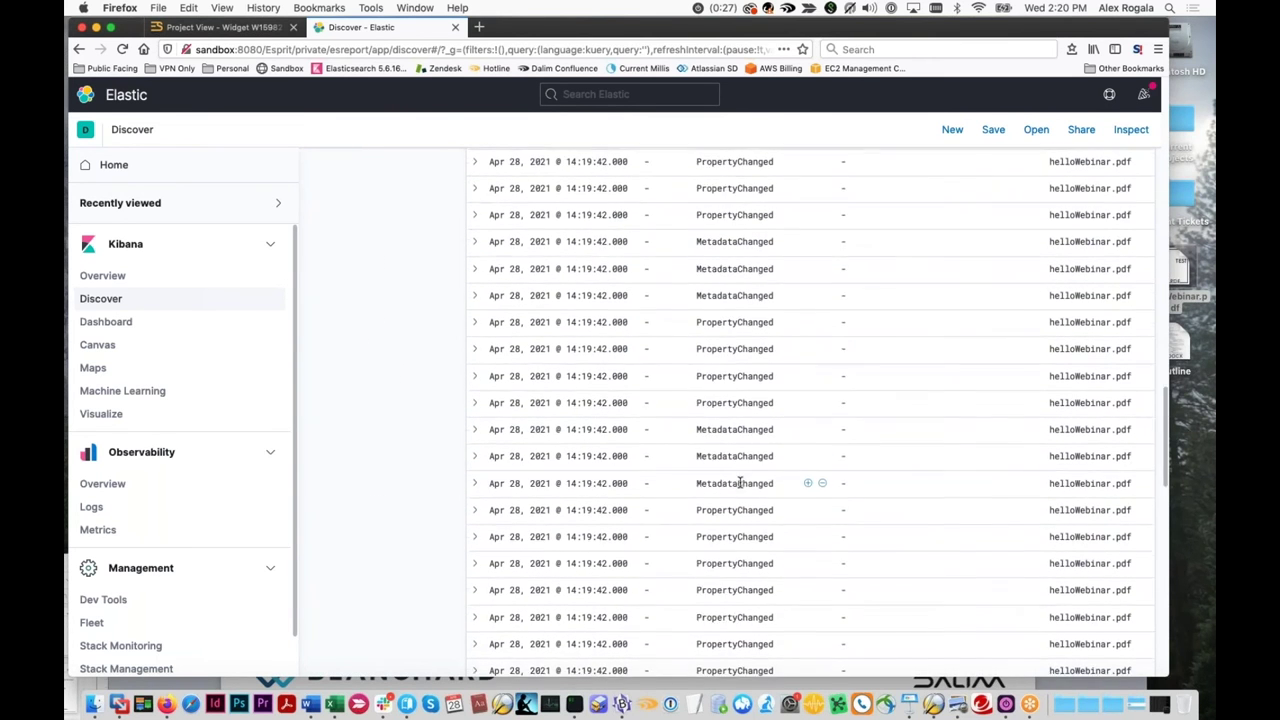
scroll(738, 487, "down", 5)
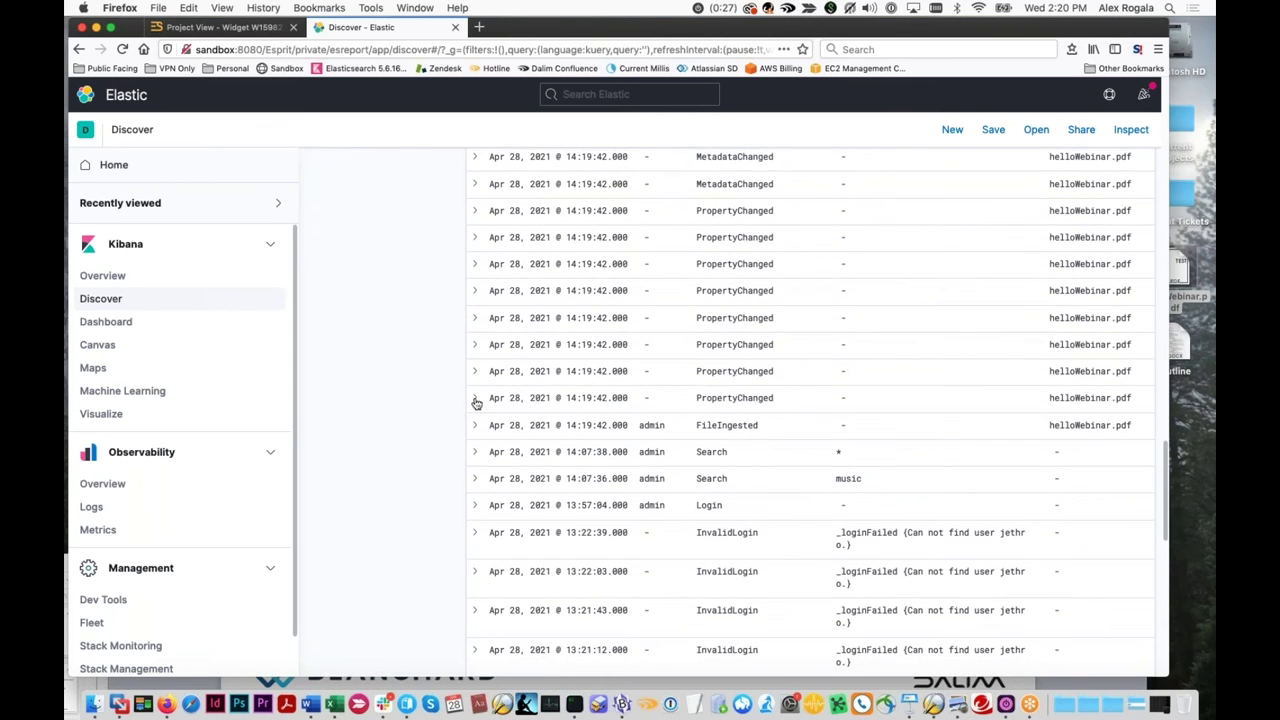
left_click(476, 400)
scroll(636, 526, "down", 5)
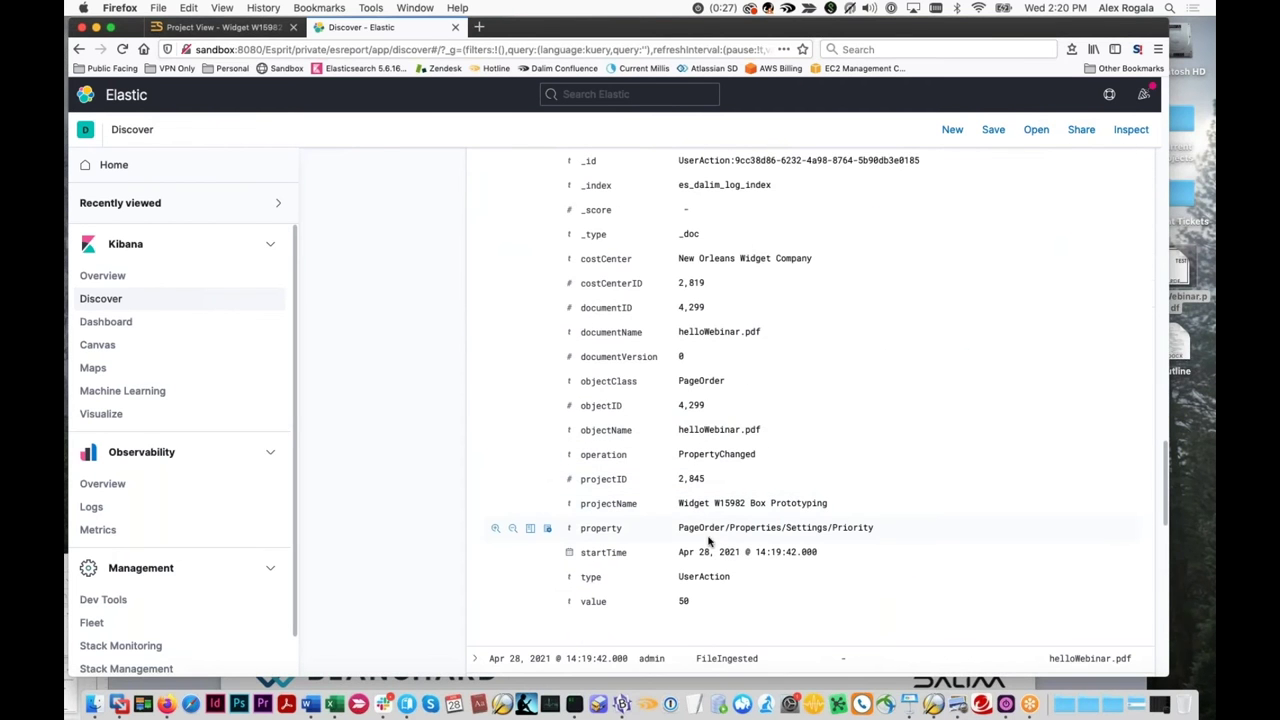
scroll(650, 535, "up", 5)
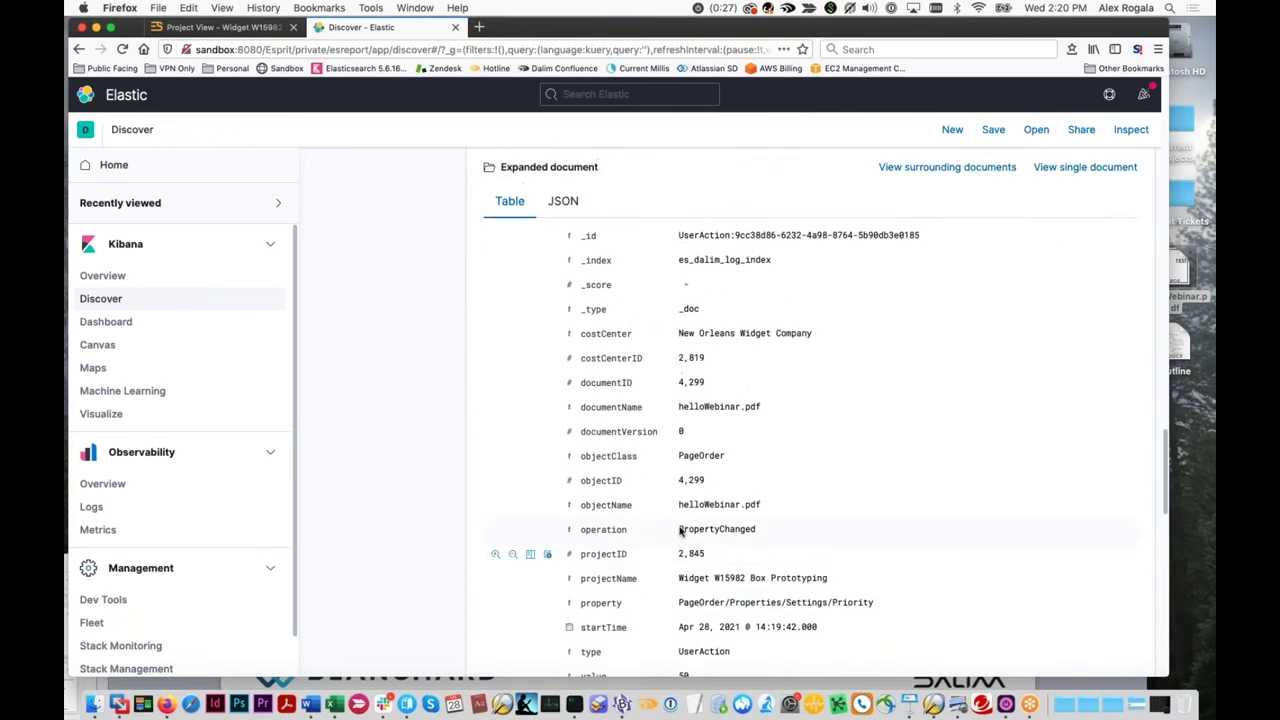
left_click(476, 421)
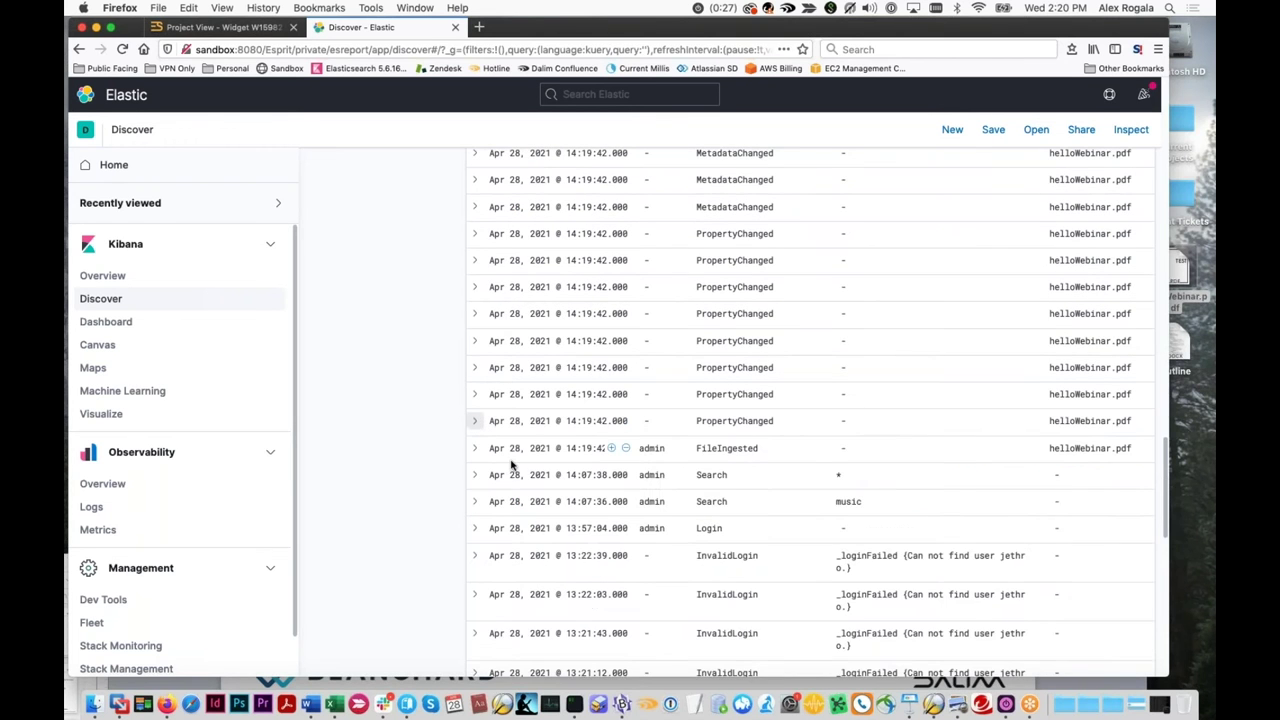
scroll(625, 490, "up", 1)
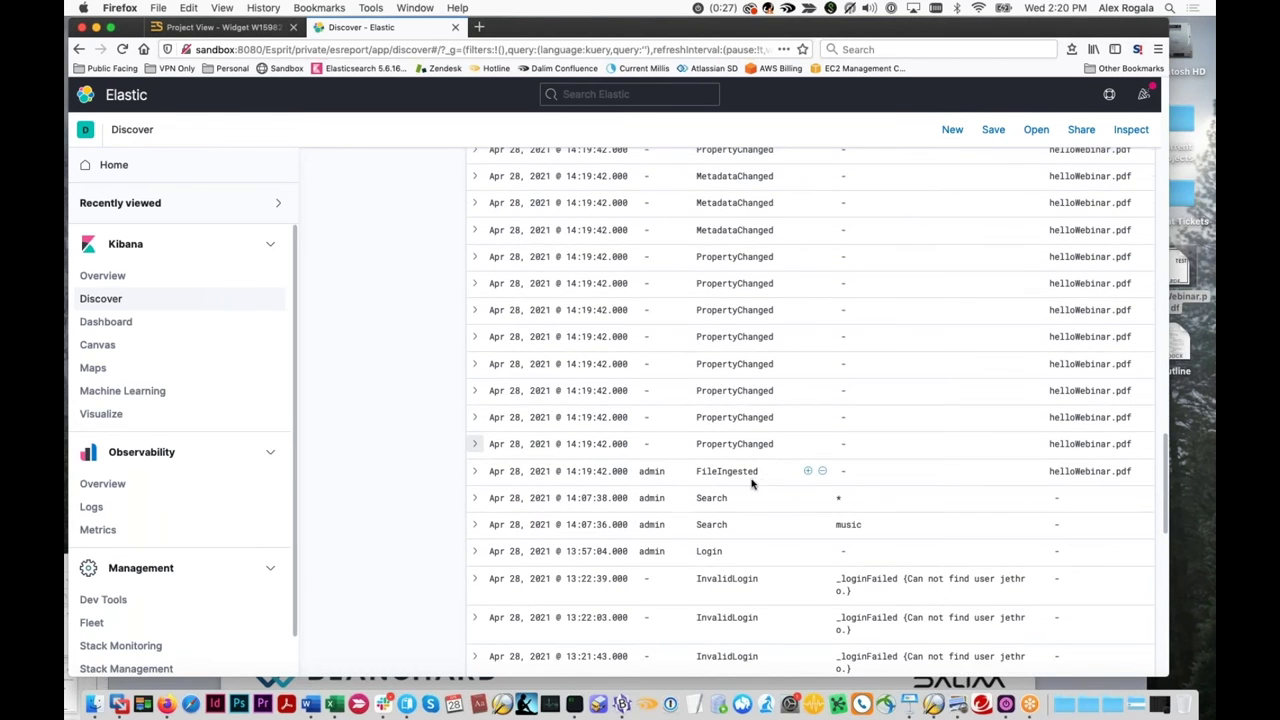
scroll(760, 484, "up", 5)
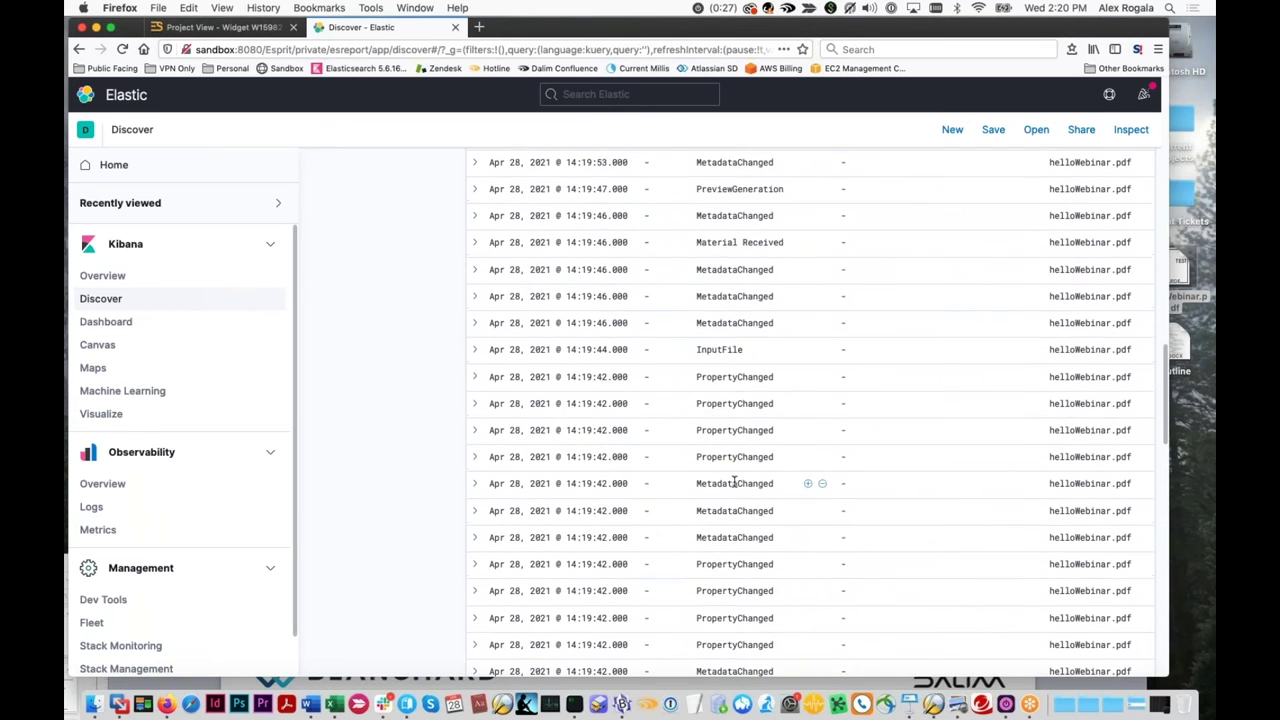
Reject helloWebinar.pdf in the Dalim ES project view
left_click(240, 27)
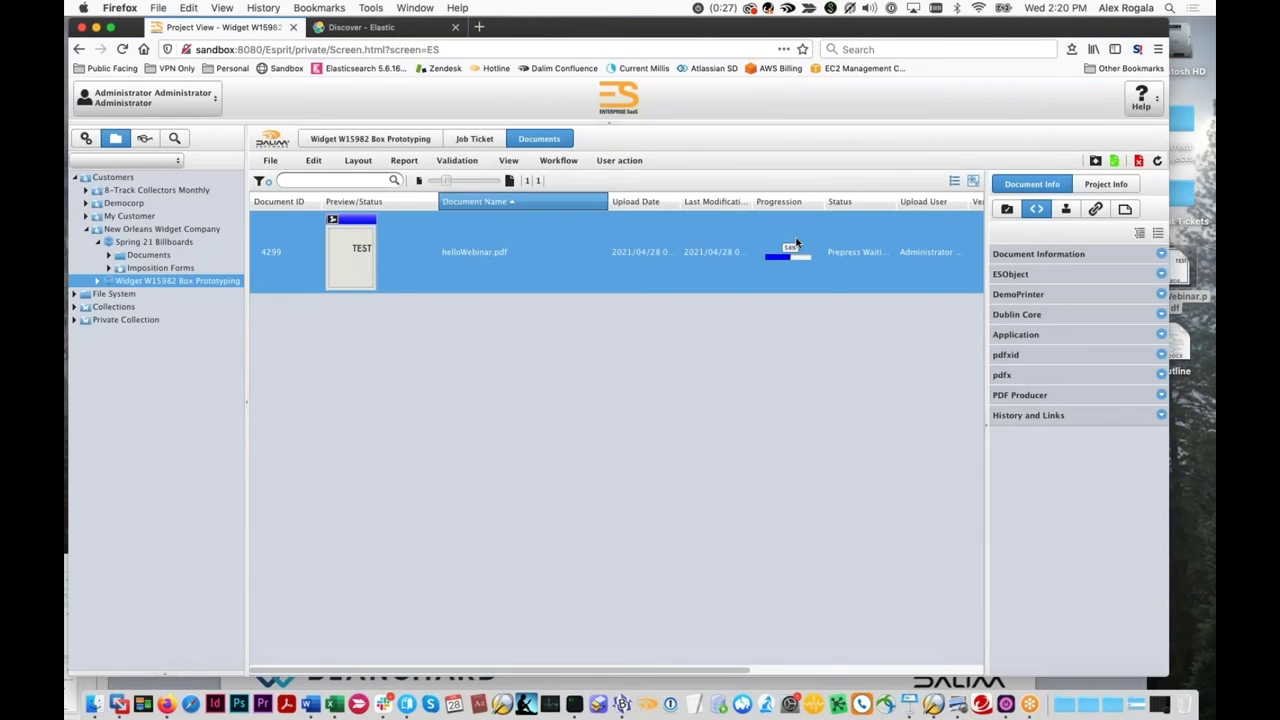
left_click(1136, 162)
left_click(745, 507)
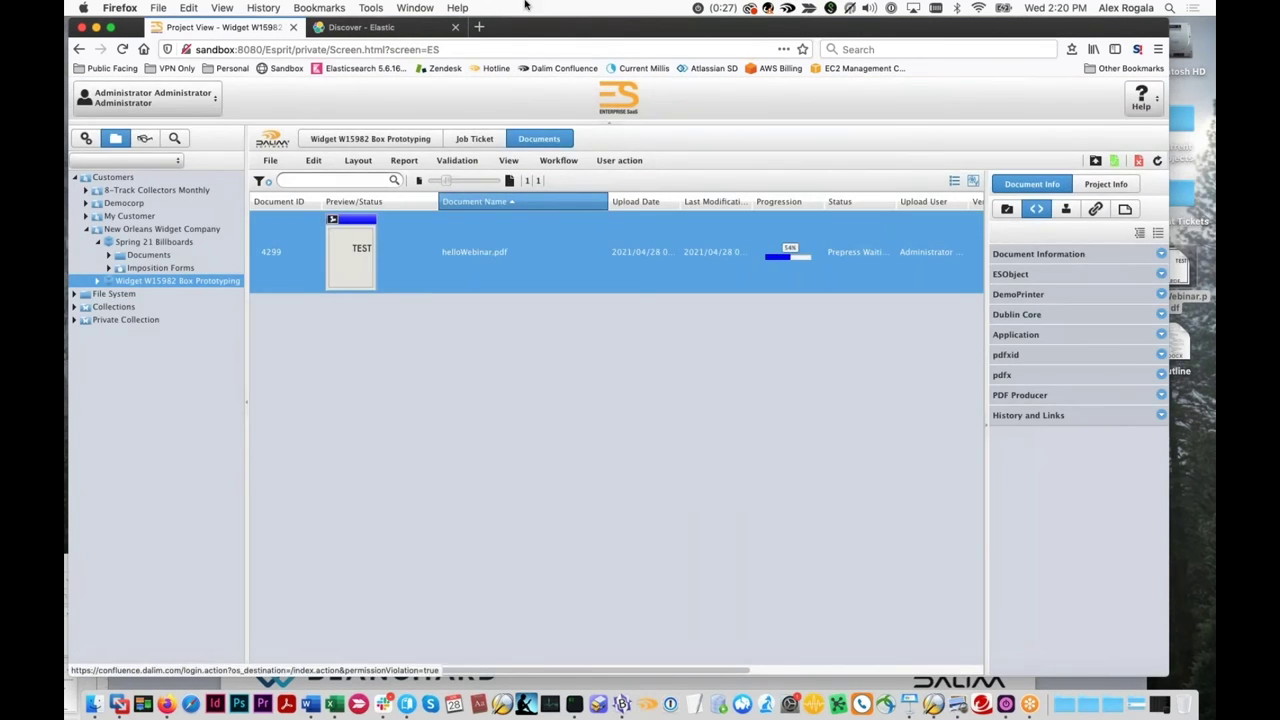
Refresh the Kibana log and inspect the new Waiting For Correction event's details
left_click(400, 28)
scroll(831, 314, "up", 10)
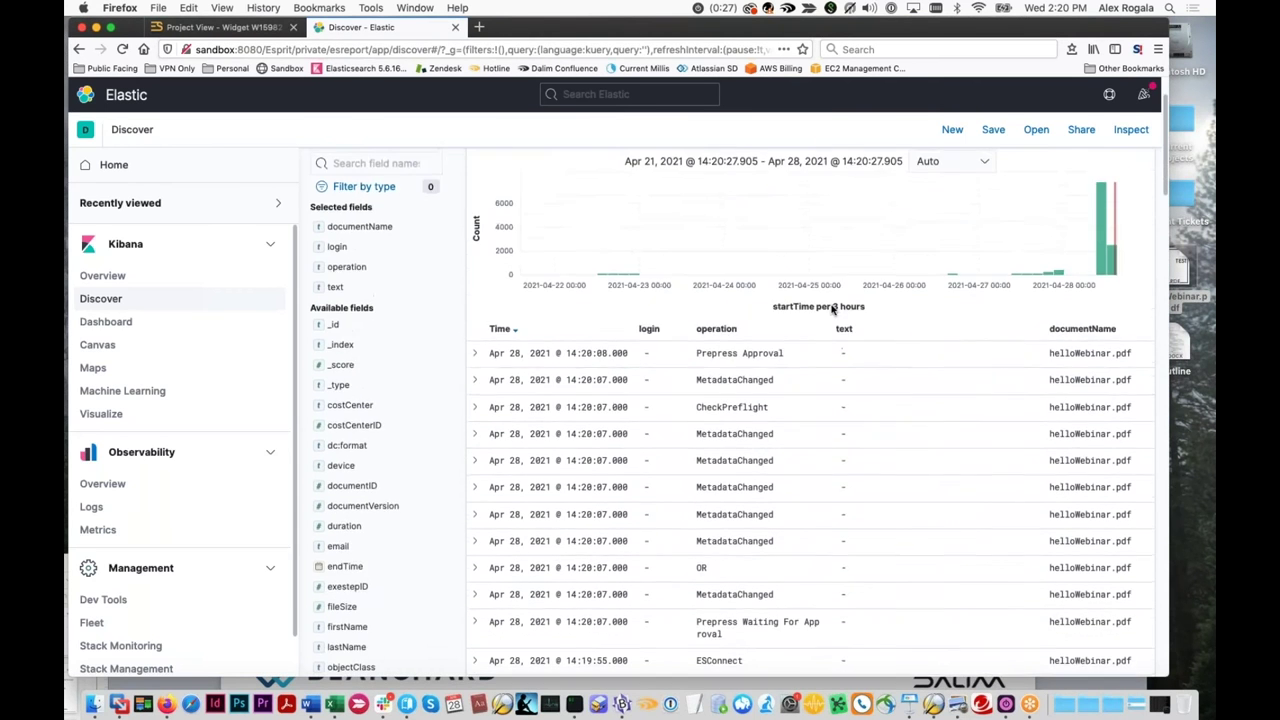
left_click(1137, 172)
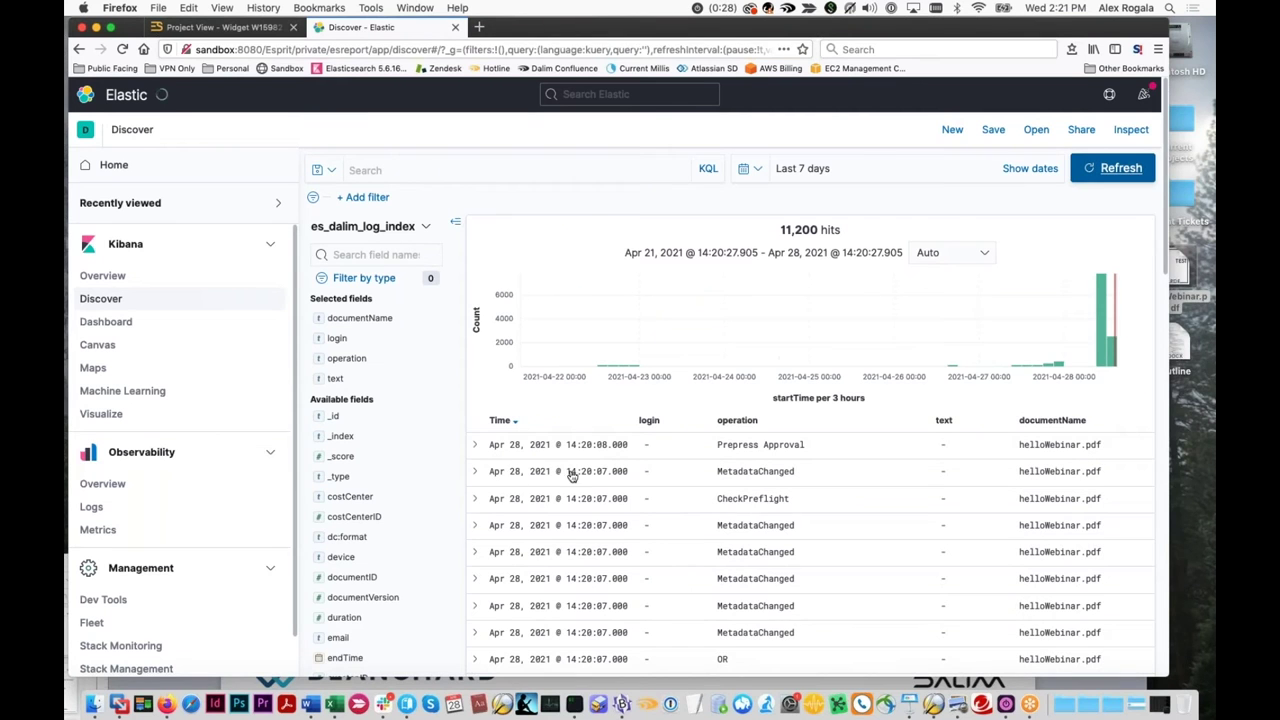
left_click(475, 444)
scroll(476, 400, "down", 5)
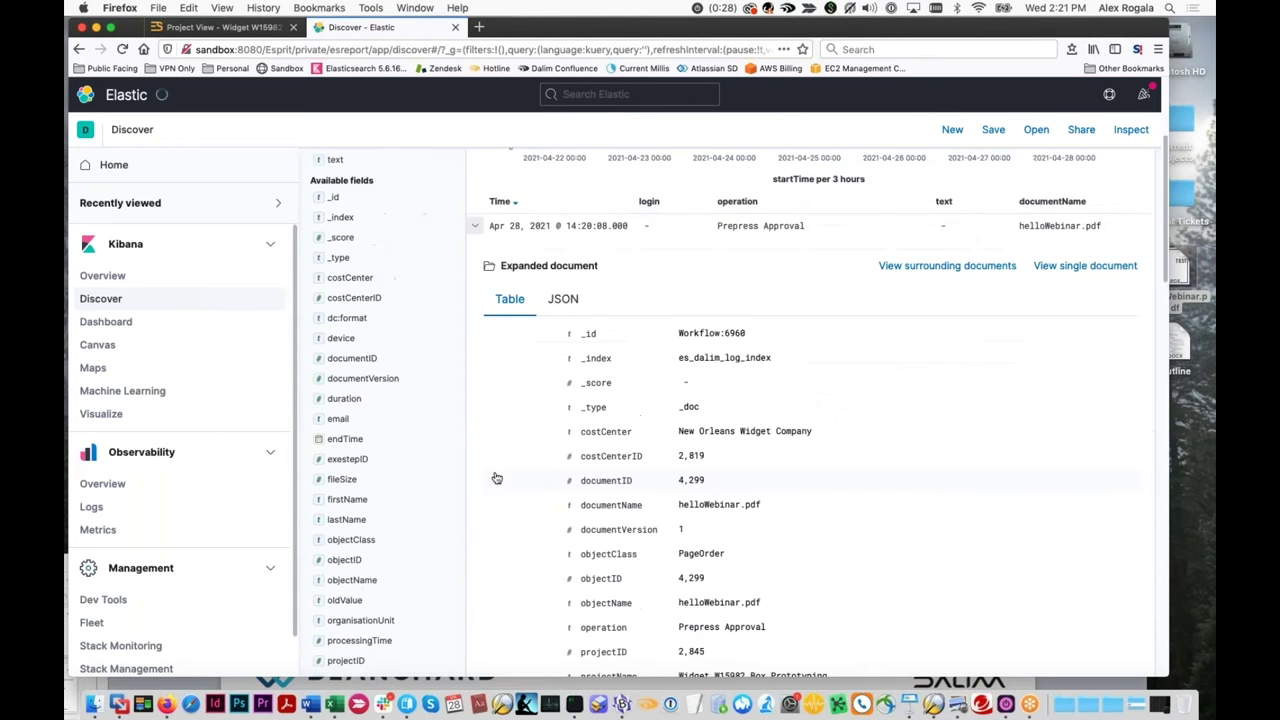
scroll(493, 472, "up", 10)
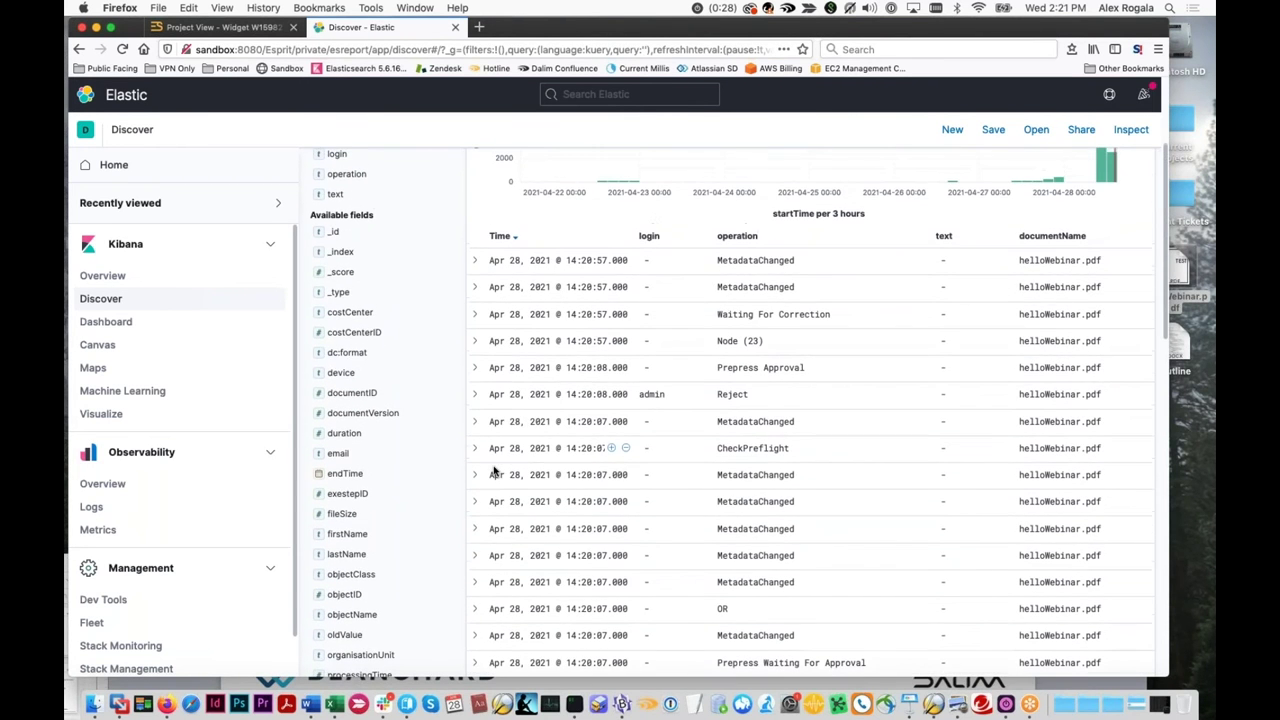
scroll(493, 472, "up", 4)
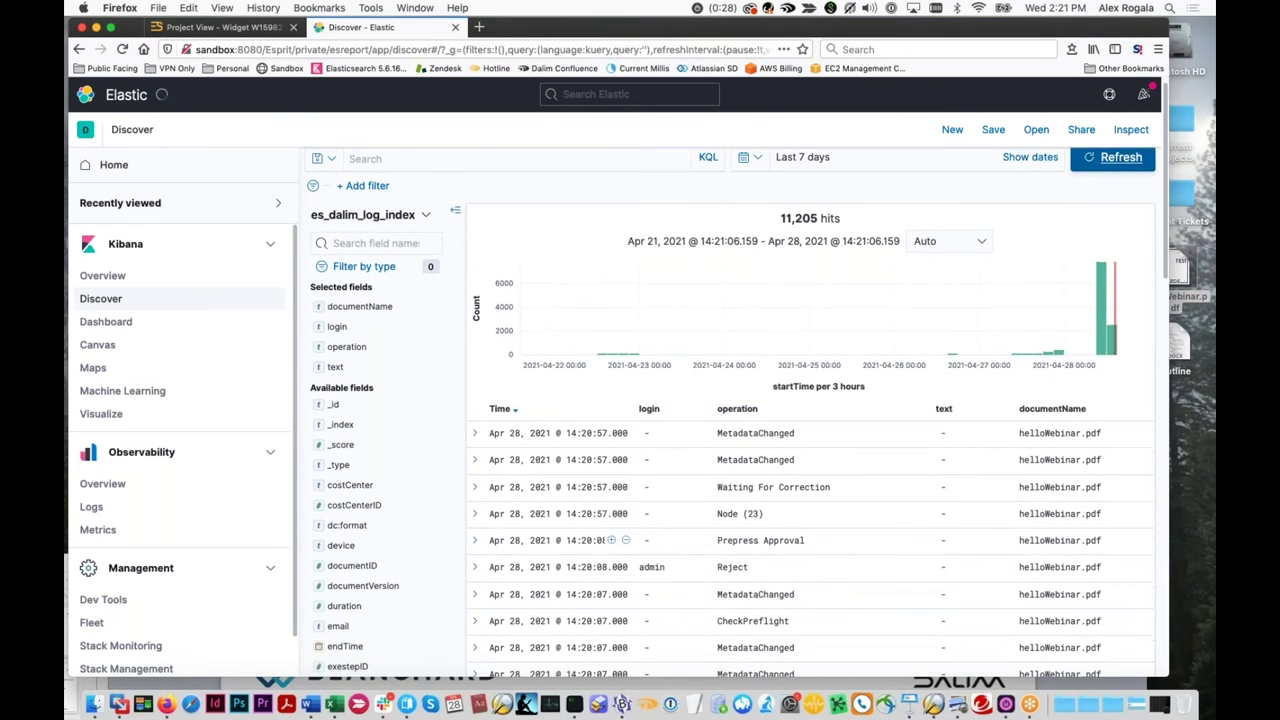
scroll(757, 582, "down", 1)
scroll(757, 582, "down", 3)
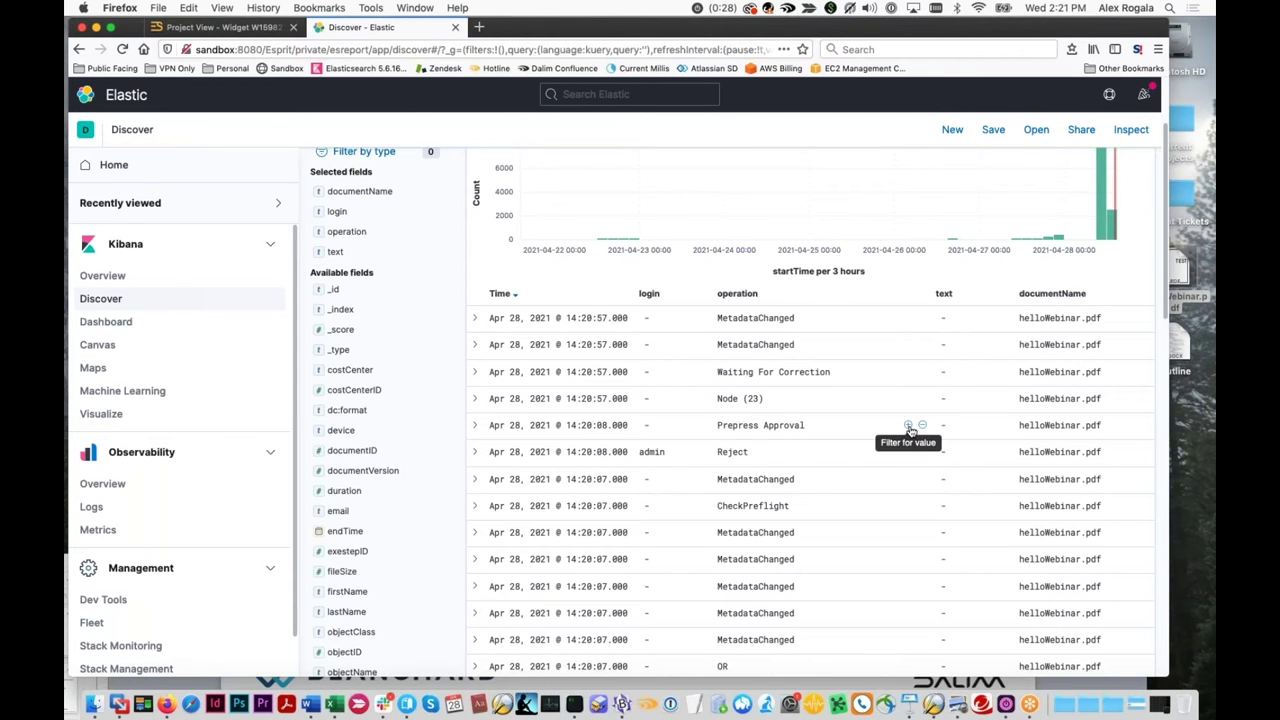
Filter the results to operation: Prepress Approval and browse the remaining 119 hits
left_click(908, 426)
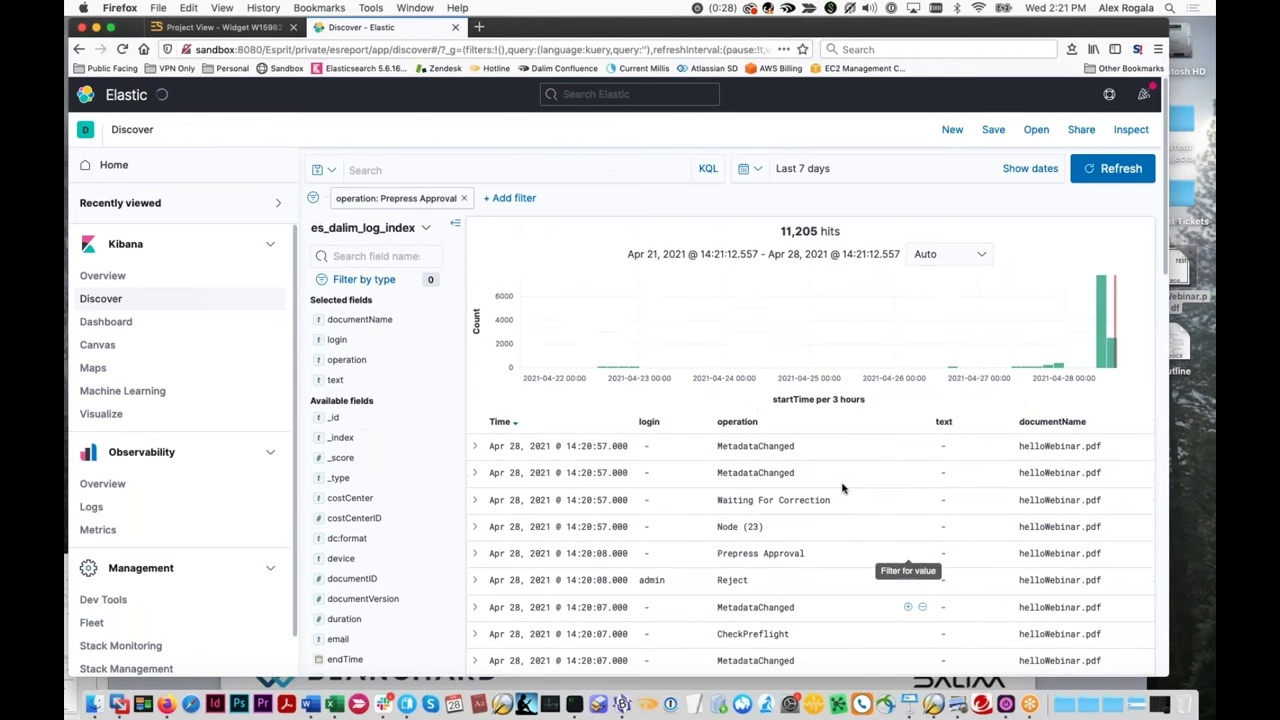
scroll(842, 497, "down", 10)
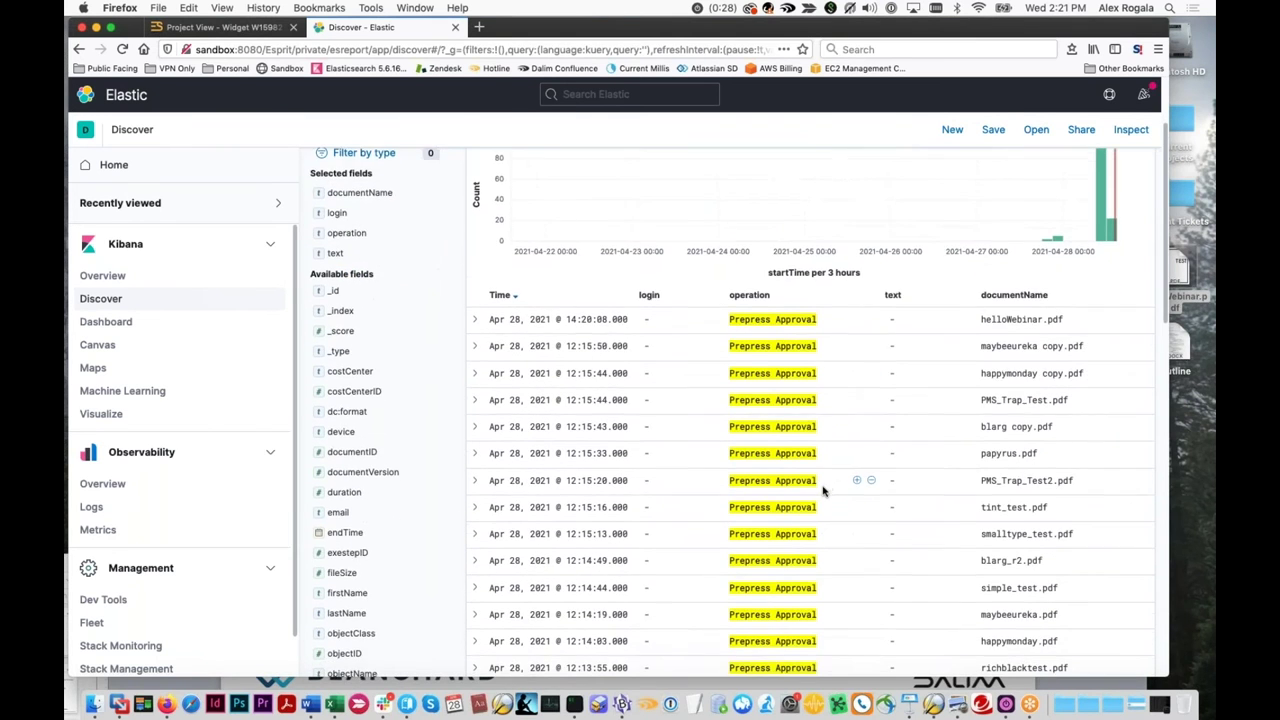
scroll(767, 462, "up", 5)
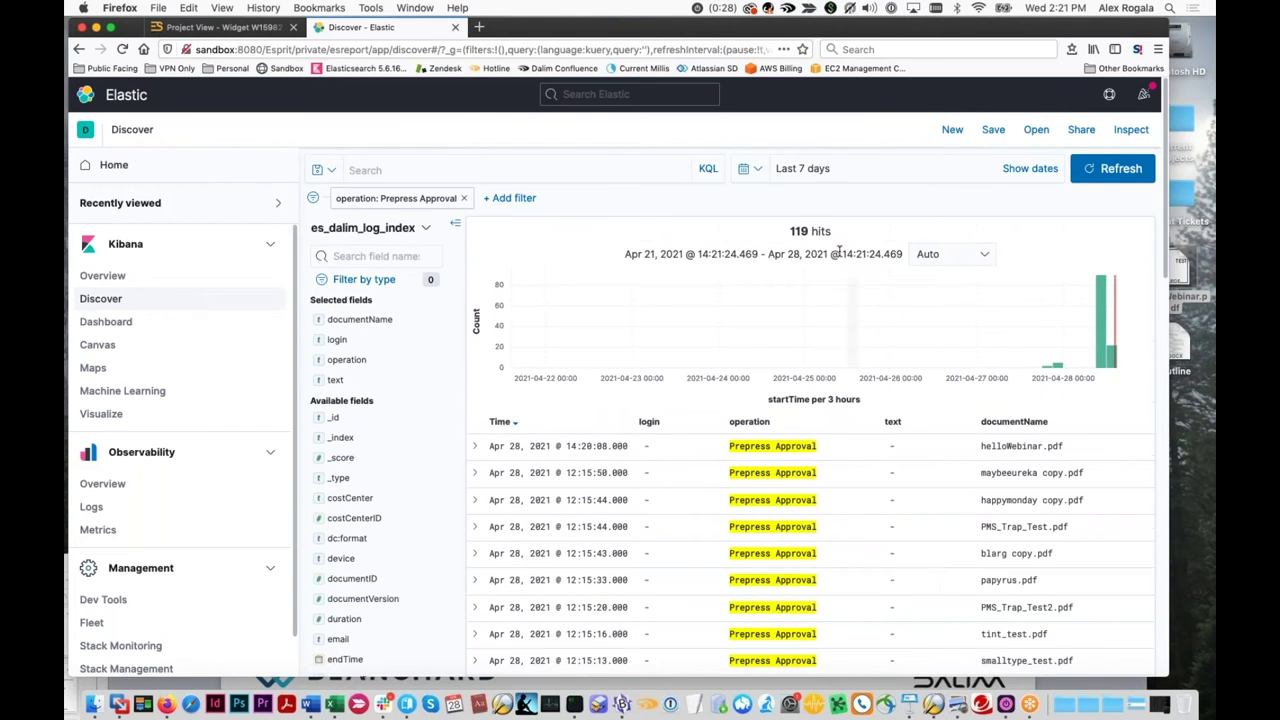
scroll(755, 385, "down", 15)
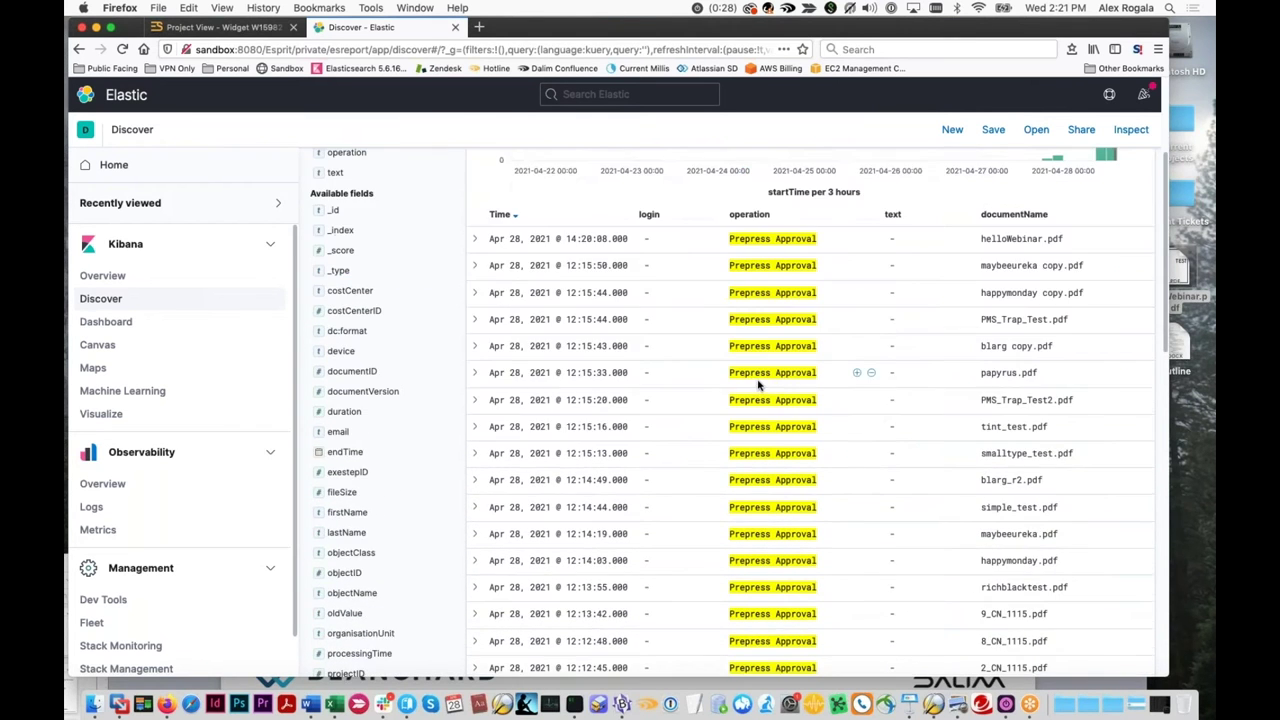
scroll(759, 390, "down", 10)
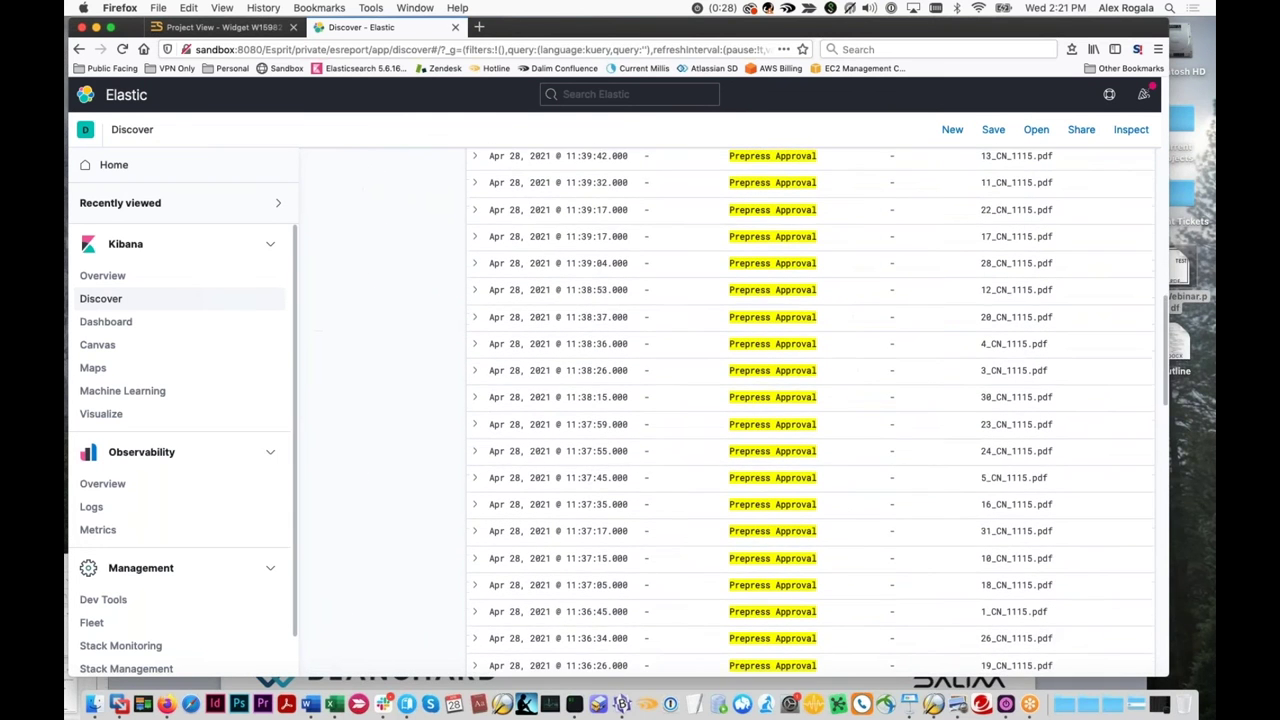
scroll(946, 444, "down", 12)
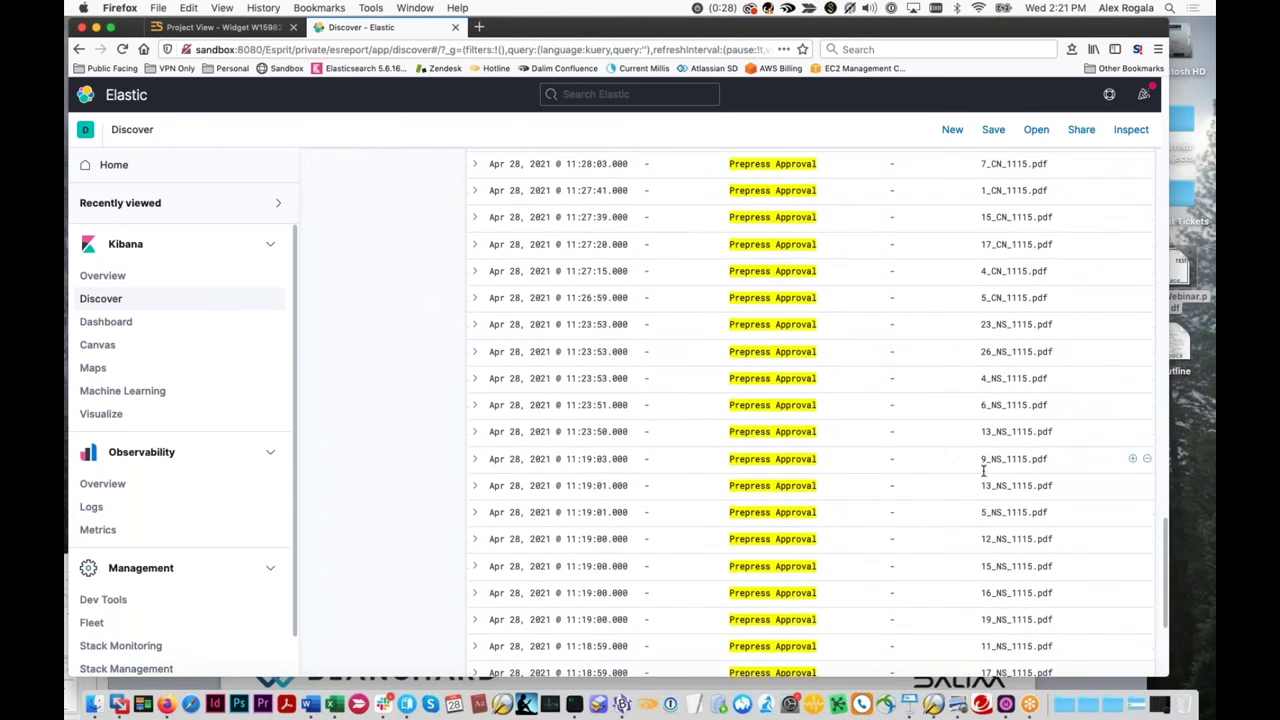
scroll(973, 492, "up", 15)
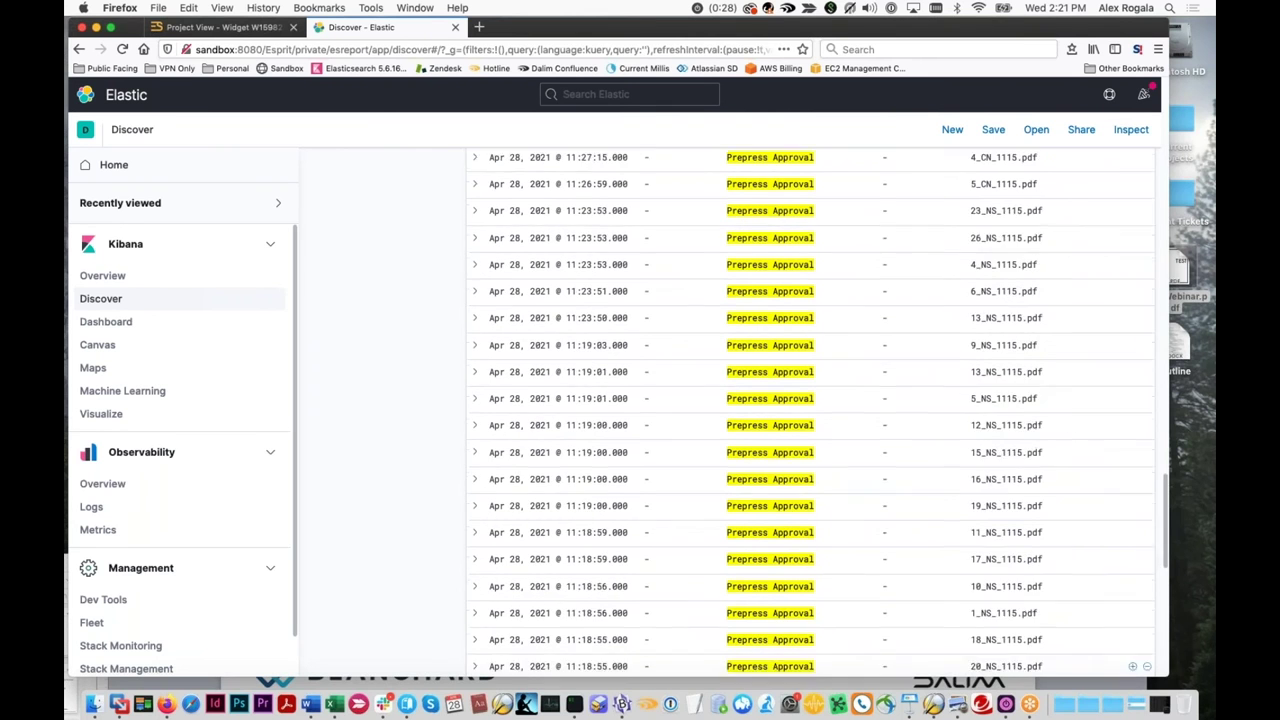
scroll(950, 490, "up", 10)
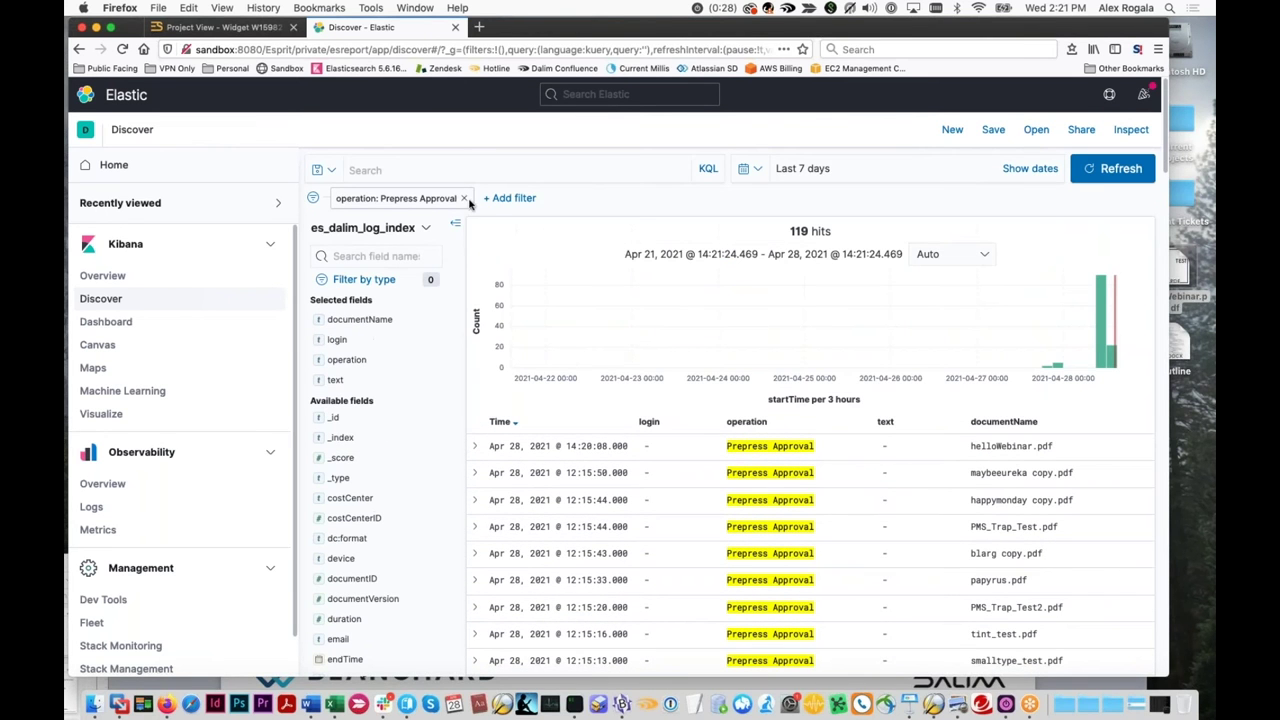
Replace the filter with the KQL query operation: "Prepress Approval" and run it
left_click(463, 198)
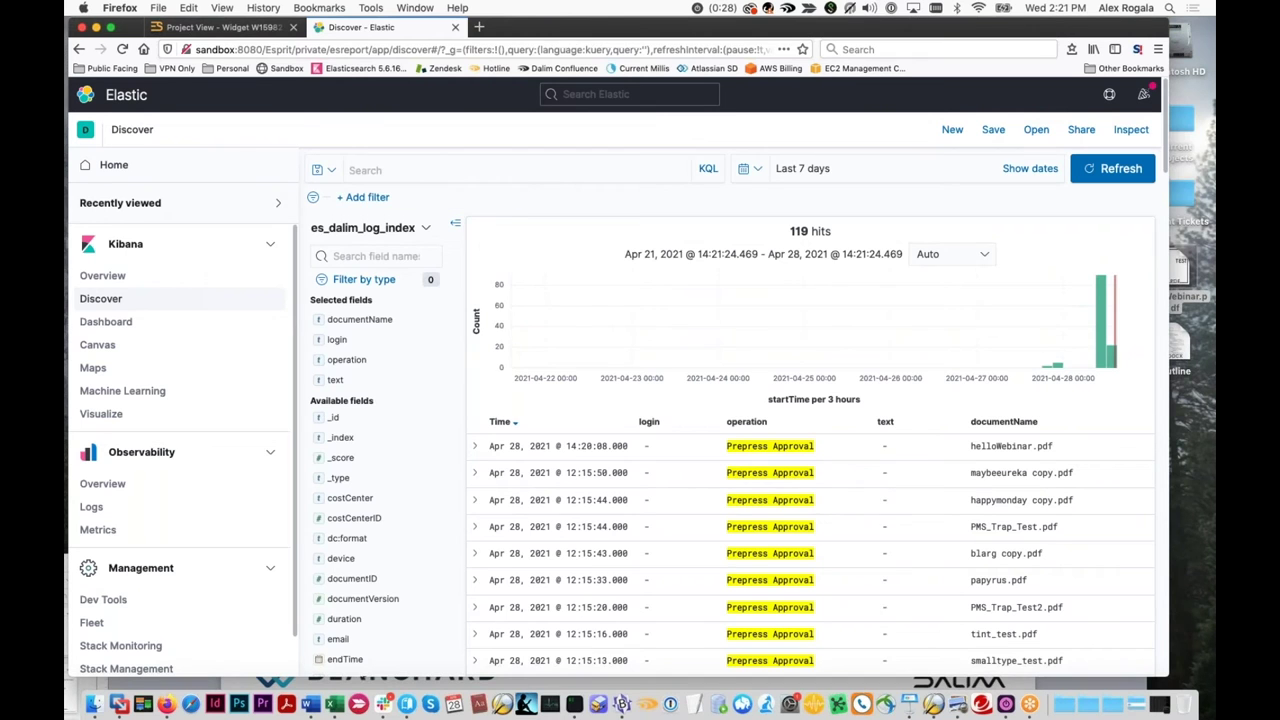
left_click(395, 170)
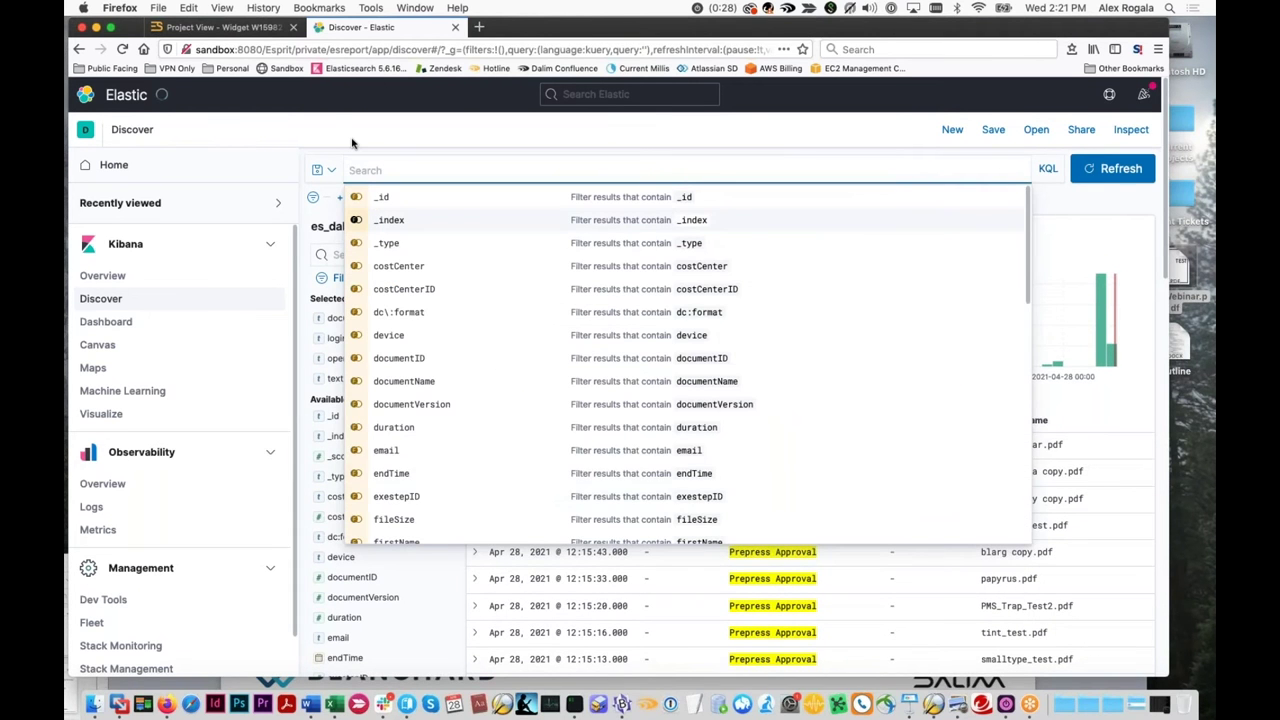
type("operation")
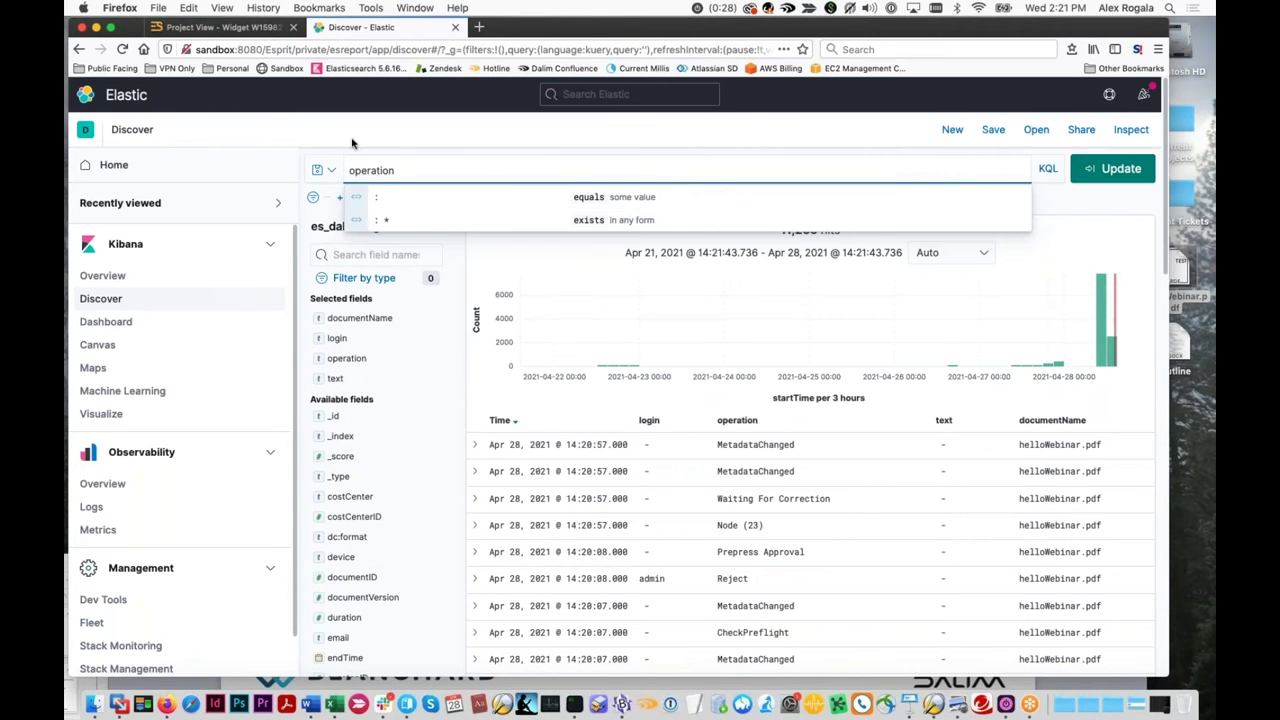
type(": \"Prepre")
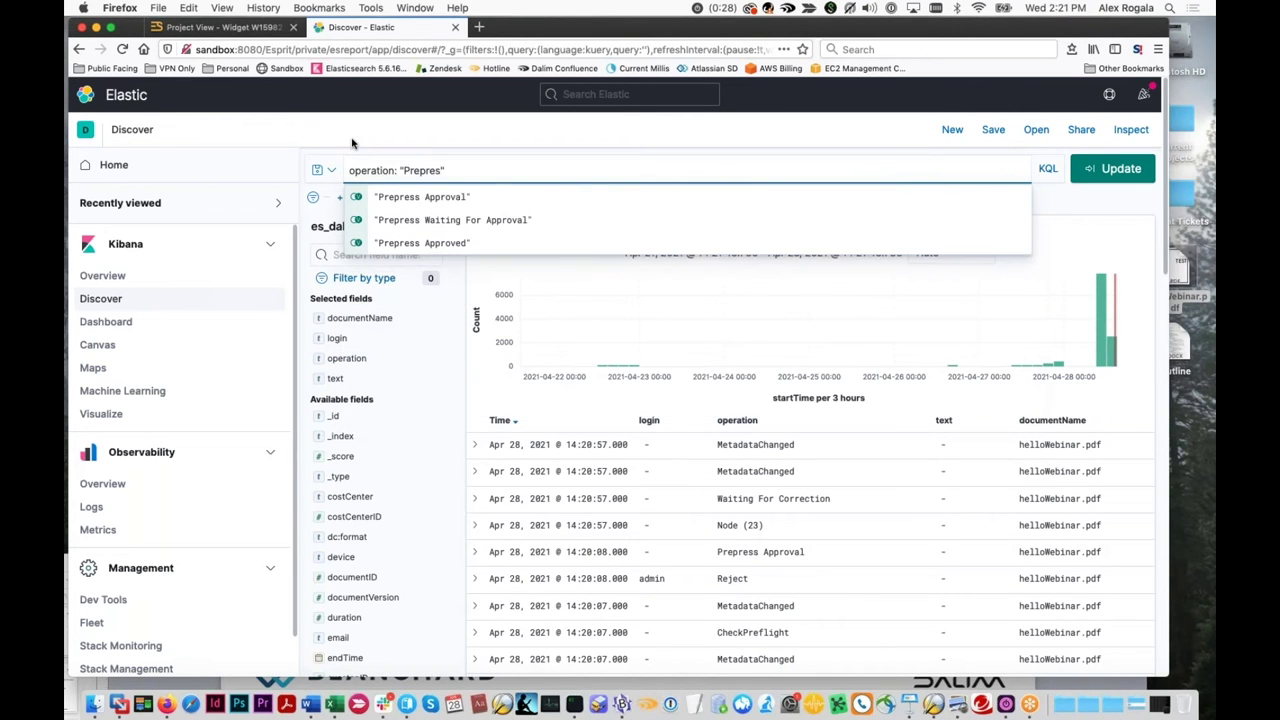
type("s")
key("Down")
key("Return")
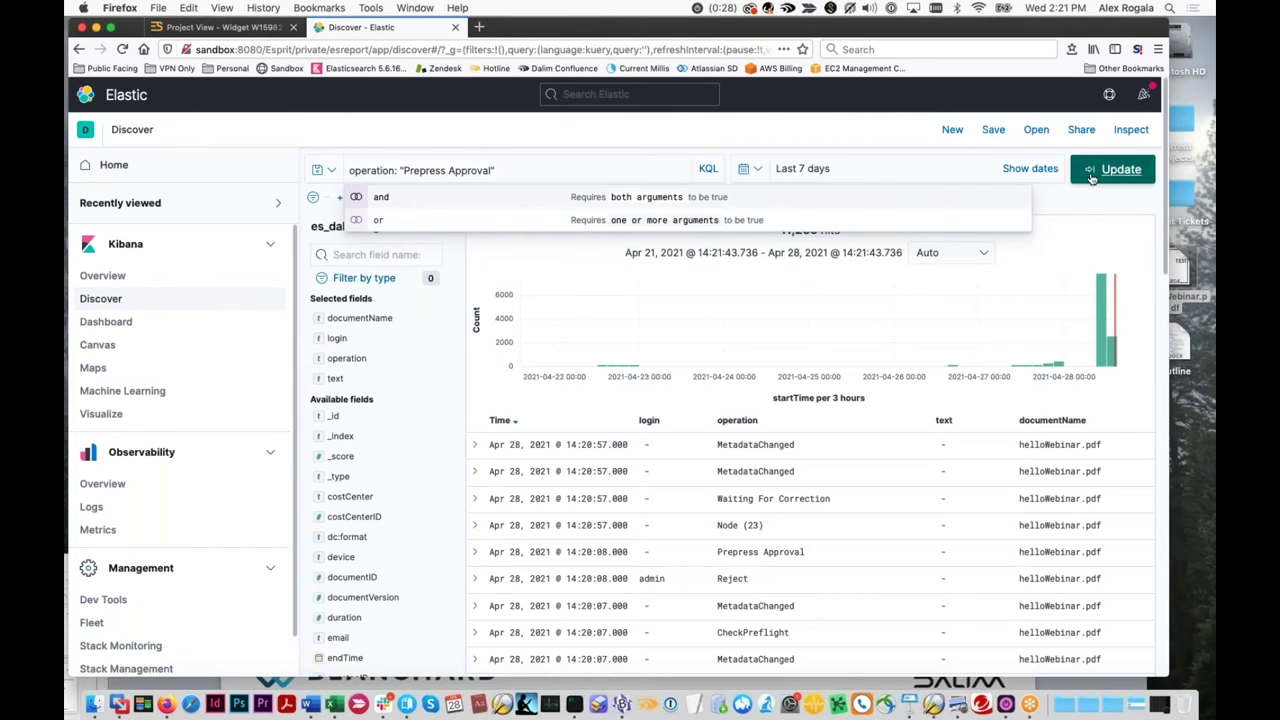
left_click(1088, 176)
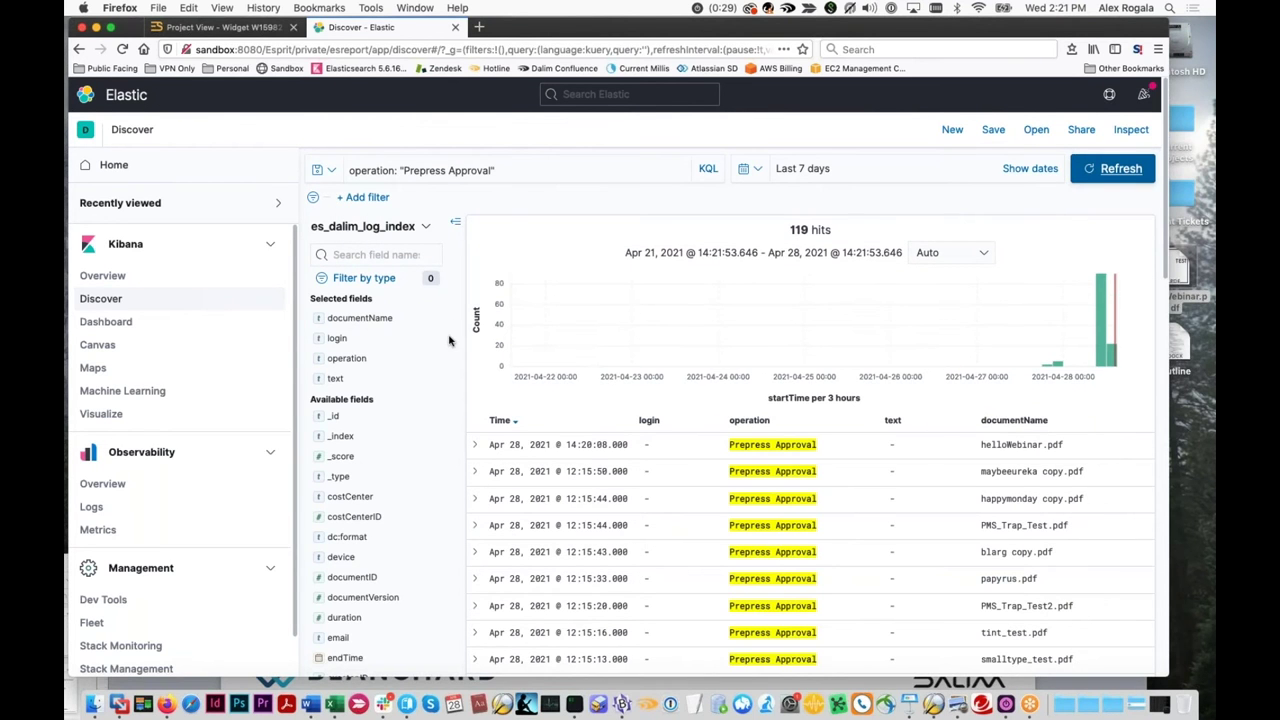
Clear the query, rerun the search, and expand the newest MetadataChanged entry
left_click(551, 170)
triple_click(473, 171)
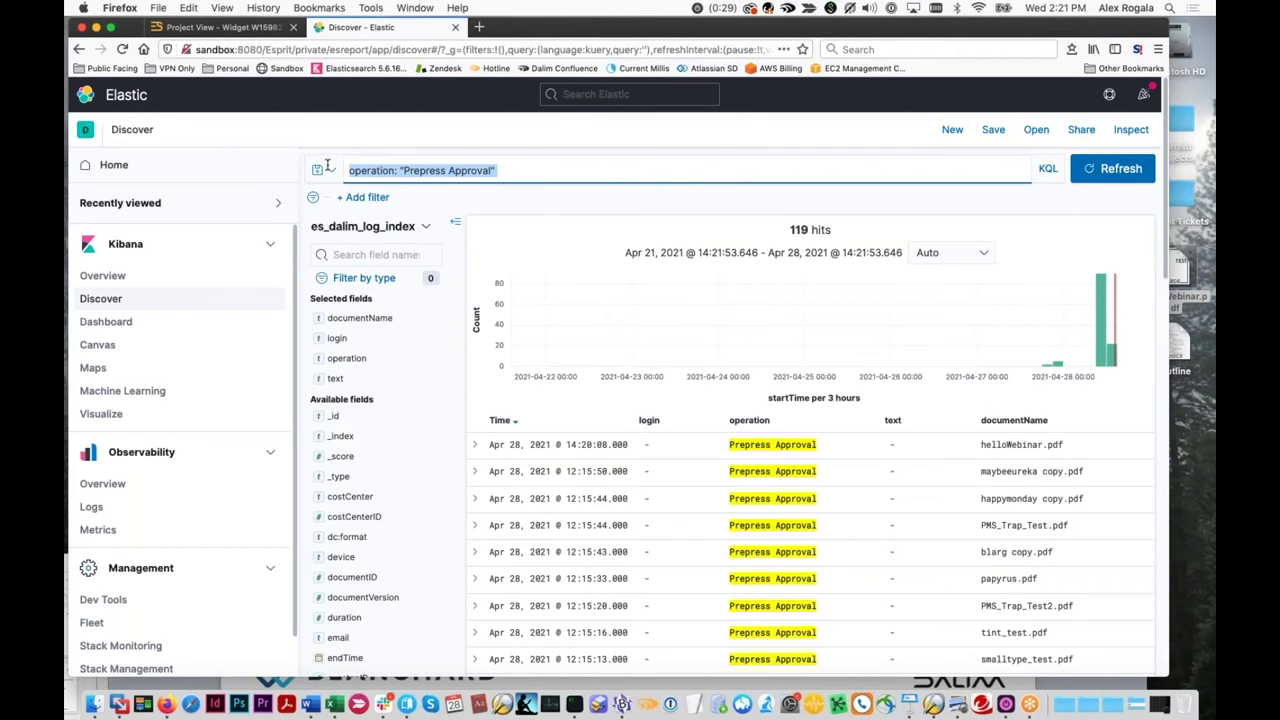
key("BackSpace")
left_click(1120, 178)
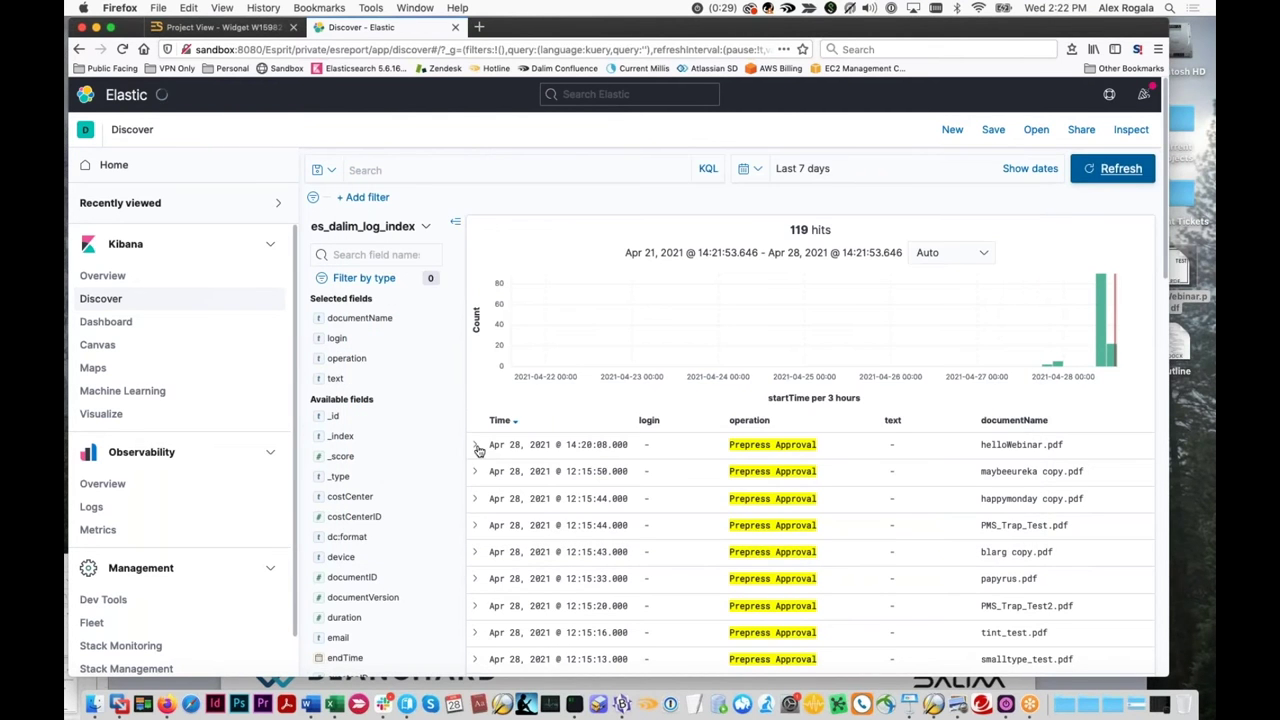
left_click(476, 446)
scroll(550, 450, "down", 3)
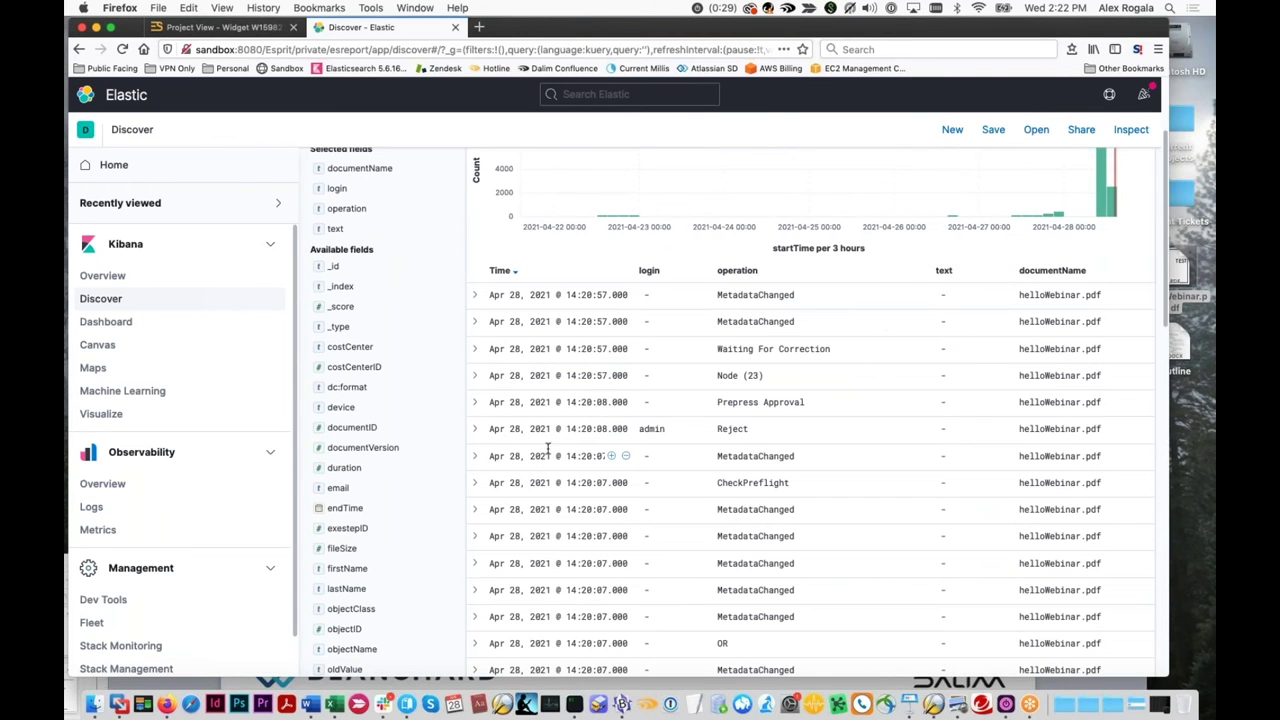
left_click(478, 321)
scroll(545, 441, "down", 4)
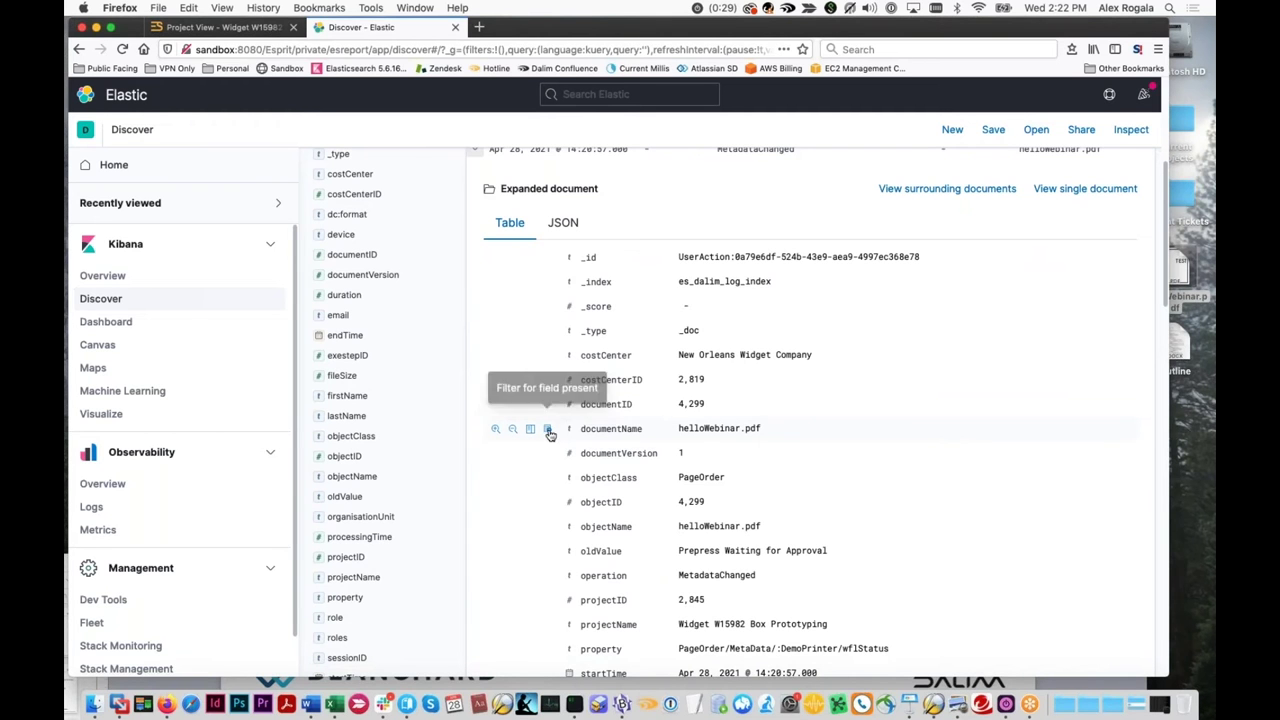
Try a documentName exists filter on the results, then remove it
left_click(549, 430)
scroll(537, 489, "down", 10)
scroll(615, 433, "up", 10)
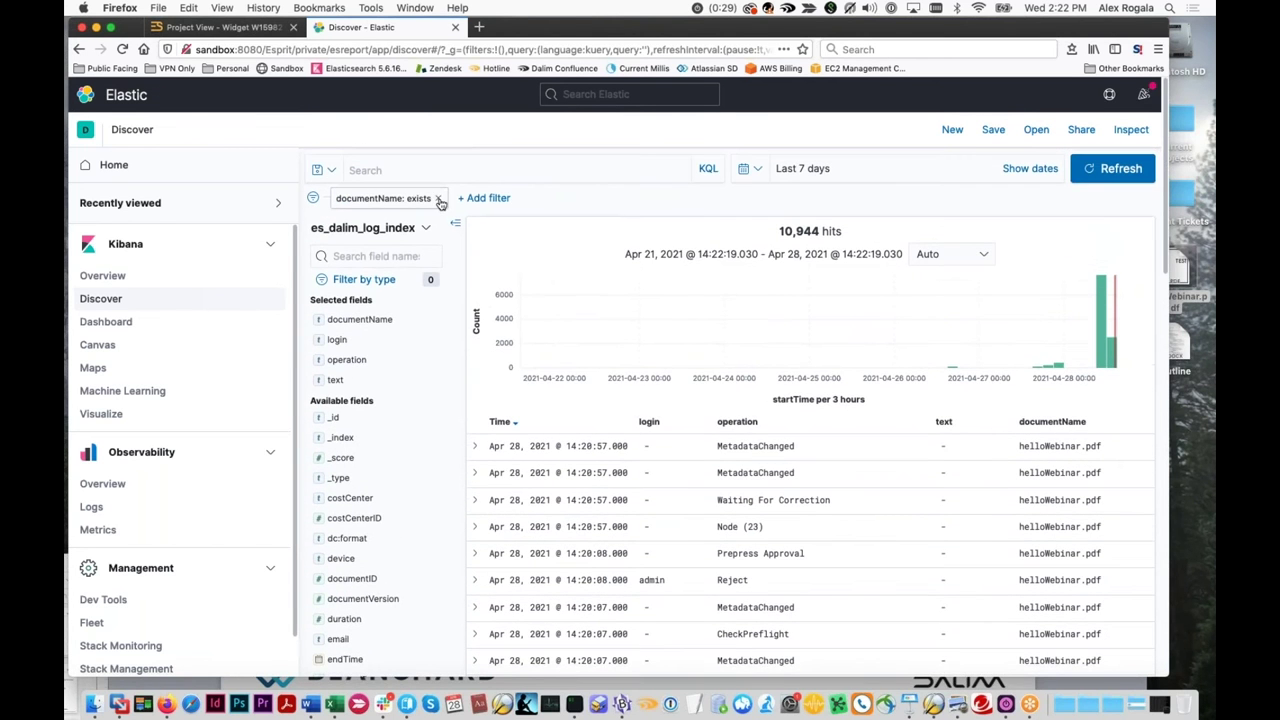
left_click(438, 199)
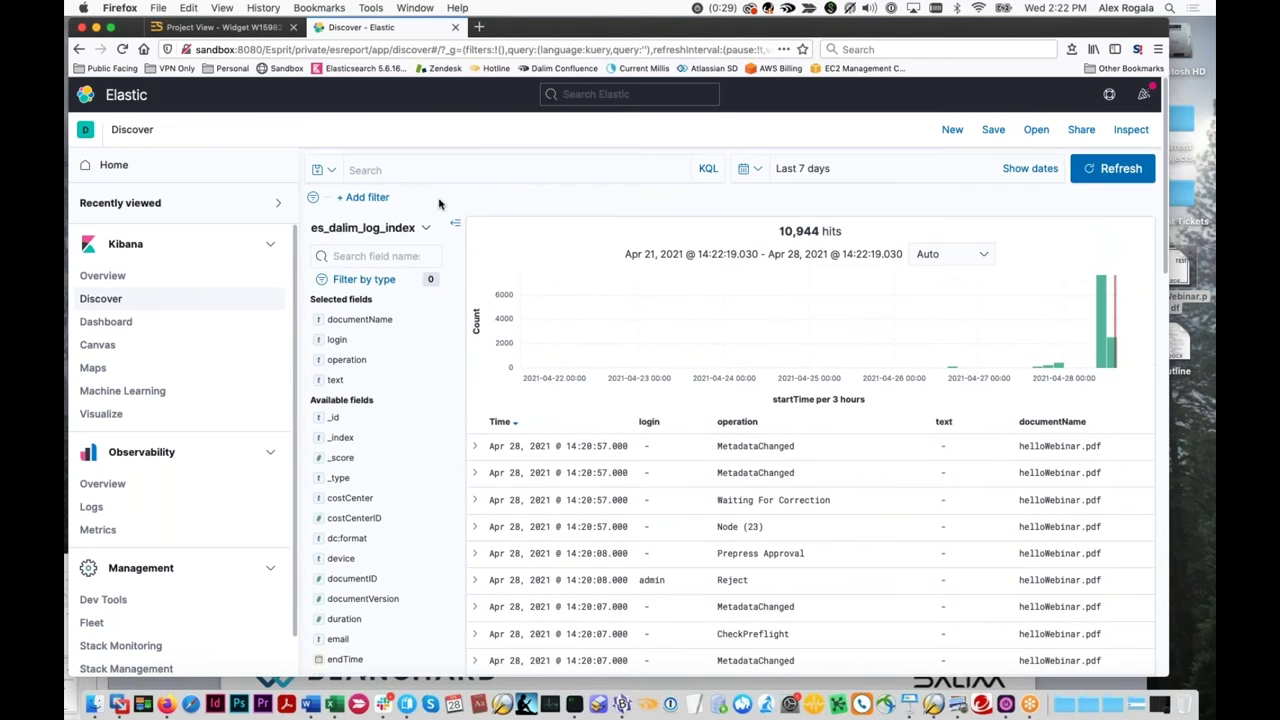
Filter the log to documentID 4,299 from the first entry's details, leaving 80 hits
left_click(475, 444)
scroll(478, 445, "down", 1)
left_click(475, 414)
scroll(480, 437, "down", 5)
scroll(485, 380, "up", 3)
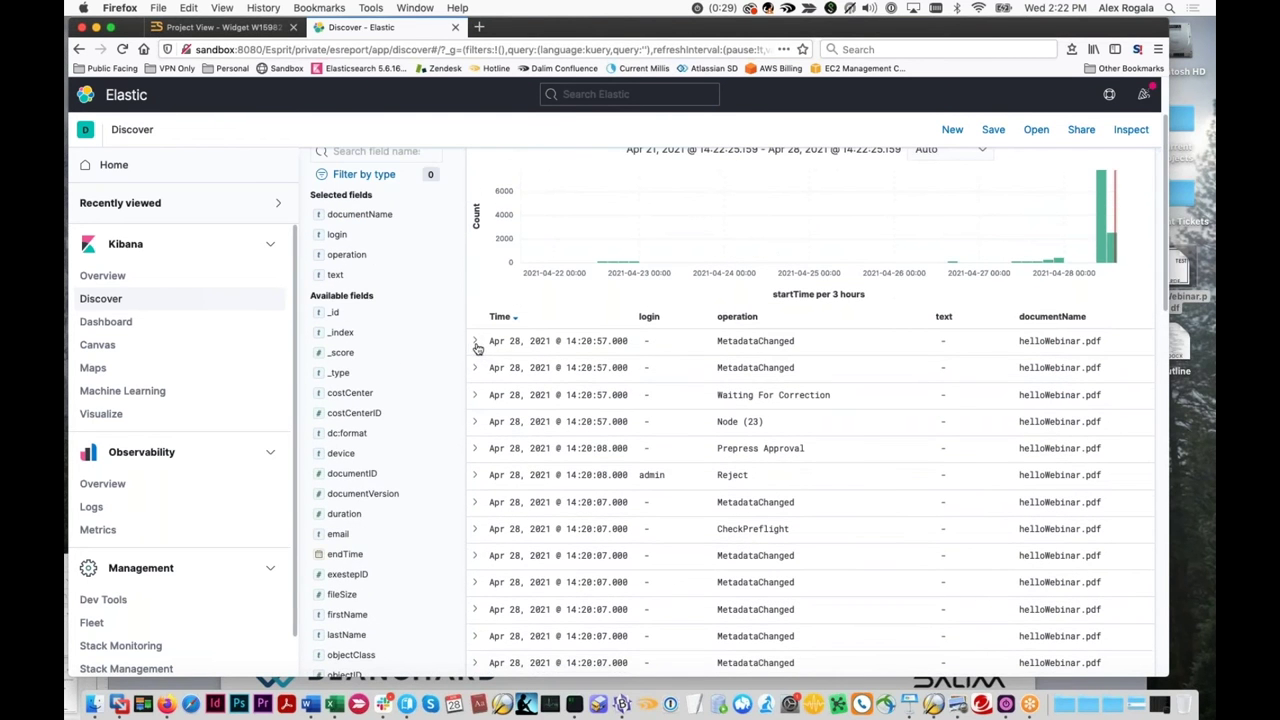
left_click(475, 341)
scroll(543, 468, "down", 2)
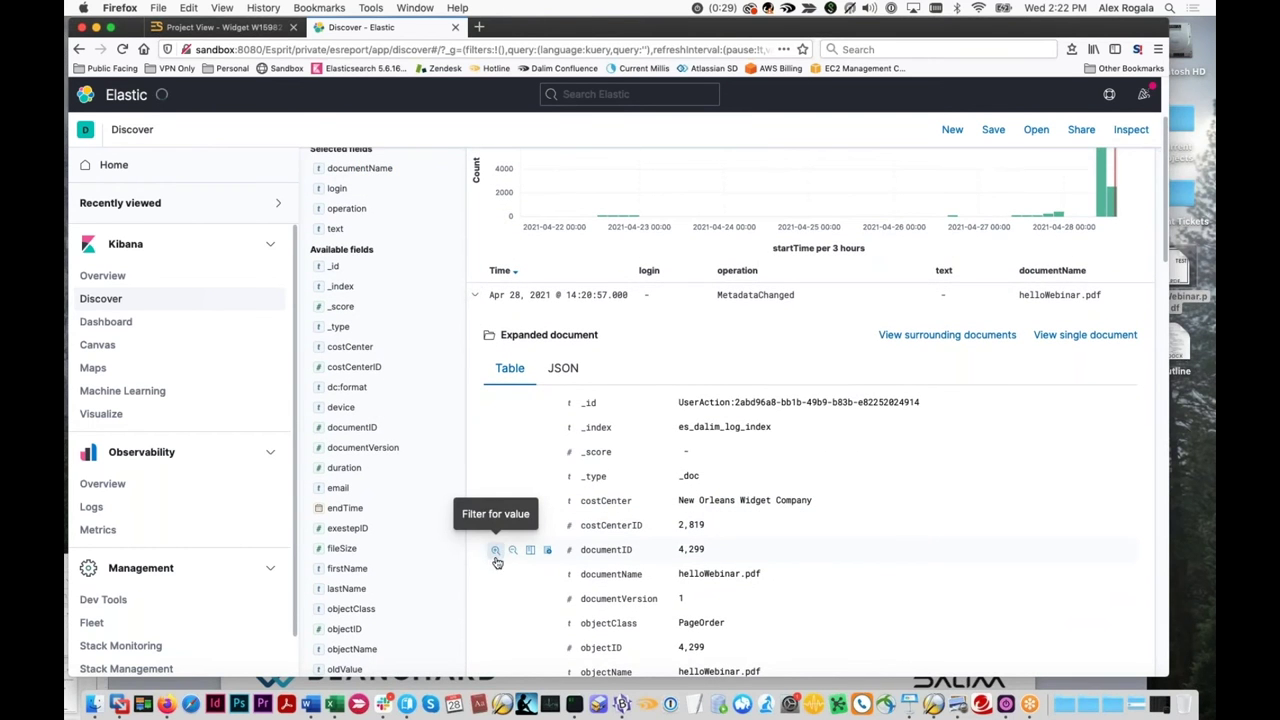
left_click(495, 556)
scroll(509, 523, "down", 8)
scroll(501, 514, "down", 10)
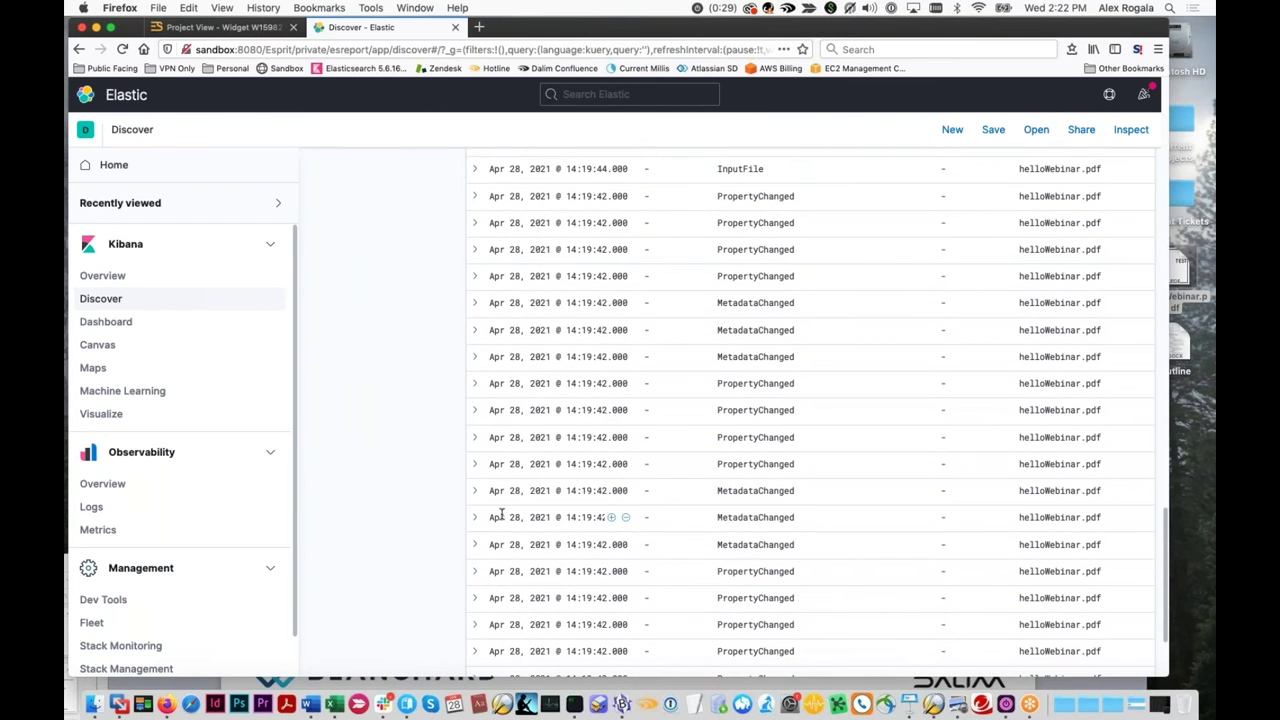
scroll(501, 514, "up", 8)
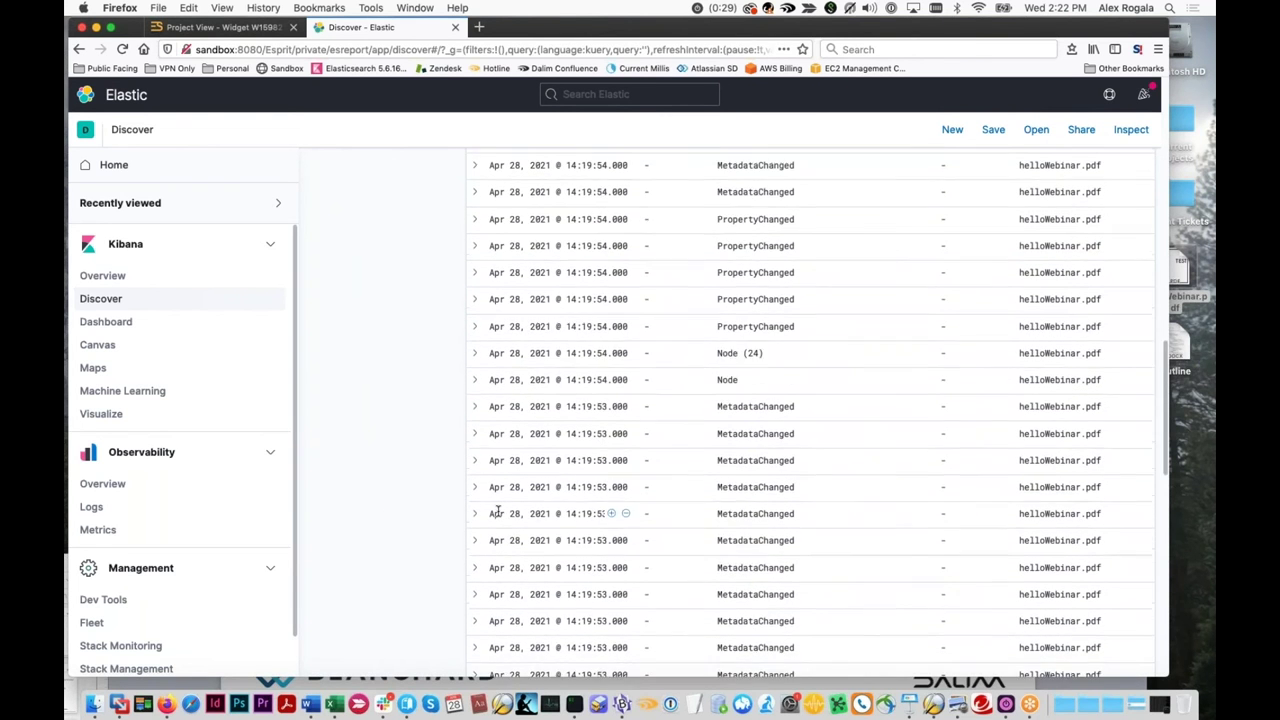
scroll(501, 514, "up", 5)
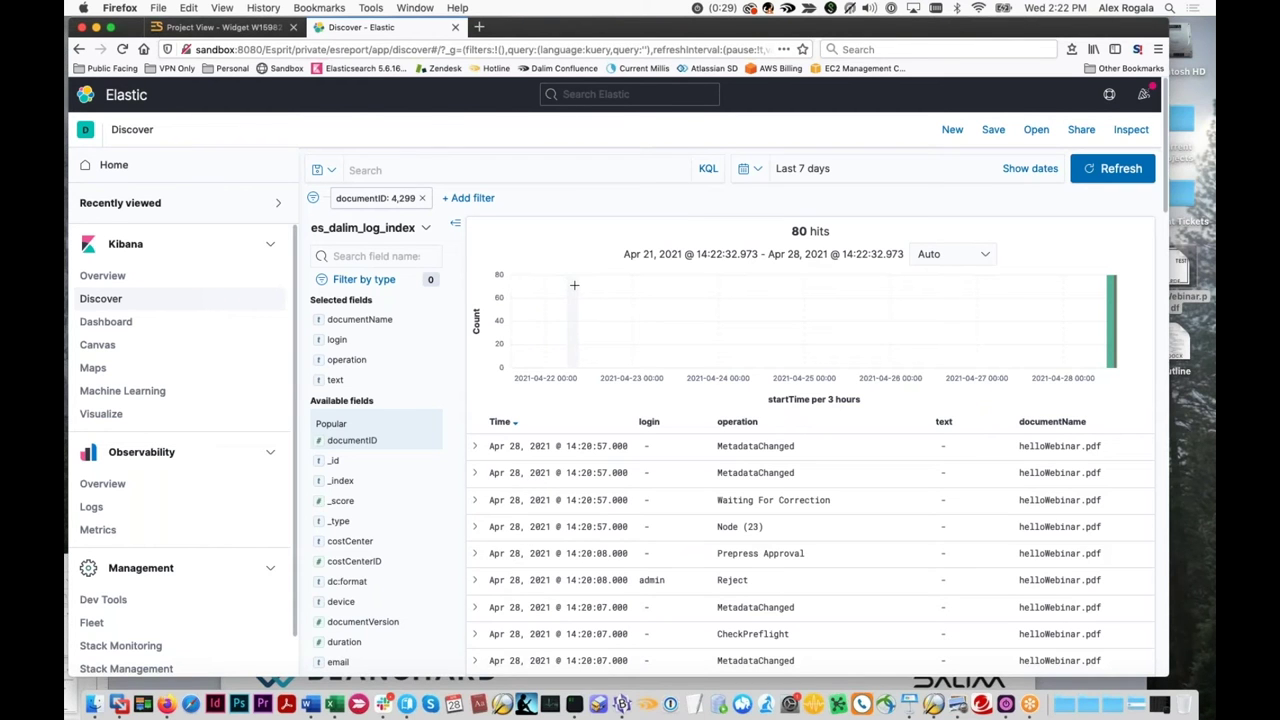
left_click(257, 30)
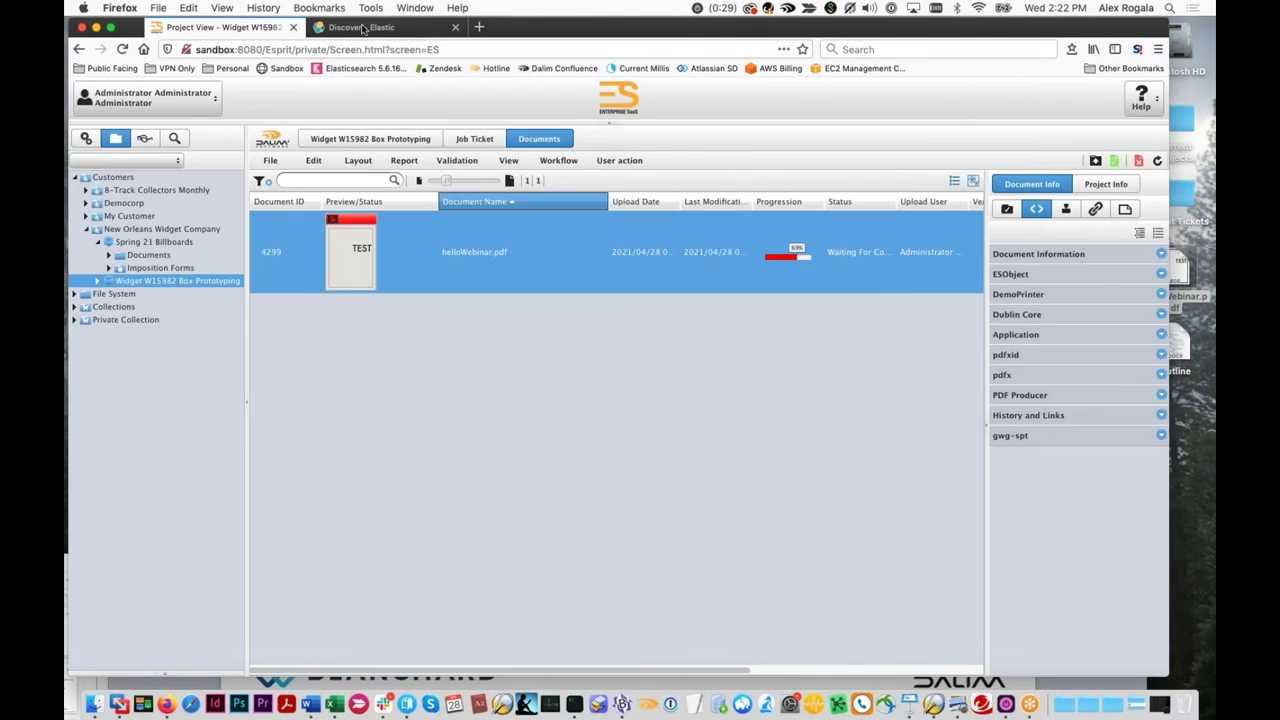
left_click(363, 28)
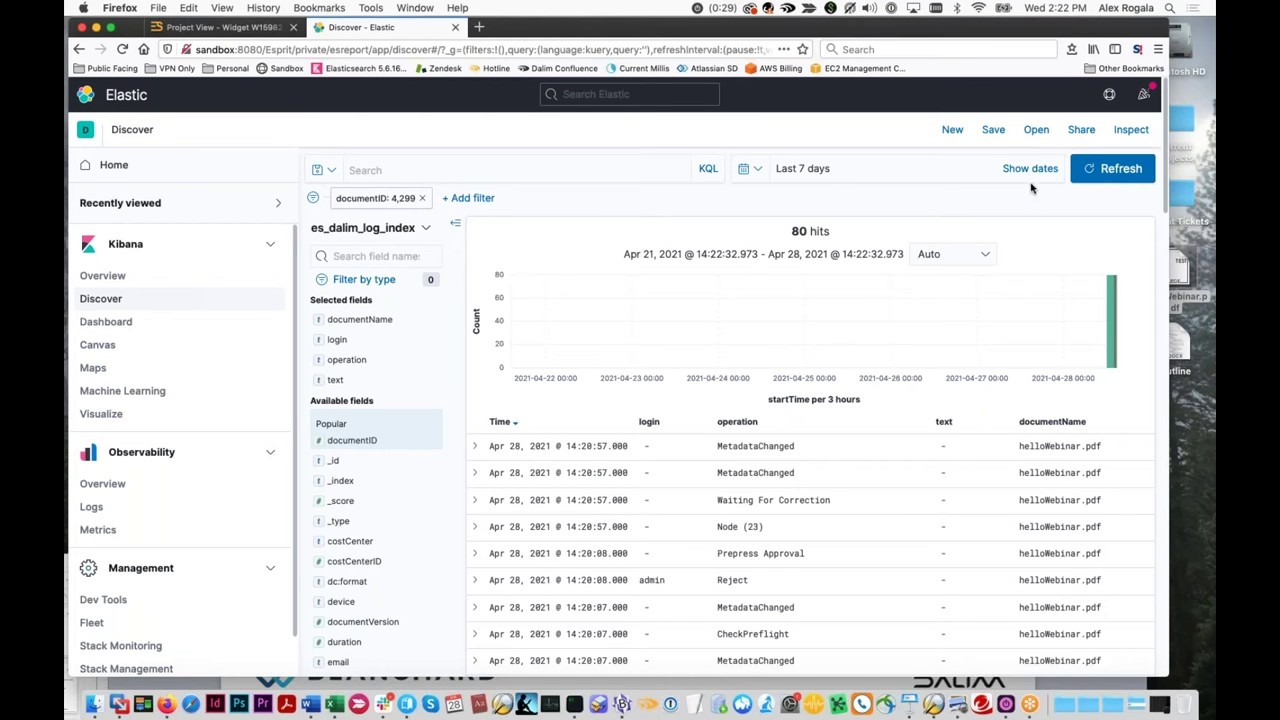
Start saving the search as 'Record', cancel, then remove the documentID: 4,299 filter
left_click(994, 130)
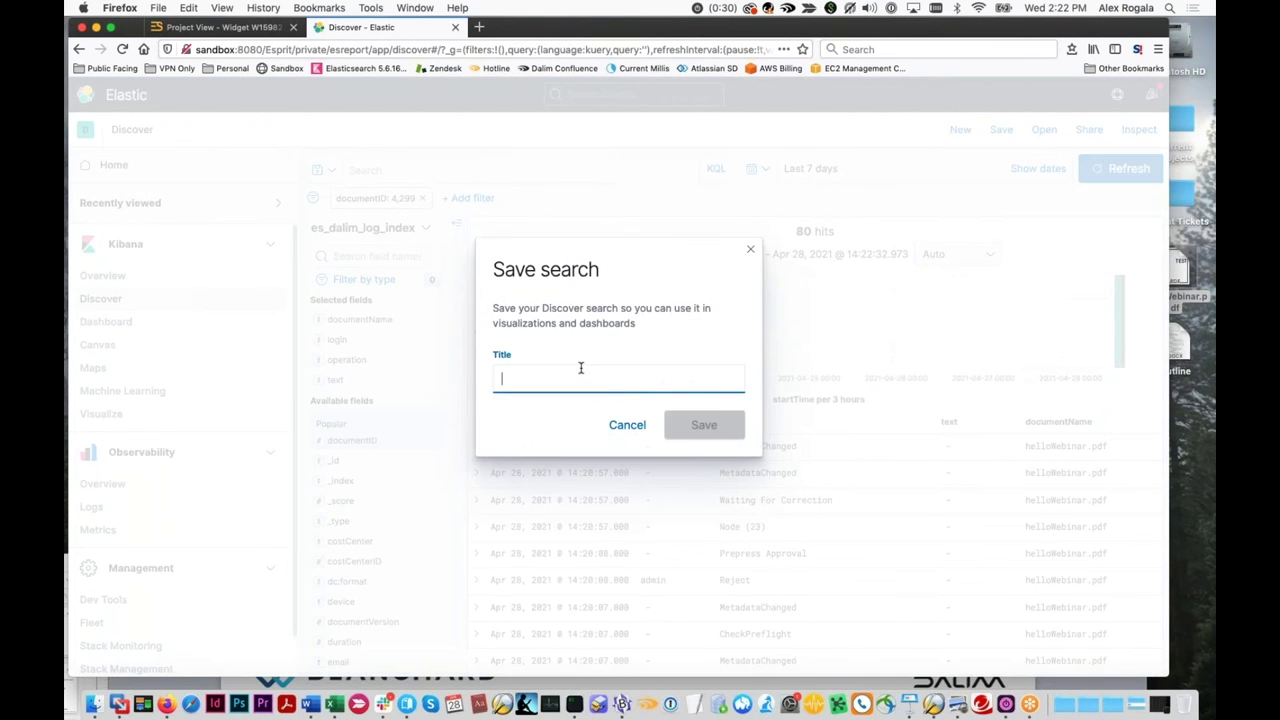
type("Record of Some File")
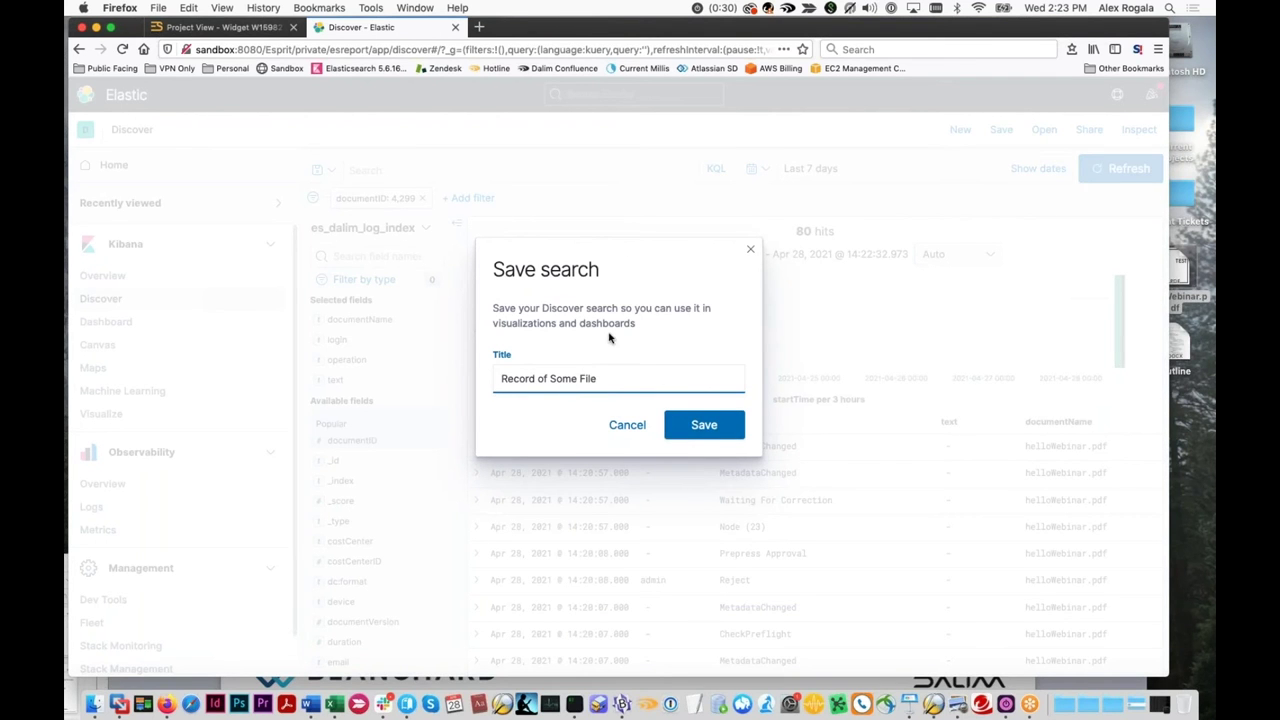
left_click(751, 249)
left_click(424, 199)
scroll(486, 500, "down", 3)
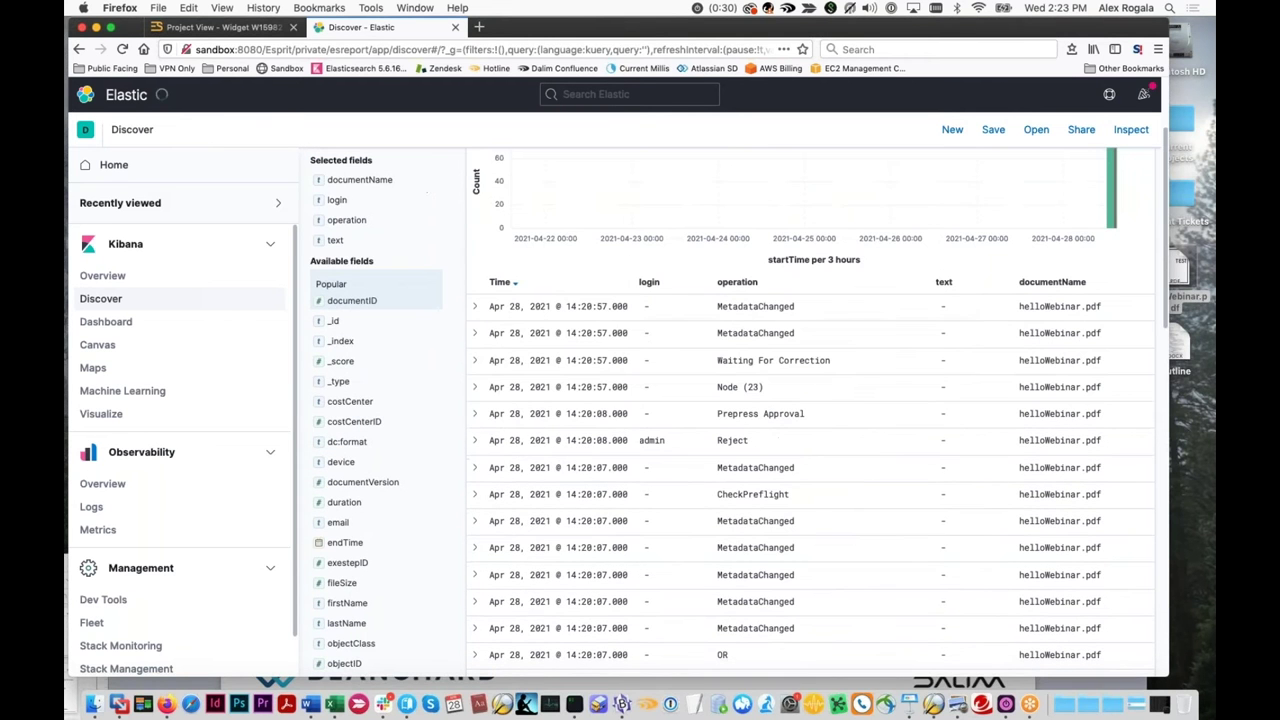
Filter the log to operation: Prepress Approval from the entry's details, 119 hits
left_click(476, 414)
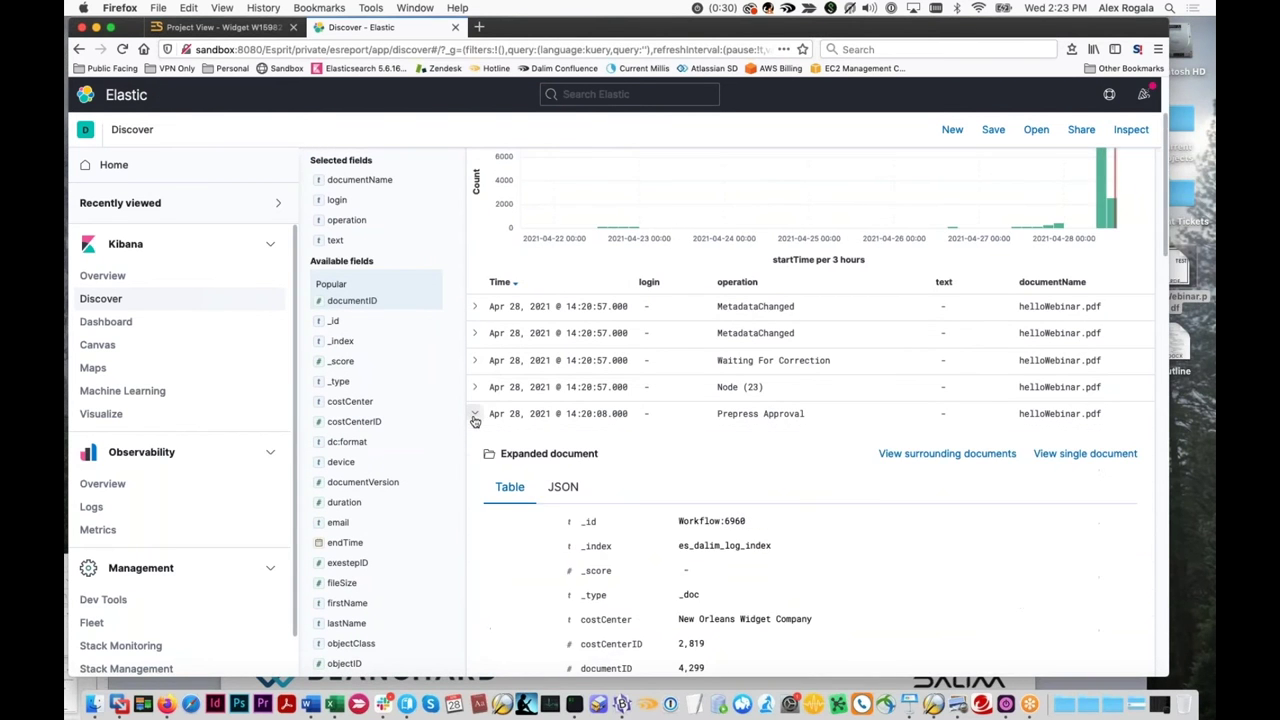
scroll(478, 420, "down", 5)
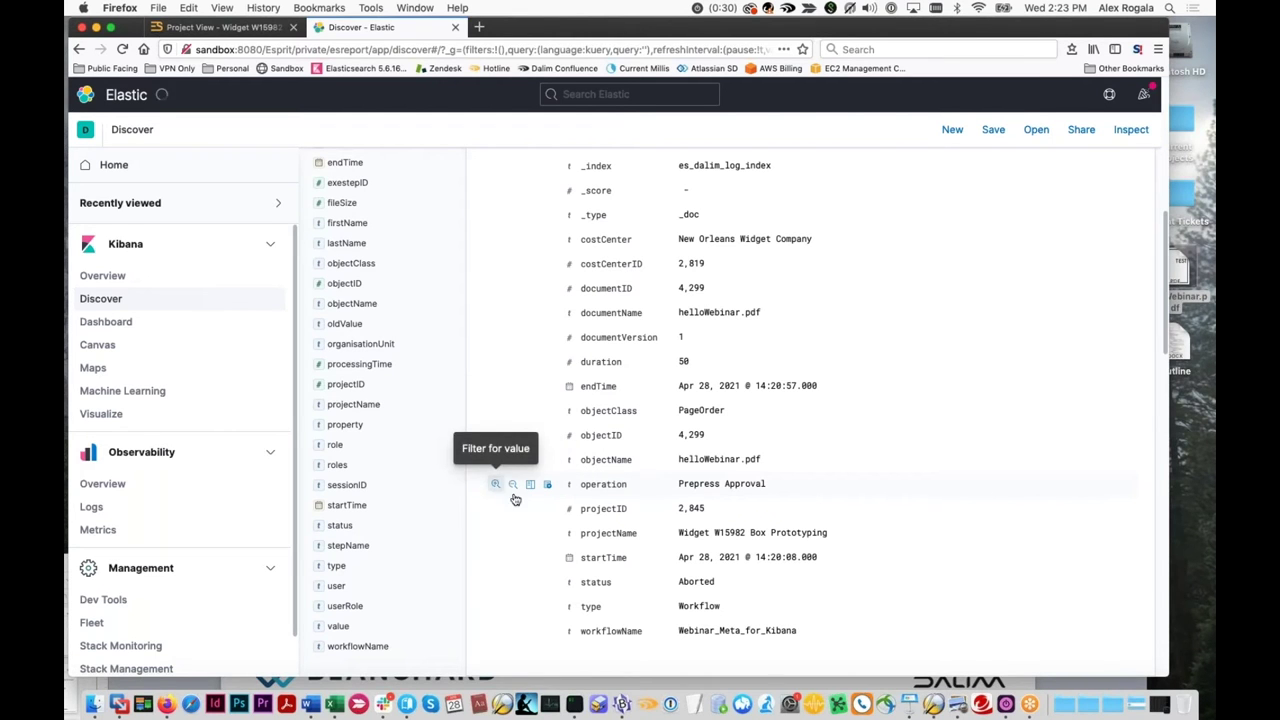
left_click(495, 485)
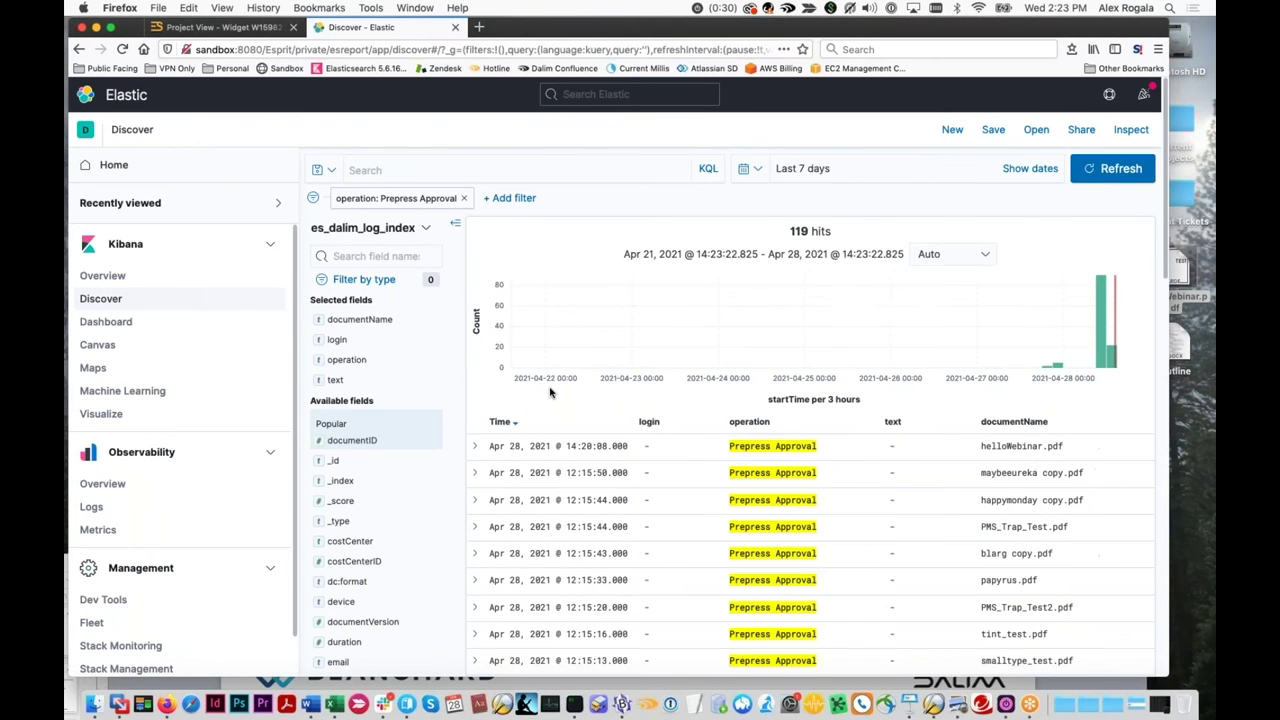
Save the filtered search under the title 'Prepress Approvals'
left_click(991, 131)
type("Presp")
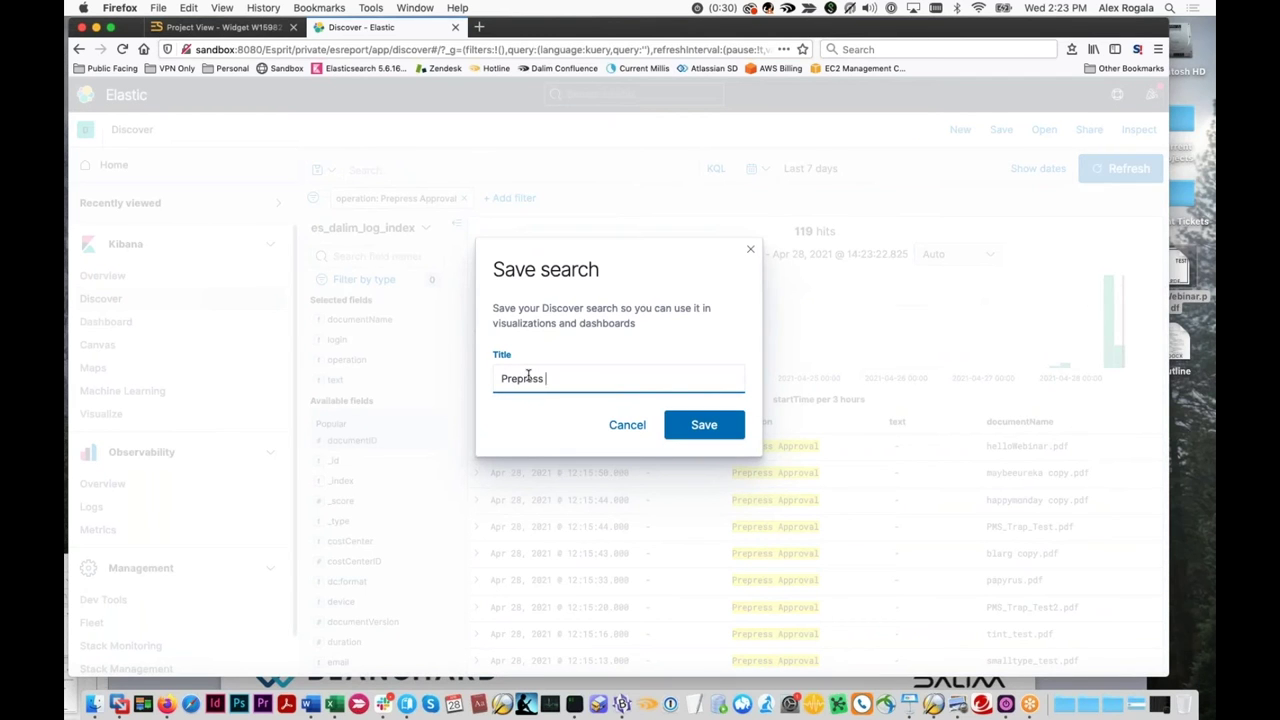
left_click(703, 425)
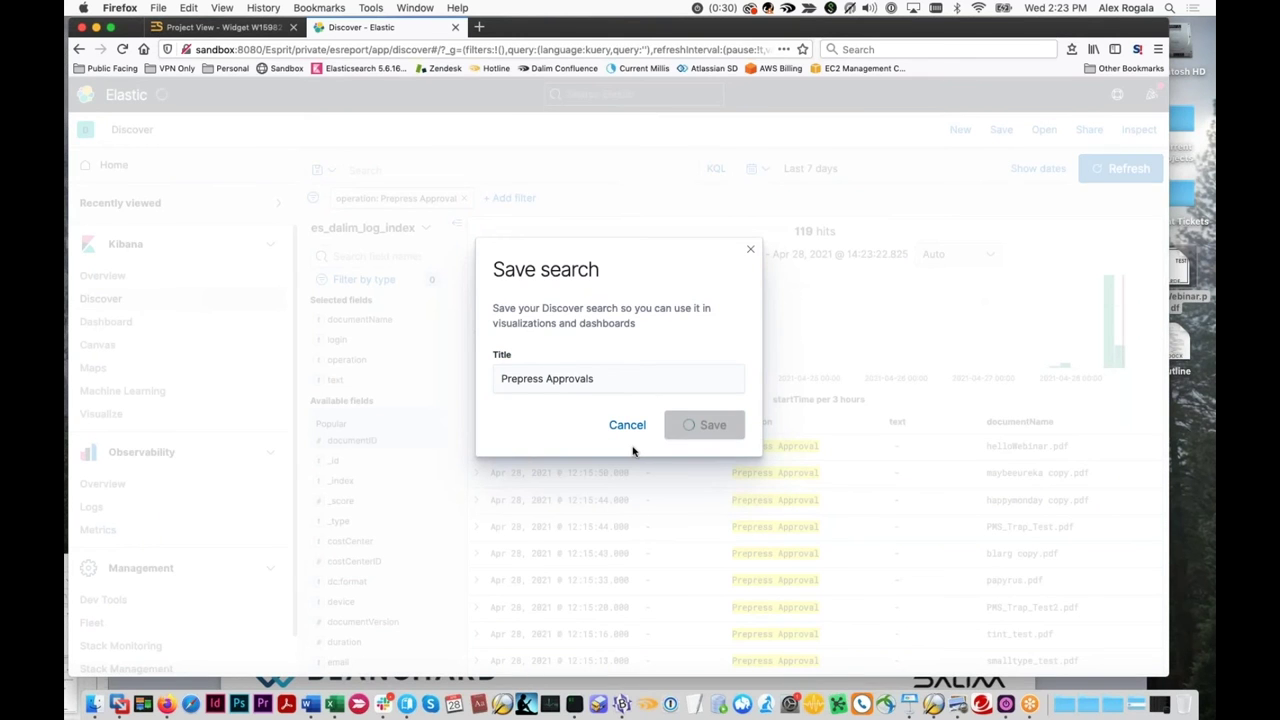
left_click(104, 278)
Back in Discover, switch to es_dalim_object_index and then back to es_dalim_log_index
left_click(110, 299)
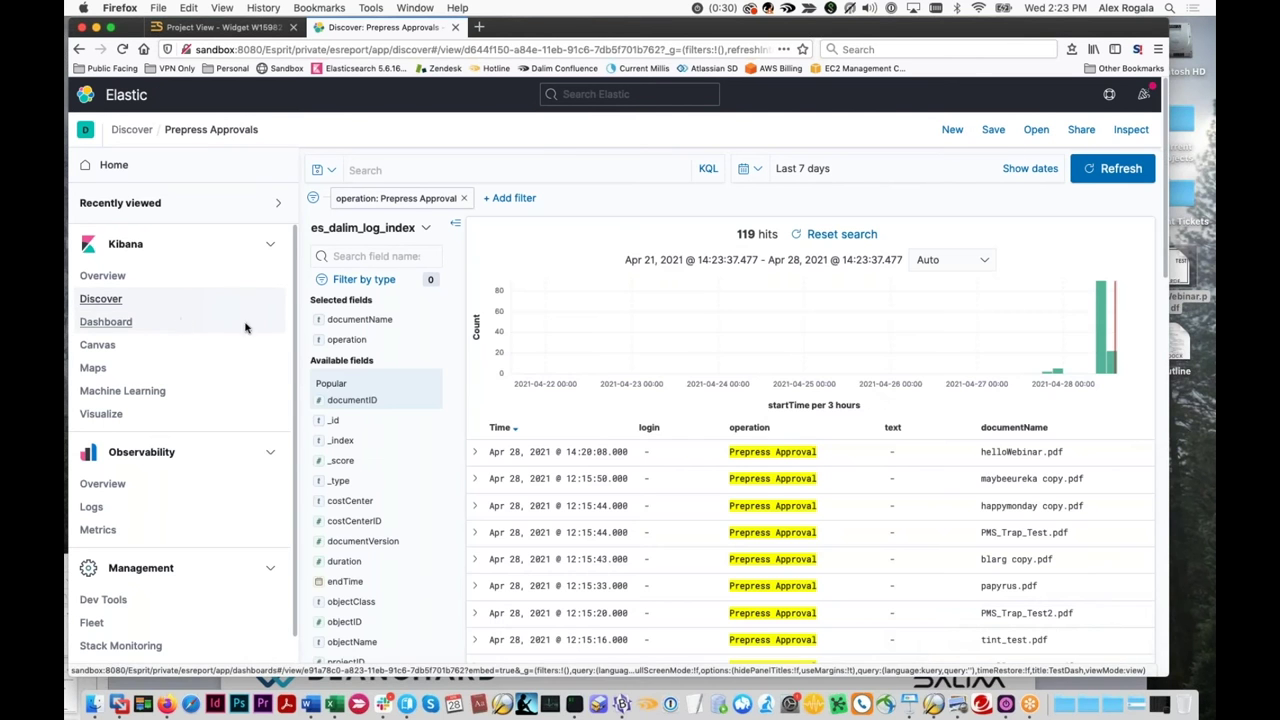
left_click(365, 228)
left_click(321, 347)
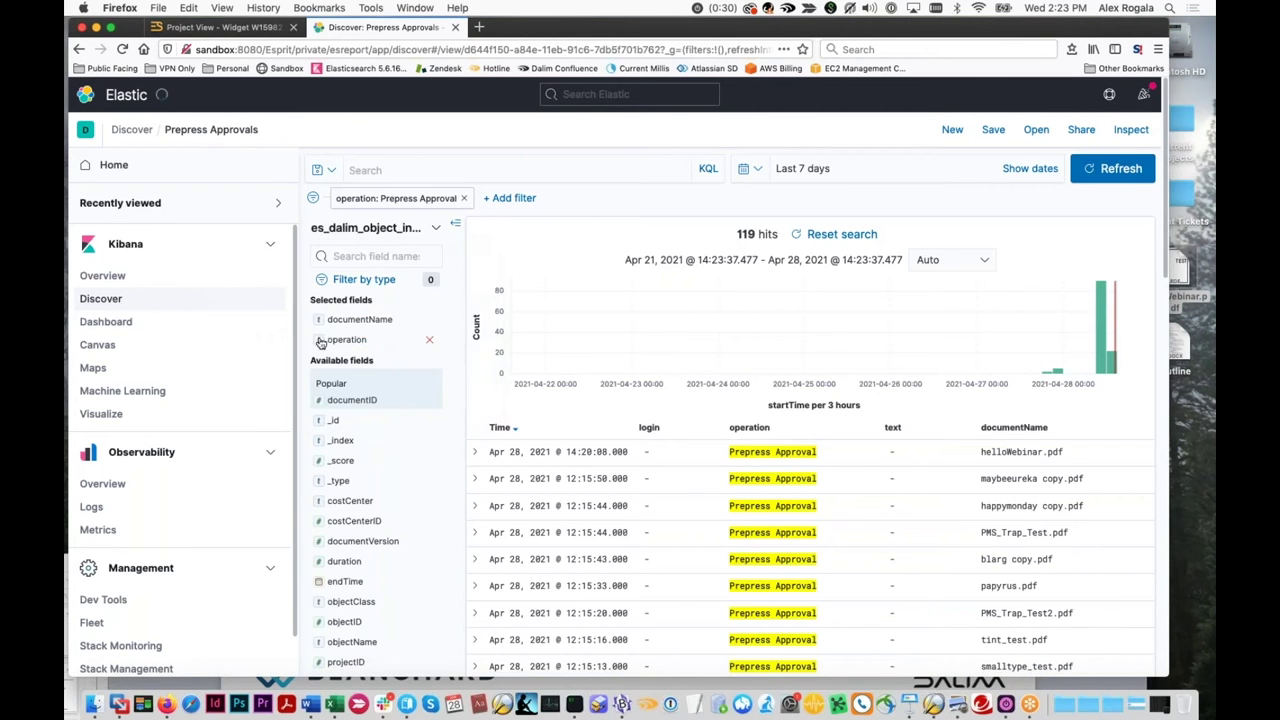
left_click(351, 228)
left_click(321, 326)
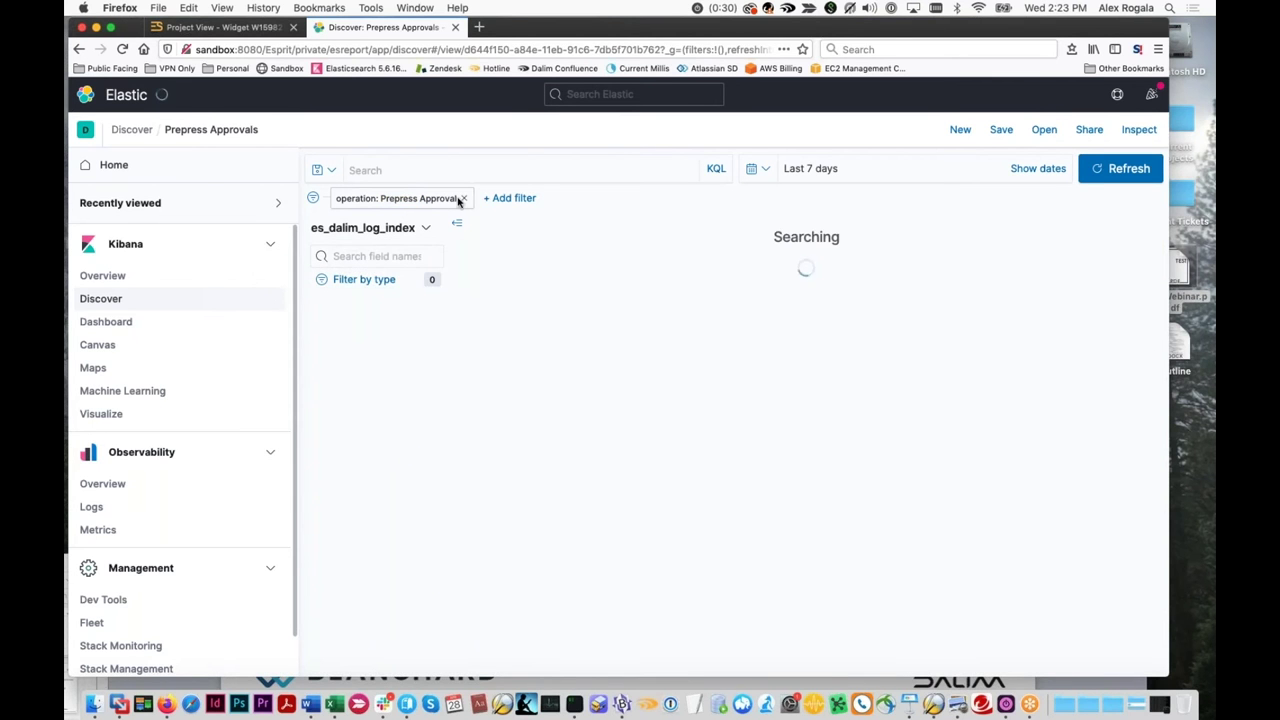
Remove the Prepress Approval filter and load the saved Prepress Approvals search
left_click(463, 198)
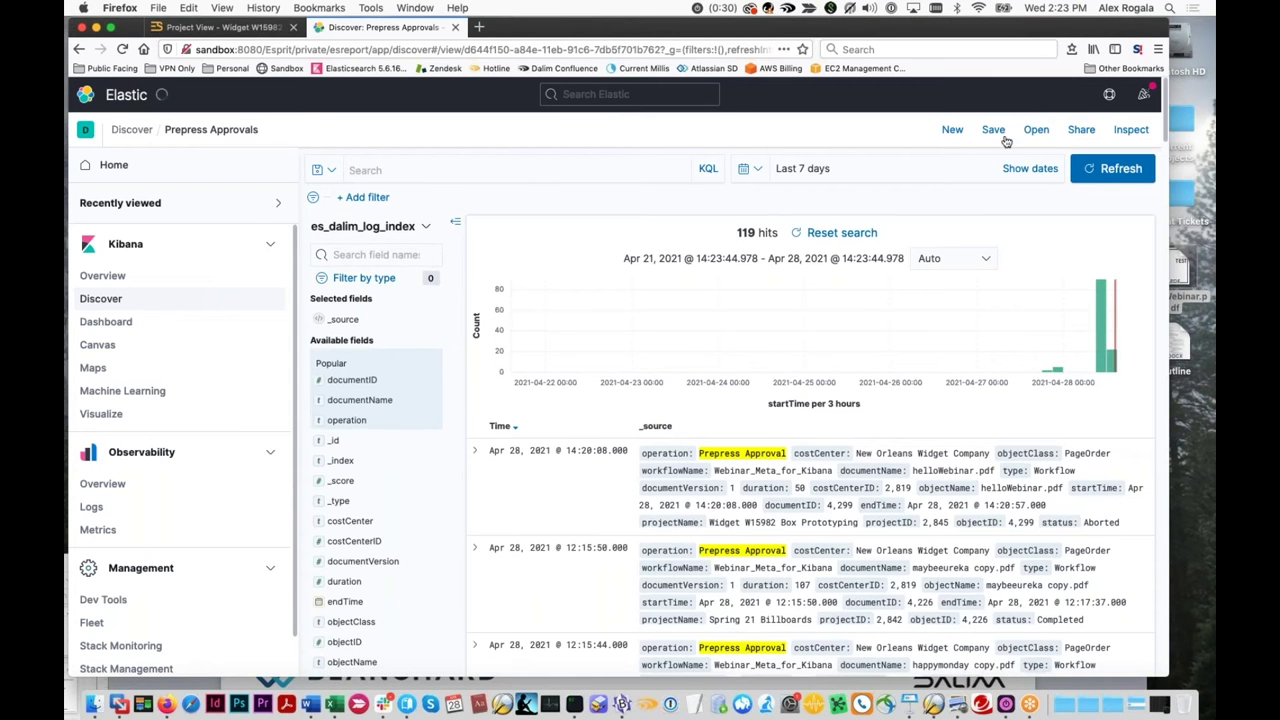
left_click(1040, 131)
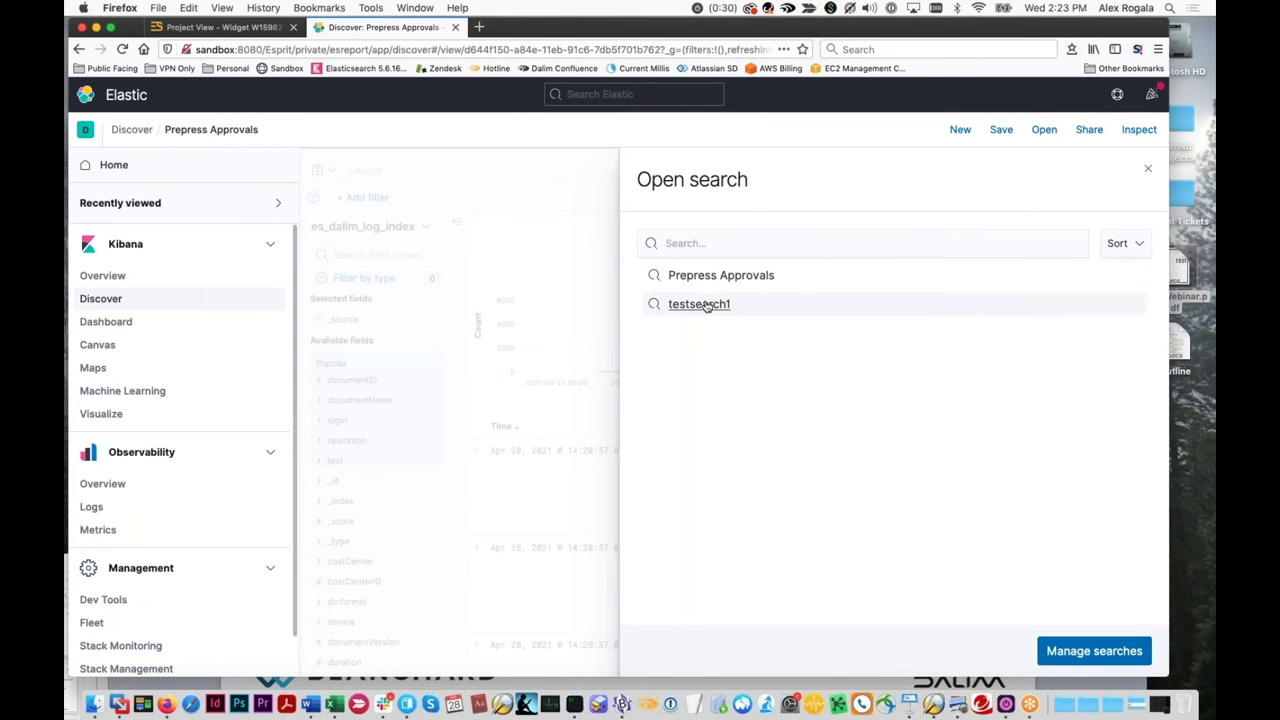
left_click(711, 277)
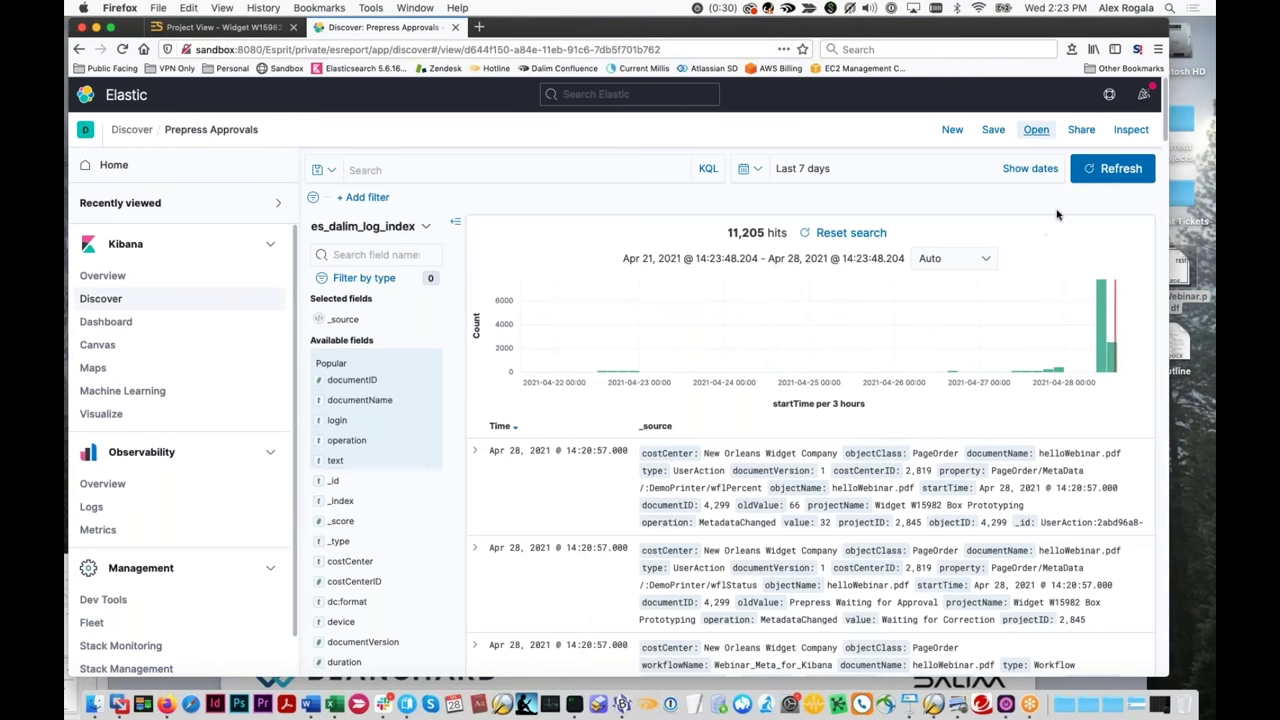
Reload the Prepress Approvals saved search and expand its first result
left_click(1034, 131)
left_click(1148, 168)
left_click(474, 450)
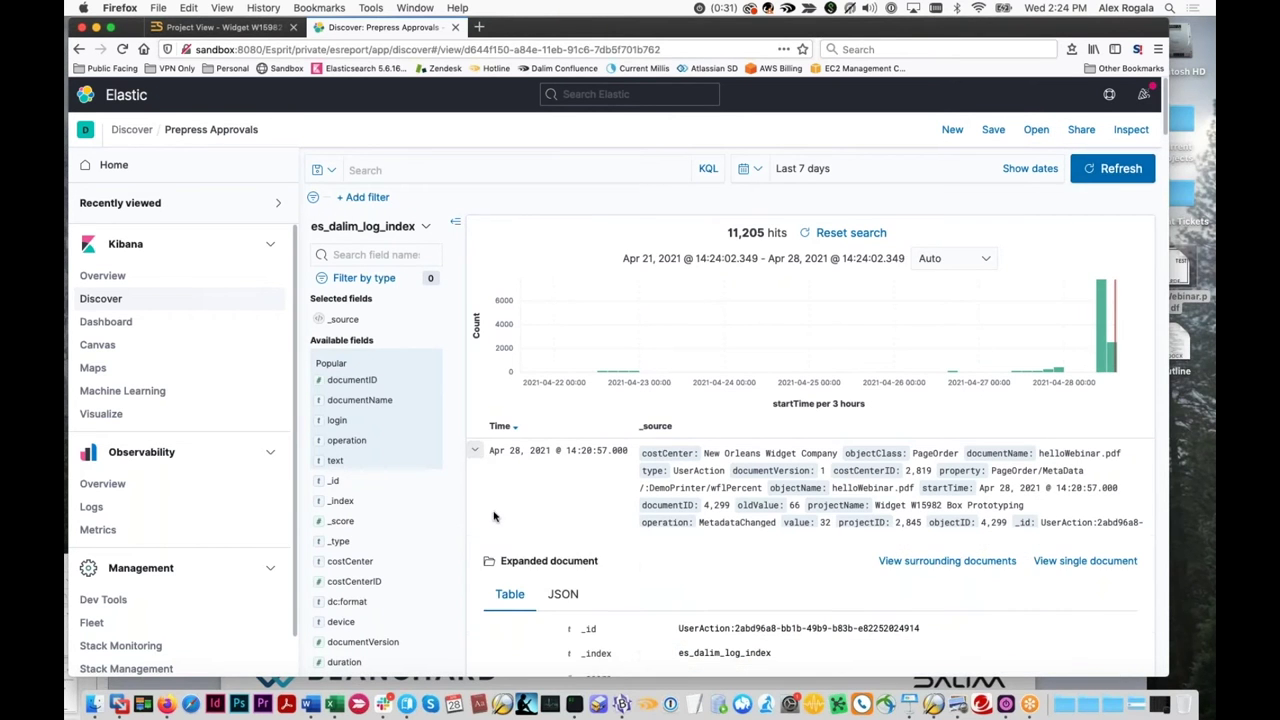
scroll(493, 520, "down", 5)
scroll(493, 520, "up", 5)
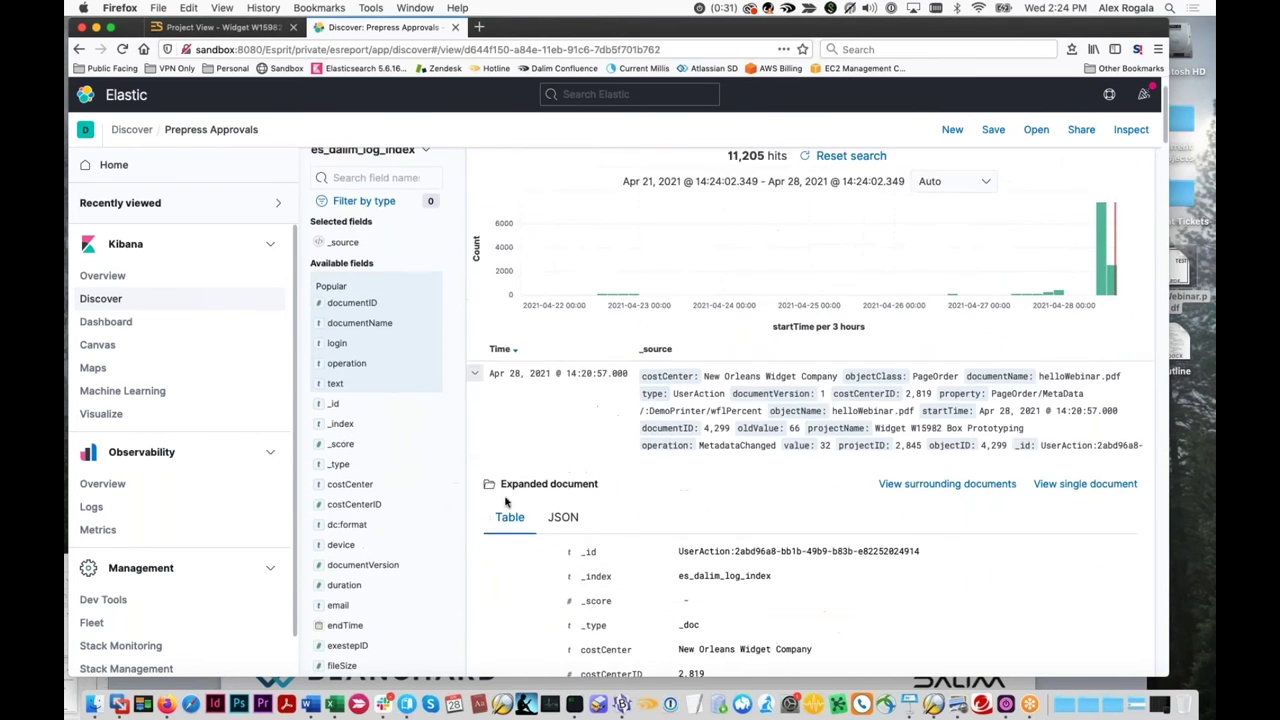
left_click(1036, 129)
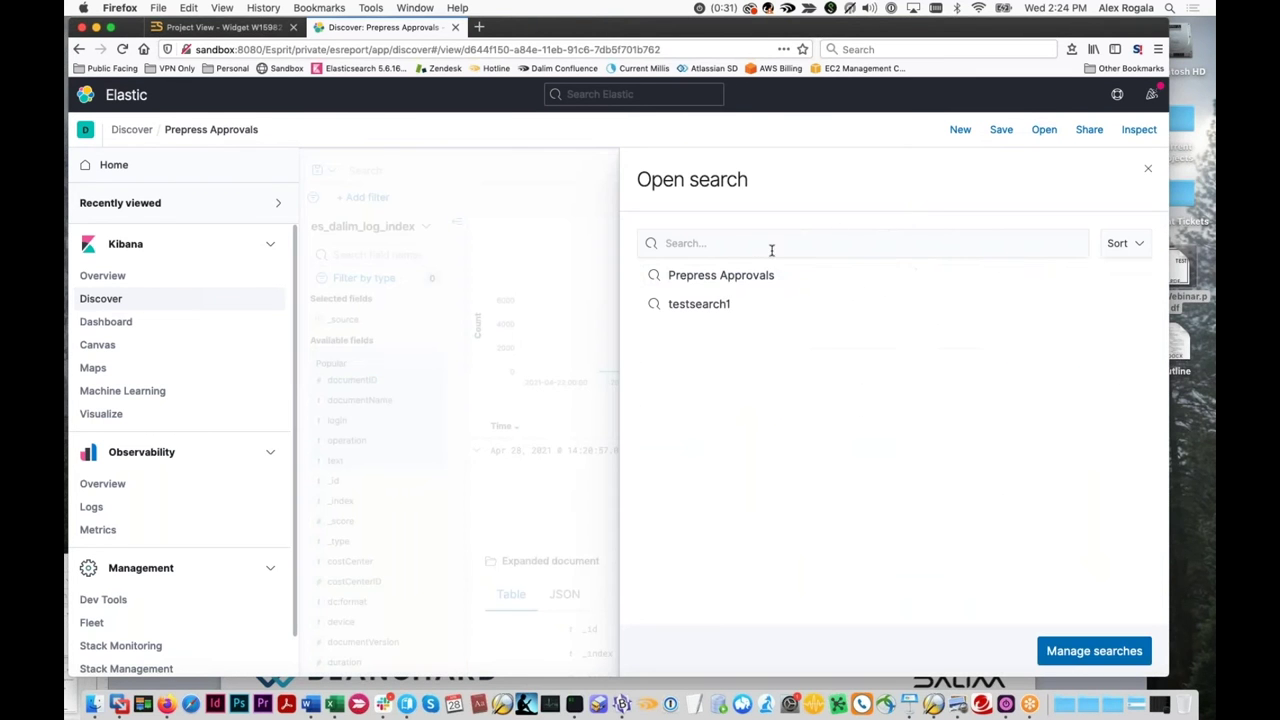
left_click(737, 277)
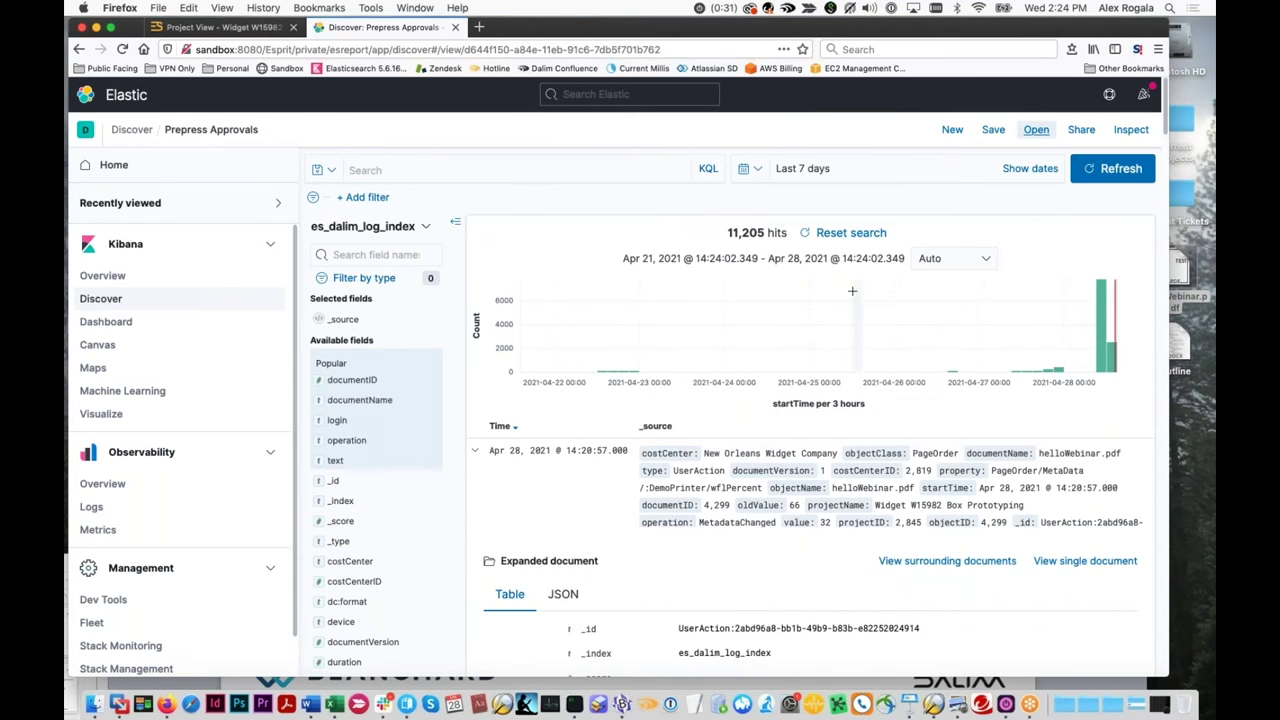
scroll(720, 292, "down", 1)
scroll(713, 290, "down", 2)
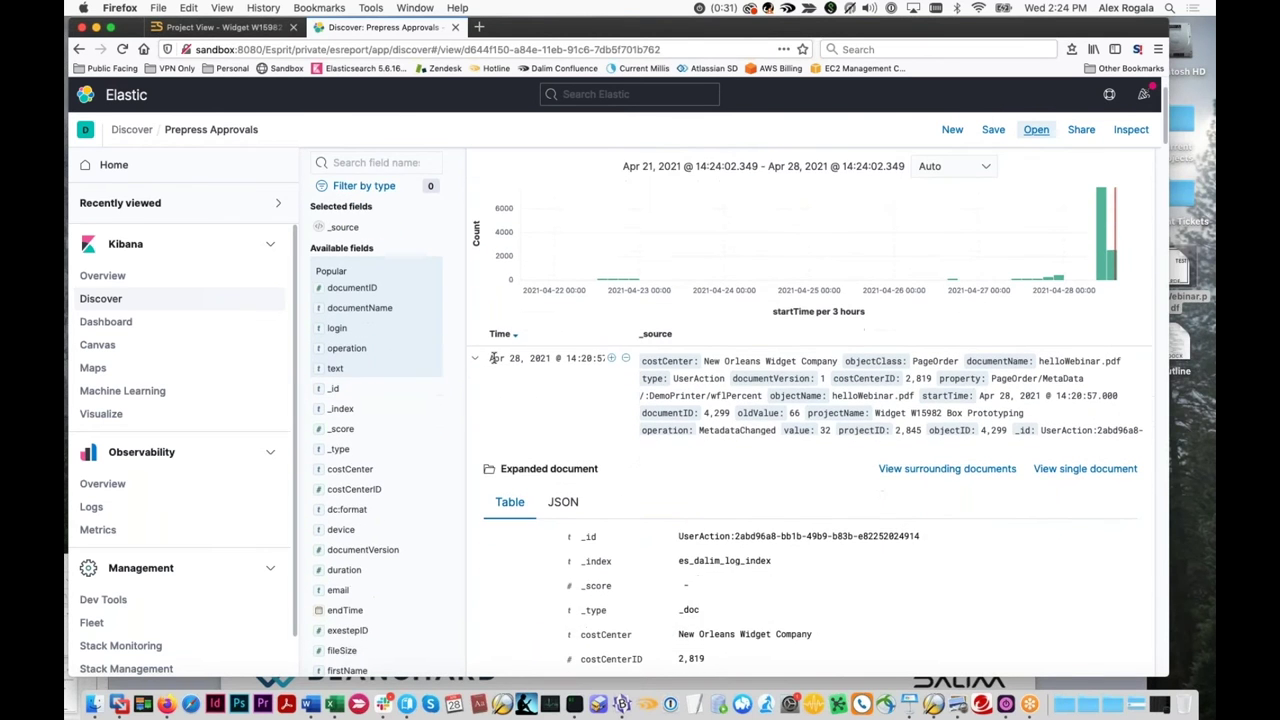
Add documentName and projectName as columns in the results table
left_click(475, 364)
scroll(557, 391, "up", 3)
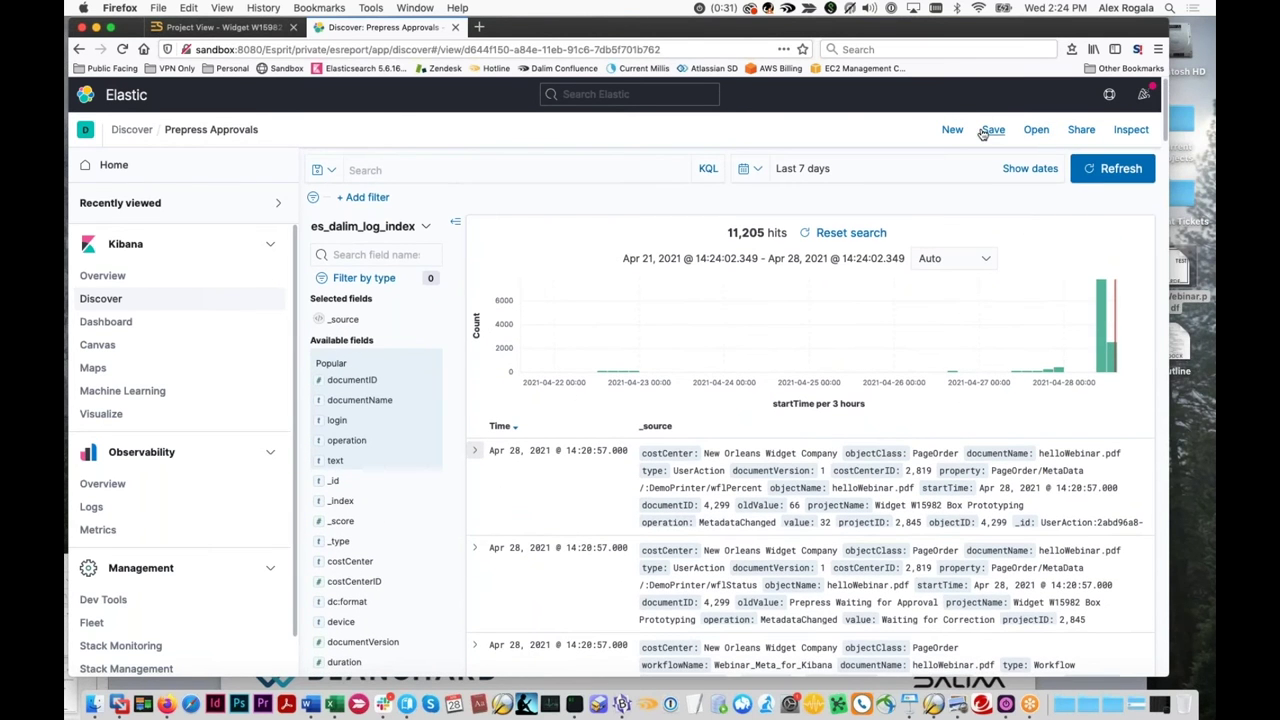
left_click(476, 449)
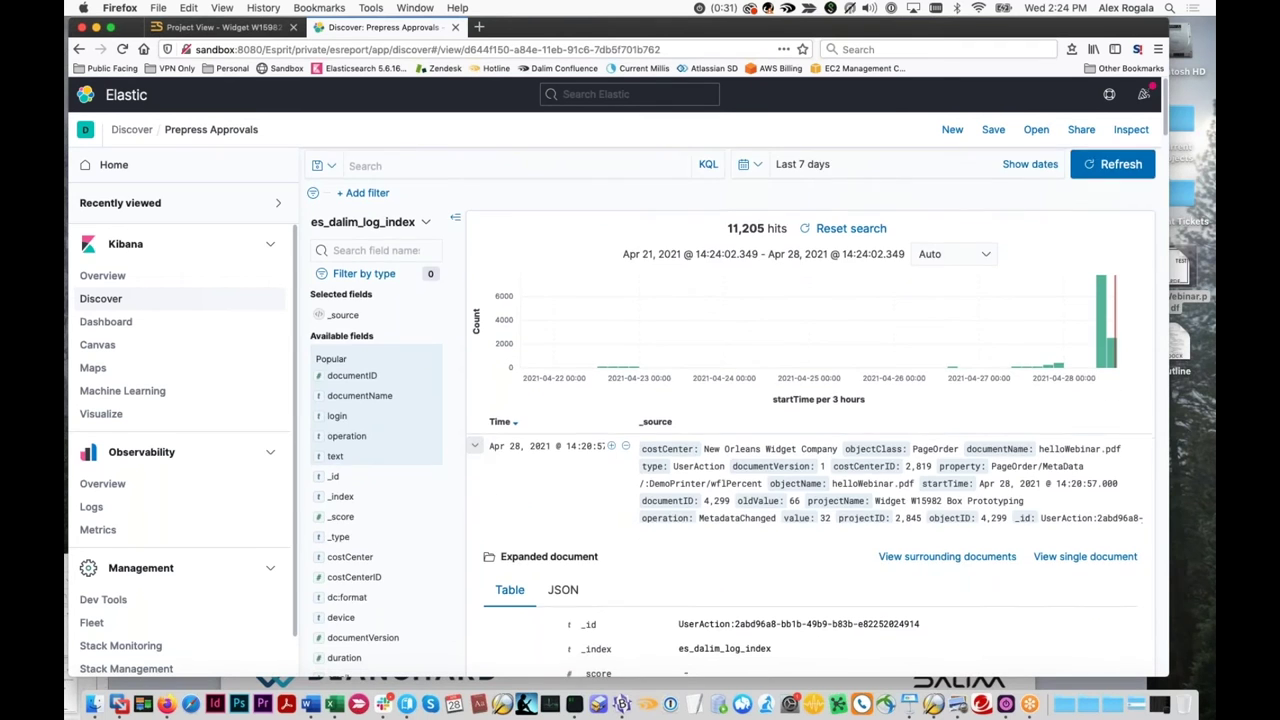
scroll(480, 450, "down", 5)
scroll(578, 492, "down", 1)
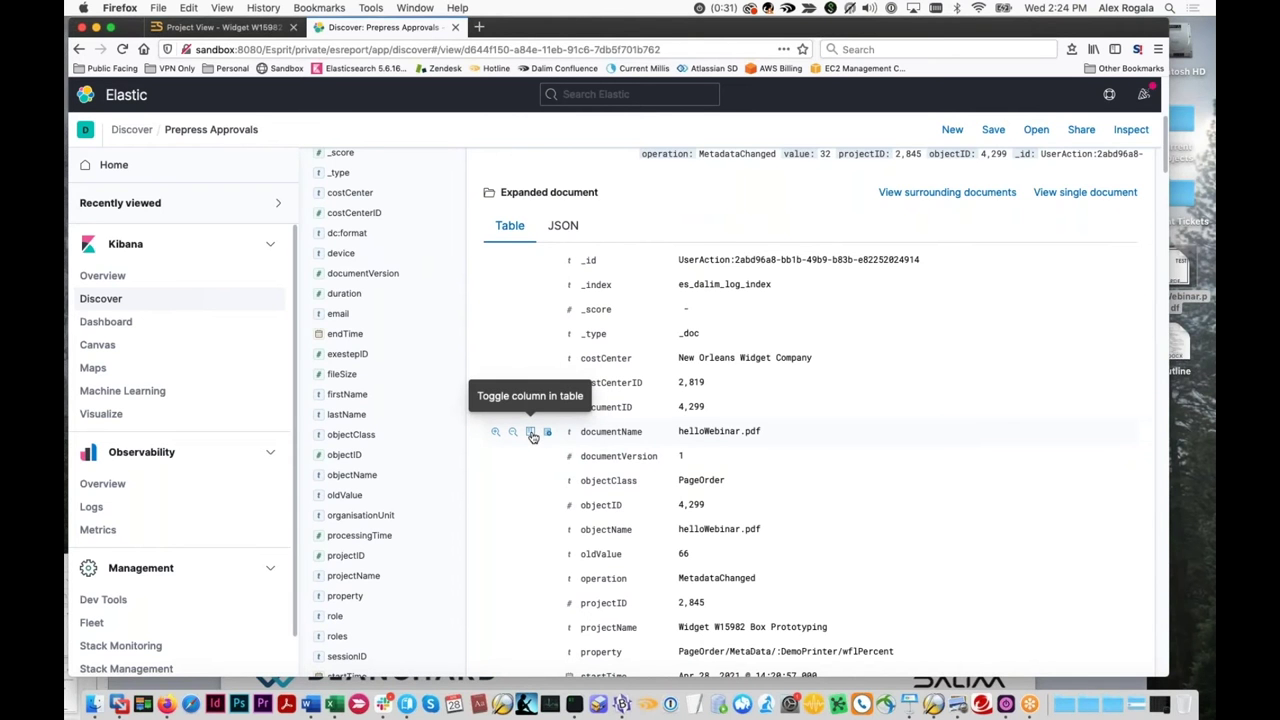
left_click(531, 433)
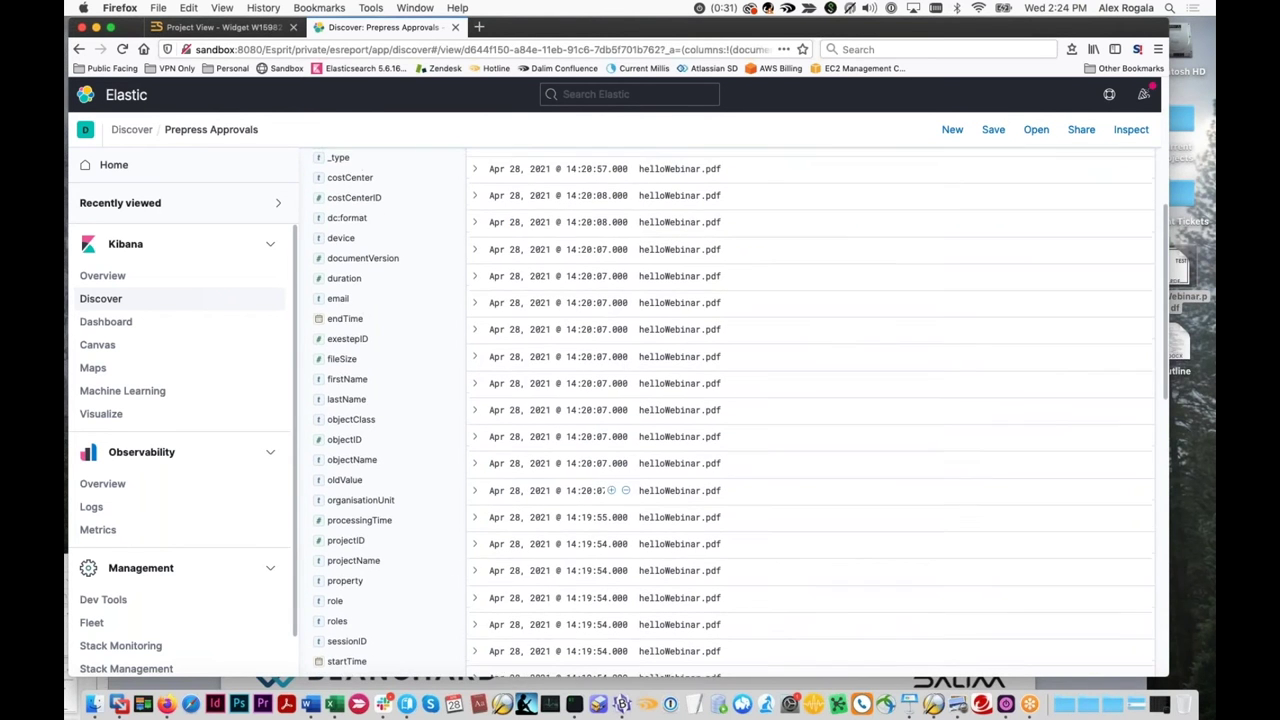
left_click(482, 197)
scroll(503, 306, "down", 5)
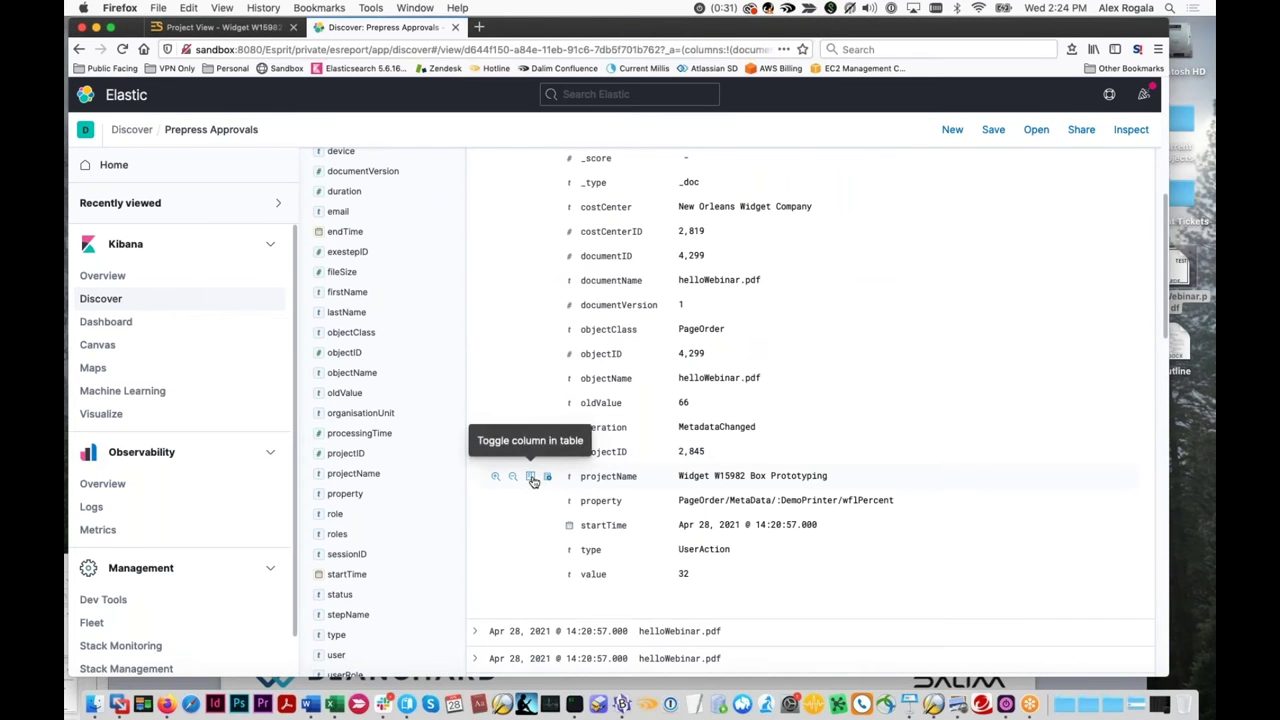
left_click(531, 480)
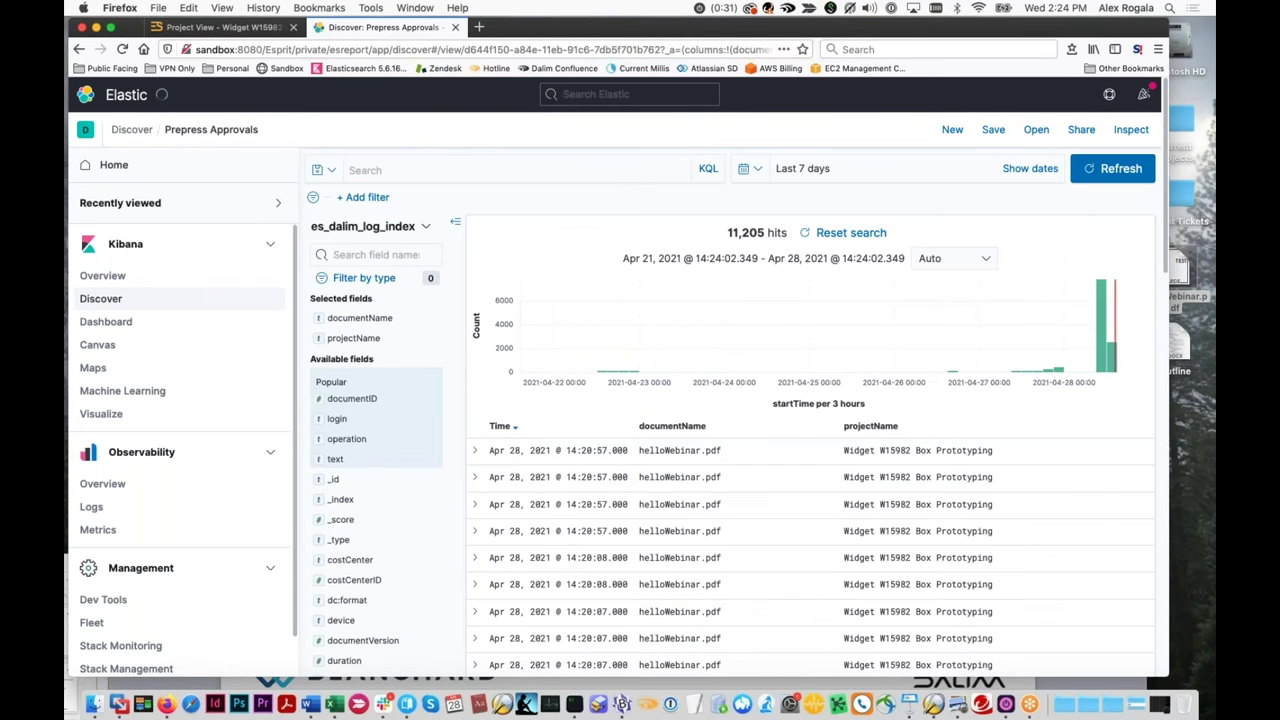
Re-save Prepress Approvals, generate its CSV report, and open a Finder home-folder window
left_click(991, 130)
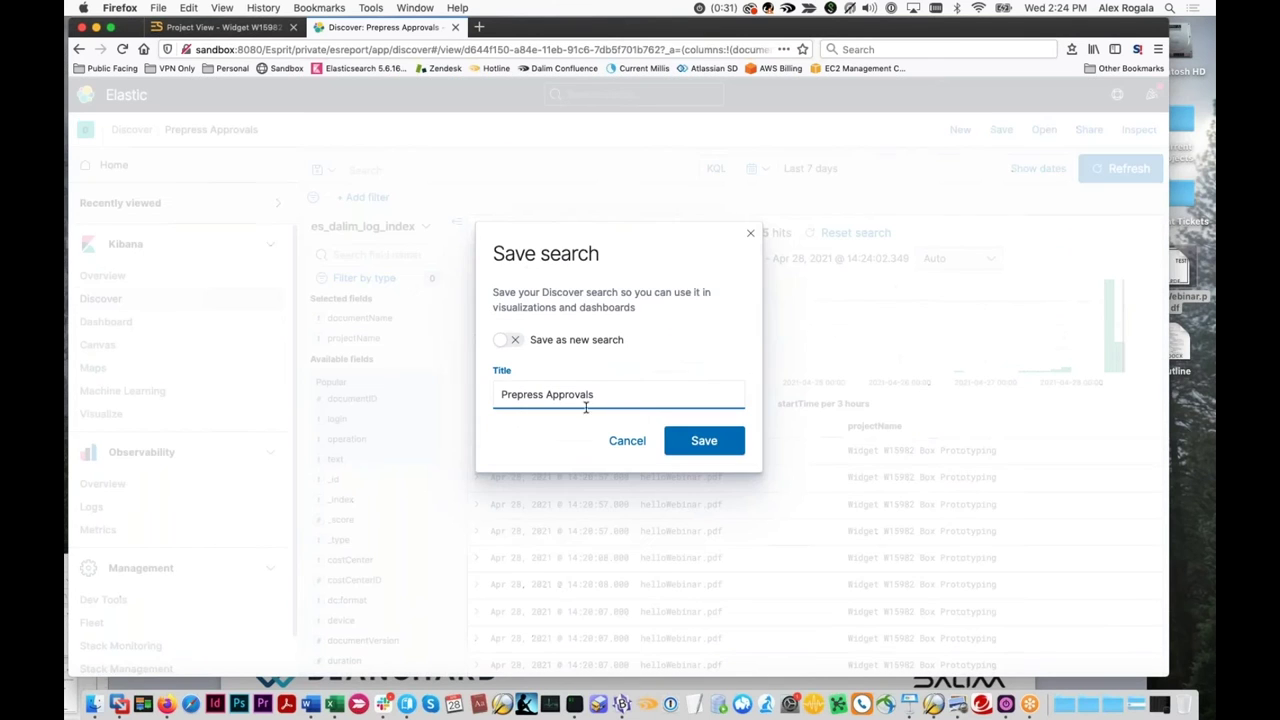
left_click(690, 442)
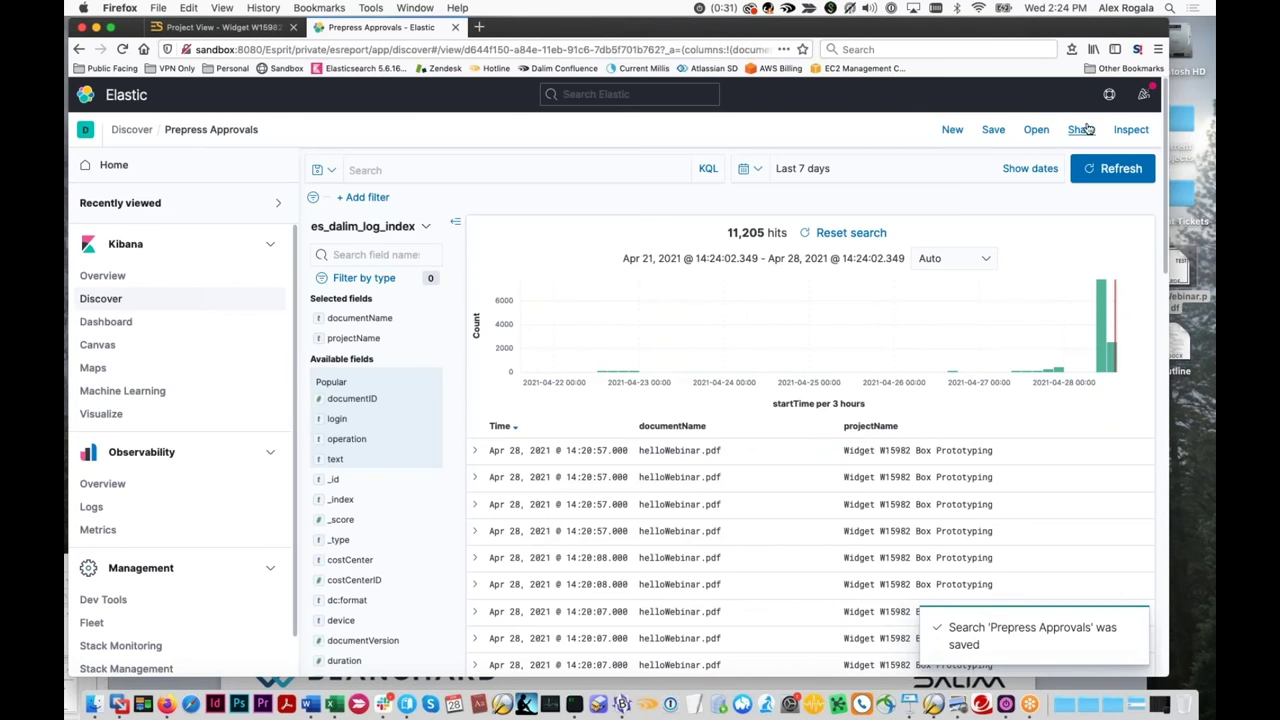
left_click(1078, 133)
left_click(1021, 226)
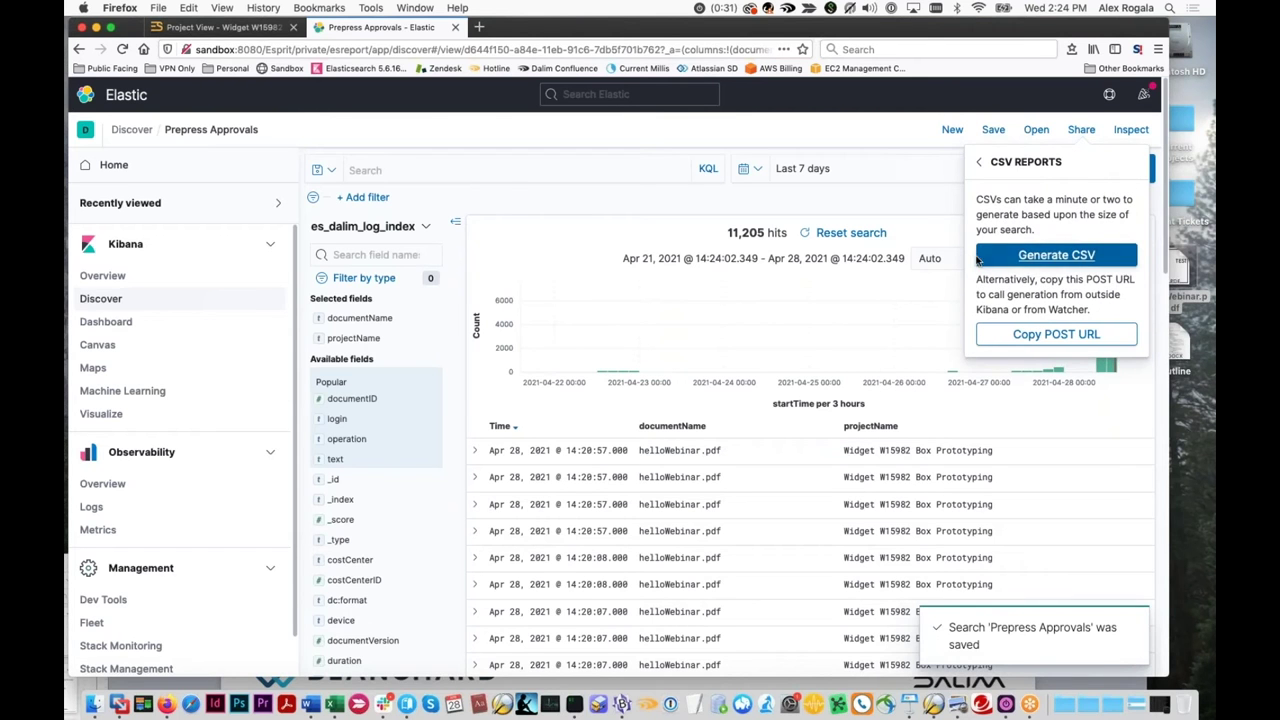
left_click(1033, 258)
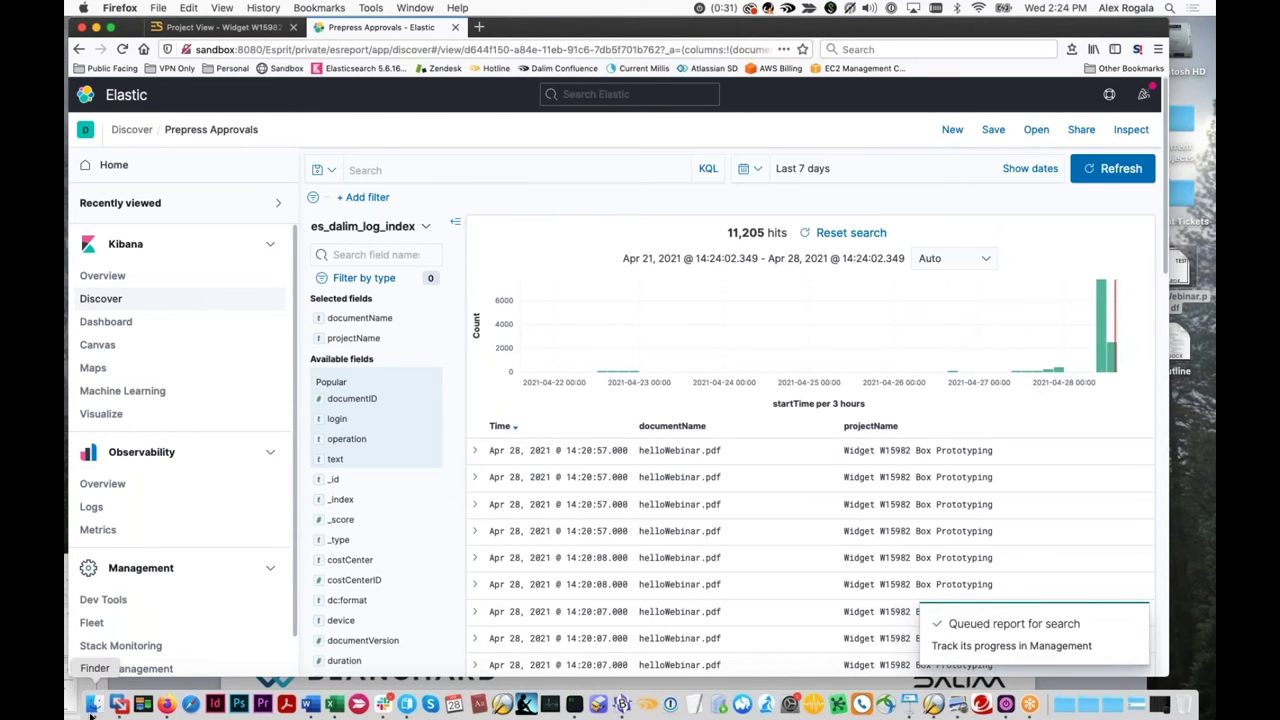
left_click(94, 704)
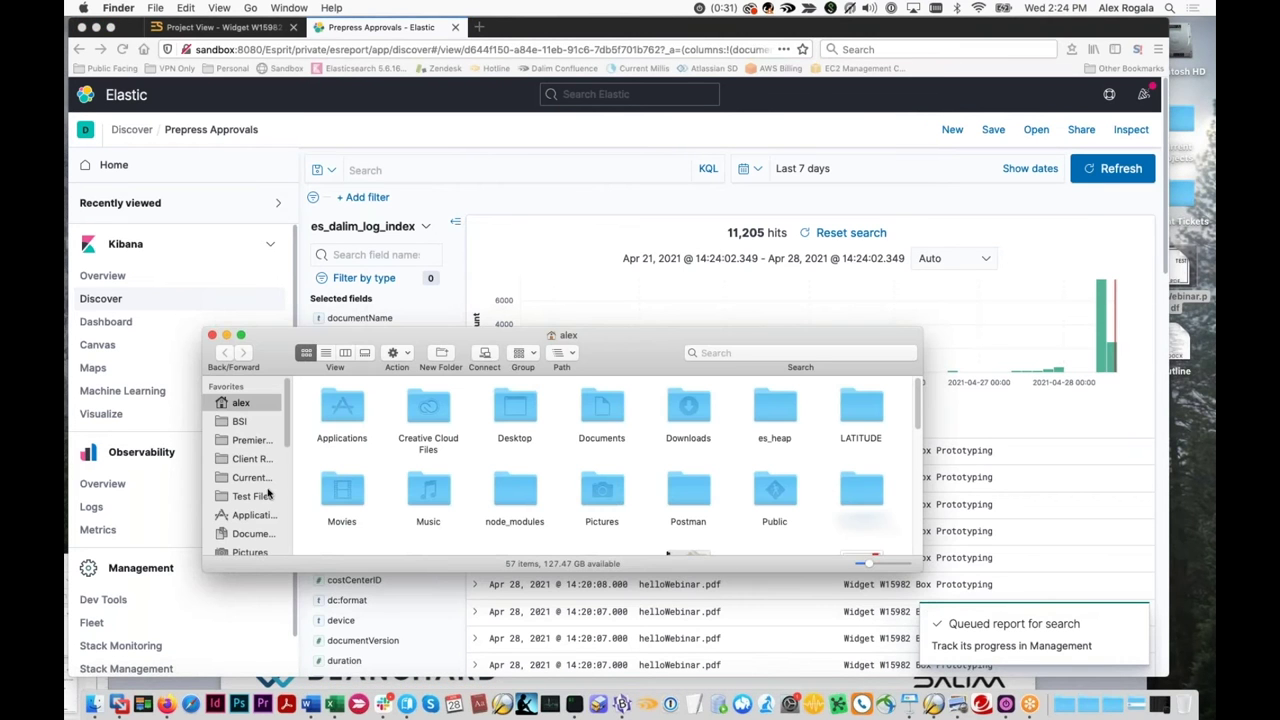
Download the finished Prepress Approvals CSV report and save it to Downloads
scroll(247, 505, "down", 2)
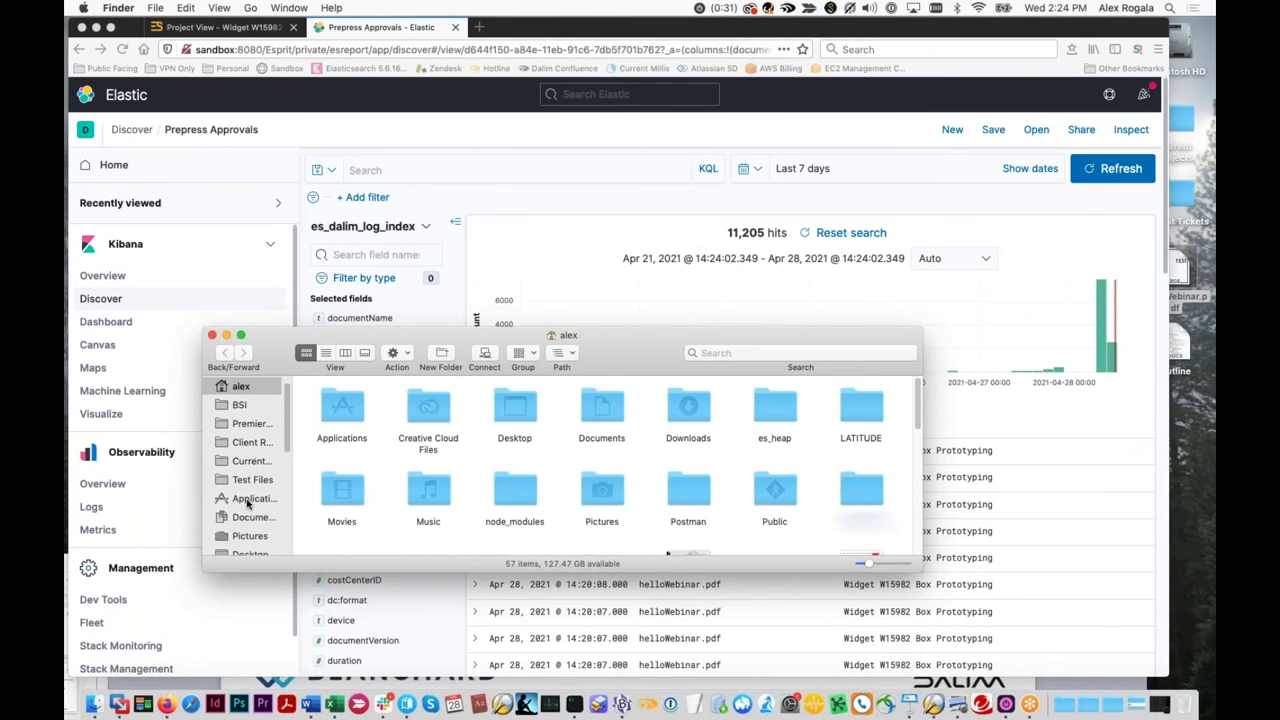
left_click(249, 553)
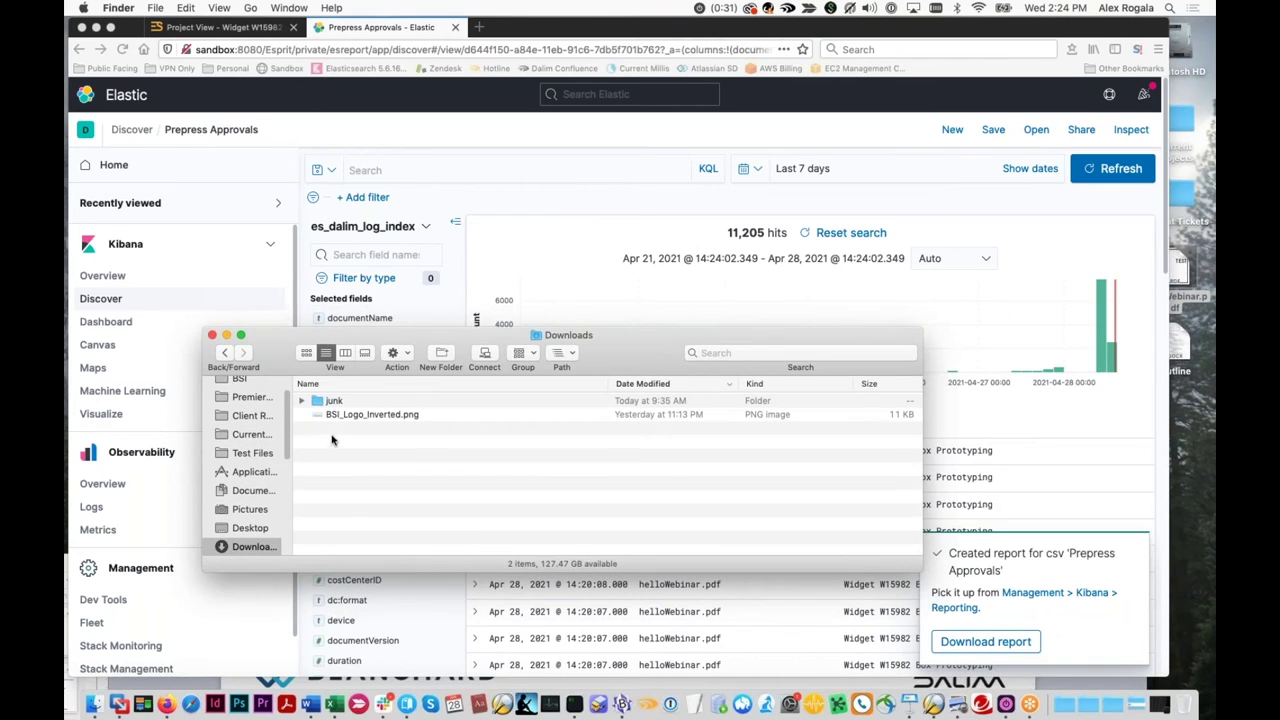
left_click(992, 643)
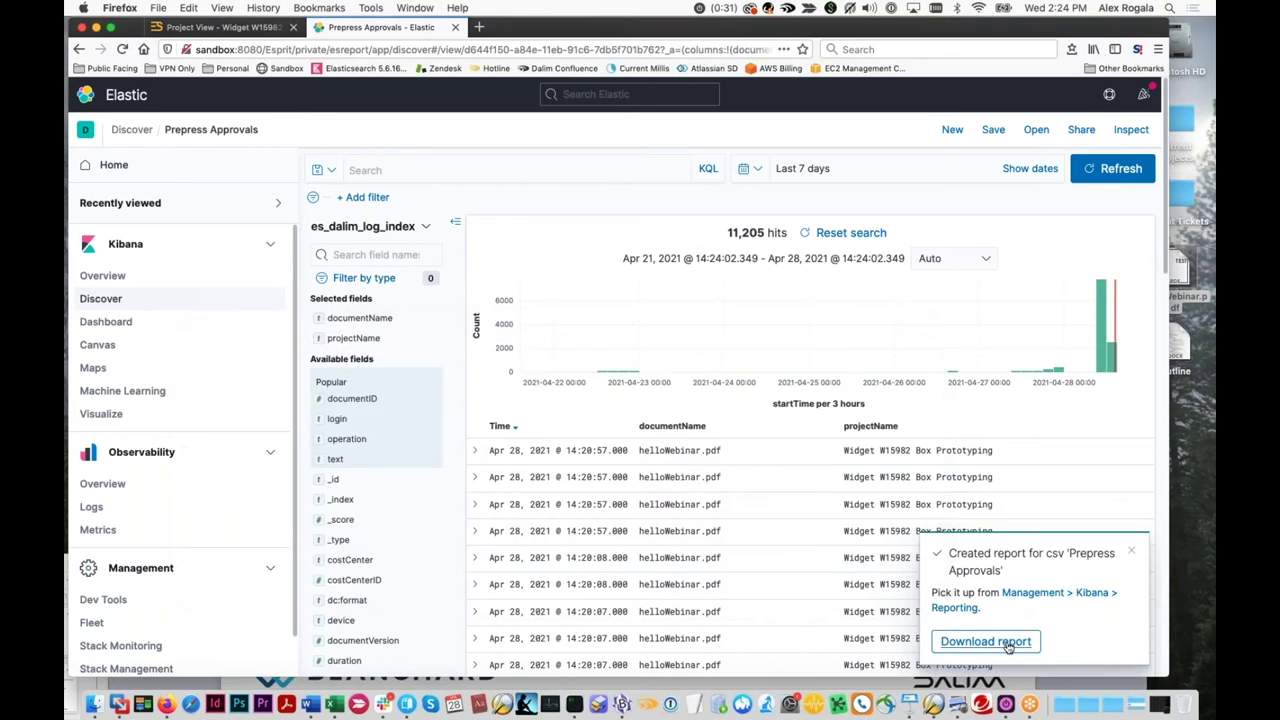
left_click(694, 171)
left_click(870, 234)
Open Prepress Approvals.csv in Excel, autofit columns A to C, then return to Kibana
left_click(91, 706)
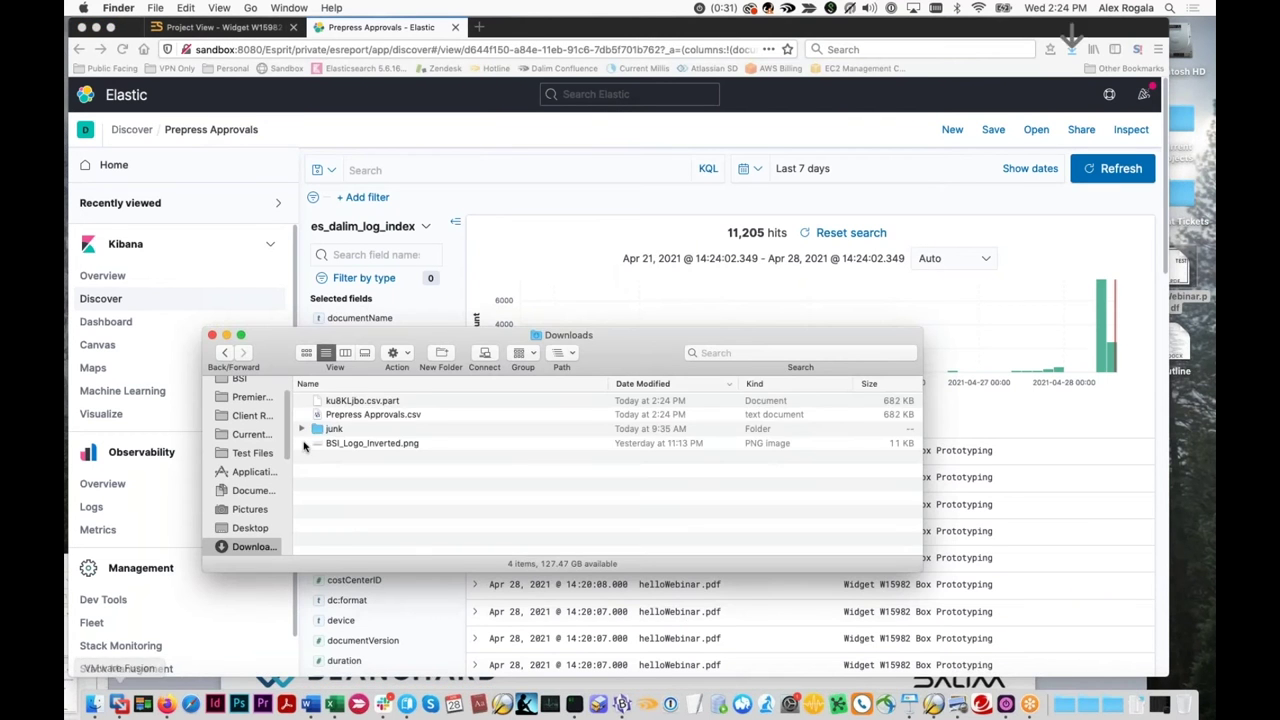
left_click_drag(367, 404, 338, 706)
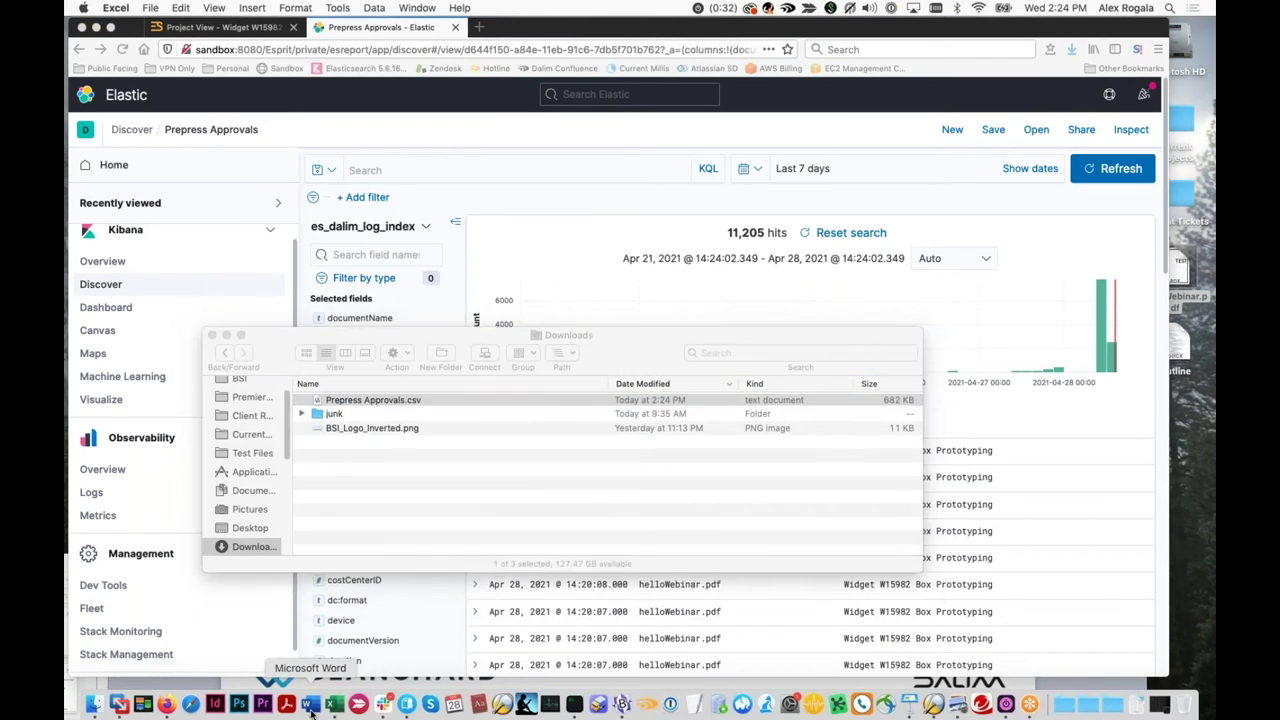
double_click(406, 259)
double_click(362, 260)
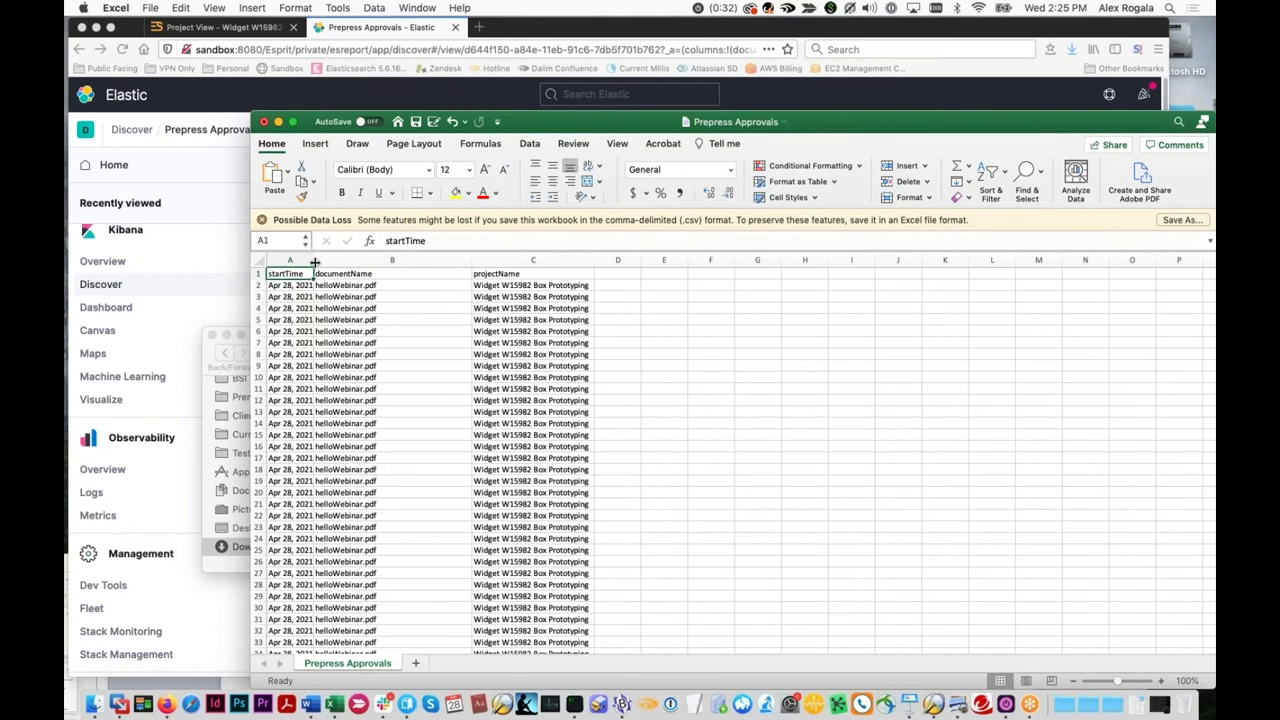
double_click(313, 260)
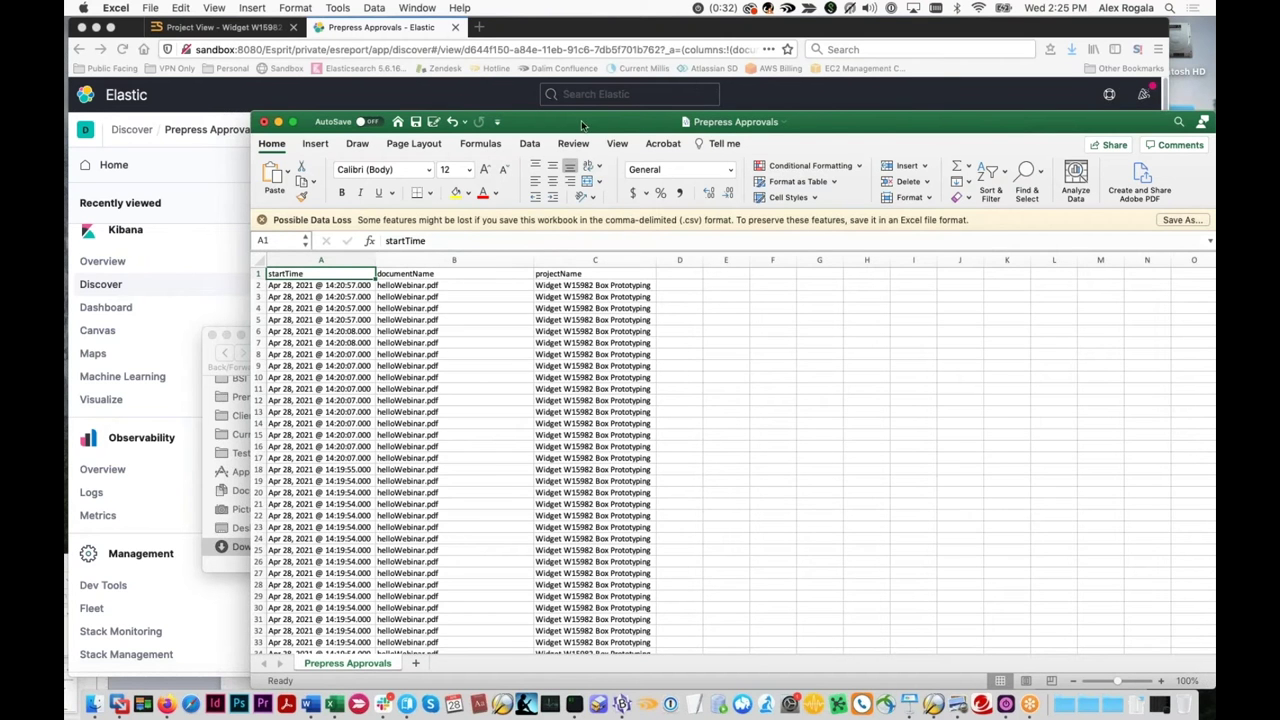
left_click_drag(620, 121, 620, 571)
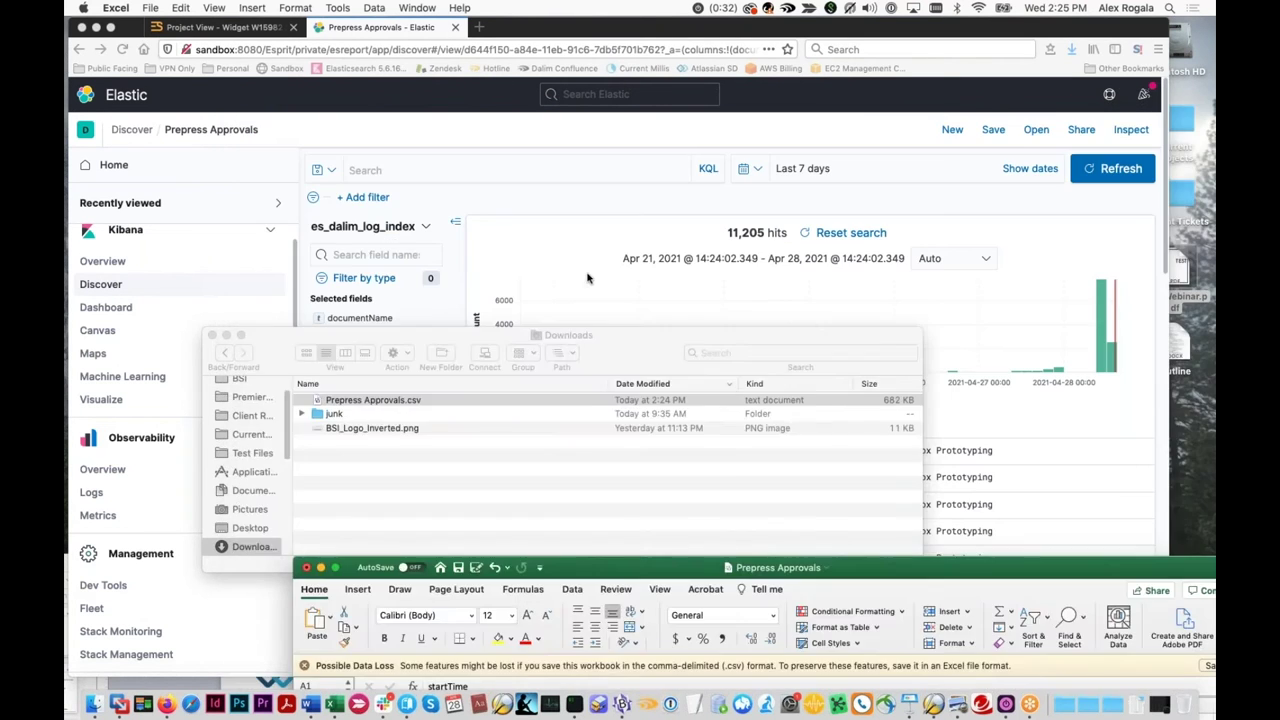
left_click(587, 280)
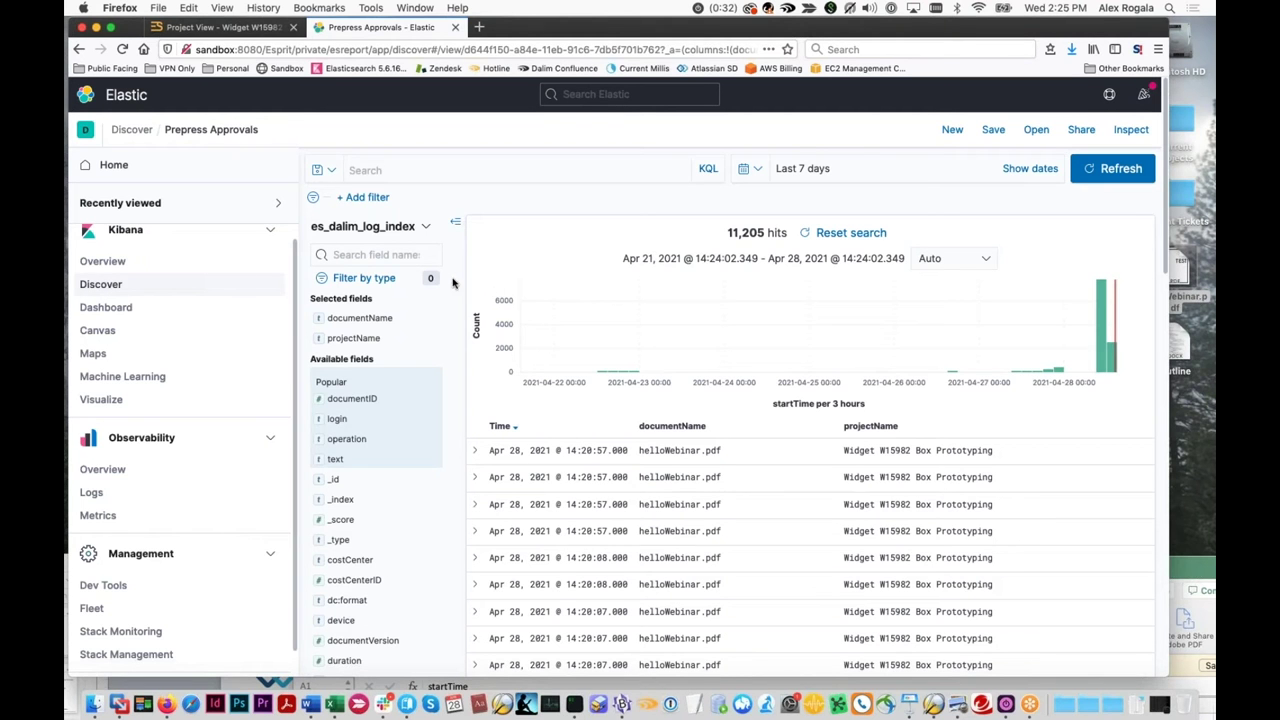
Switch to the es_dalim_object_index pattern and expand the first result
left_click(376, 228)
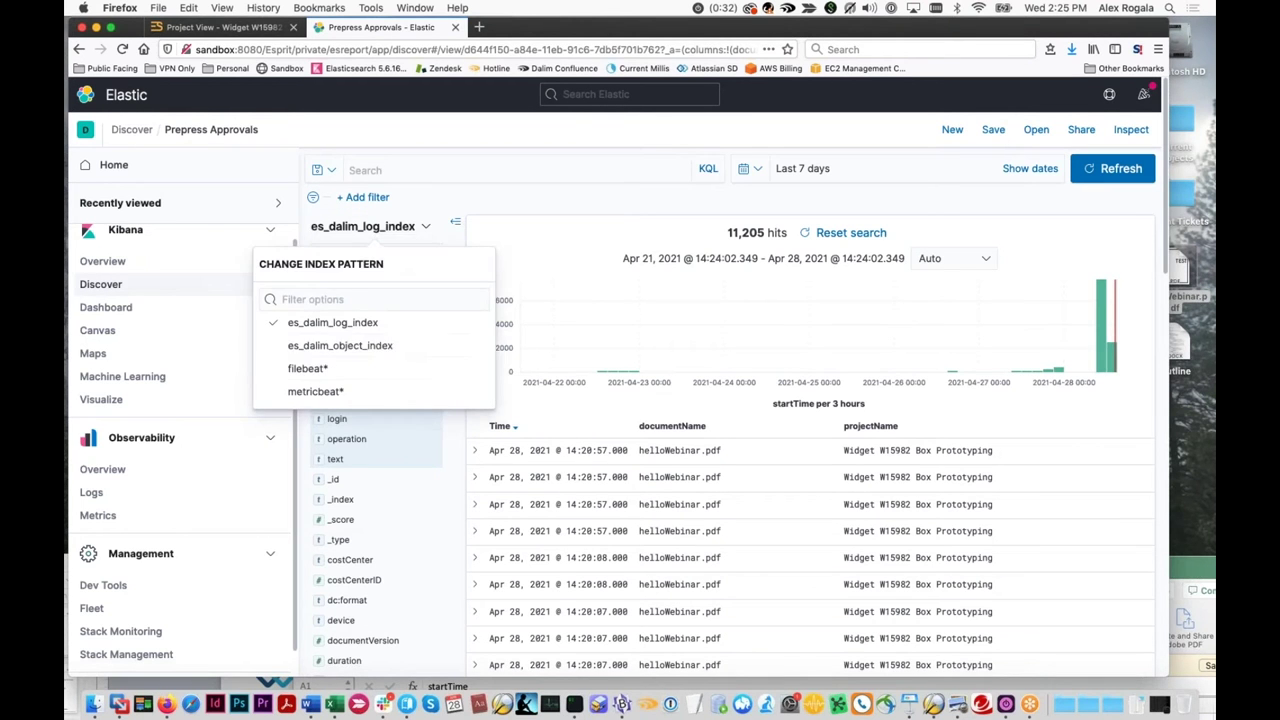
left_click(350, 345)
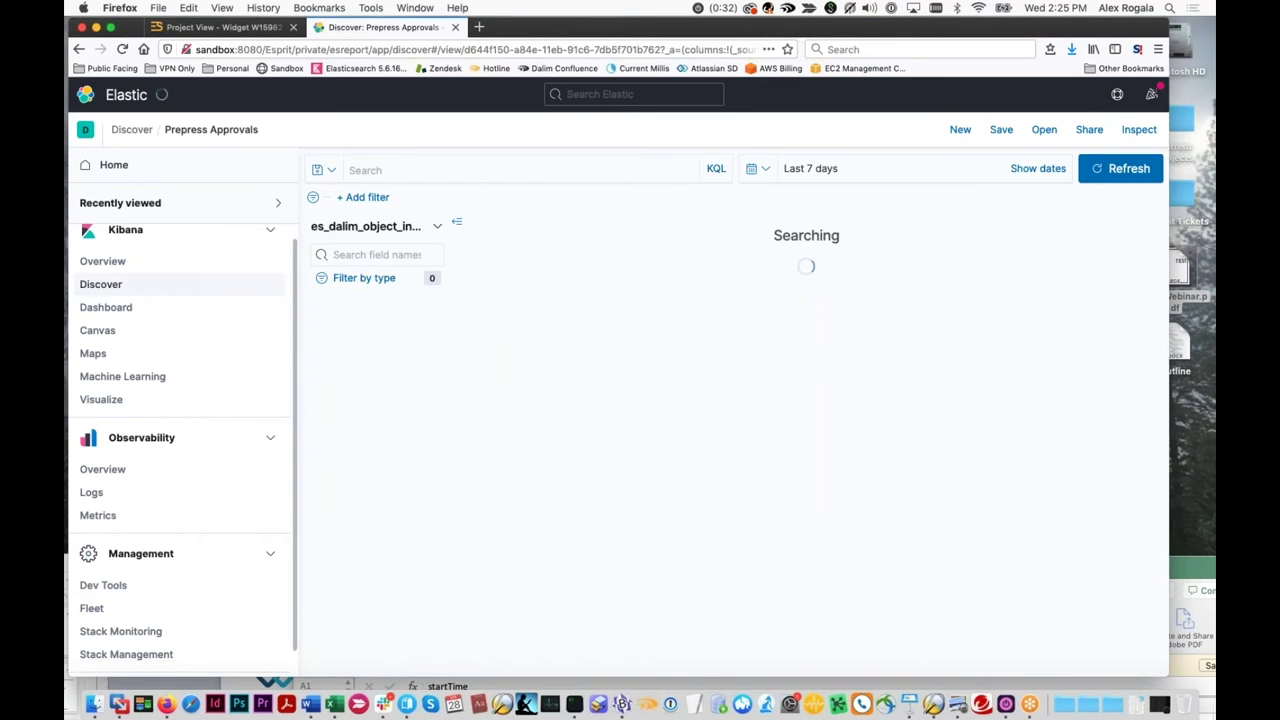
scroll(489, 387, "down", 1)
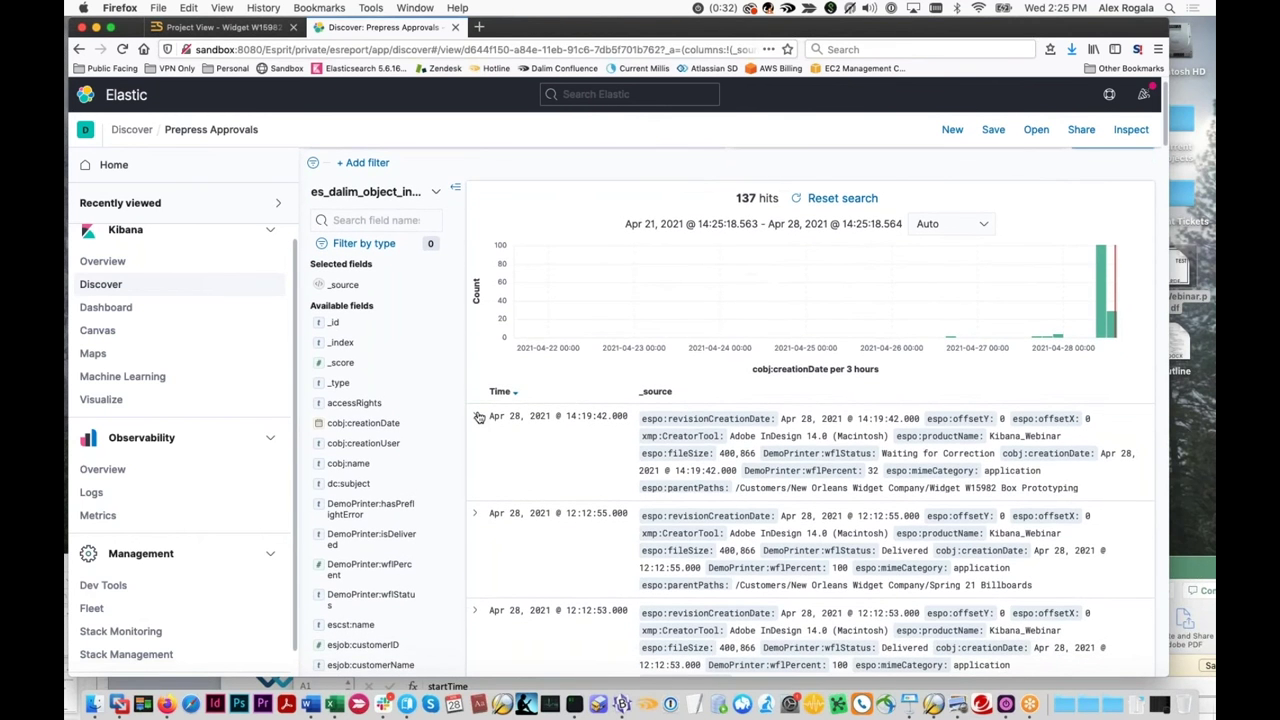
left_click(477, 416)
scroll(480, 405, "down", 10)
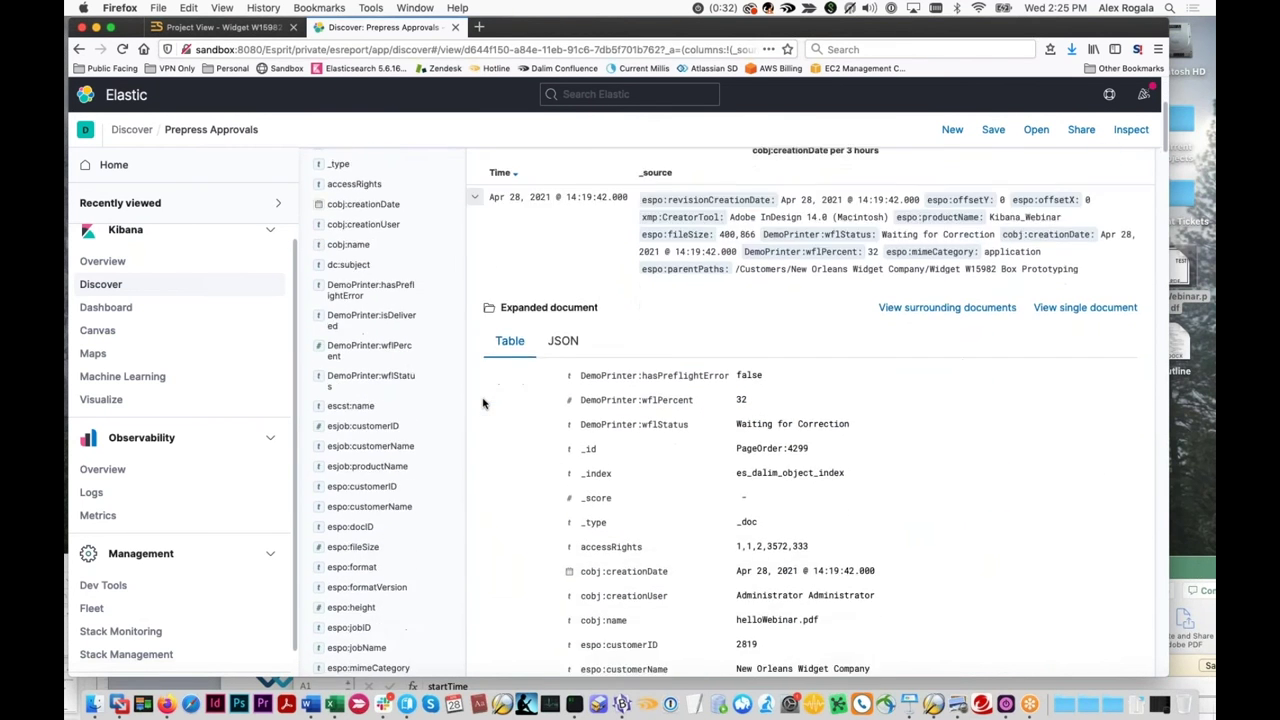
scroll(481, 401, "down", 2)
scroll(540, 397, "up", 5)
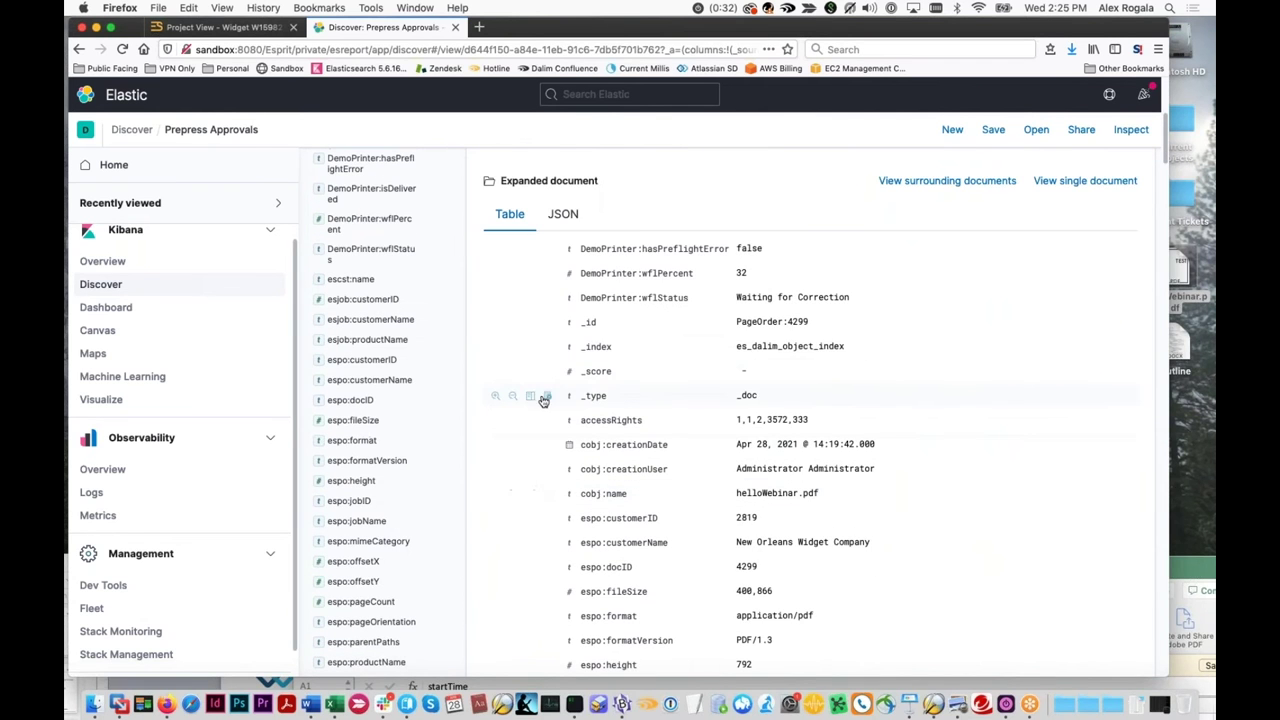
scroll(740, 370, "down", 4)
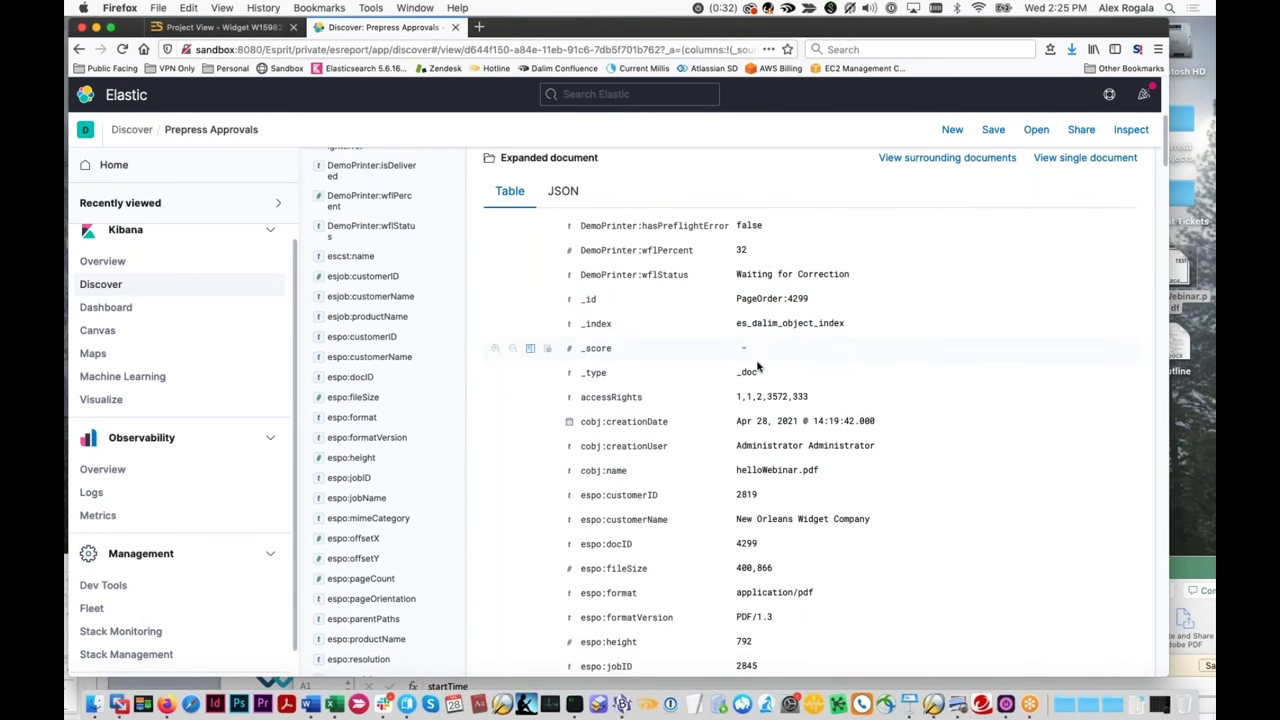
Compare with the ES project view, then review the helloWebinar.pdf field values
left_click(252, 28)
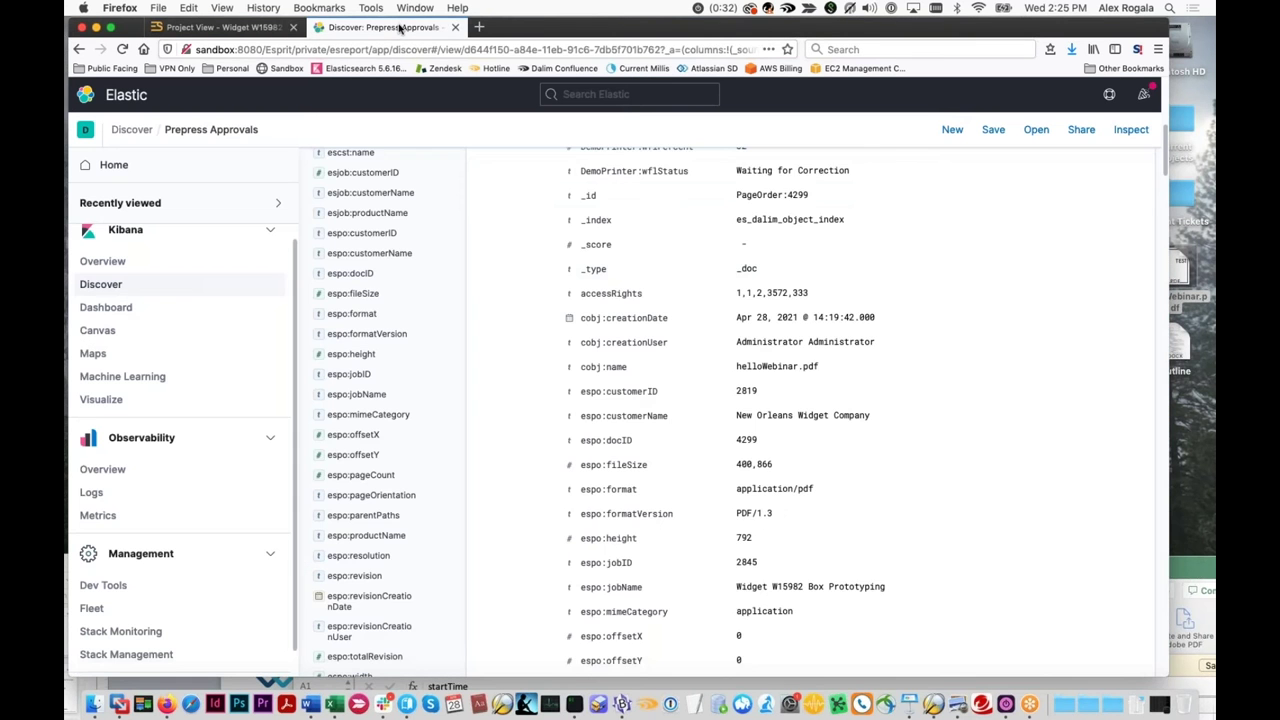
left_click(396, 28)
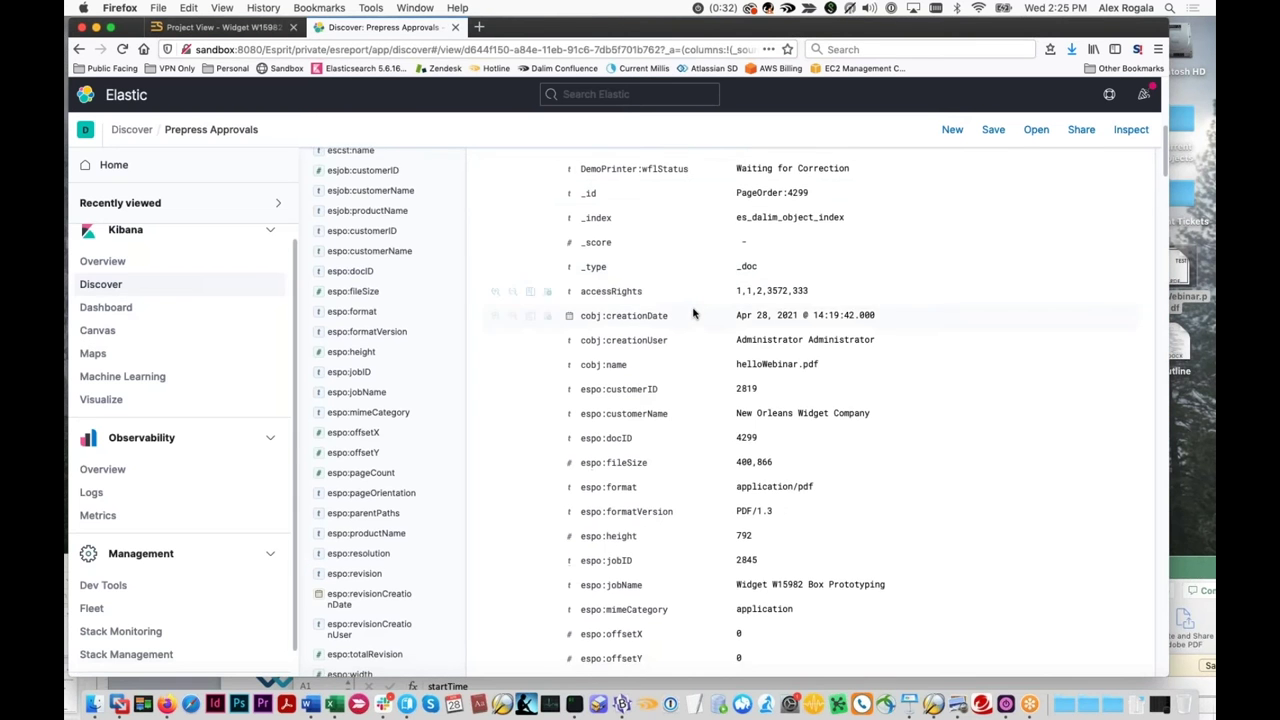
scroll(691, 313, "up", 5)
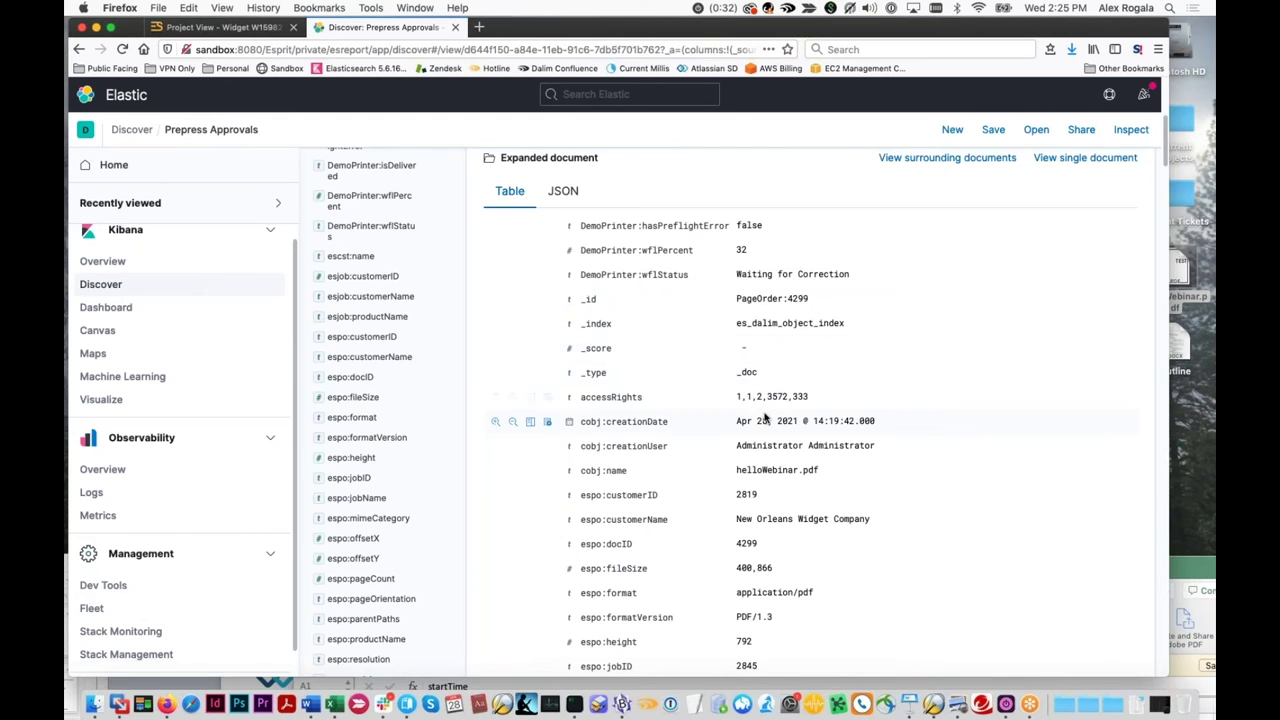
scroll(760, 413, "down", 4)
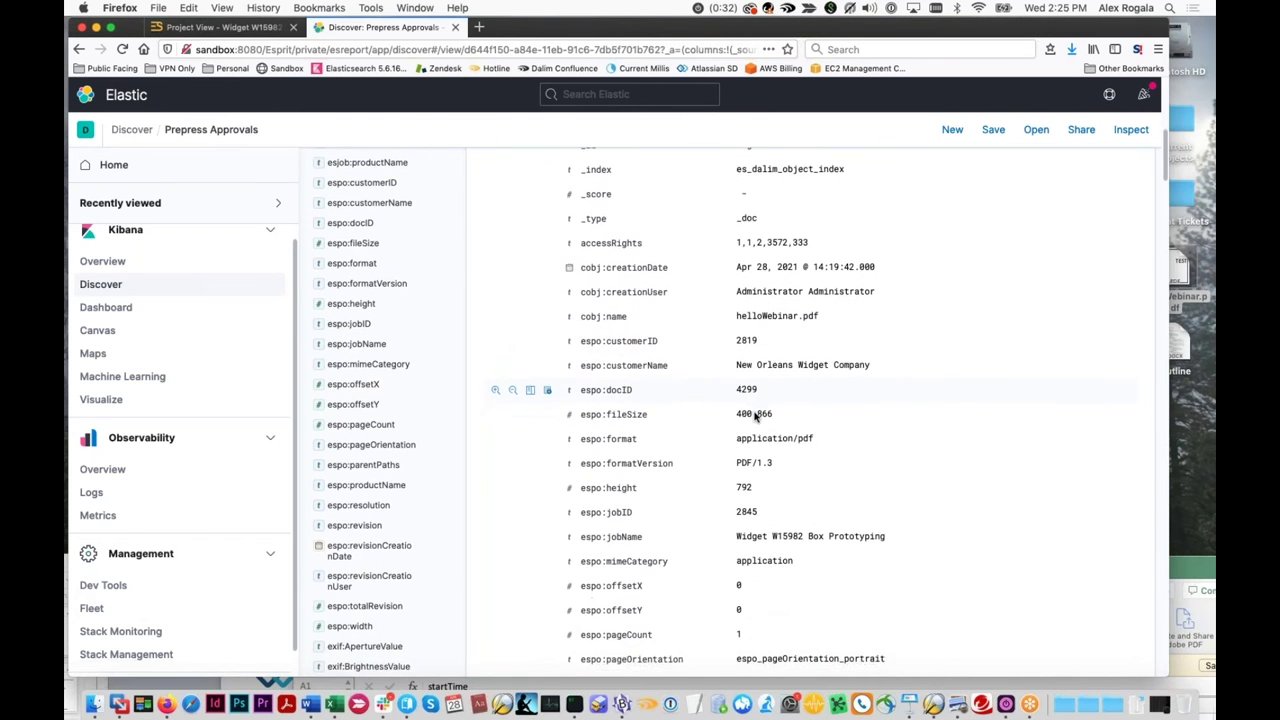
scroll(752, 412, "down", 4)
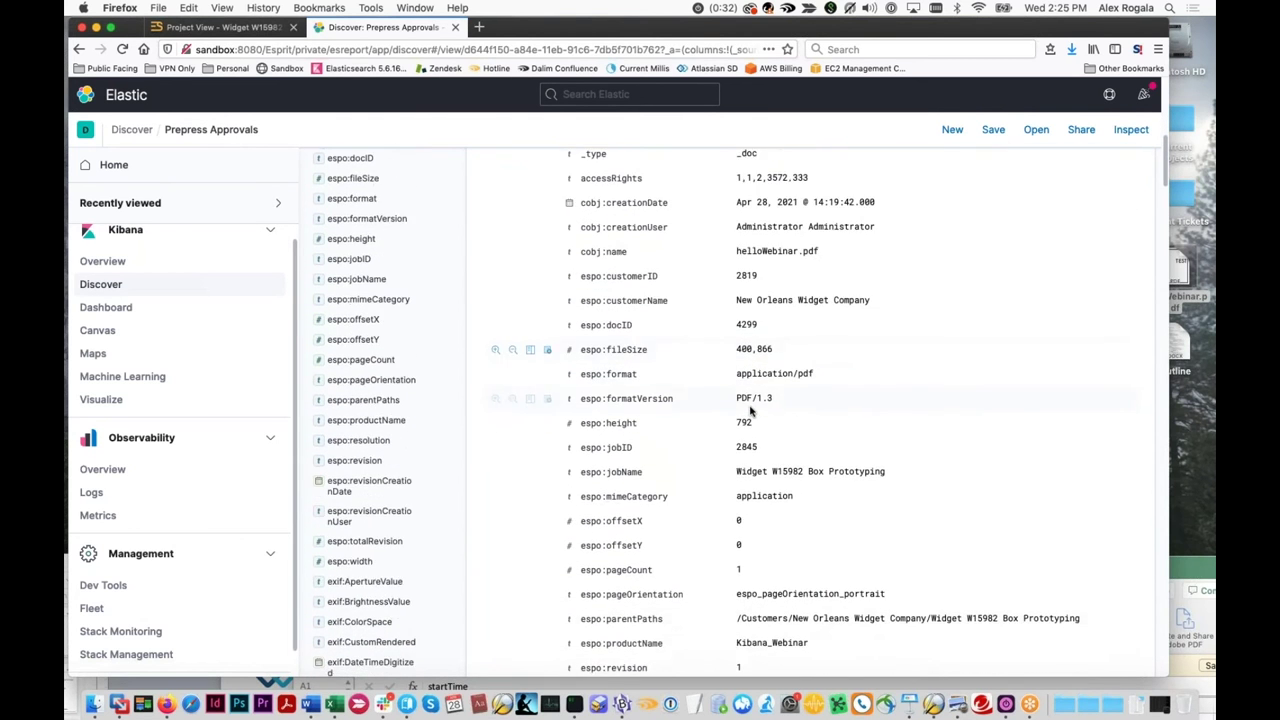
scroll(747, 407, "down", 12)
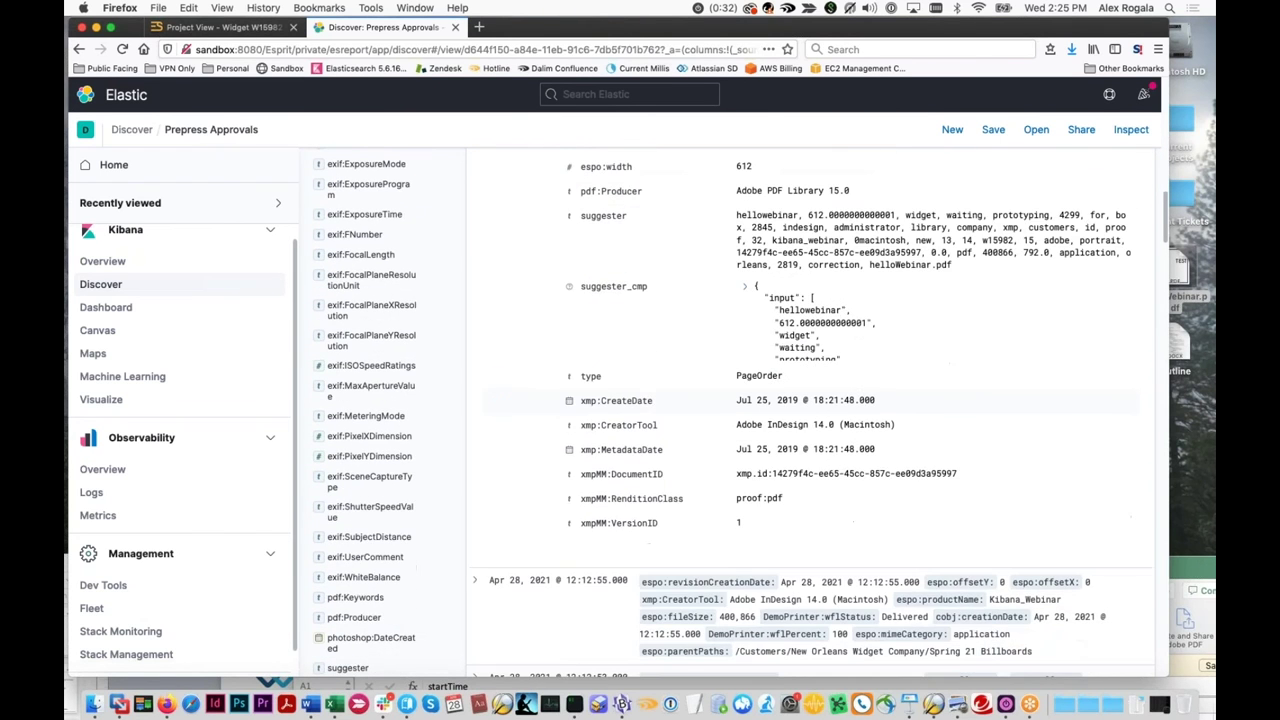
scroll(645, 400, "up", 5)
scroll(645, 405, "up", 9)
scroll(647, 410, "down", 7)
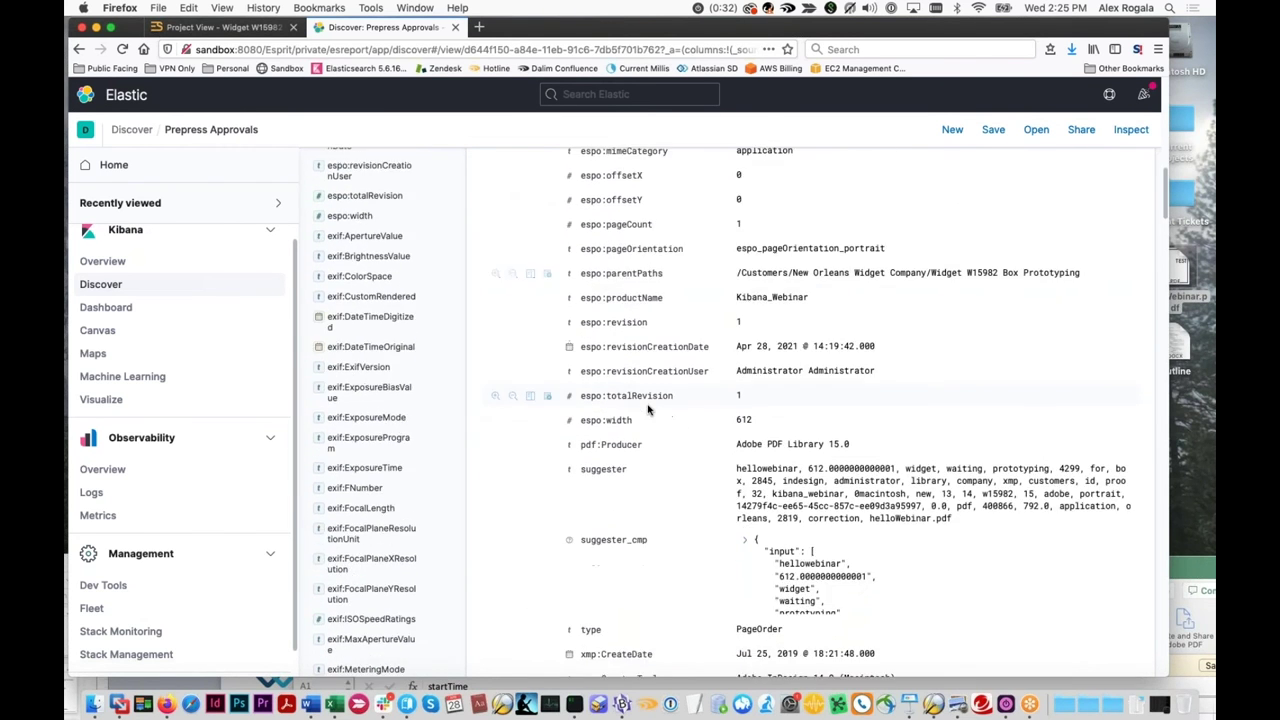
scroll(647, 410, "down", 4)
scroll(648, 412, "down", 3)
scroll(648, 415, "up", 18)
scroll(686, 320, "up", 5)
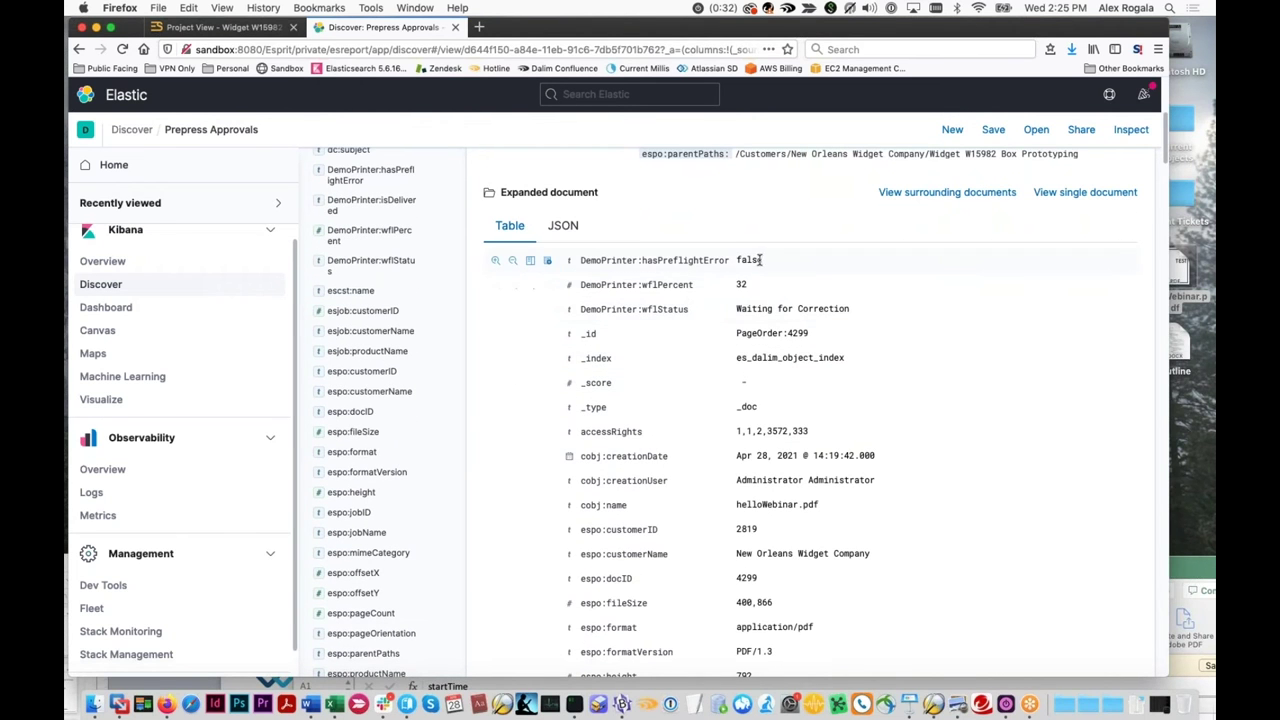
Select the hasPreflightError value false and review the remaining fields
left_click_drag(770, 262, 735, 262)
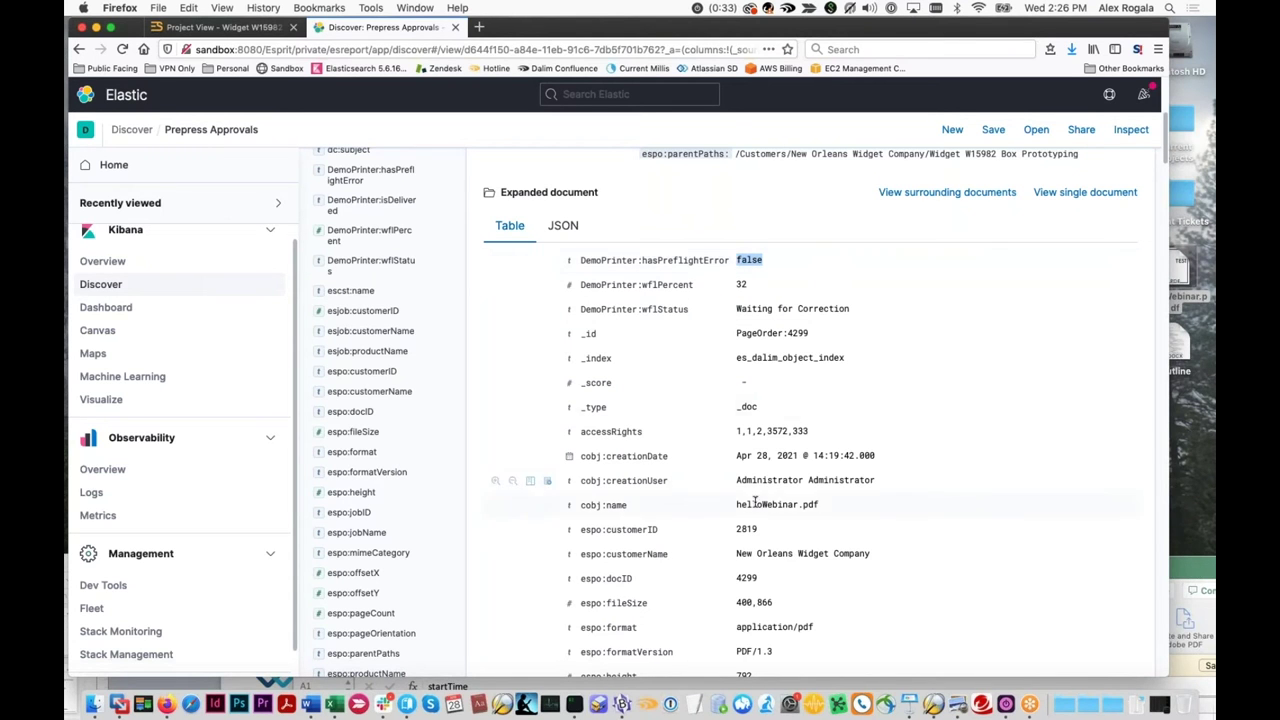
scroll(727, 258, "down", 3)
scroll(590, 265, "up", 5)
scroll(600, 400, "down", 5)
scroll(650, 495, "down", 3)
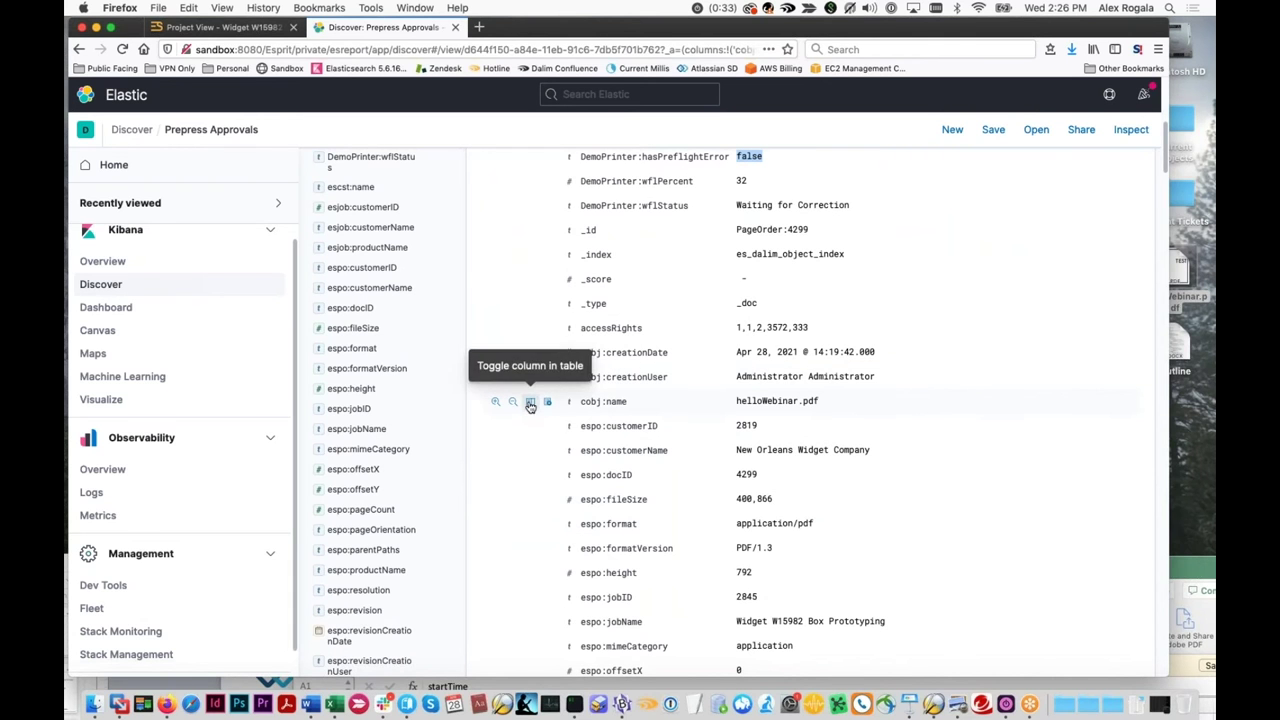
Add cobj:name and type as columns in the Discover results table
left_click(530, 404)
left_click(472, 168)
left_click(470, 168)
left_click(470, 168)
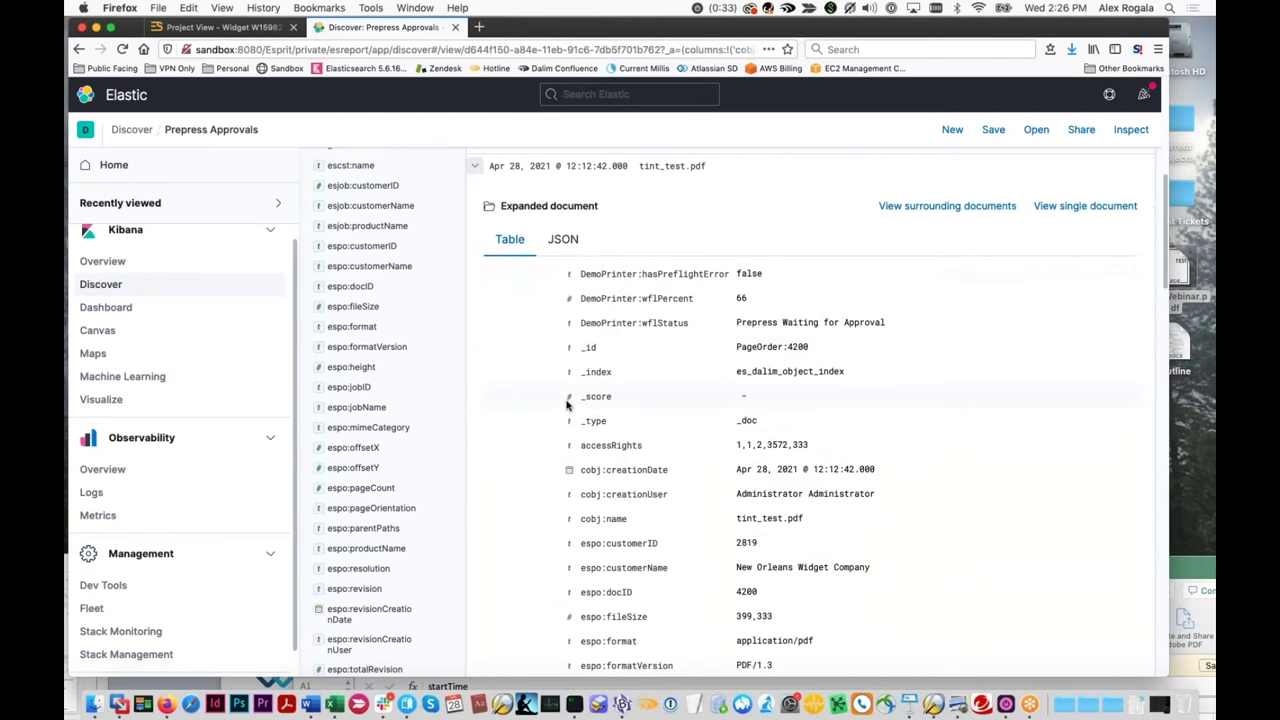
scroll(543, 485, "down", 8)
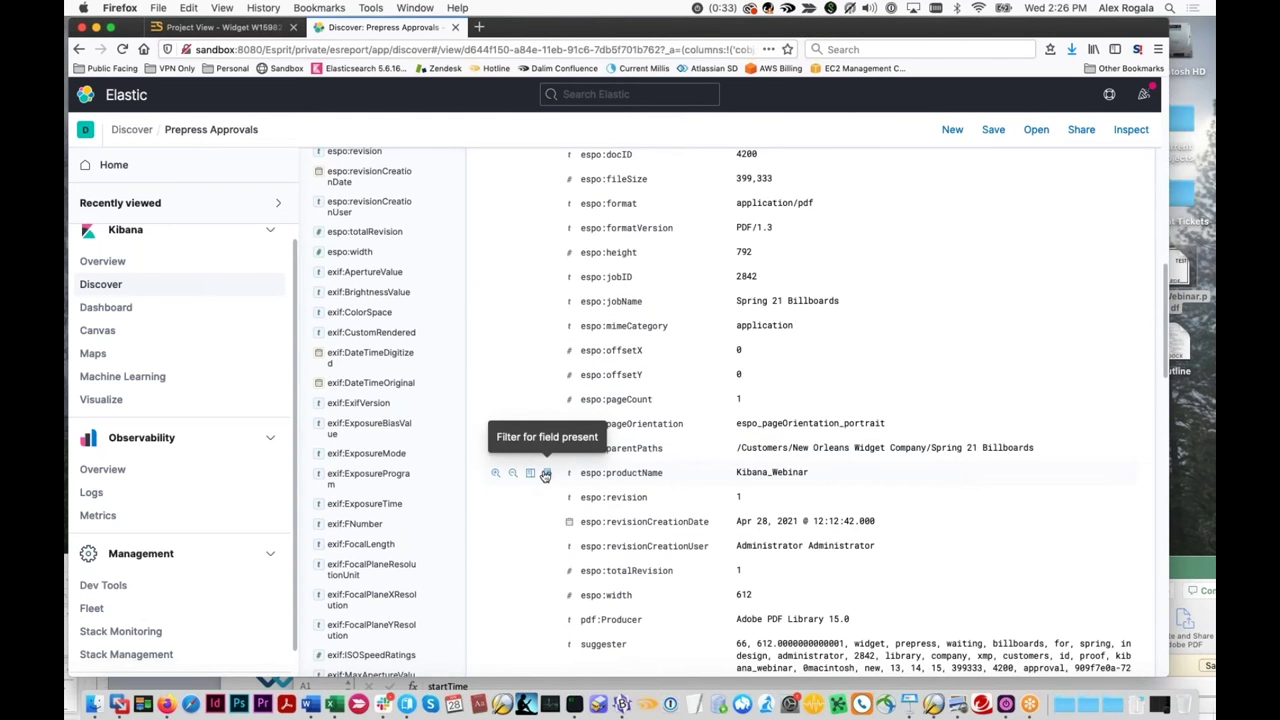
scroll(543, 485, "up", 5)
scroll(552, 455, "up", 3)
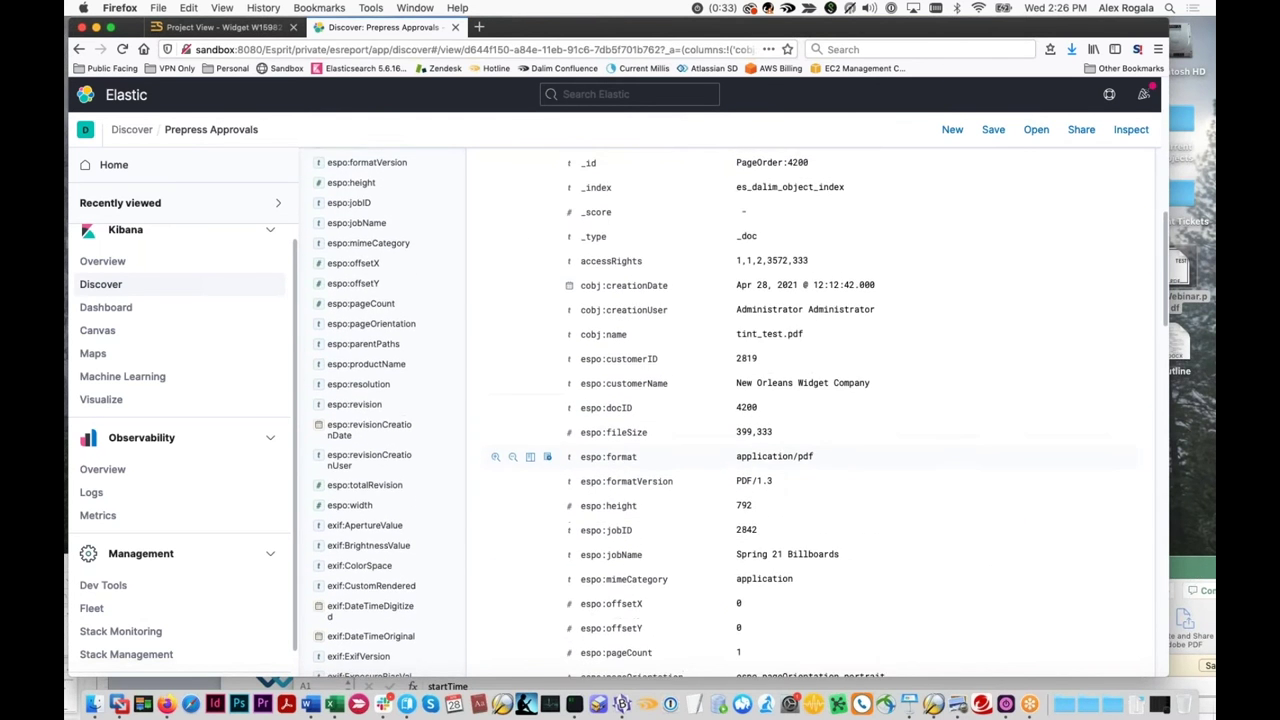
scroll(563, 422, "down", 4)
scroll(563, 422, "down", 10)
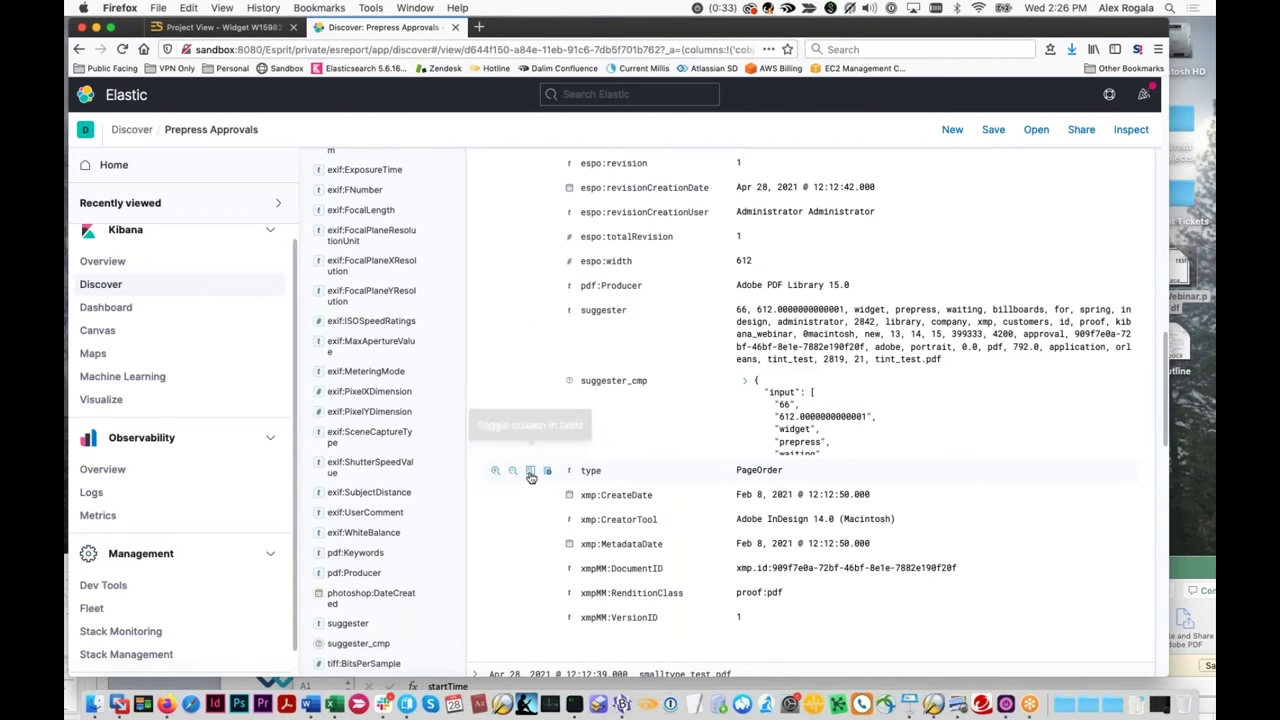
left_click(530, 472)
scroll(531, 476, "up", 15)
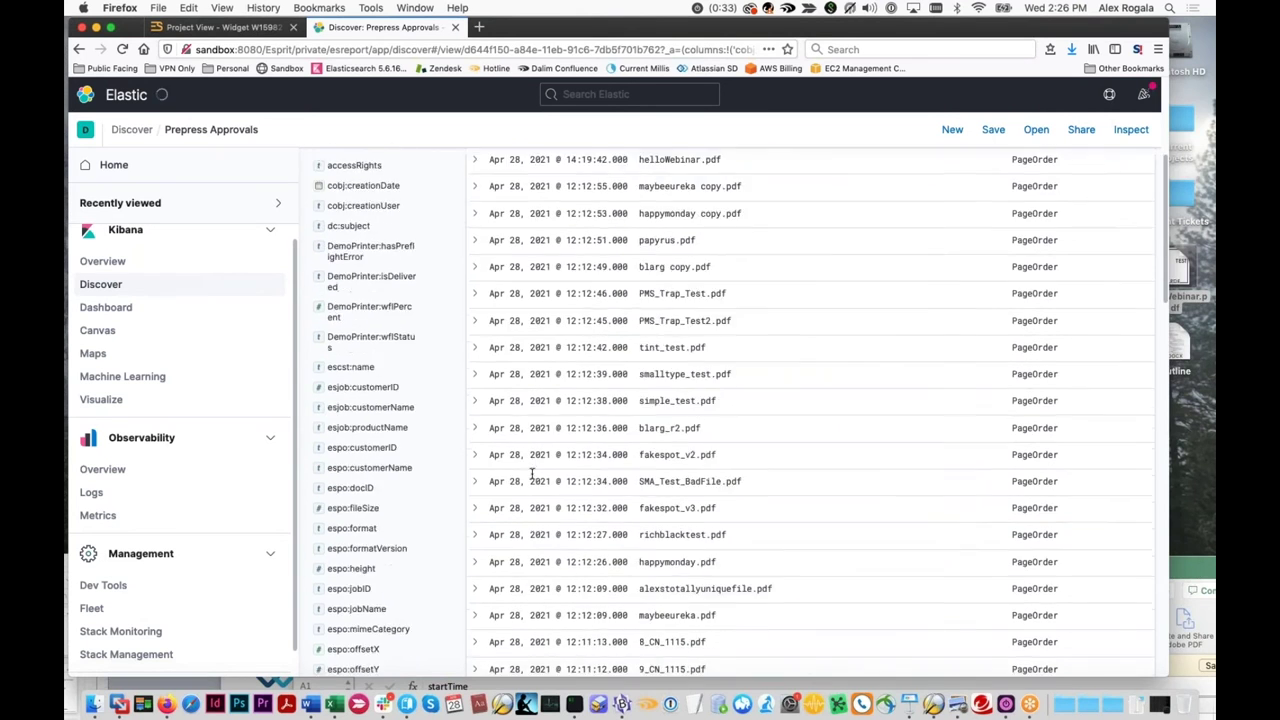
Replace the query with type:"Job" and run it, returning 9 hits
left_click(513, 172)
type("objectN")
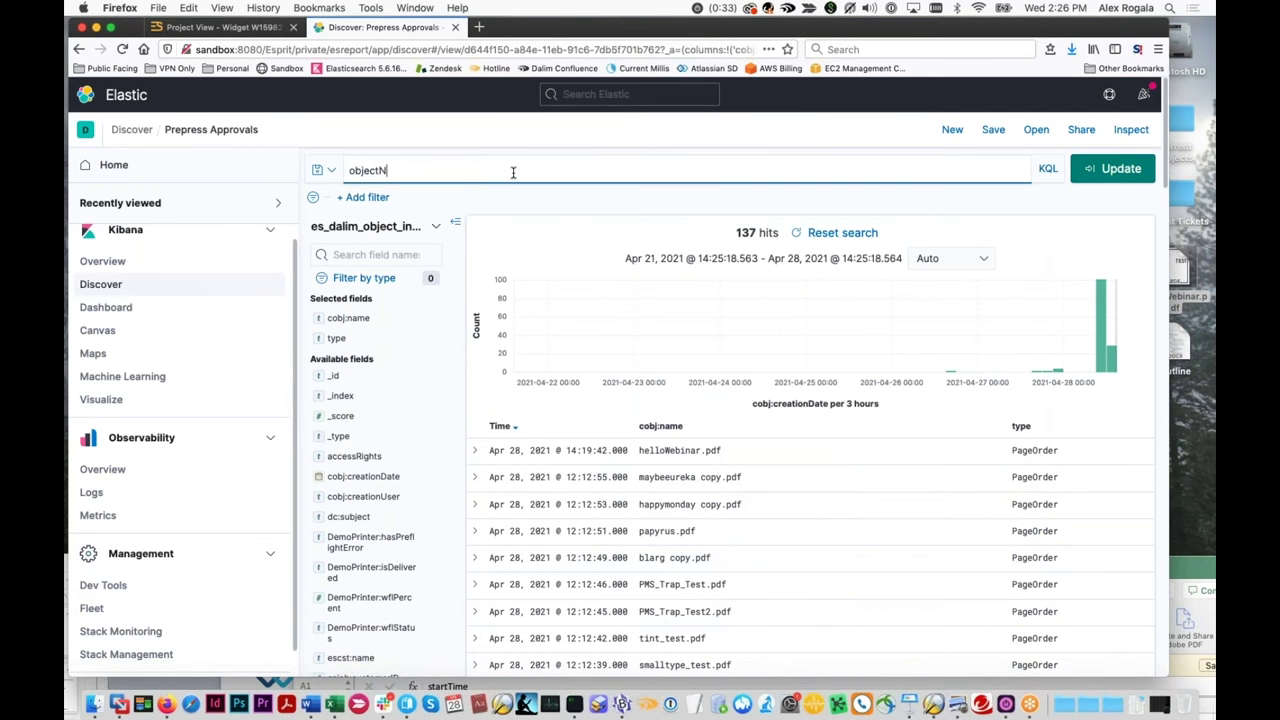
type("ame")
key("super+a")
key("BackSpace")
type("type:")
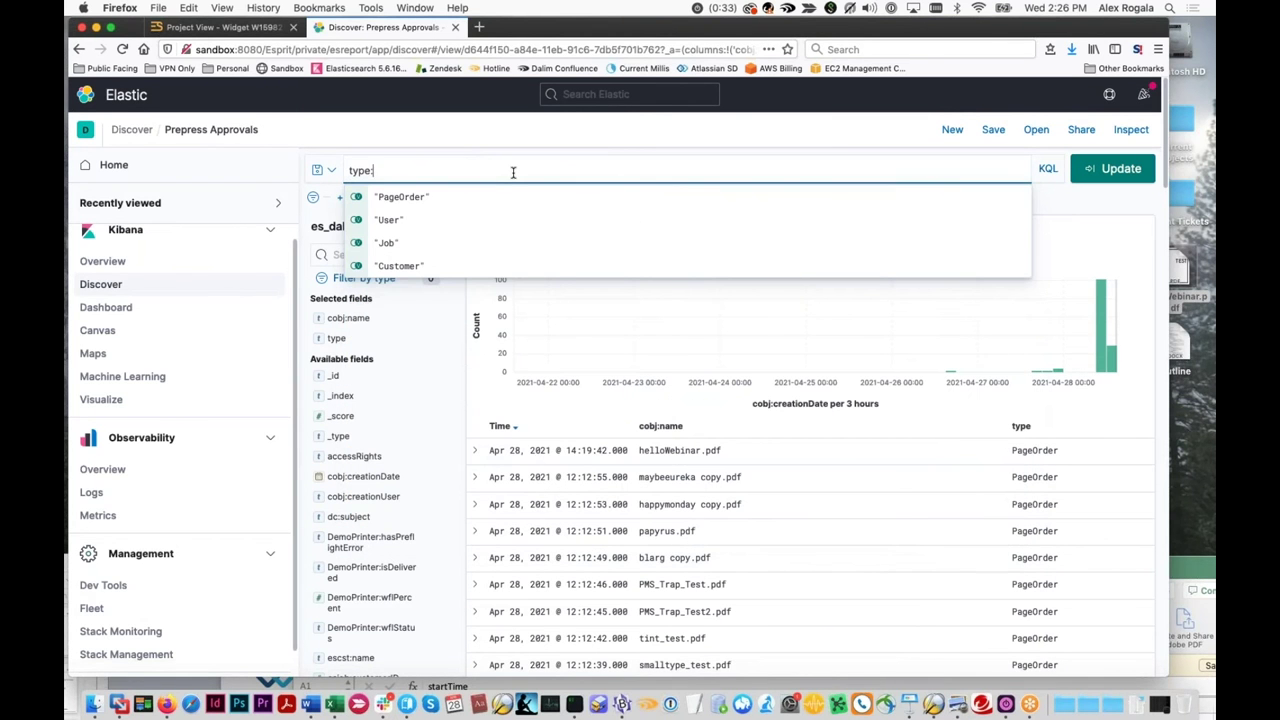
left_click(408, 246)
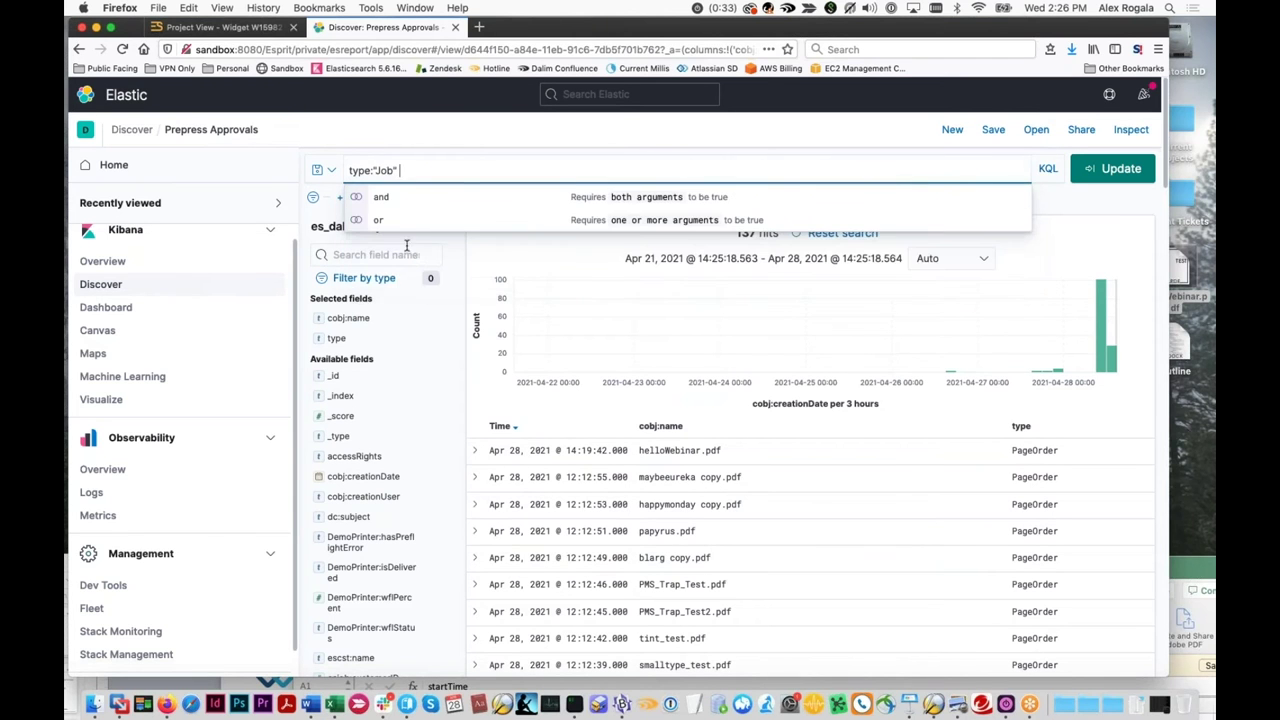
left_click(1085, 177)
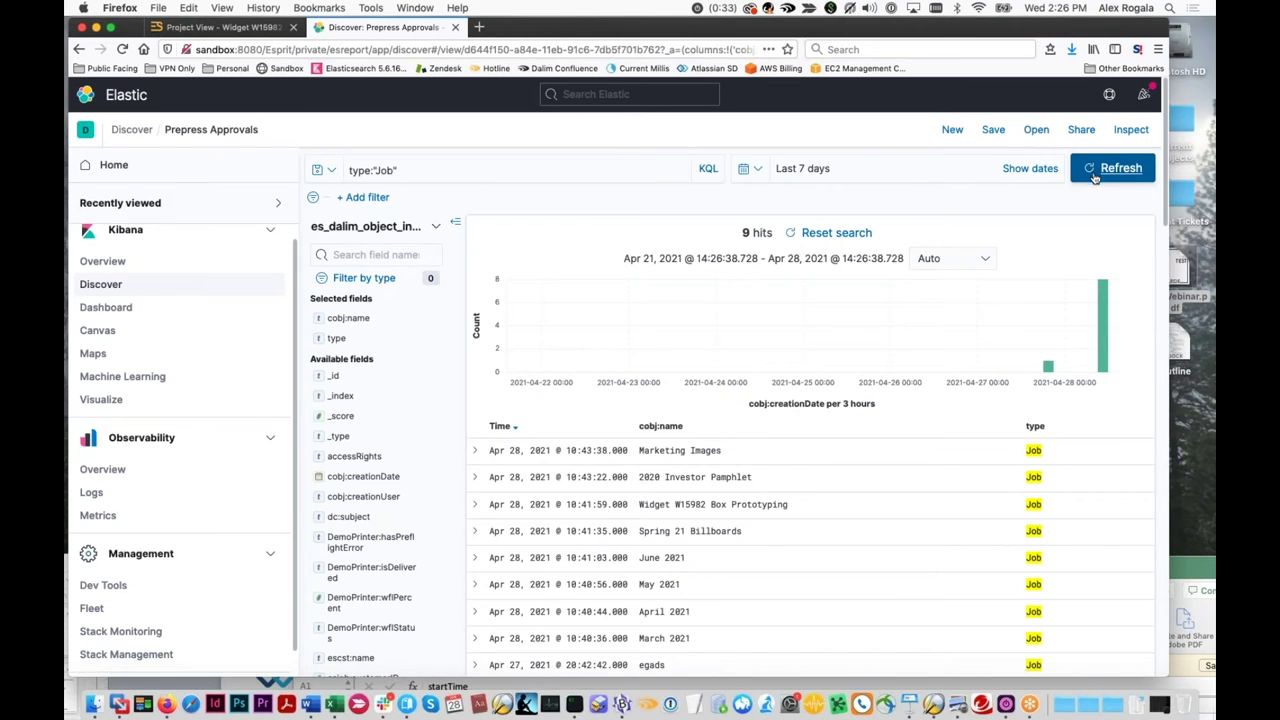
scroll(720, 500, "down", 3)
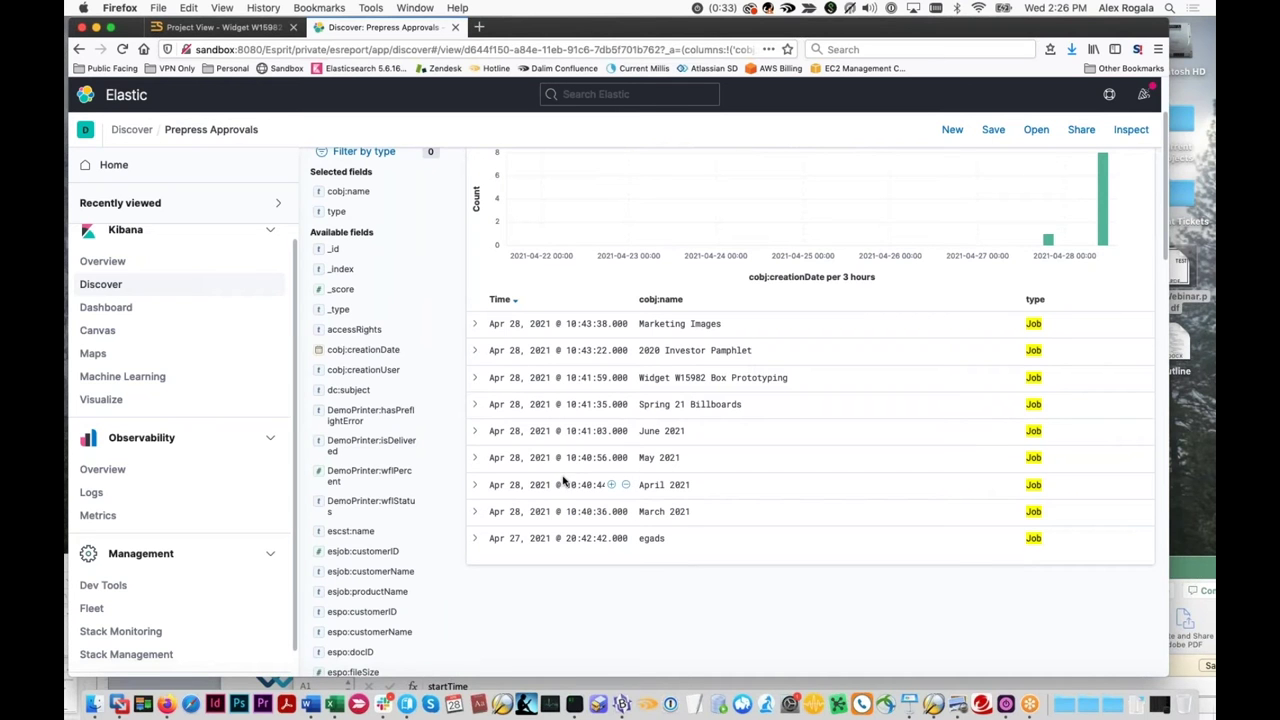
scroll(537, 457, "up", 2)
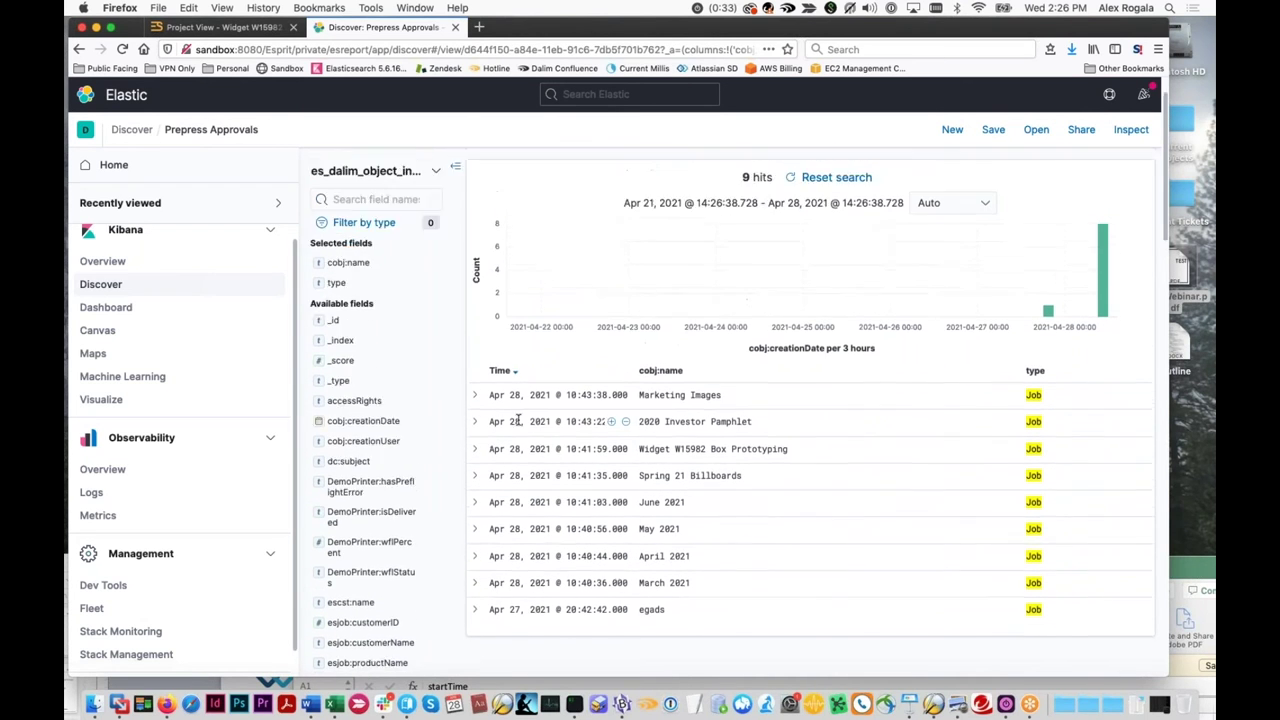
scroll(518, 420, "up", 1)
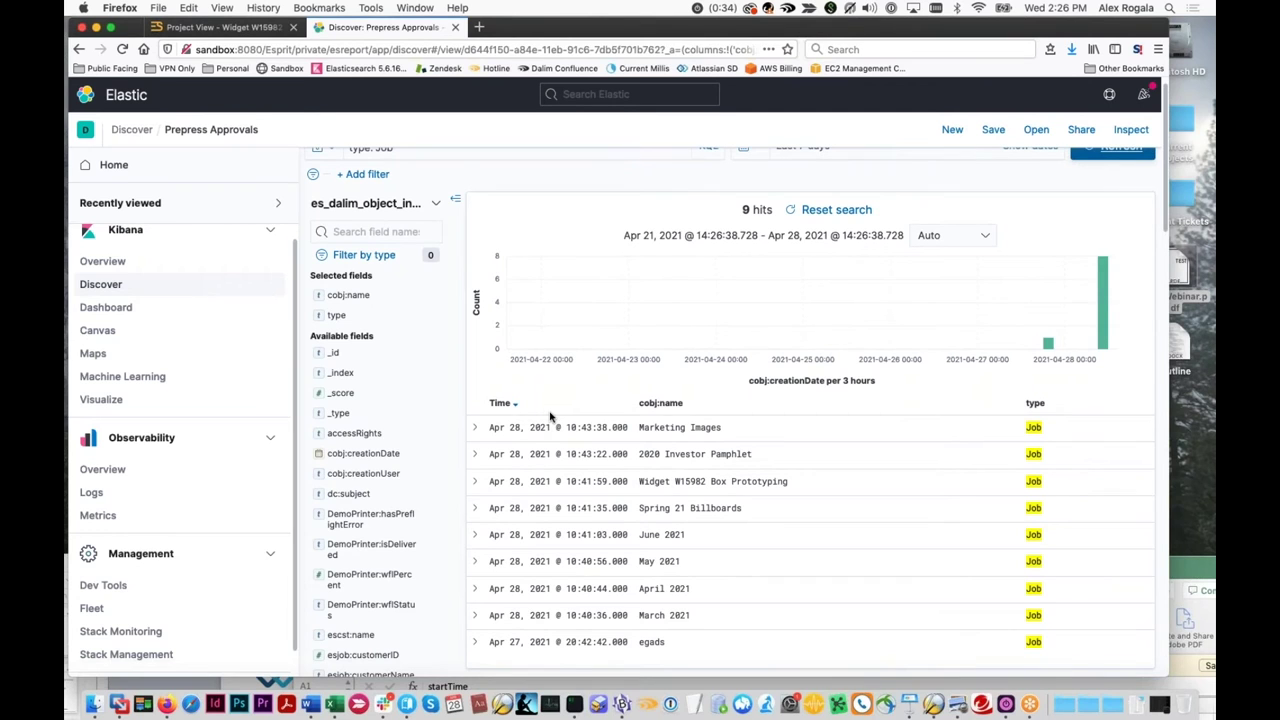
Check the index pattern list, then switch back to the Keynote webinar slides
left_click(436, 204)
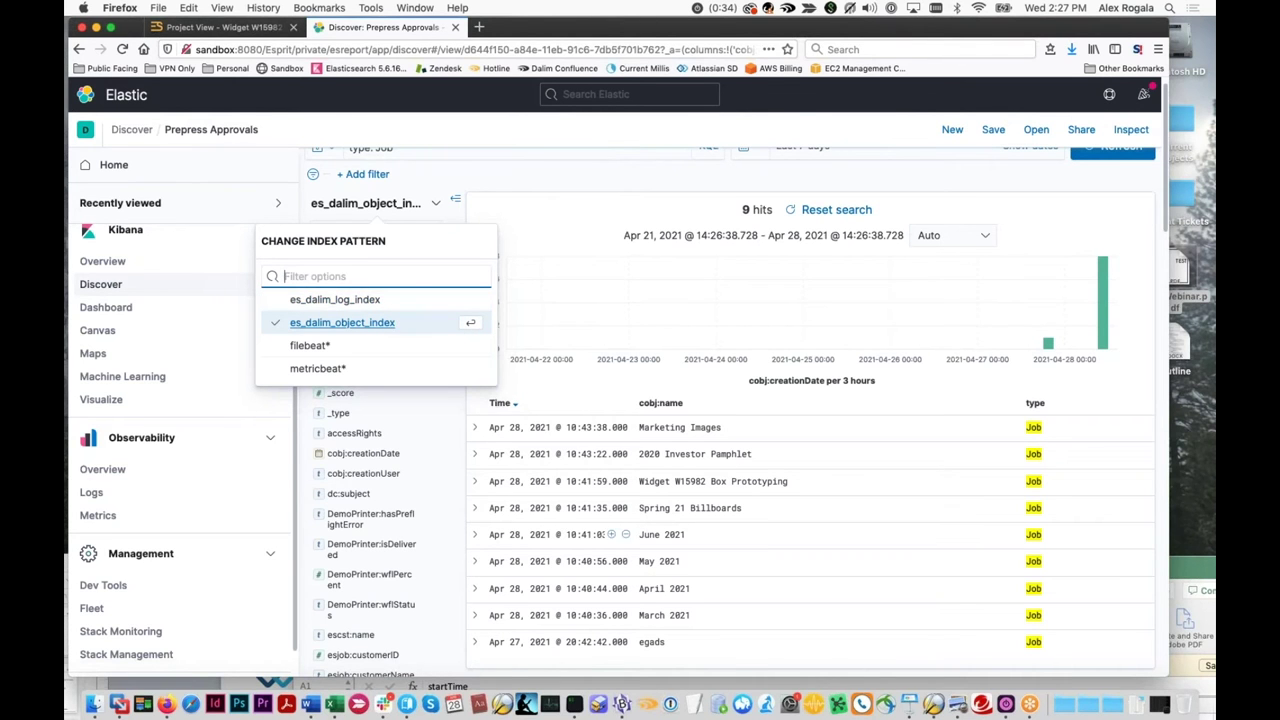
left_click(910, 703)
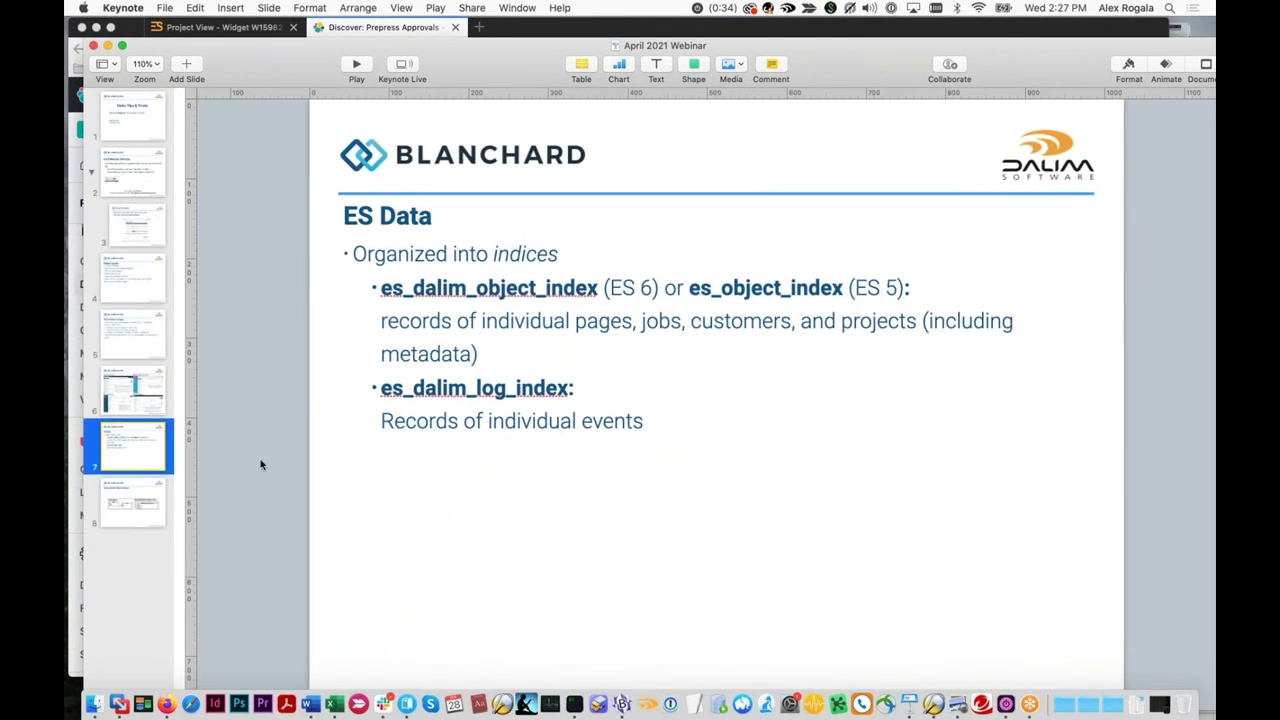
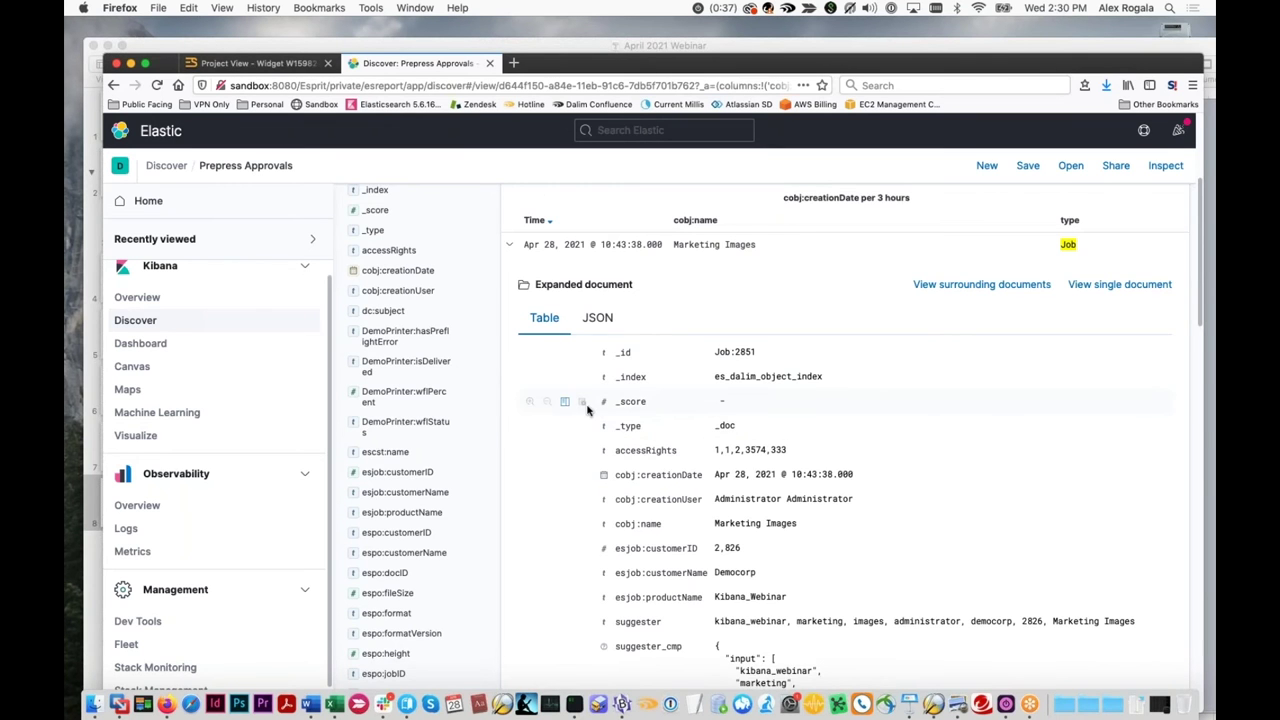
Look through the list of index patterns, then dismiss it and the query suggestions
scroll(582, 404, "down", 2)
scroll(582, 404, "down", 5)
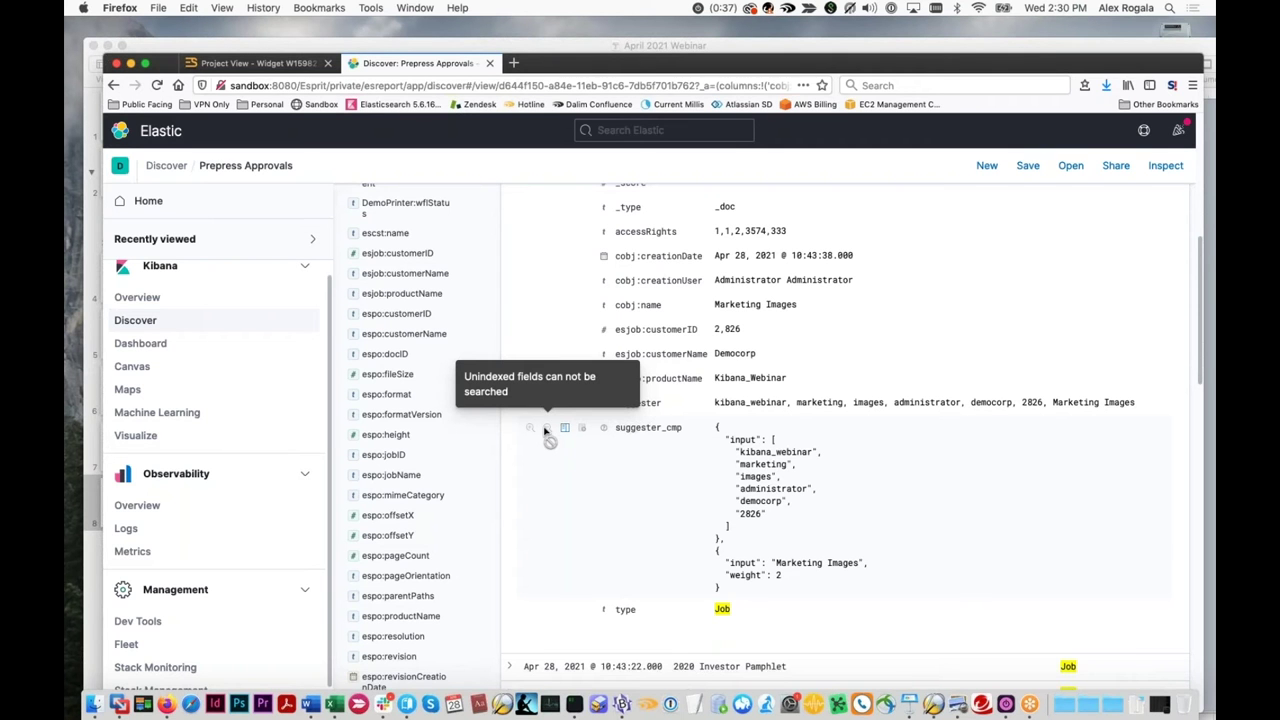
scroll(545, 430, "up", 10)
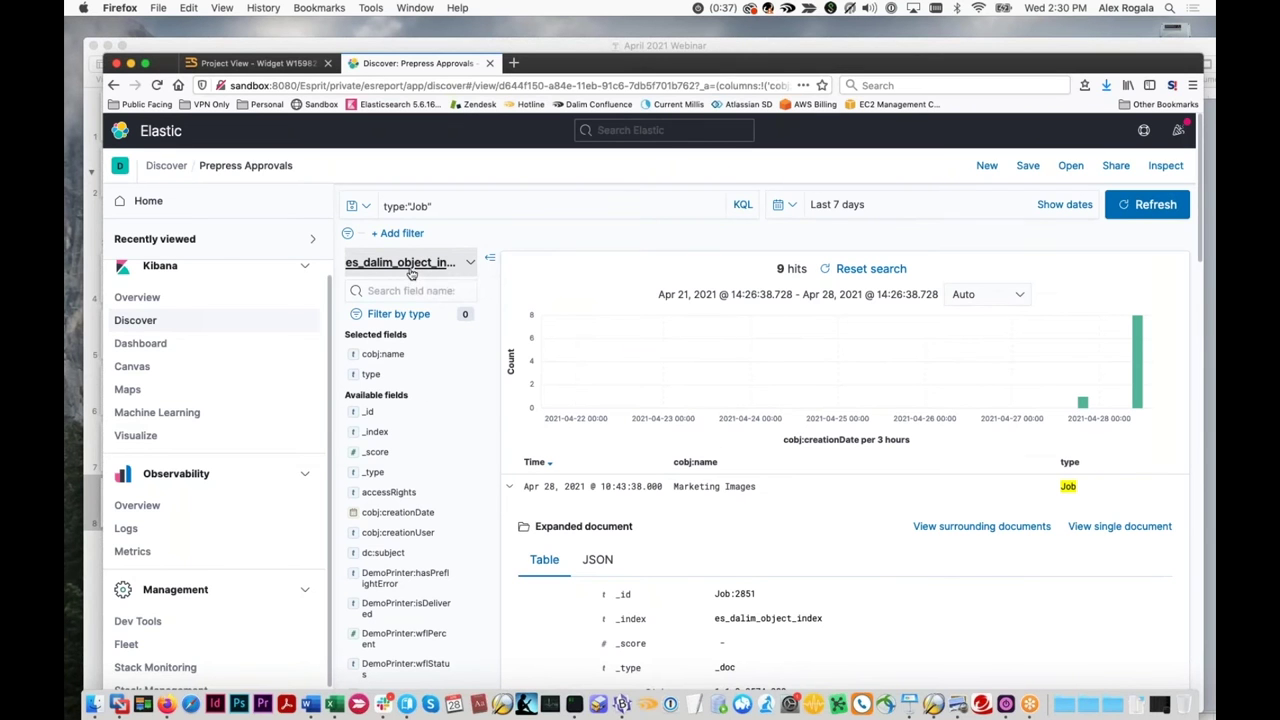
left_click(410, 264)
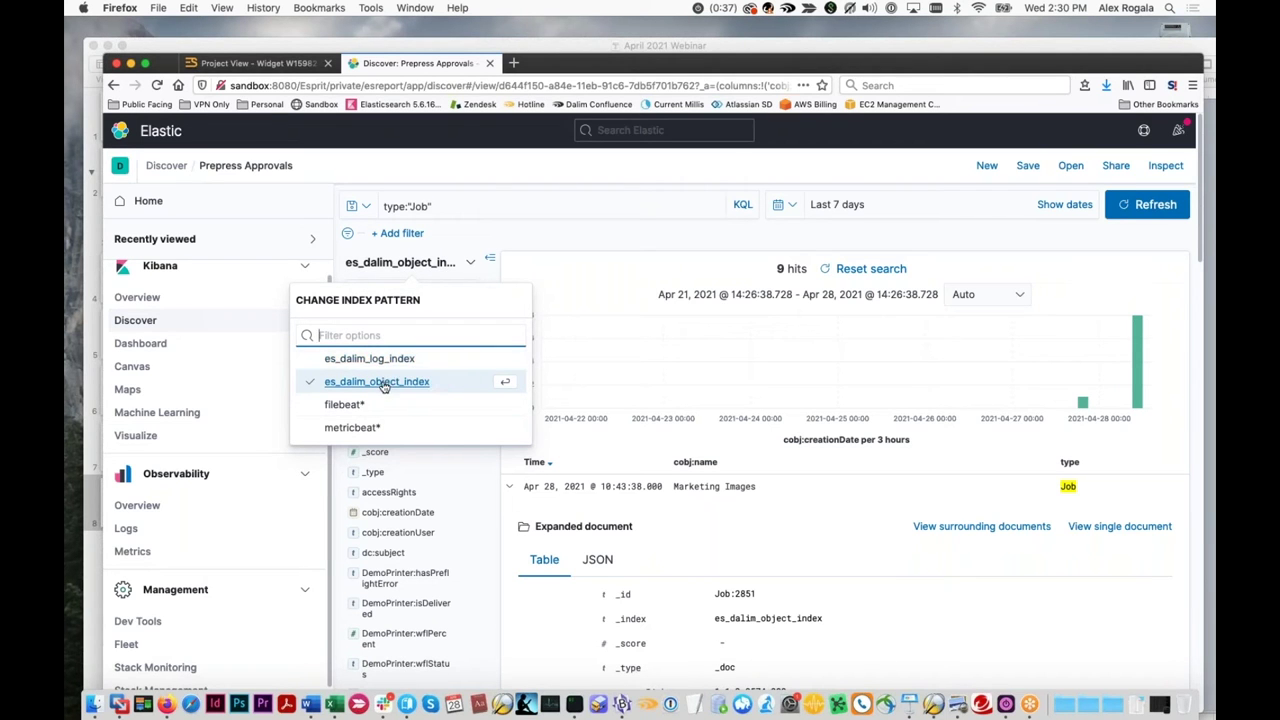
scroll(383, 380, "down", 1)
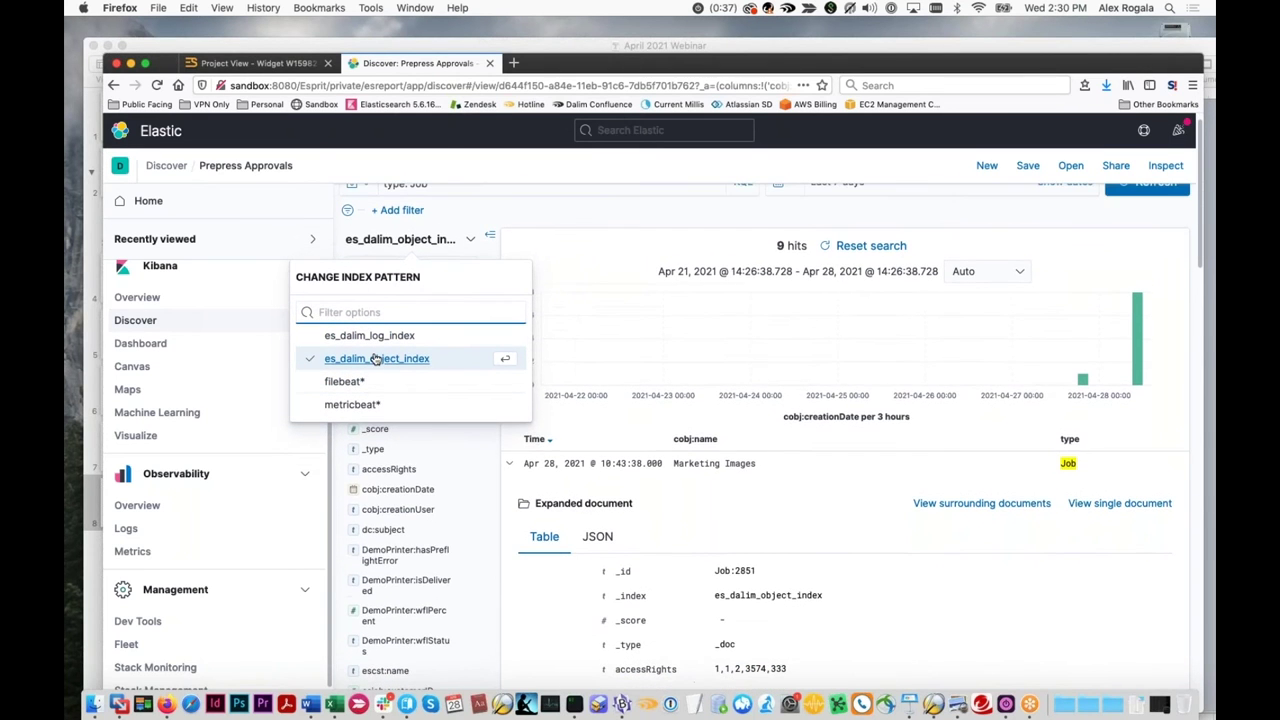
scroll(562, 514, "down", 1)
scroll(562, 514, "down", 3)
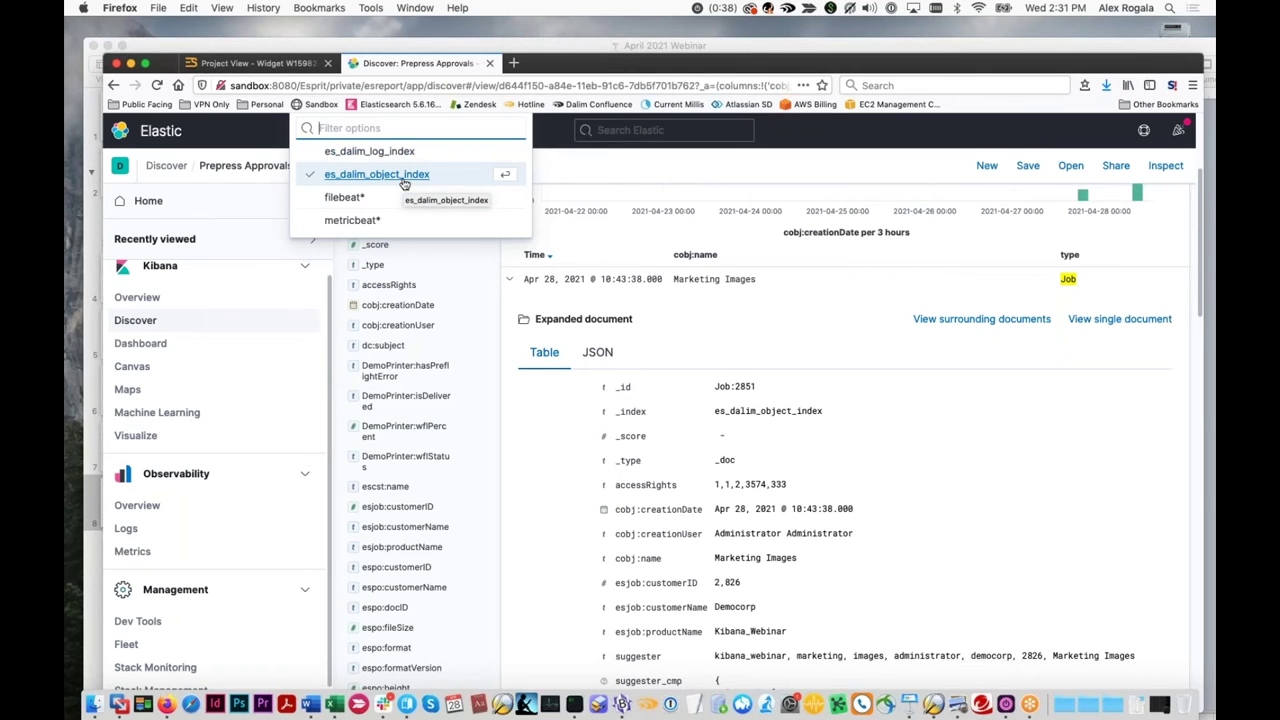
scroll(695, 510, "down", 5)
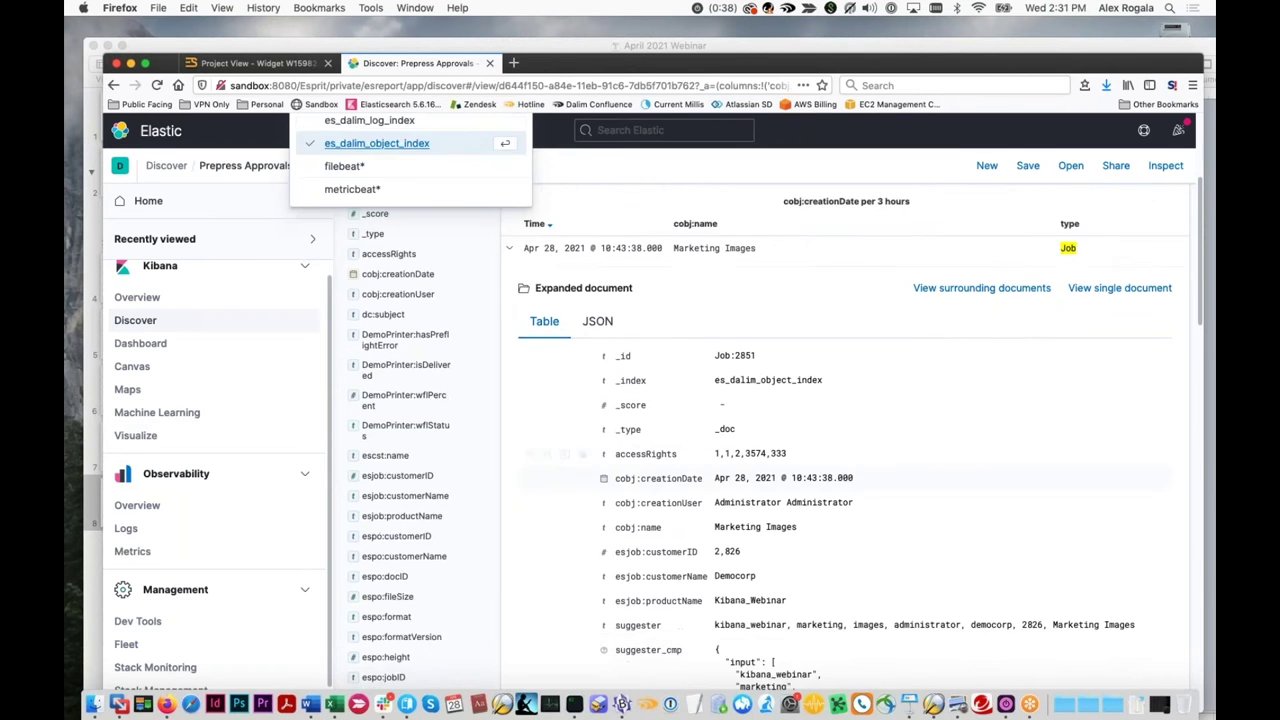
scroll(695, 510, "down", 1)
scroll(695, 510, "up", 6)
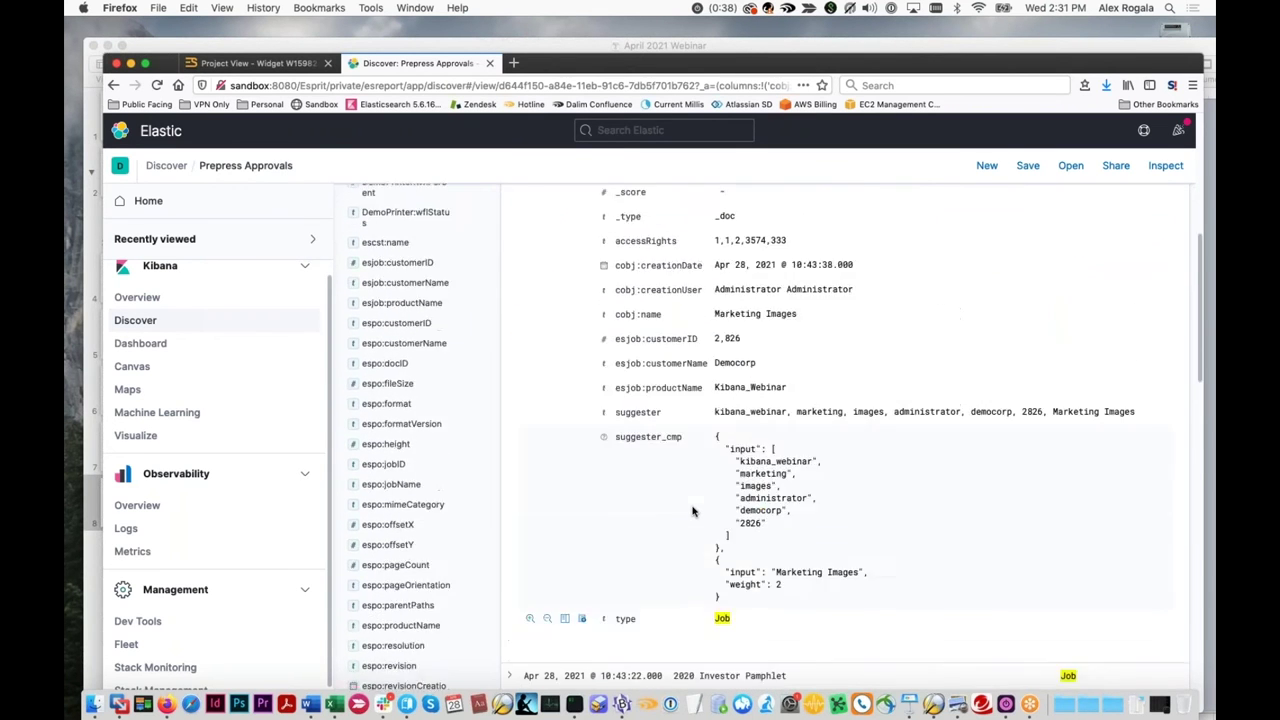
left_click(458, 208)
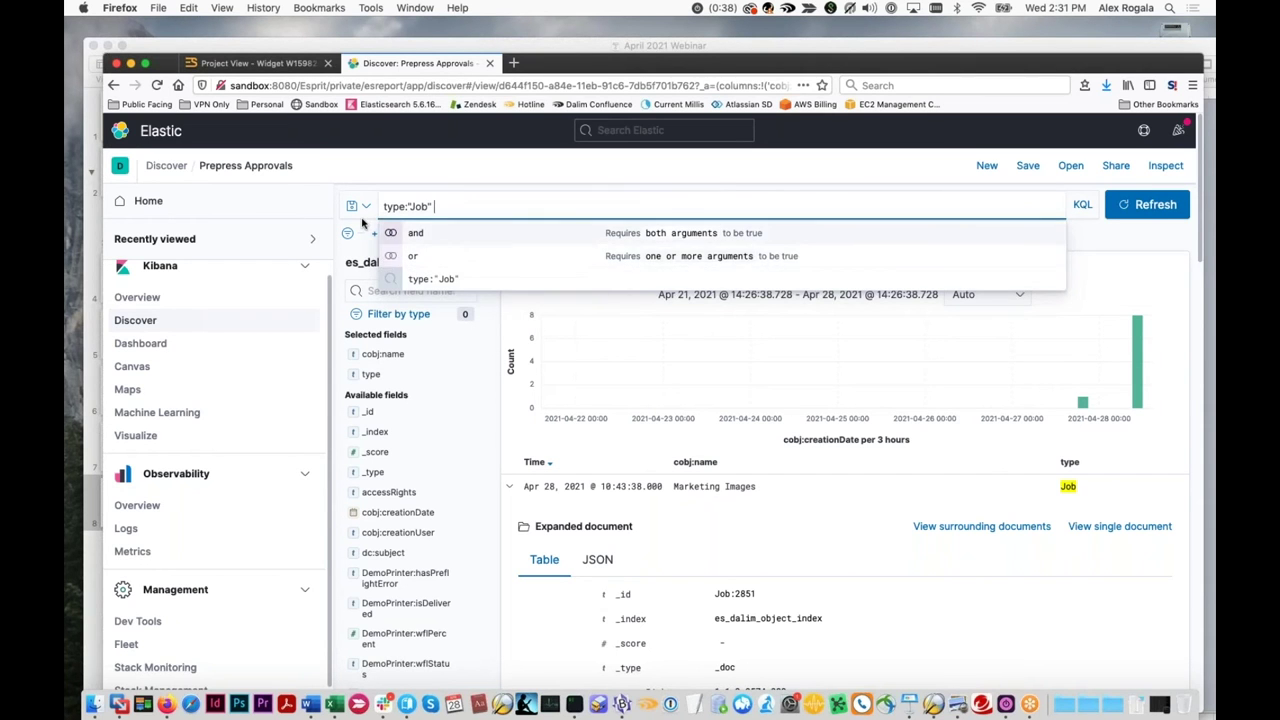
key("Return")
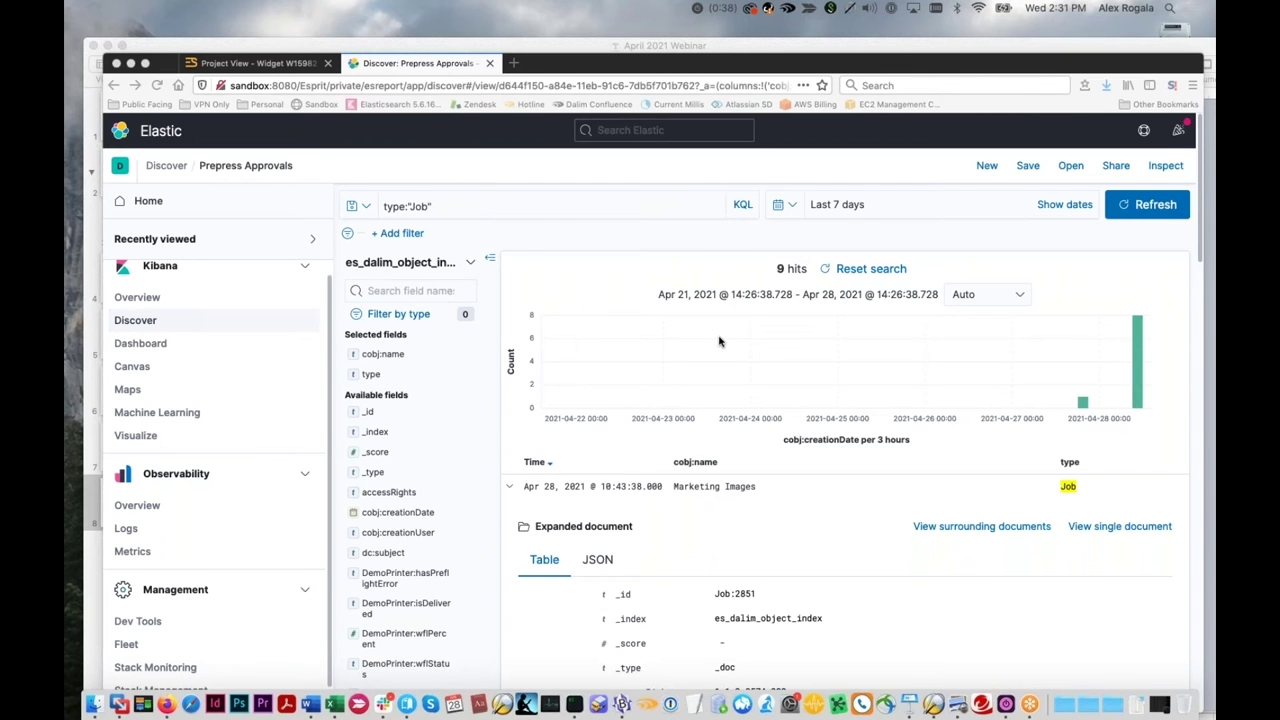
Go to the Visualize section and start creating a new visualization
scroll(718, 342, "down", 5)
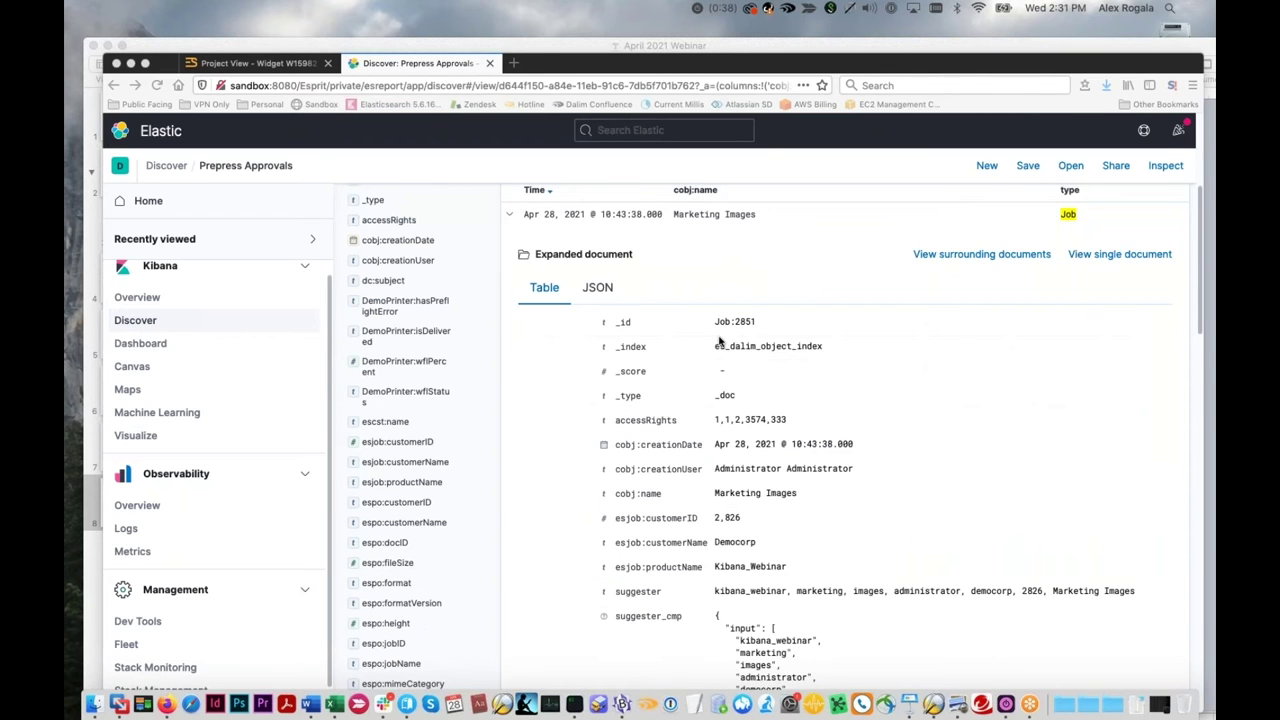
scroll(718, 342, "down", 2)
scroll(718, 342, "down", 4)
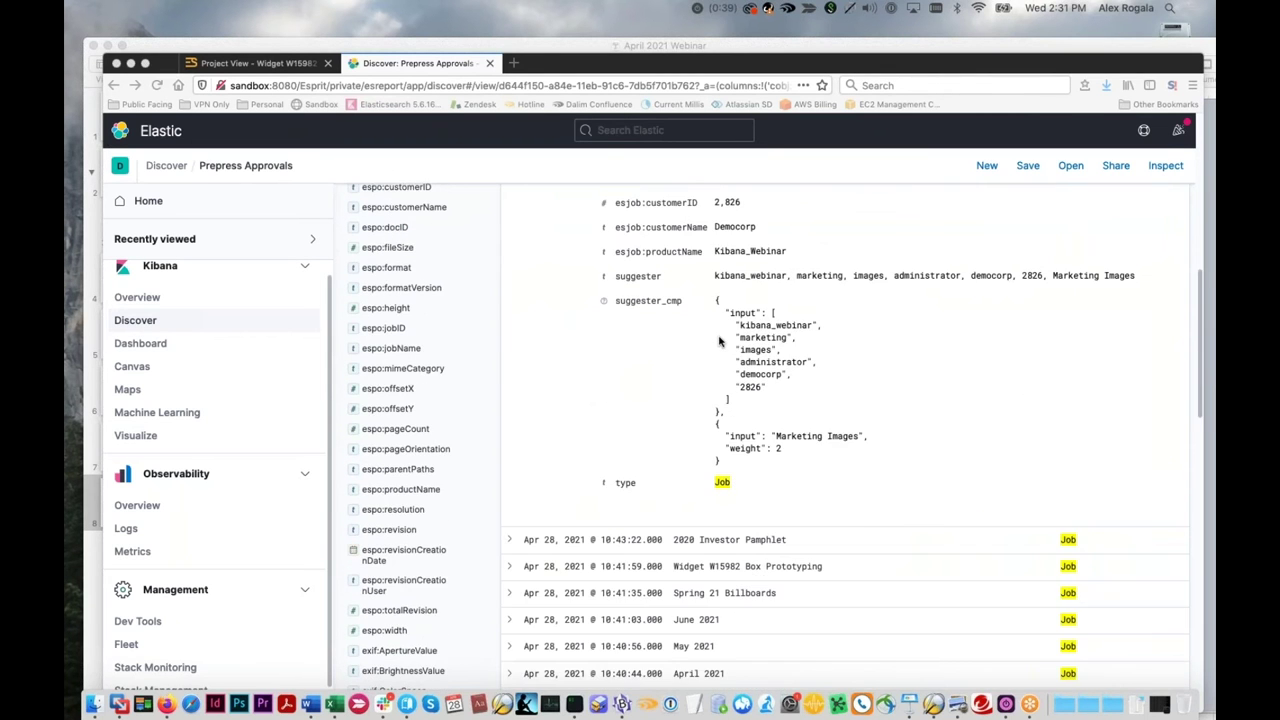
scroll(718, 342, "up", 6)
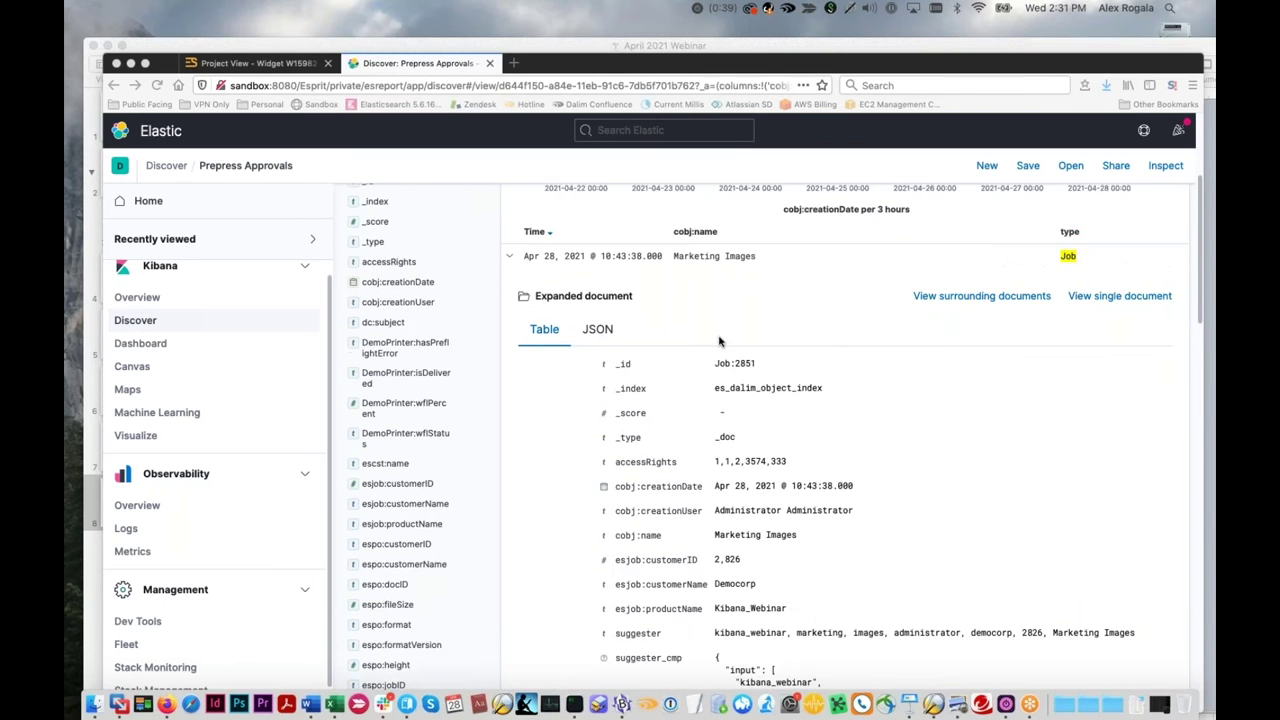
scroll(718, 342, "up", 1)
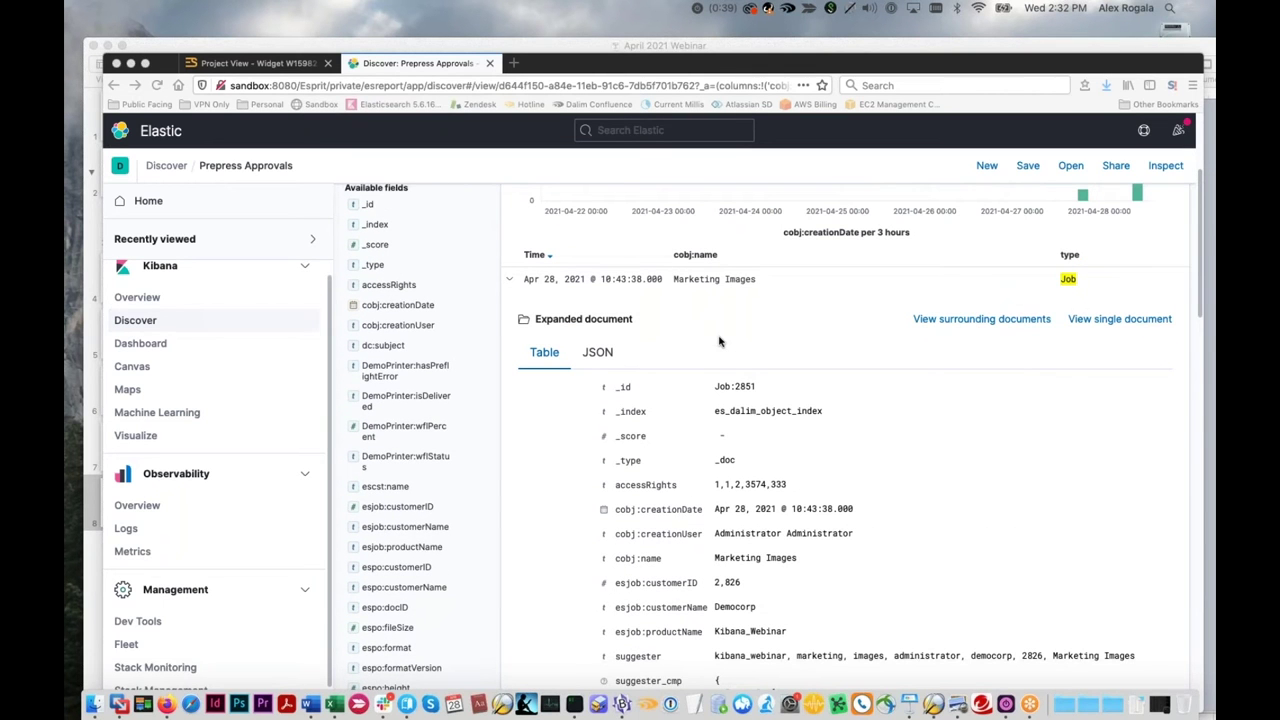
scroll(718, 342, "down", 8)
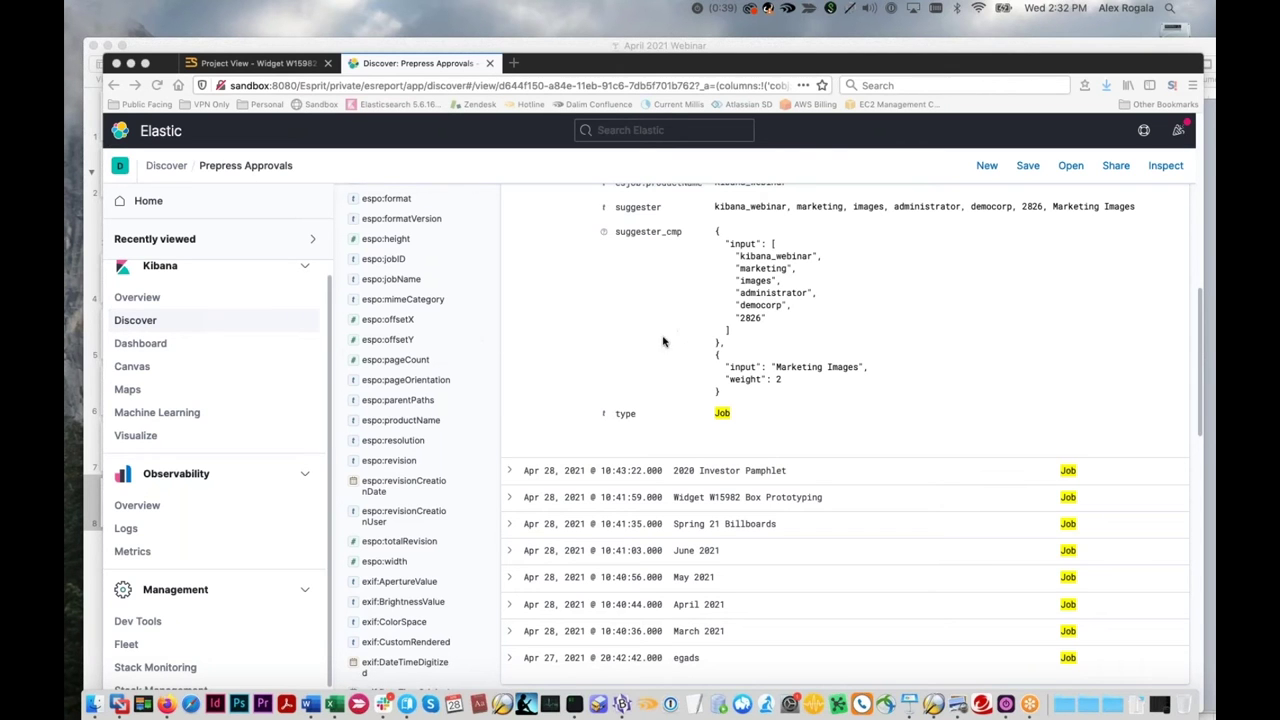
left_click(148, 447)
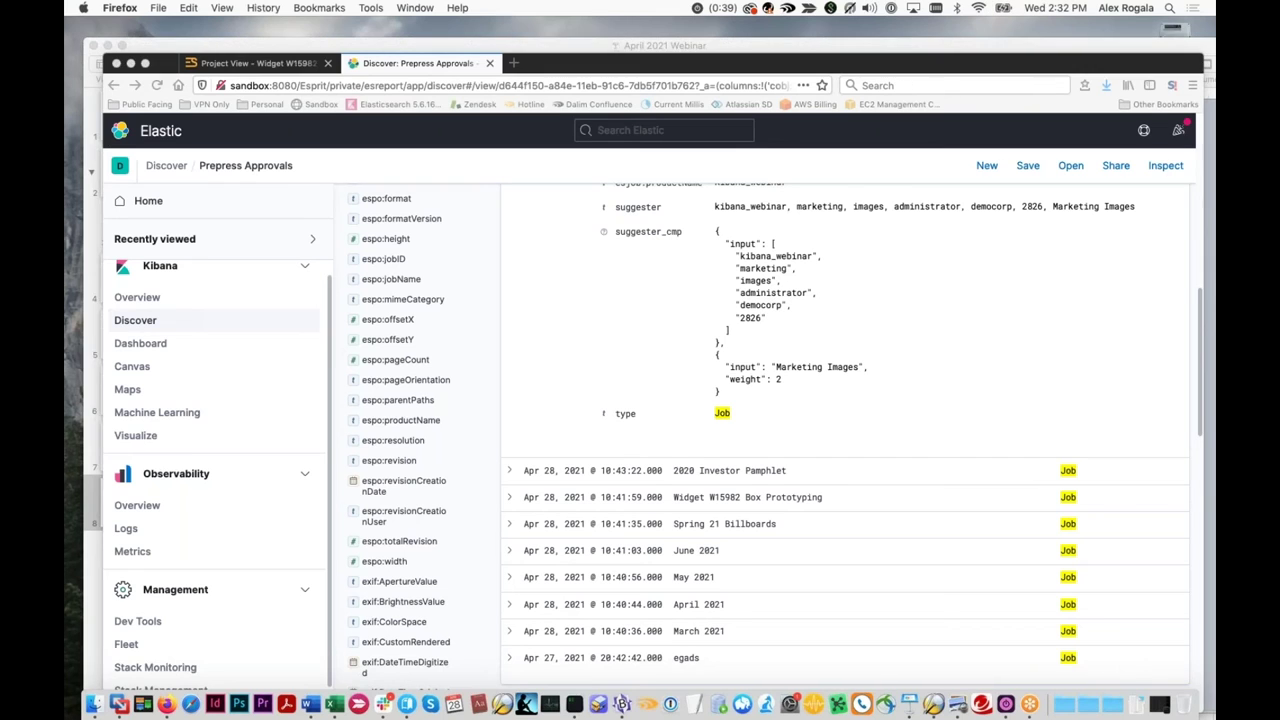
left_click(148, 445)
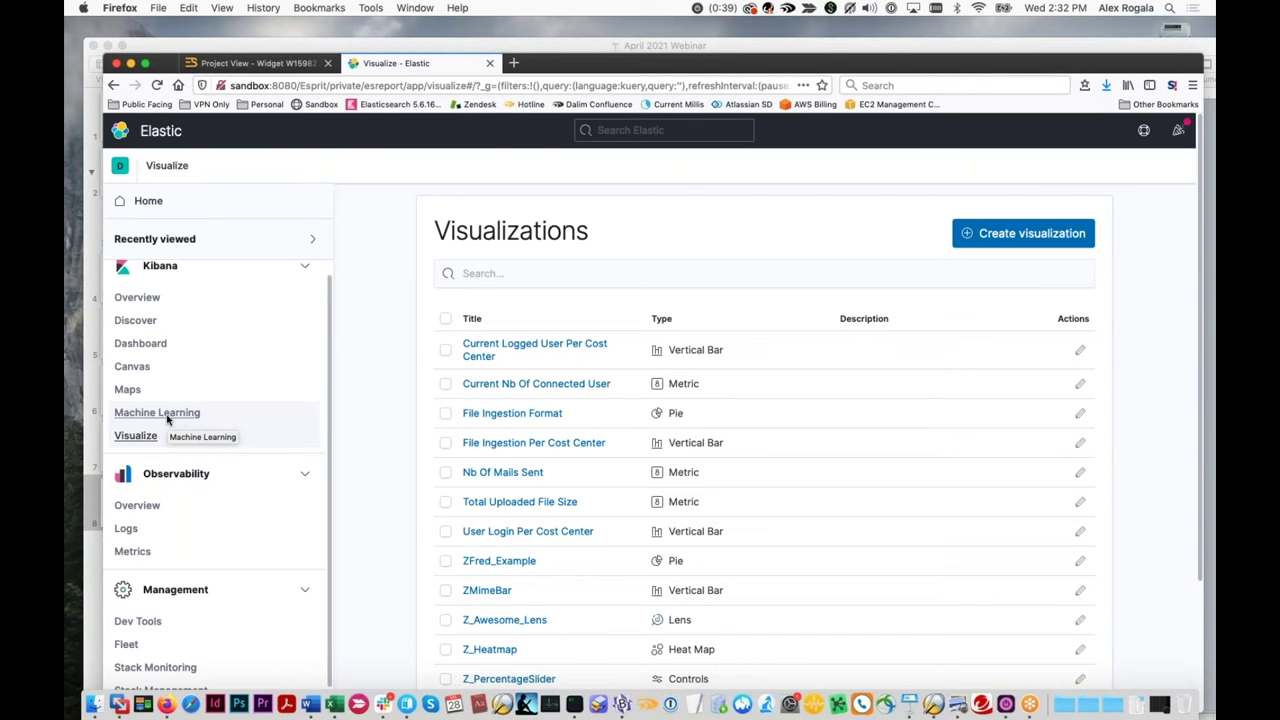
left_click_drag(828, 57, 806, 26)
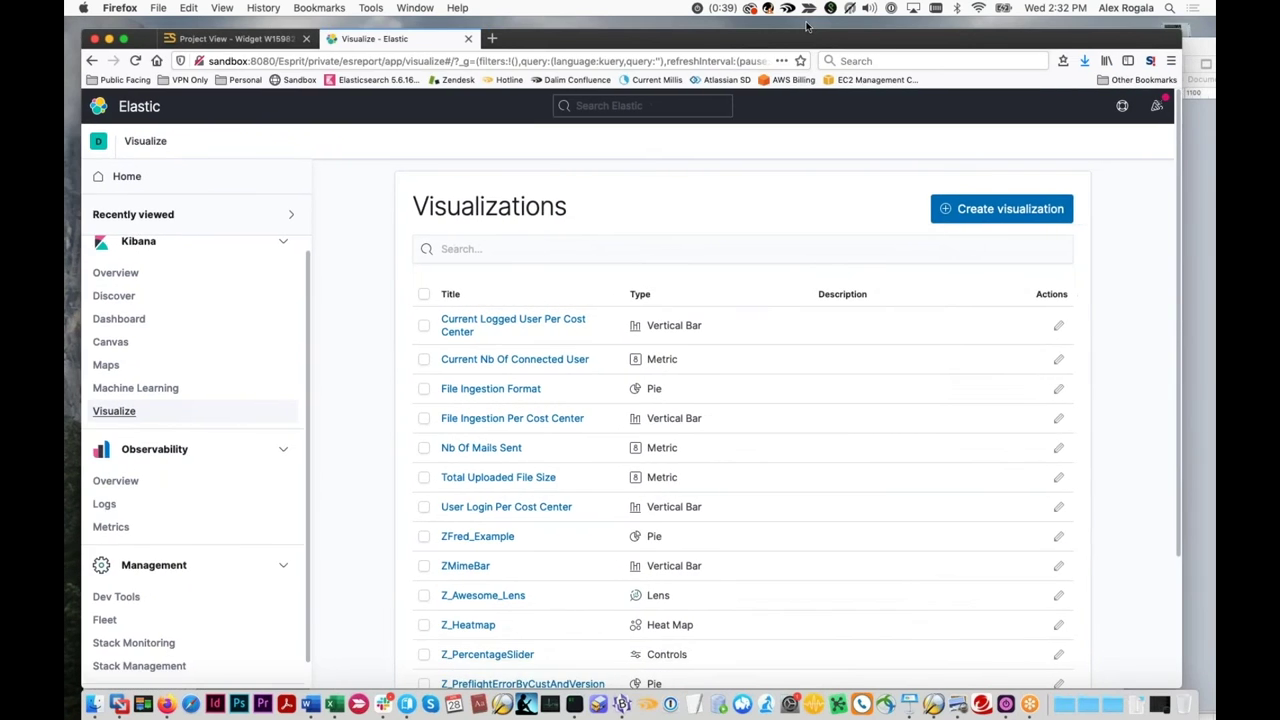
left_click(960, 219)
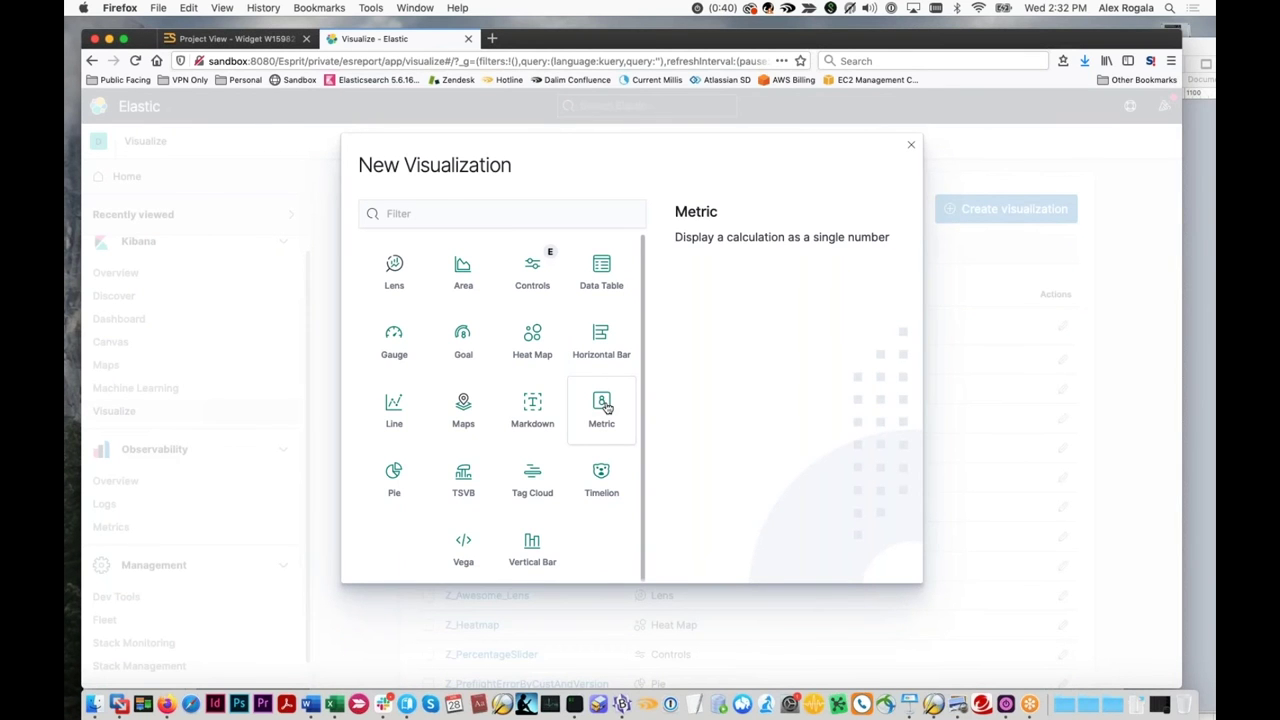
Create a Metric visualization using es_dalim_object_index as its source
left_click(603, 405)
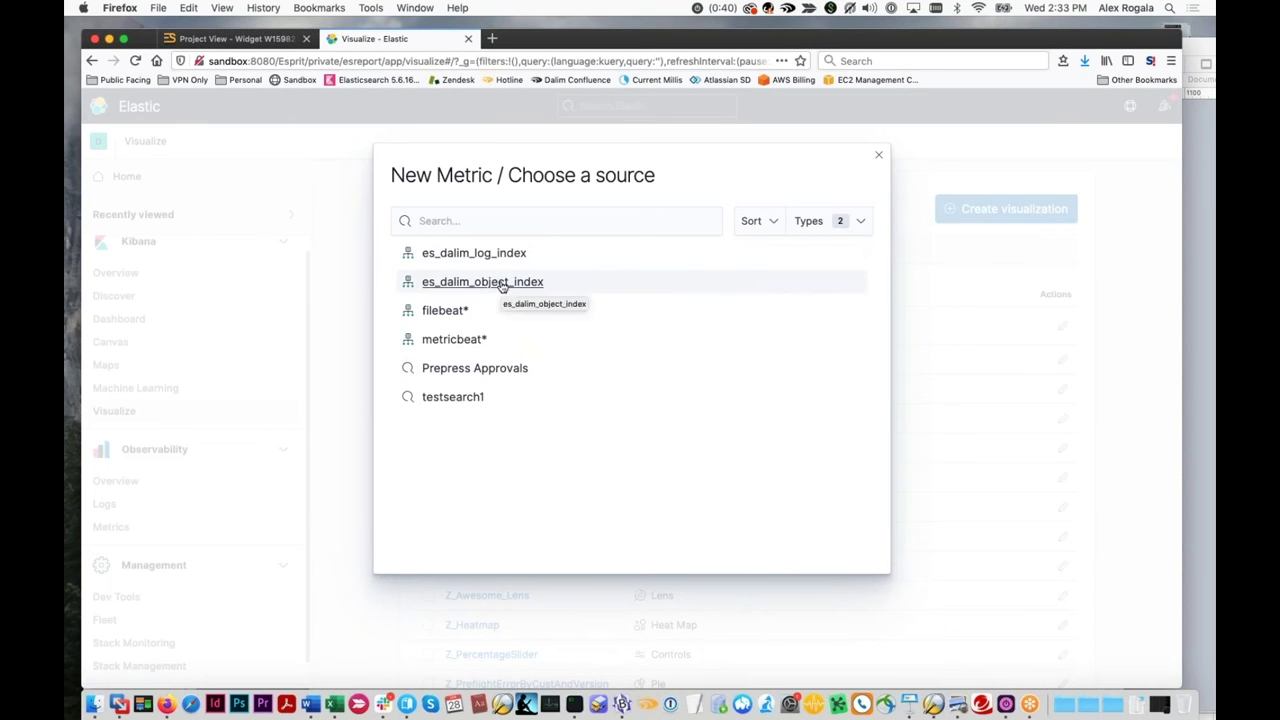
left_click(503, 286)
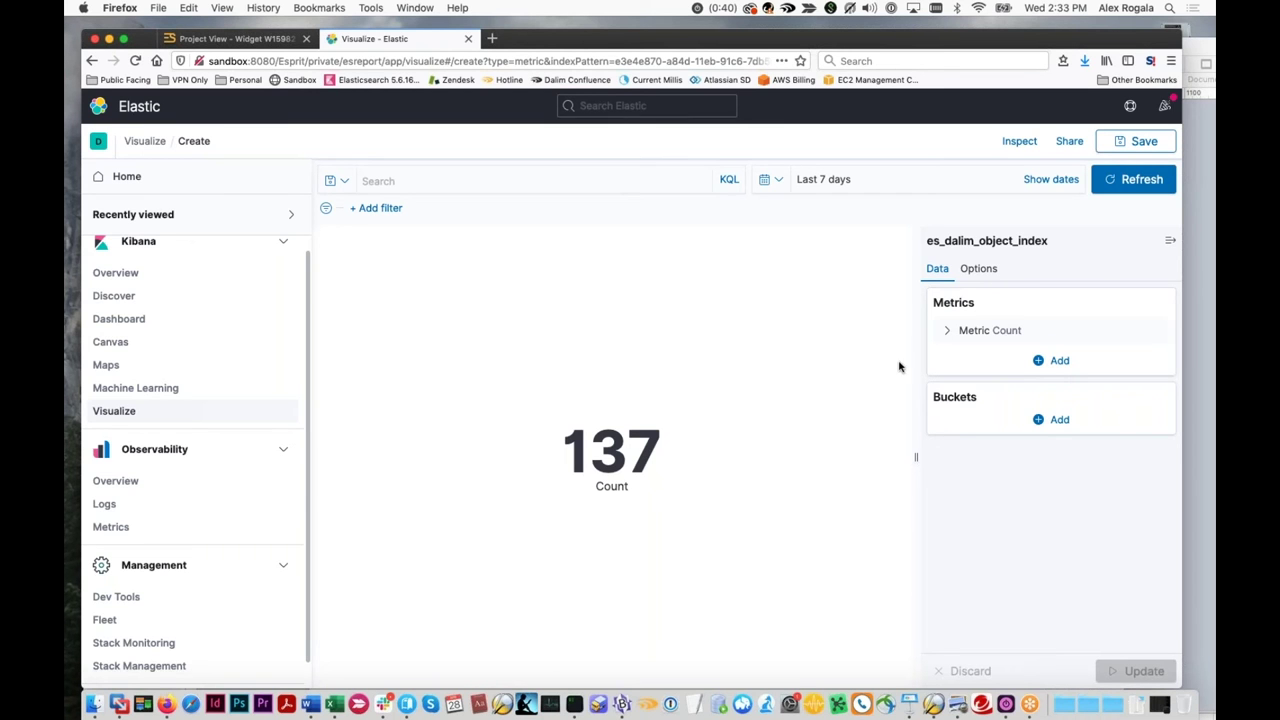
Filter the Count metric by type:"PageOrder", then by type:"Job"
left_click(949, 335)
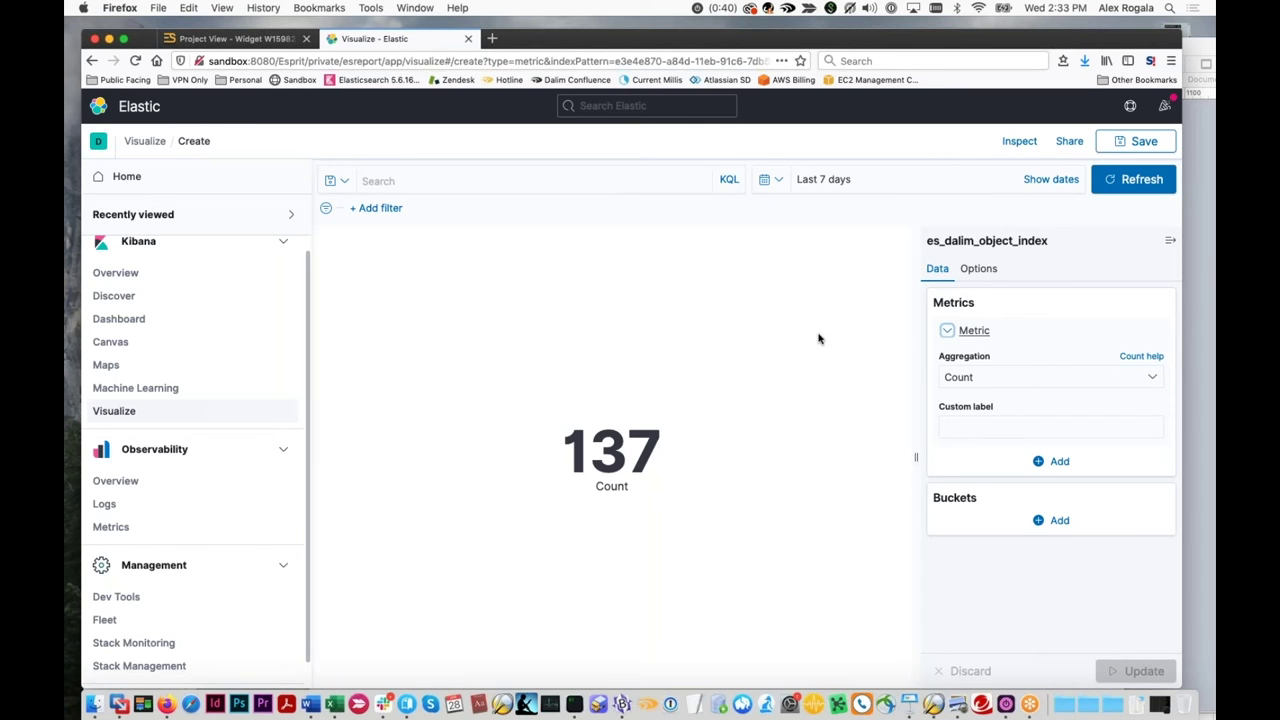
left_click(401, 183)
type("type:")
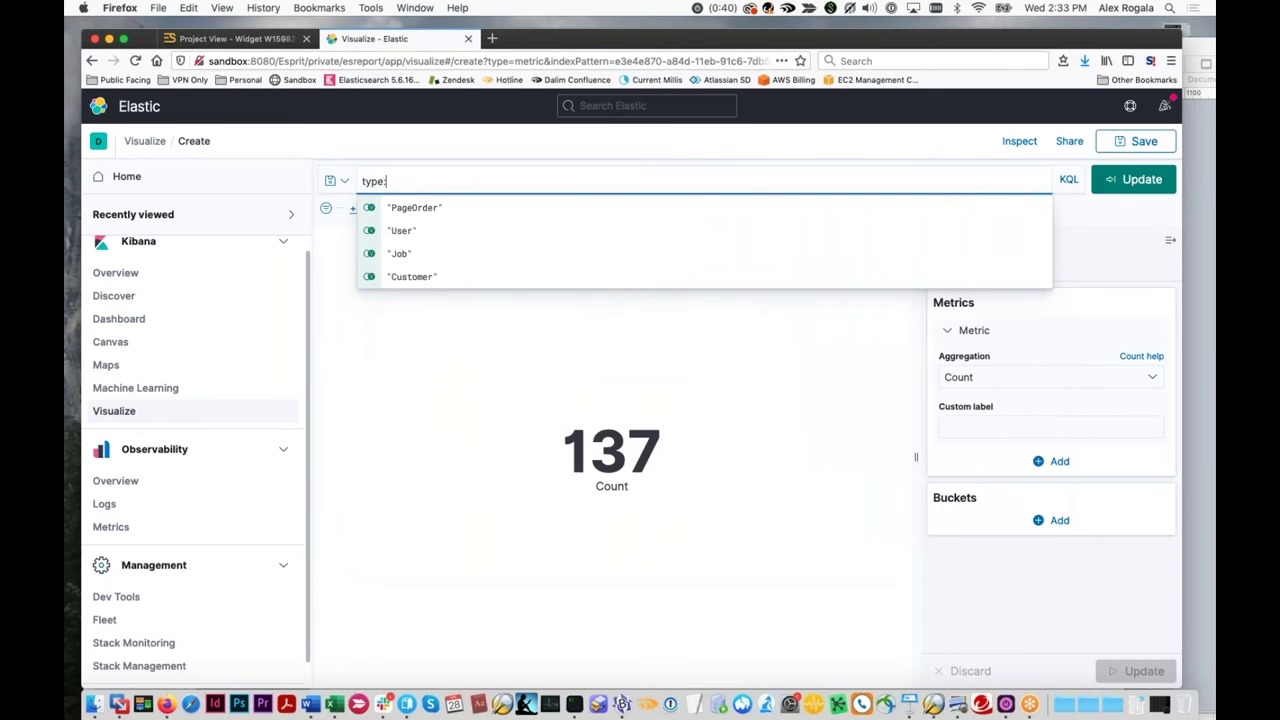
left_click(372, 208)
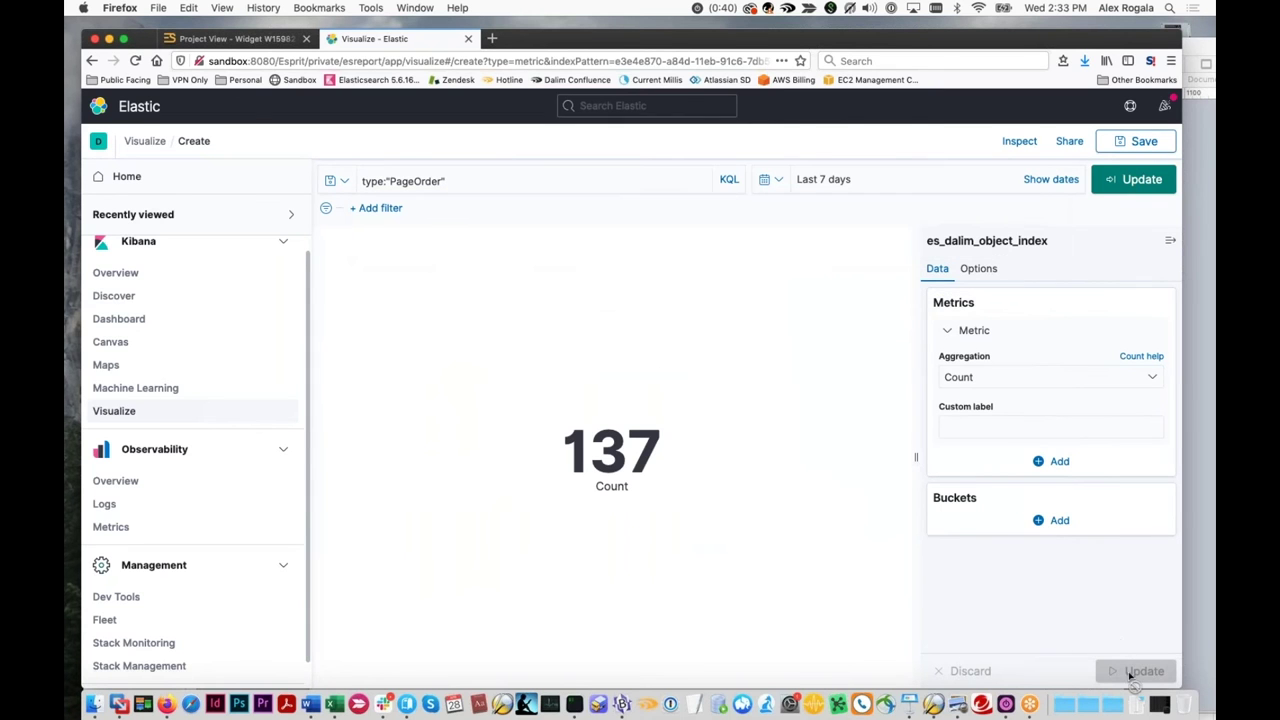
left_click(1130, 180)
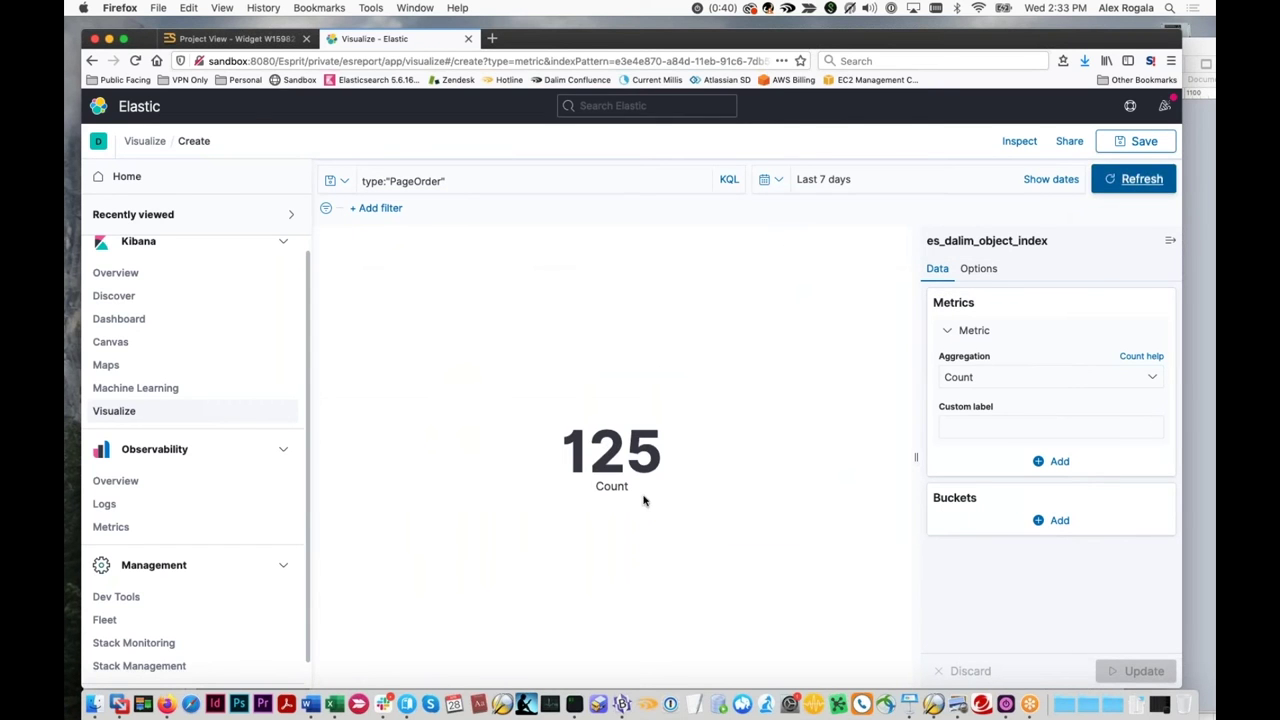
double_click(413, 180)
type("Job")
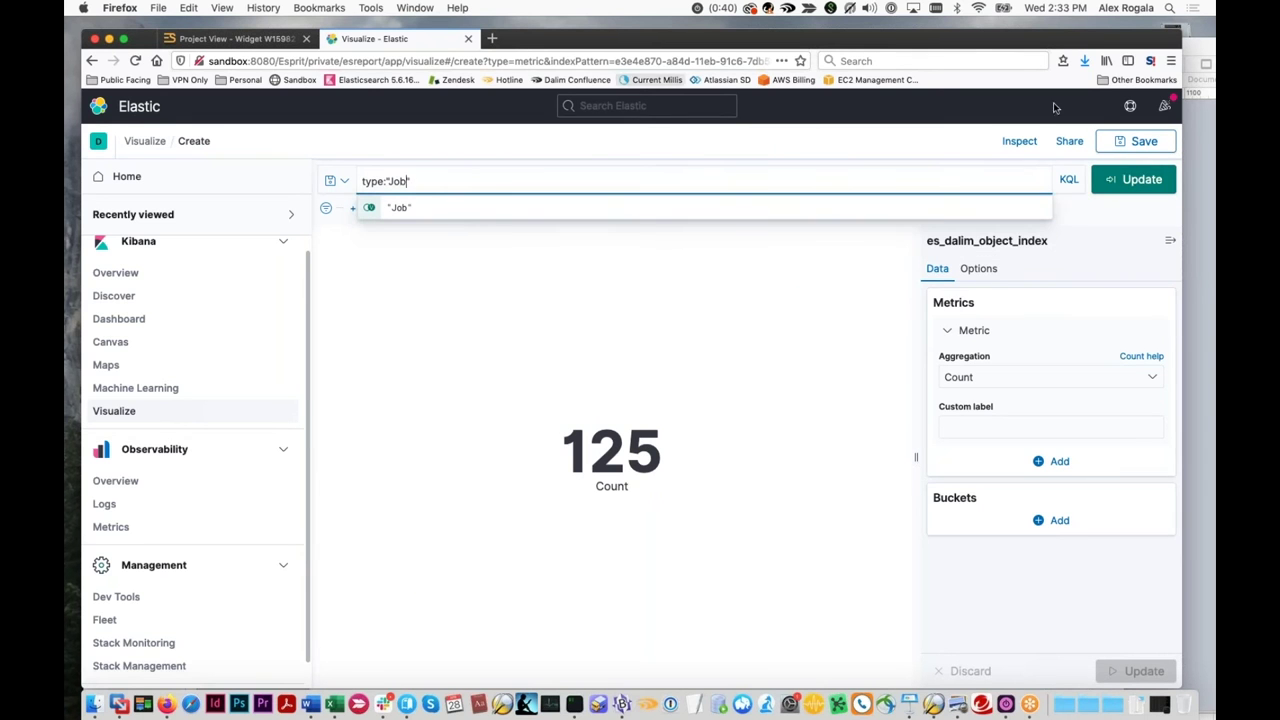
left_click(1136, 180)
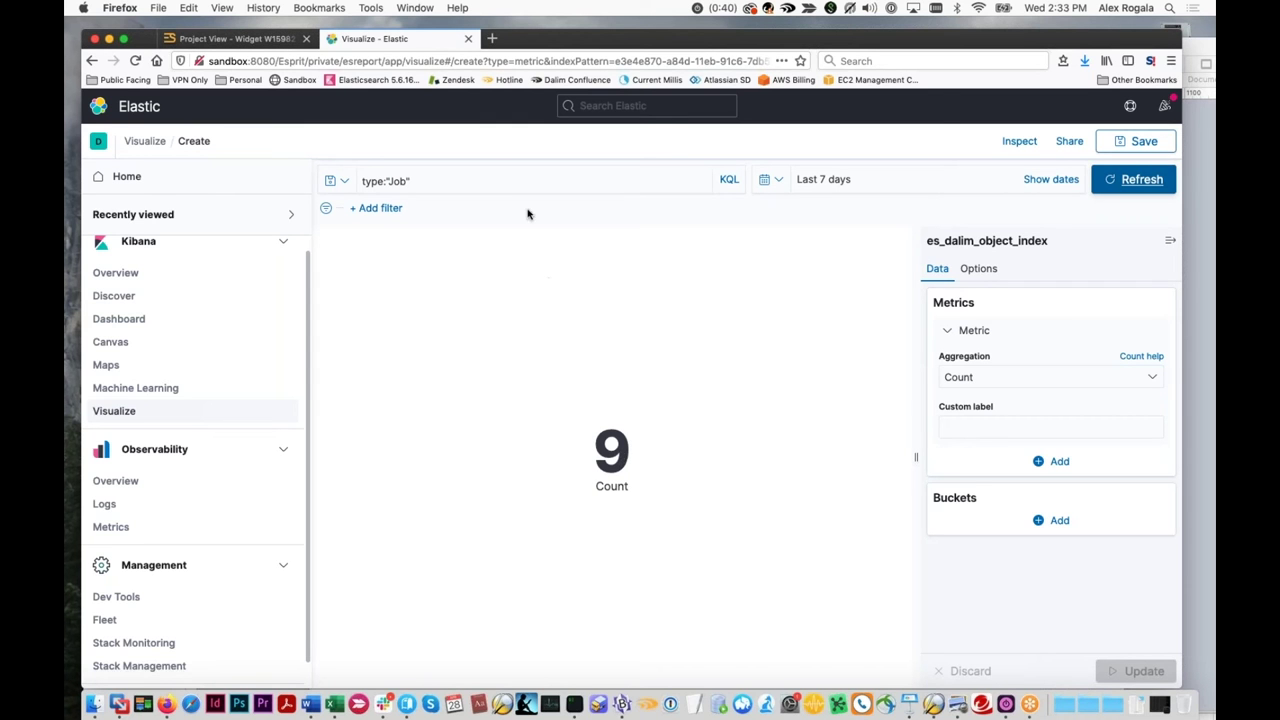
Delete the type:"Job" query and refresh so the count returns to 137
left_click(465, 181)
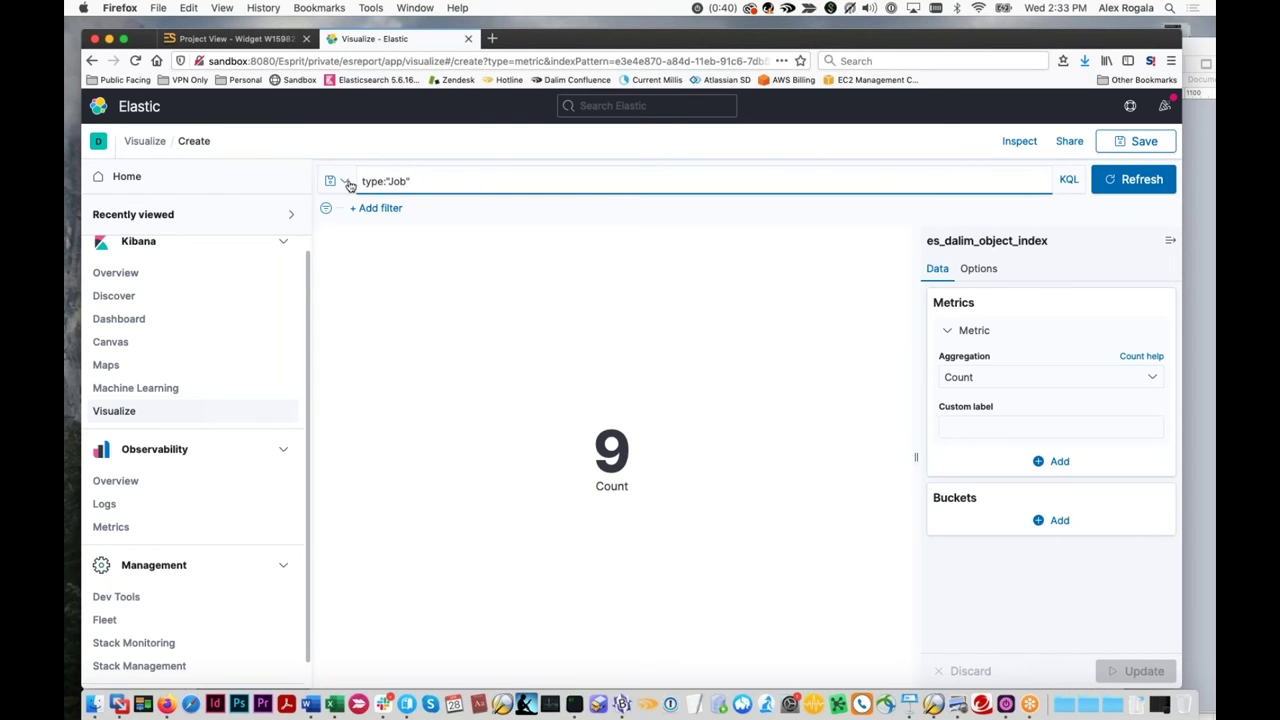
left_click_drag(410, 181, 360, 181)
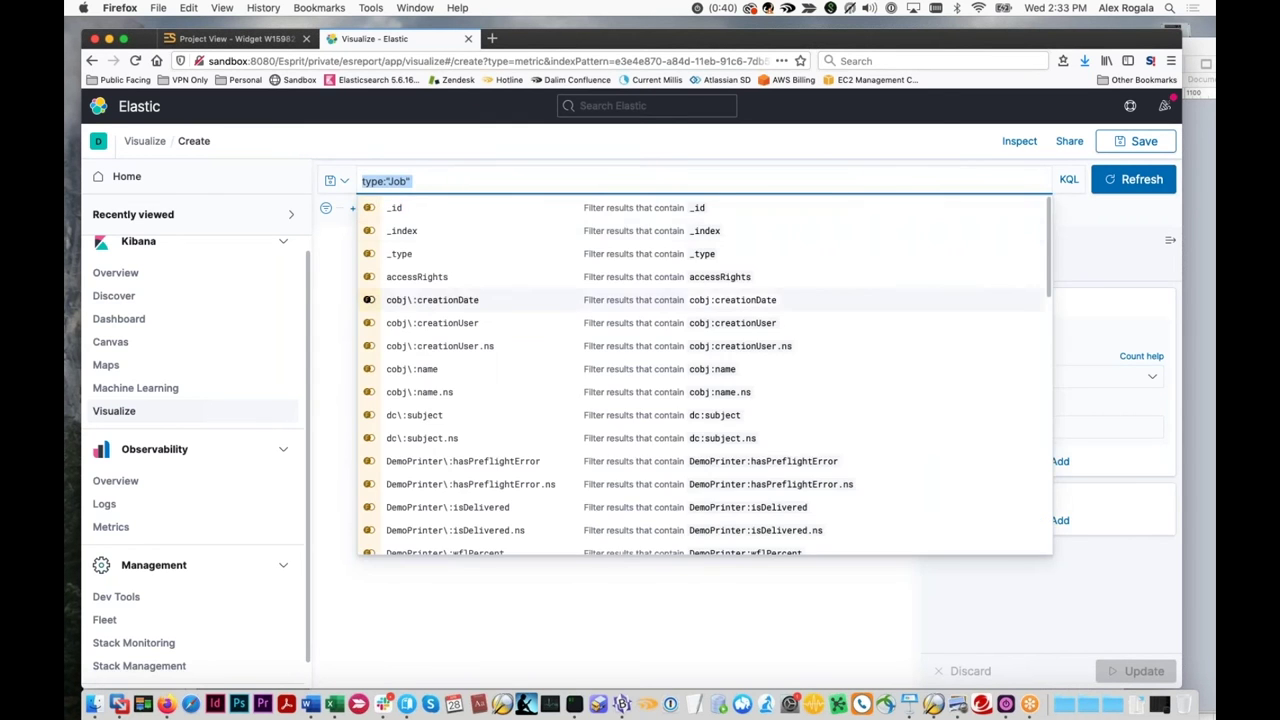
left_click(460, 586)
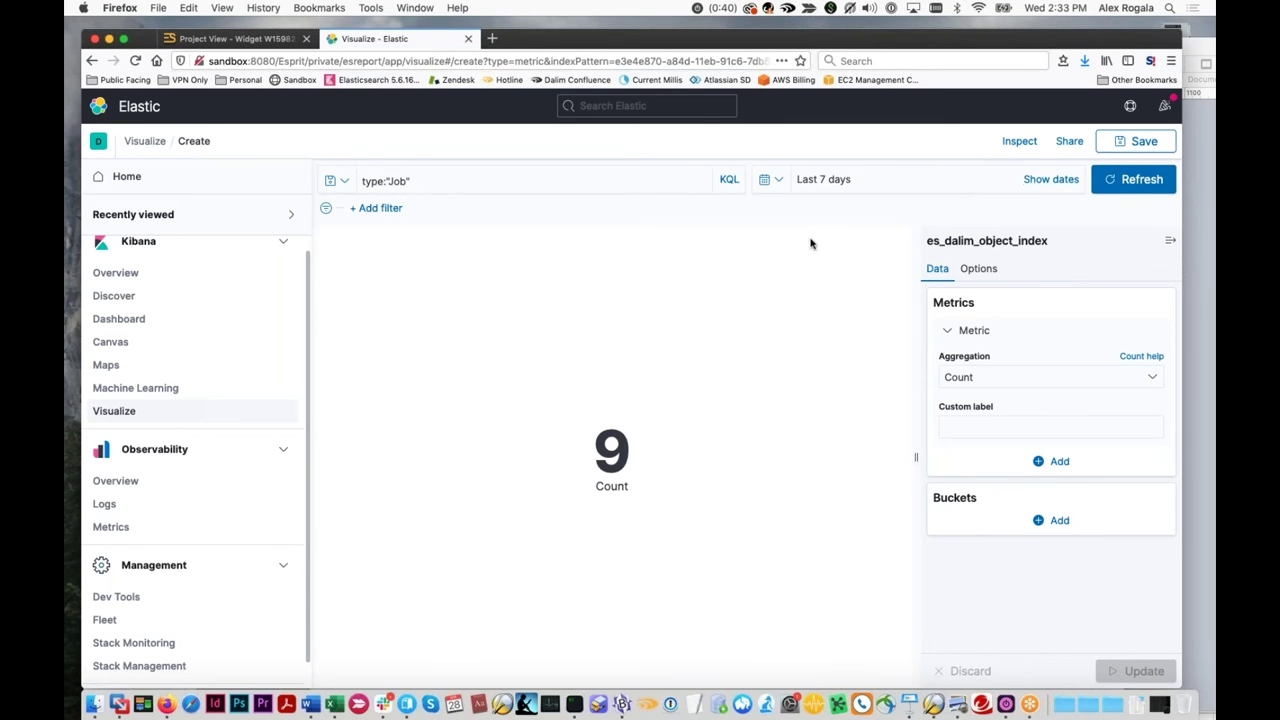
left_click(345, 185)
left_click(654, 289)
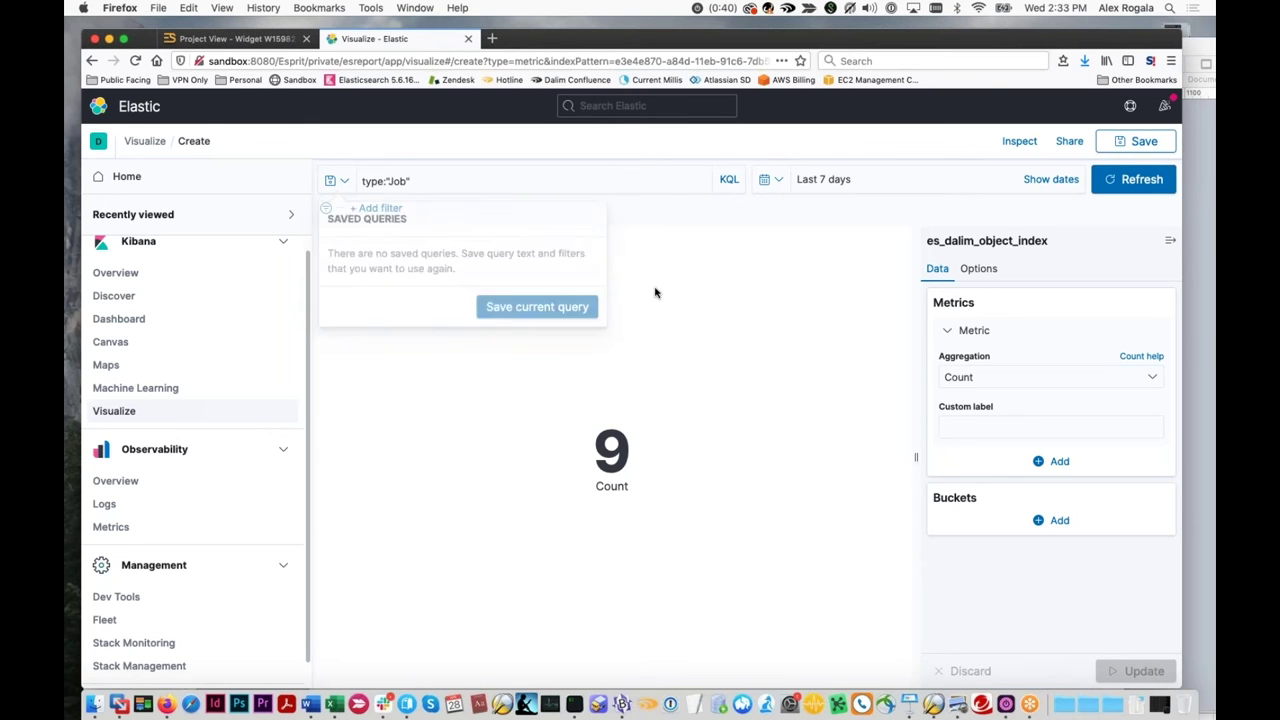
triple_click(460, 181)
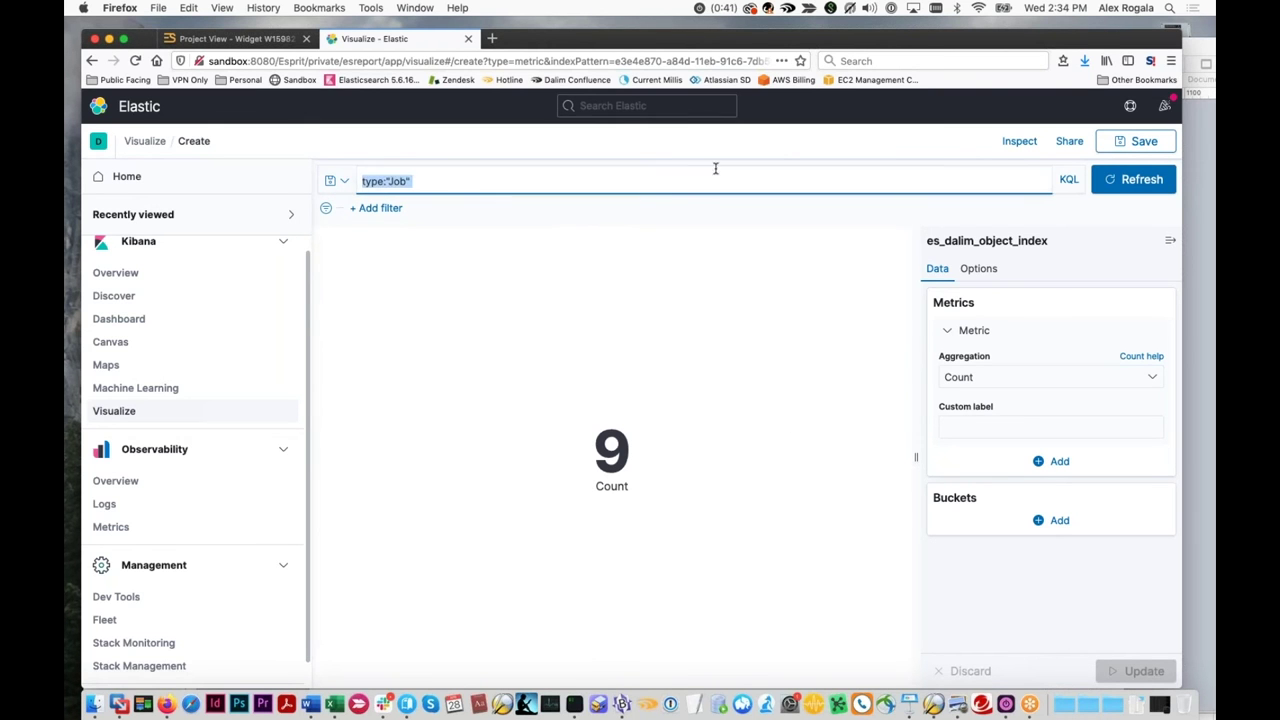
key("BackSpace")
left_click(1138, 179)
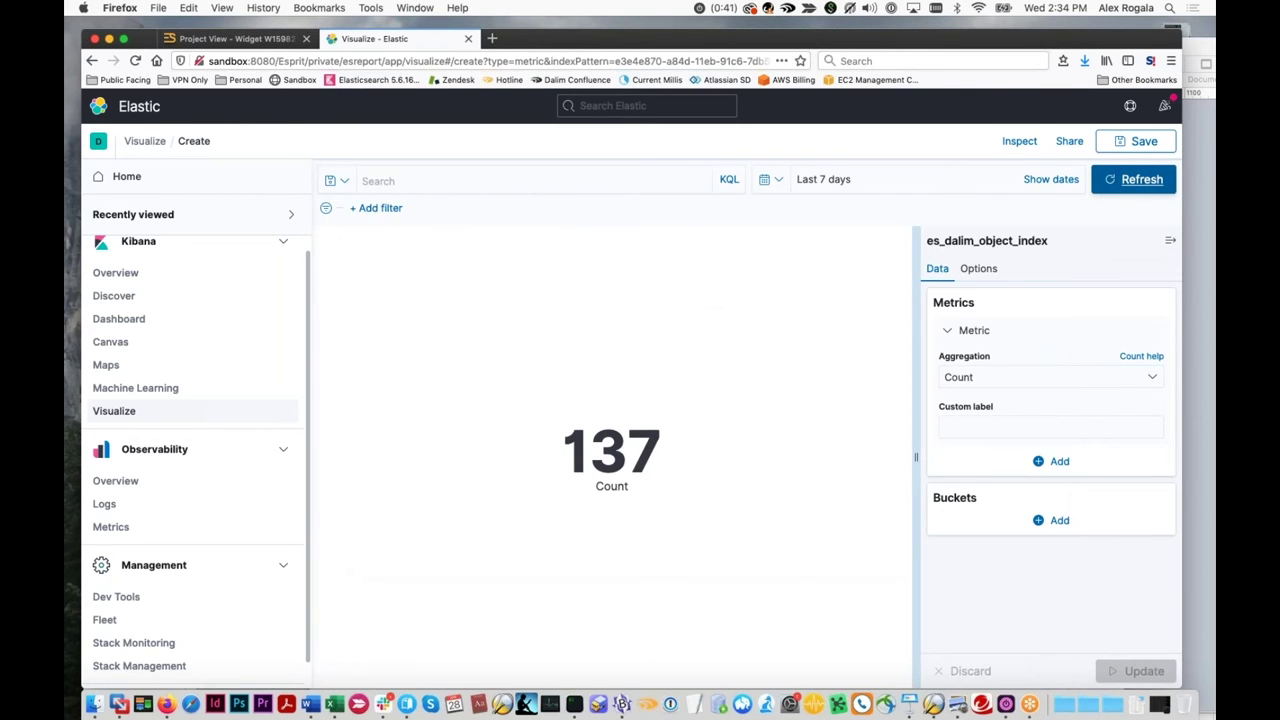
Change the Count aggregation to Sum over espo:fileSize, showing 99,556,895
left_click(954, 376)
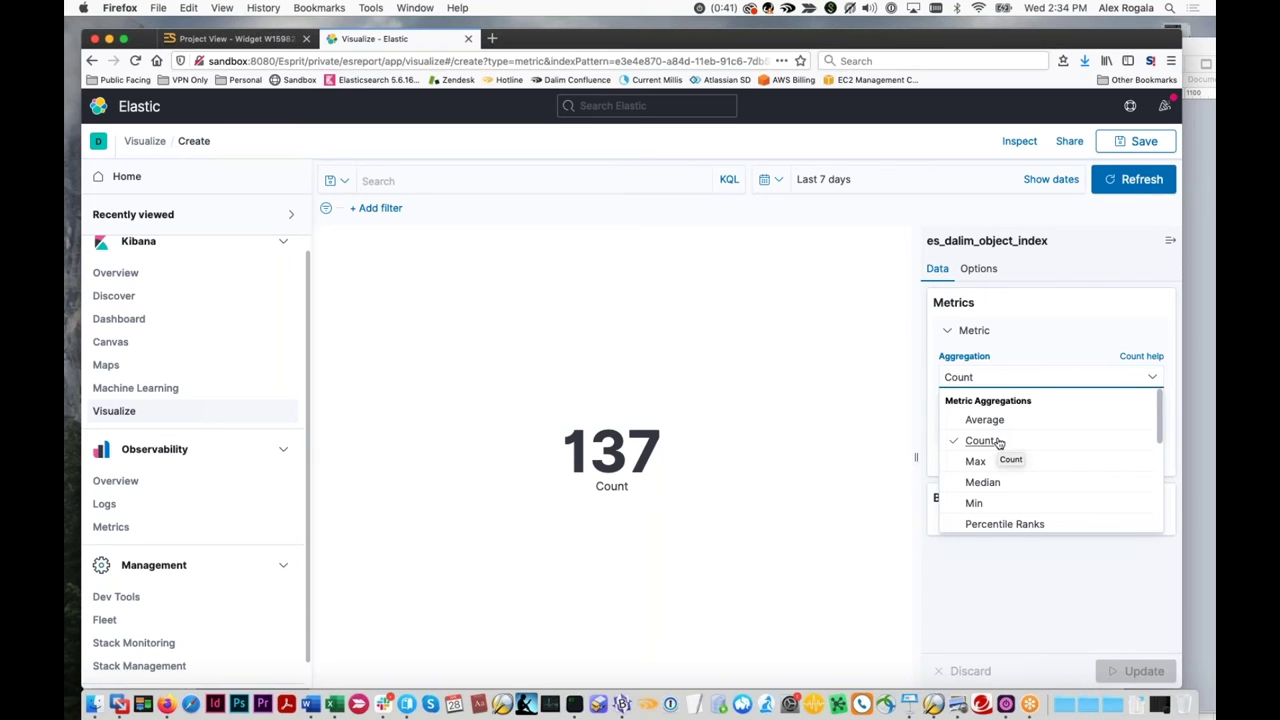
scroll(990, 455, "down", 3)
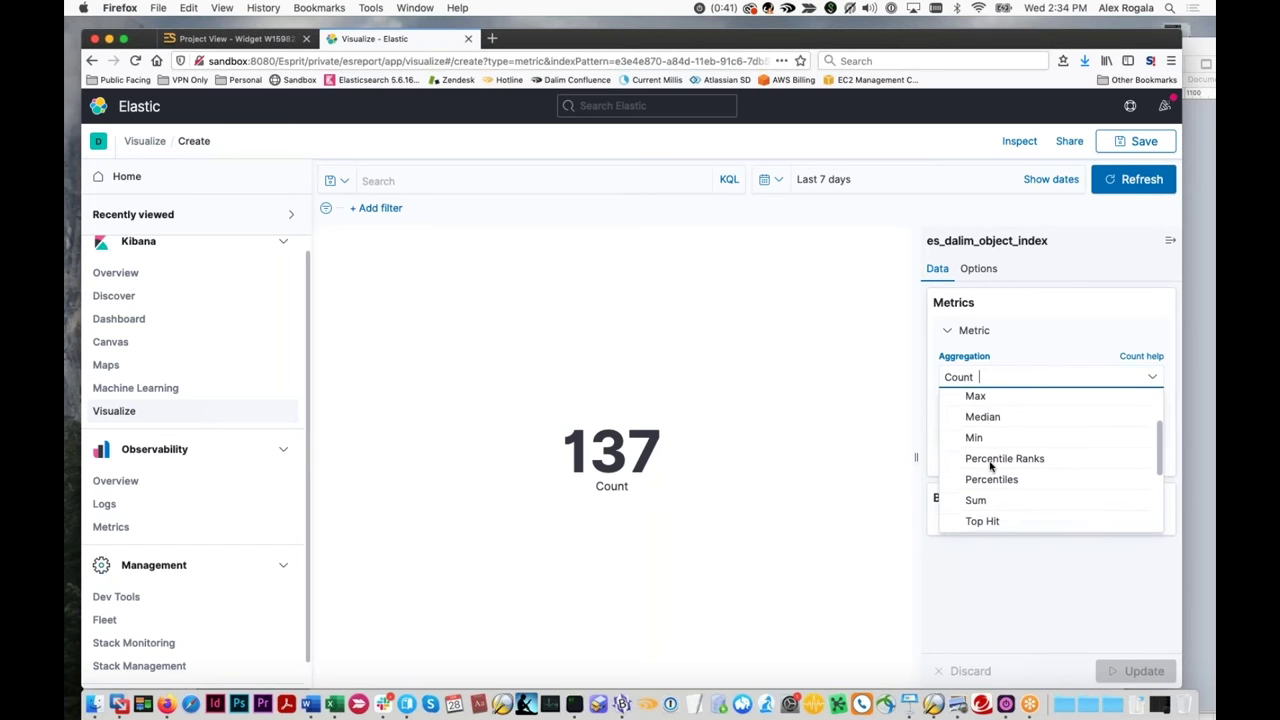
left_click(981, 494)
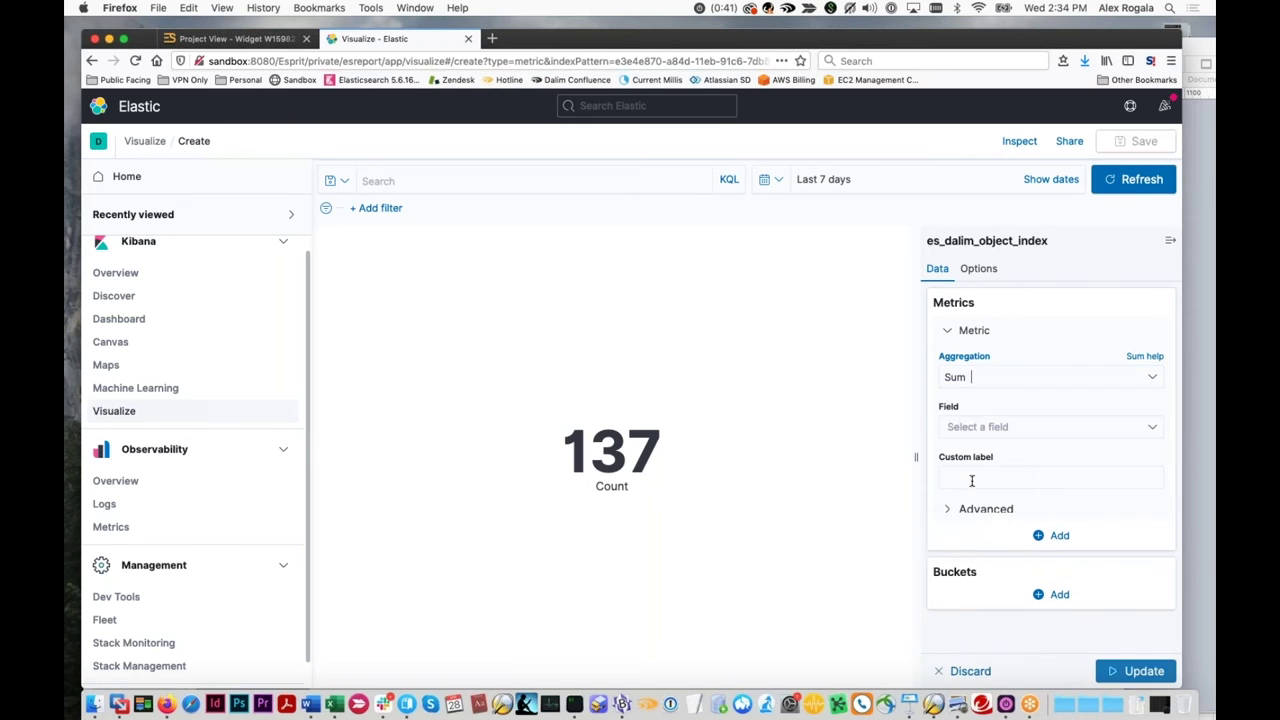
left_click(987, 427)
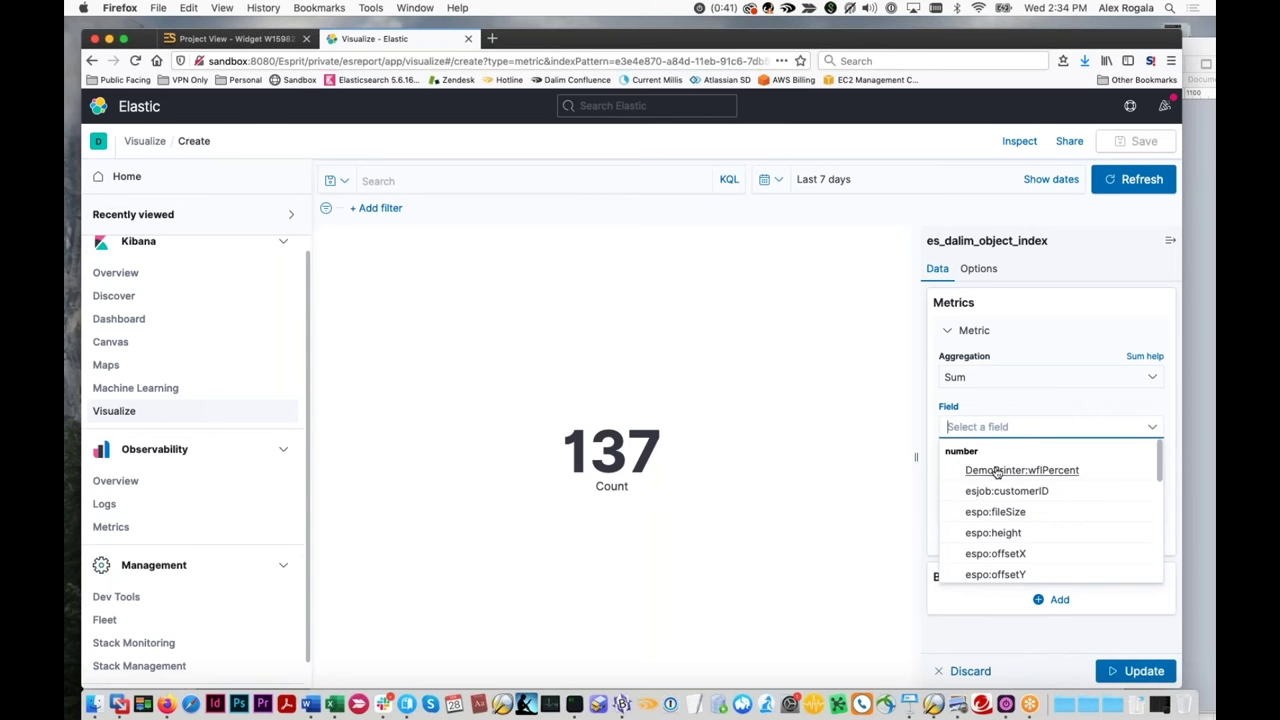
scroll(998, 484, "down", 1)
scroll(997, 481, "down", 2)
scroll(997, 481, "up", 2)
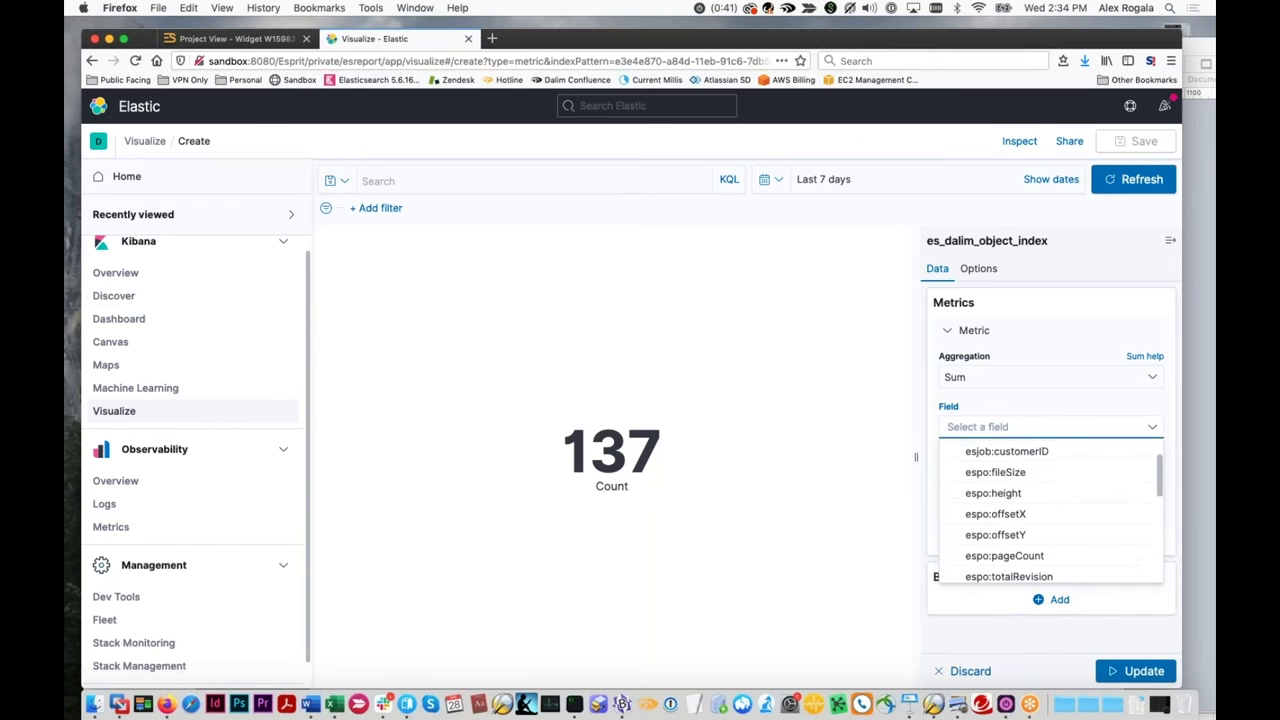
left_click(997, 483)
left_click(997, 483)
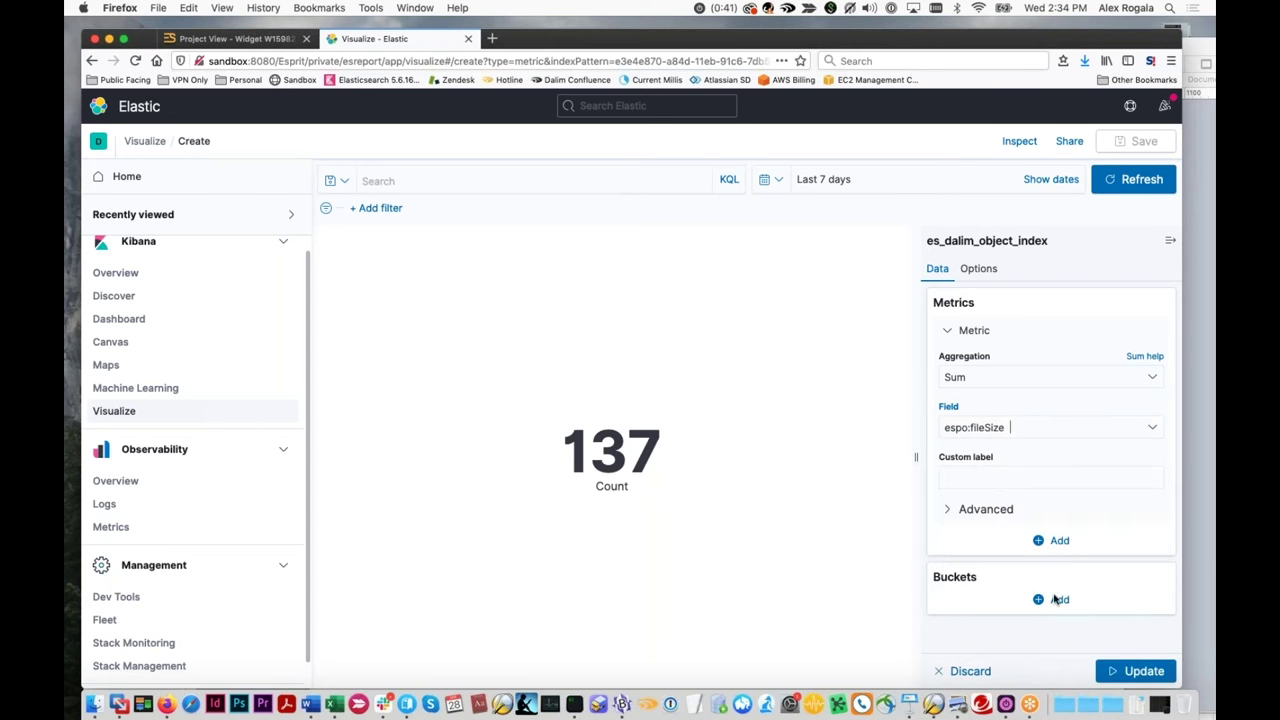
left_click(1153, 671)
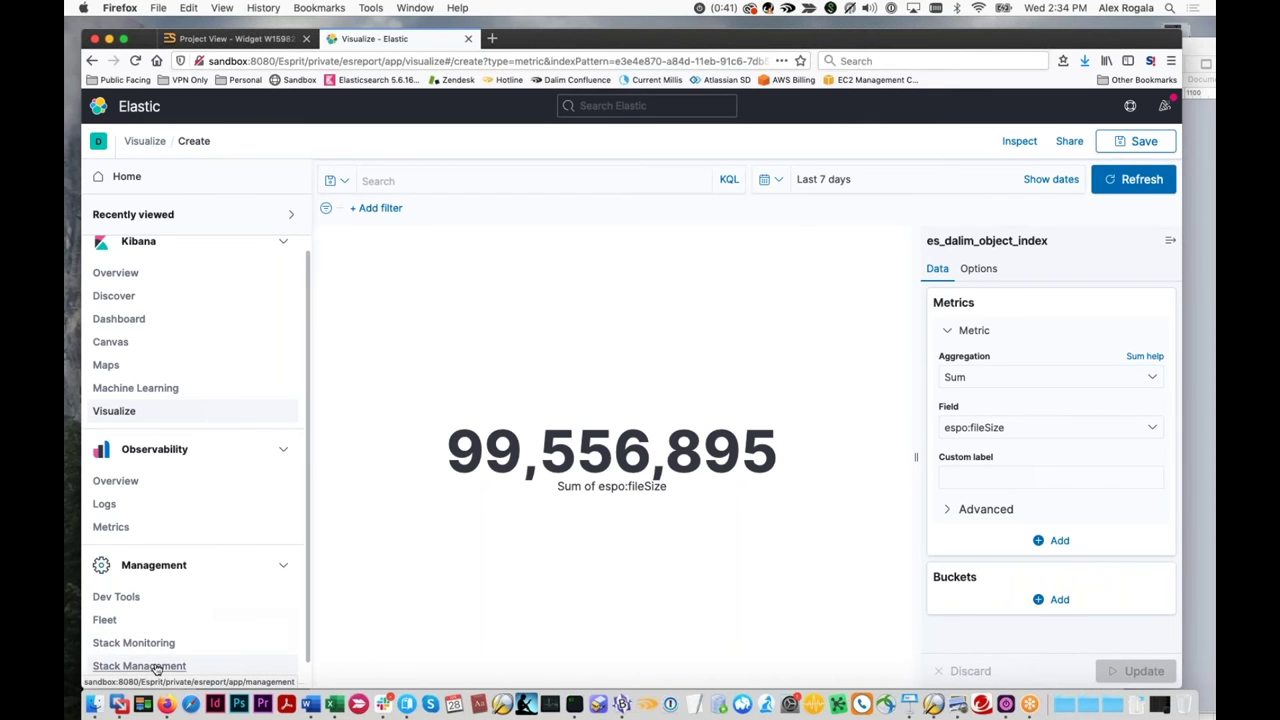
Open the es_dalim_object_index pattern in Stack Management and filter its fields by 'file'
left_click(156, 667)
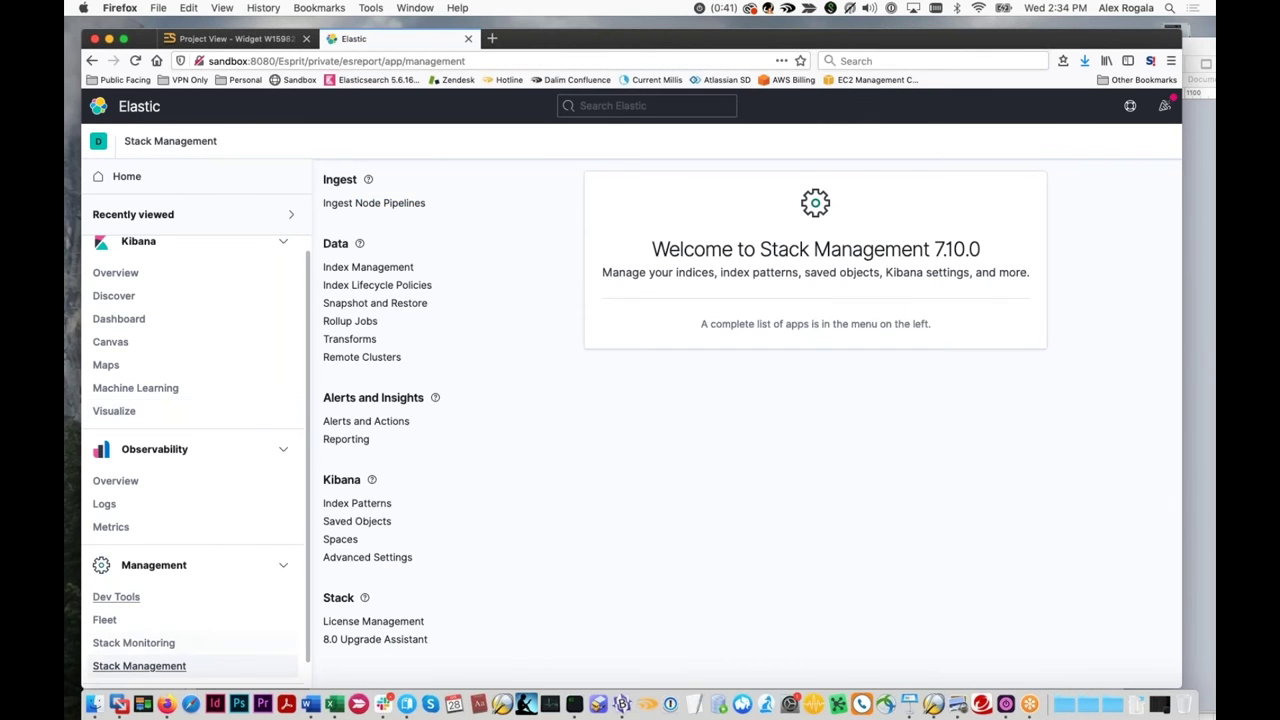
left_click(357, 508)
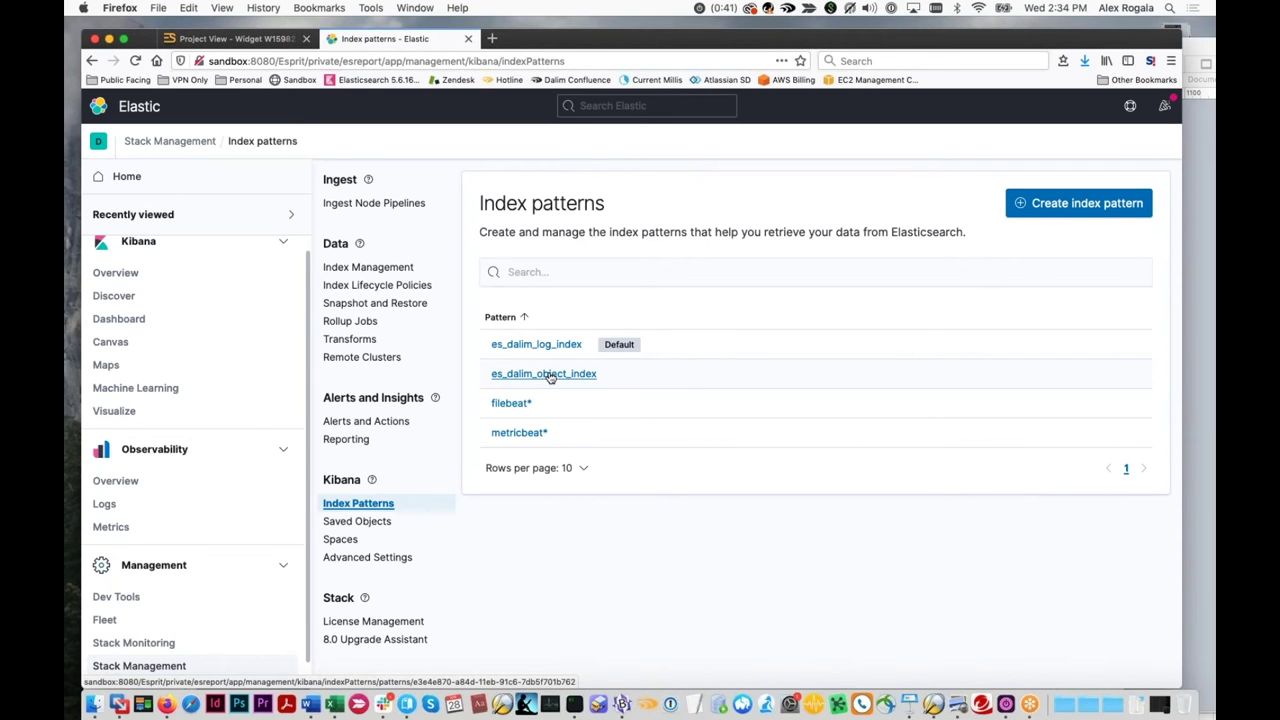
left_click(549, 379)
left_click(541, 374)
scroll(550, 410, "down", 2)
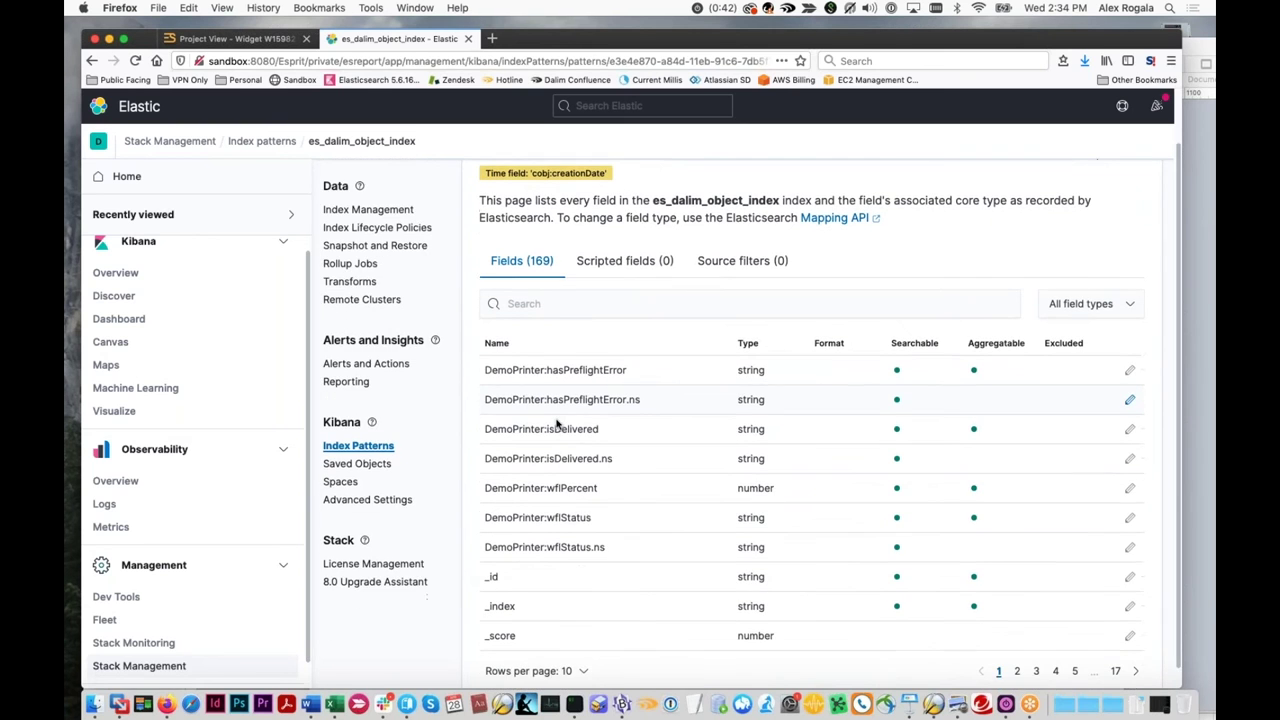
scroll(555, 426, "down", 1)
left_click(566, 294)
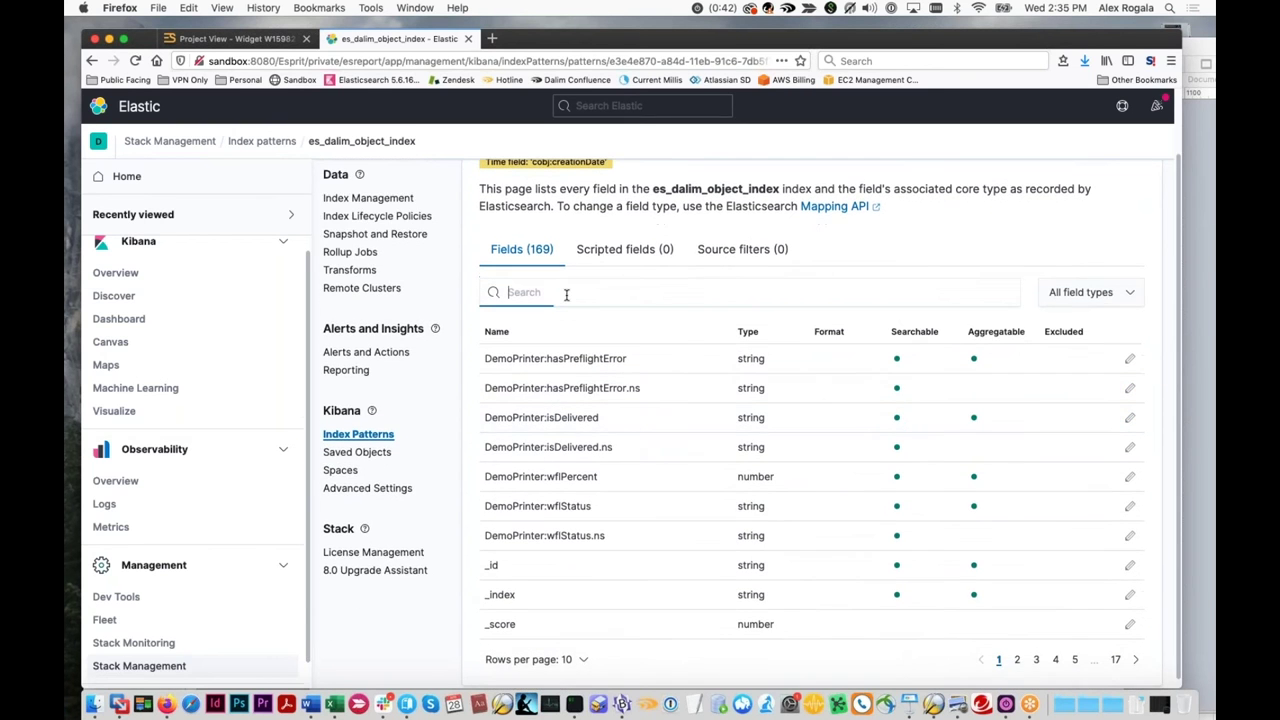
type("file")
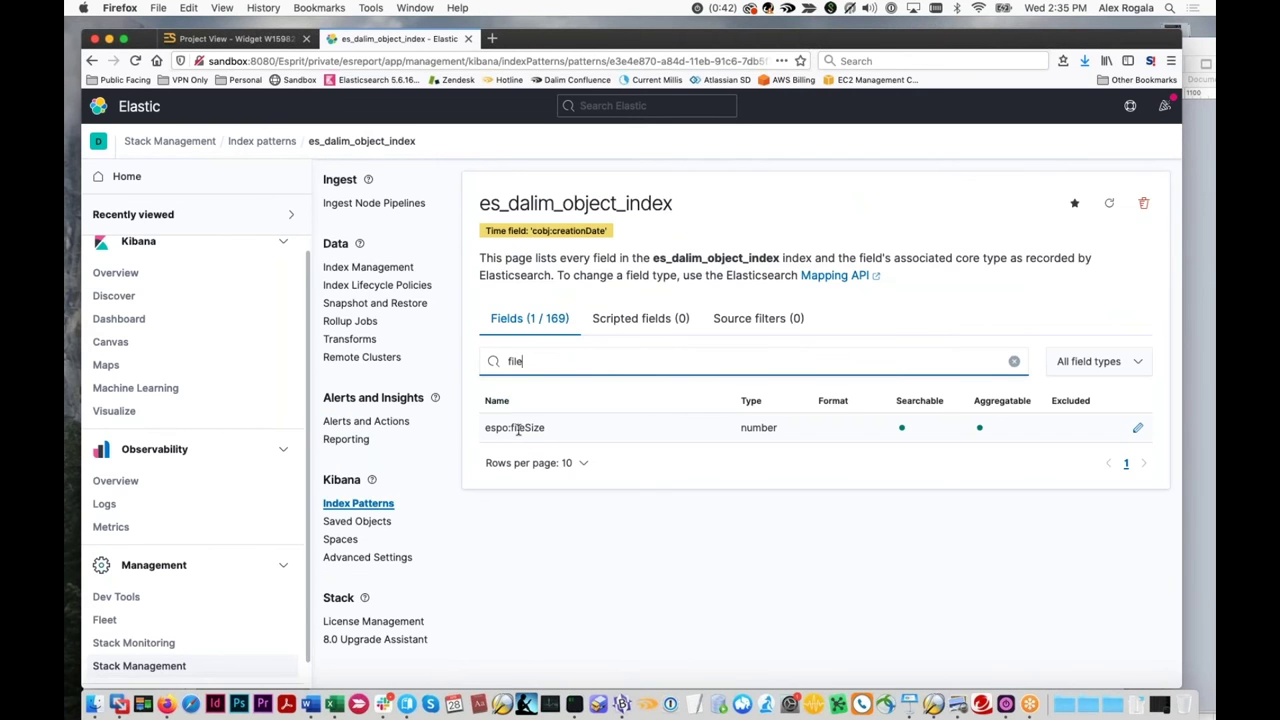
Set the espo:fileSize field format to Bytes and save the field
left_click(1140, 428)
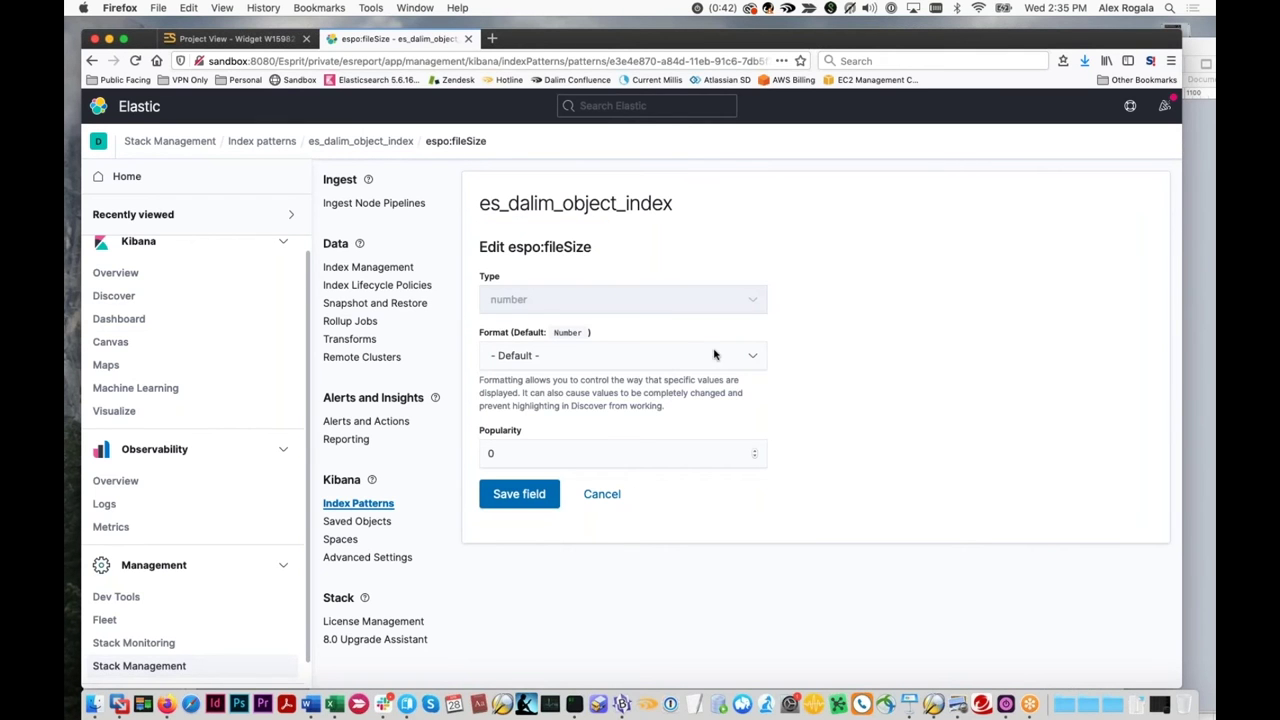
left_click(572, 363)
left_click(571, 366)
left_click(576, 360)
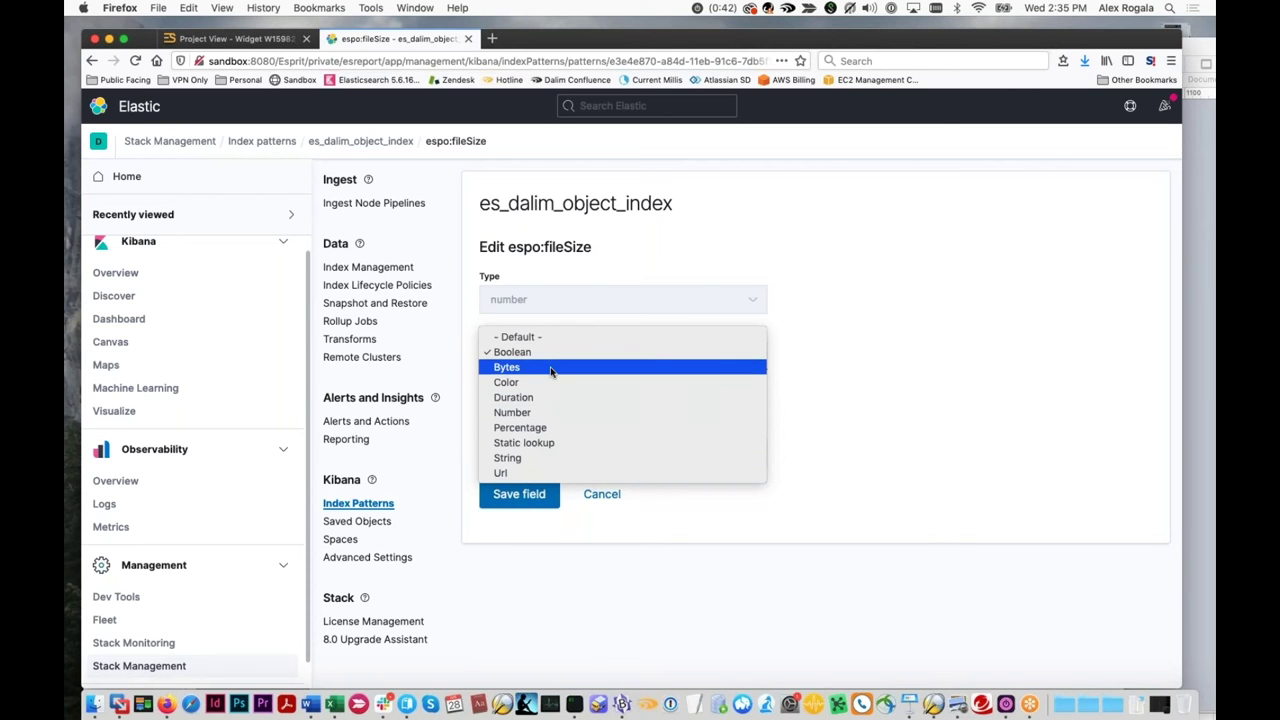
key("Escape")
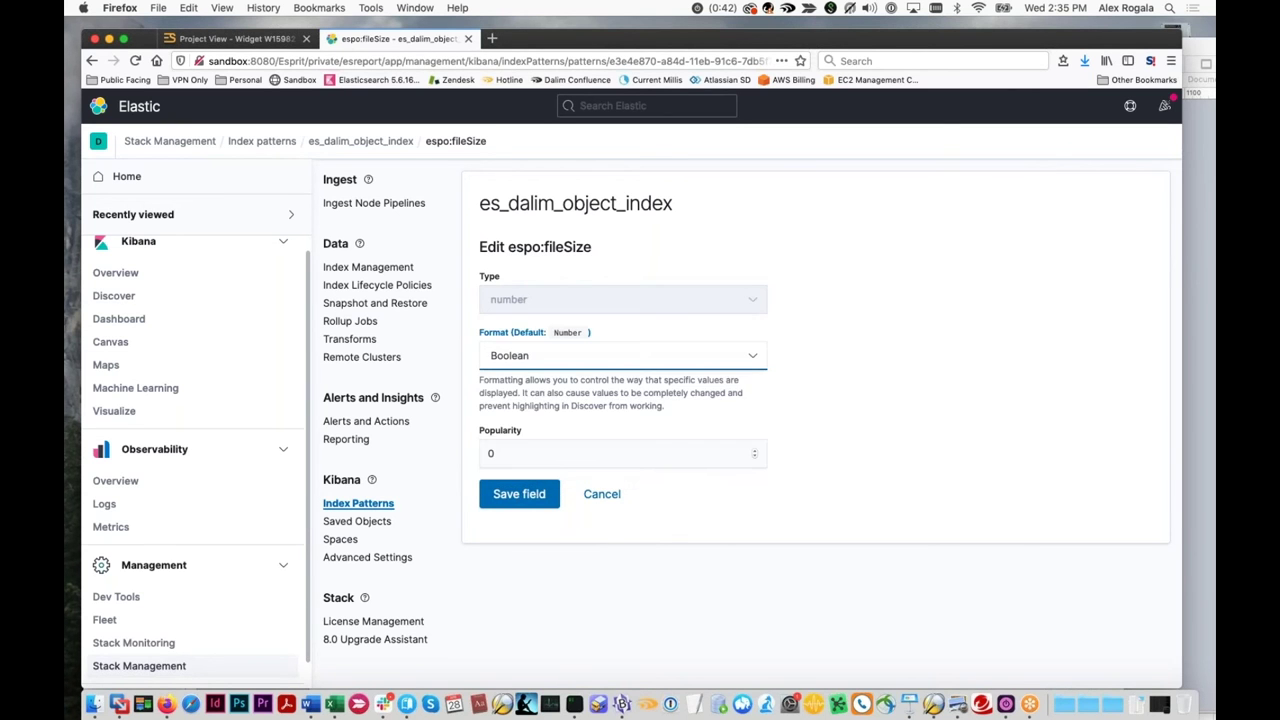
key("Down")
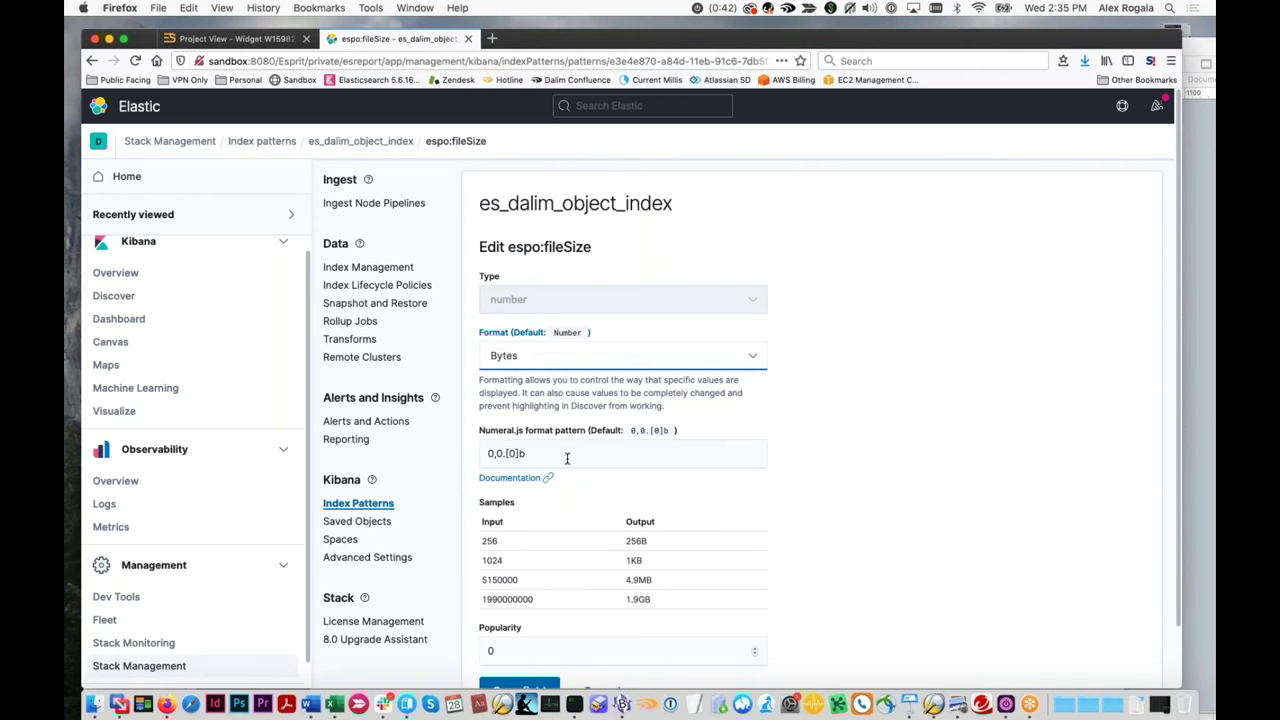
scroll(567, 457, "down", 2)
left_click(519, 627)
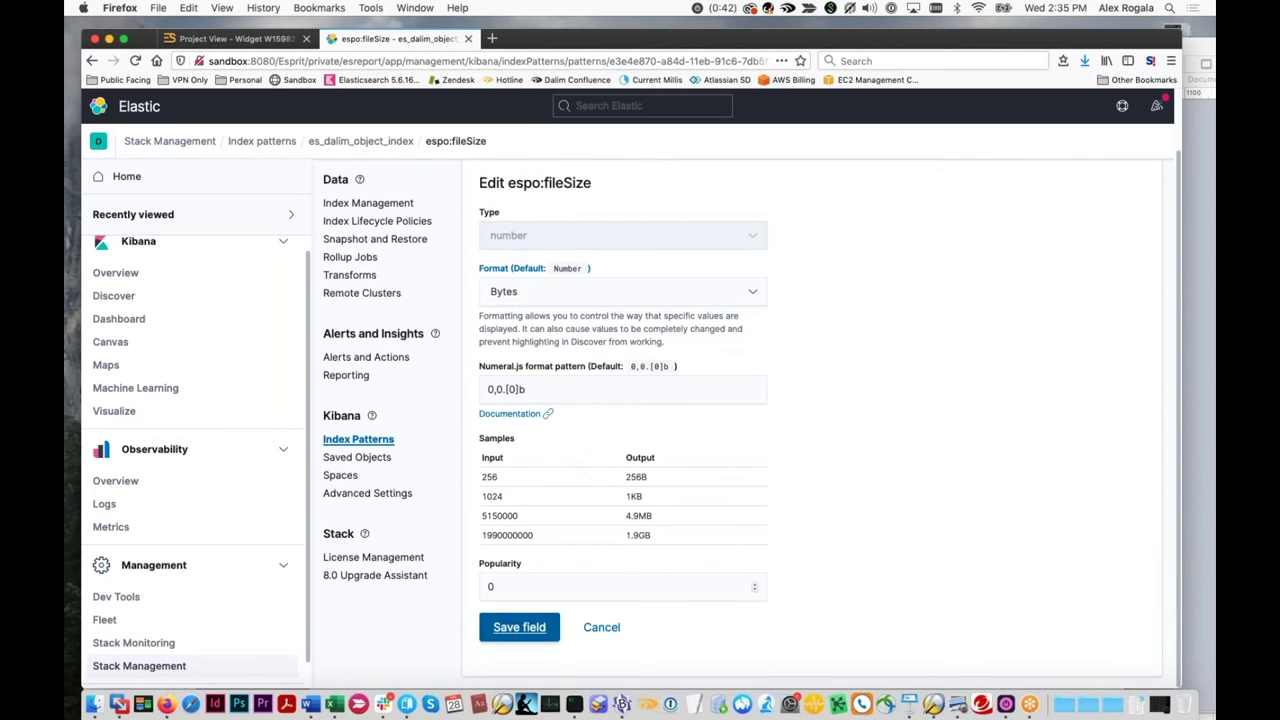
left_click(527, 624)
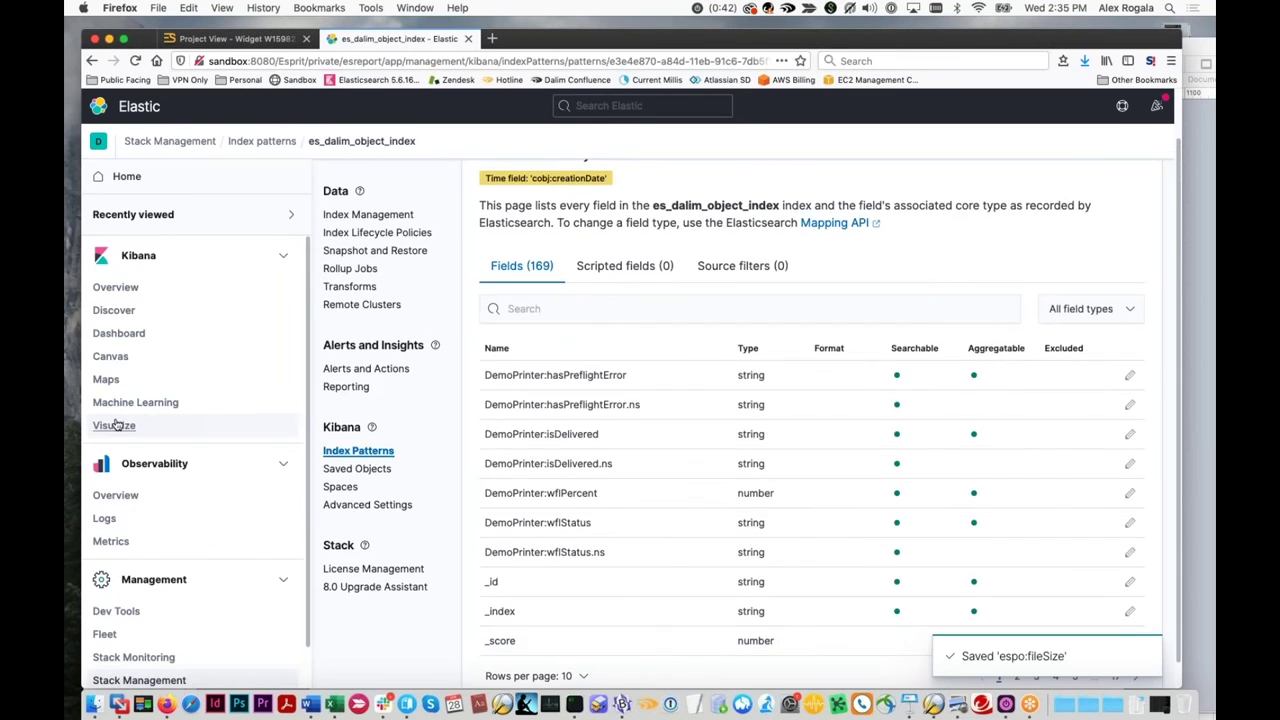
left_click(180, 411)
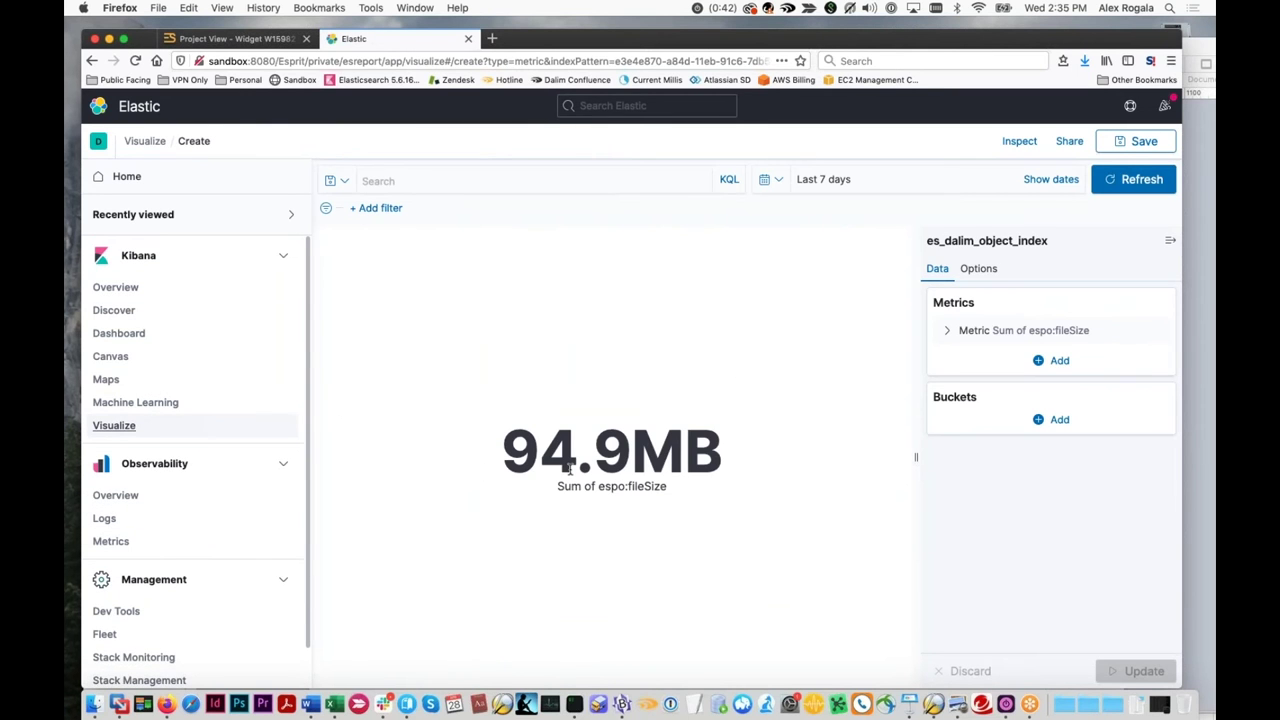
Switch the metric to an Average of espo:fileSize, showing 777.8KB
left_click(960, 330)
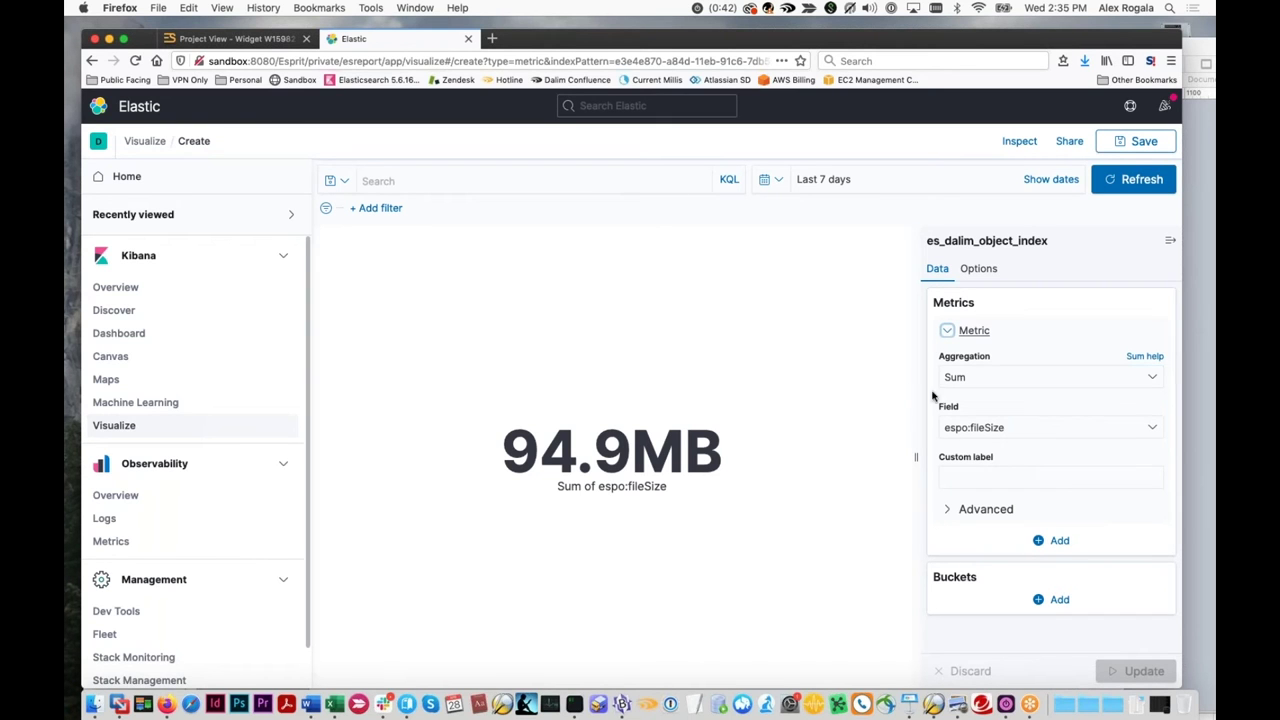
left_click(975, 378)
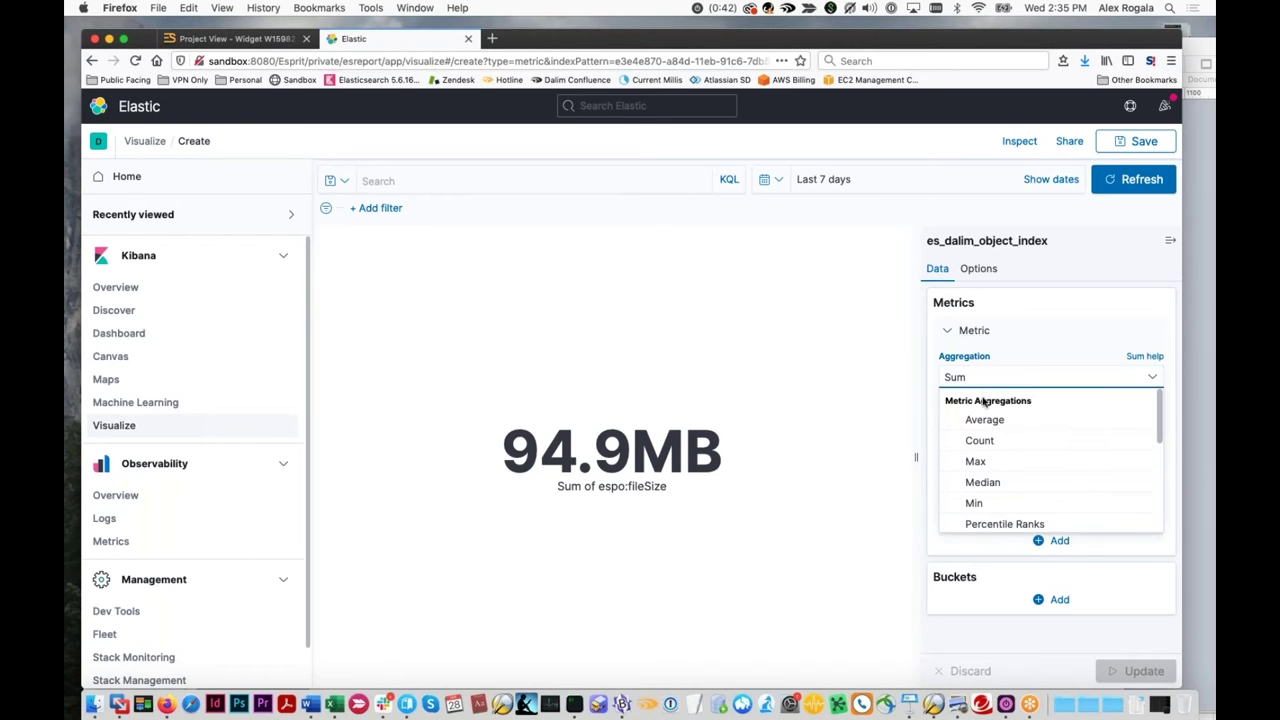
scroll(975, 430, "down", 2)
scroll(972, 430, "down", 4)
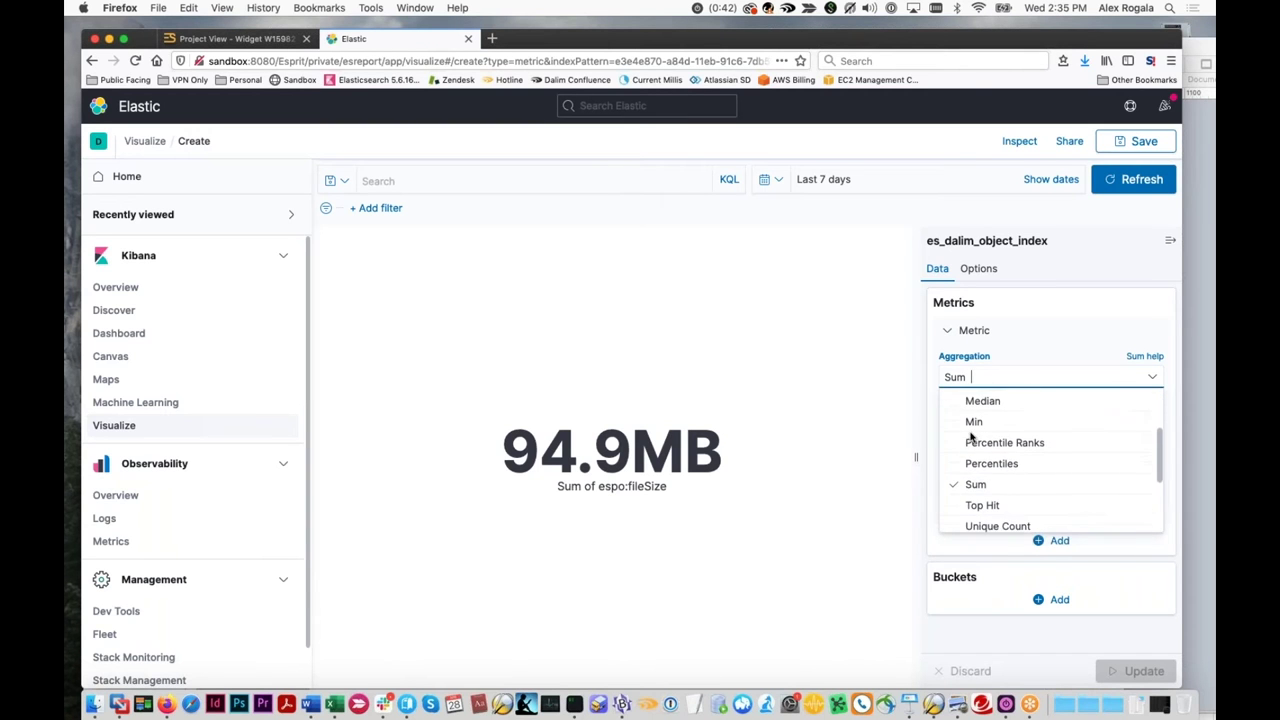
scroll(977, 451, "up", 6)
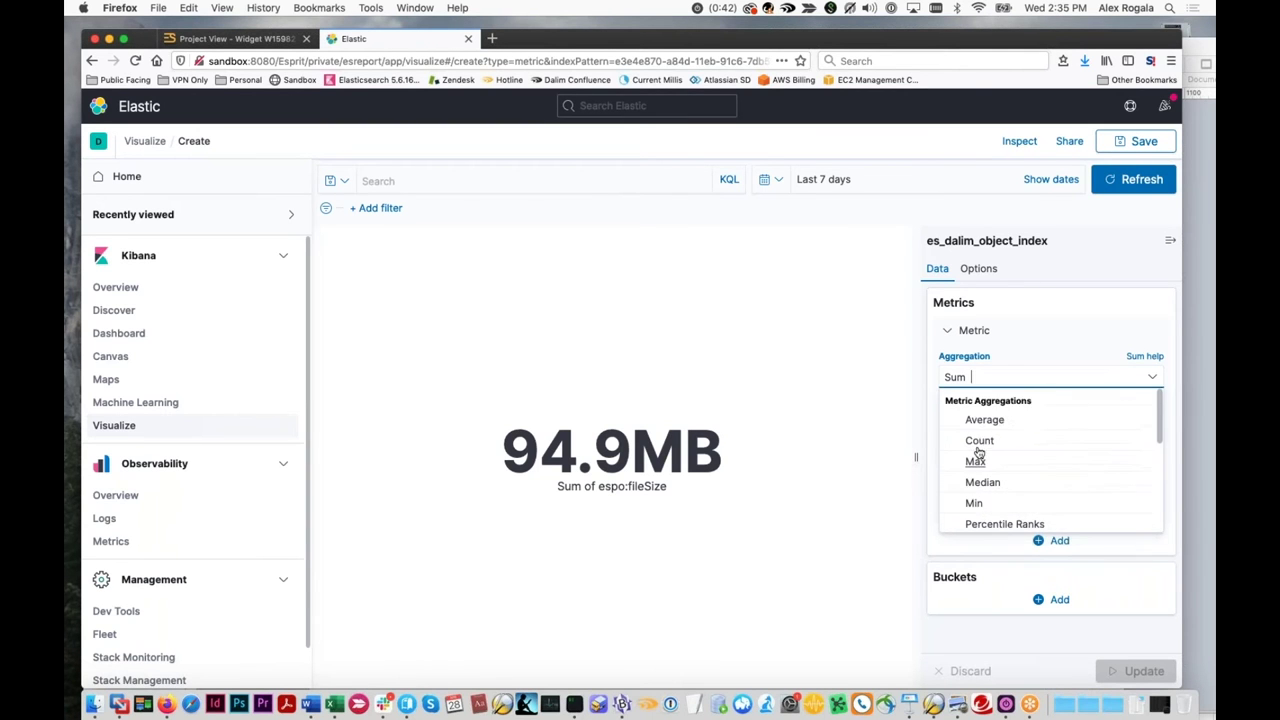
left_click(978, 420)
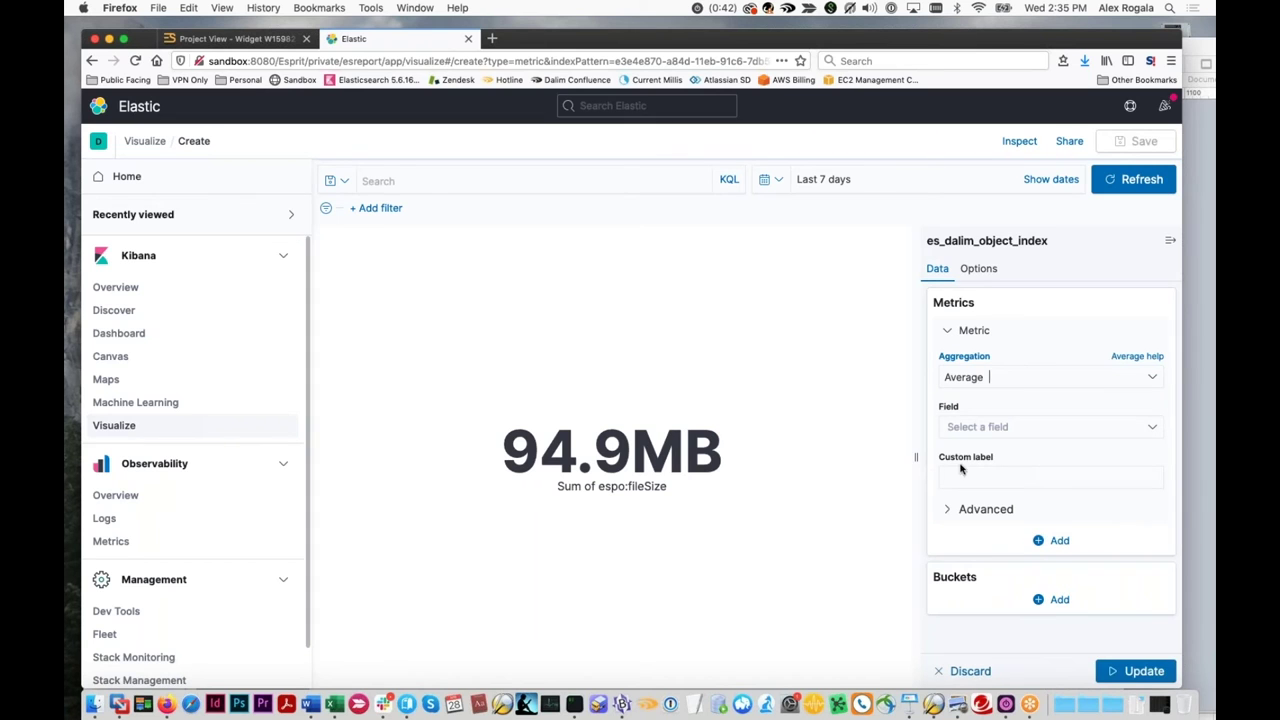
left_click(986, 427)
type("file")
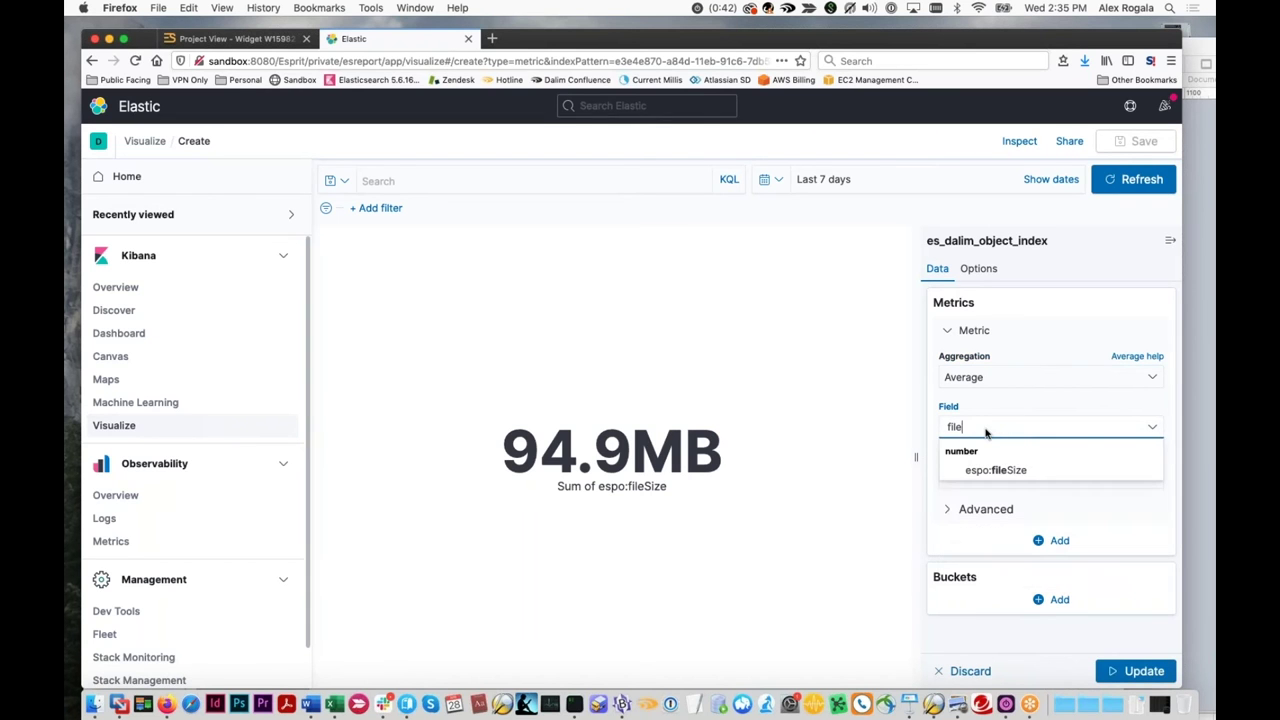
left_click(988, 464)
left_click(1127, 678)
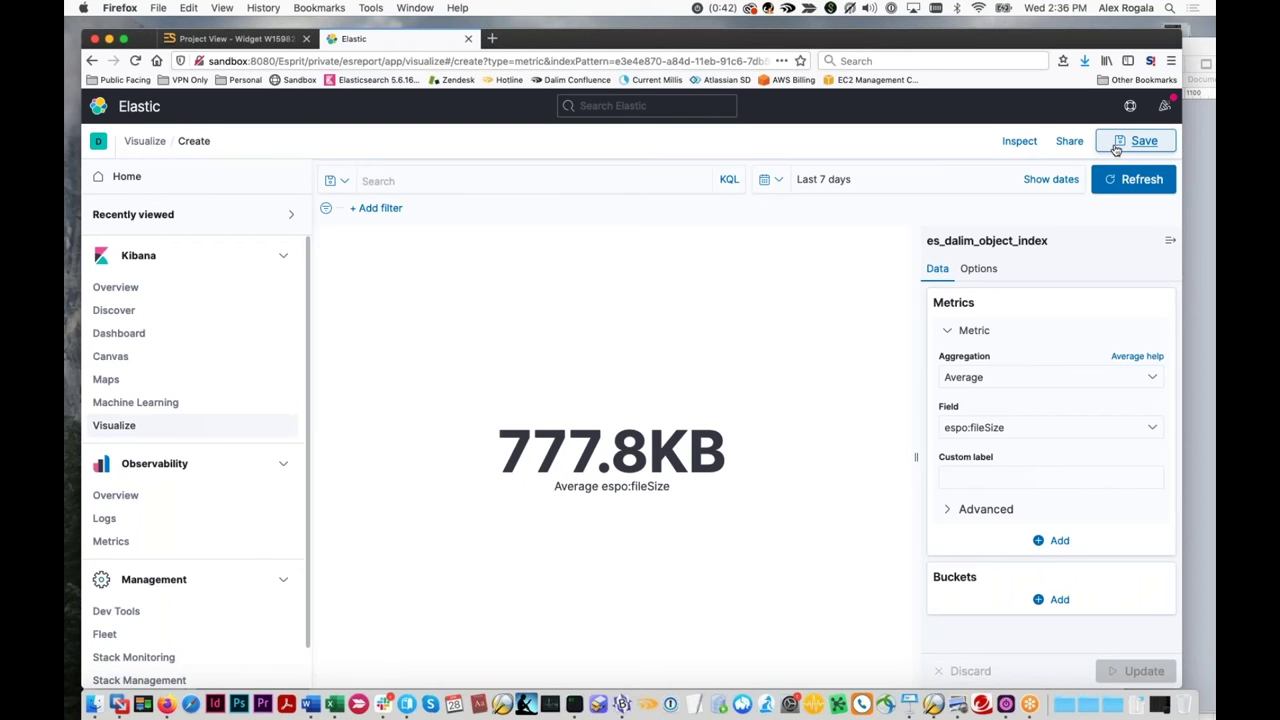
Save the visualization with the title 'Average File Size'
left_click(1121, 147)
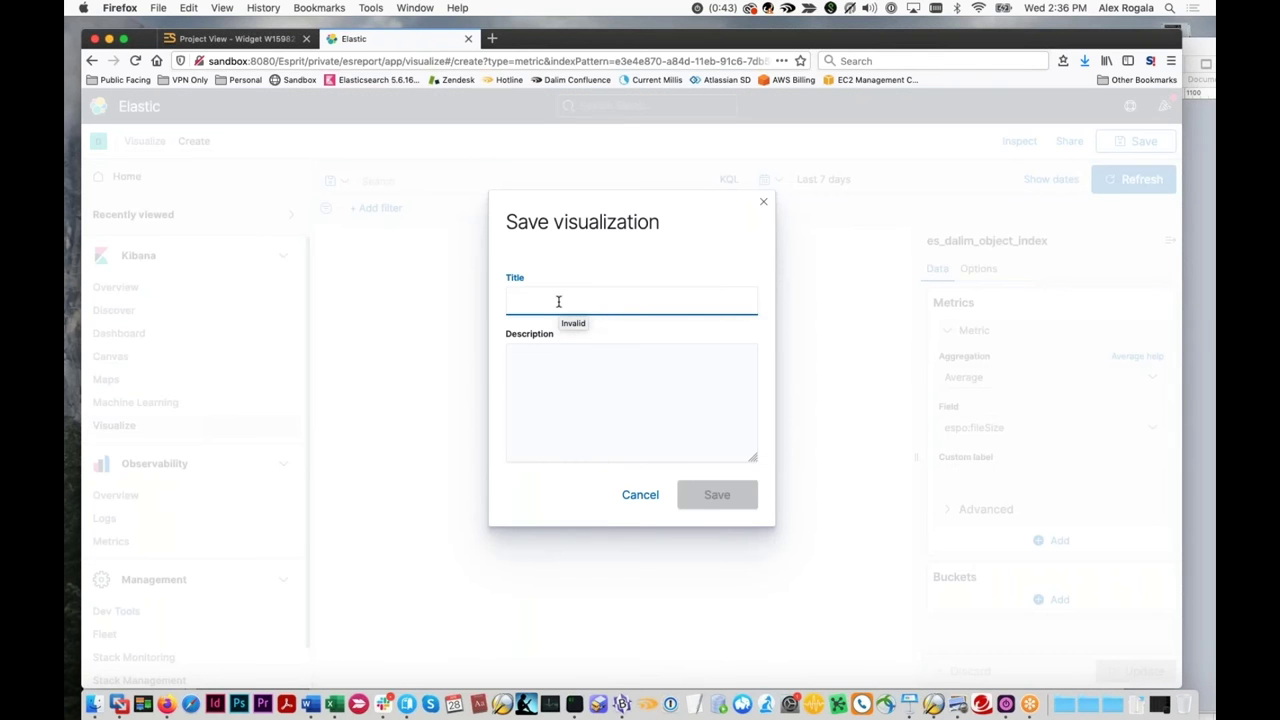
type("Average File Size")
left_click(733, 498)
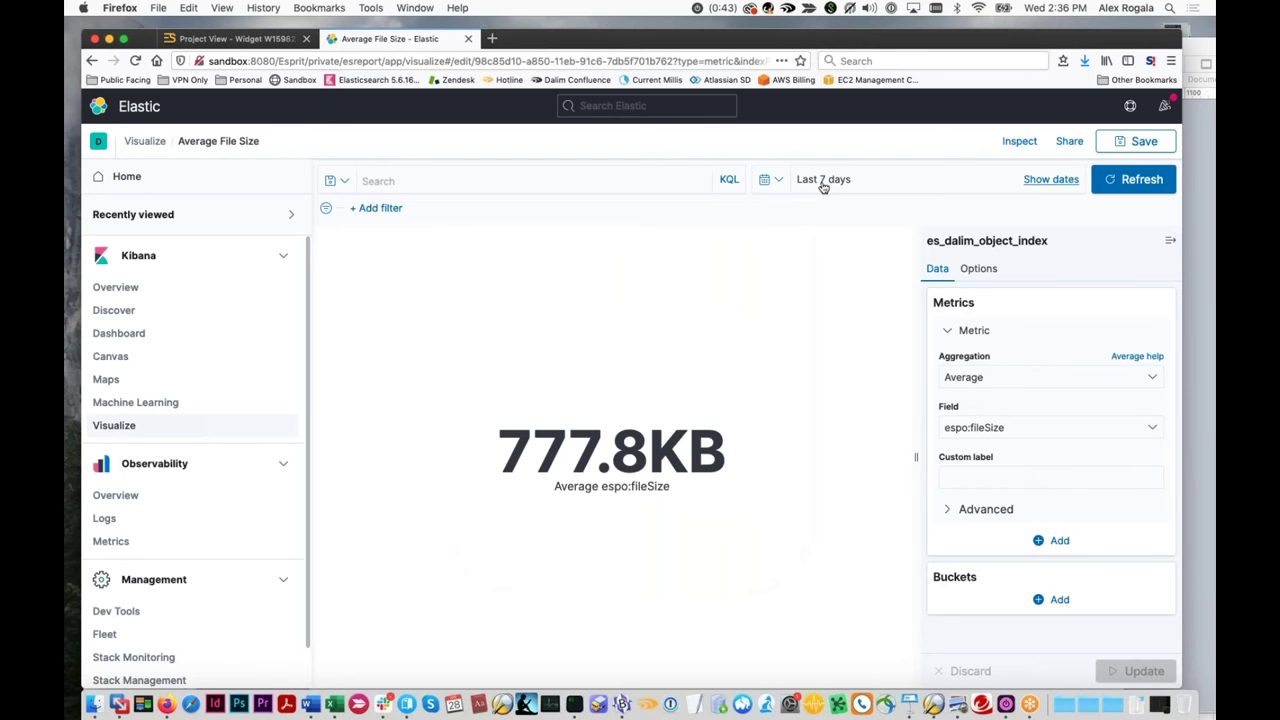
Switch the metric back to a Sum of espo:fileSize
left_click(1100, 427)
left_click(1001, 399)
left_click(1005, 378)
scroll(1024, 474, "down", 5)
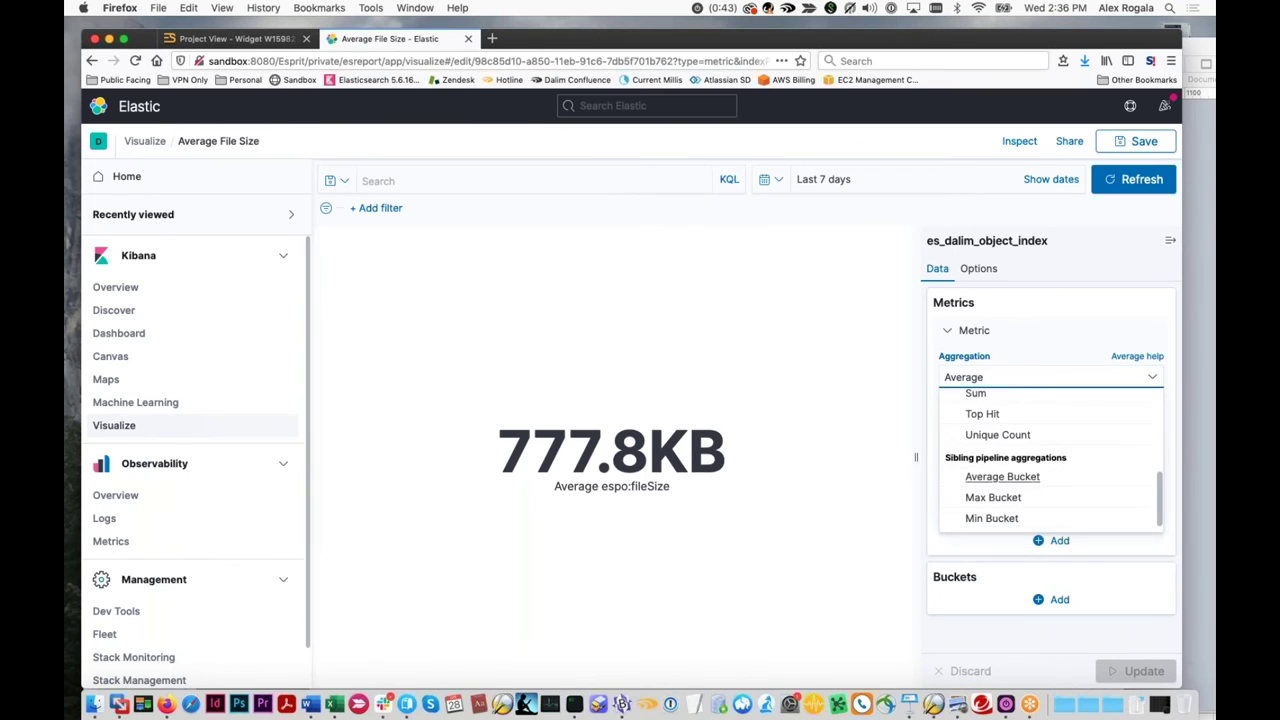
scroll(997, 496, "up", 2)
scroll(997, 496, "up", 1)
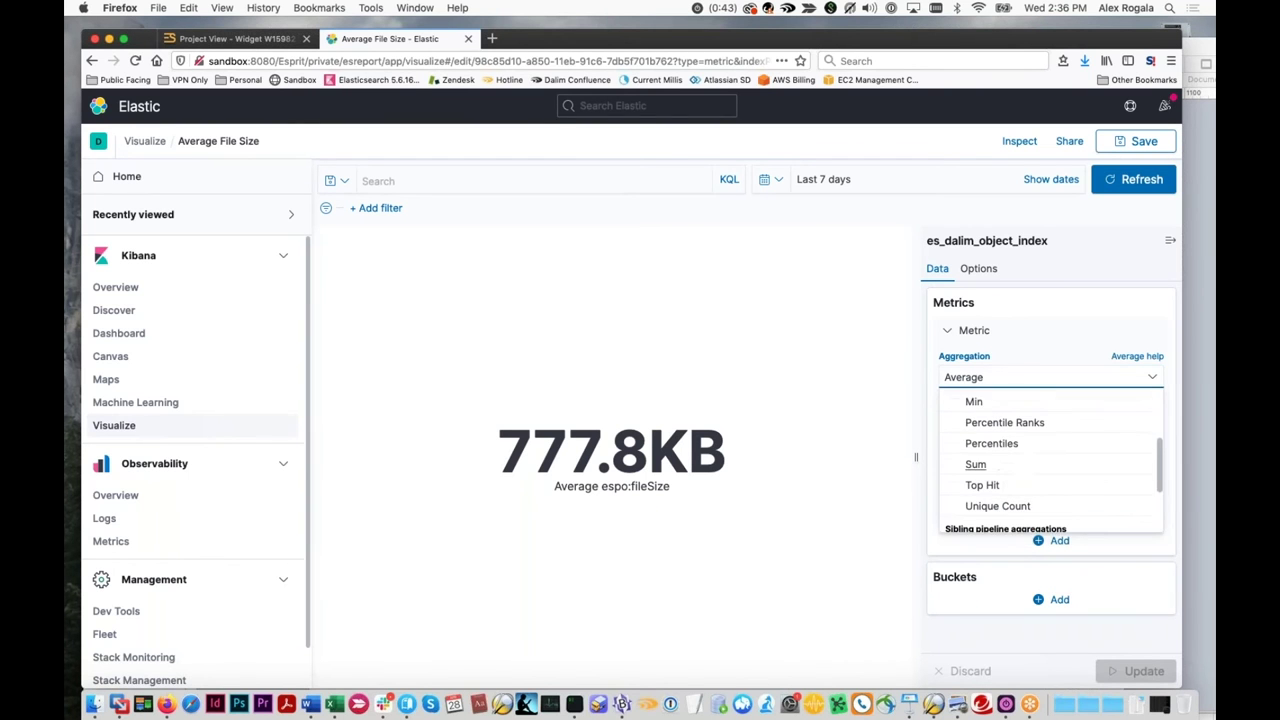
left_click(995, 464)
left_click(980, 427)
left_click(1000, 469)
left_click(1110, 670)
Save it as a new visualization titled 'Total File Size'
left_click(1125, 145)
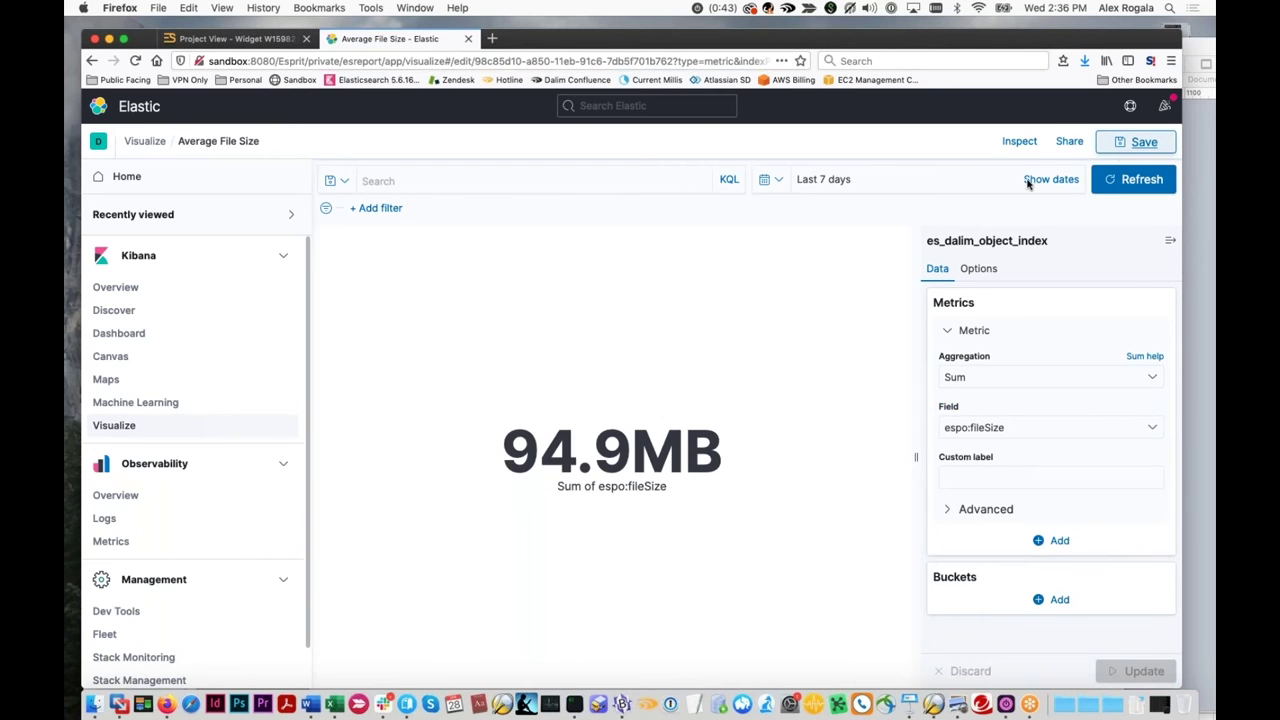
left_click(520, 262)
left_click_drag(608, 316, 479, 311)
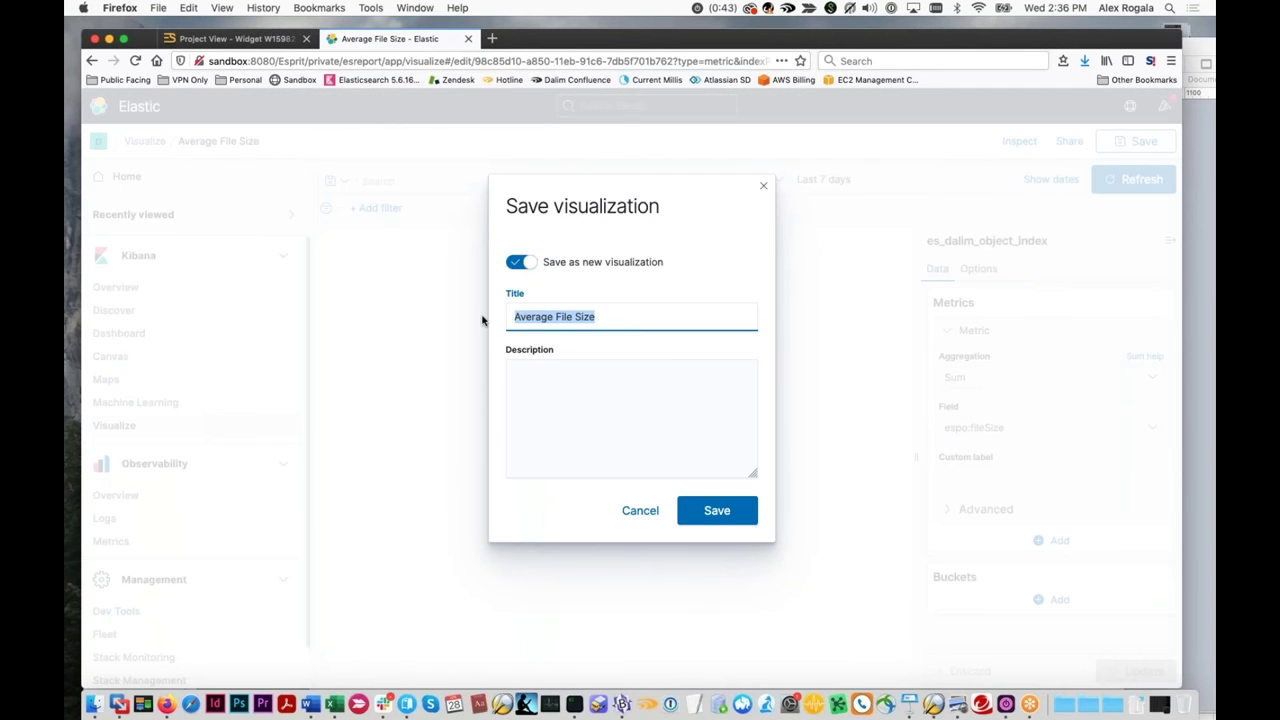
type("Total File Size")
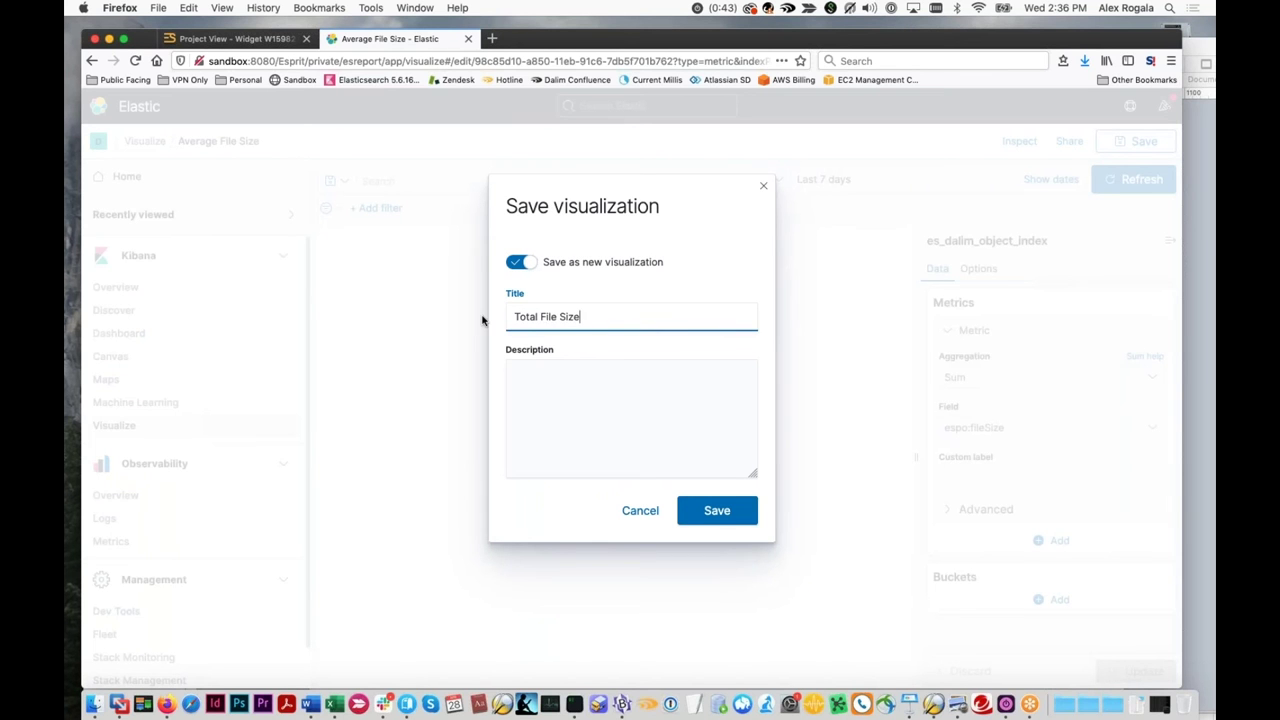
left_click(712, 512)
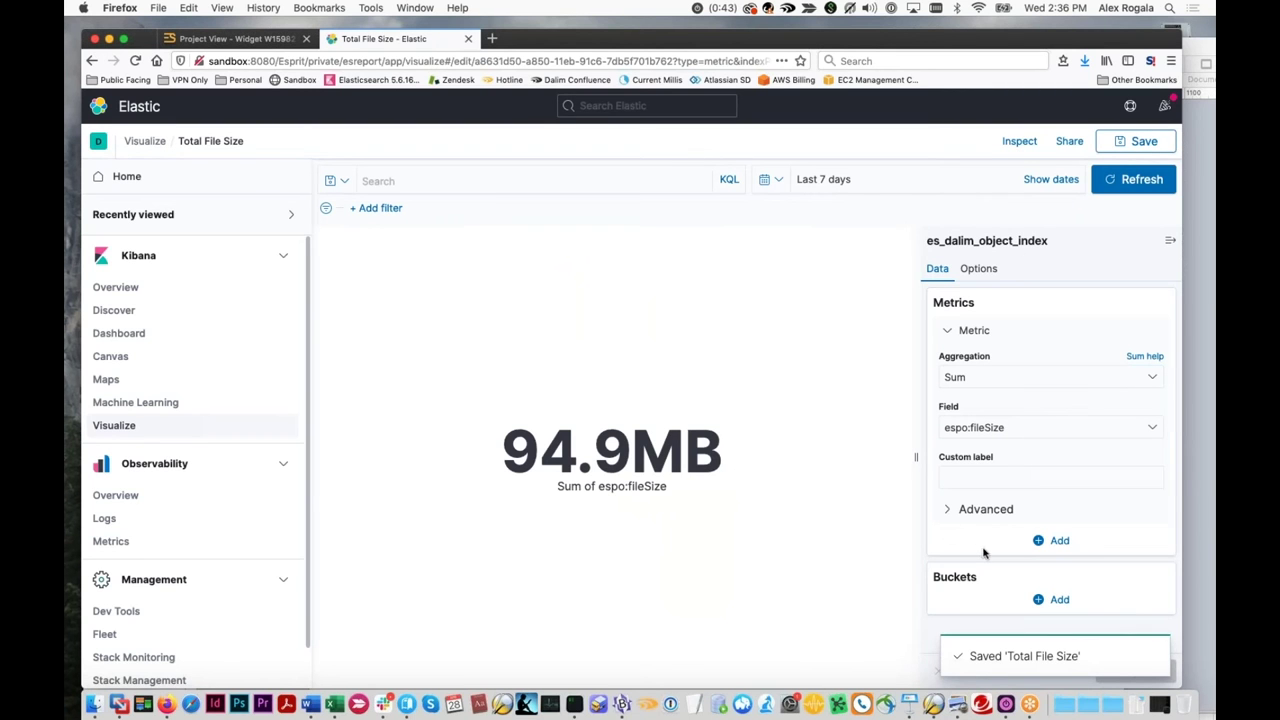
Give the metric the custom label 'Disk Space Used'
left_click(950, 512)
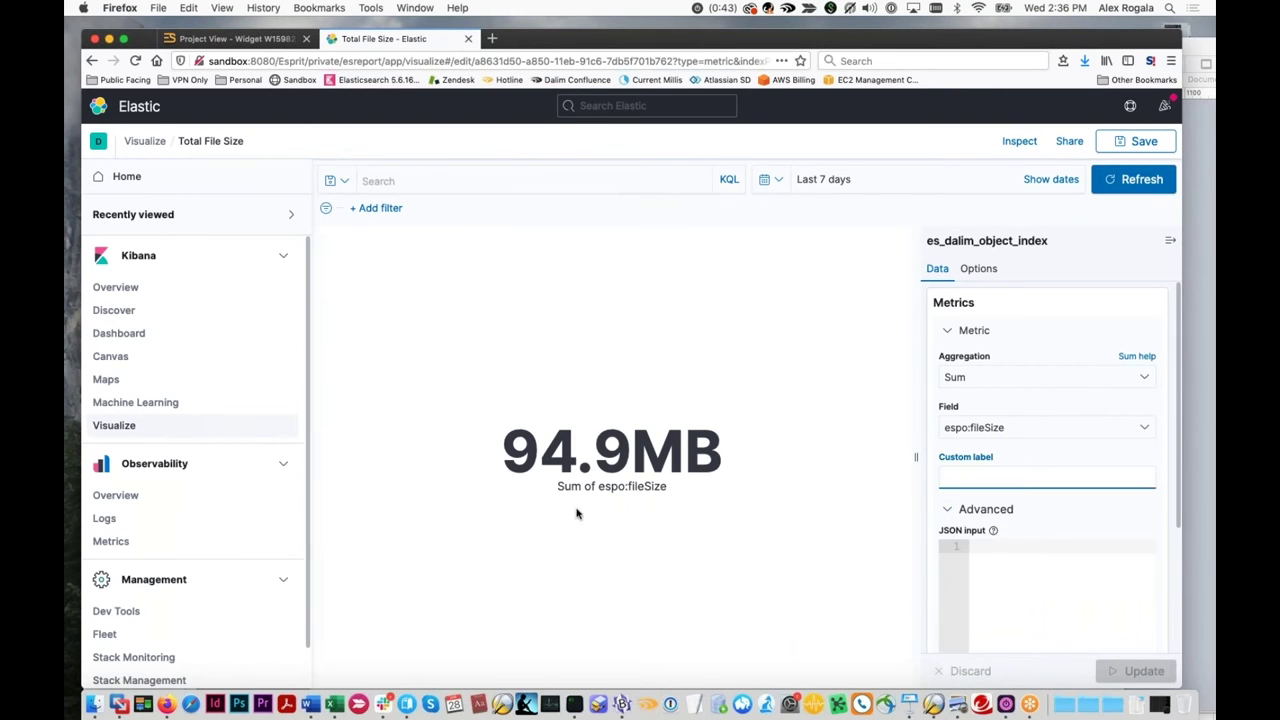
left_click_drag(674, 490, 709, 489)
left_click(604, 486)
left_click(886, 509)
left_click(975, 480)
type("Disk Space Used")
left_click(1150, 672)
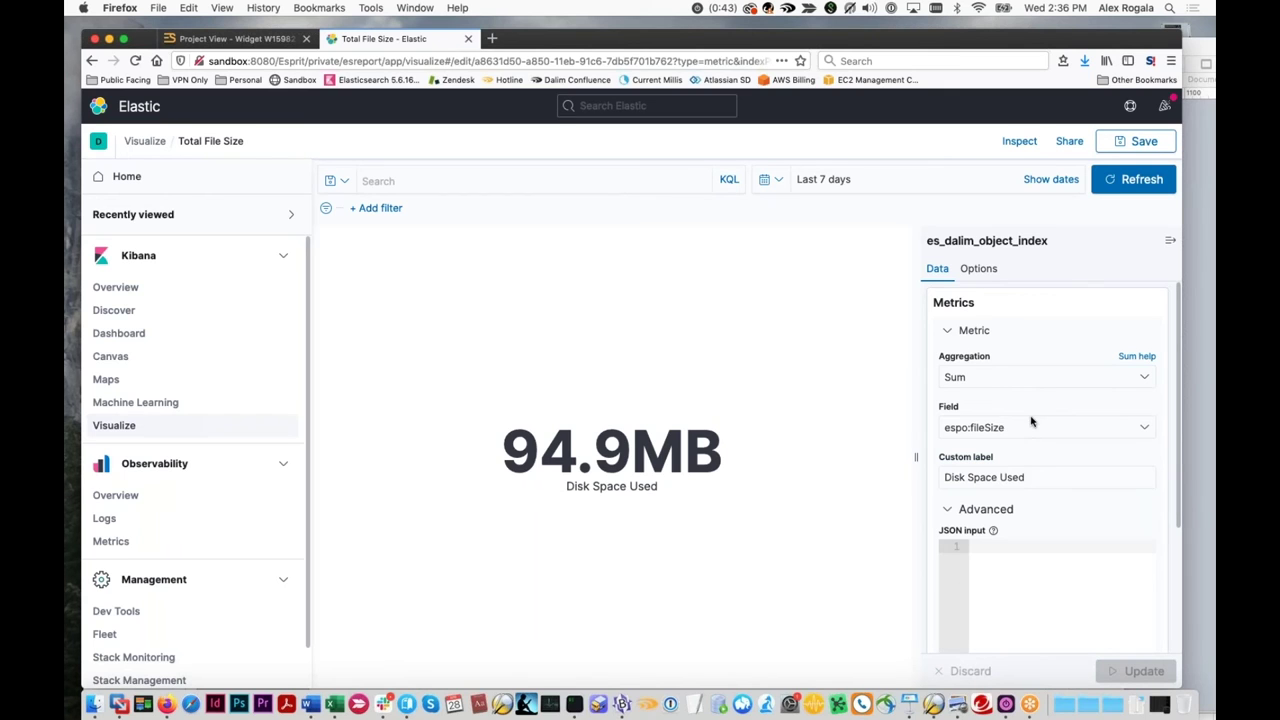
left_click(951, 331)
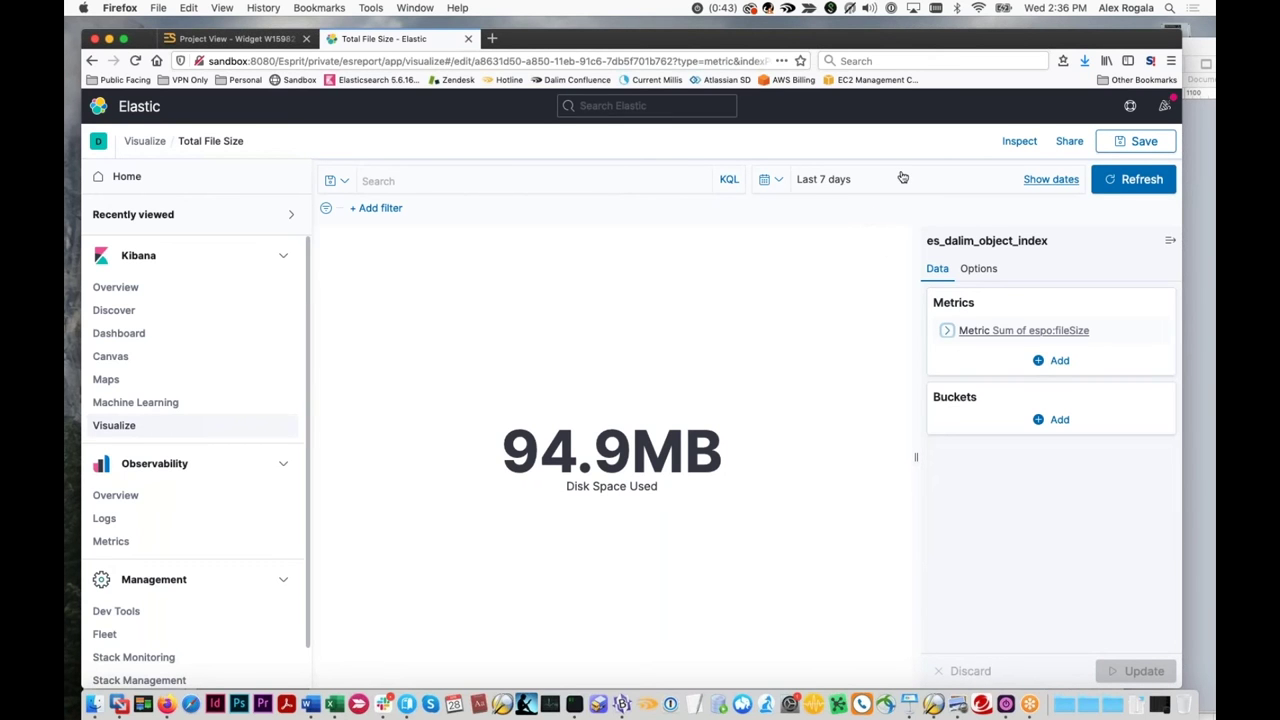
Set the time range to start one year ago and apply it
left_click(870, 178)
left_click(918, 181)
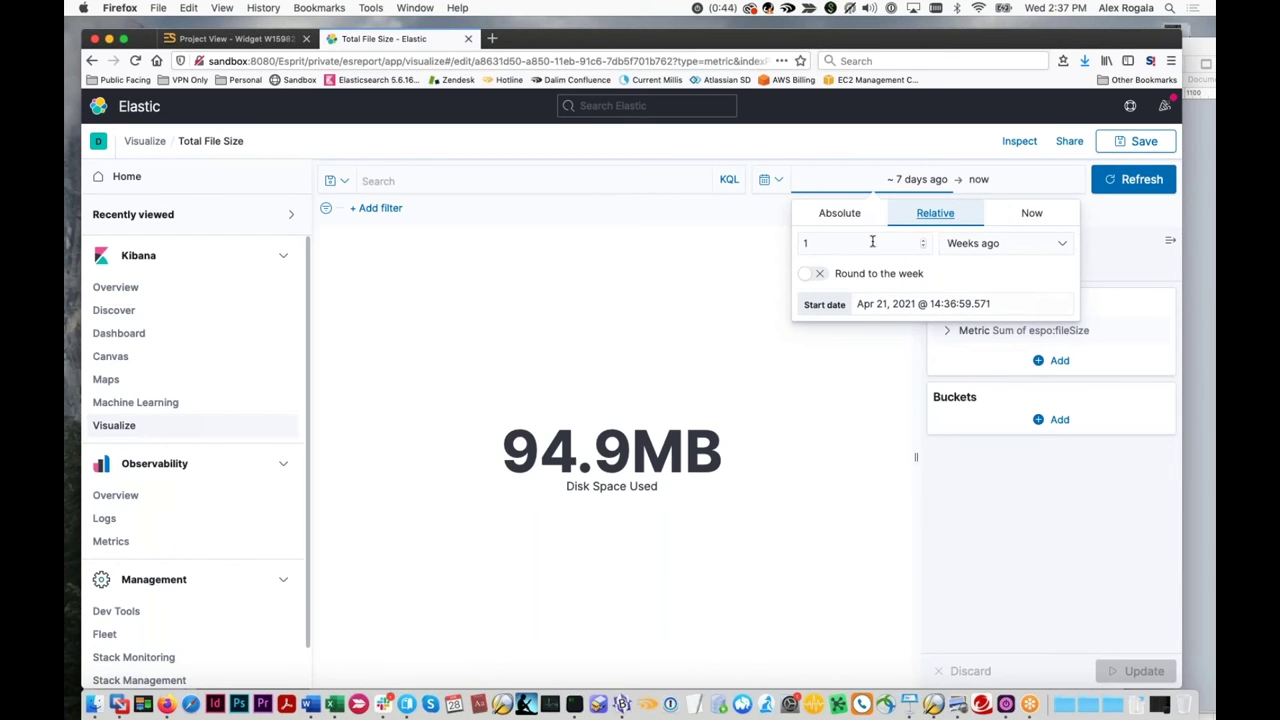
left_click(982, 248)
left_click(966, 270)
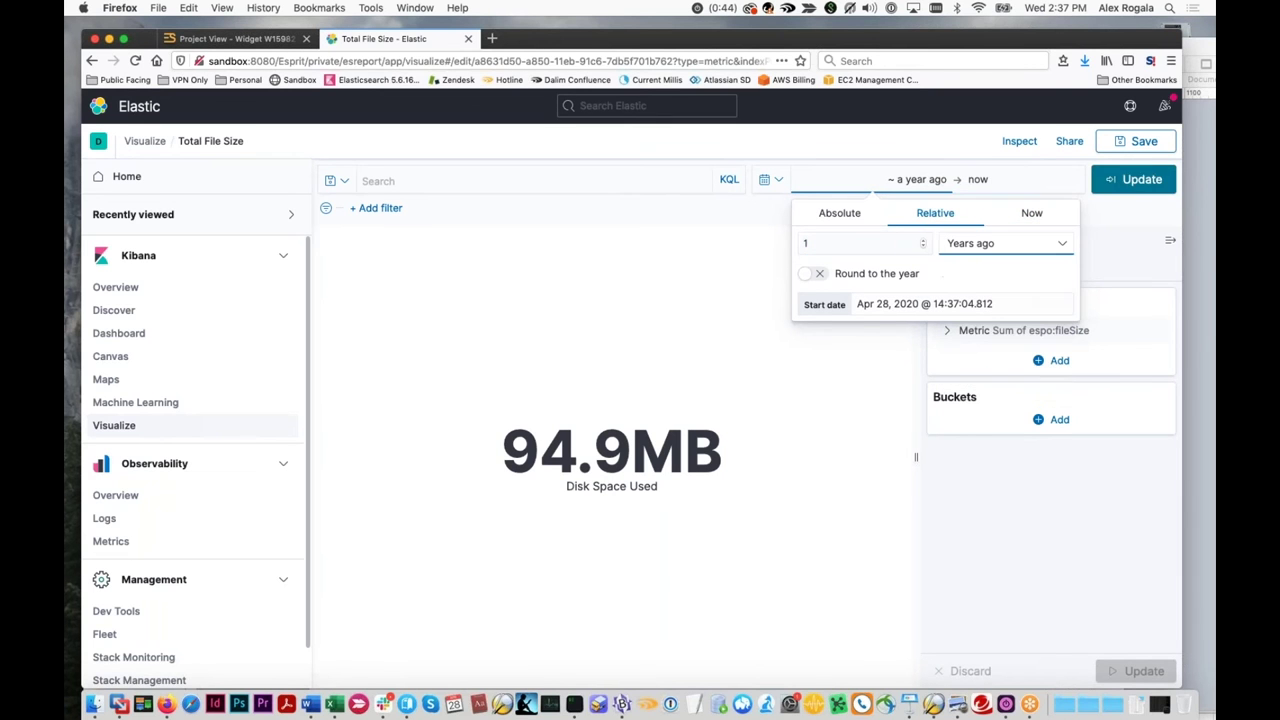
left_click(1134, 186)
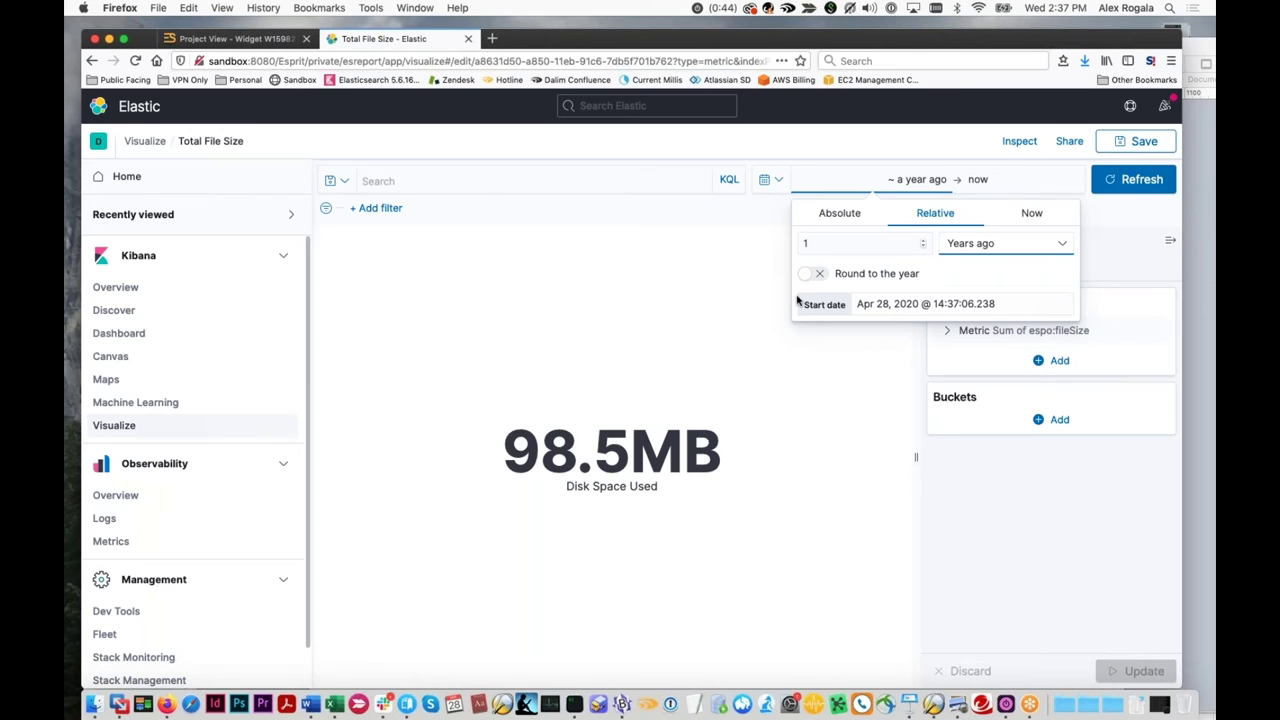
Narrow the range to the last 3 hours and save Total File Size
left_click(967, 246)
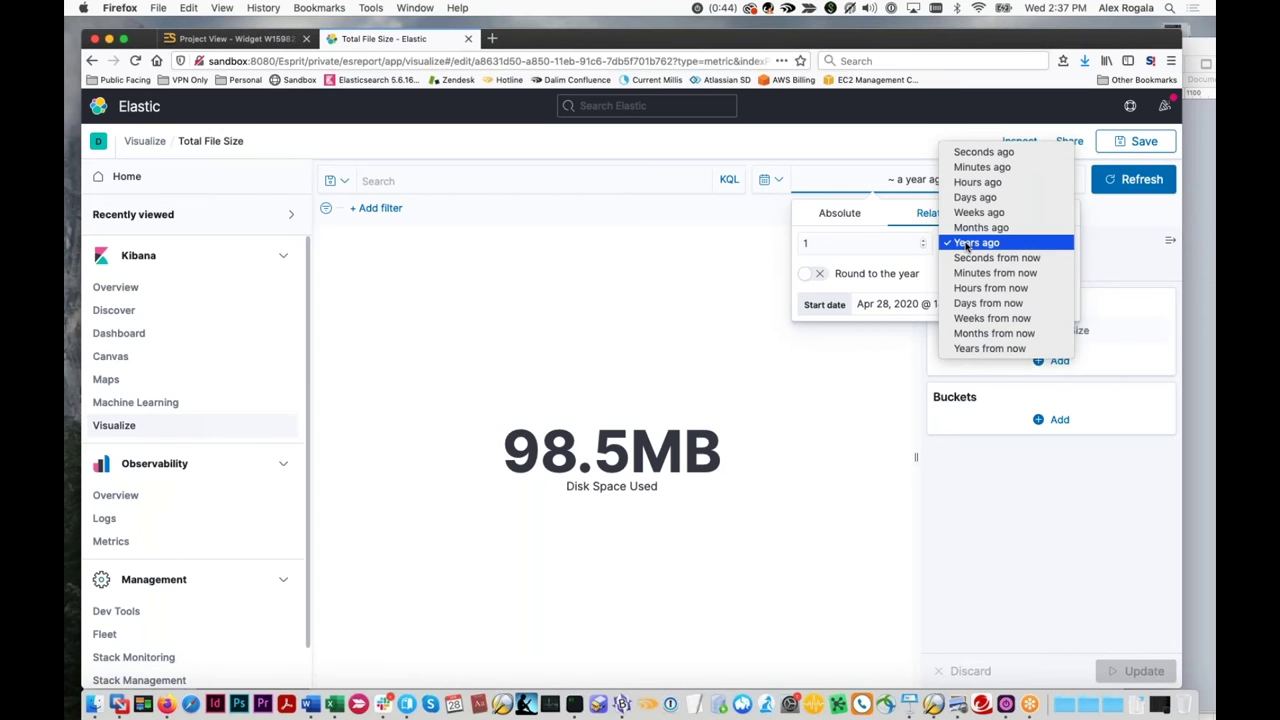
key("d")
key("Return")
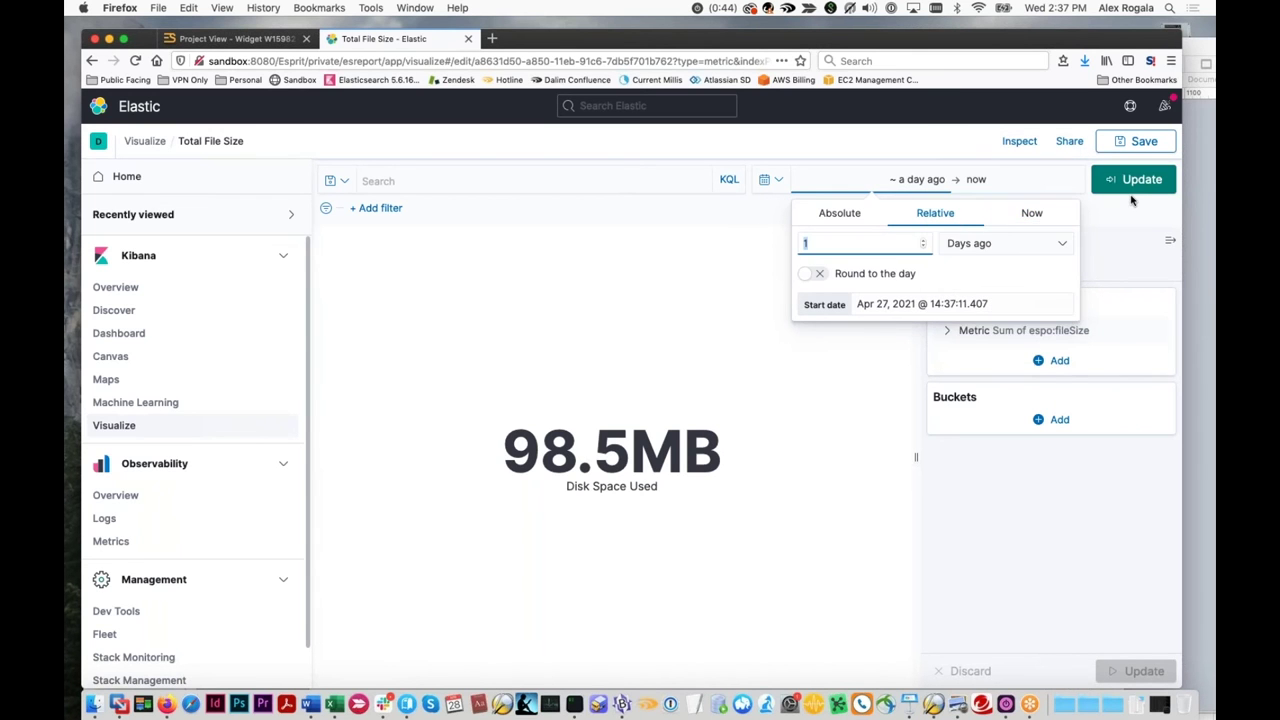
left_click(975, 243)
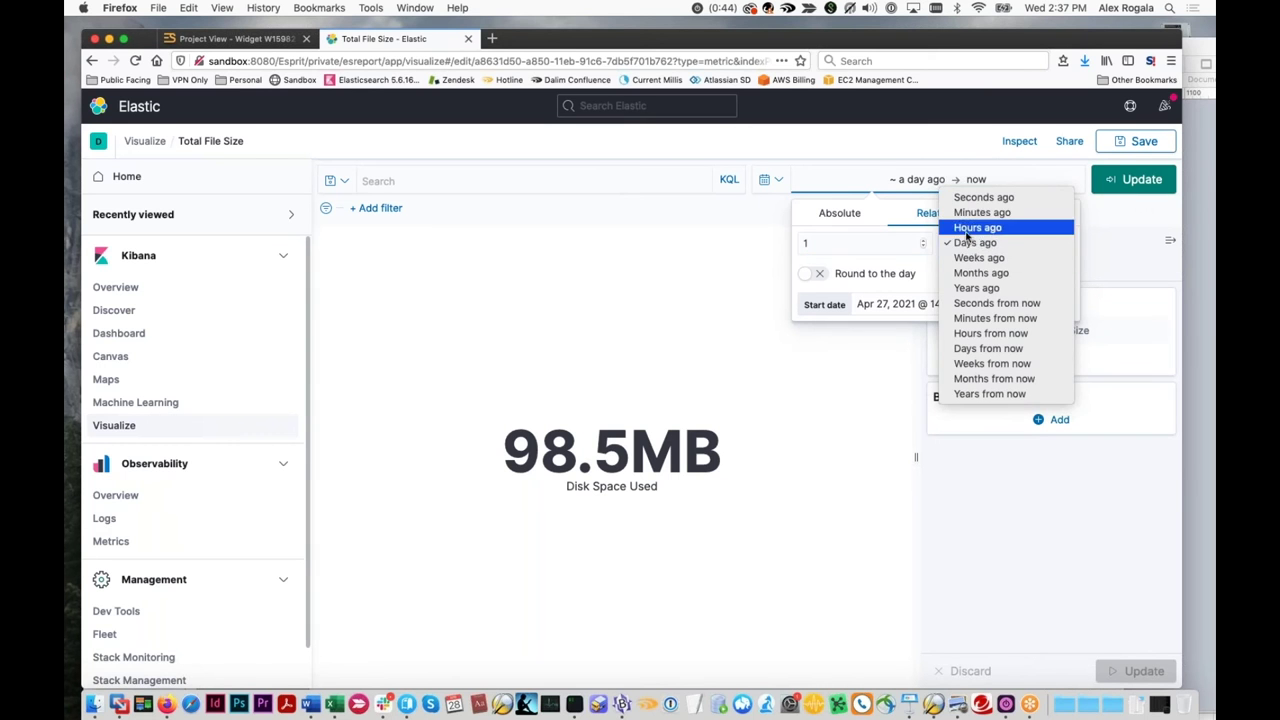
left_click(977, 228)
left_click(849, 243)
key("BackSpace")
type("3")
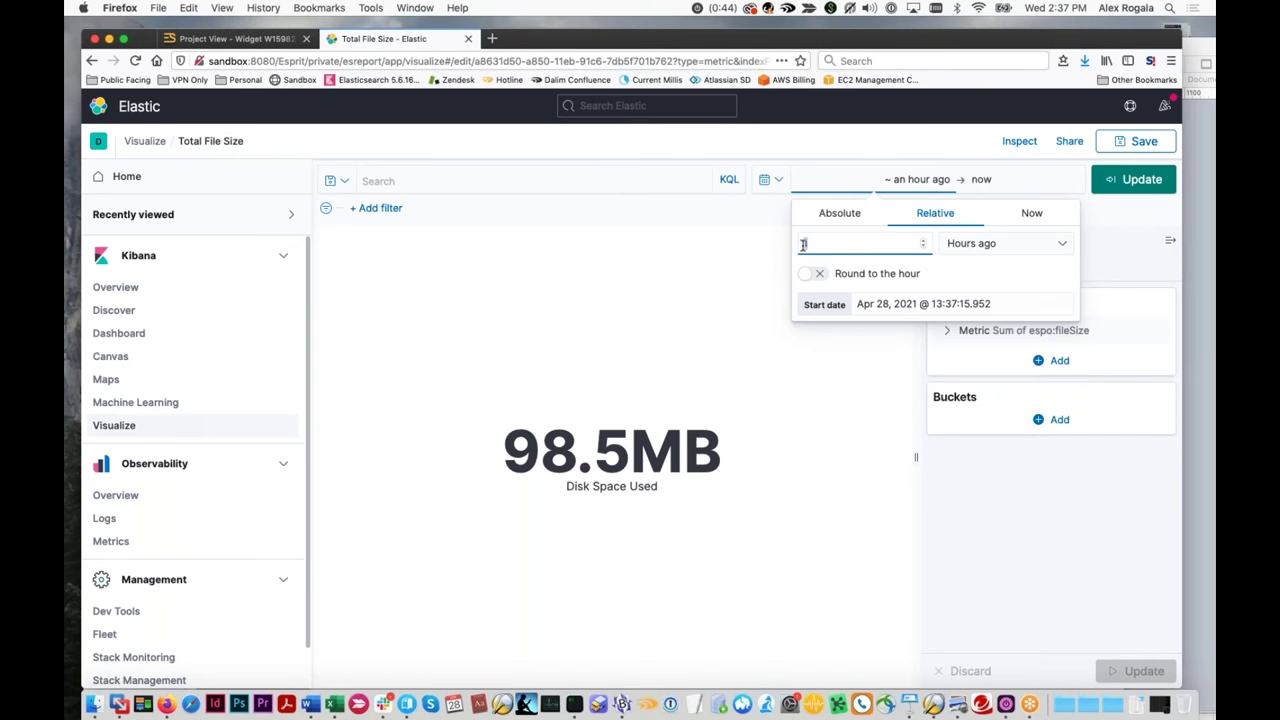
left_click(1125, 182)
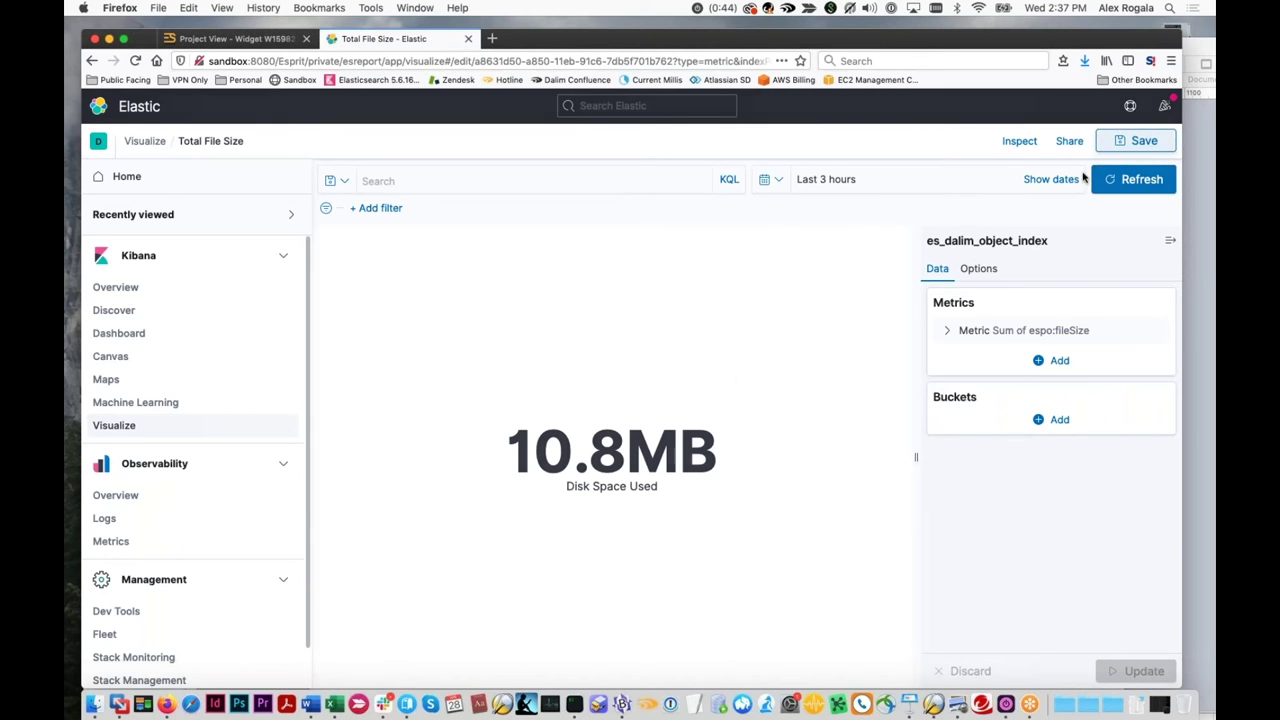
left_click(1140, 141)
left_click(714, 510)
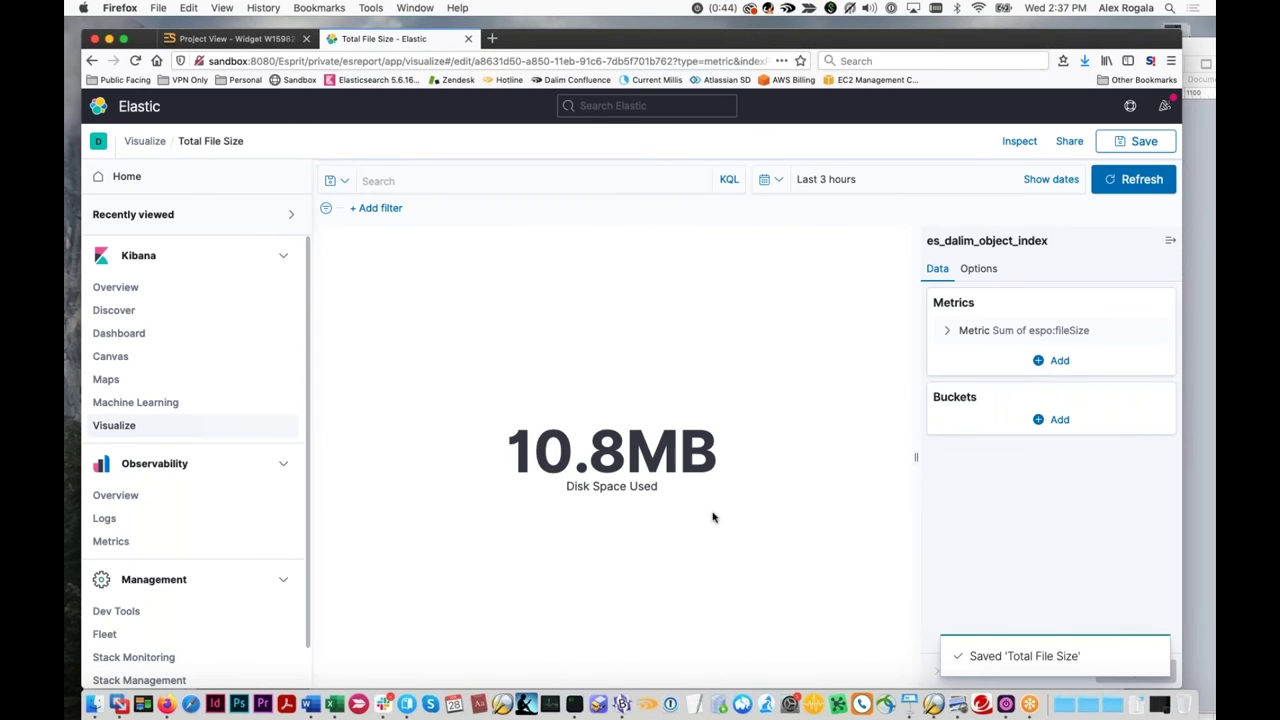
Create a Vertical Bar chart on es_dalim_object_index, keeping the Y-axis metric as Count
left_click(150, 428)
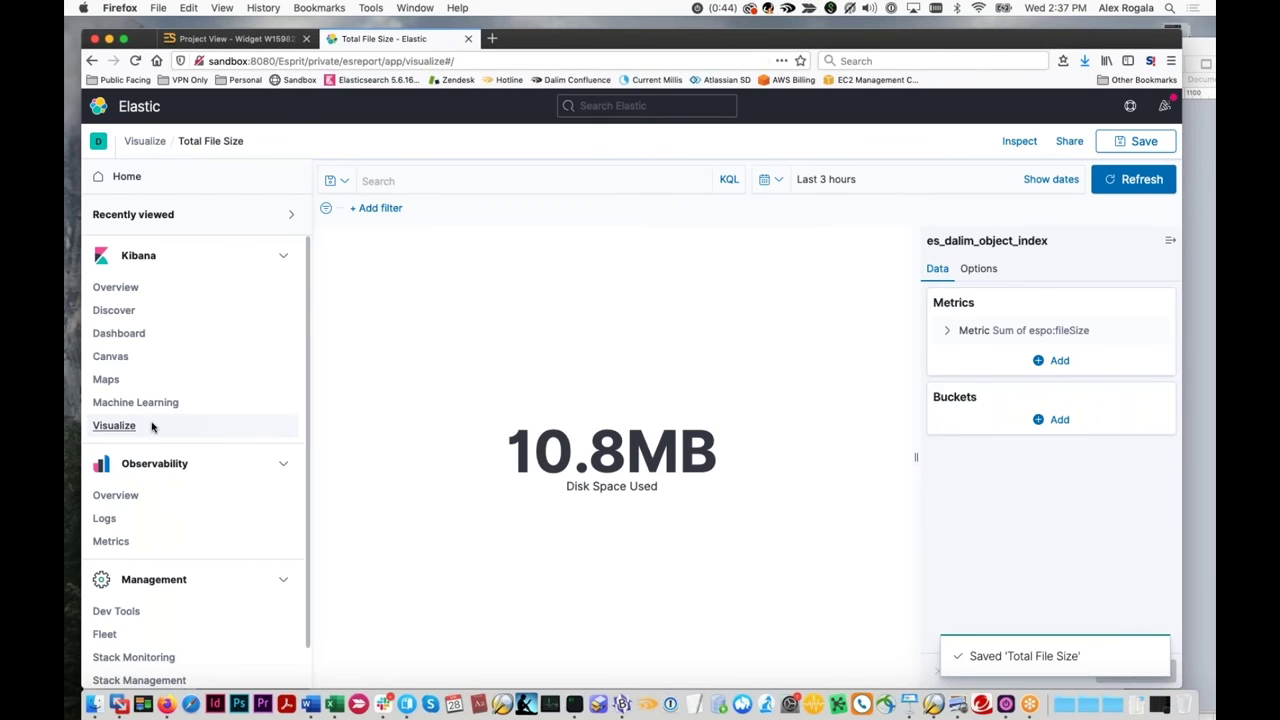
left_click(1008, 207)
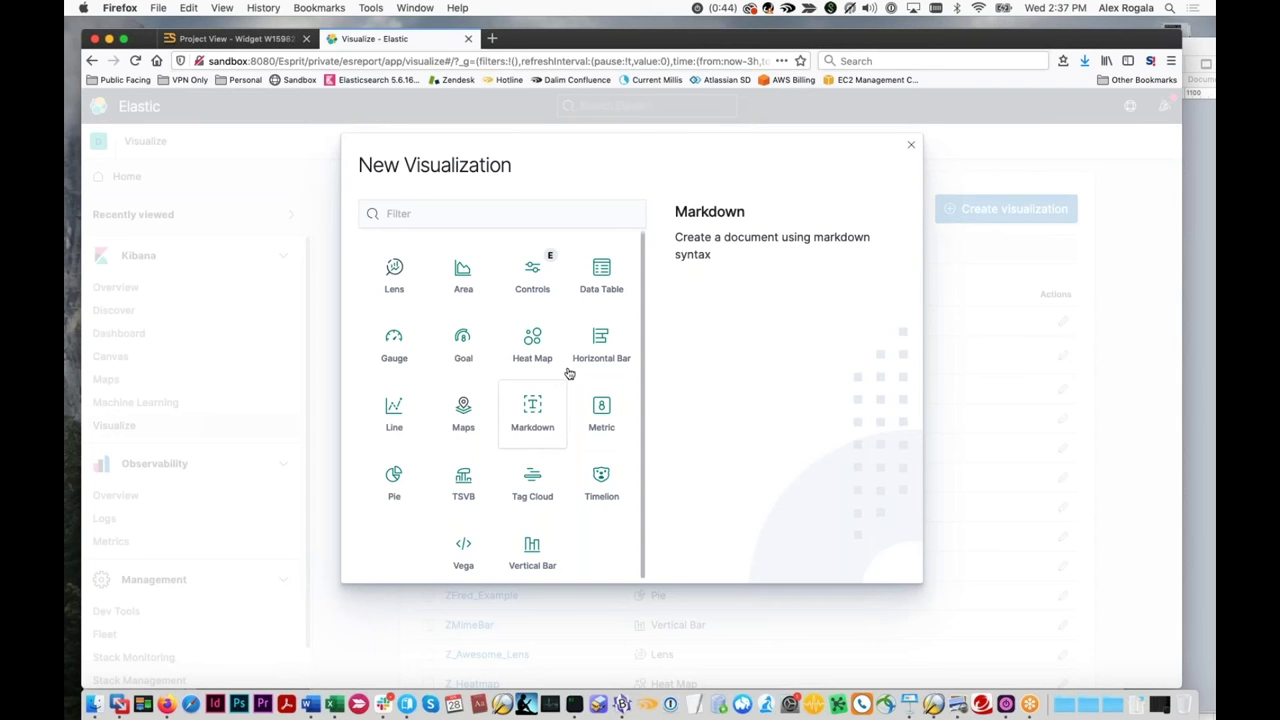
left_click(521, 545)
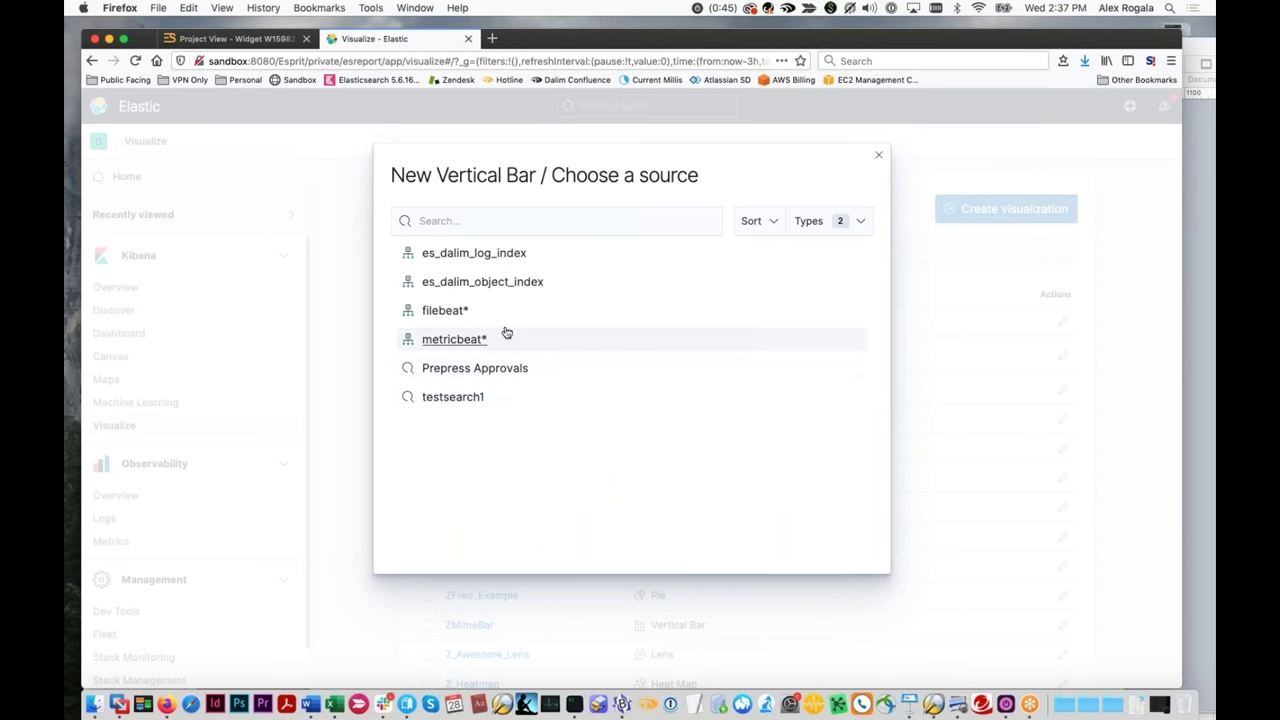
left_click(514, 283)
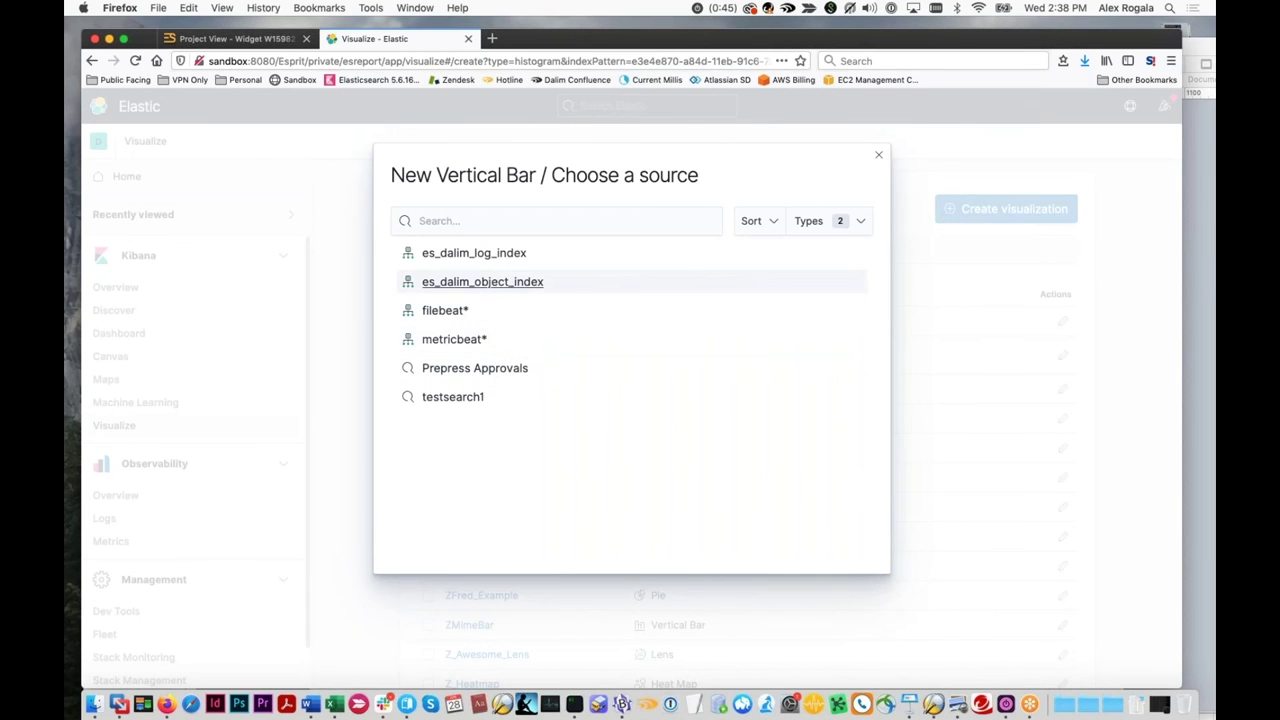
left_click(963, 334)
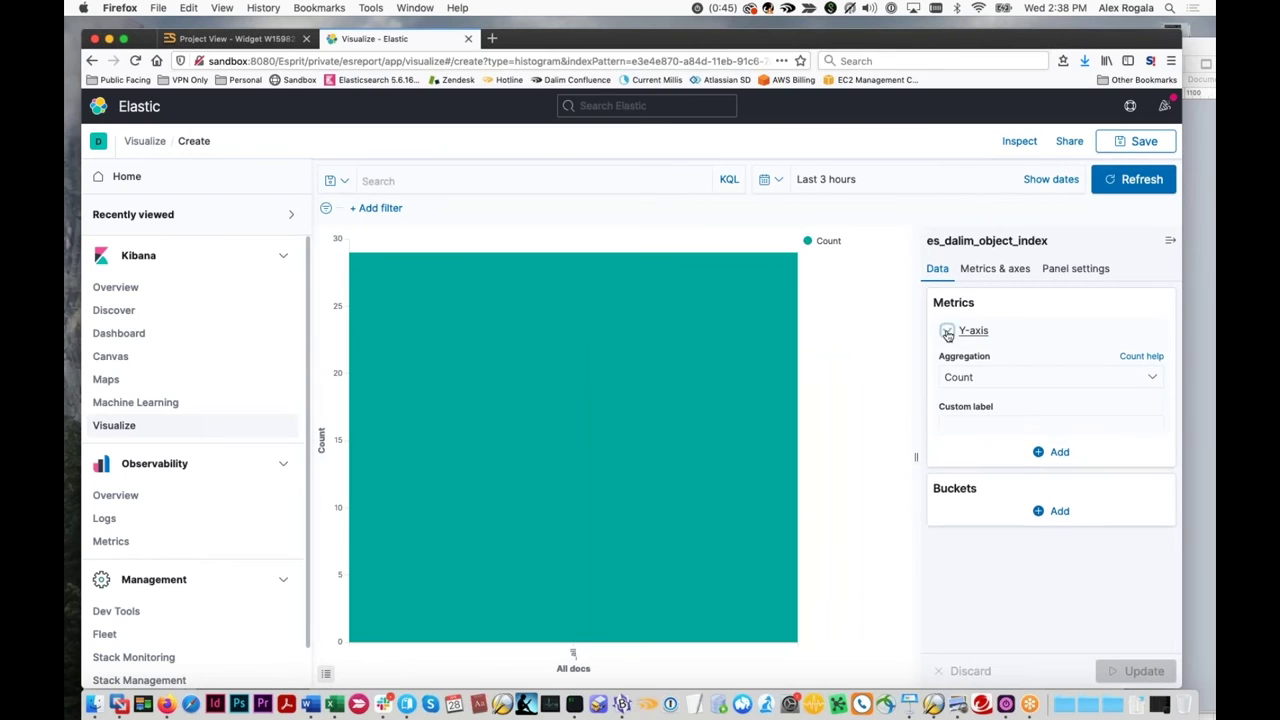
left_click(972, 376)
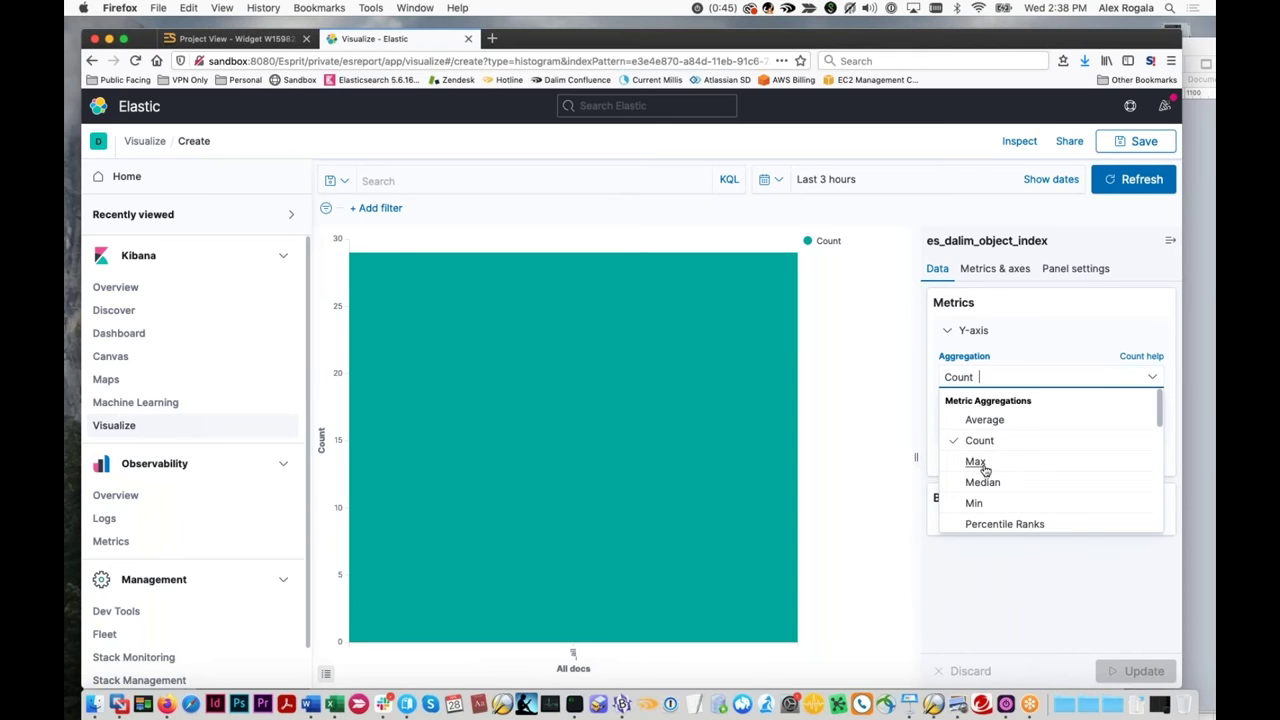
left_click(904, 424)
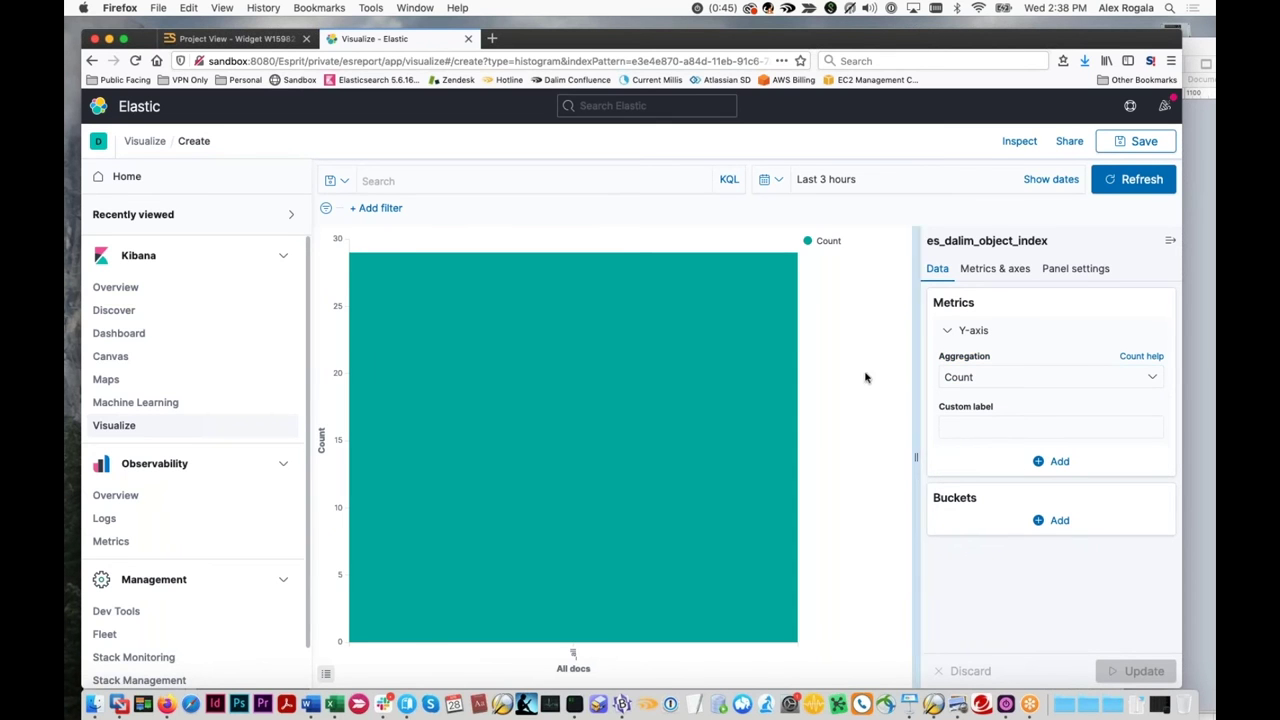
Filter the bar chart with the KQL query type:"PageOrder"
mouse_move(661, 247)
left_click(515, 178)
type("e")
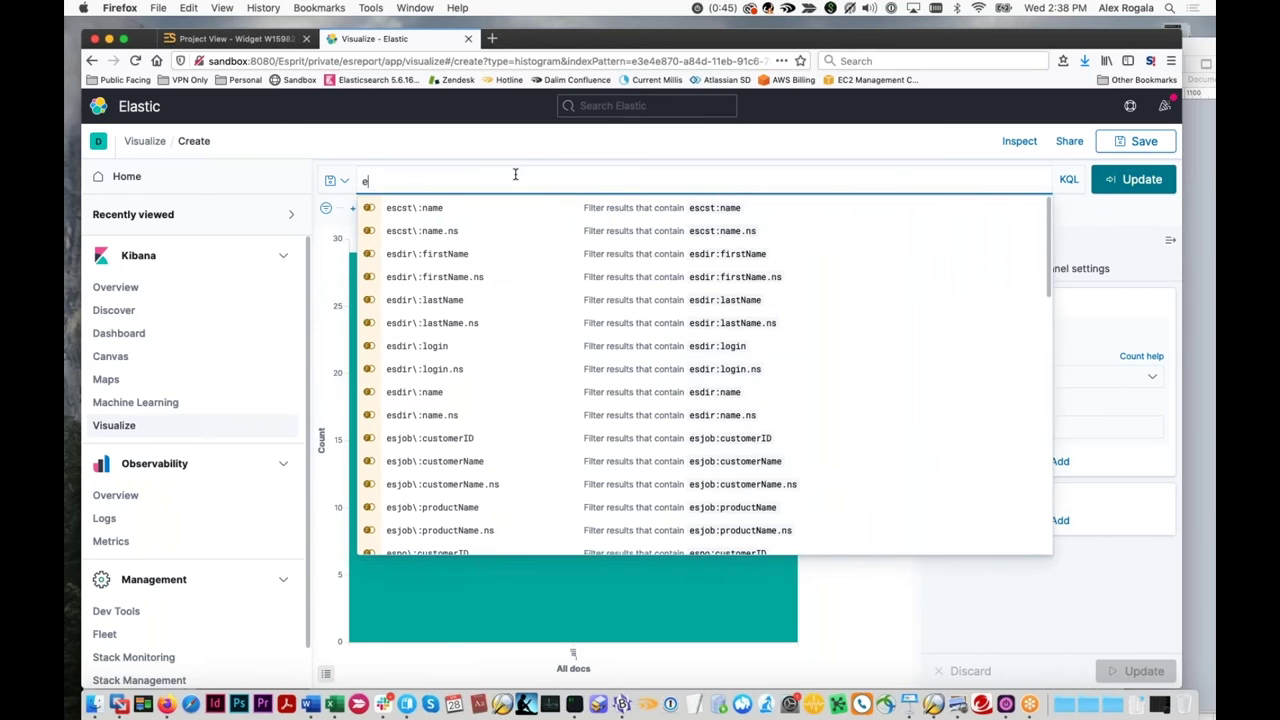
key("BackSpace")
type("type:\"")
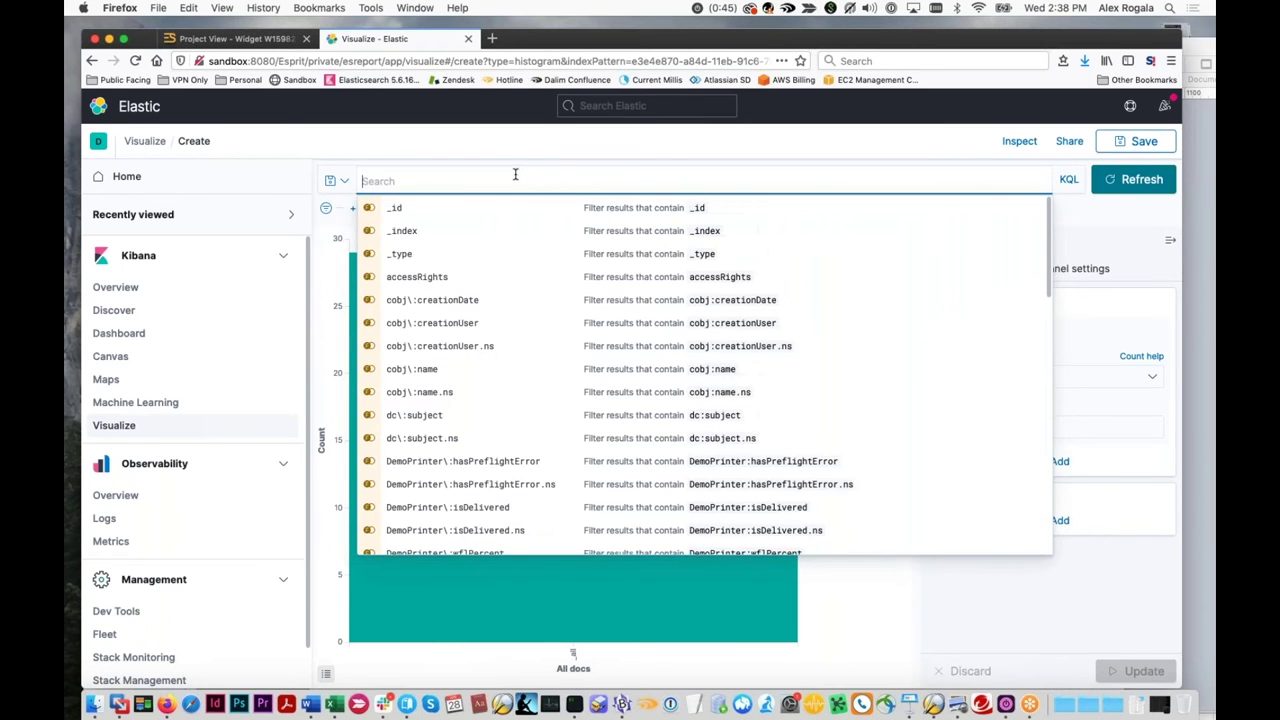
left_click(586, 205)
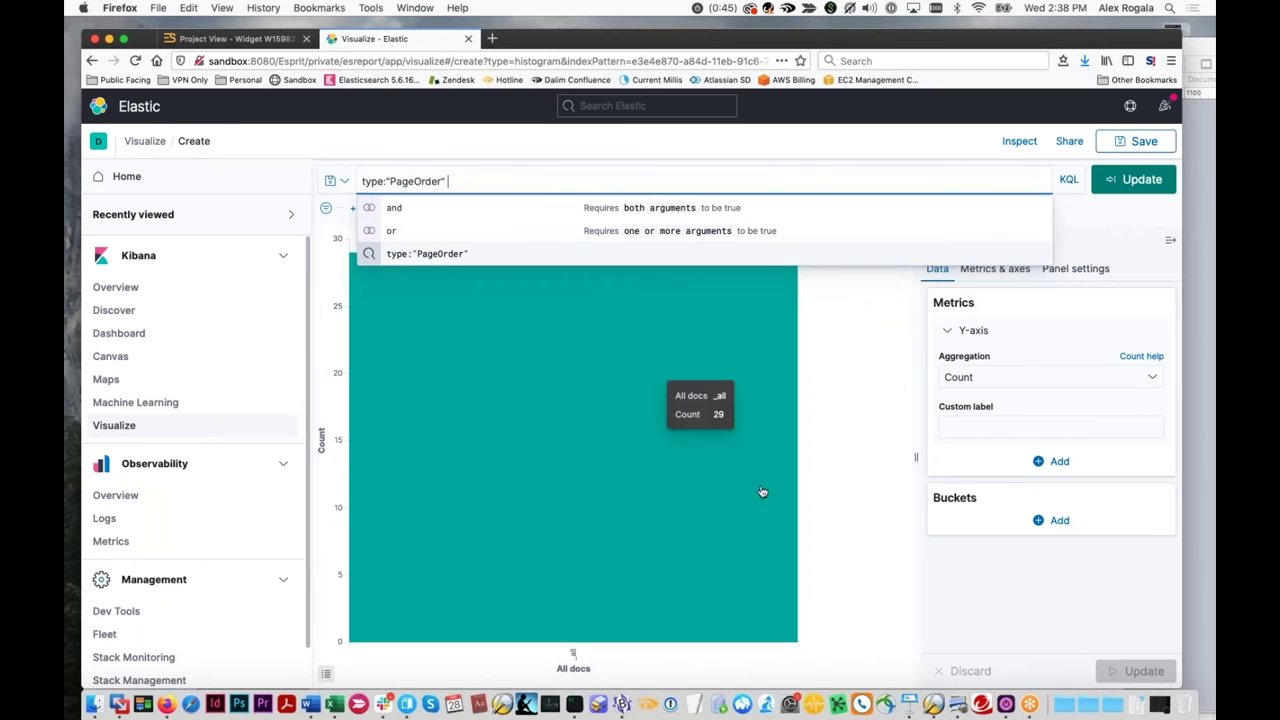
left_click(1135, 180)
Set the time range start to 7 days ago
left_click(826, 179)
left_click(920, 179)
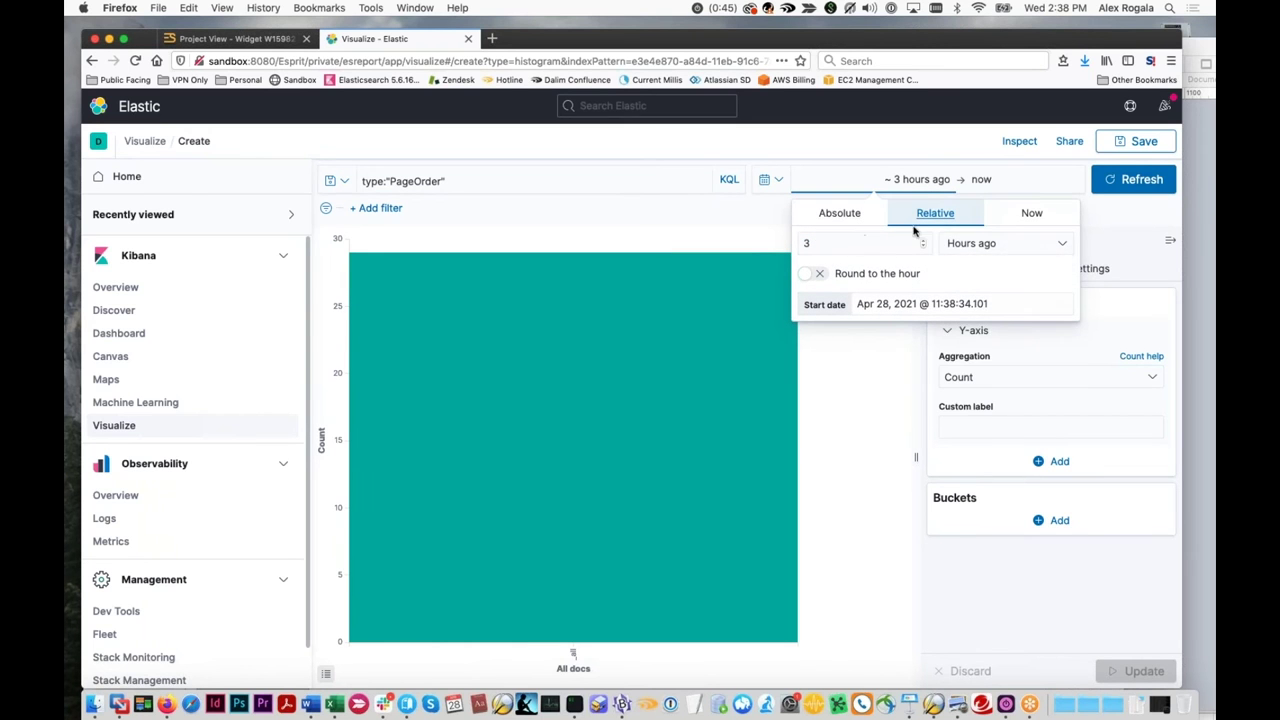
left_click(1000, 243)
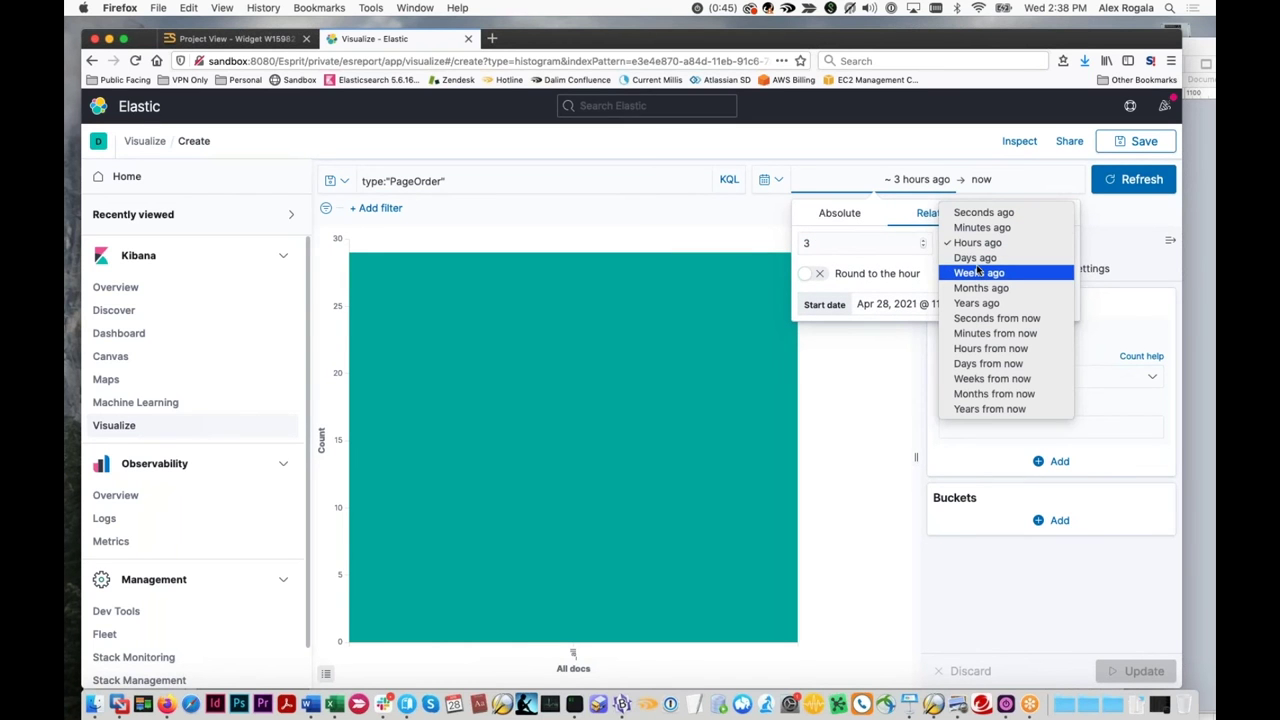
left_click(975, 257)
key("shift+Tab")
type("7")
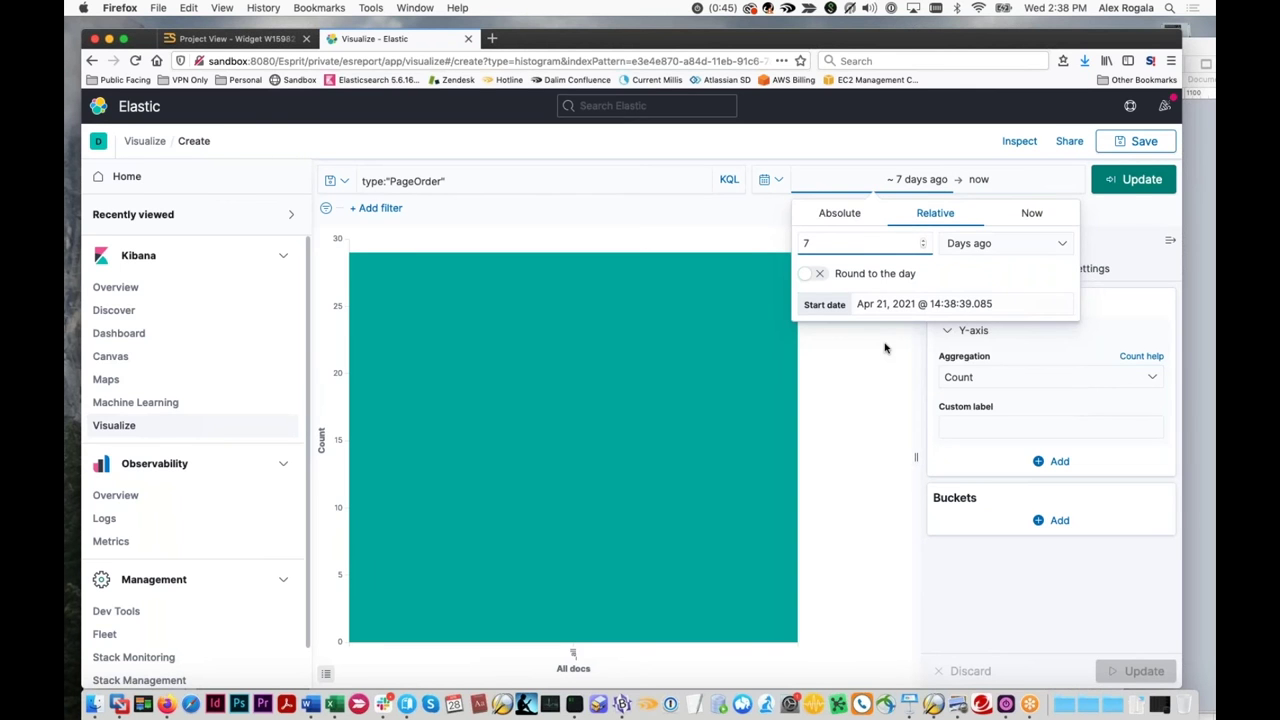
key("Return")
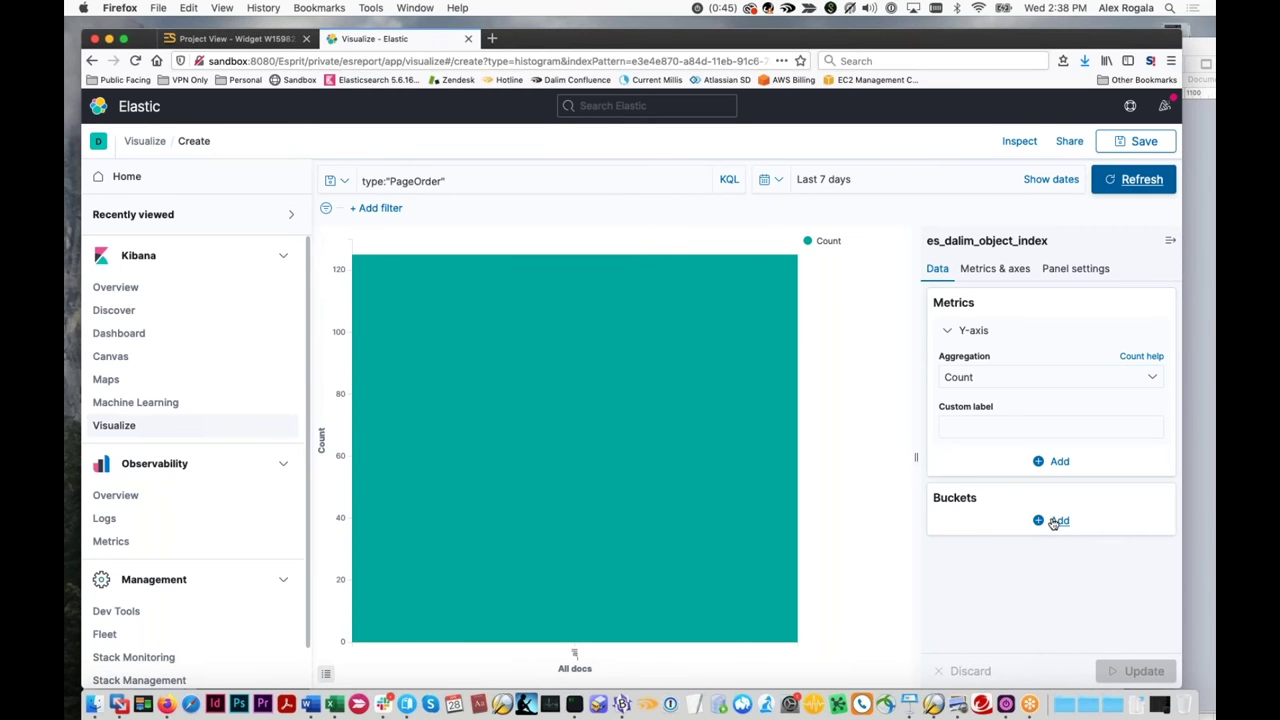
Add an X-axis bucket using the Terms aggregation
left_click(1054, 519)
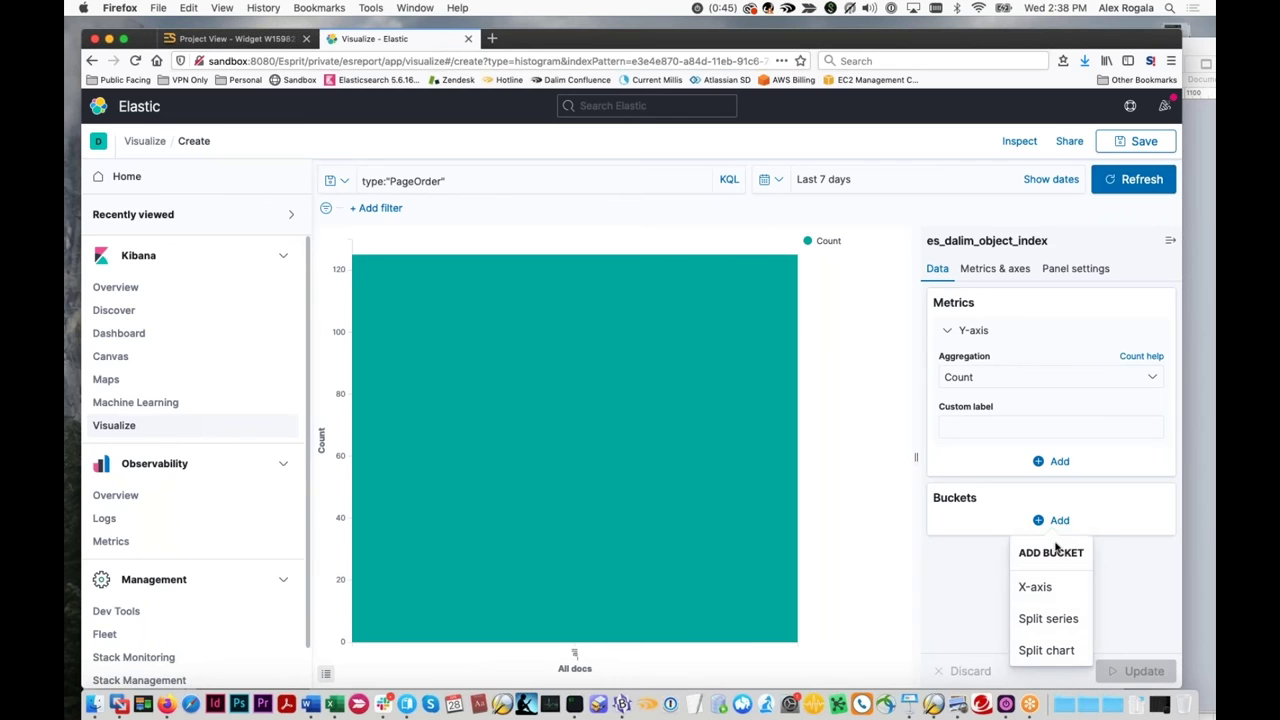
left_click(1054, 598)
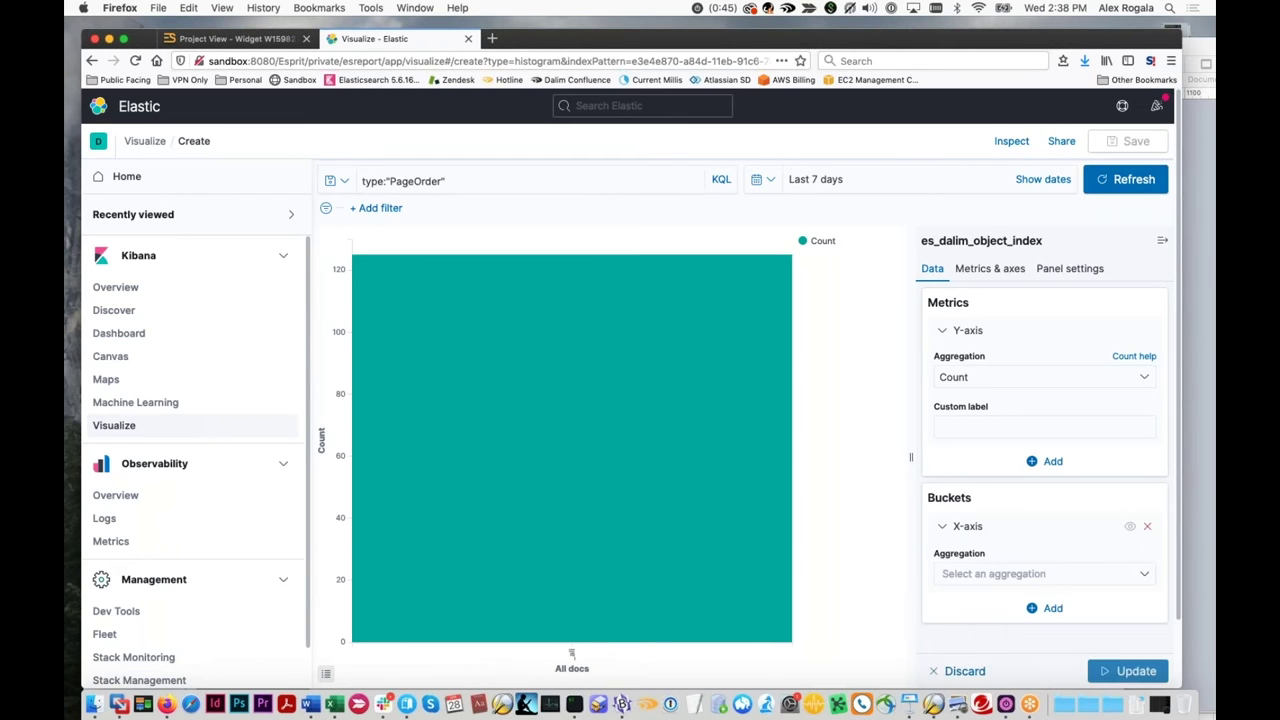
left_click(1000, 573)
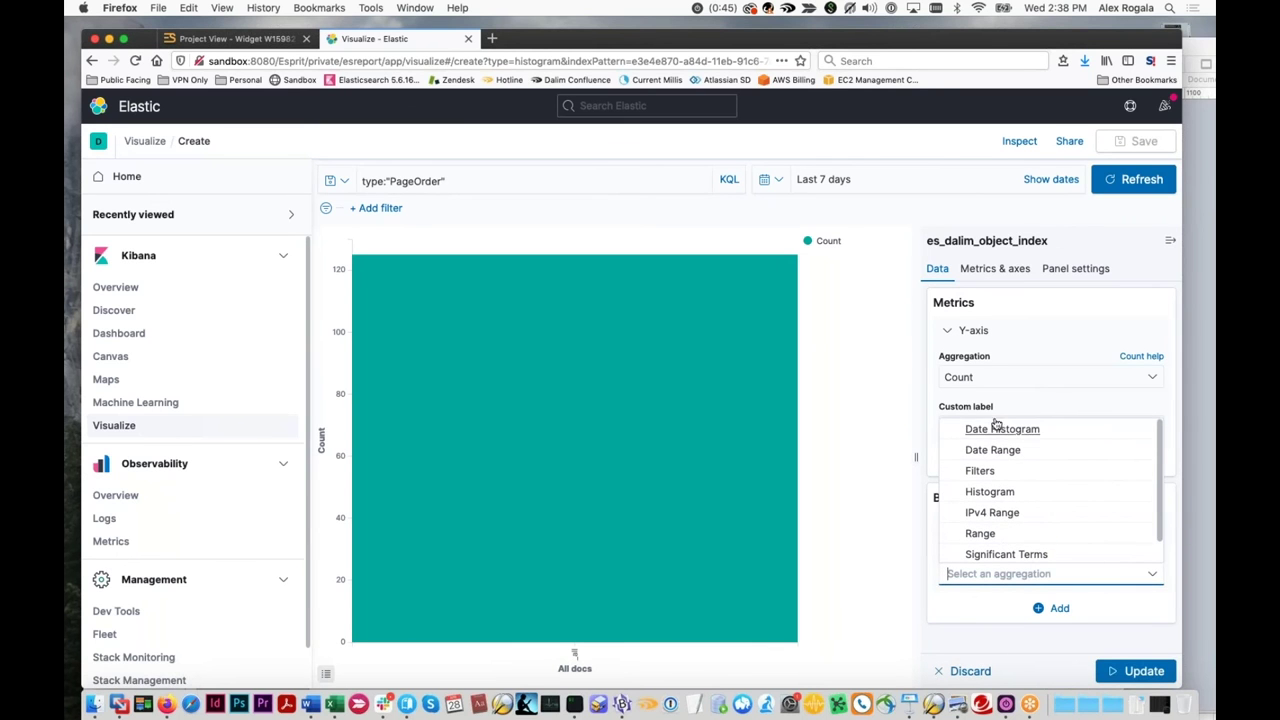
scroll(986, 530, "down", 1)
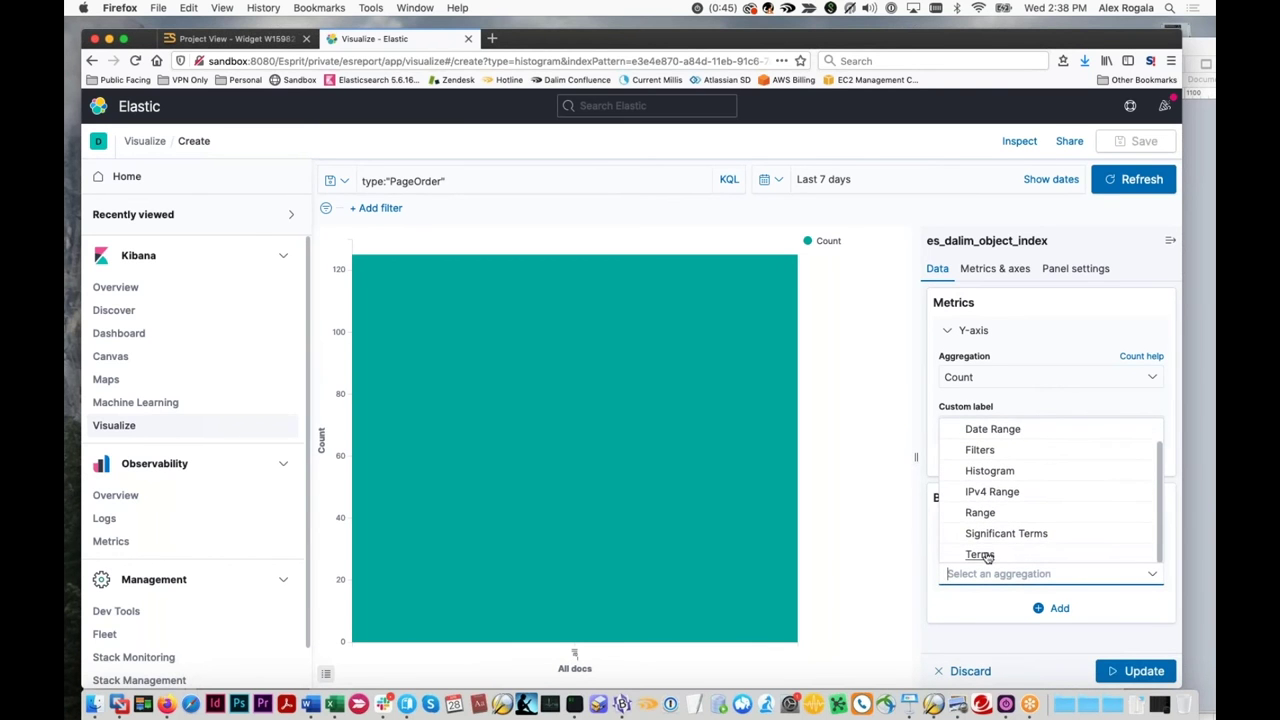
left_click(984, 556)
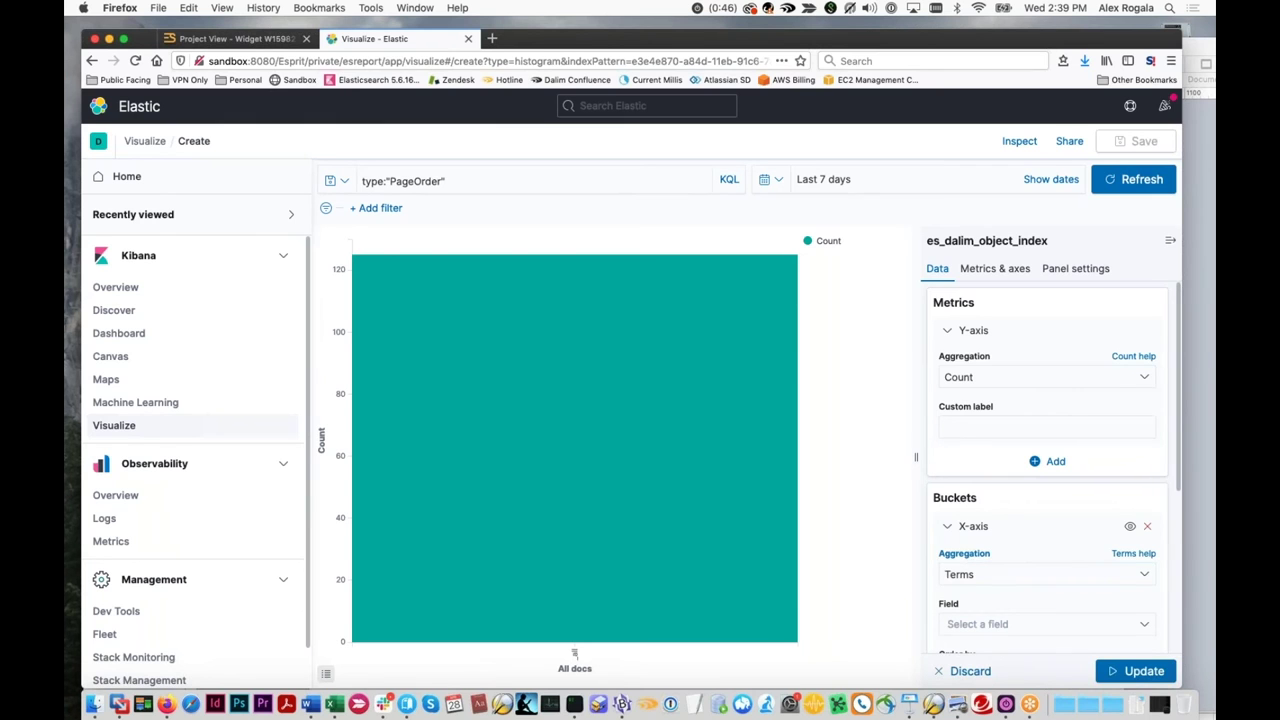
scroll(920, 510, "down", 5)
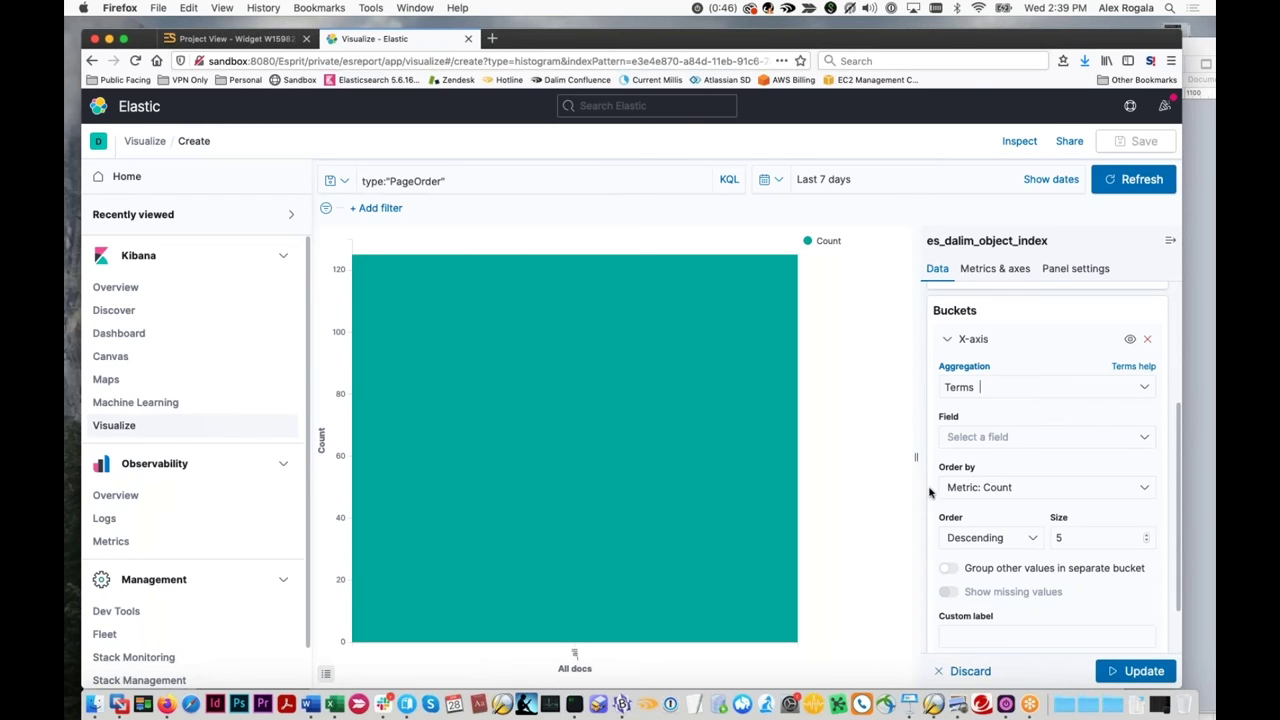
Bucket the X-axis terms on espo:jobName and redraw the chart
left_click(1012, 437)
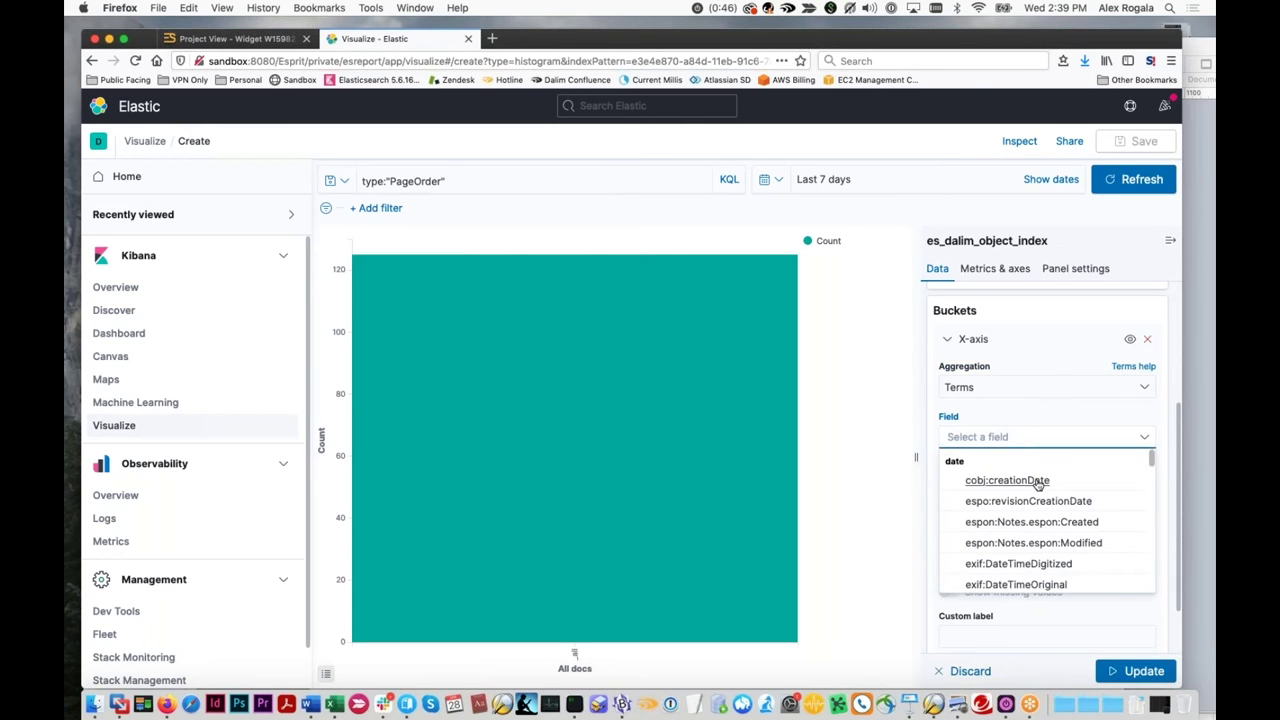
scroll(1034, 490, "down", 3)
scroll(1034, 500, "down", 3)
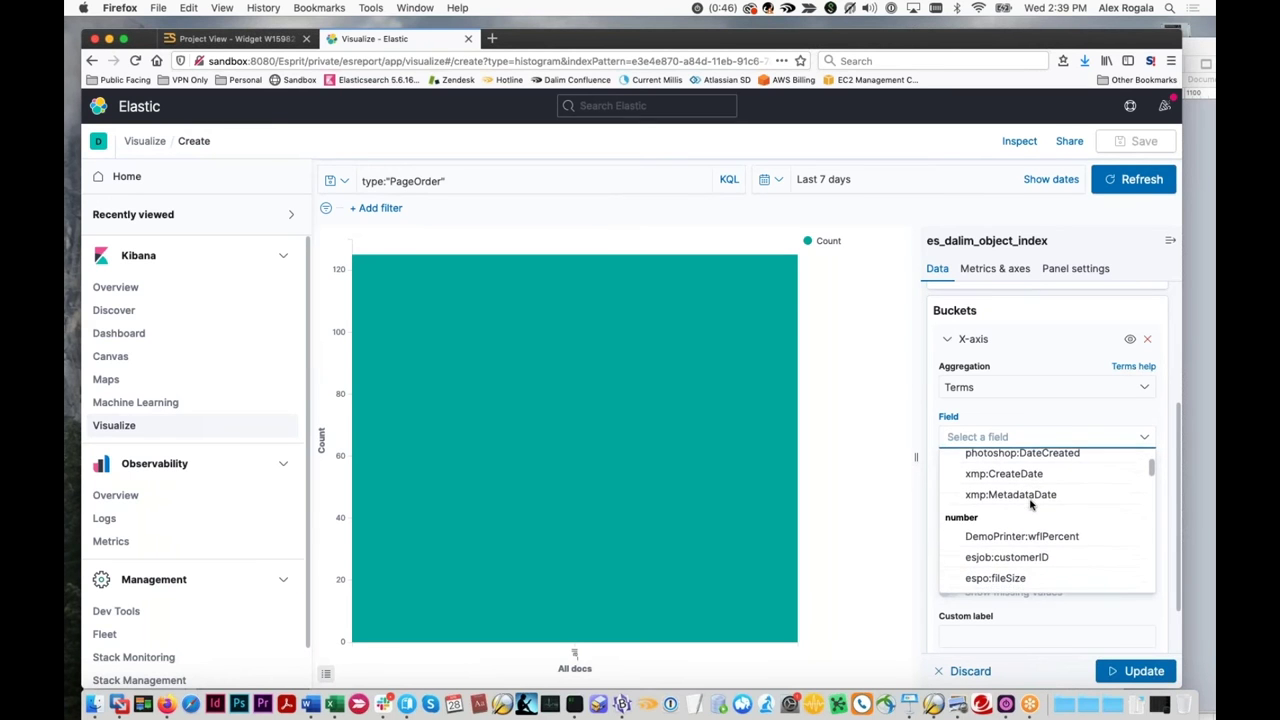
type("jobn")
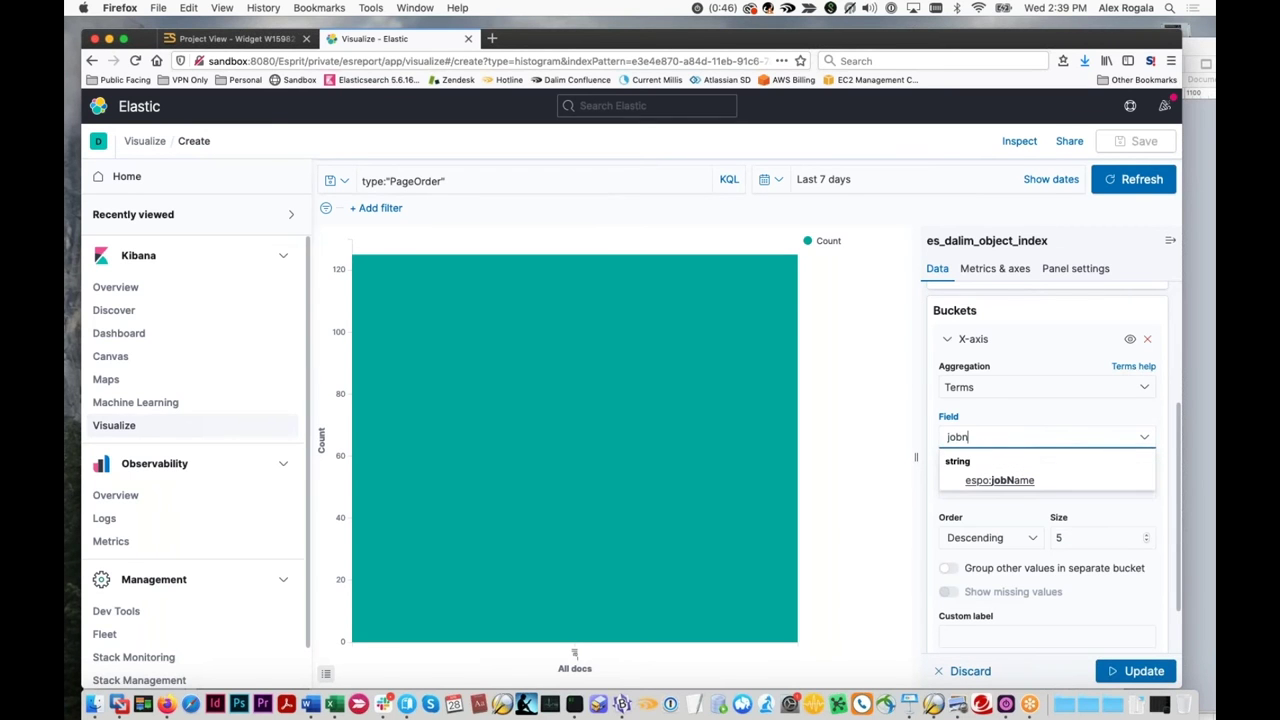
left_click(1005, 481)
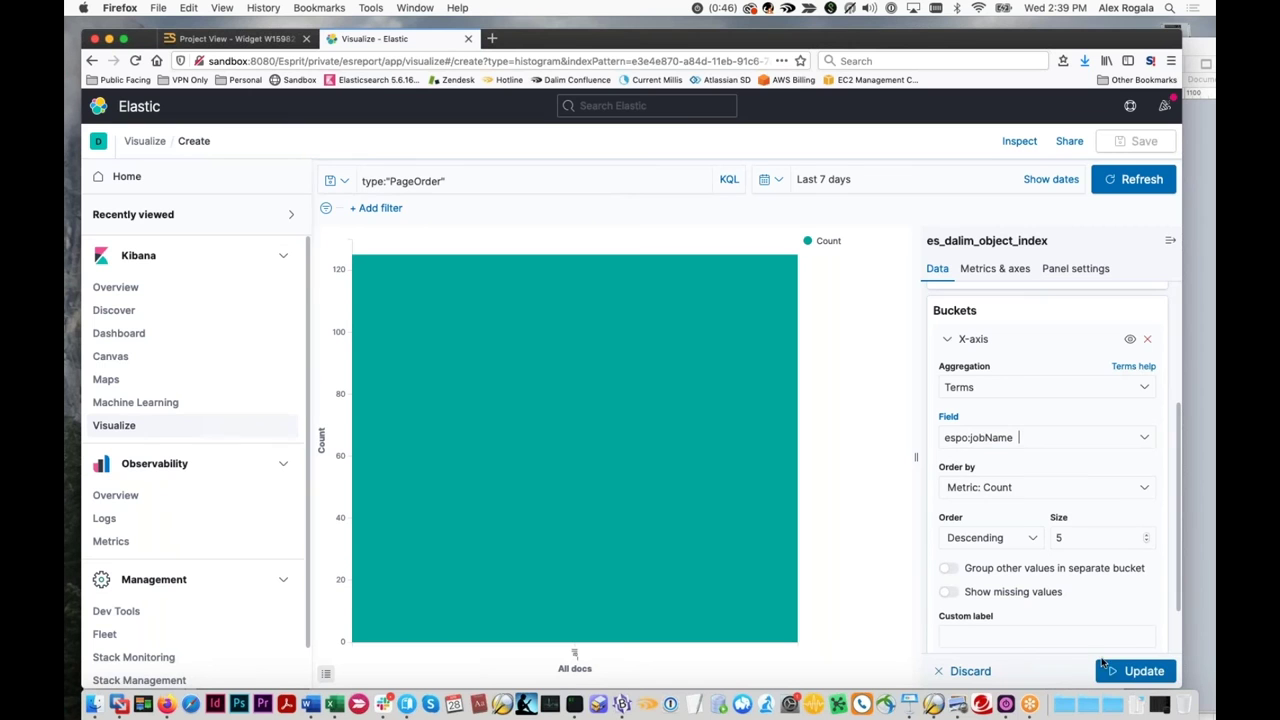
left_click(1130, 672)
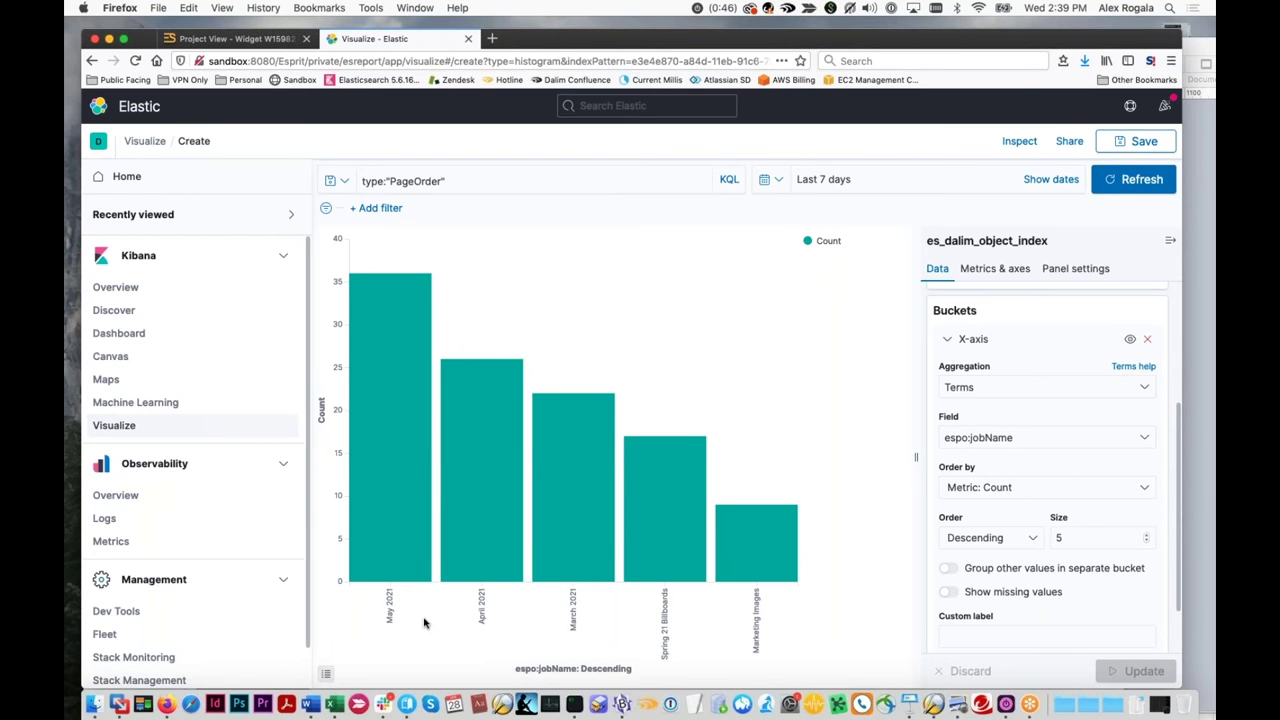
left_click(982, 437)
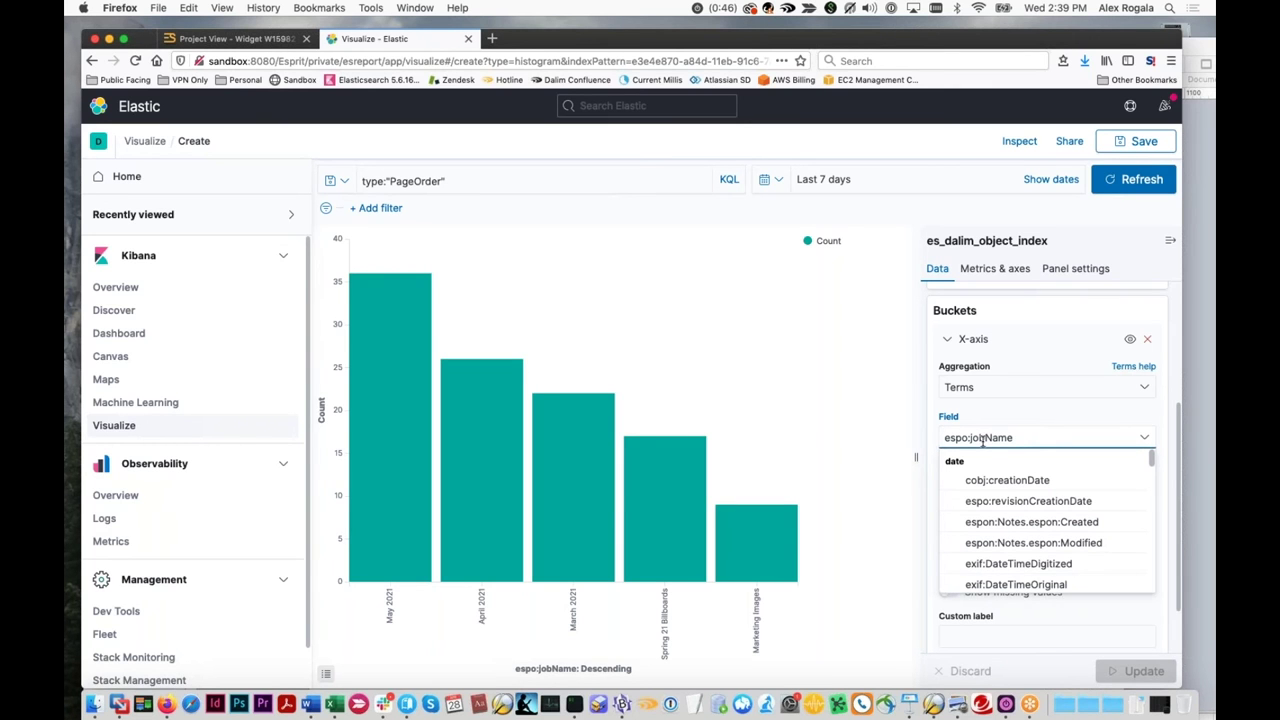
Change the X-axis terms field to espo:customerName and redraw the chart
left_click(1058, 447)
left_click(1058, 447)
type("a")
key("BackSpace")
type("customername")
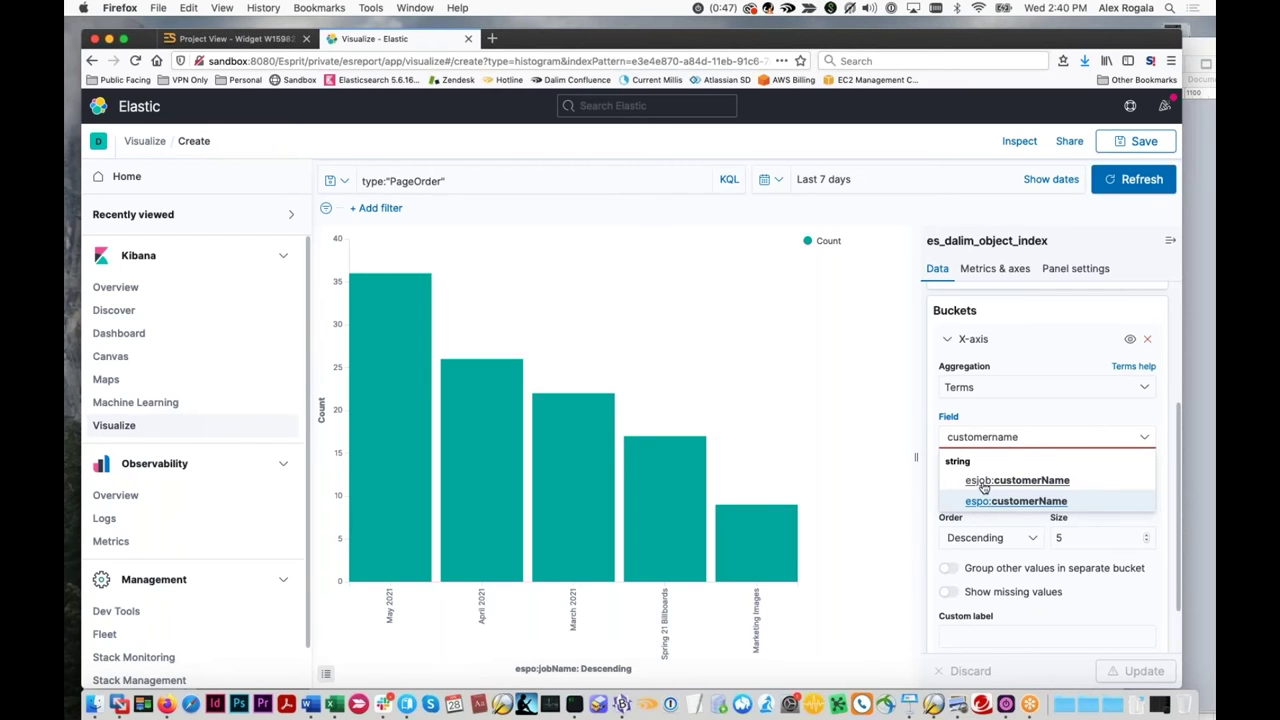
left_click(981, 481)
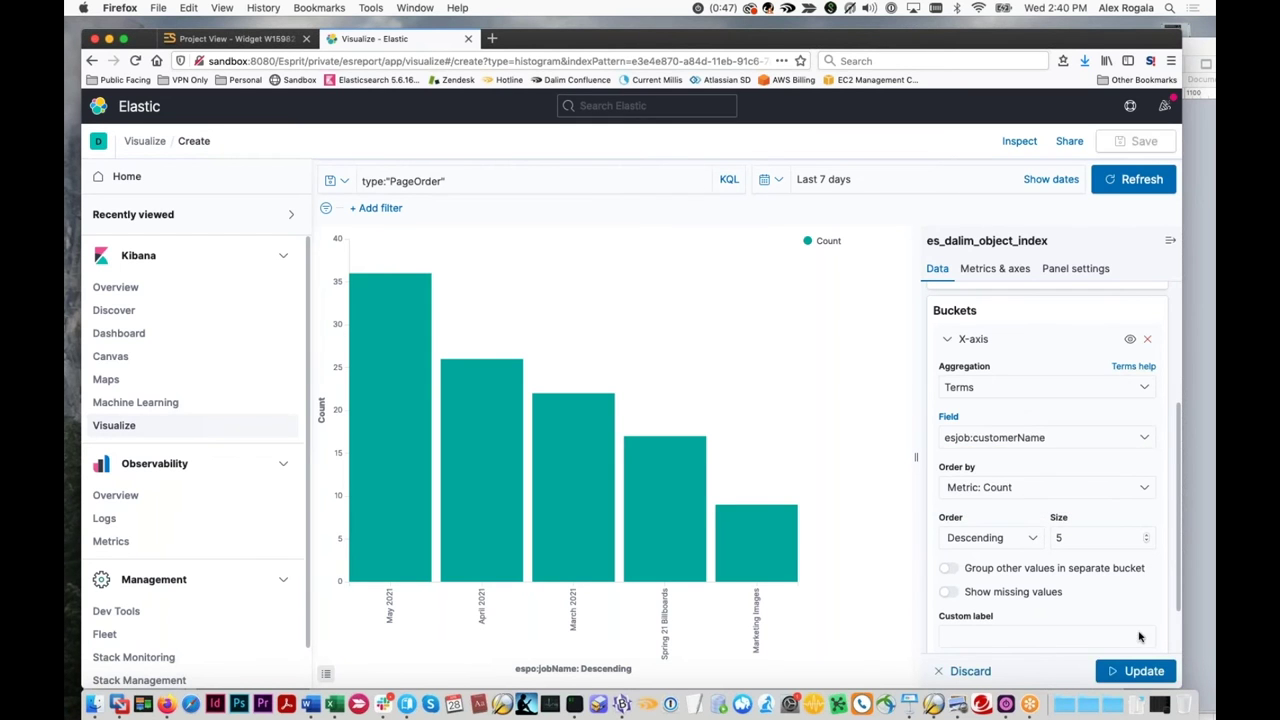
left_click(1140, 671)
left_click(981, 432)
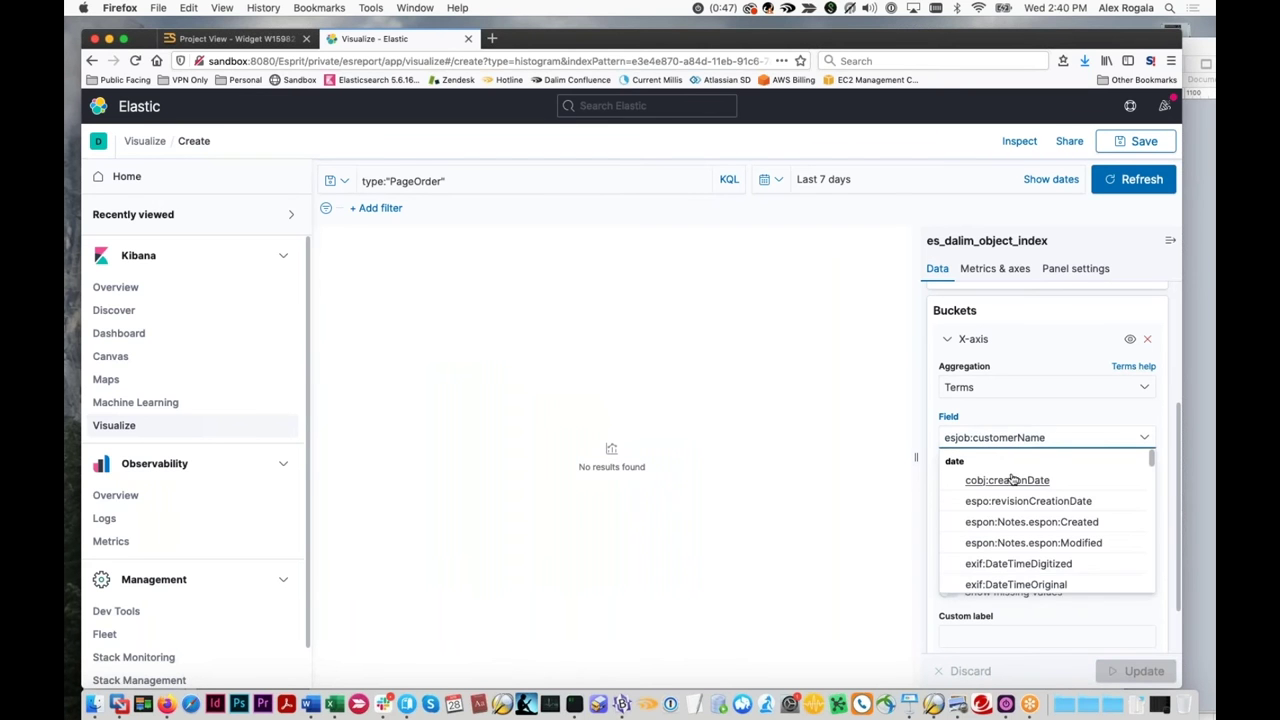
type("customer")
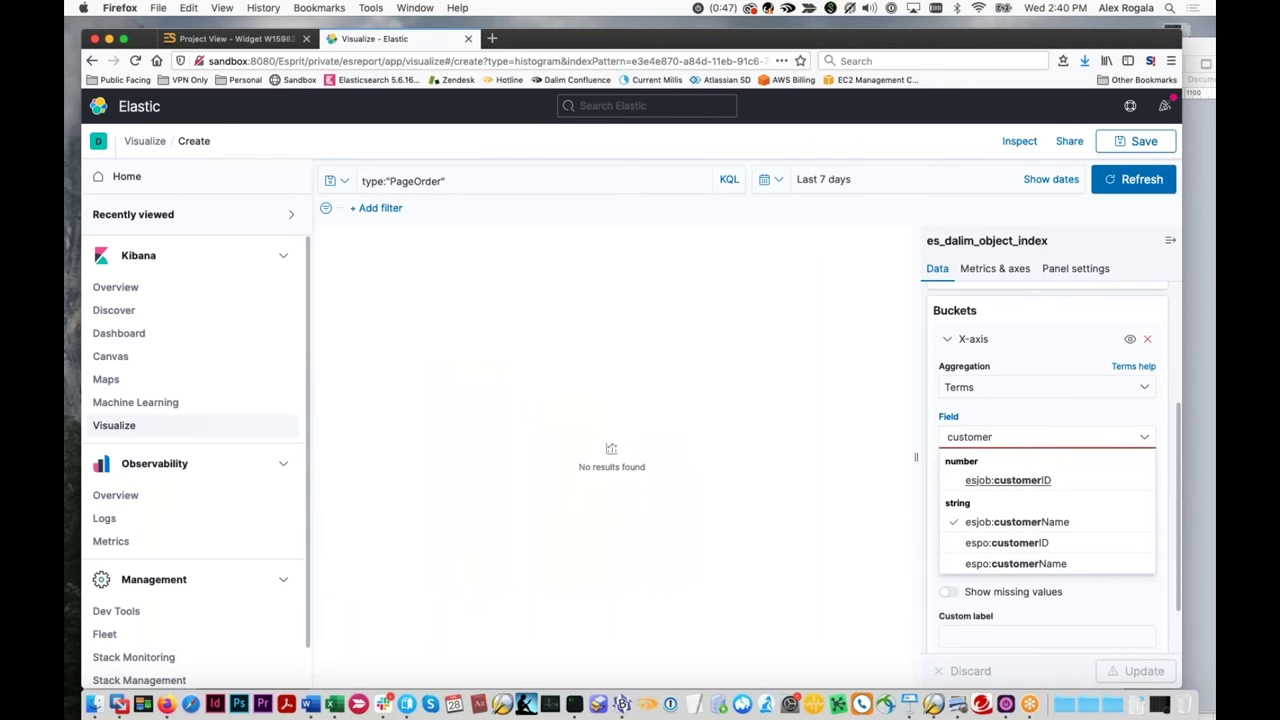
left_click(1015, 564)
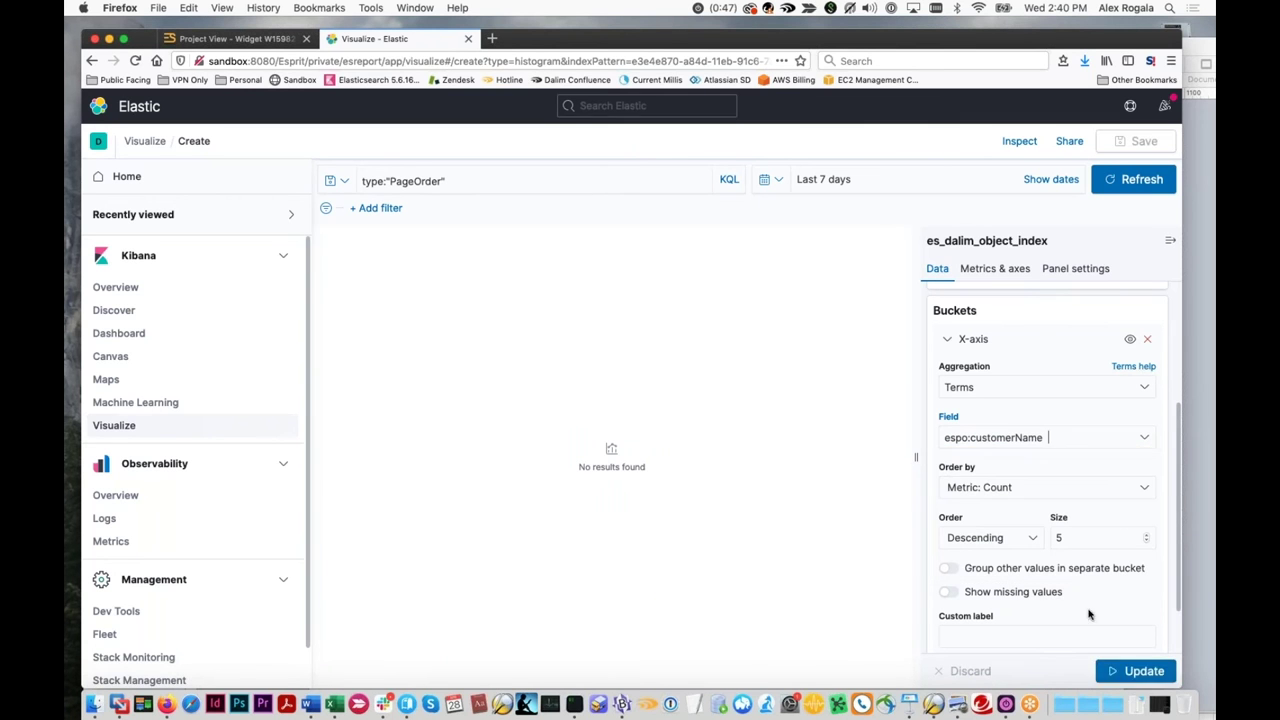
left_click(1140, 671)
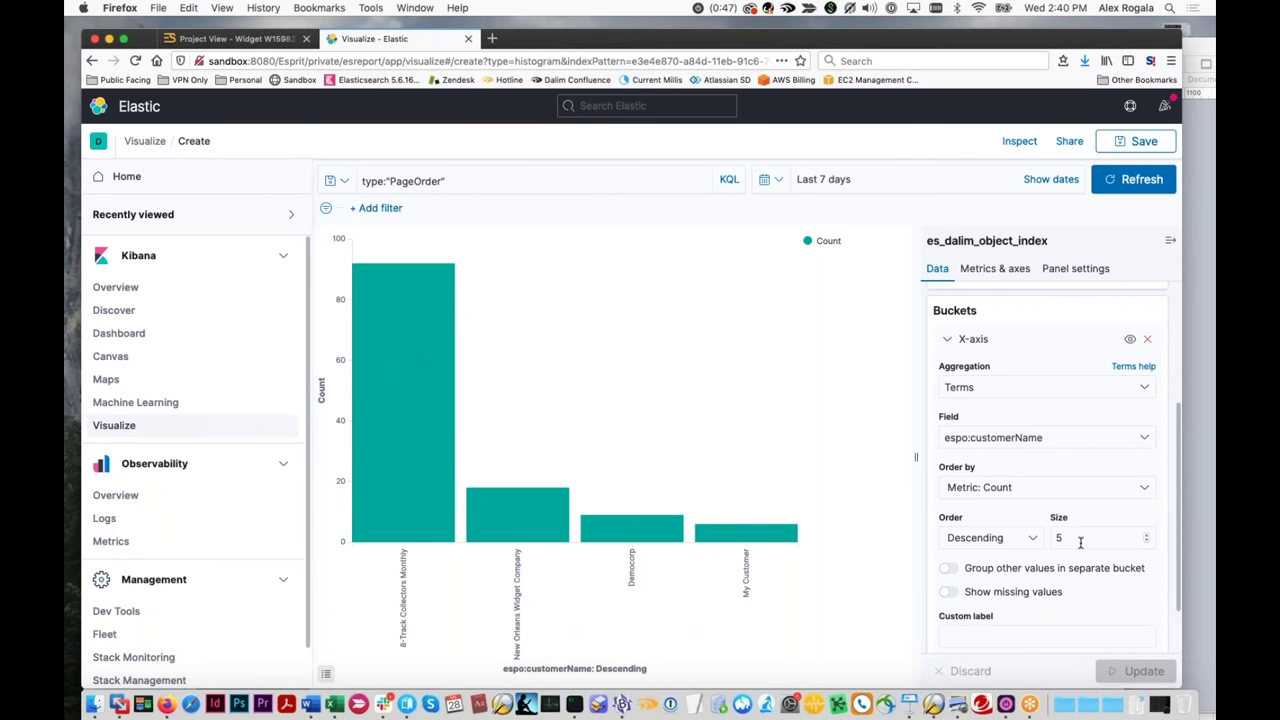
Set the customer bucket size to 9999 and apply it
left_click(1150, 532)
key("BackSpace")
type("9999")
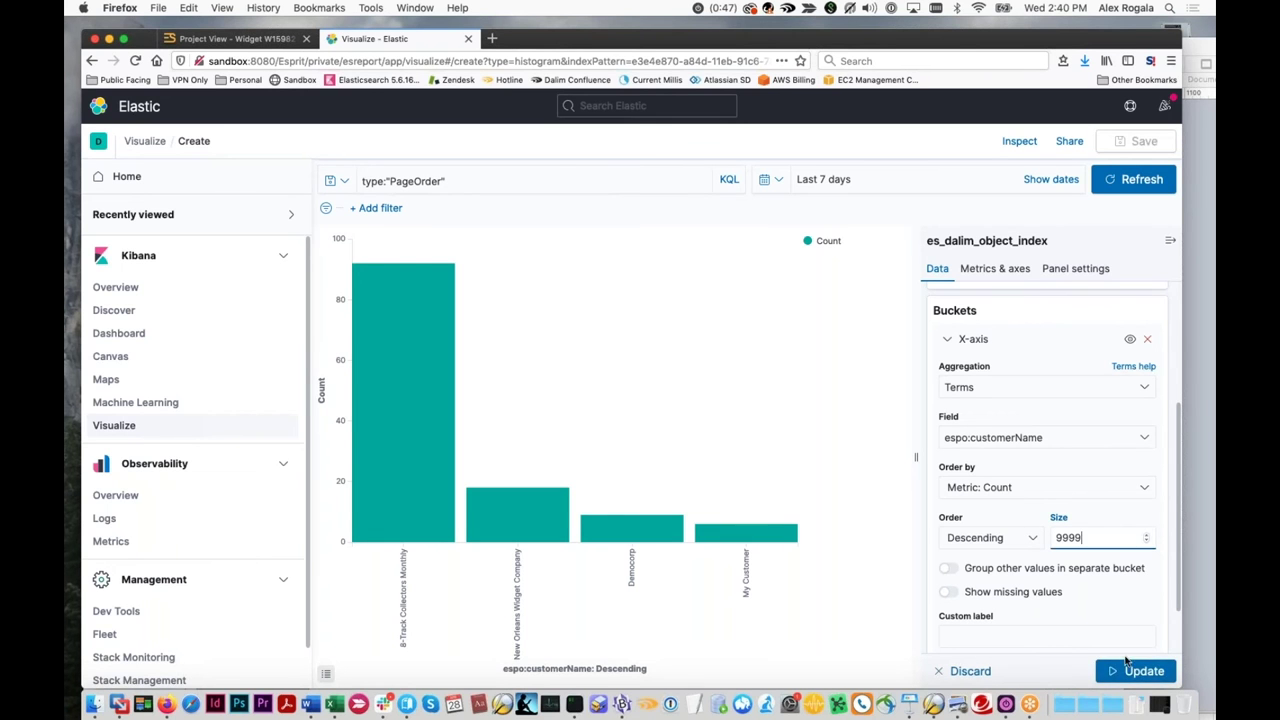
left_click(1142, 678)
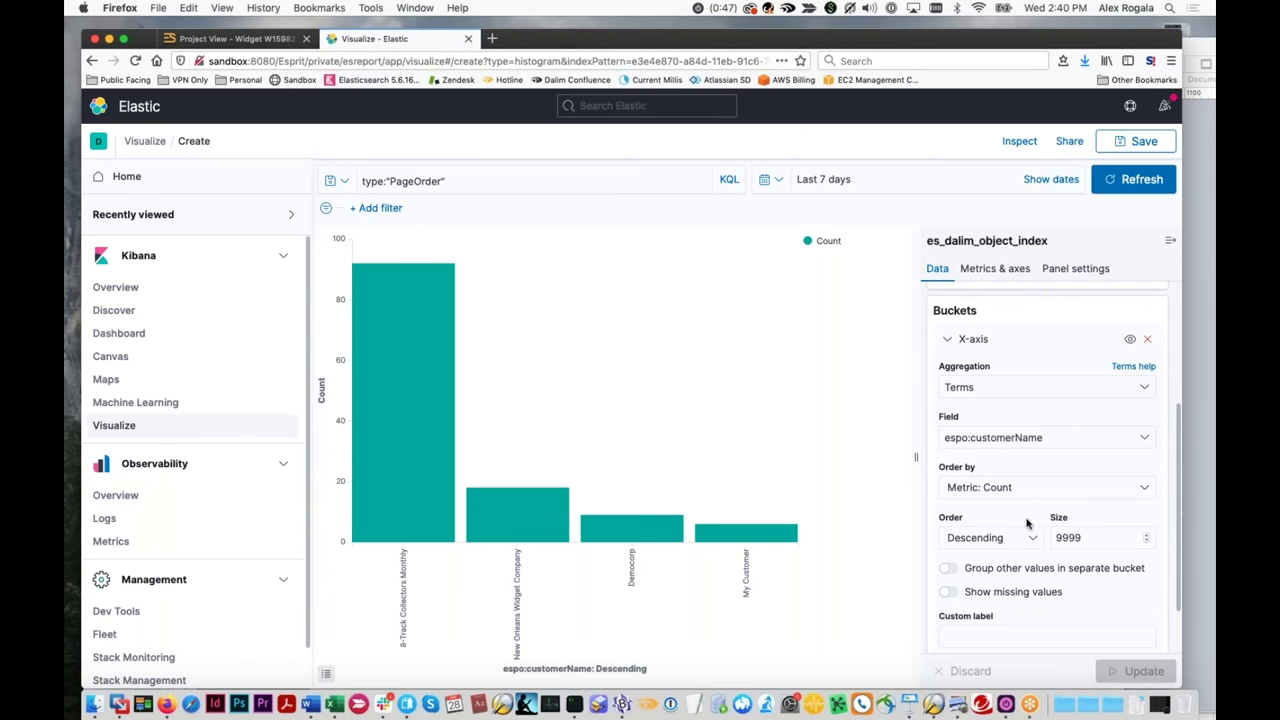
Give the X-axis bucket the custom label 'Customer Name'
scroll(1025, 527, "down", 1)
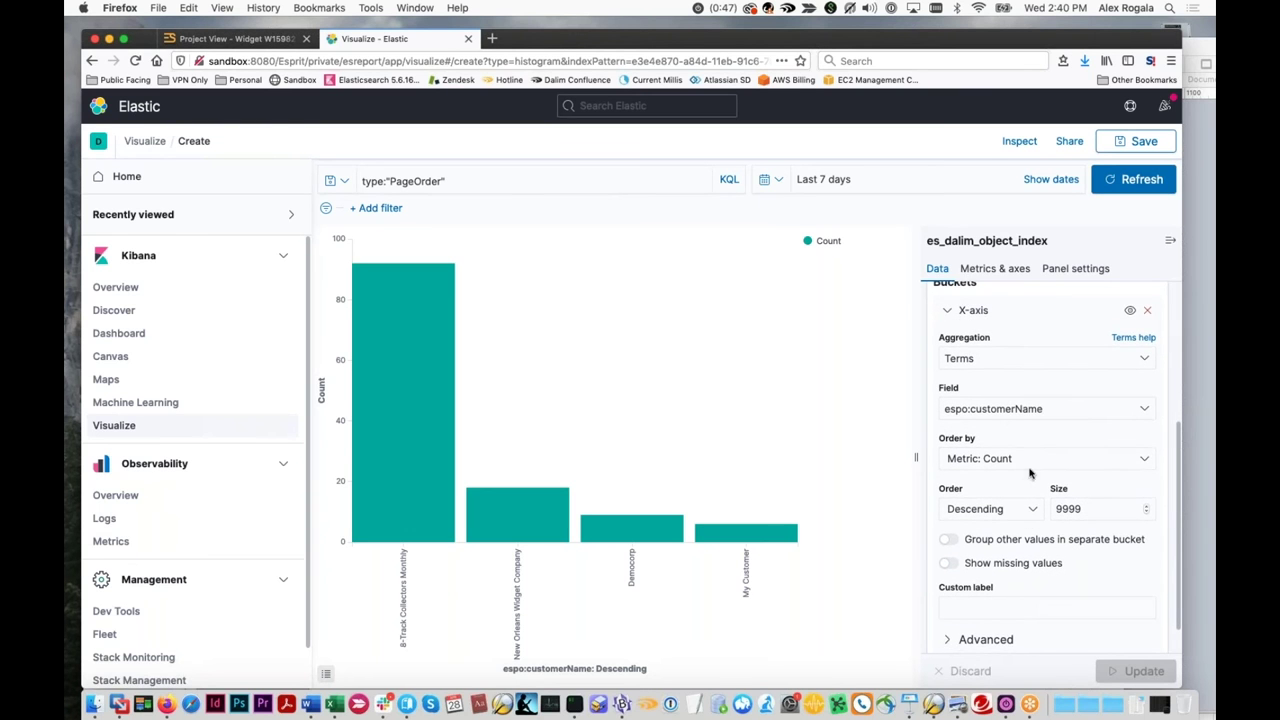
scroll(997, 569, "down", 1)
left_click(999, 571)
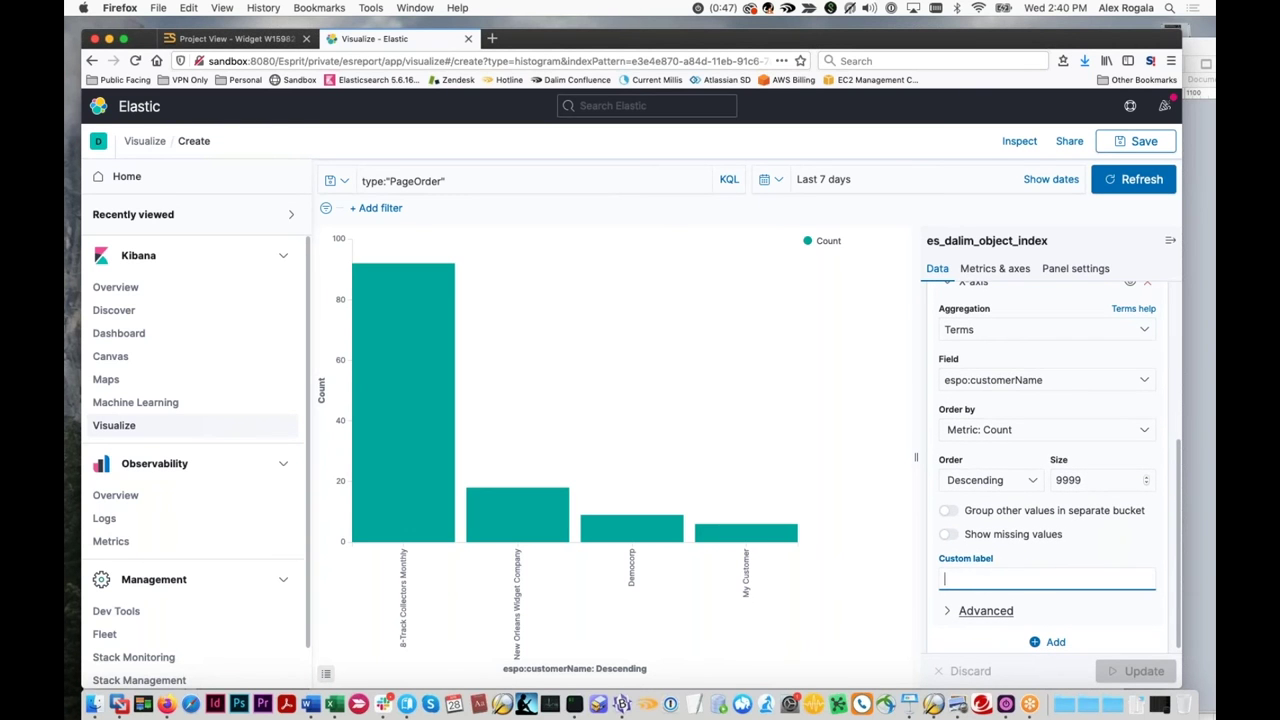
type("Customer")
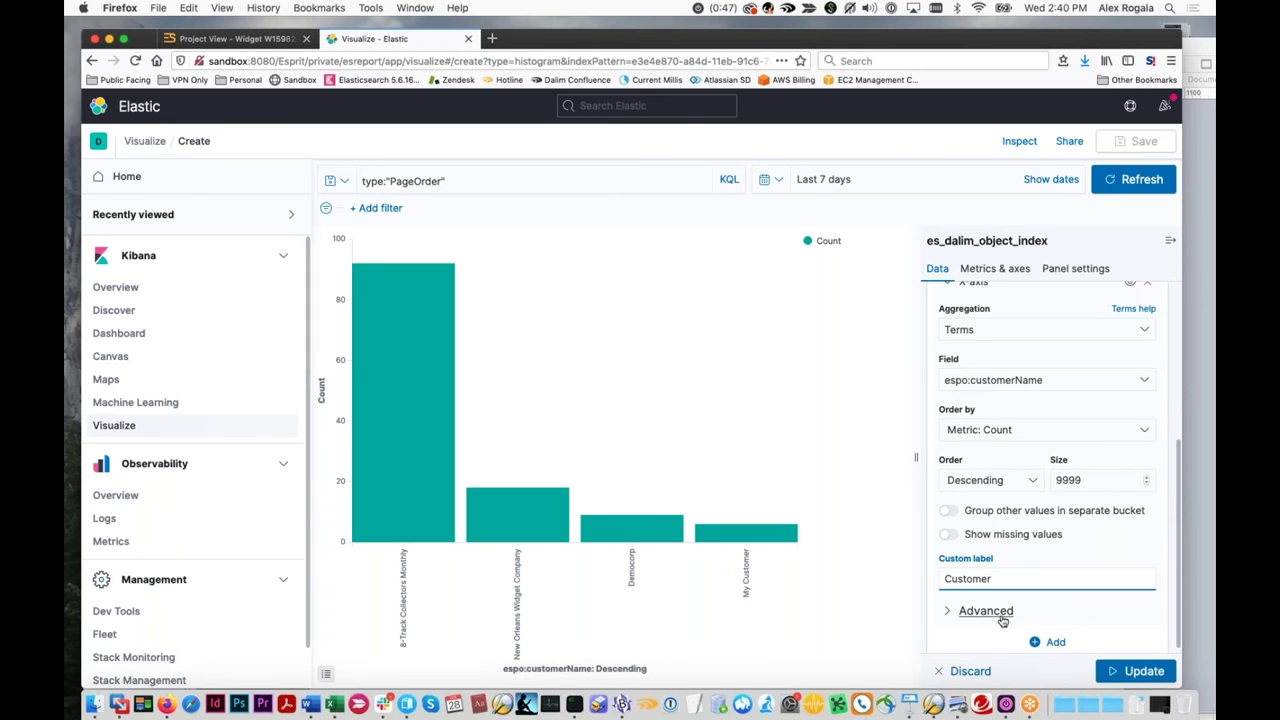
type(" Name")
left_click(1098, 665)
Rename the Count metric's label to 'Files Uploaded'
scroll(1025, 411, "up", 5)
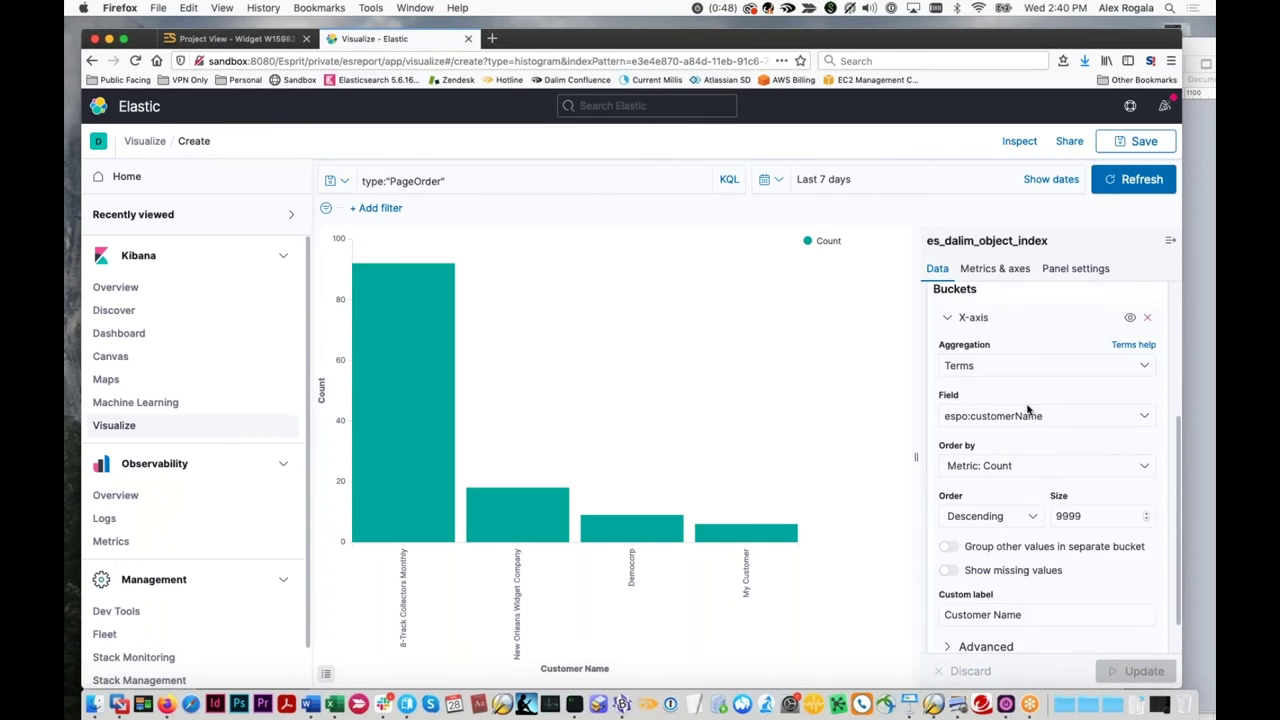
left_click(983, 421)
type("Files UP")
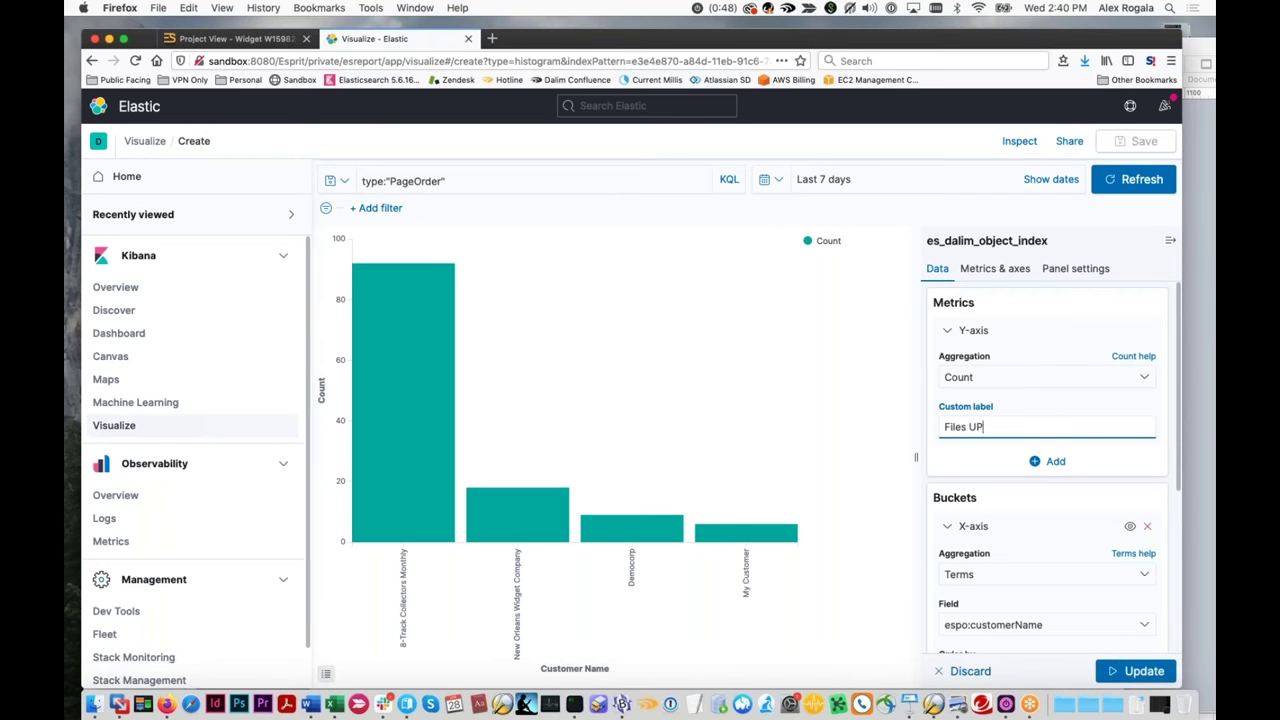
key("BackSpace")
key("BackSpace")
key("BackSpace")
type("ploaded")
left_click(1120, 668)
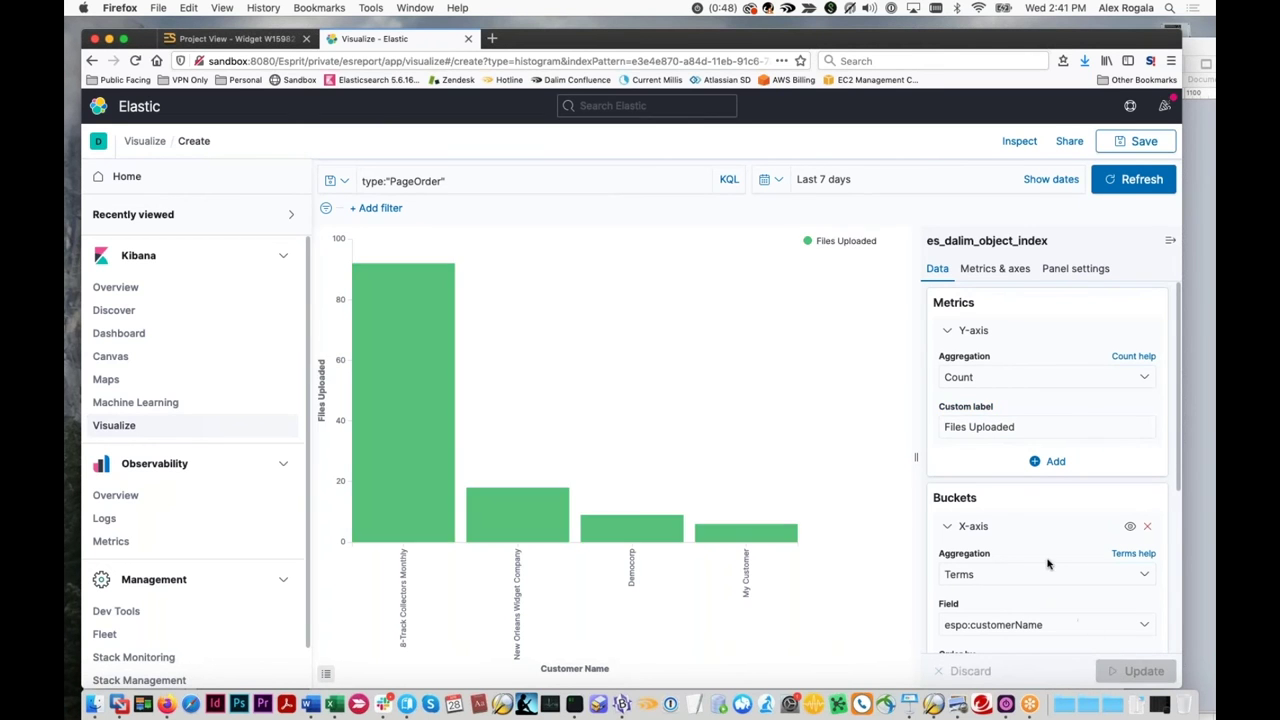
scroll(1048, 565, "down", 5)
Add a Split series sub-bucket using Terms on espo:jobName to stack the bars
left_click(1055, 636)
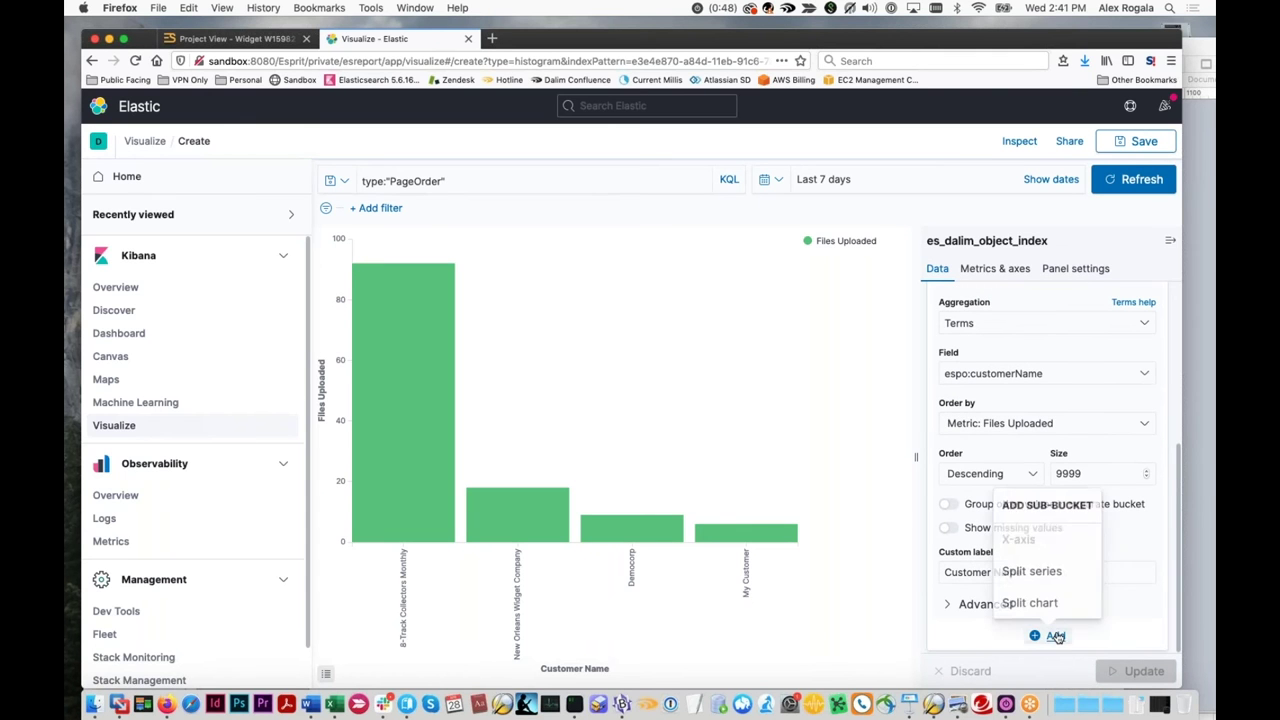
left_click(1026, 575)
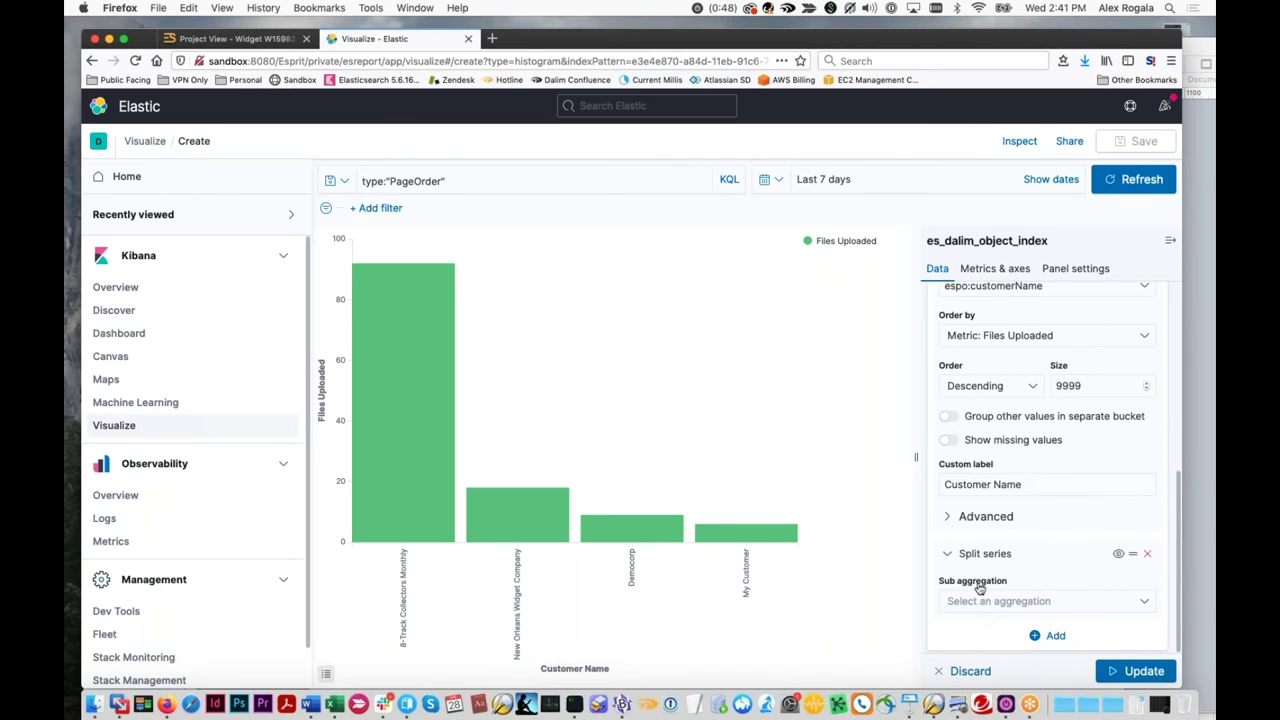
left_click(986, 601)
scroll(975, 575, "down", 1)
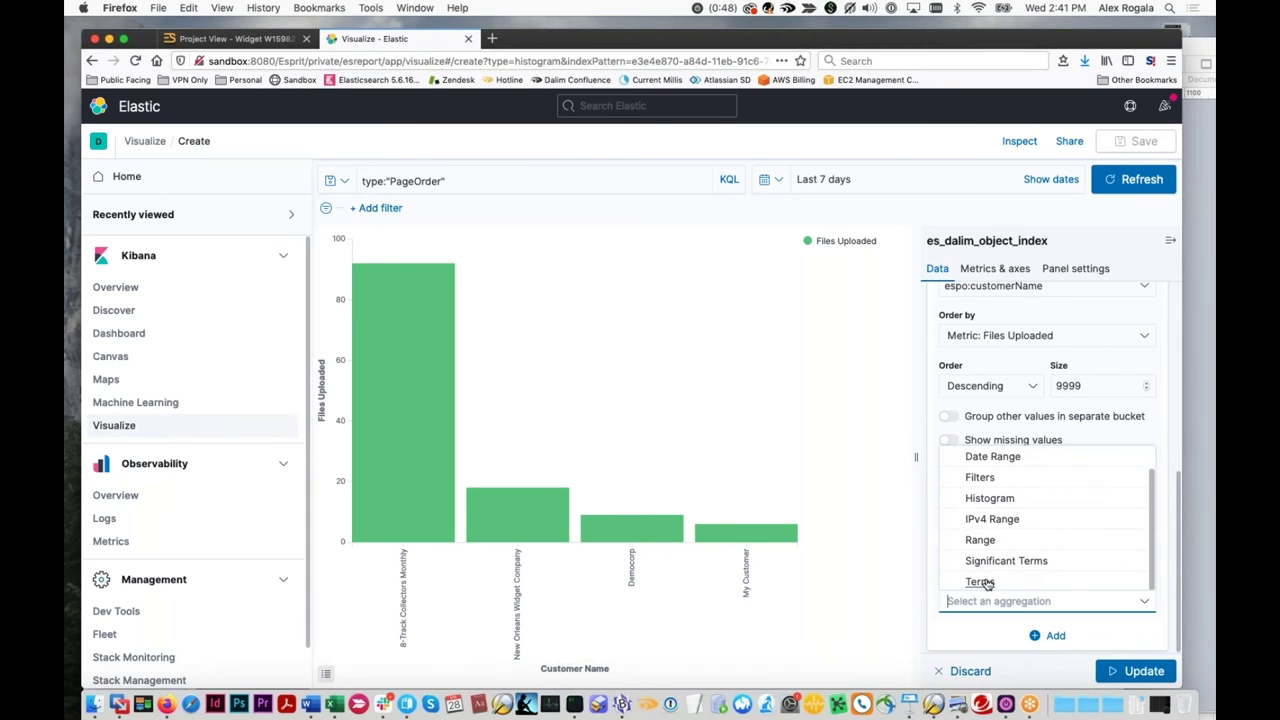
left_click(981, 582)
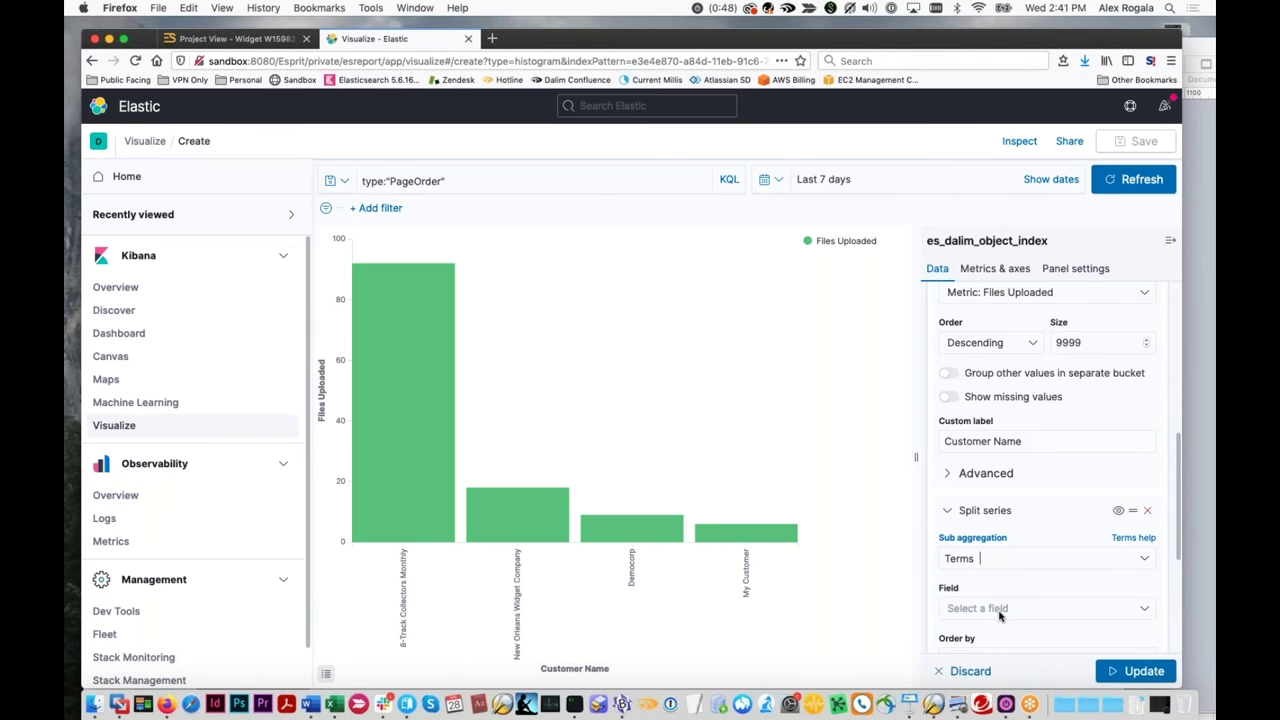
left_click(997, 608)
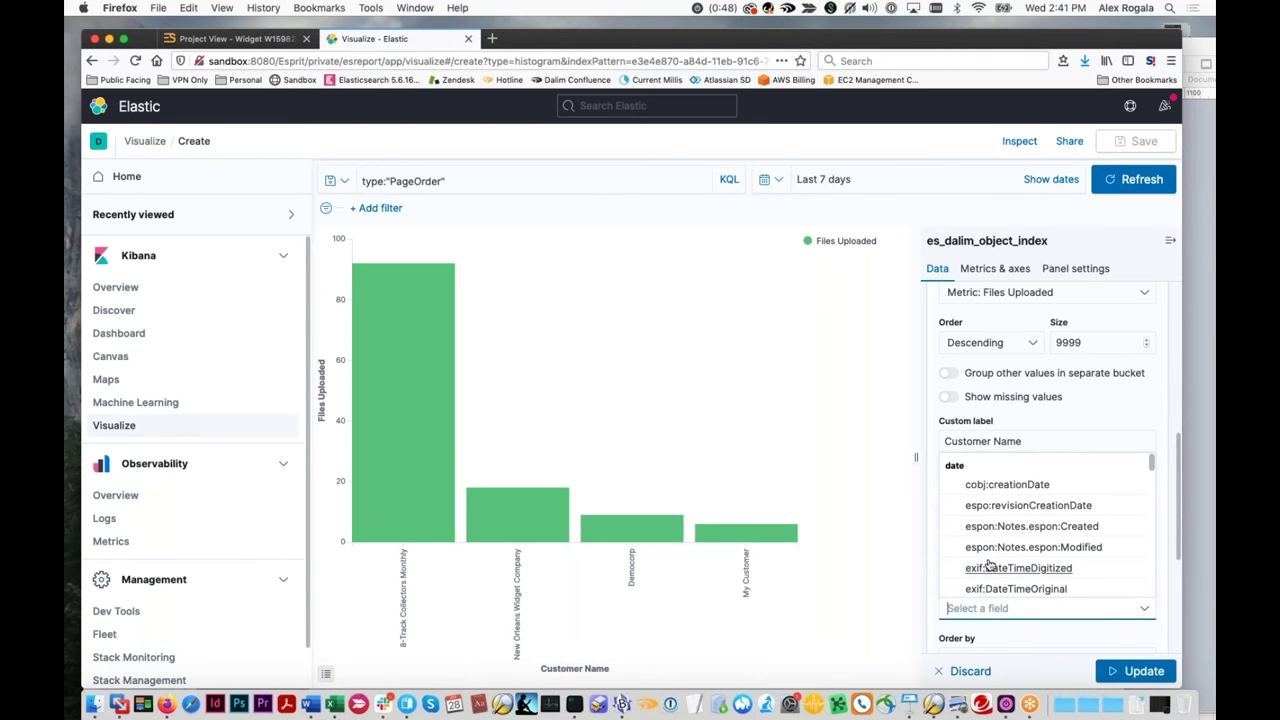
type("espo job")
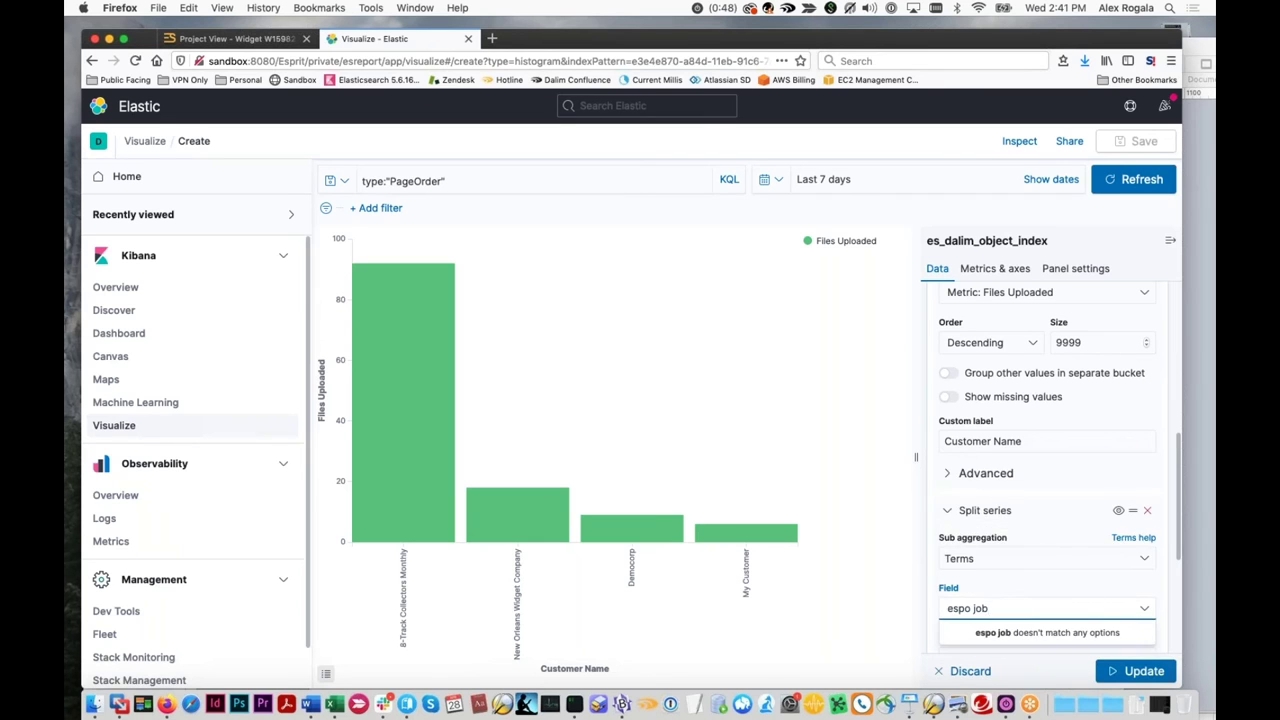
key("super+a")
type("job")
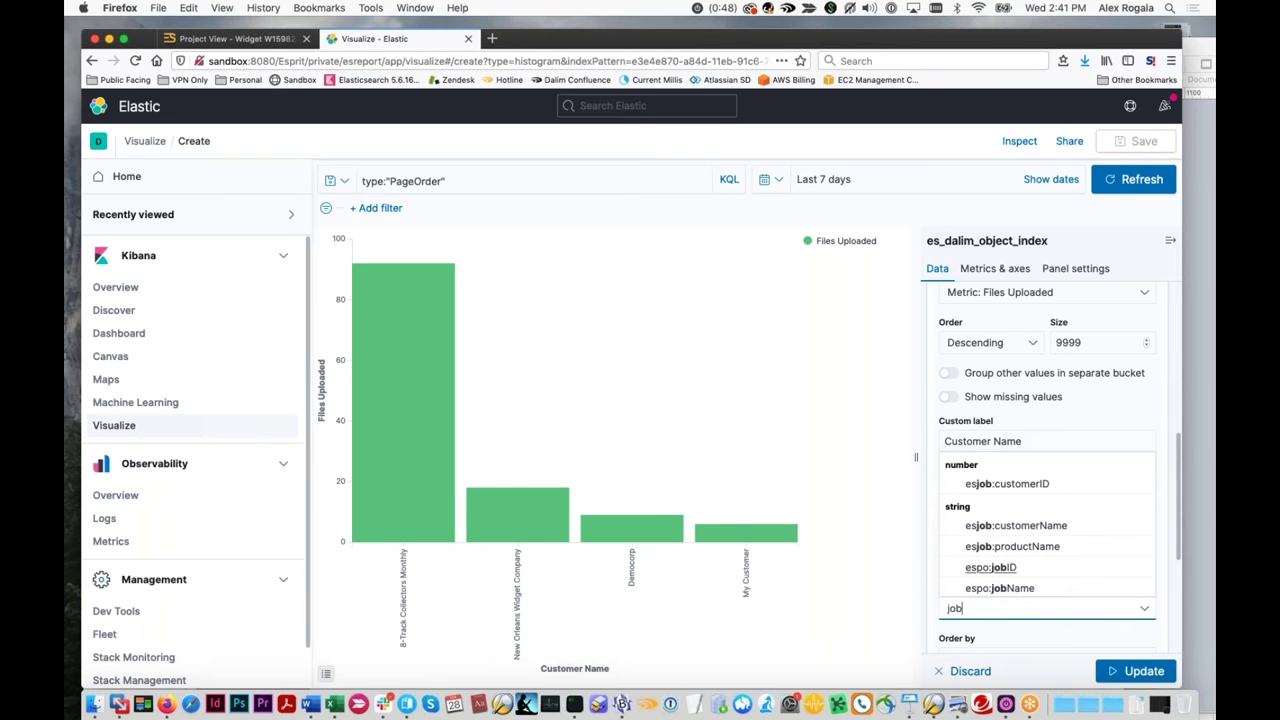
left_click(1037, 589)
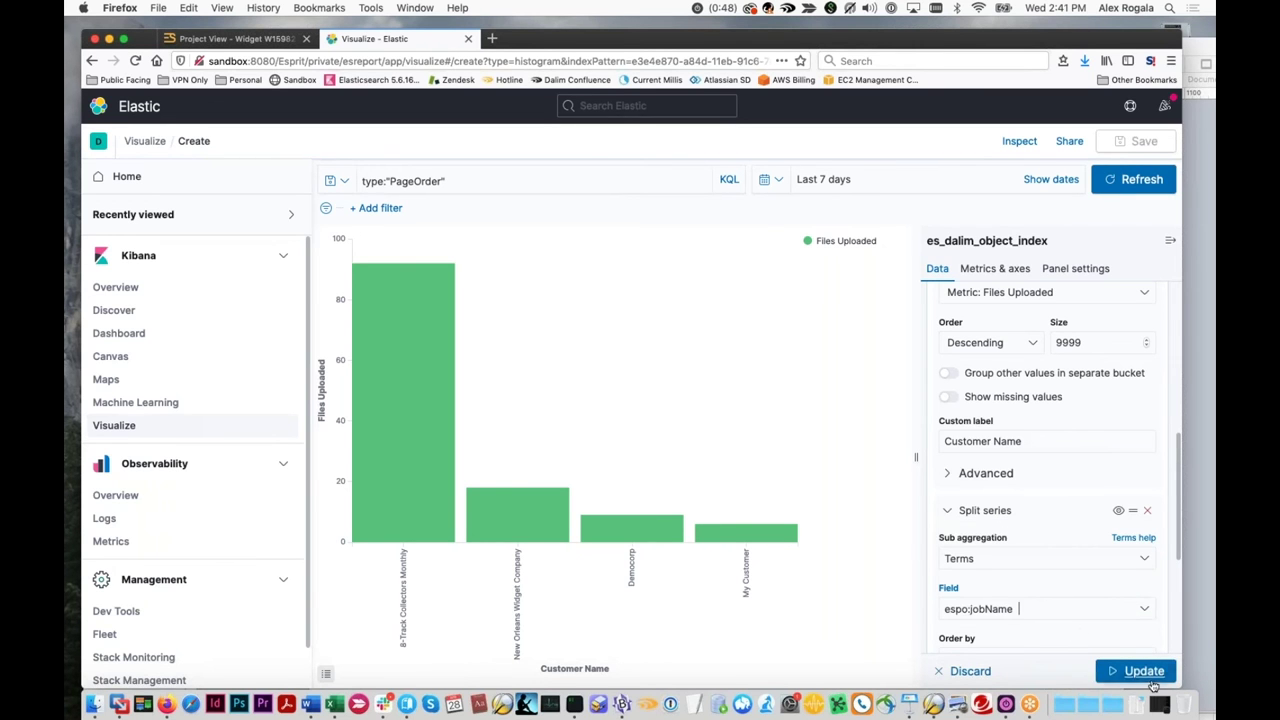
left_click(1150, 674)
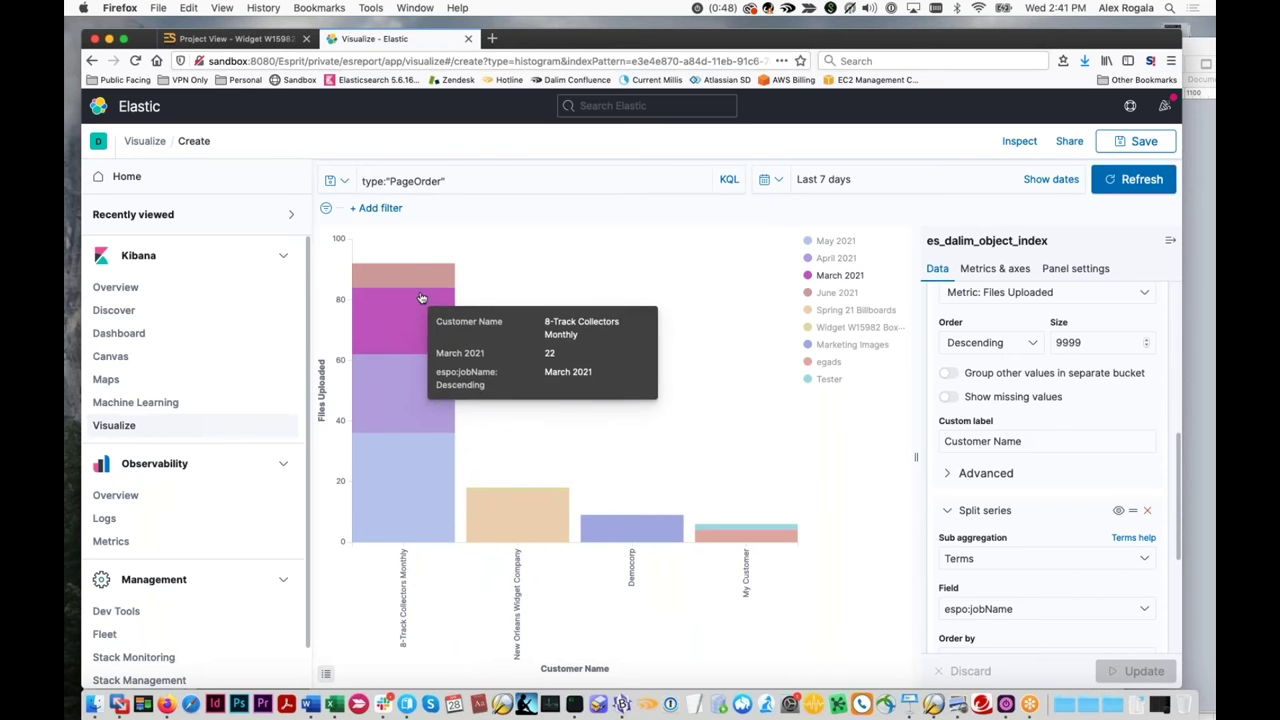
Label the job split series 'Job Name' and apply it
scroll(1050, 460, "down", 3)
scroll(1050, 500, "down", 1)
left_click(984, 620)
type("Job Name")
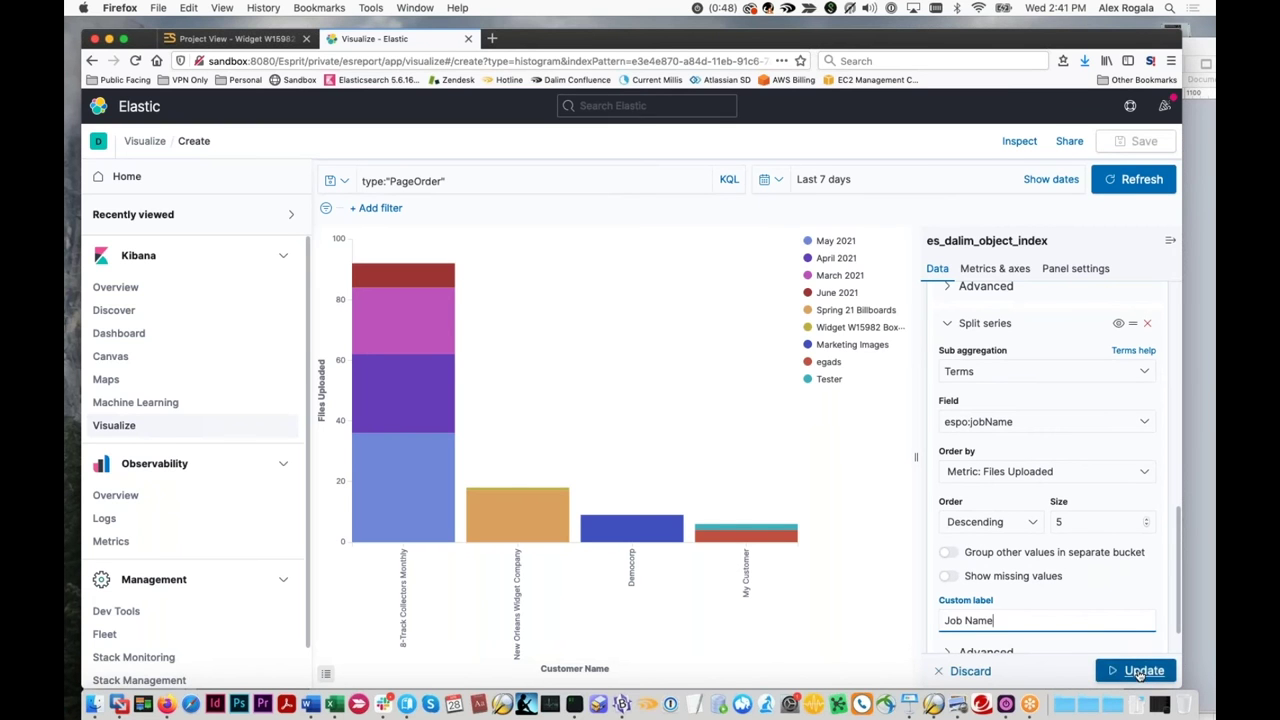
left_click(1144, 671)
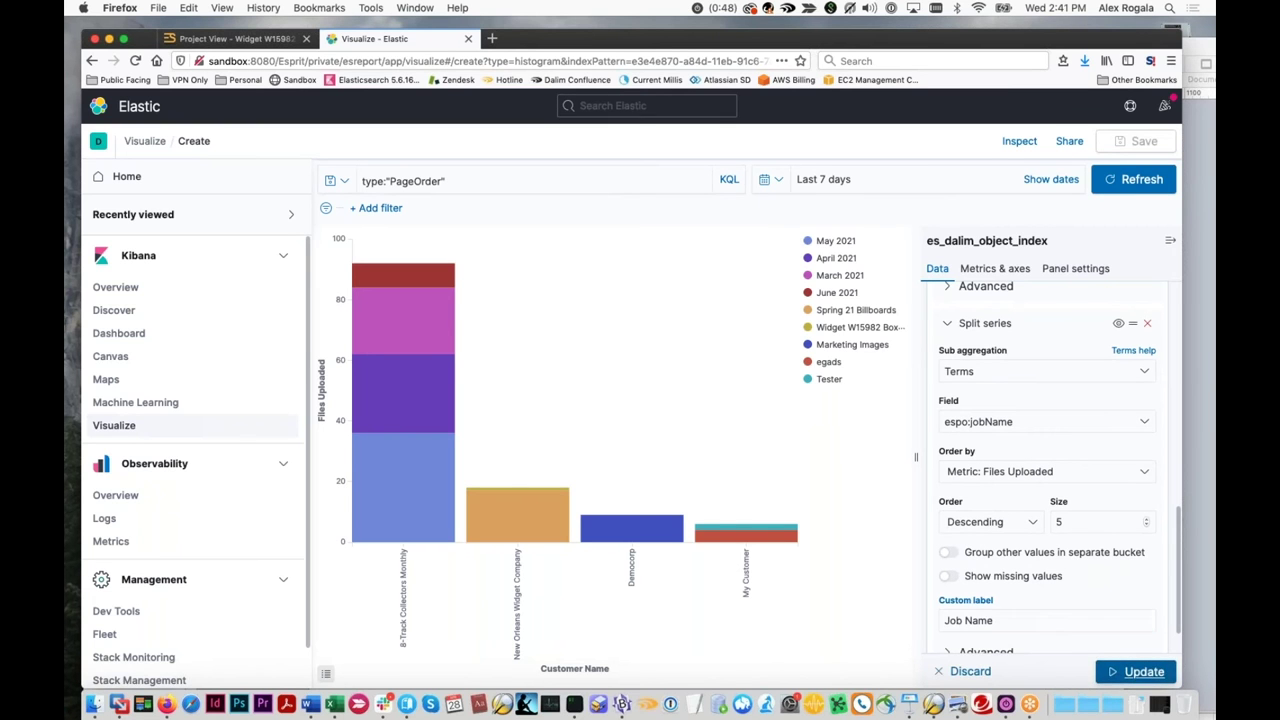
mouse_move(383, 368)
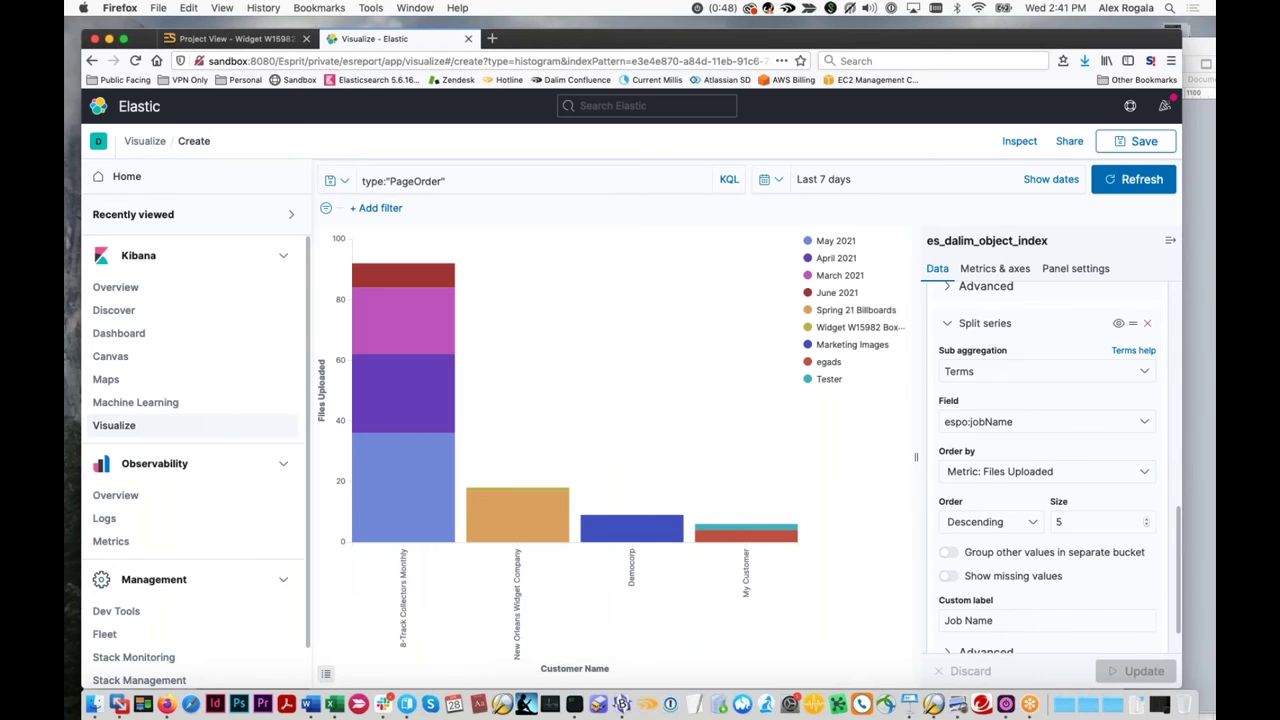
left_click(1075, 268)
Put the legend at the top, order buckets by sum, and show values on the bars
left_click(987, 349)
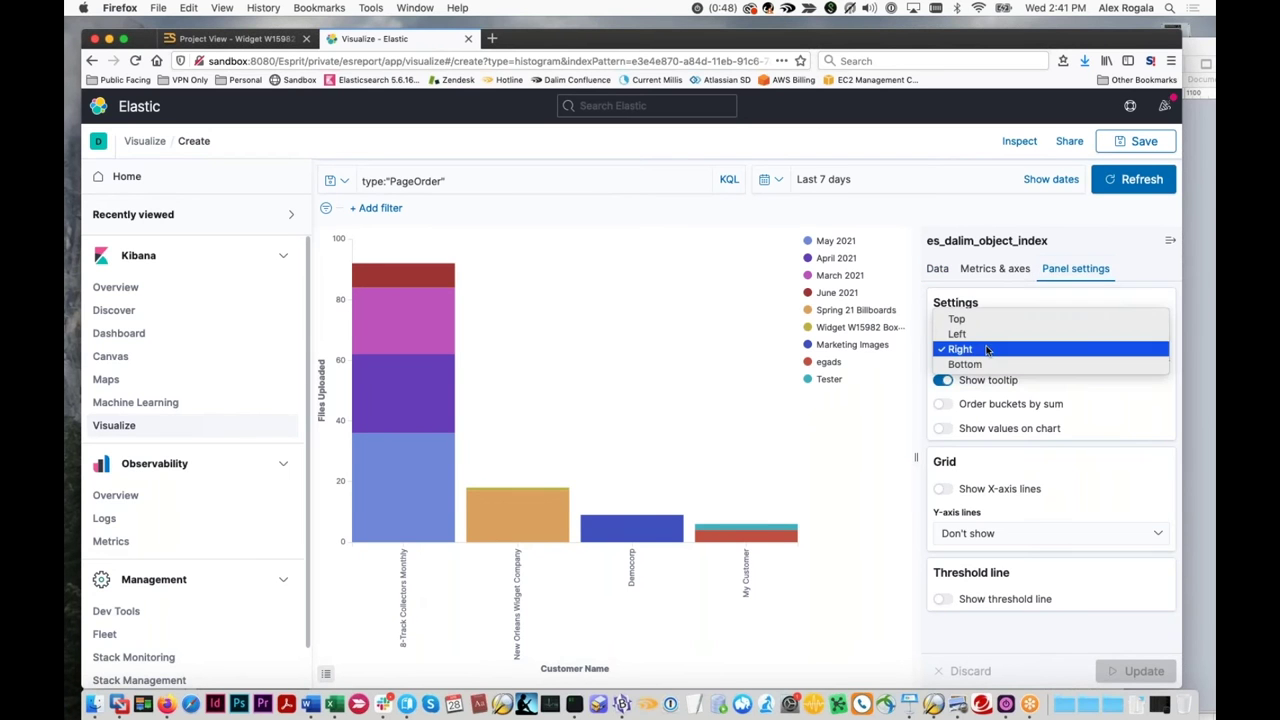
left_click(990, 320)
left_click(1146, 673)
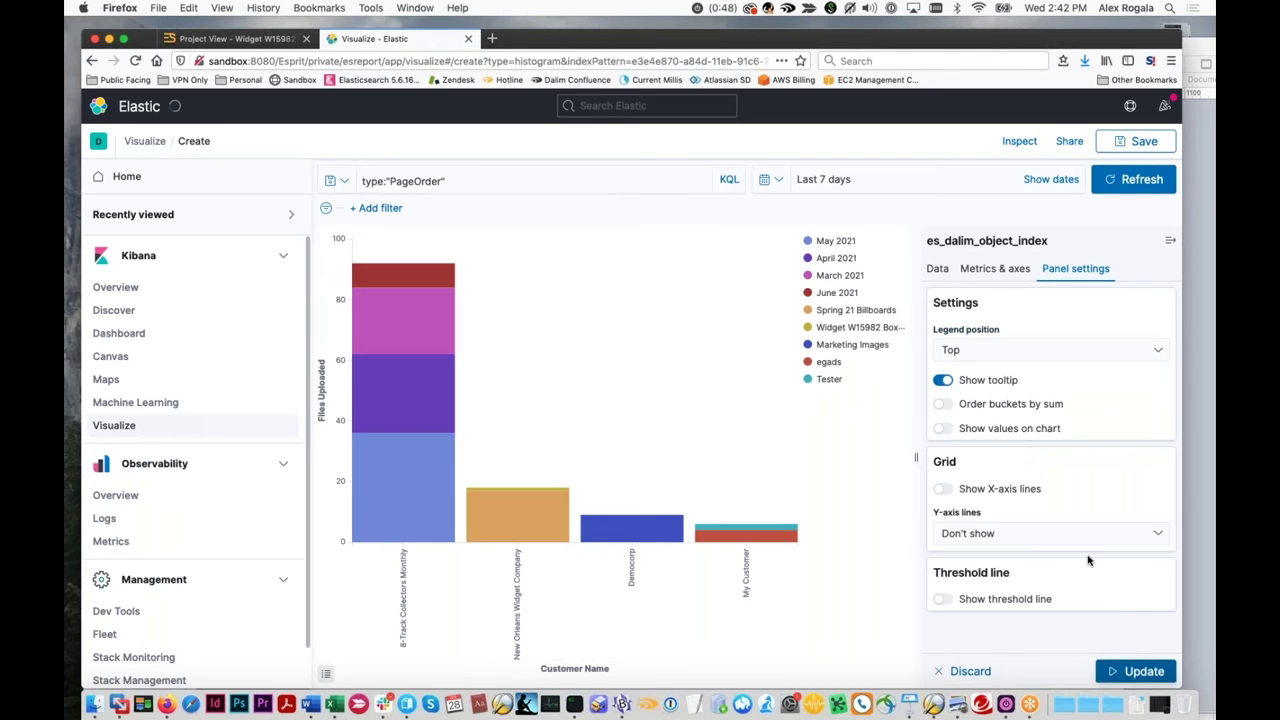
left_click(942, 404)
left_click(942, 428)
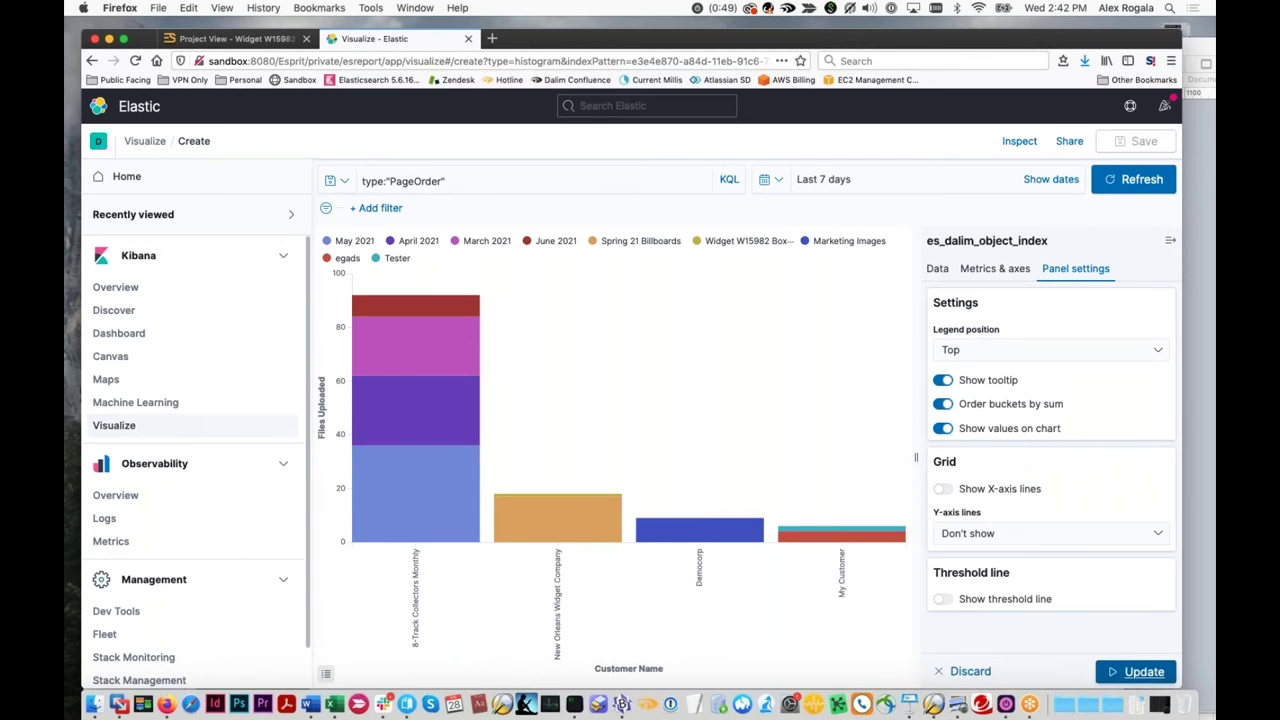
left_click(1140, 672)
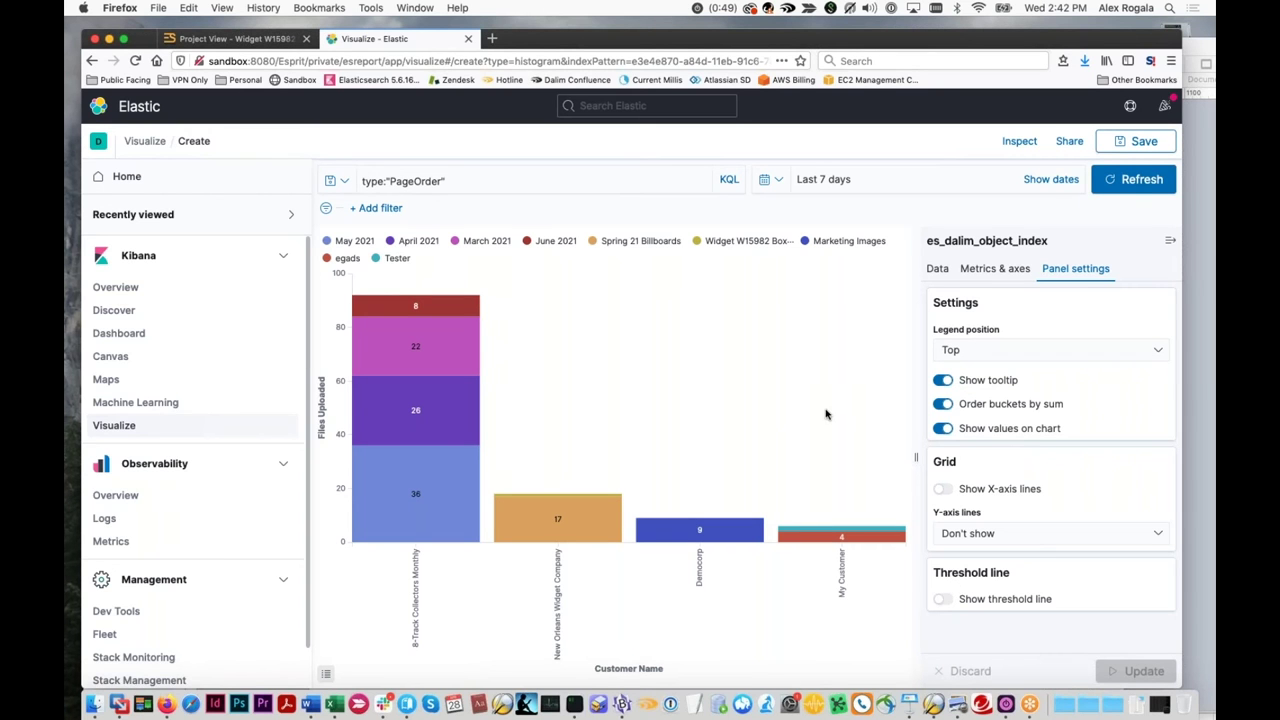
left_click(937, 268)
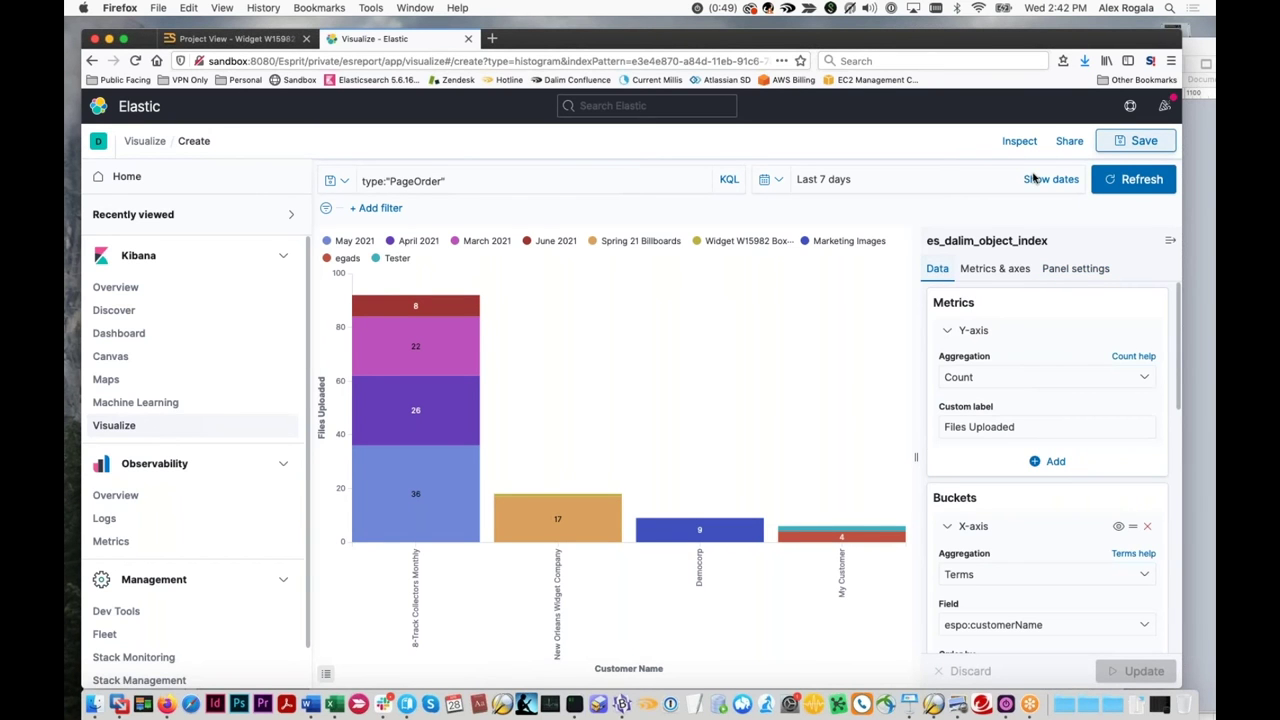
Save the chart as 'Files Uploaded per Job' and return to the Visualize list
left_click(1135, 140)
type("Files UPl")
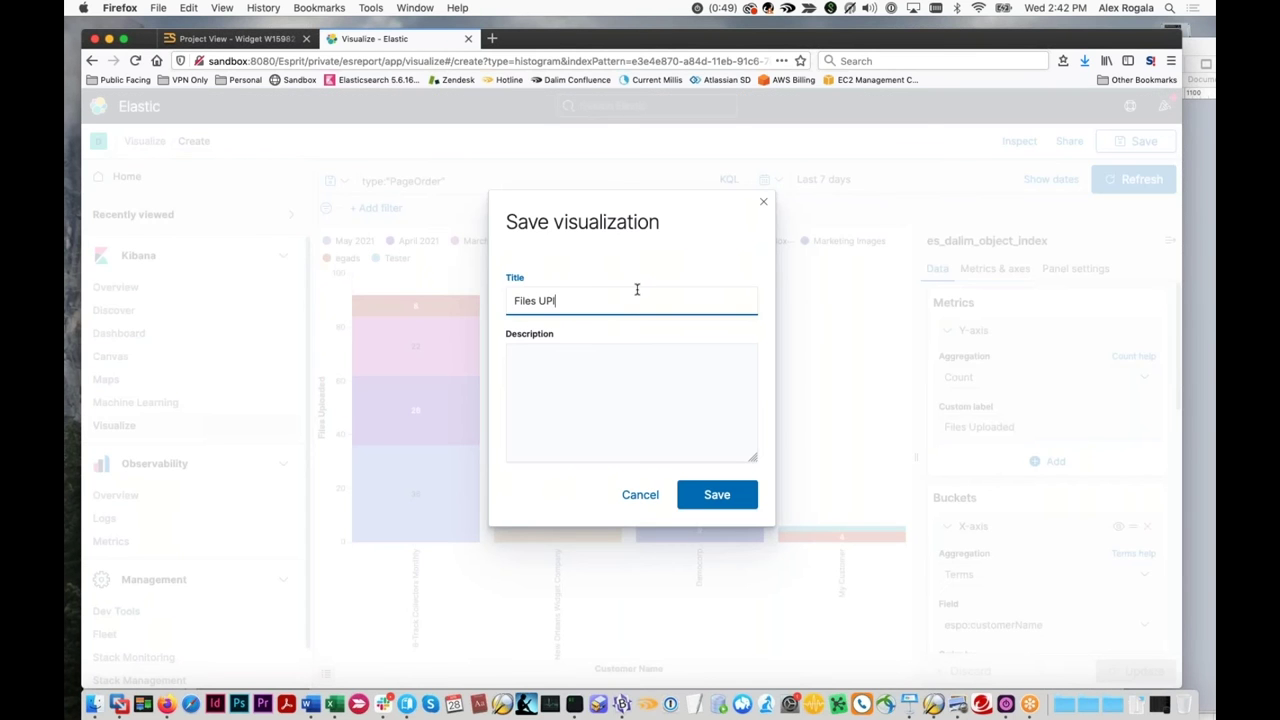
type("oaded per Job")
left_click(735, 503)
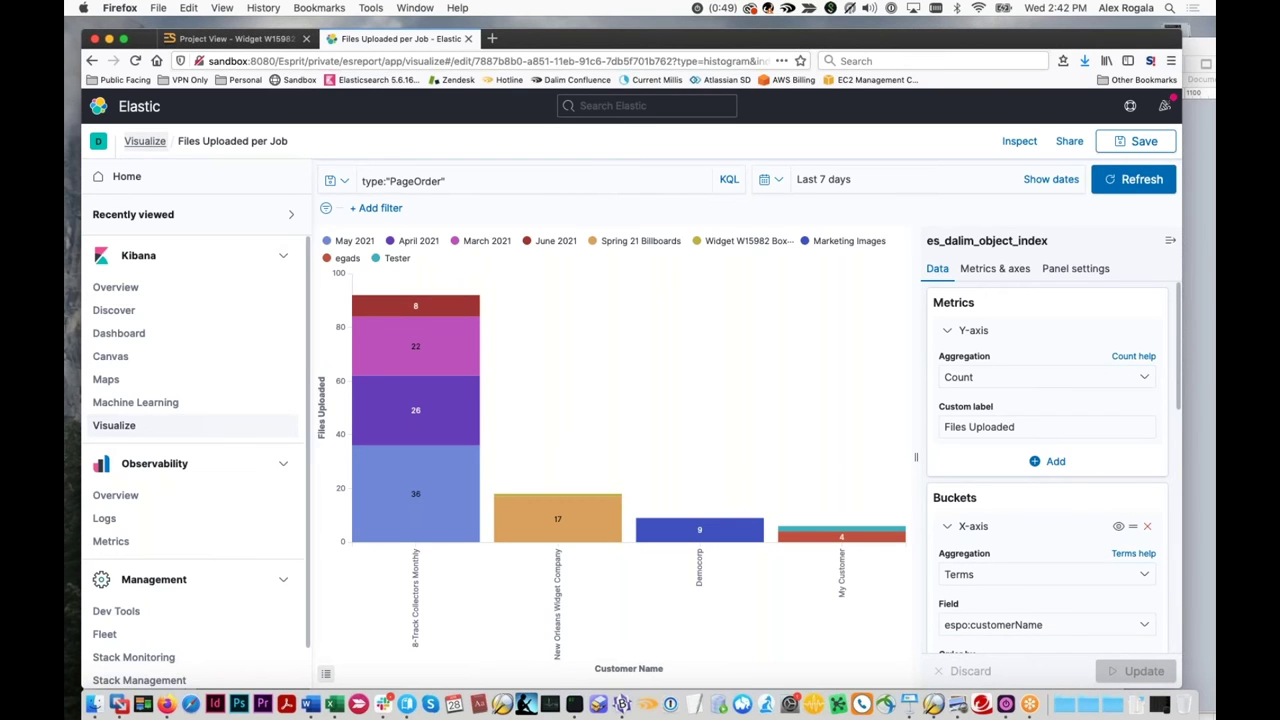
left_click(145, 141)
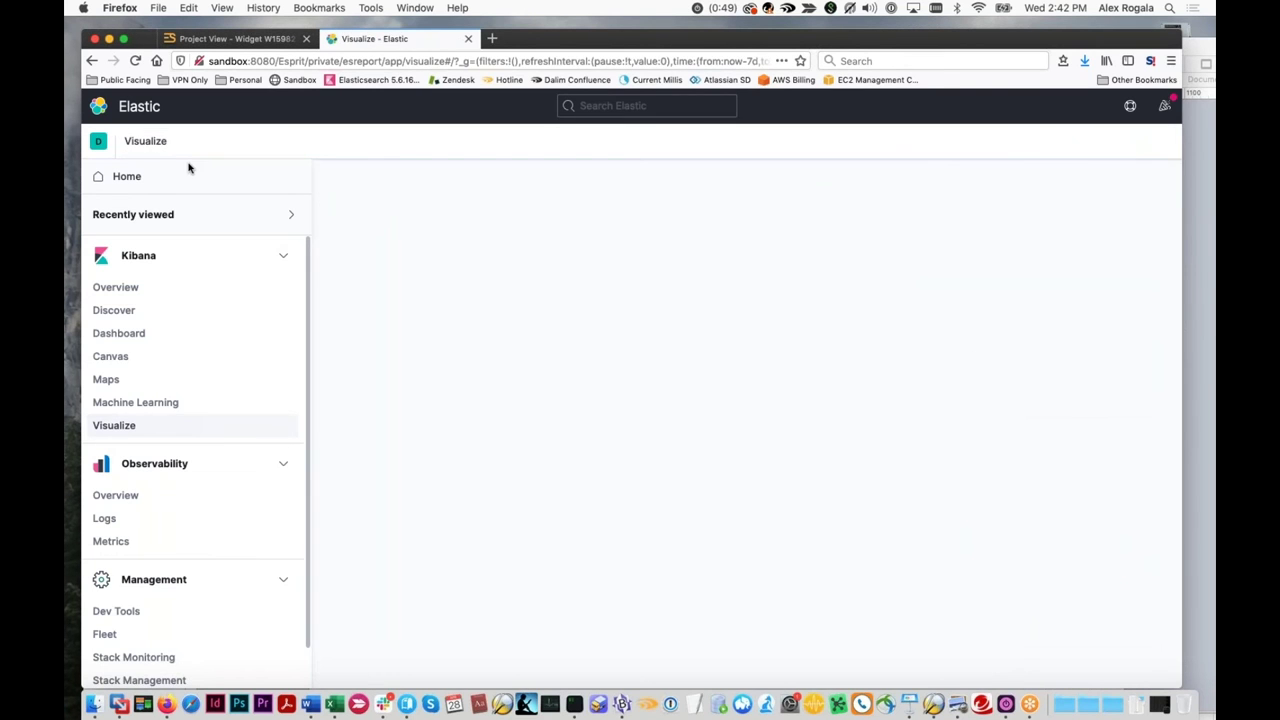
Create a new Pie visualization using es_dalim_object_index as its source
left_click(1001, 208)
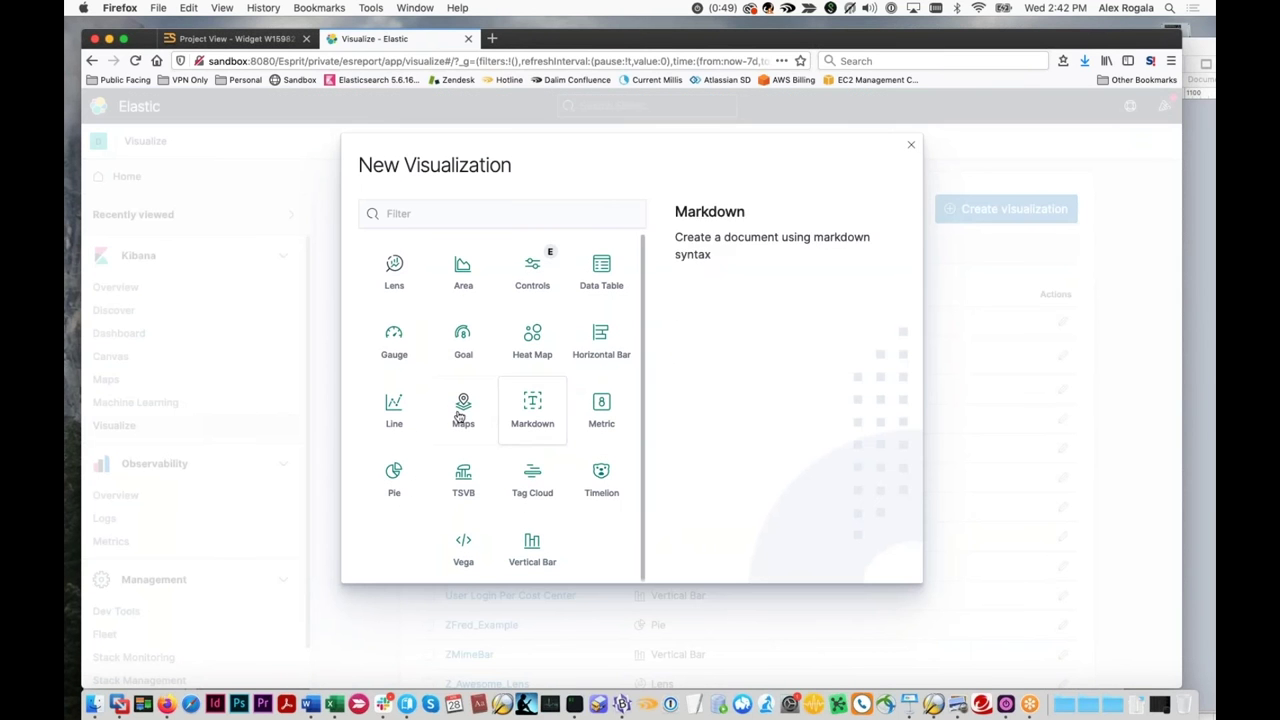
left_click(395, 476)
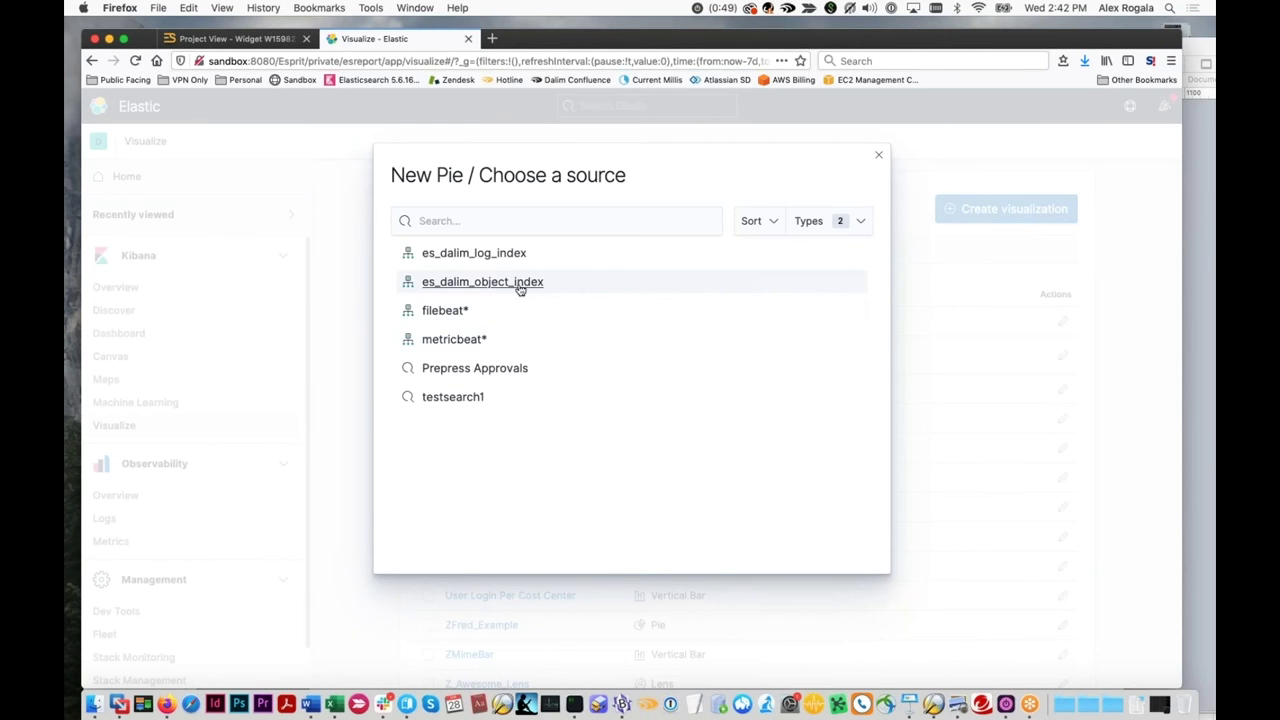
left_click(519, 288)
left_click(970, 378)
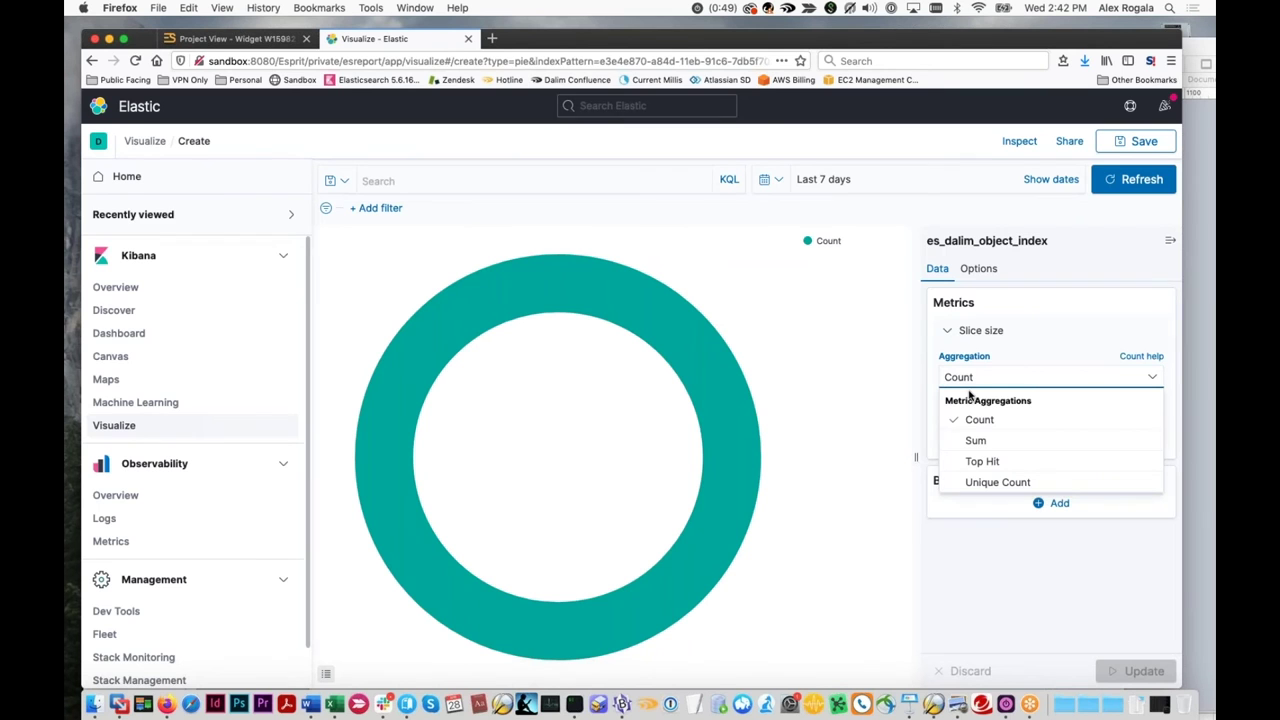
Size the pie slices by Sum of espo:fileSize
left_click(977, 442)
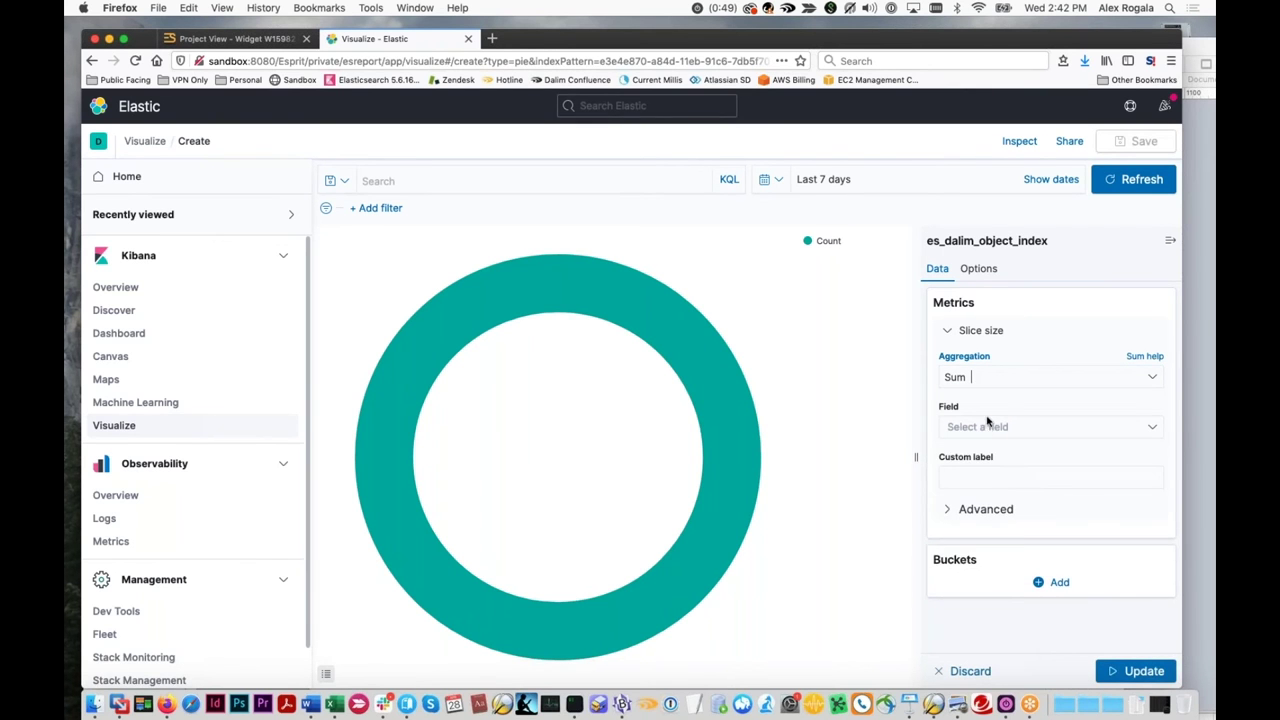
left_click(987, 421)
left_click(1003, 509)
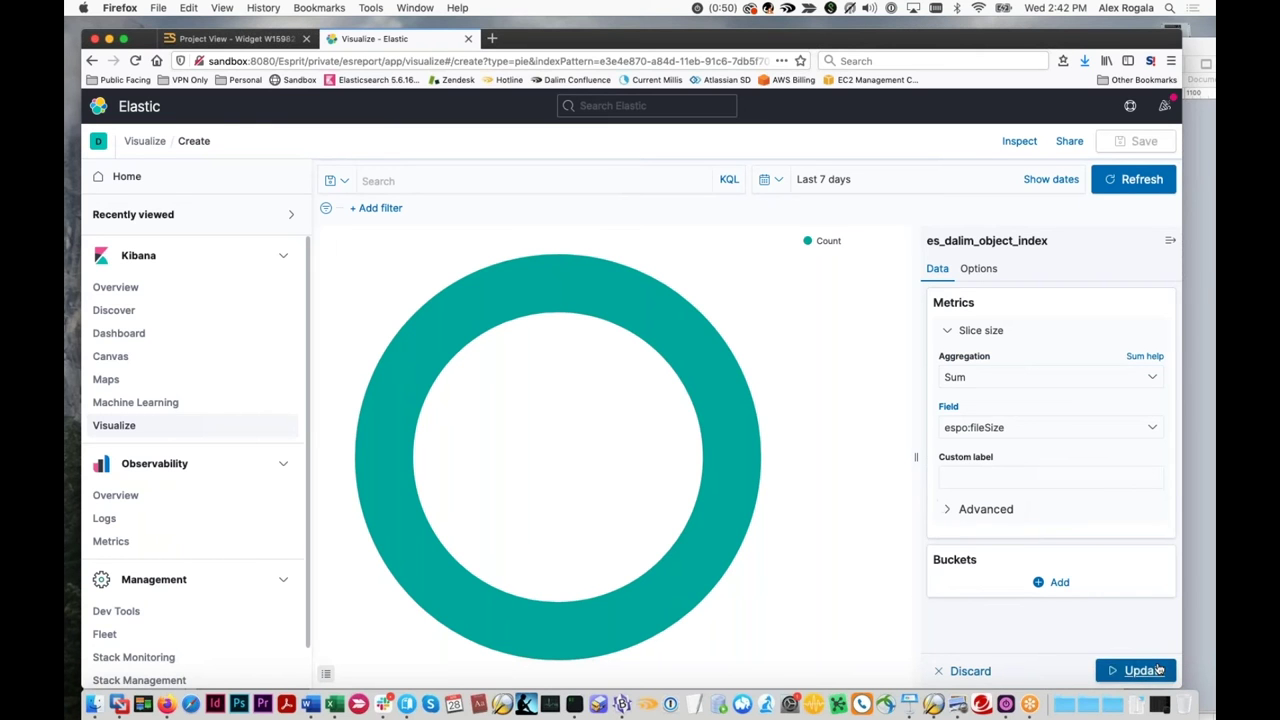
left_click(1155, 669)
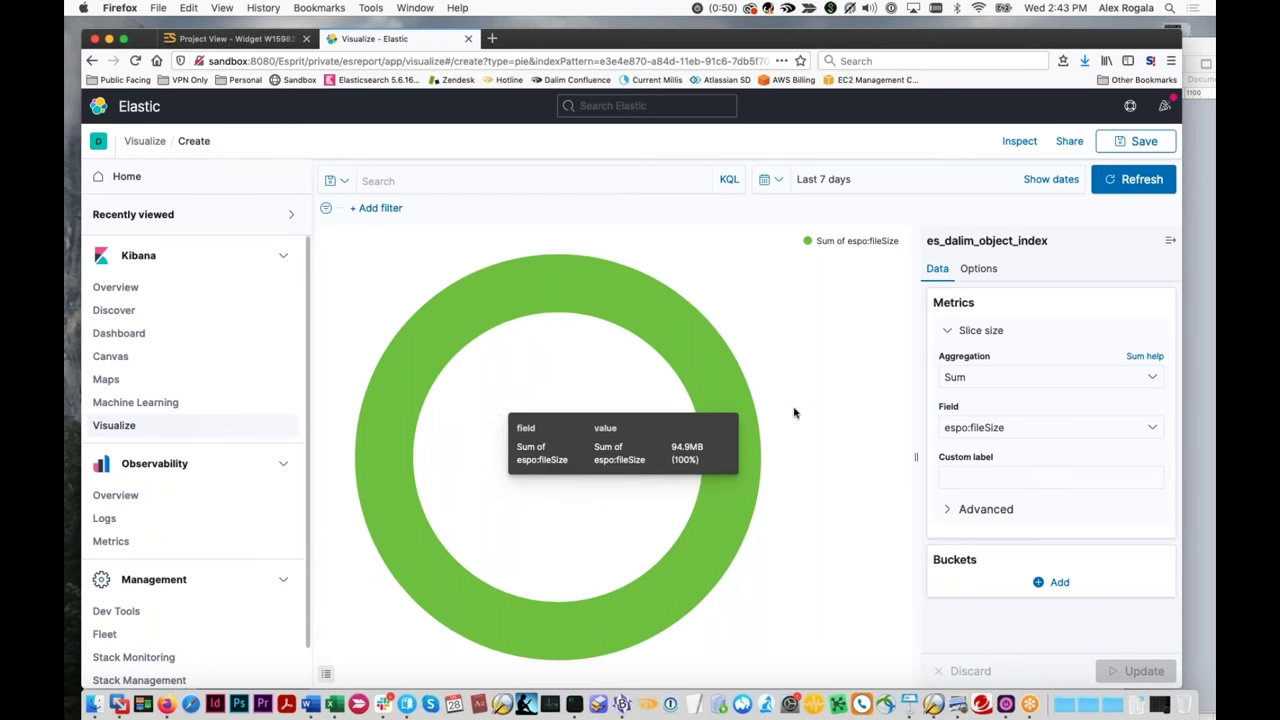
left_click(958, 516)
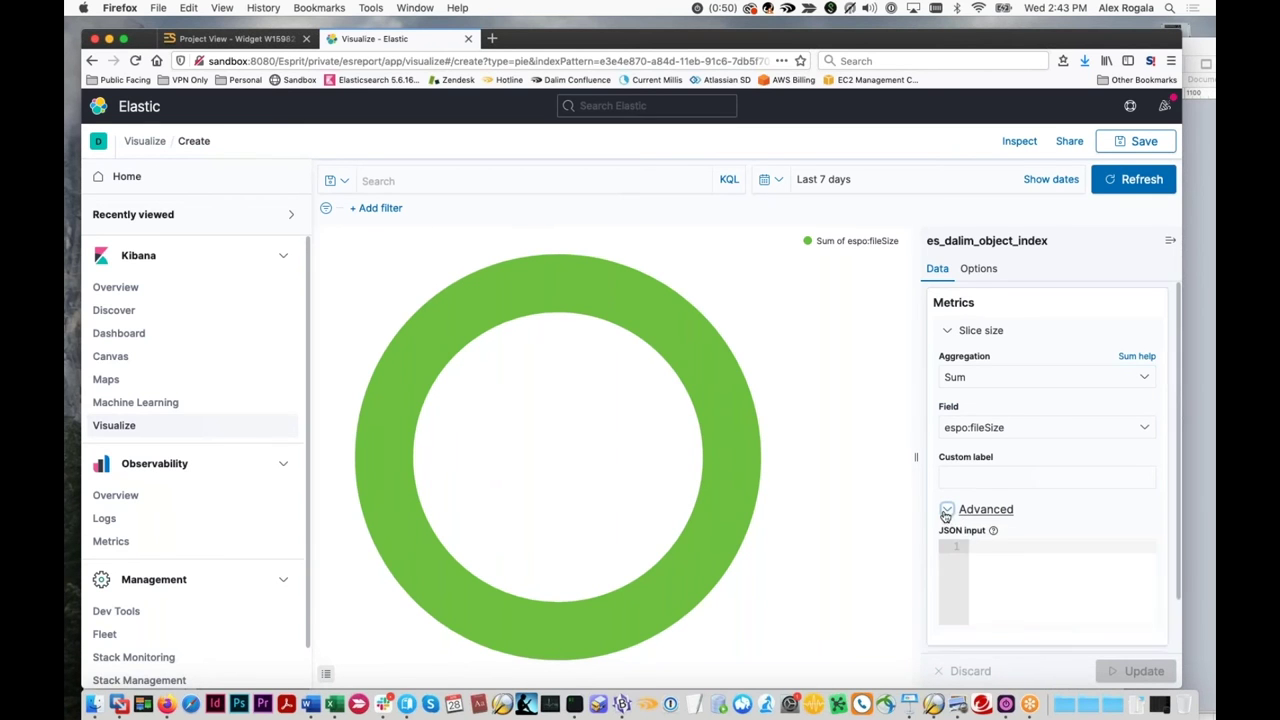
left_click(948, 512)
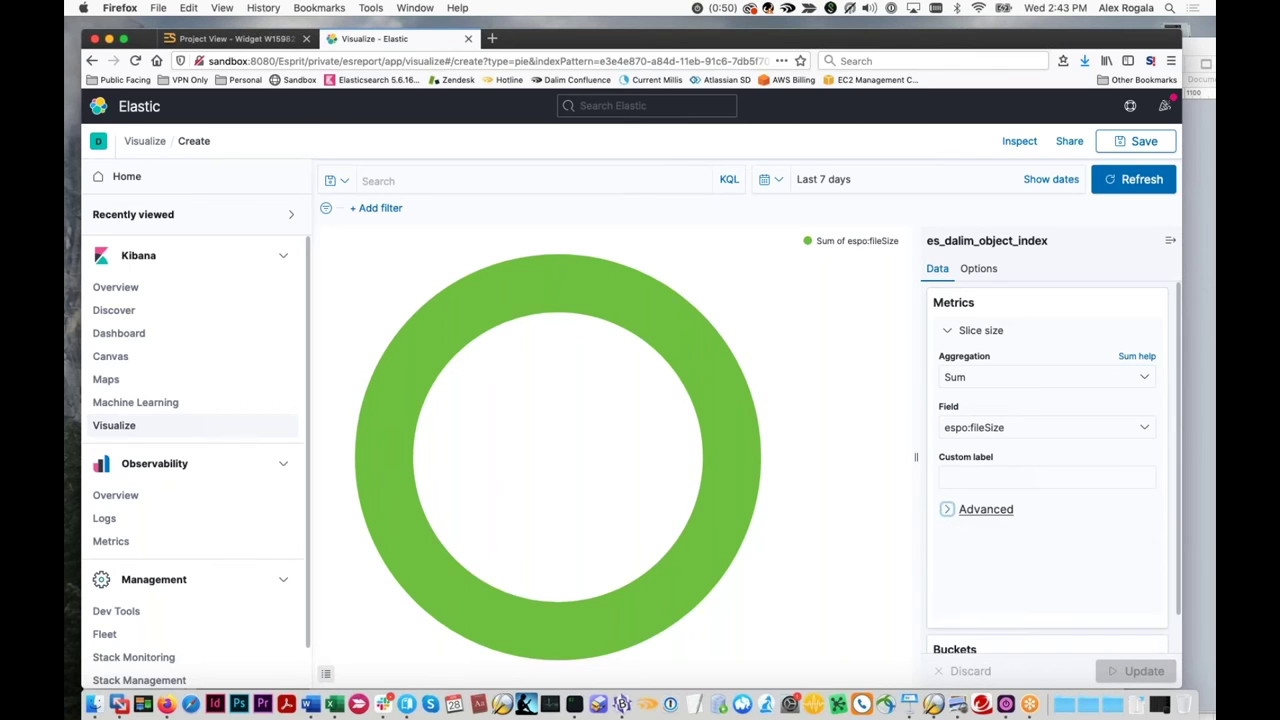
Split the pie into slices by Terms on espo:customerName
left_click(1058, 583)
left_click(1047, 520)
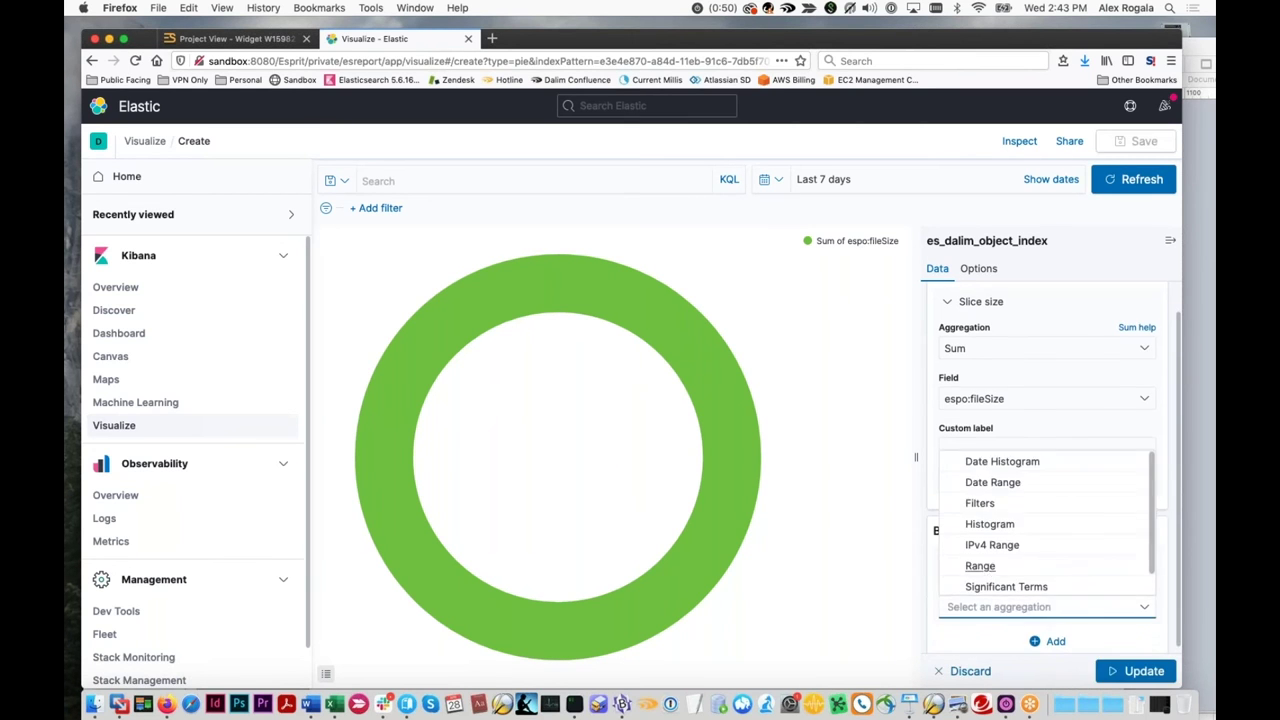
scroll(1009, 578, "down", 1)
left_click(994, 587)
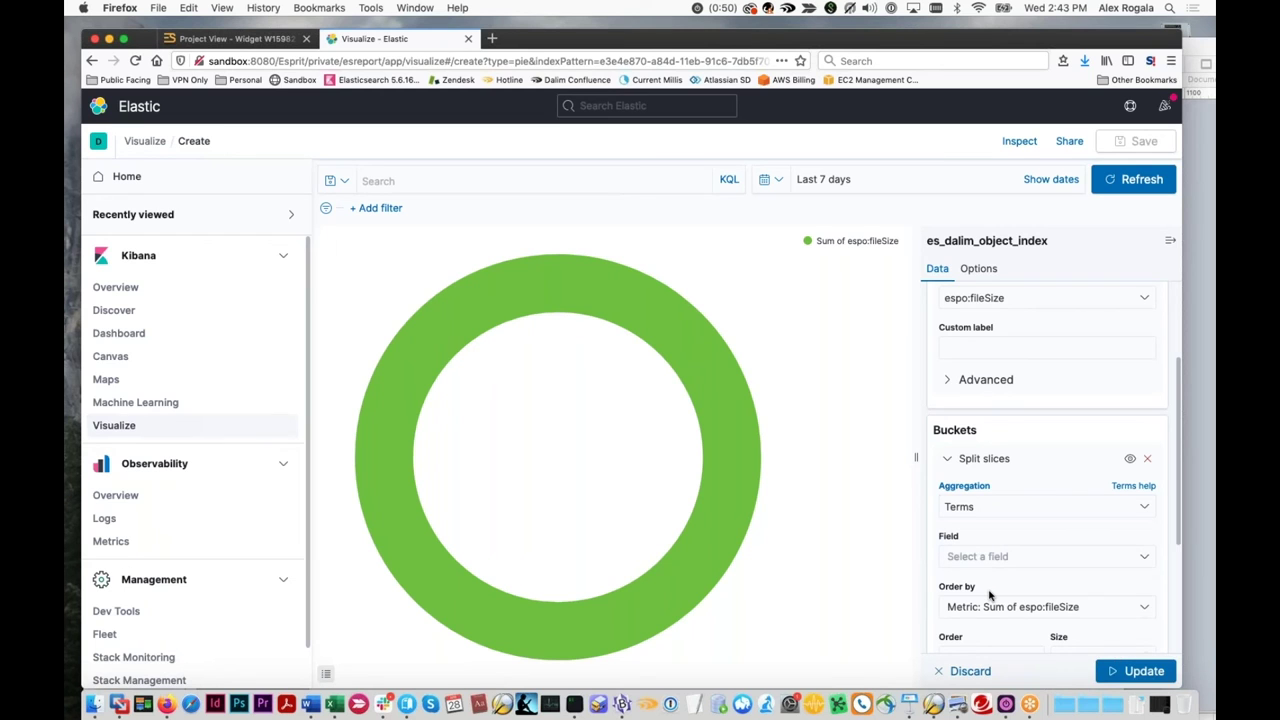
left_click(1000, 556)
type("customer")
left_click(1014, 531)
left_click(1141, 673)
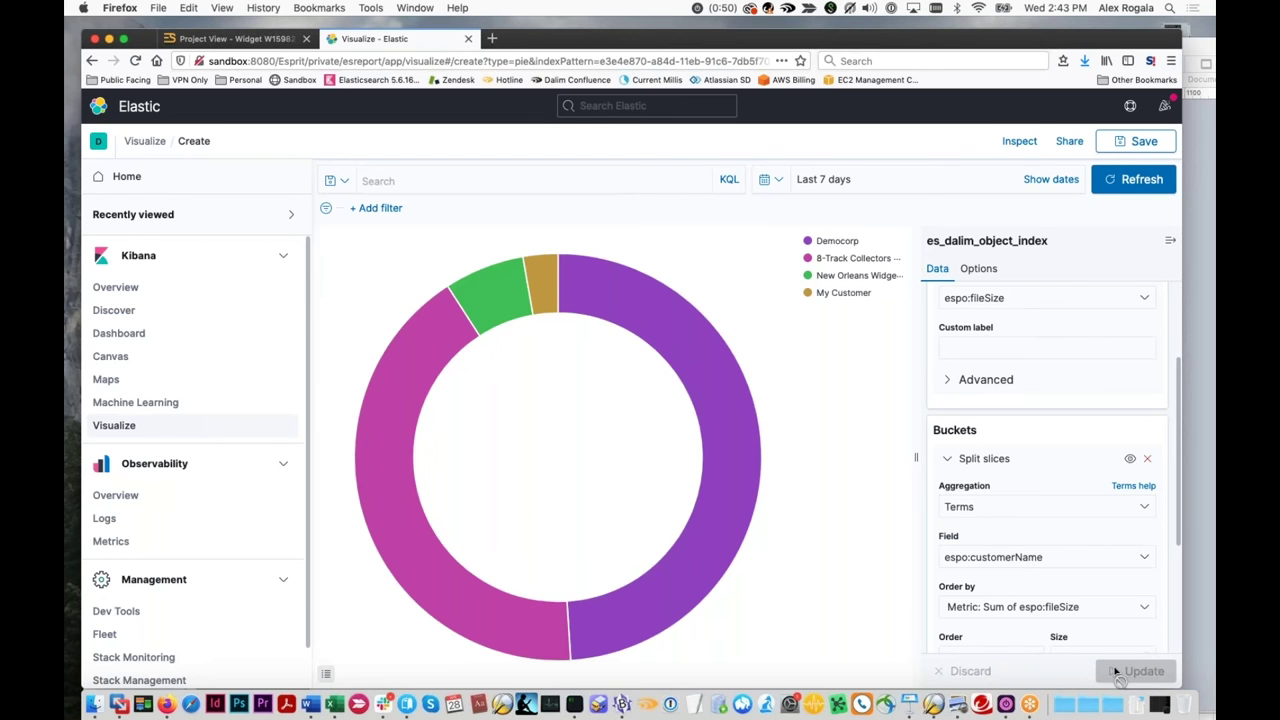
Replace the slice split with a Split chart bucket using the Terms aggregation
scroll(1100, 480, "down", 1)
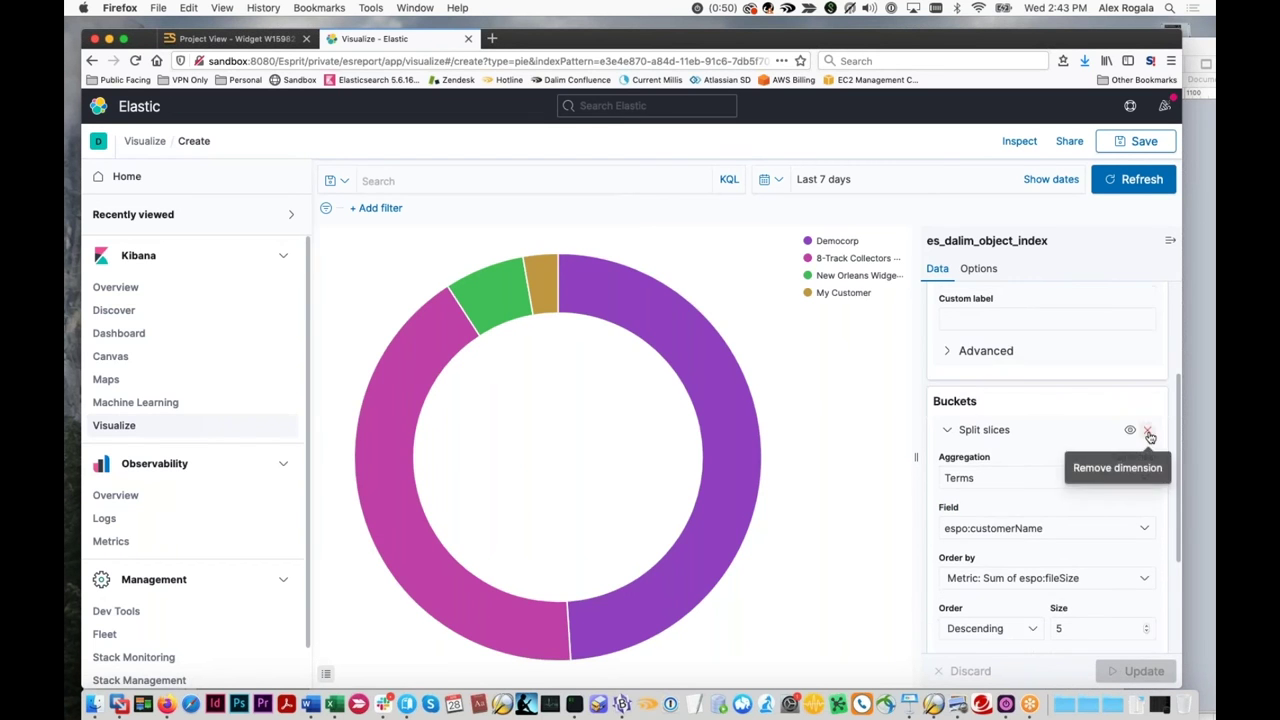
left_click(1147, 429)
left_click(948, 509)
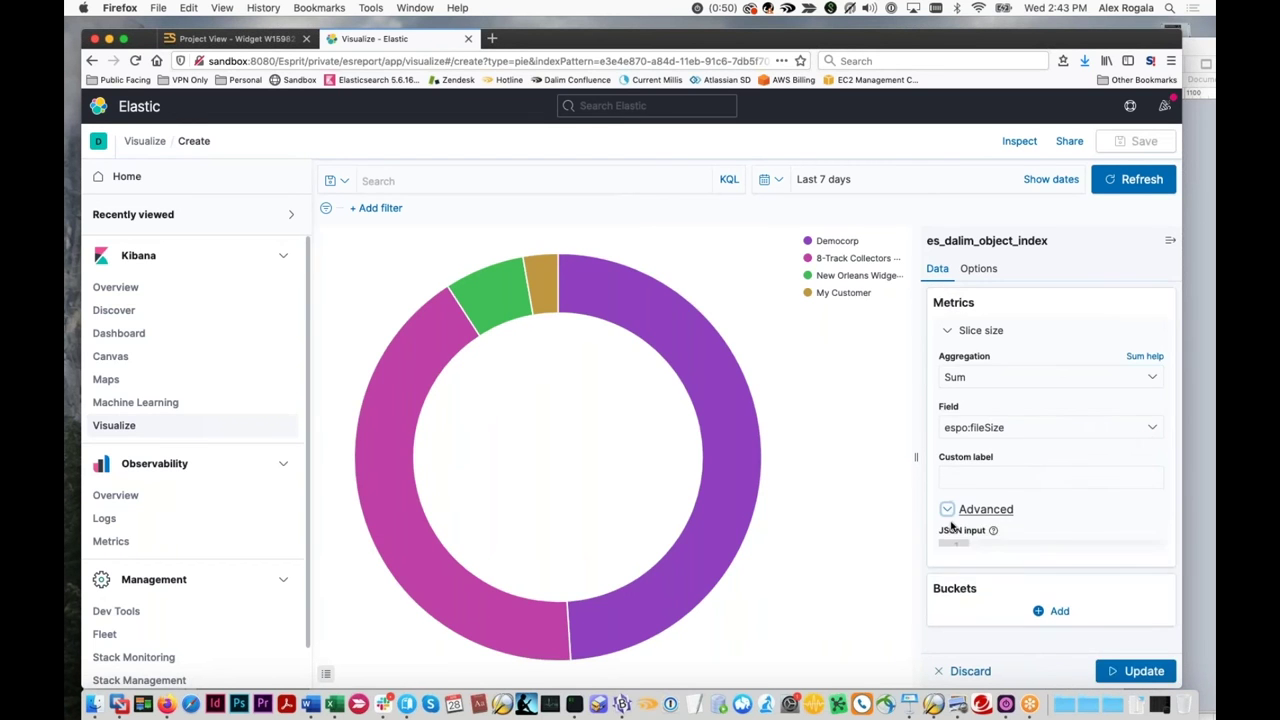
left_click(948, 510)
left_click(1050, 582)
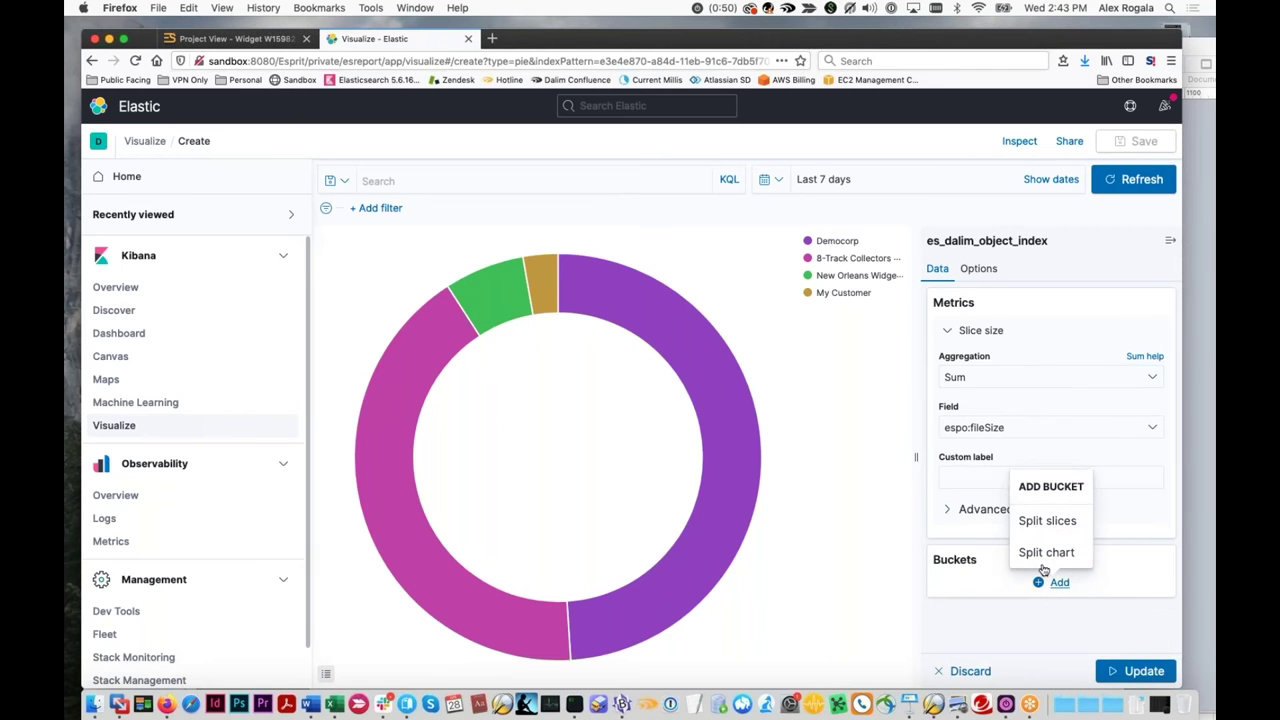
left_click(1046, 551)
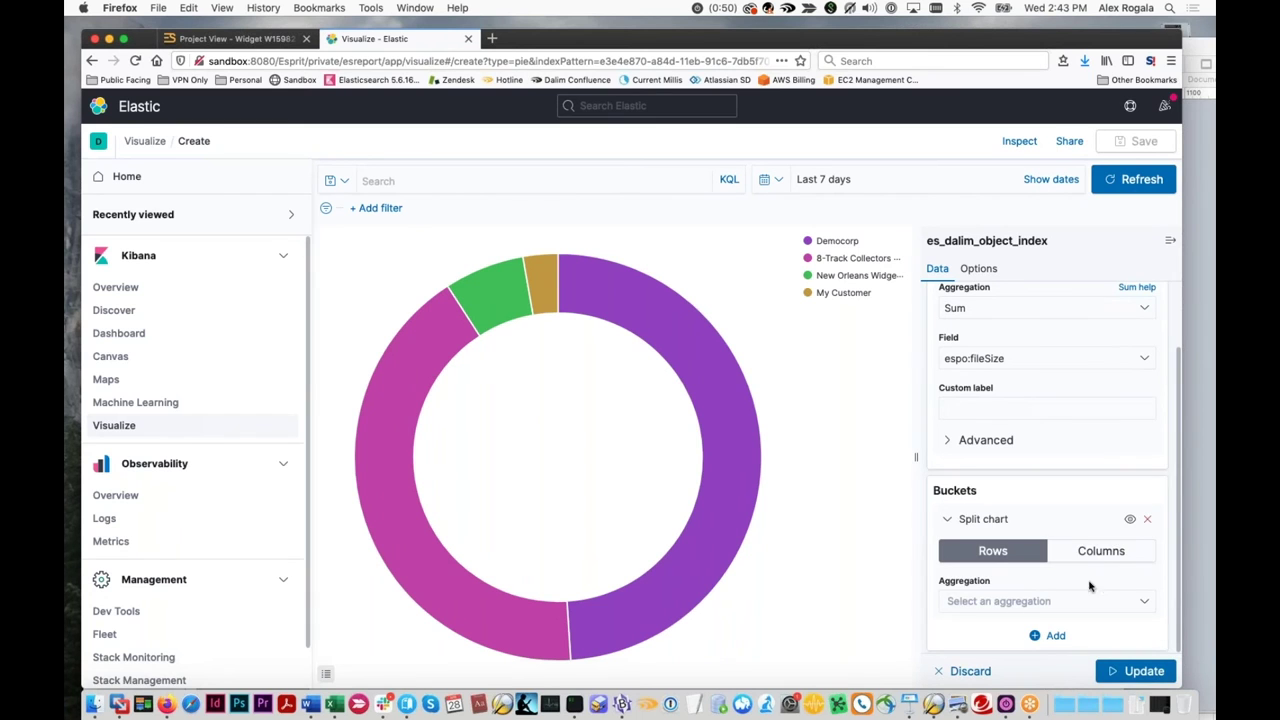
left_click(1121, 600)
scroll(999, 563, "down", 2)
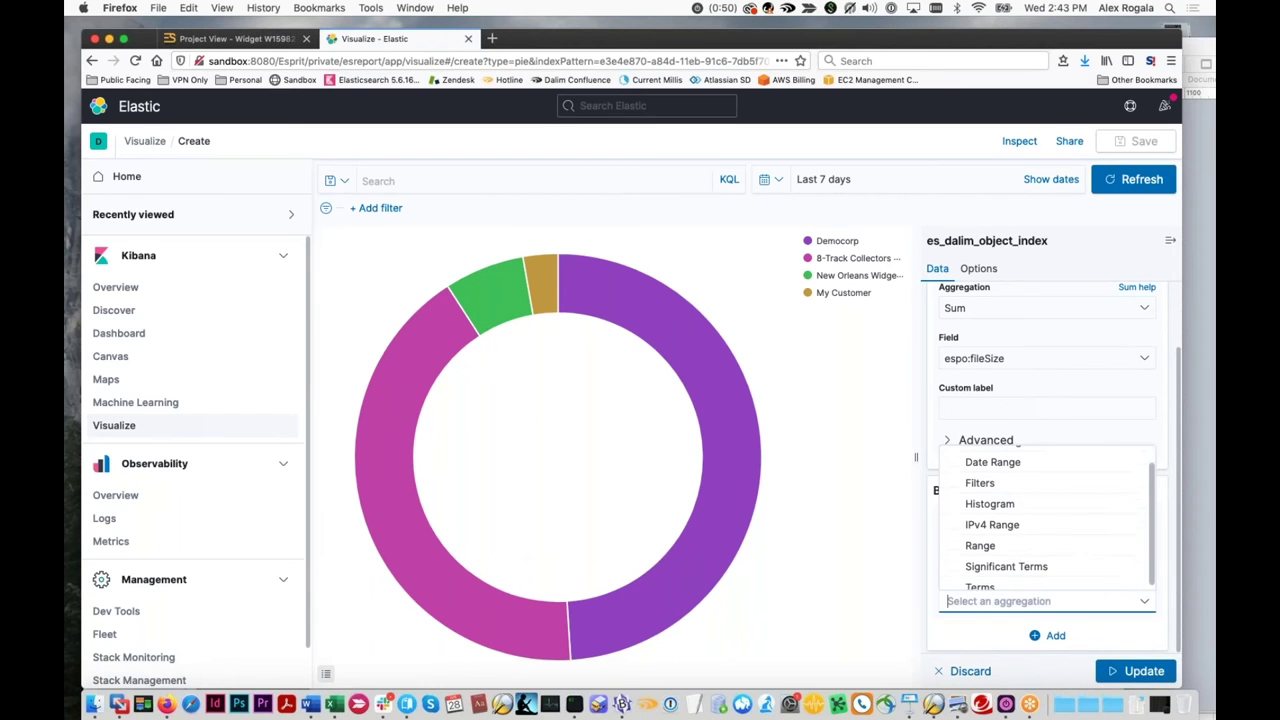
left_click(990, 581)
Split the charts by espo:customerName with size 9999, one donut per customer
scroll(1008, 588, "down", 1)
scroll(1011, 591, "down", 2)
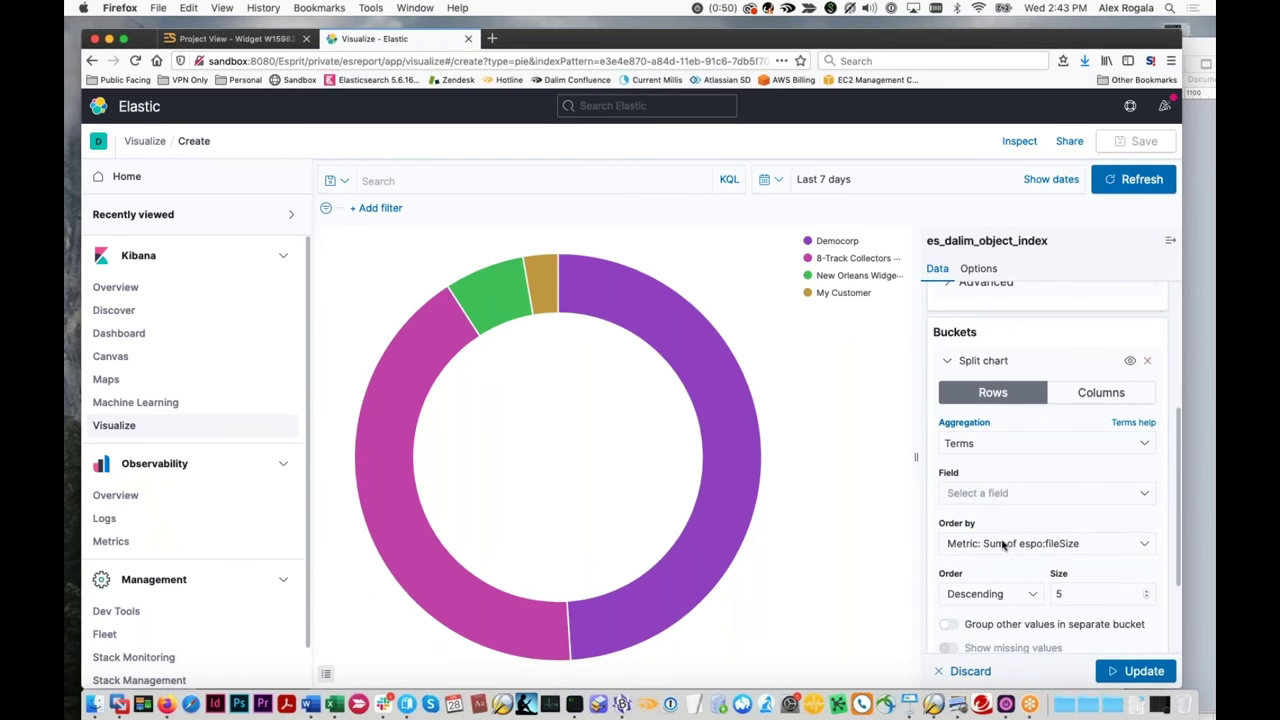
left_click(1016, 500)
type("customer")
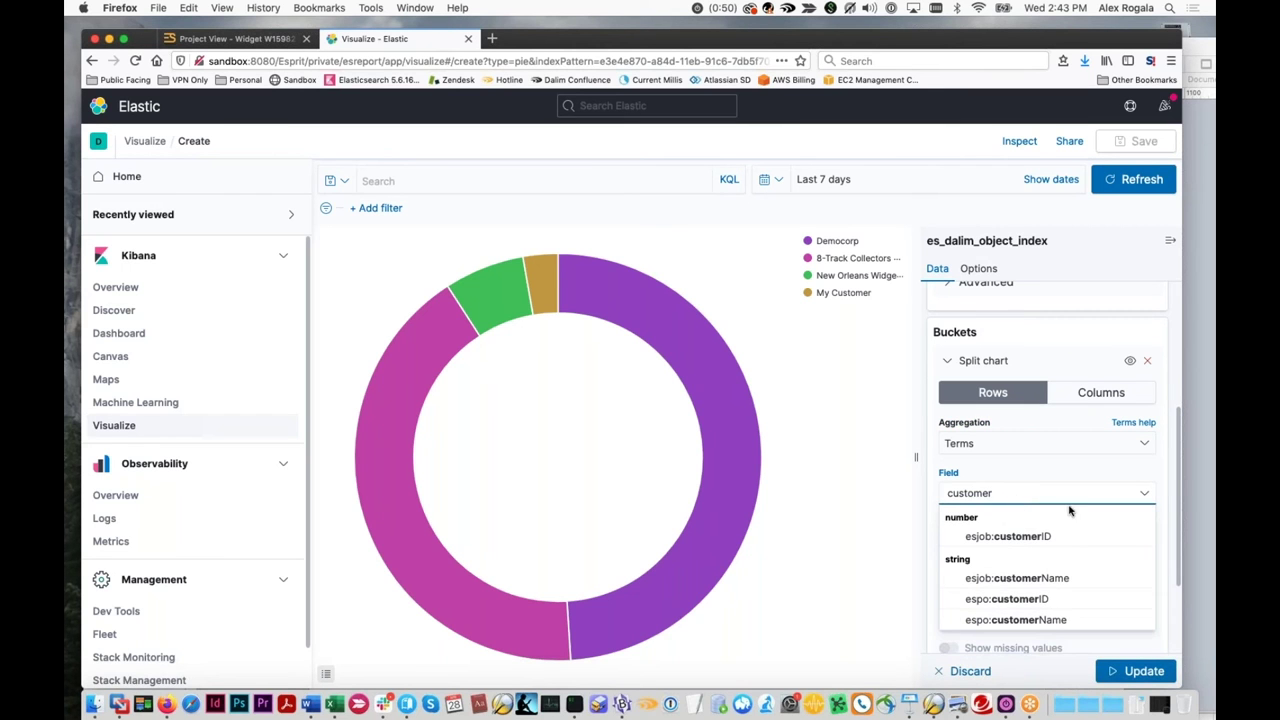
left_click(1048, 620)
double_click(1060, 594)
type("9999")
scroll(1095, 624, "down", 3)
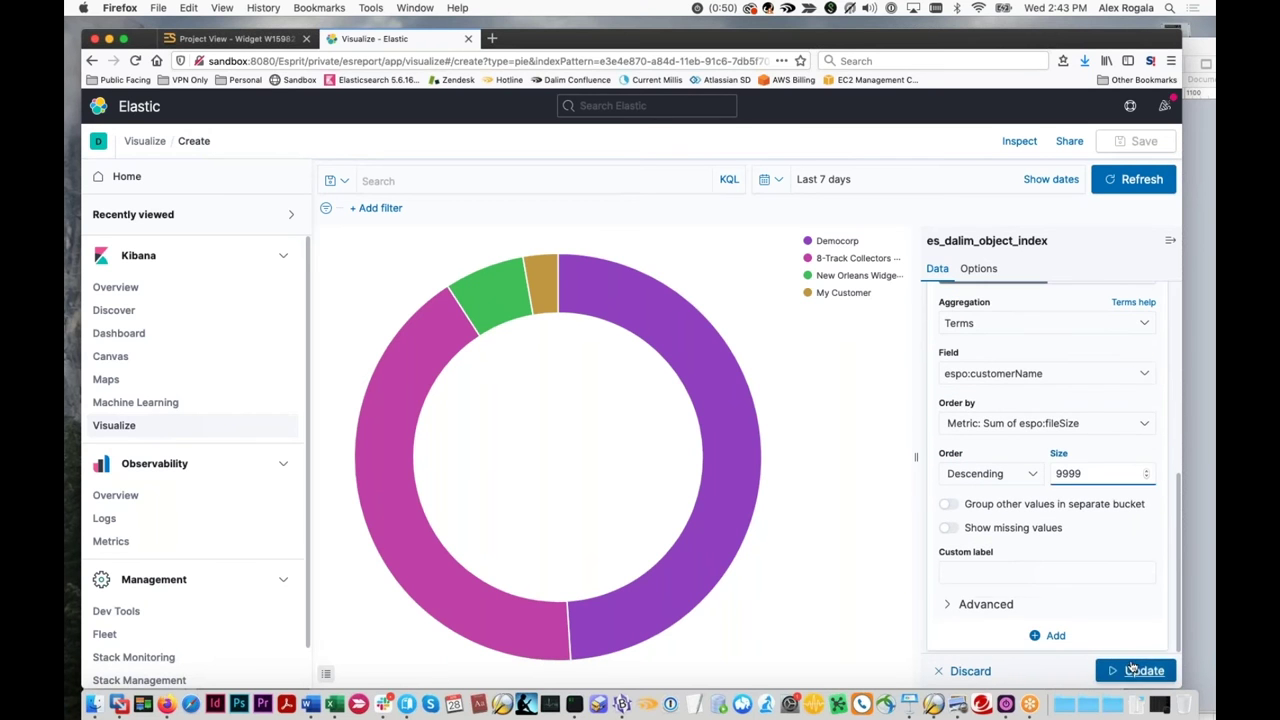
left_click(1135, 671)
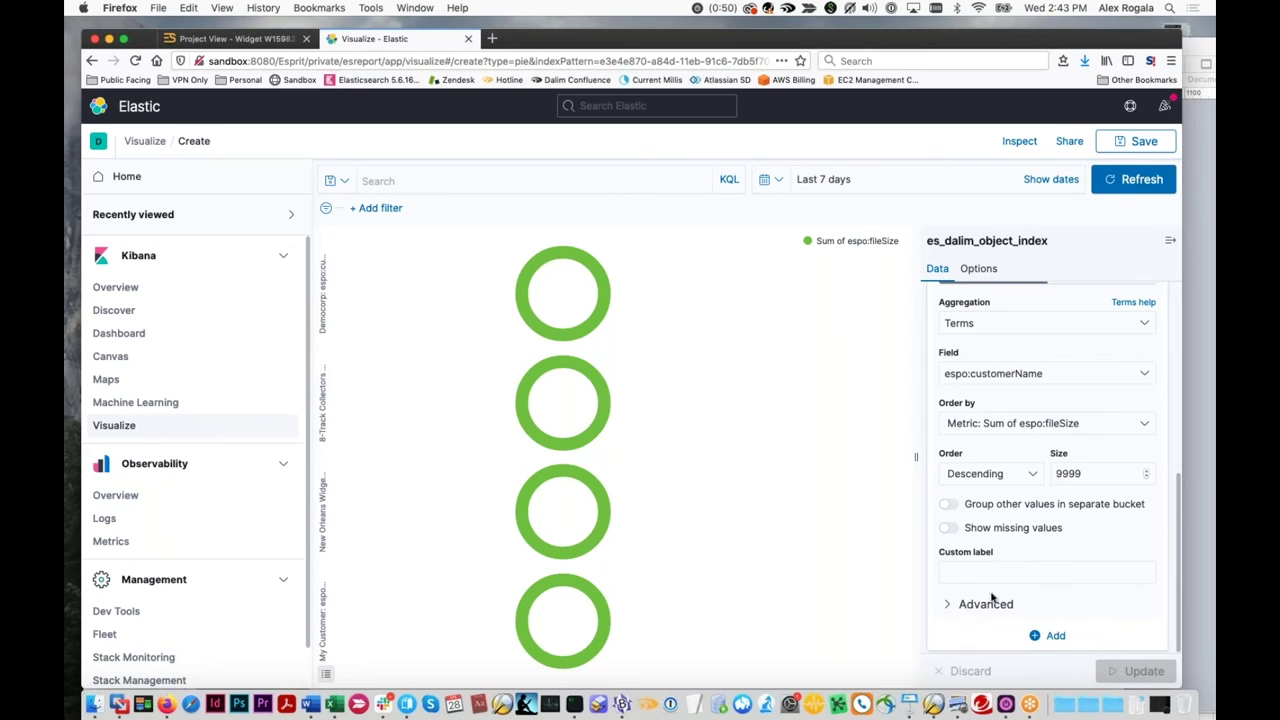
scroll(924, 457, "down", 3)
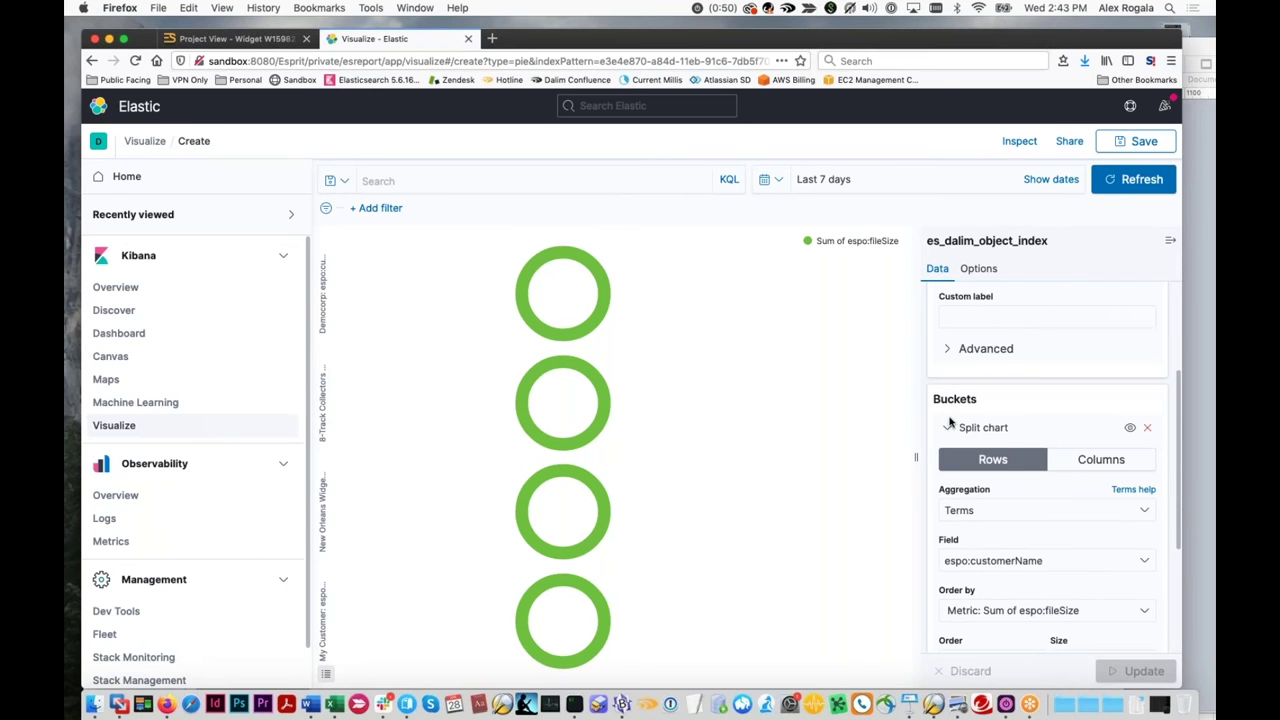
Add a Terms slice split on espo:jobName inside each customer donut and apply it
left_click(947, 427)
left_click(1052, 620)
left_click(1018, 562)
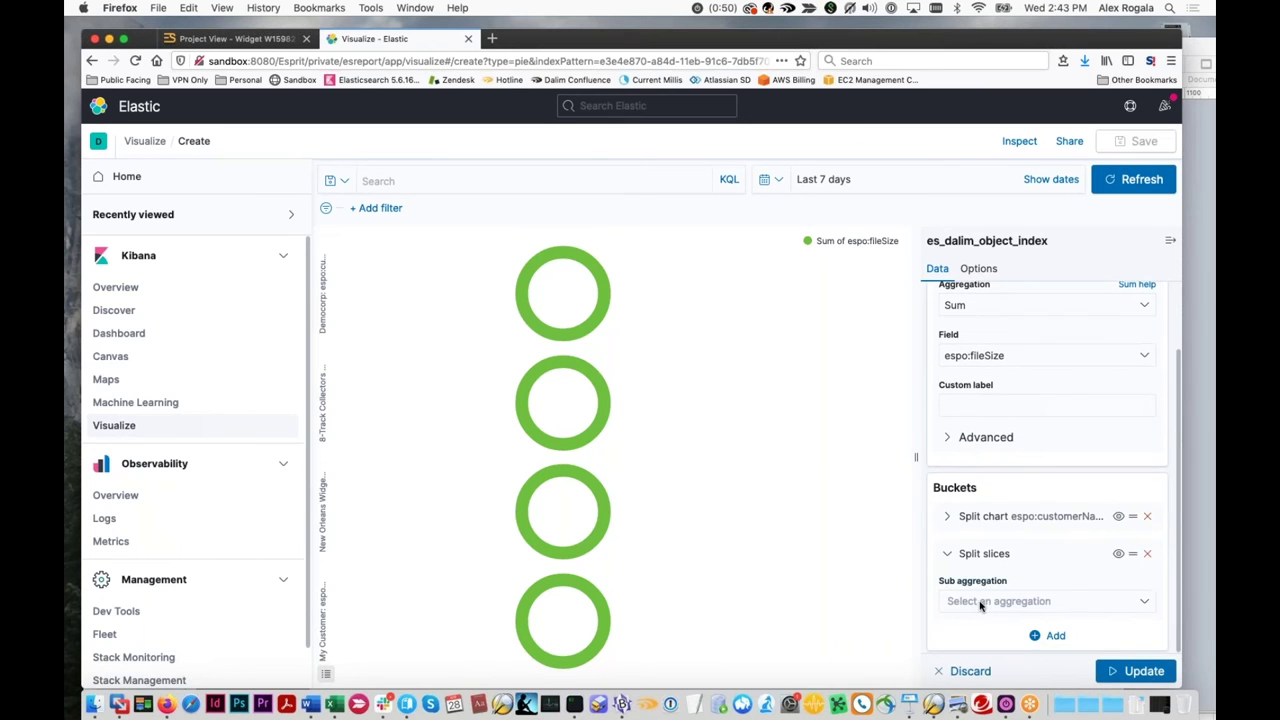
left_click(980, 601)
scroll(980, 585, "down", 1)
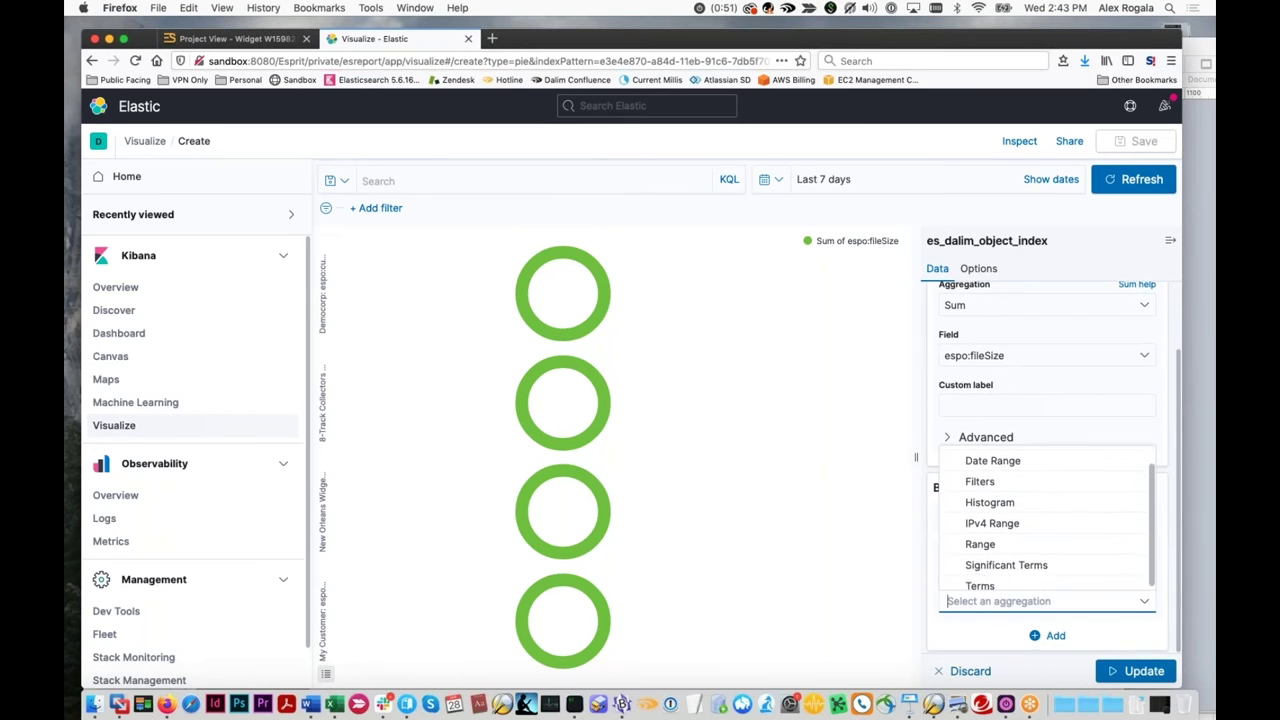
left_click(980, 582)
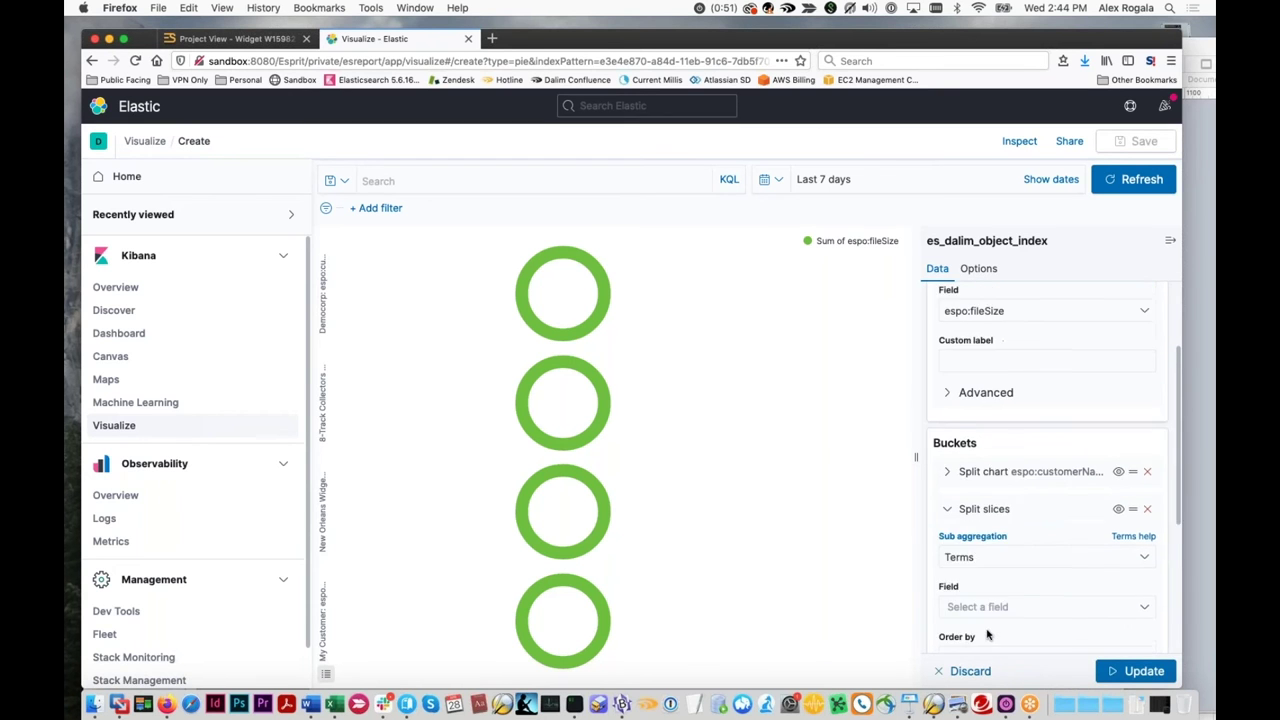
left_click(983, 575)
type("jobna")
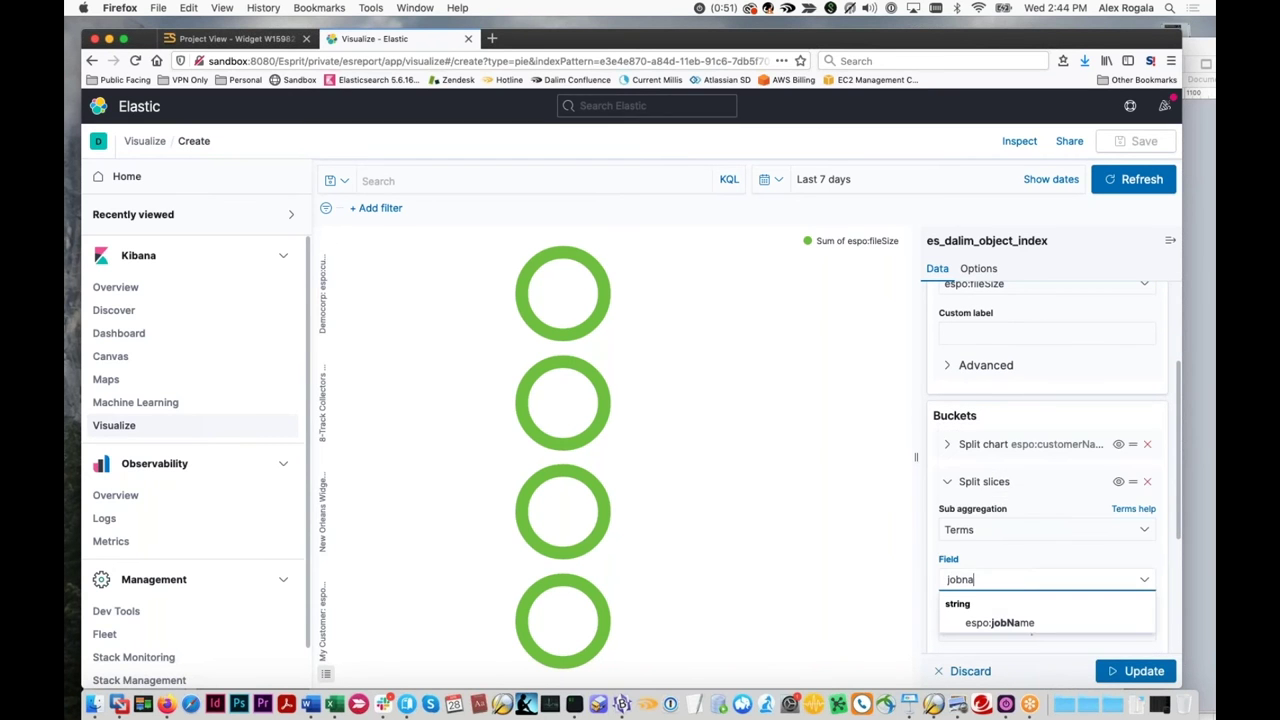
left_click(1010, 560)
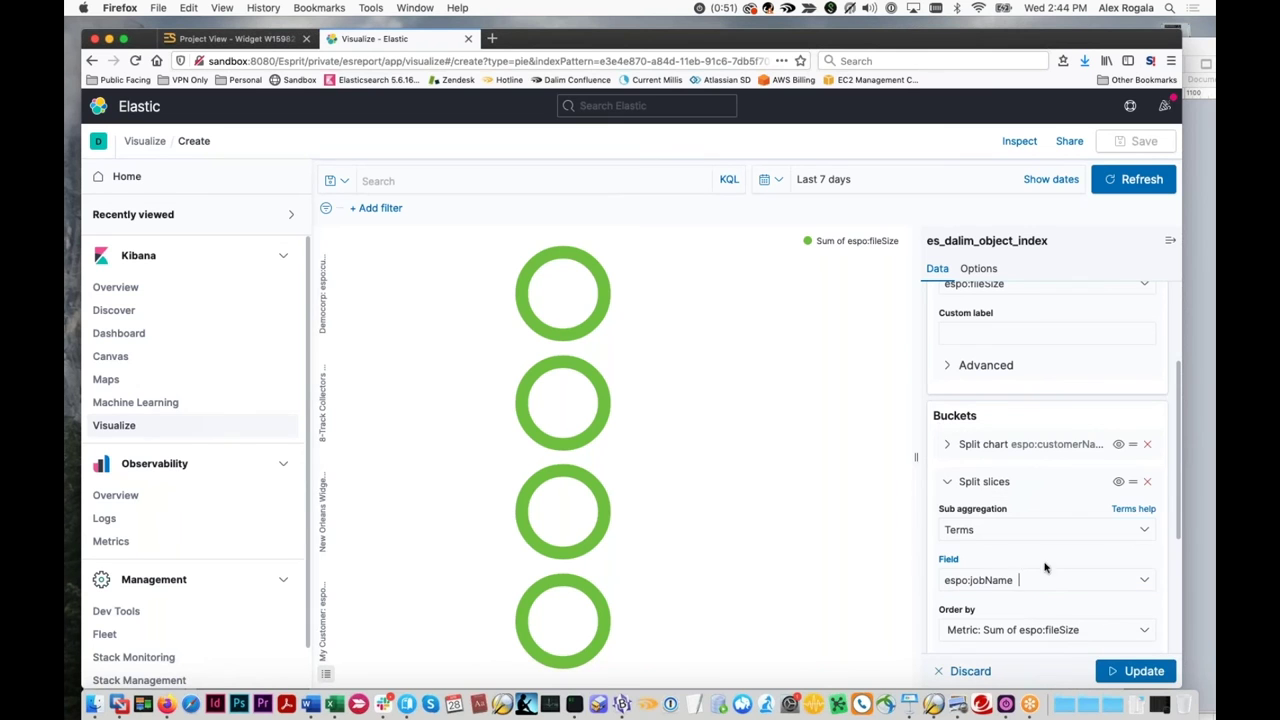
left_click(1140, 672)
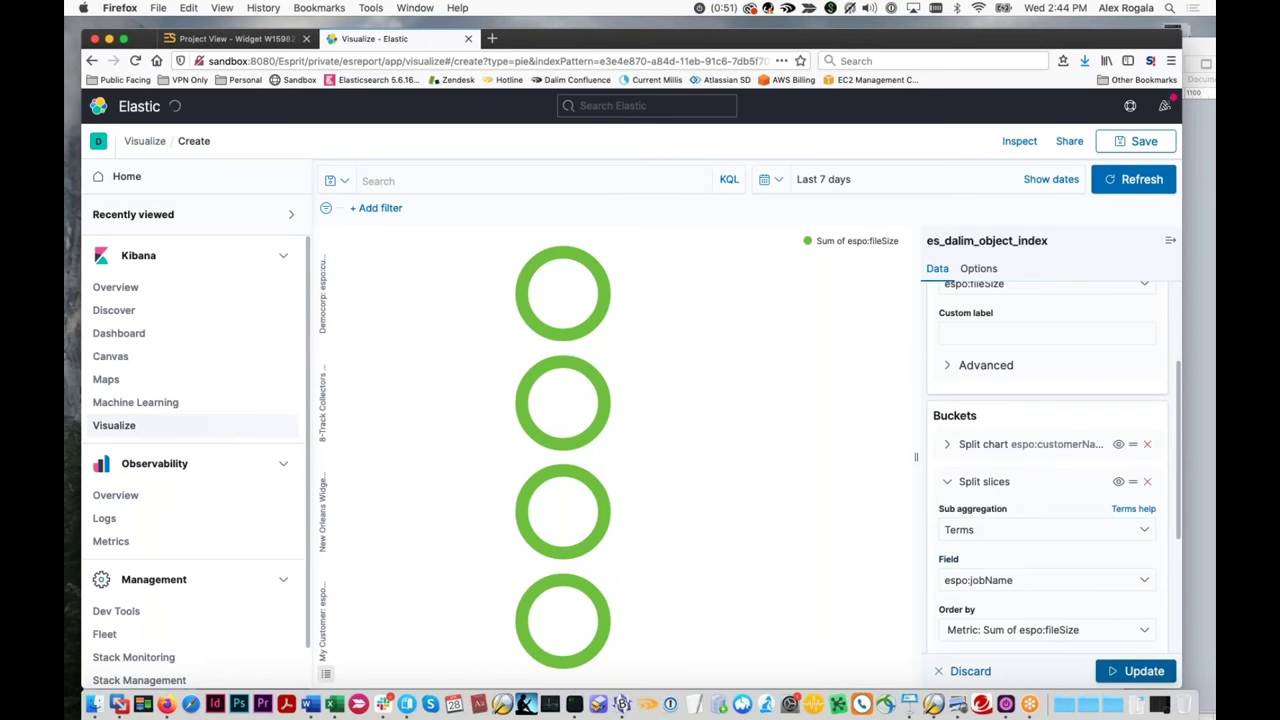
mouse_move(559, 581)
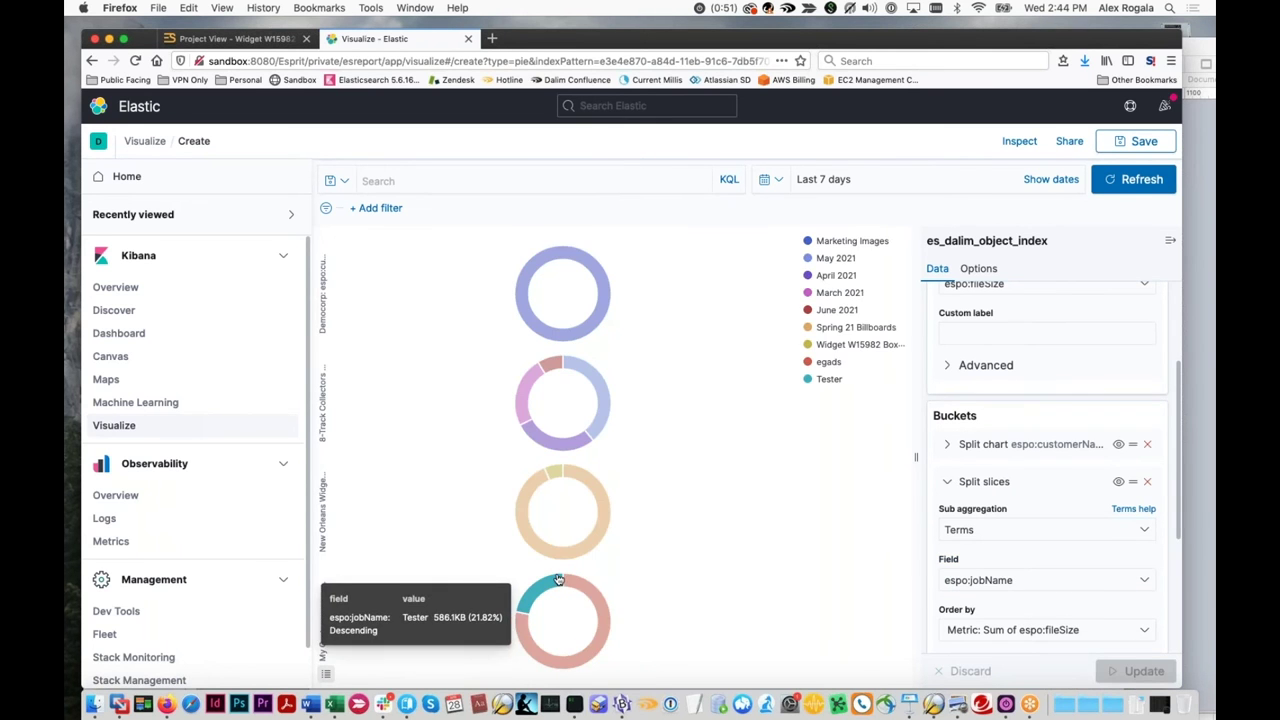
scroll(1040, 420, "up", 3)
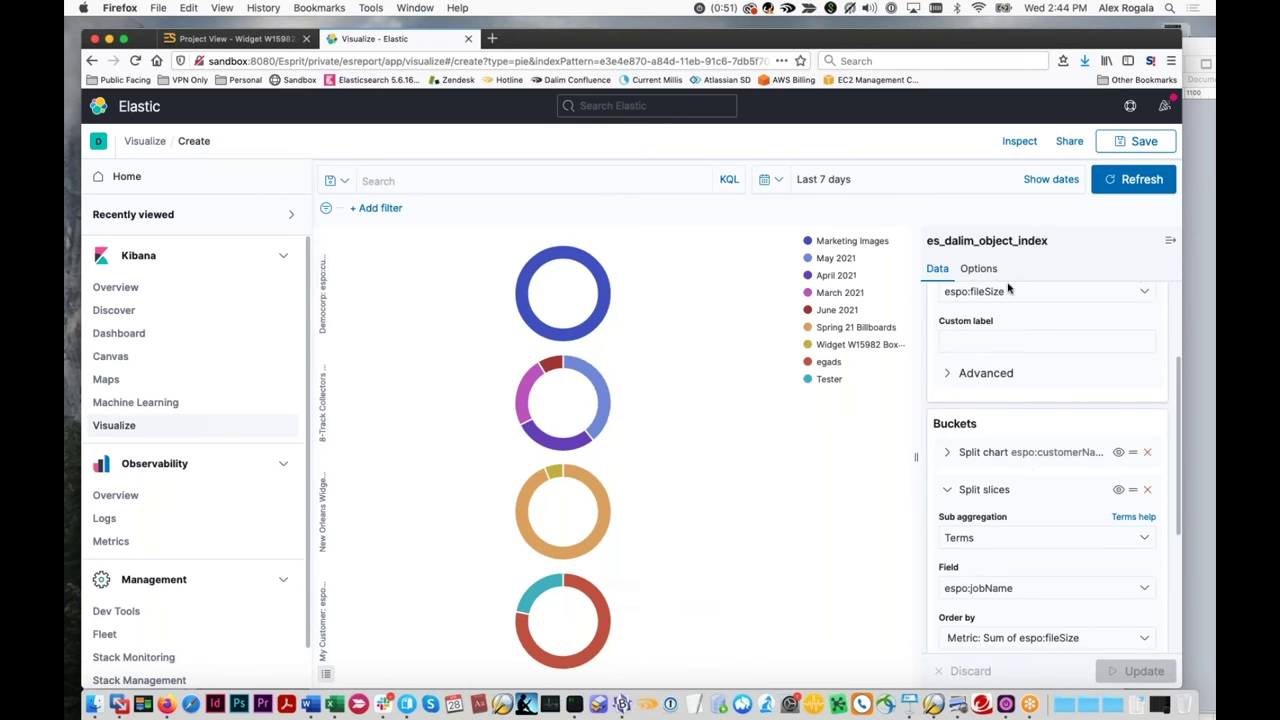
left_click(980, 269)
Turn on Show labels for the donut slices and apply the change
left_click(945, 454)
left_click(1135, 671)
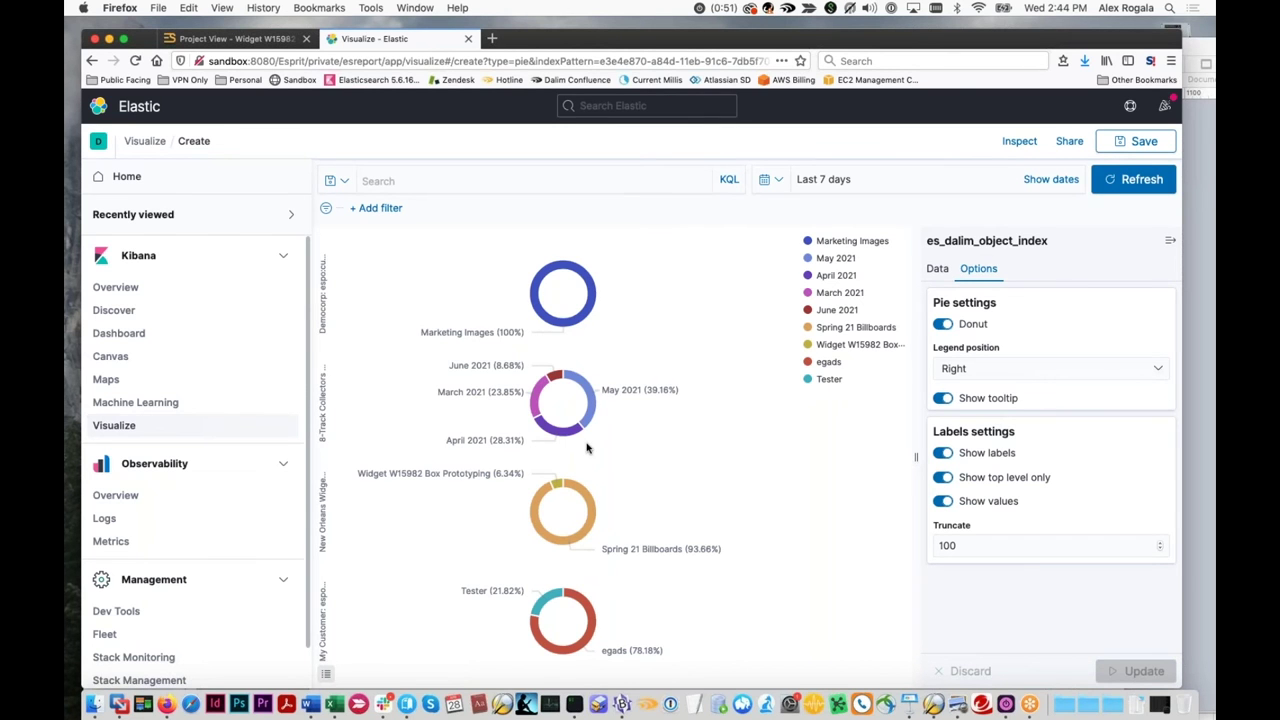
left_click(937, 268)
scroll(1000, 553, "down", 2)
scroll(1000, 553, "down", 5)
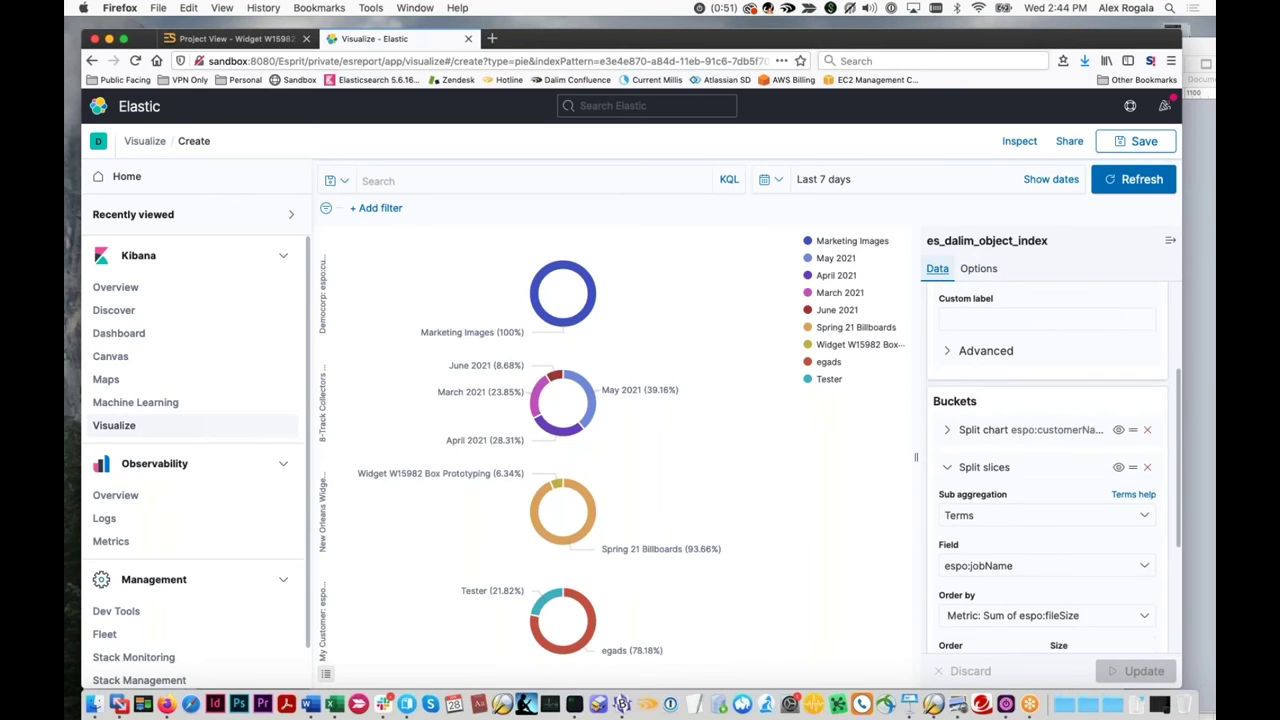
Add a second Terms slice split on espo:mimeCategory and apply it to the donuts
left_click(1044, 637)
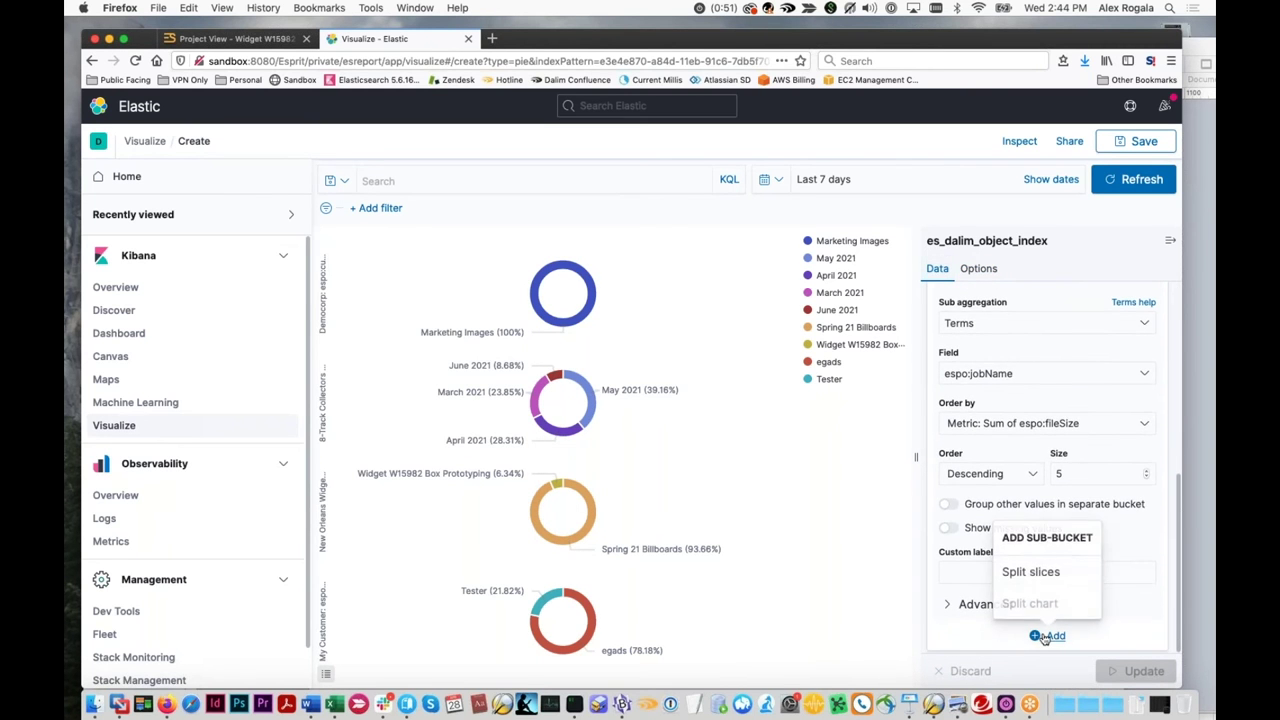
left_click(1024, 572)
left_click(1013, 607)
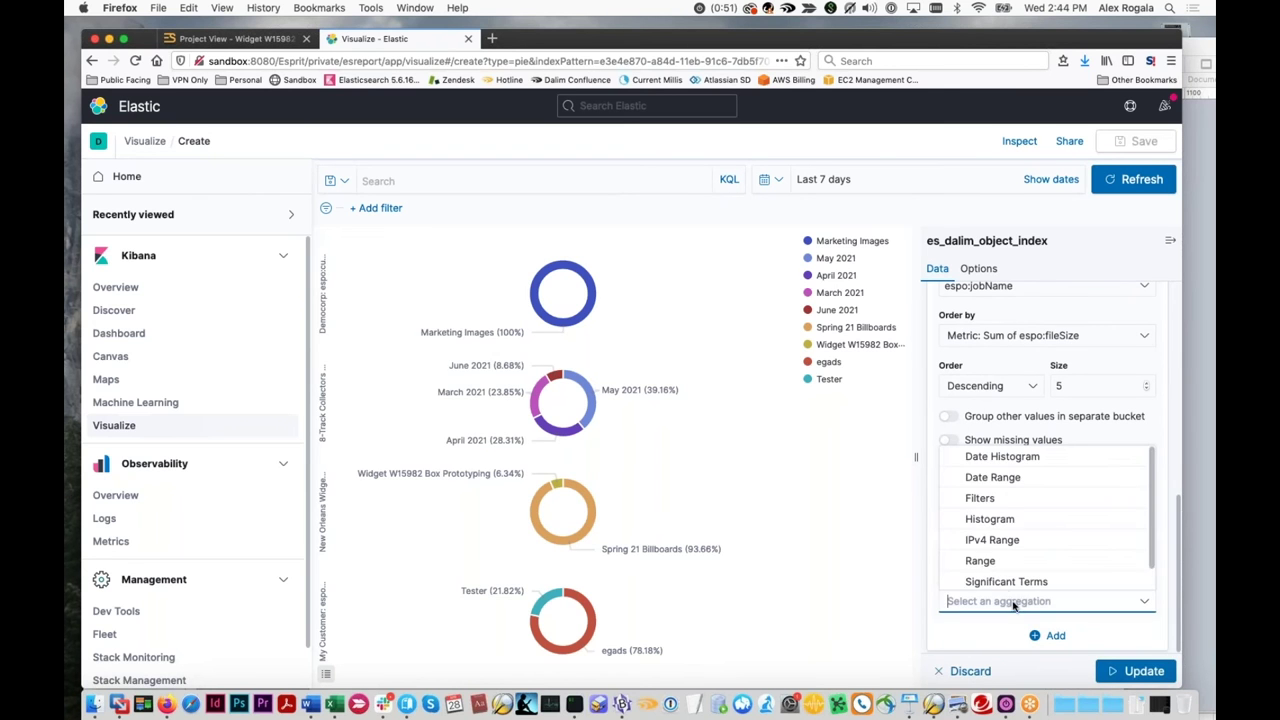
scroll(1005, 595, "down", 1)
left_click(995, 585)
scroll(1004, 599, "down", 1)
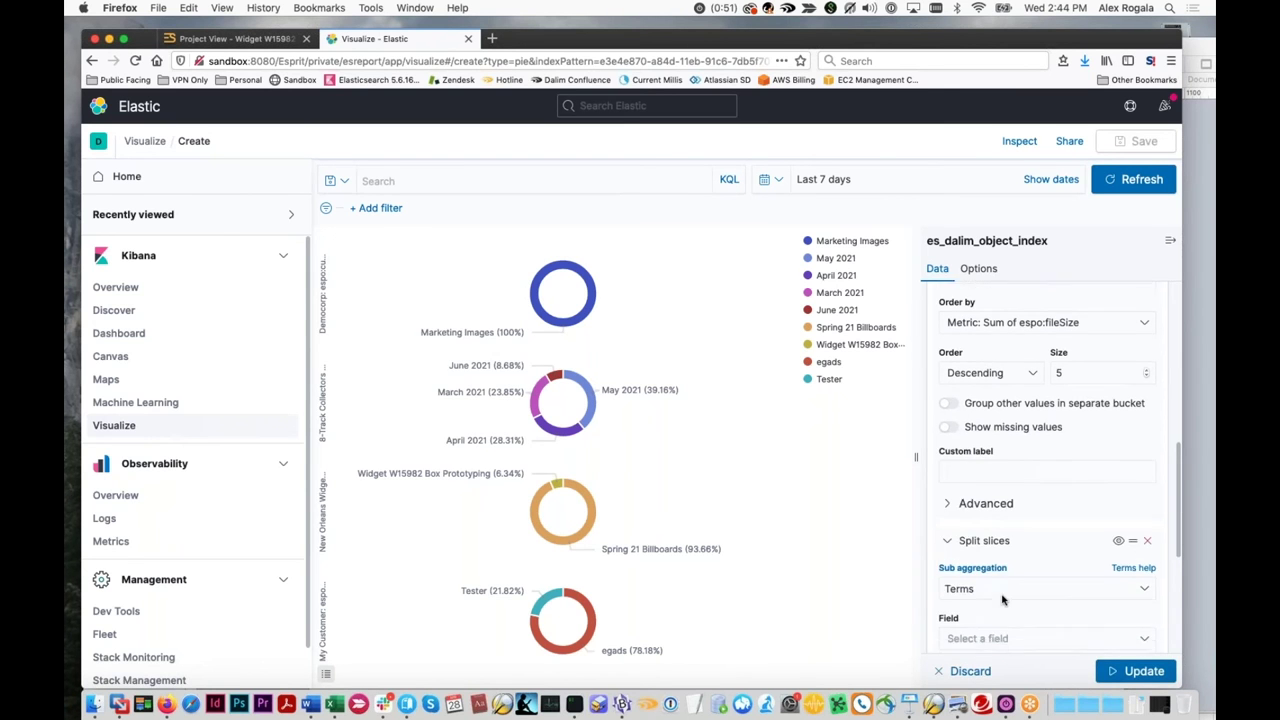
left_click(1000, 580)
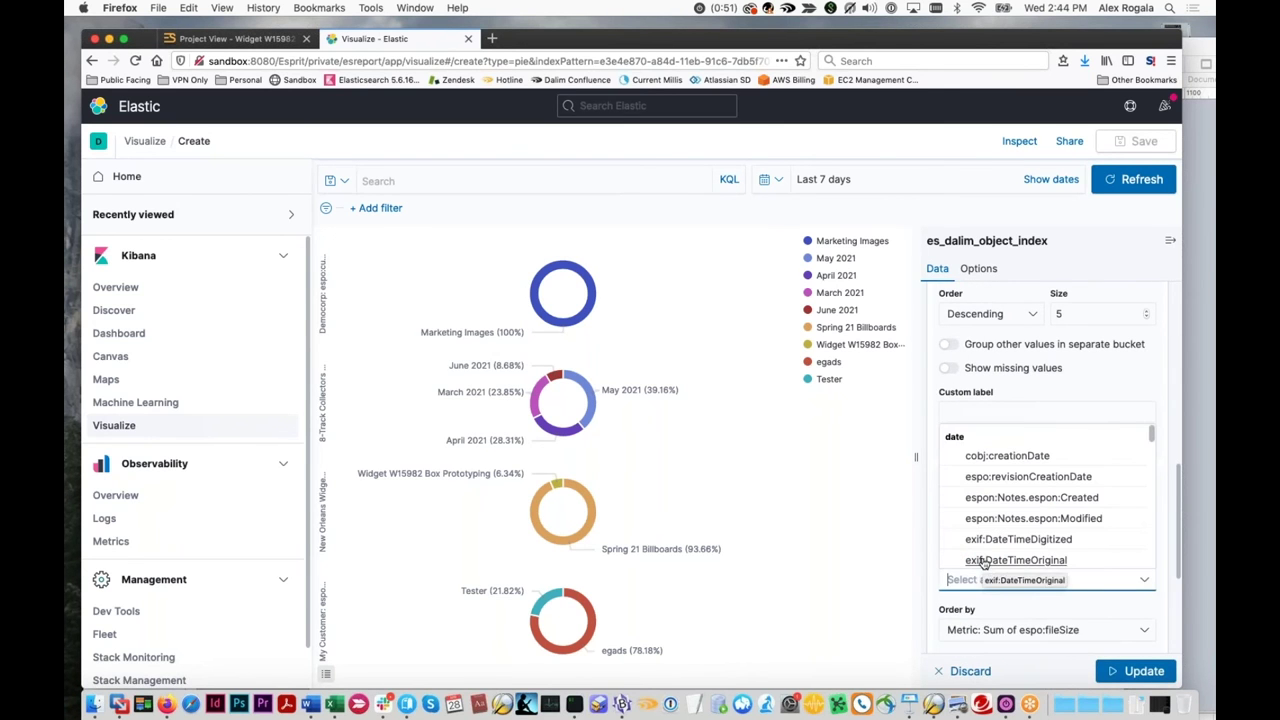
type("mime")
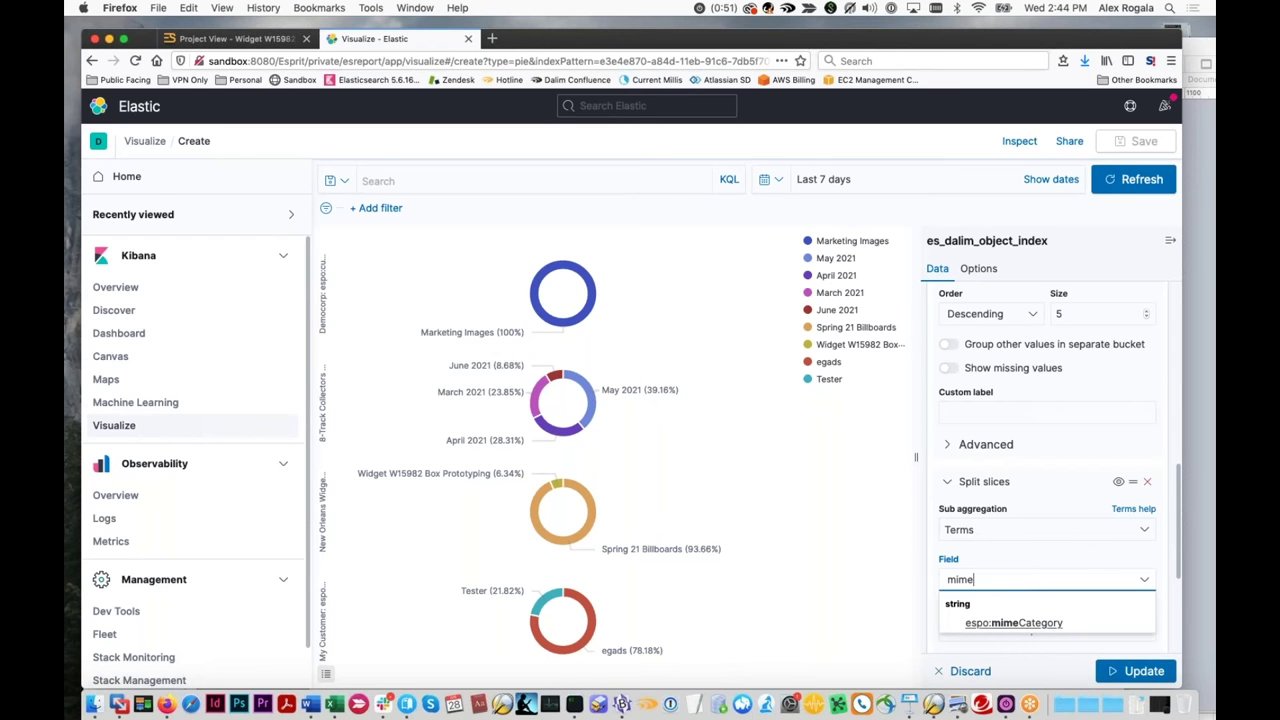
left_click(1013, 622)
left_click(1140, 671)
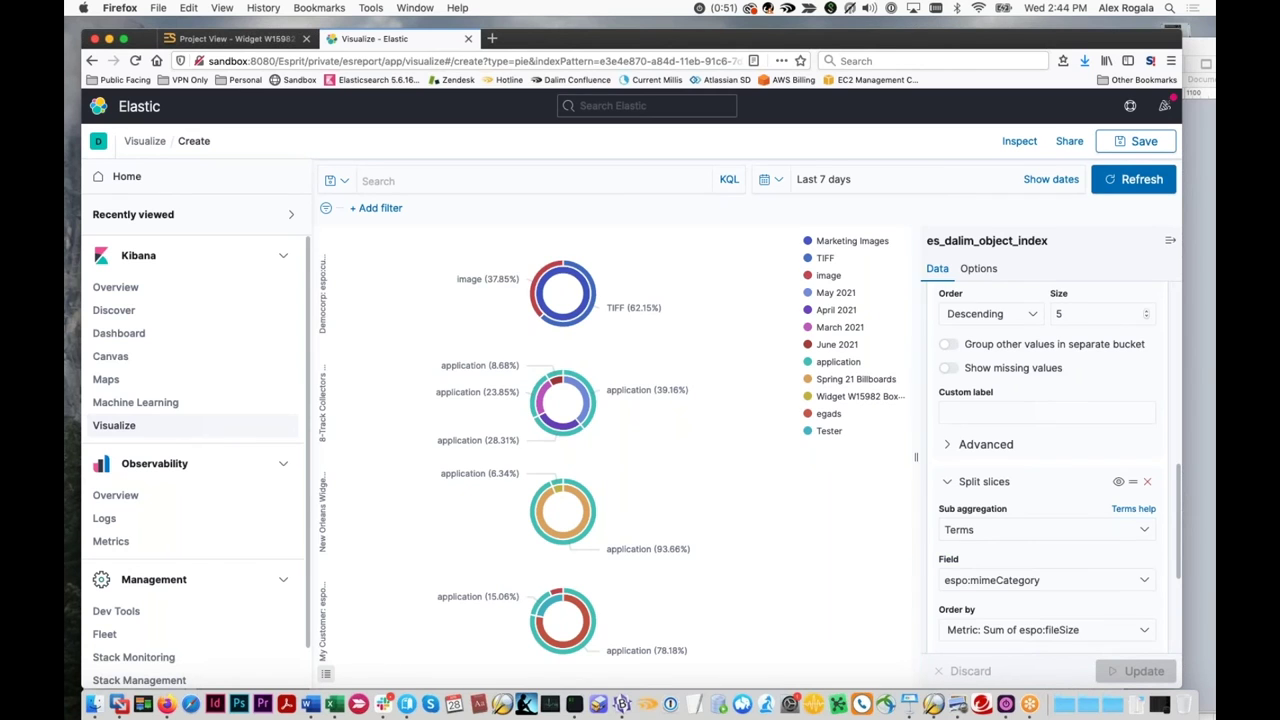
left_click(969, 271)
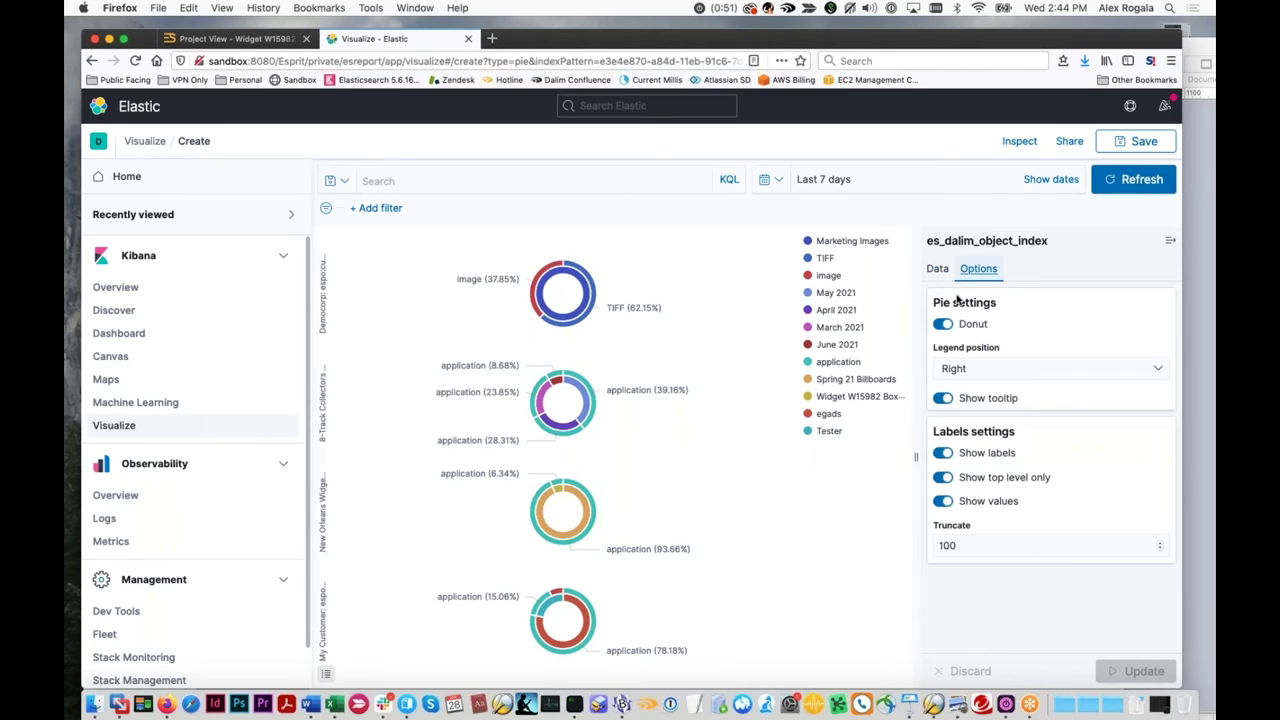
Switch off Show top level only so every ring is labelled, then check the slice tooltips
left_click(944, 478)
left_click(1148, 673)
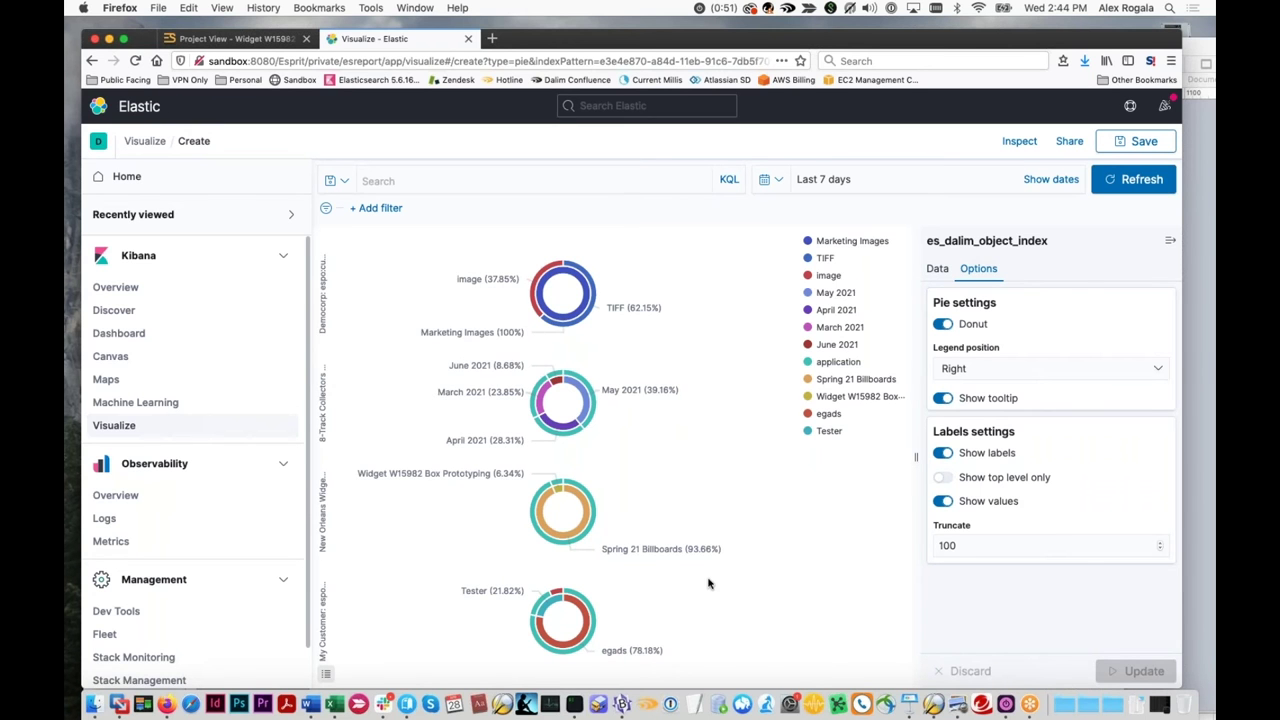
mouse_move(576, 497)
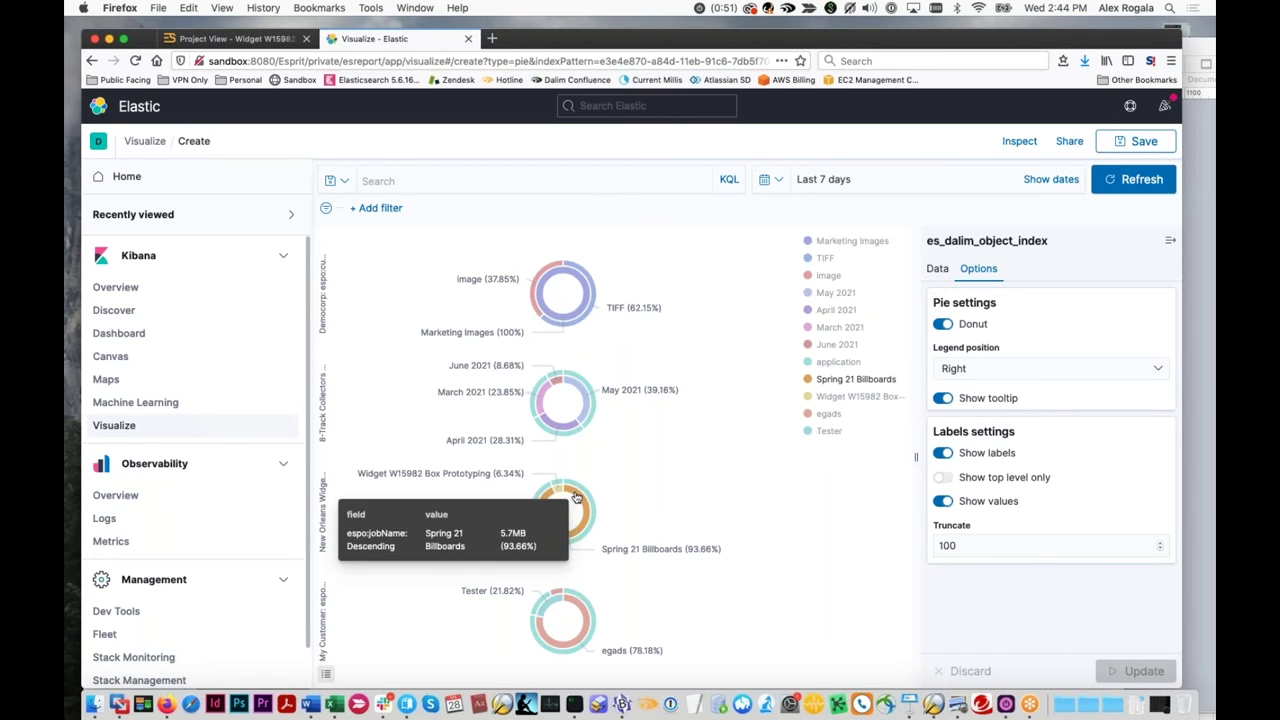
mouse_move(587, 316)
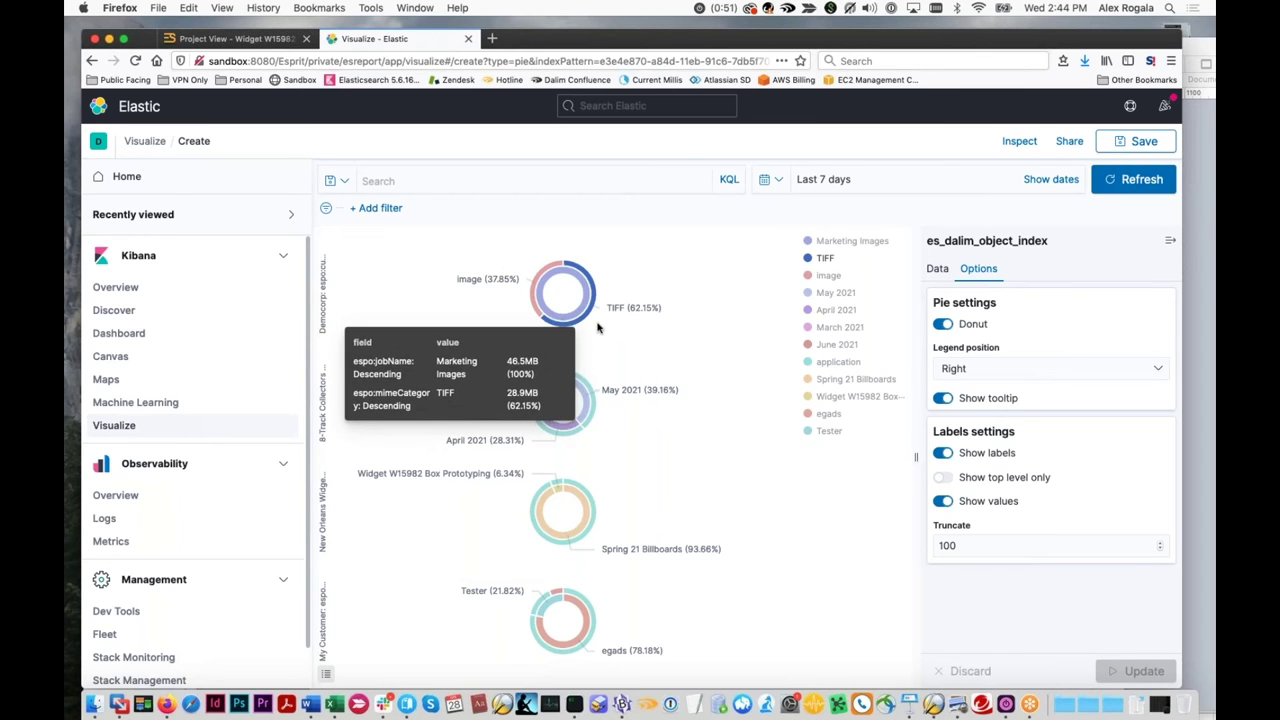
mouse_move(533, 302)
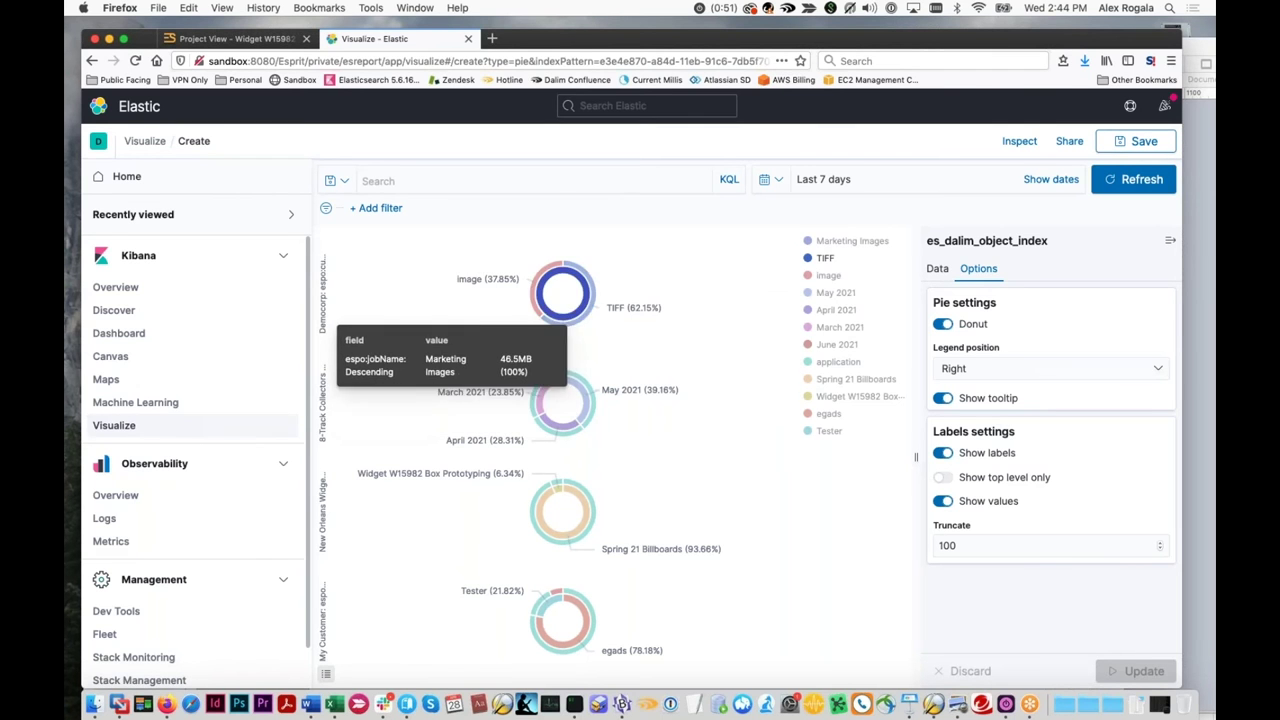
Save the donut visualization under the title 'Space Usage'
left_click(1140, 141)
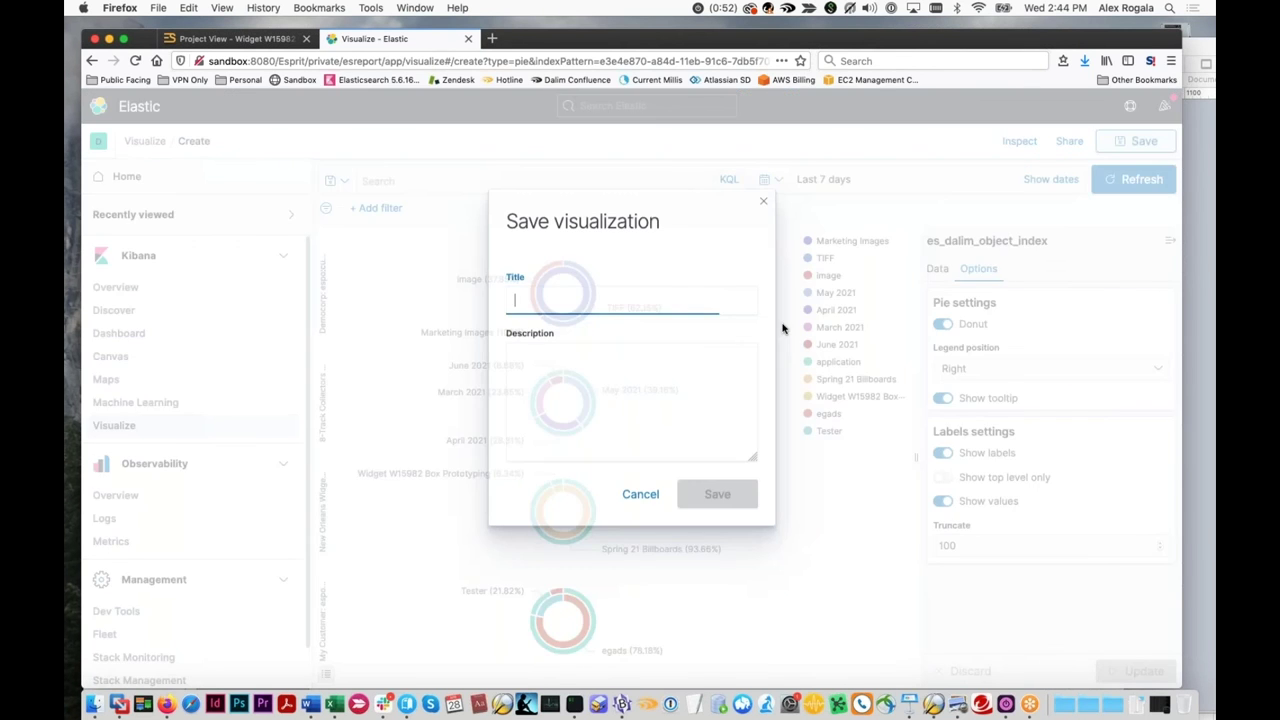
type("Space Usage")
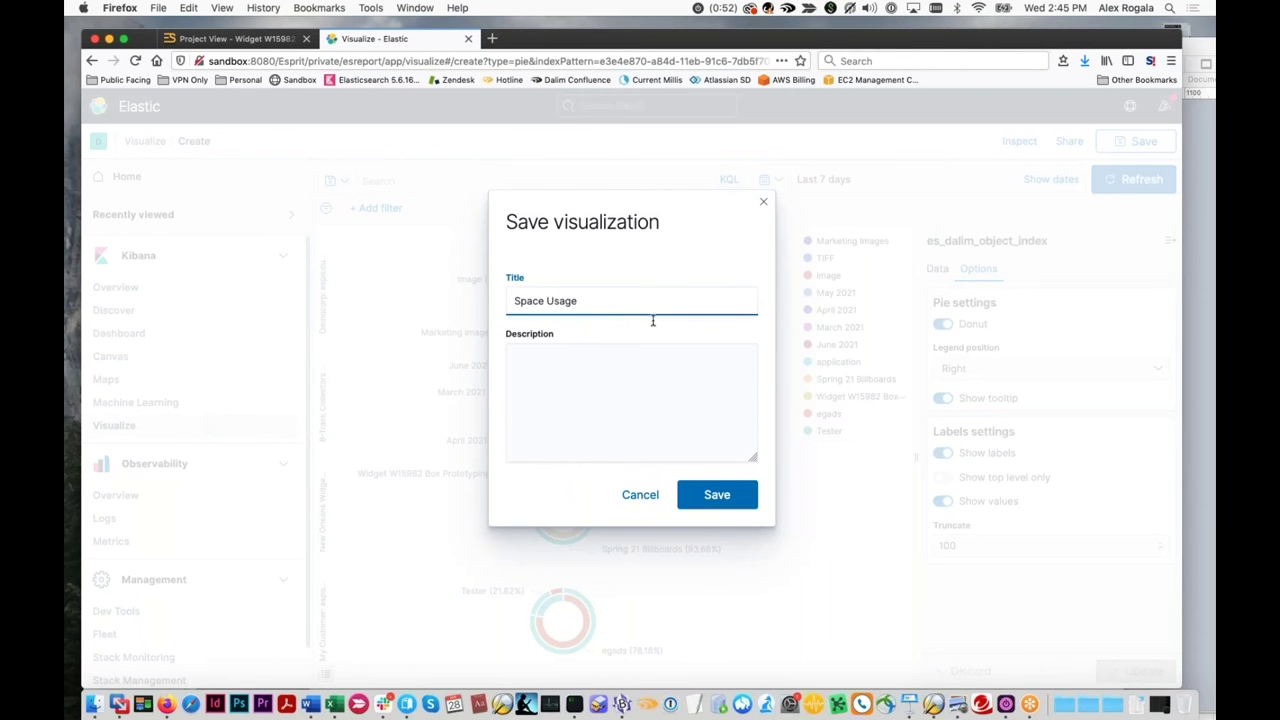
left_click(710, 497)
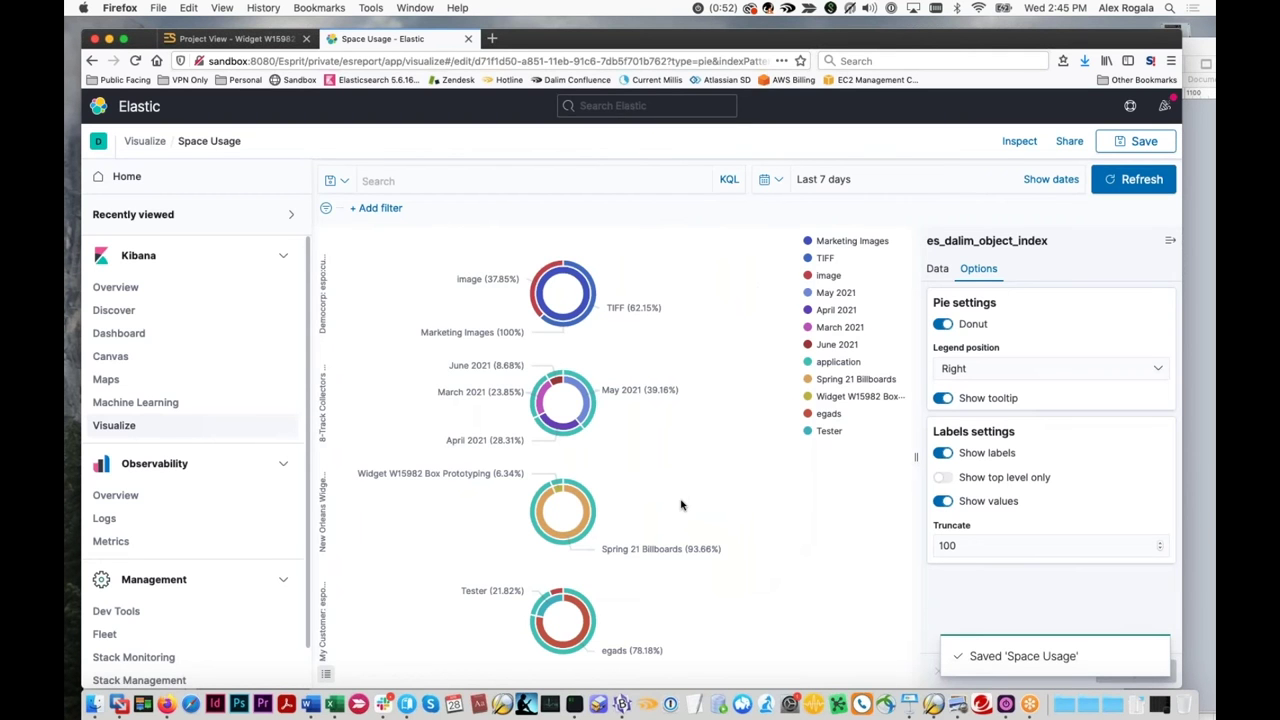
Create a new Data Table visualization on es_dalim_log_index, then switch to the Dalim ES tab
left_click(145, 141)
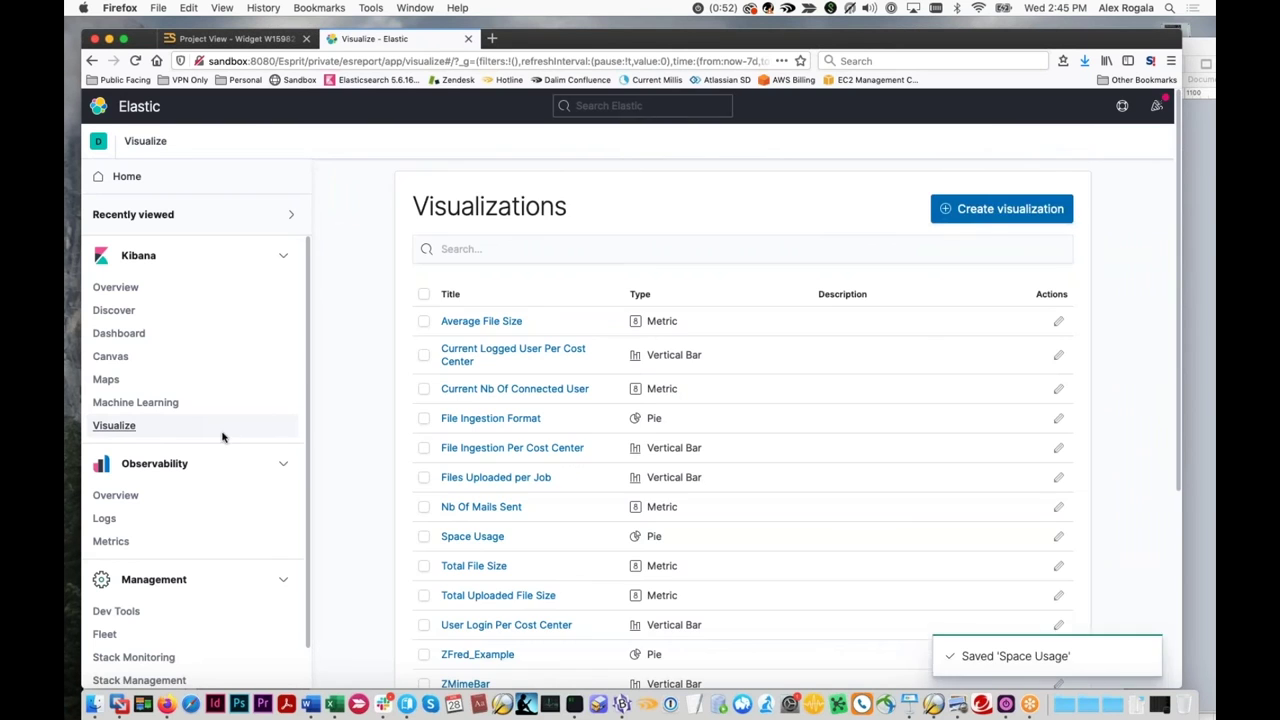
left_click(975, 214)
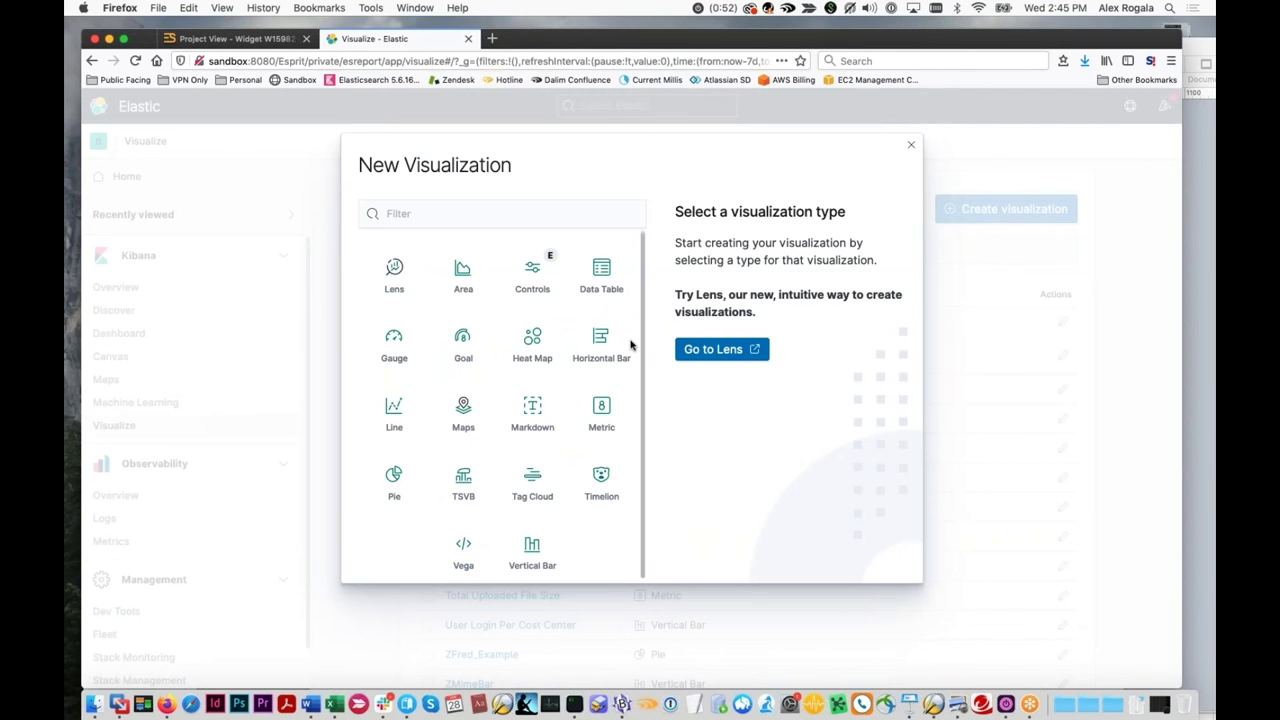
left_click(603, 284)
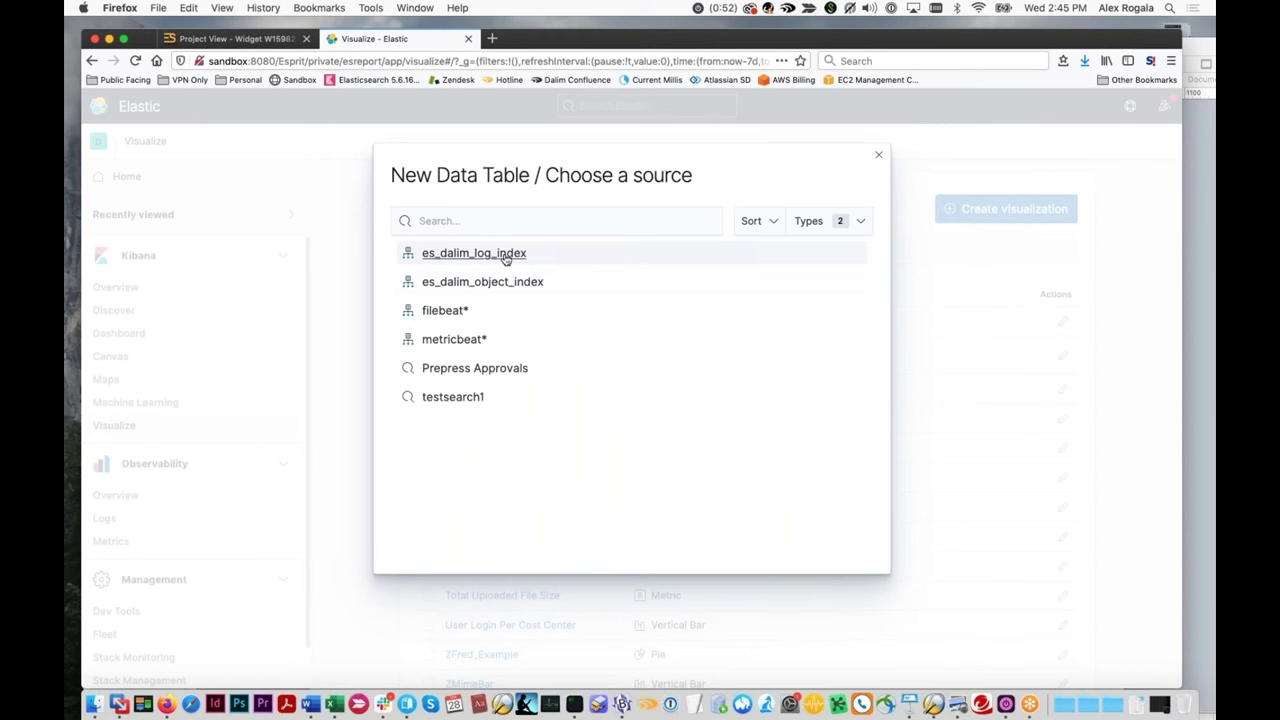
left_click(506, 256)
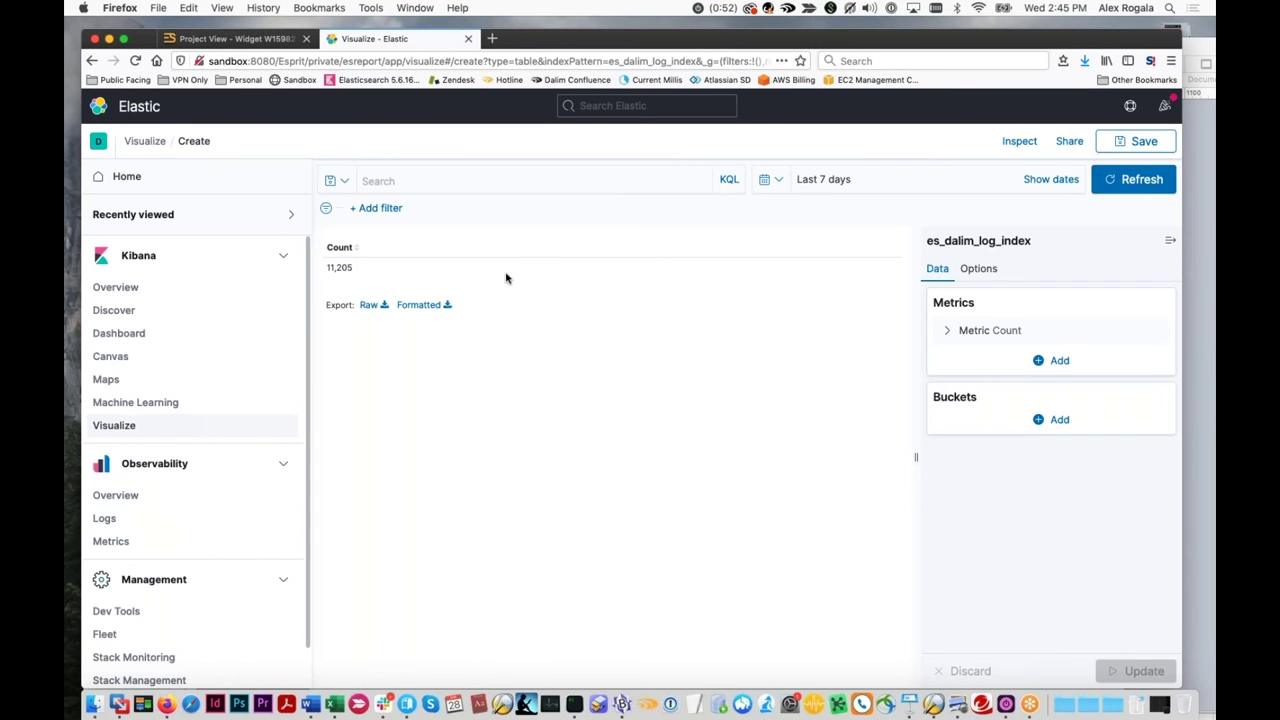
left_click(247, 43)
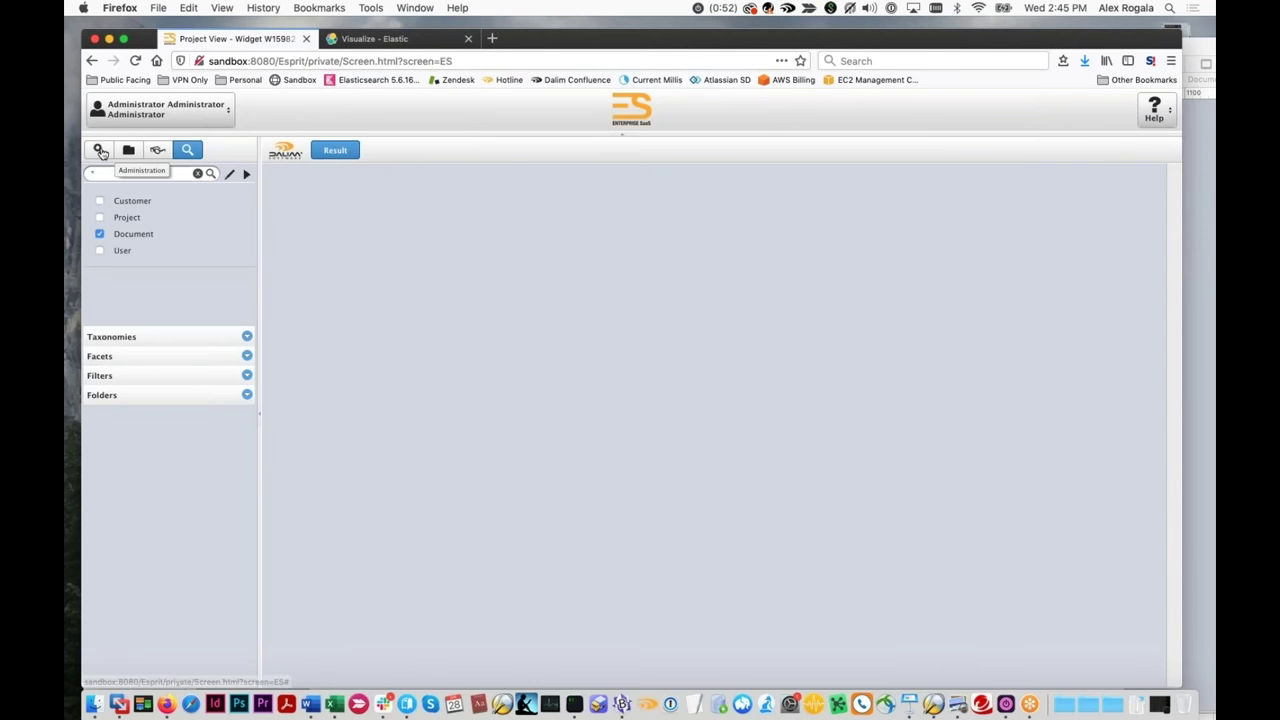
Browse Administration > User Profiles > Main Organization > Users - Groups and open a user
left_click(99, 150)
left_click(114, 171)
left_click(87, 186)
left_click(99, 199)
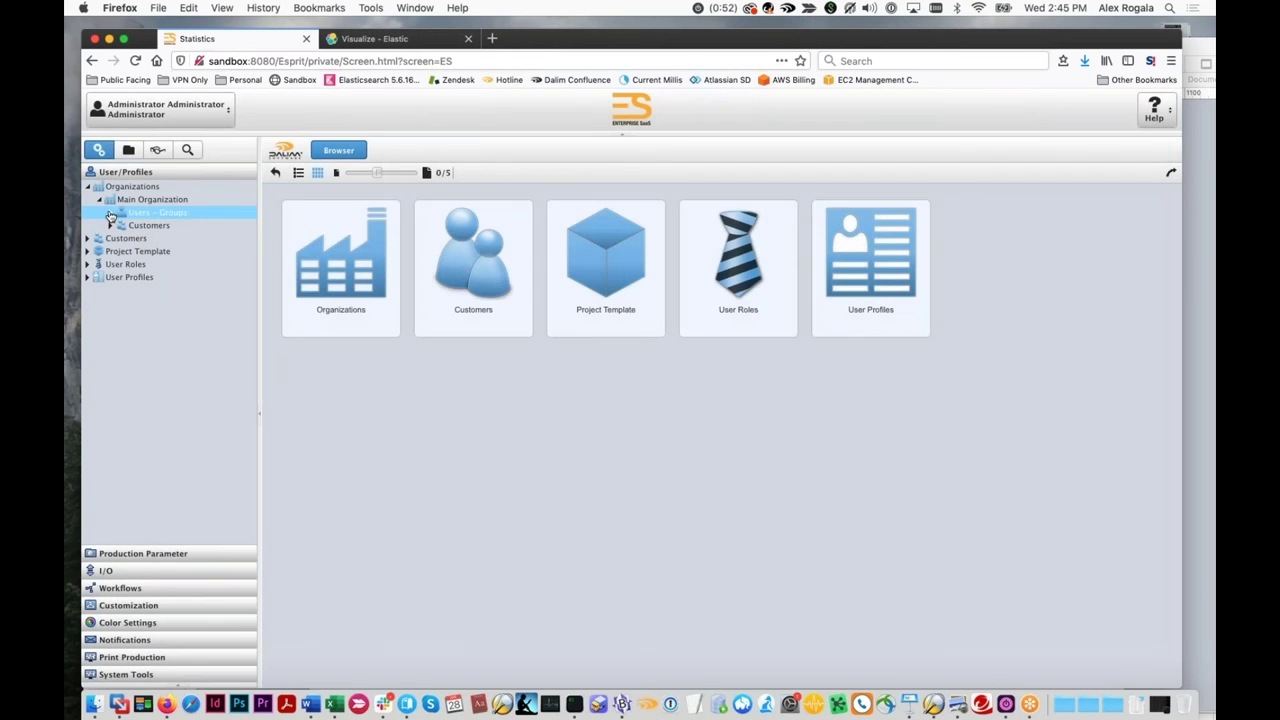
left_click(111, 214)
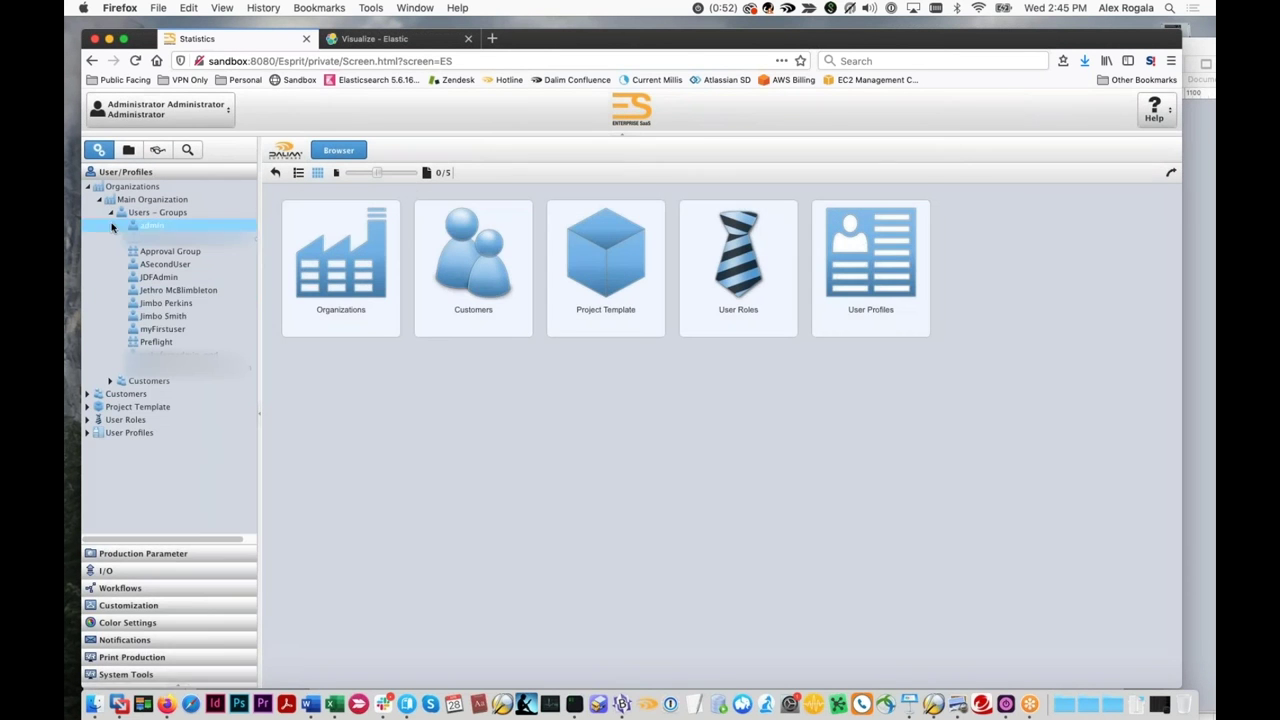
left_click(155, 310)
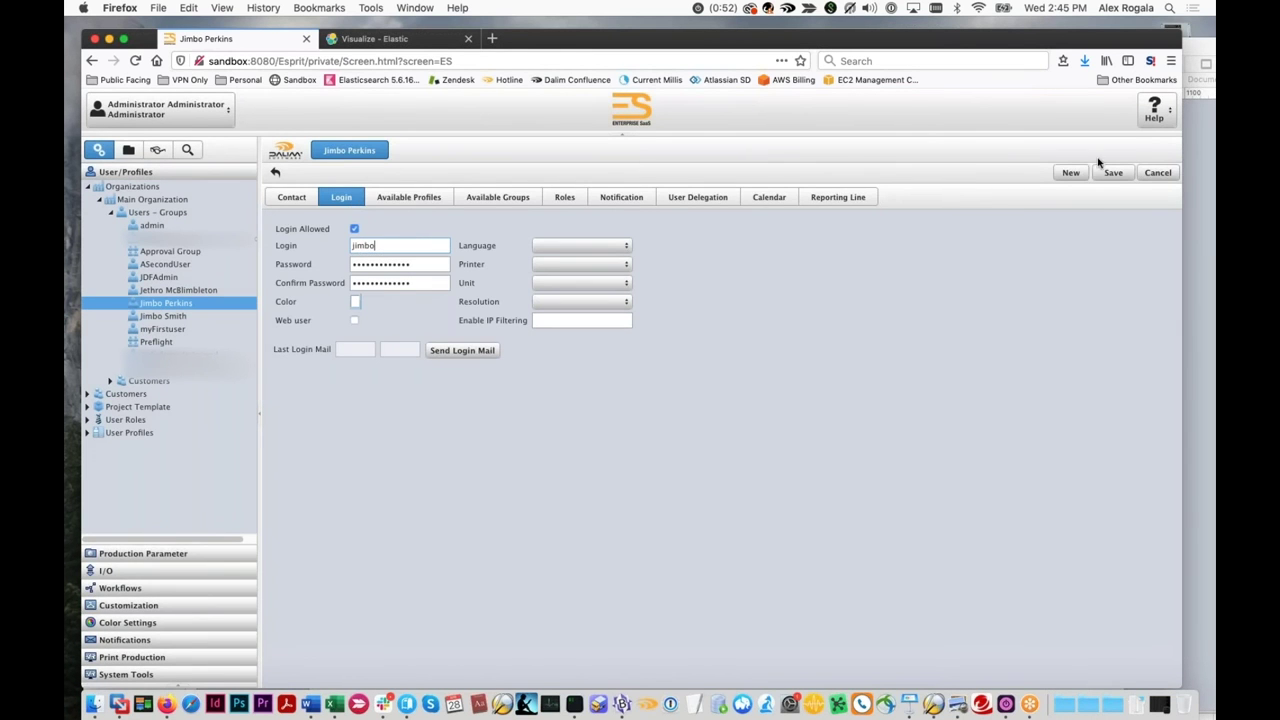
Give the user the login name 'test' and the Customer Admin profile, and save
left_click(1112, 172)
left_click(637, 406)
left_click(429, 248)
type("test")
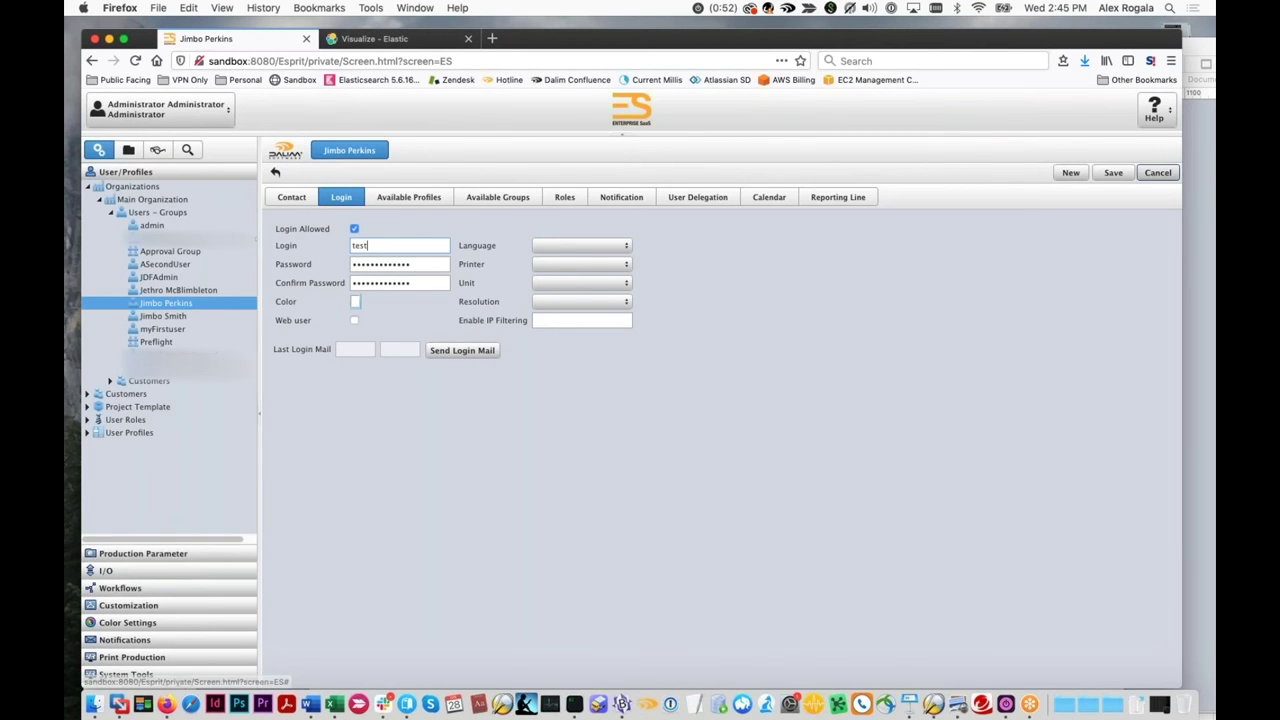
left_click(1114, 175)
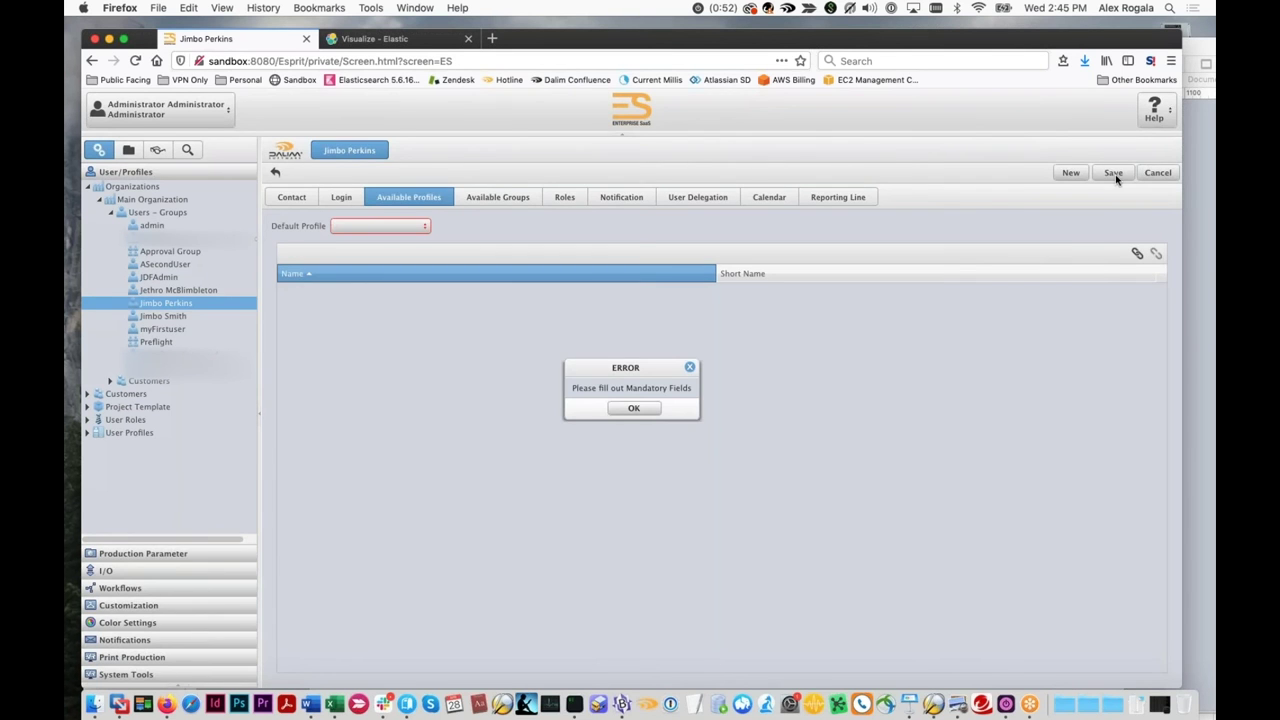
key("Return")
left_click(1137, 253)
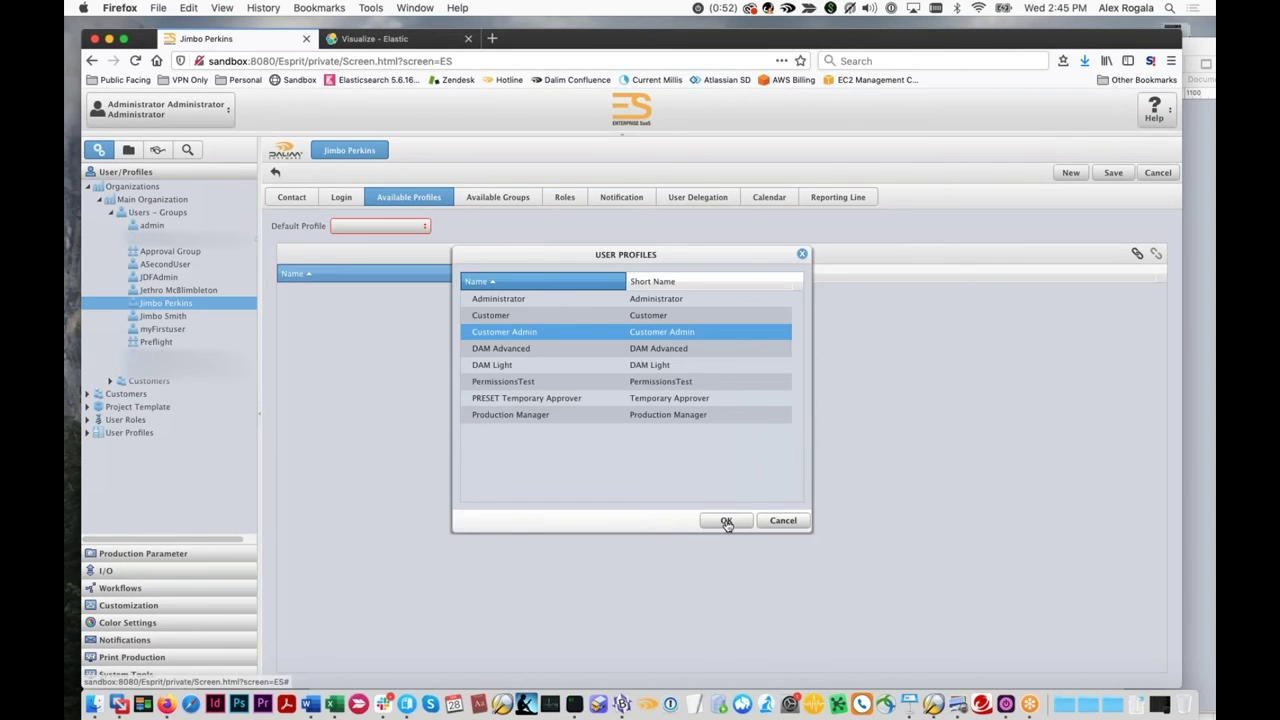
left_click(727, 521)
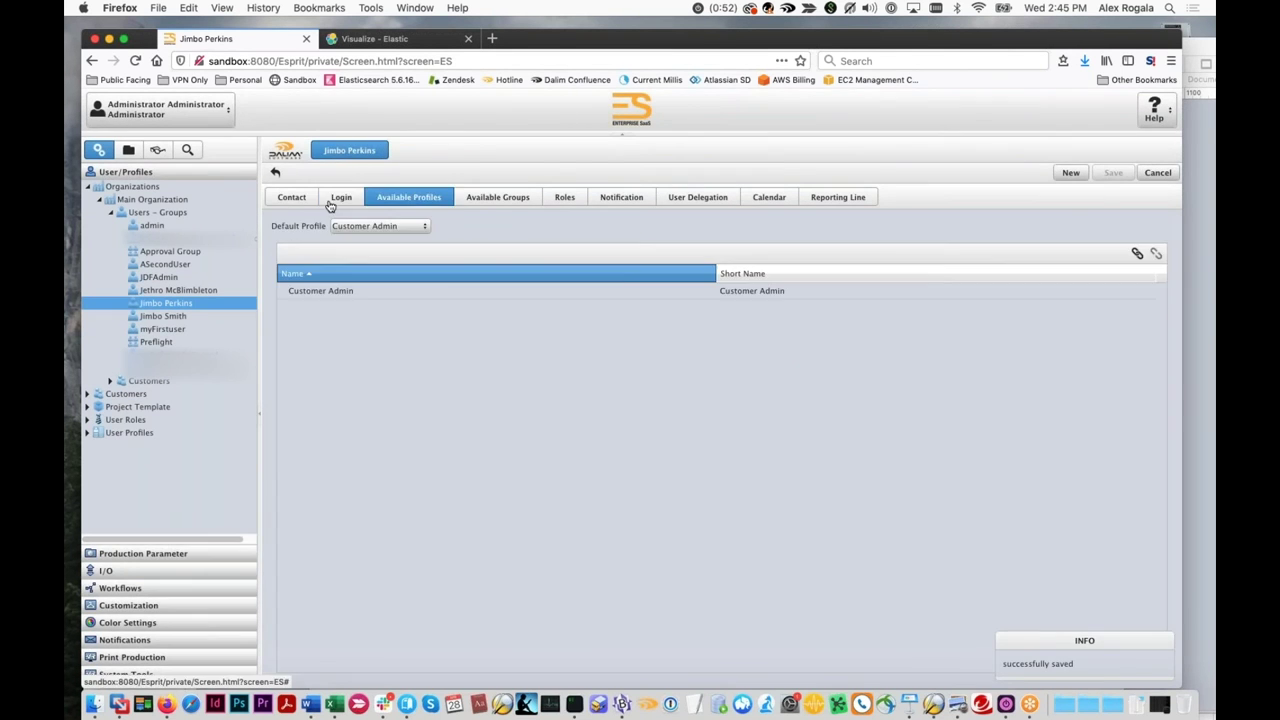
Uncheck Login Allowed on the user's Login tab, then go back to Kibana
left_click(333, 203)
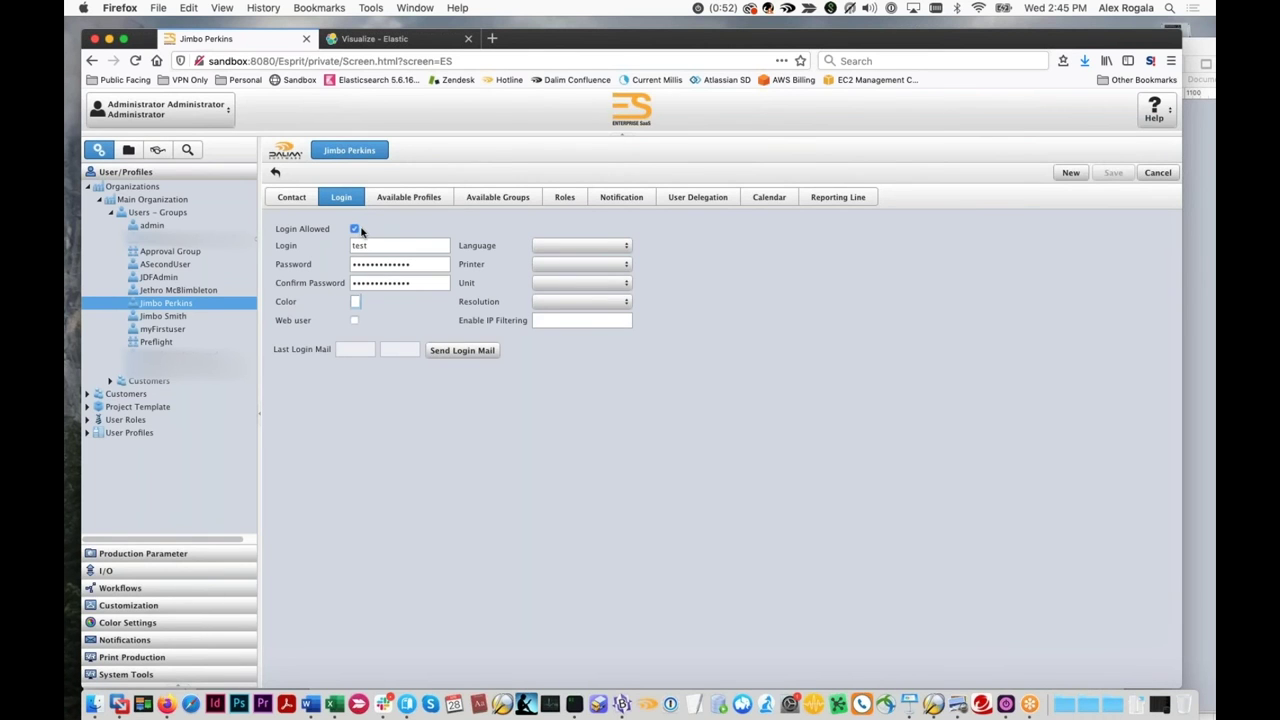
left_click(356, 230)
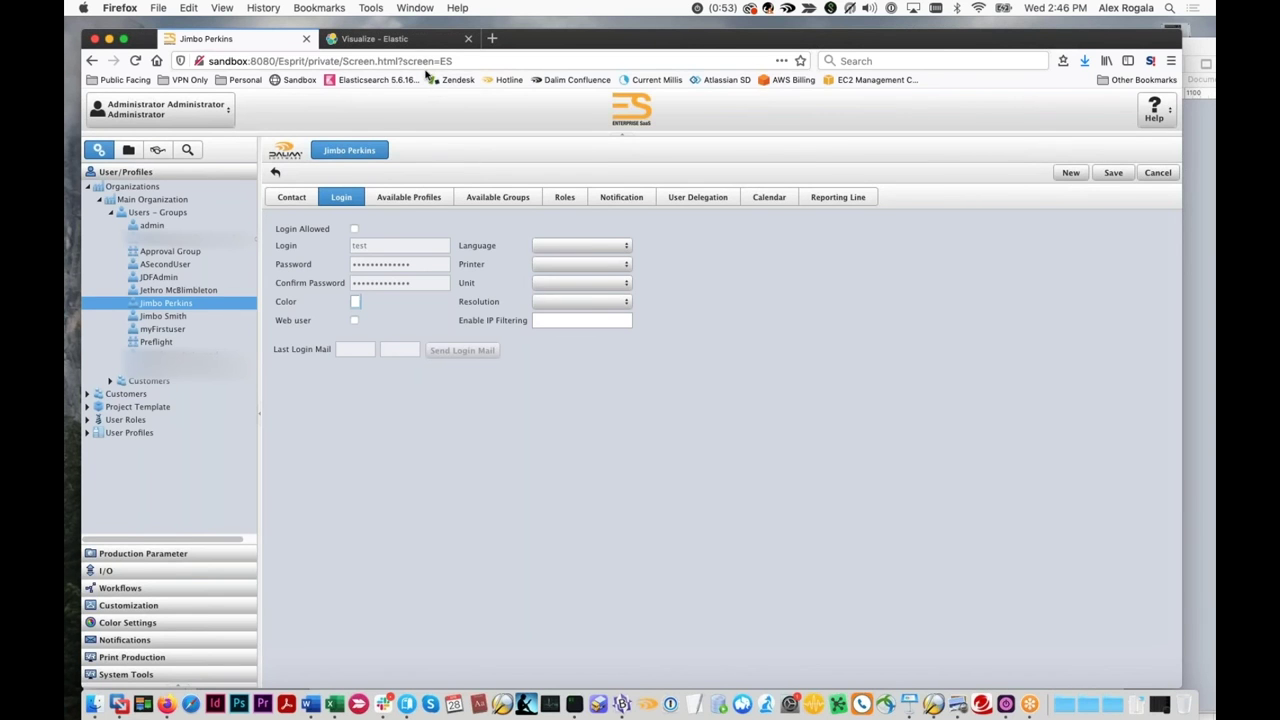
left_click(480, 61)
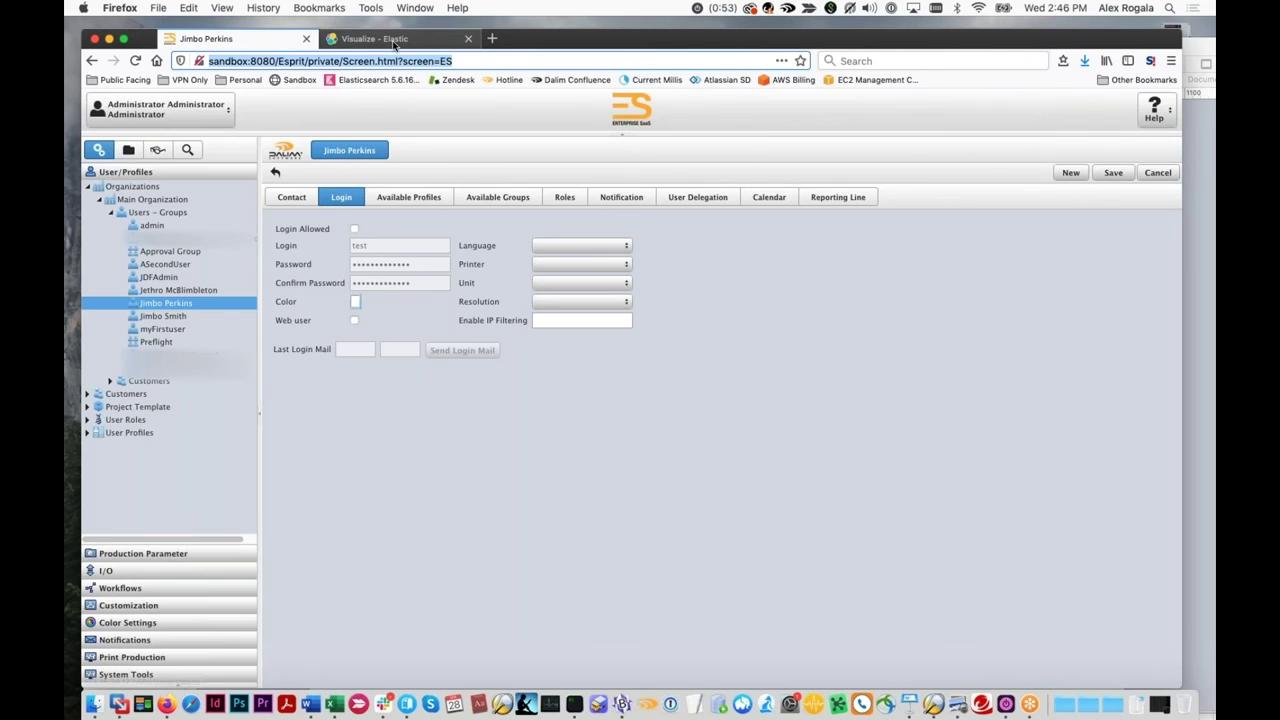
left_click(395, 42)
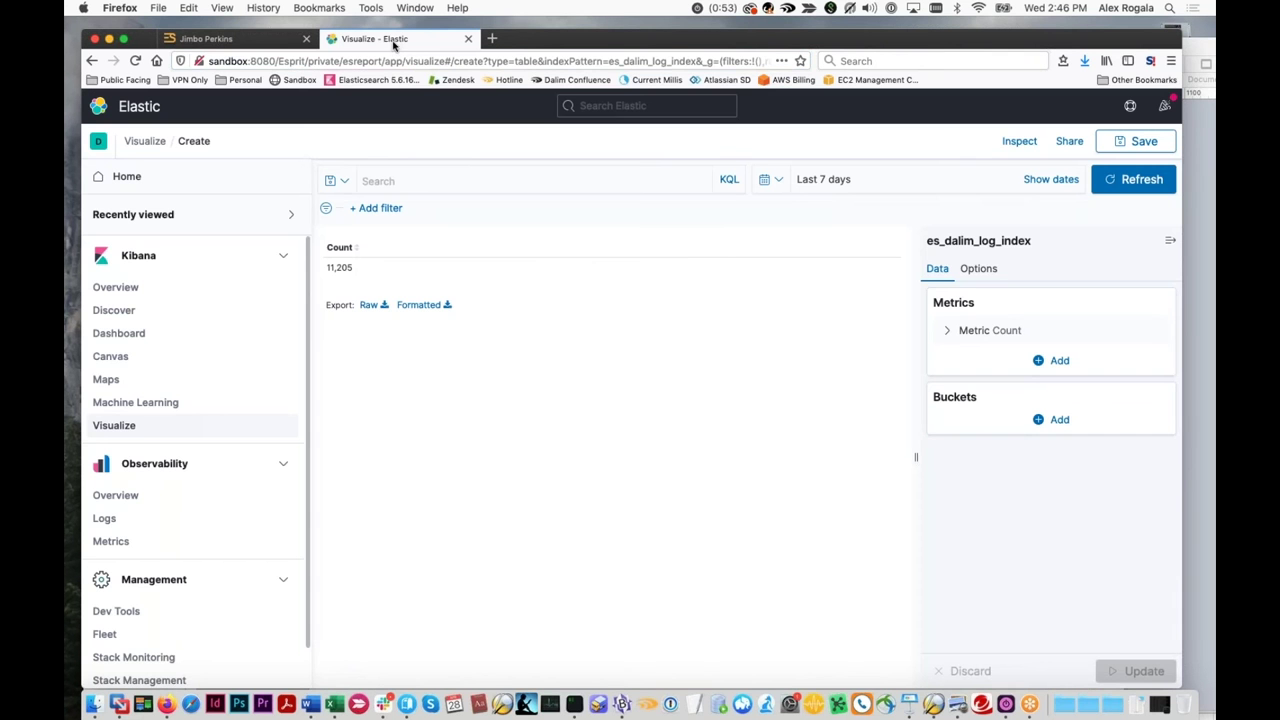
Filter the data table with the query operation: "InvalidLogin" and apply it, cutting the count to 5
left_click(390, 180)
type("operation: \"In")
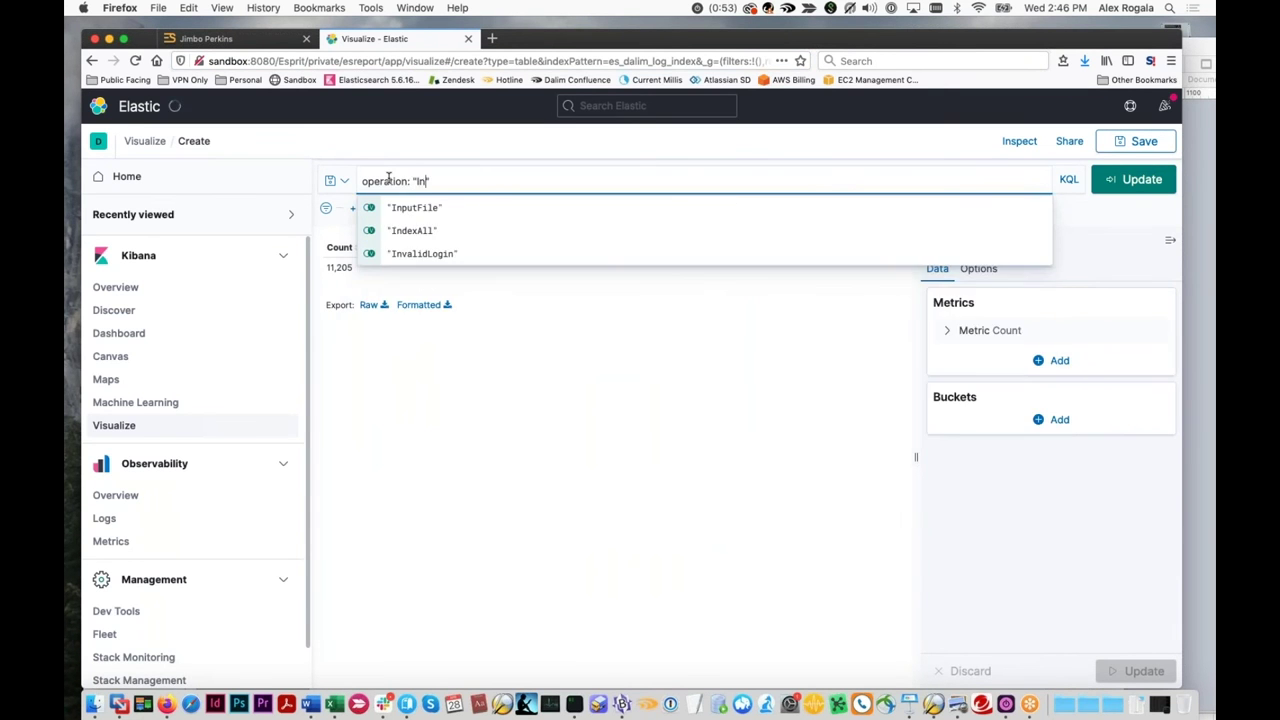
left_click(391, 253)
left_click(711, 394)
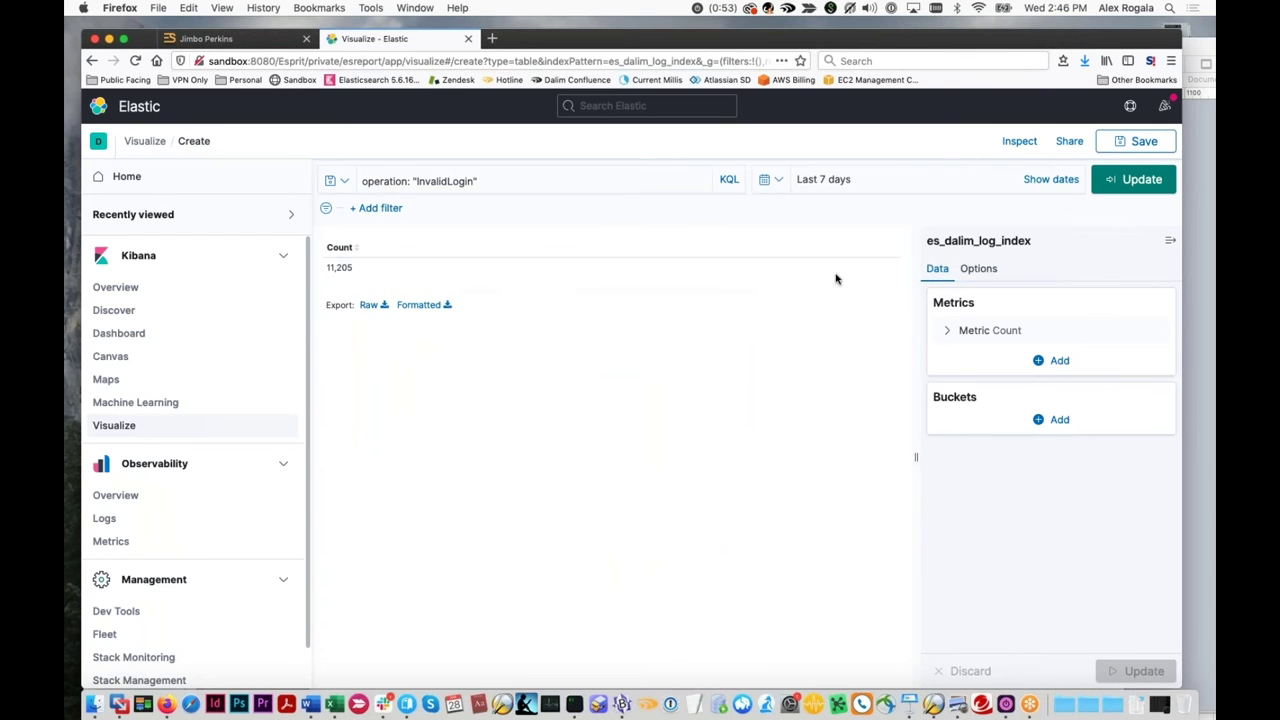
left_click(1118, 179)
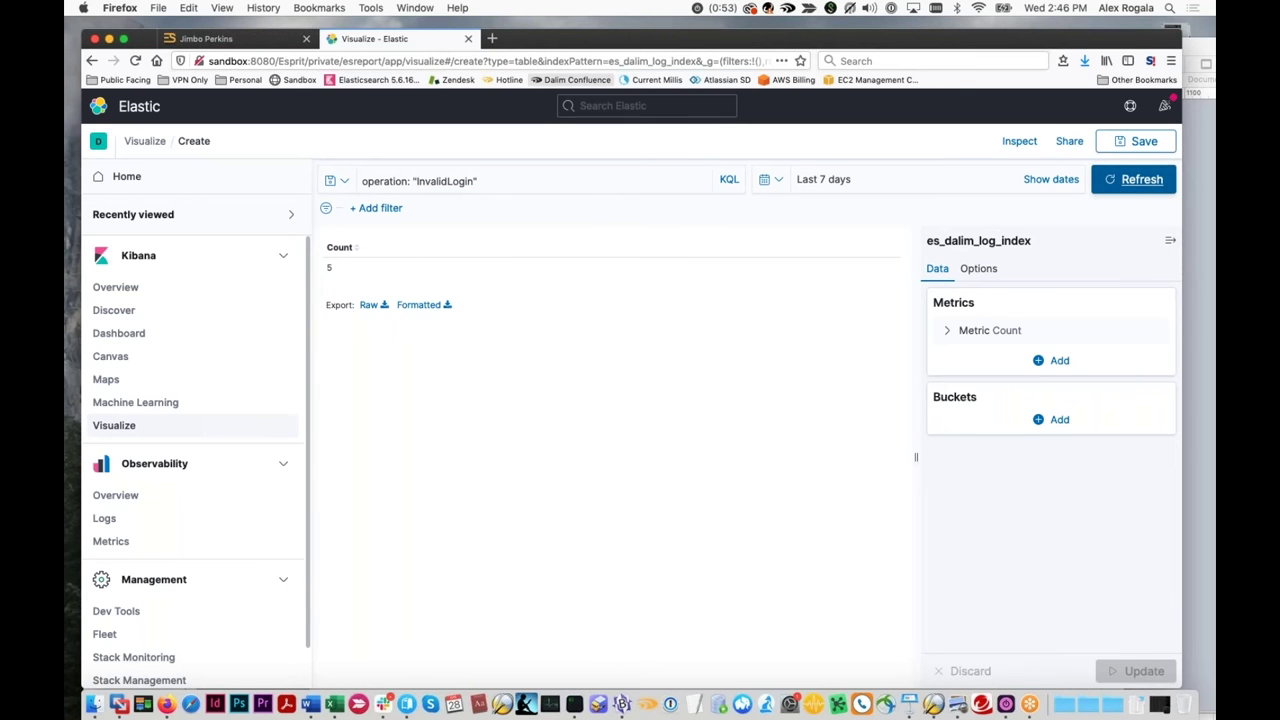
left_click_drag(1173, 30, 958, 25)
left_click(966, 407)
Add a Terms split-rows bucket on the login field and apply it
left_click(966, 477)
scroll(917, 605, "down", 2)
left_click(909, 611)
scroll(940, 590, "down", 1)
type("000")
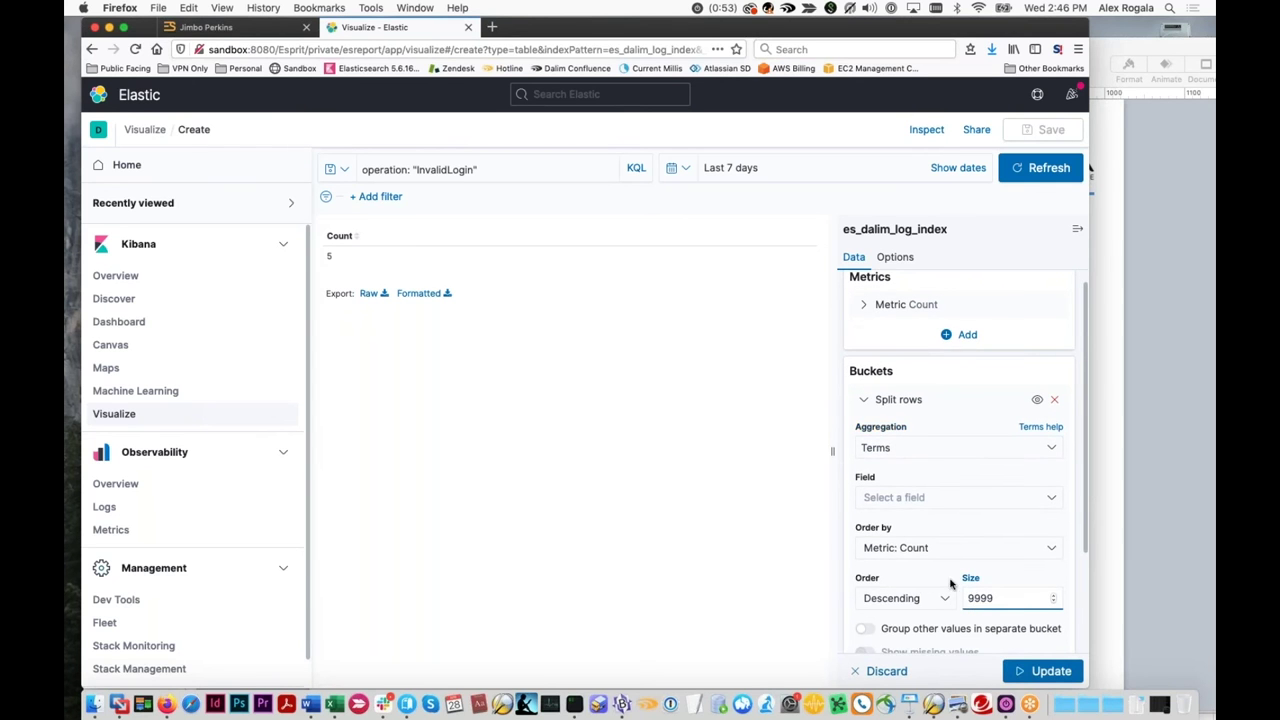
scroll(914, 555, "down", 3)
left_click(903, 425)
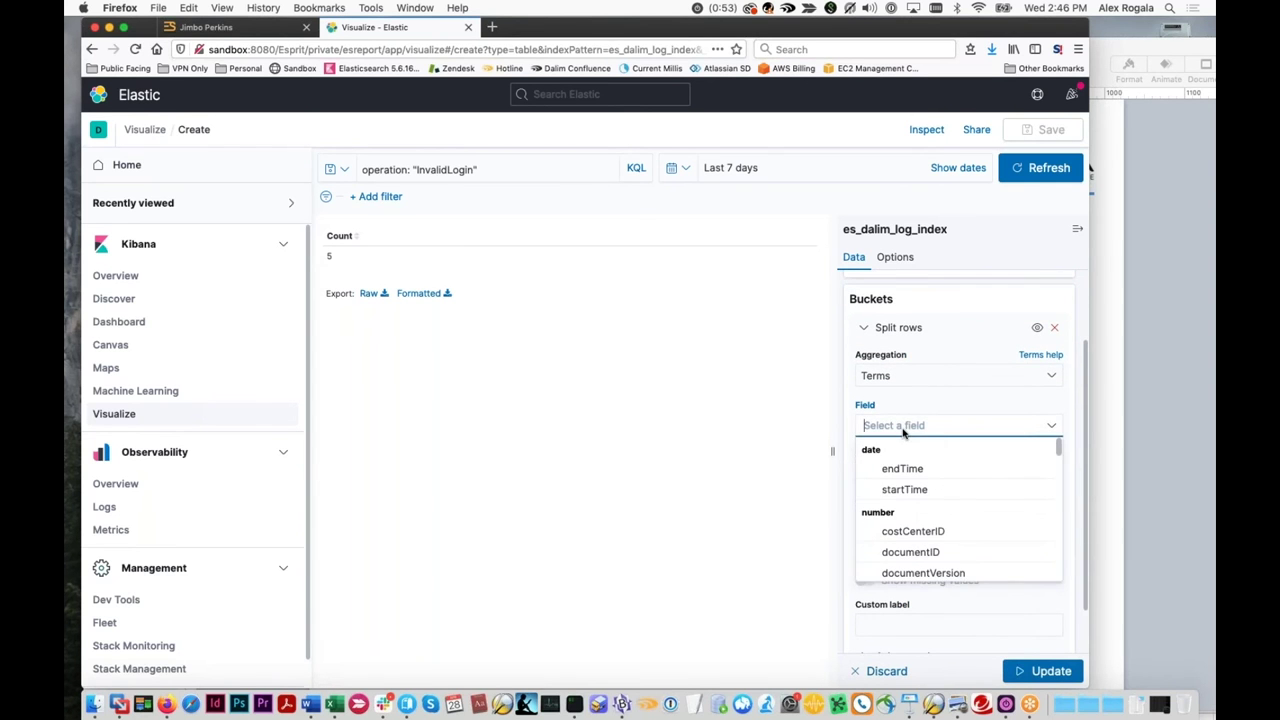
type("log")
left_click(957, 449)
left_click(1037, 670)
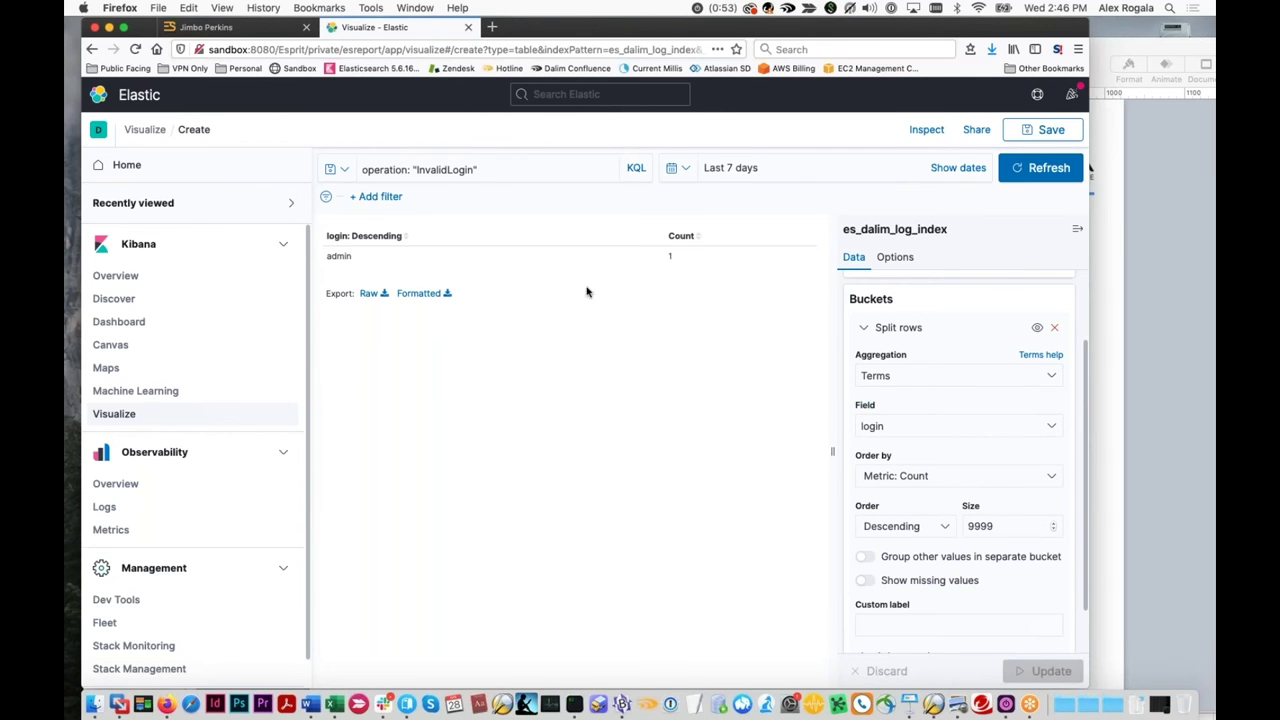
Refresh the results, show exact dates, and remove the space after operation: in the query
left_click(1028, 177)
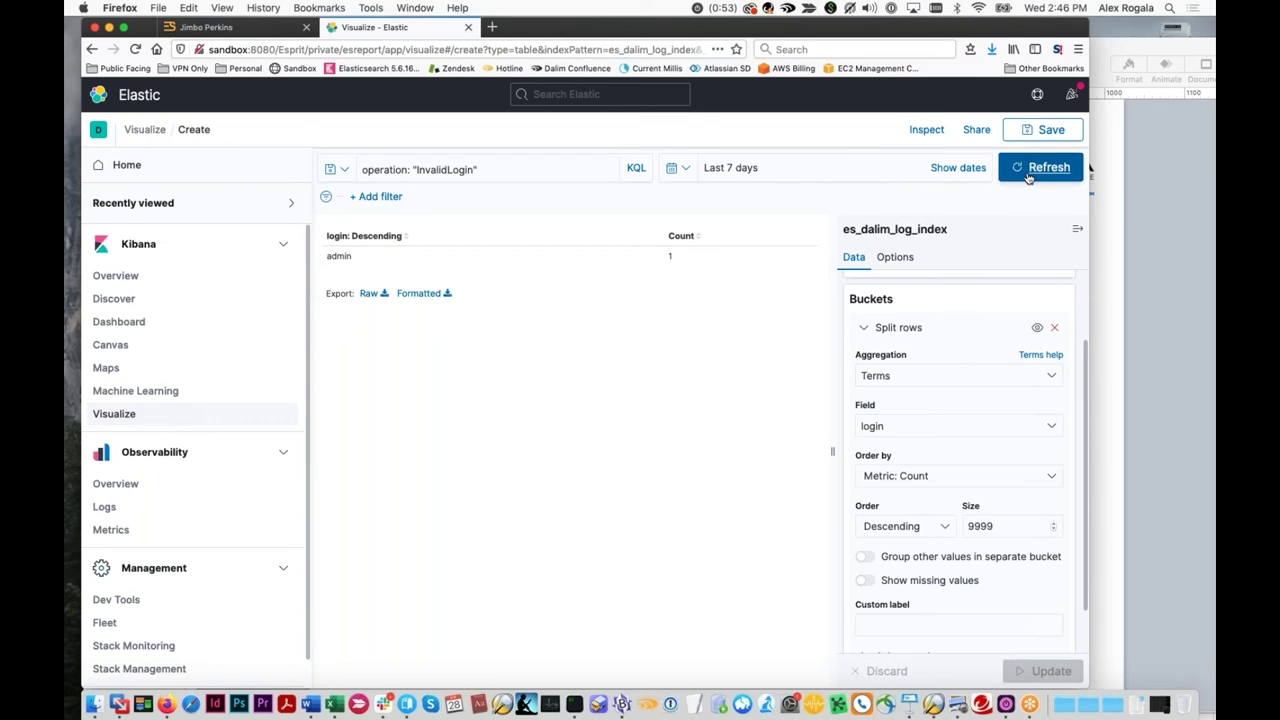
left_click(938, 171)
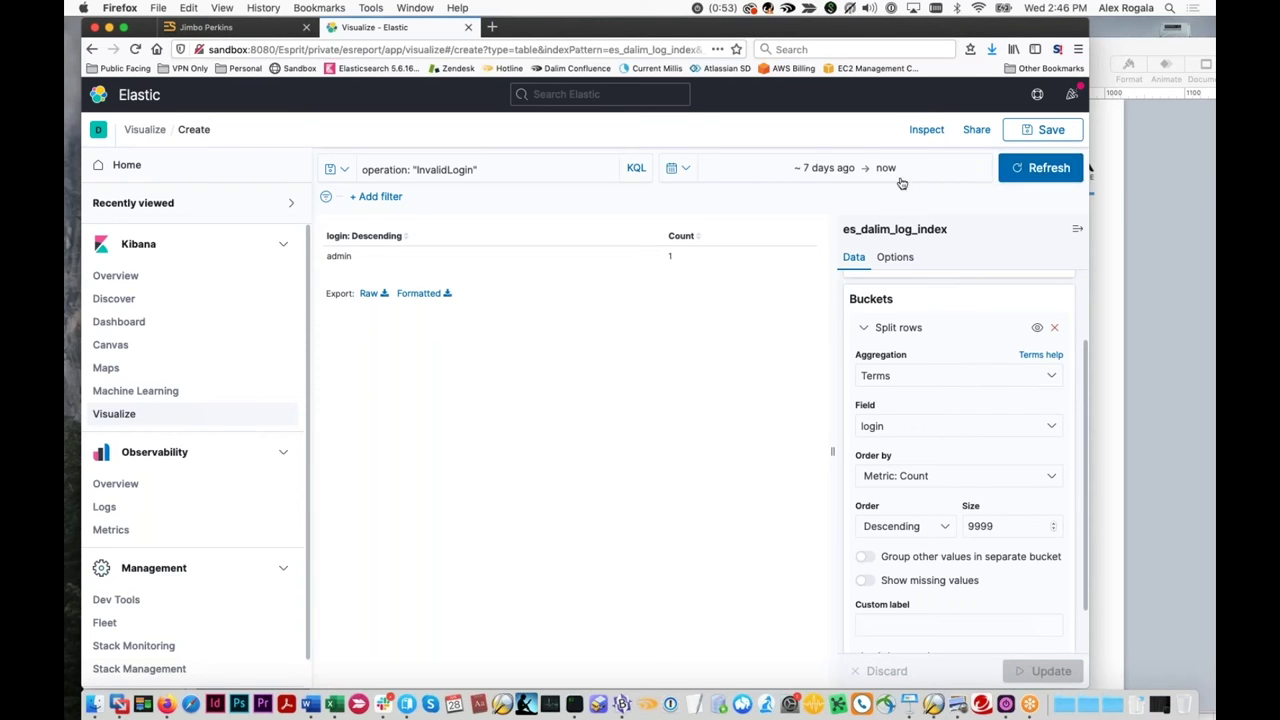
scroll(875, 478, "down", 1)
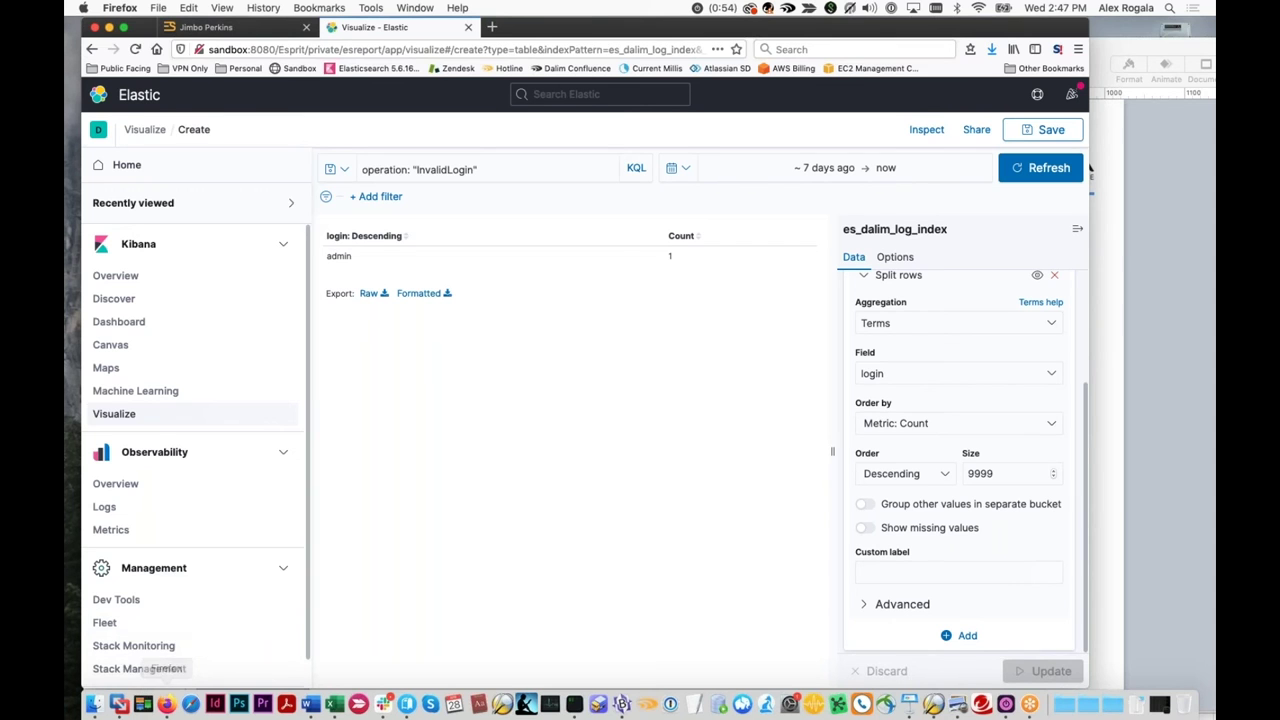
left_click(158, 7)
left_click(380, 93)
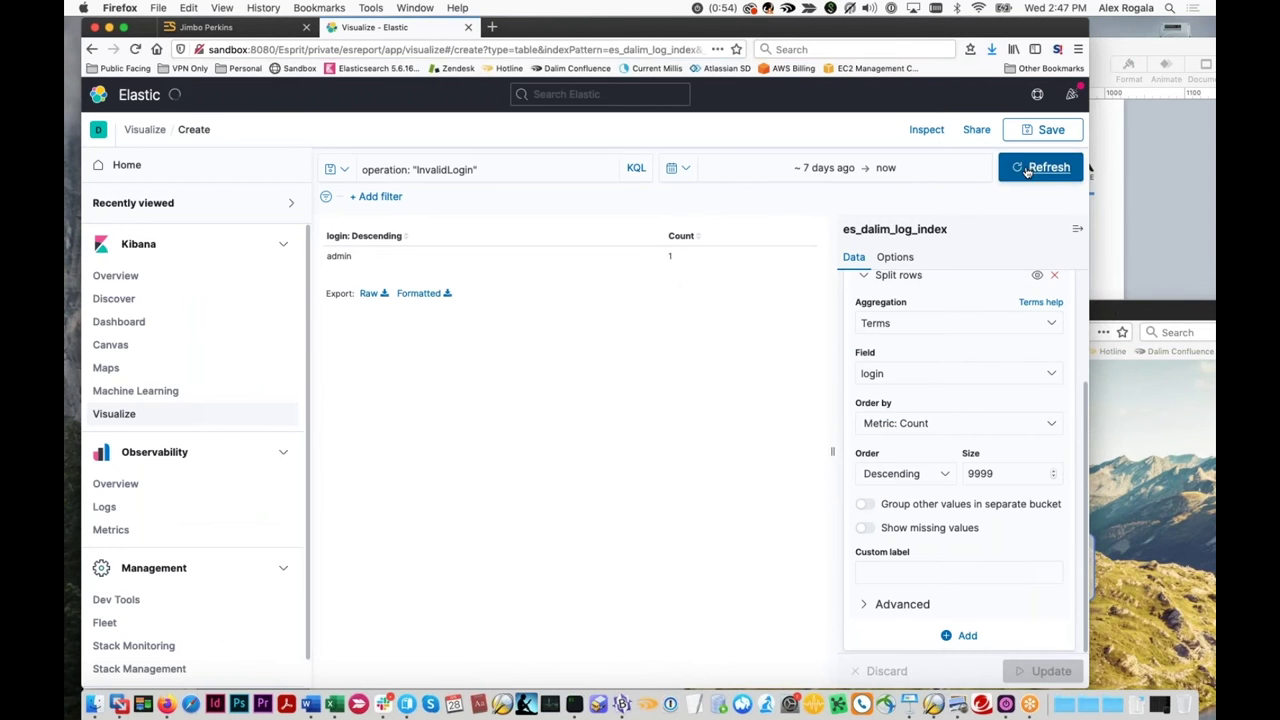
left_click(432, 158)
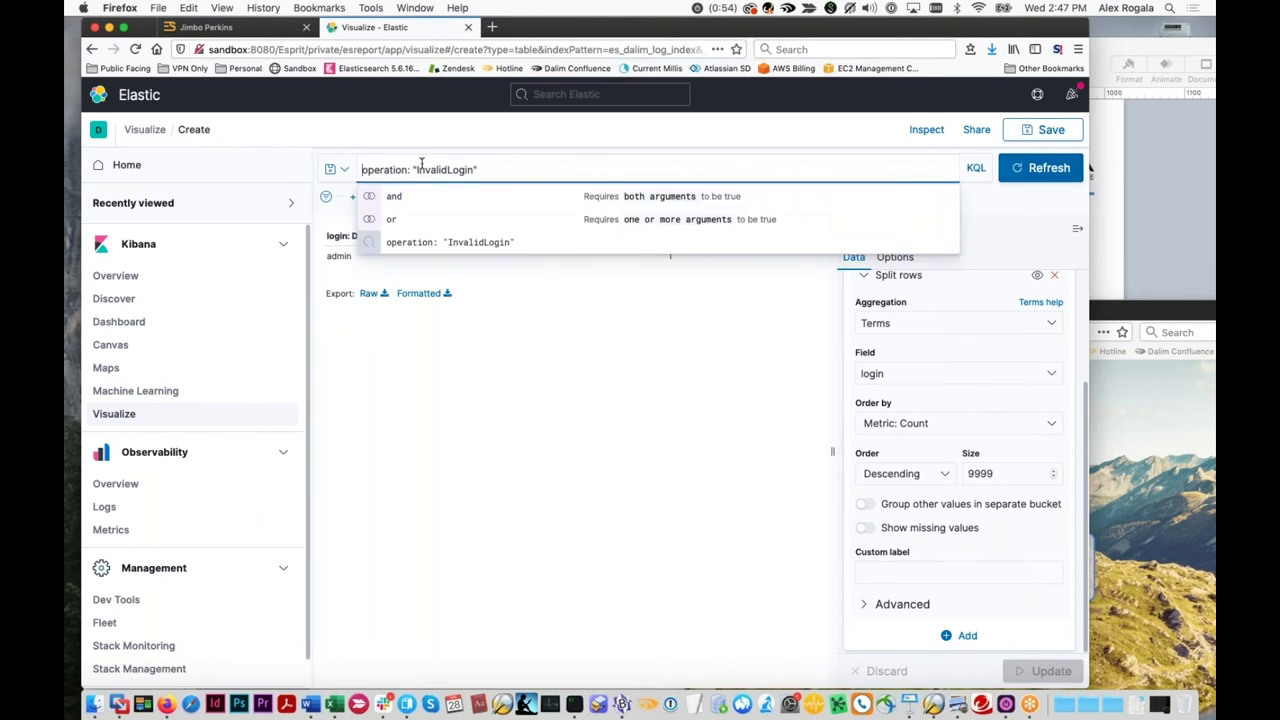
left_click(414, 168)
key("BackSpace")
key("Return")
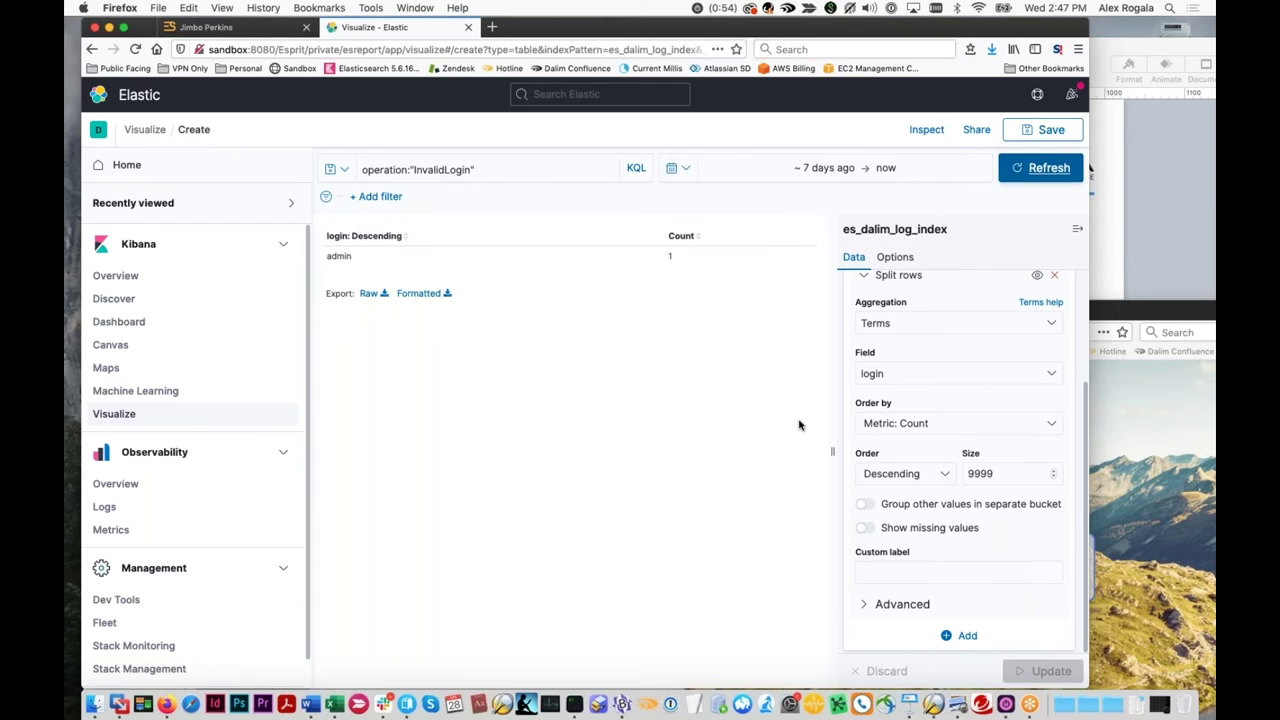
Set the terms Size to 999, then delete the login split-rows bucket
scroll(972, 615, "up", 3)
scroll(970, 607, "down", 2)
left_click_drag(1010, 569, 916, 568)
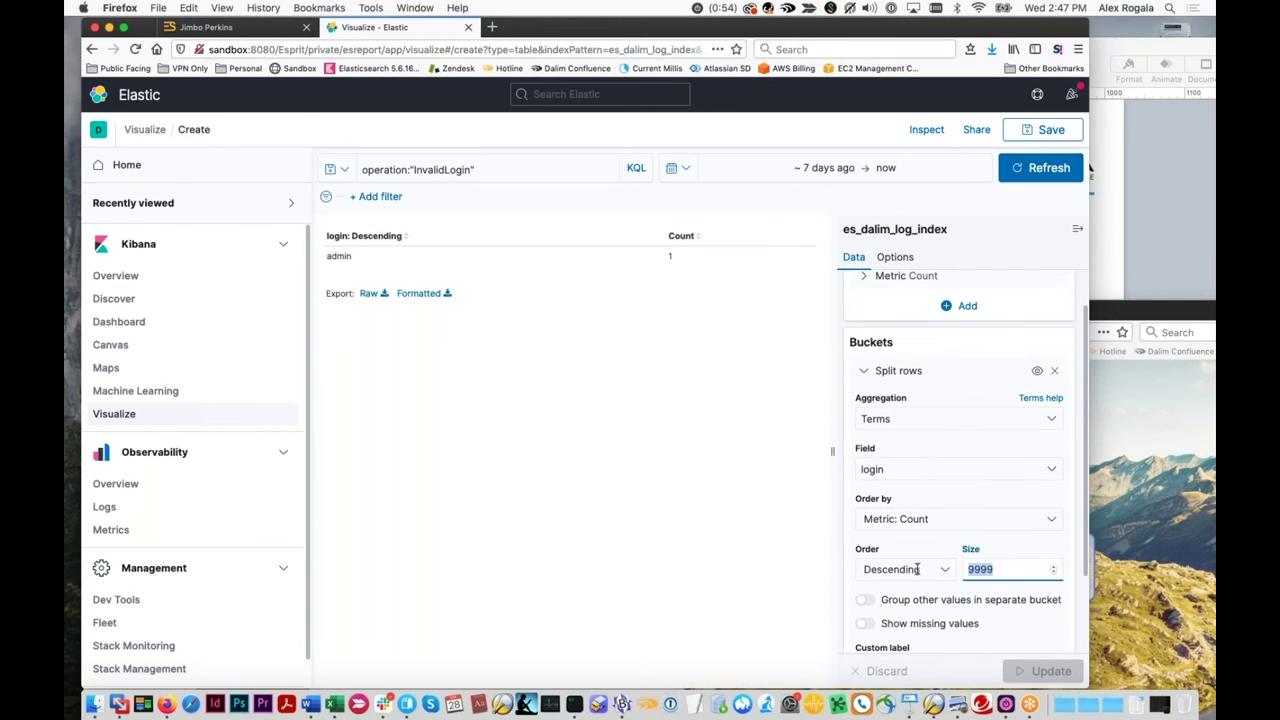
type("999")
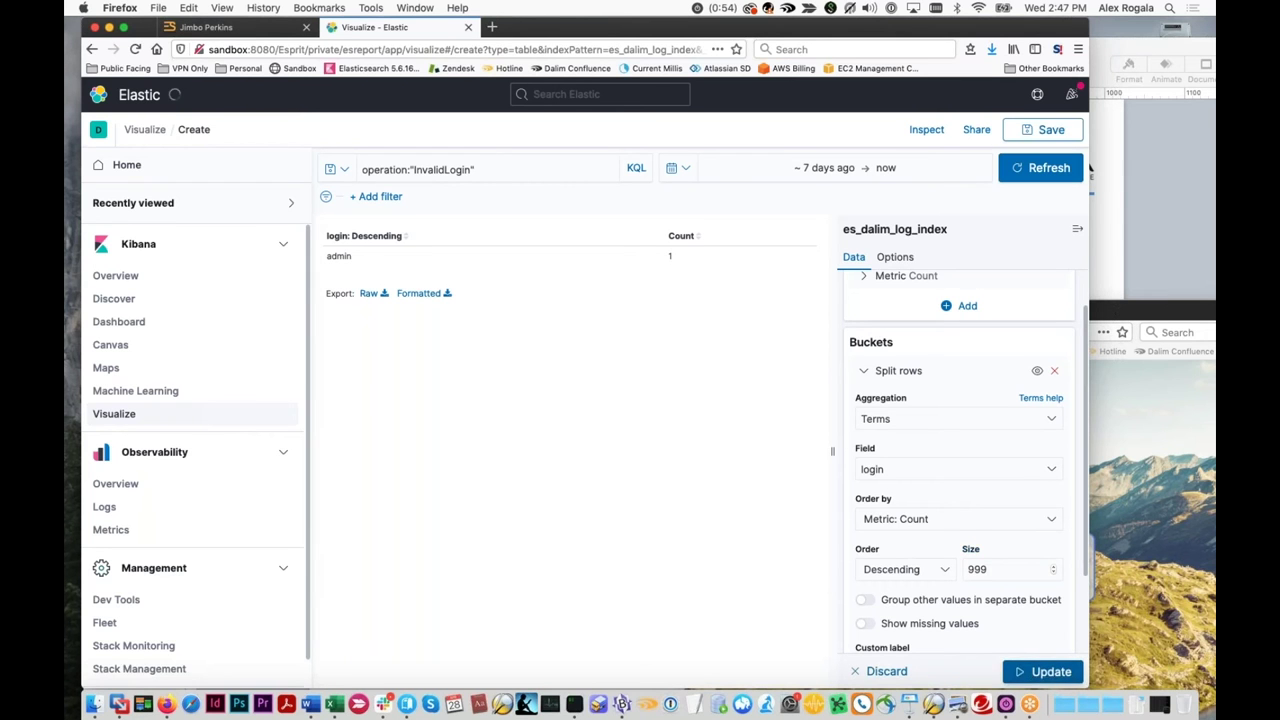
scroll(870, 465, "up", 1)
scroll(879, 487, "down", 2)
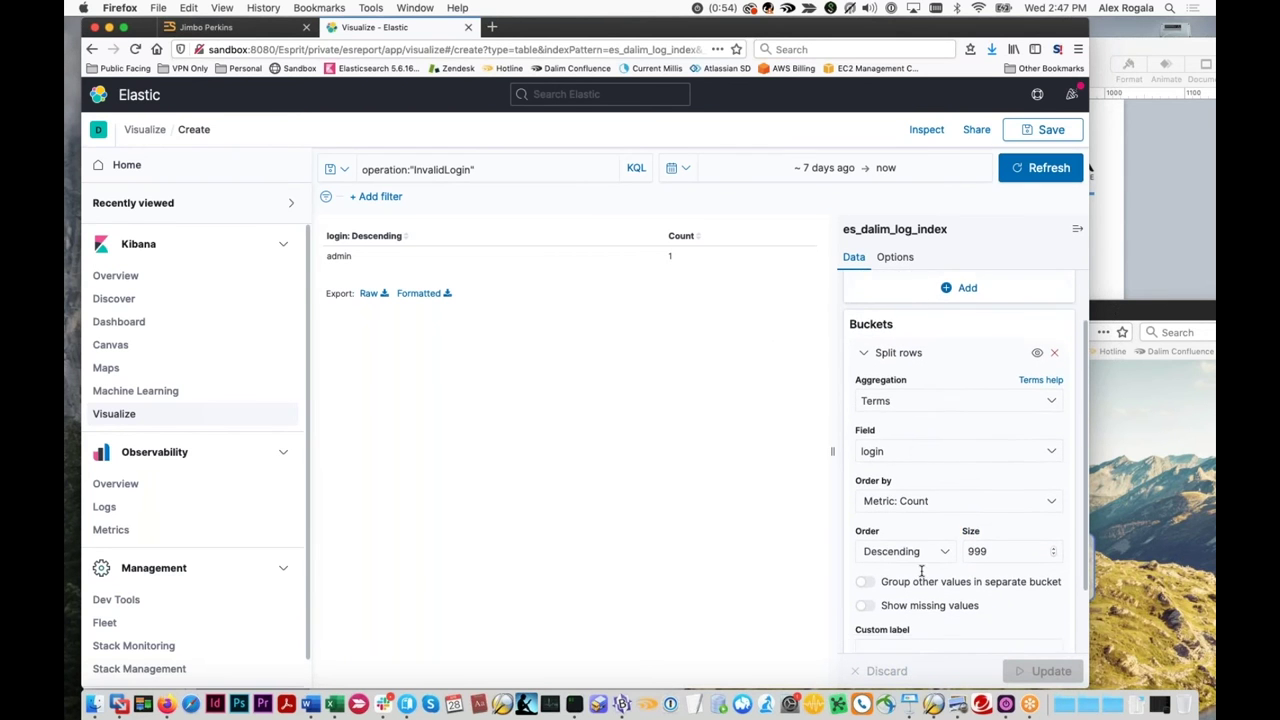
scroll(921, 571, "up", 2)
left_click(1059, 413)
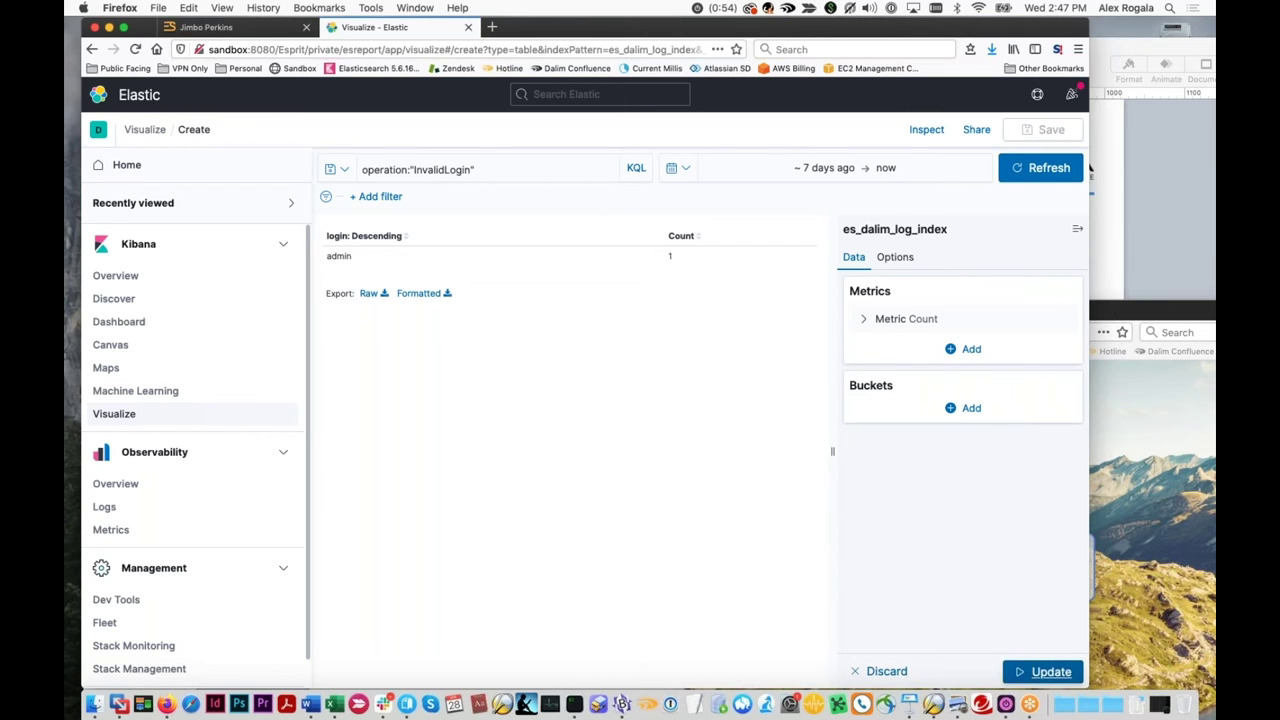
Apply the bucket removal, make another failed login attempt, and refresh the InvalidLogin count
left_click(1051, 671)
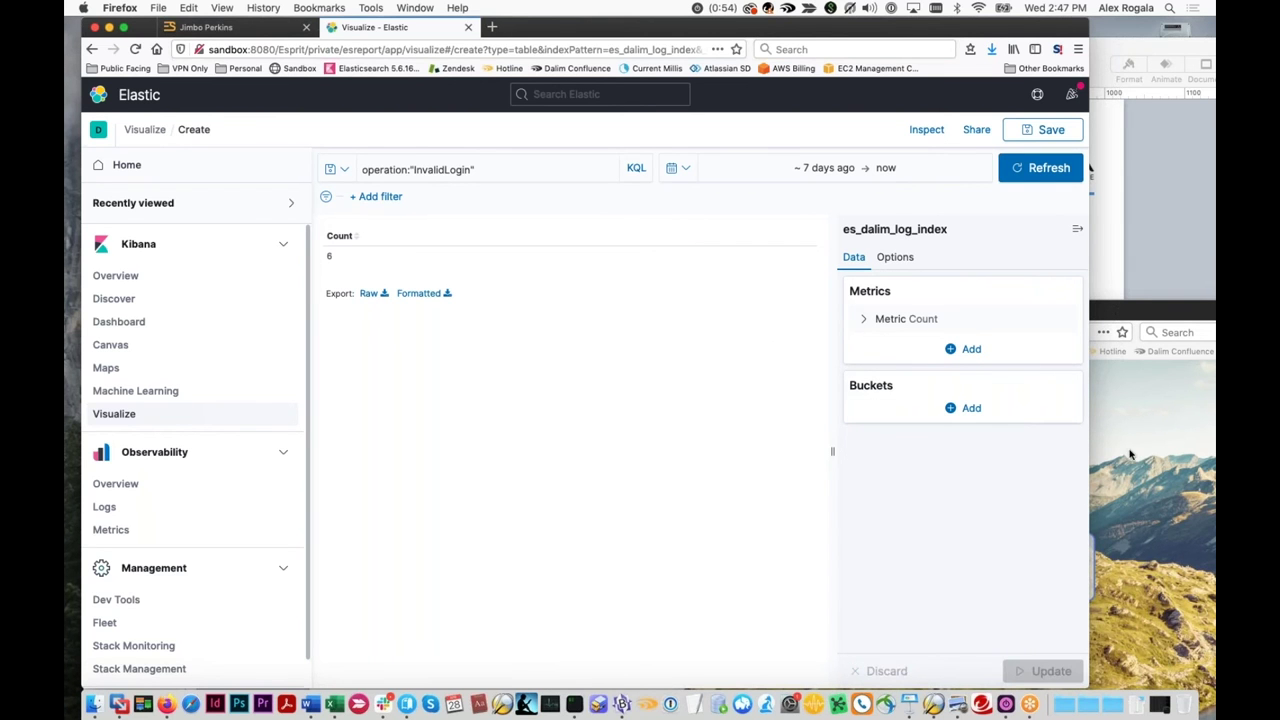
left_click(1130, 455)
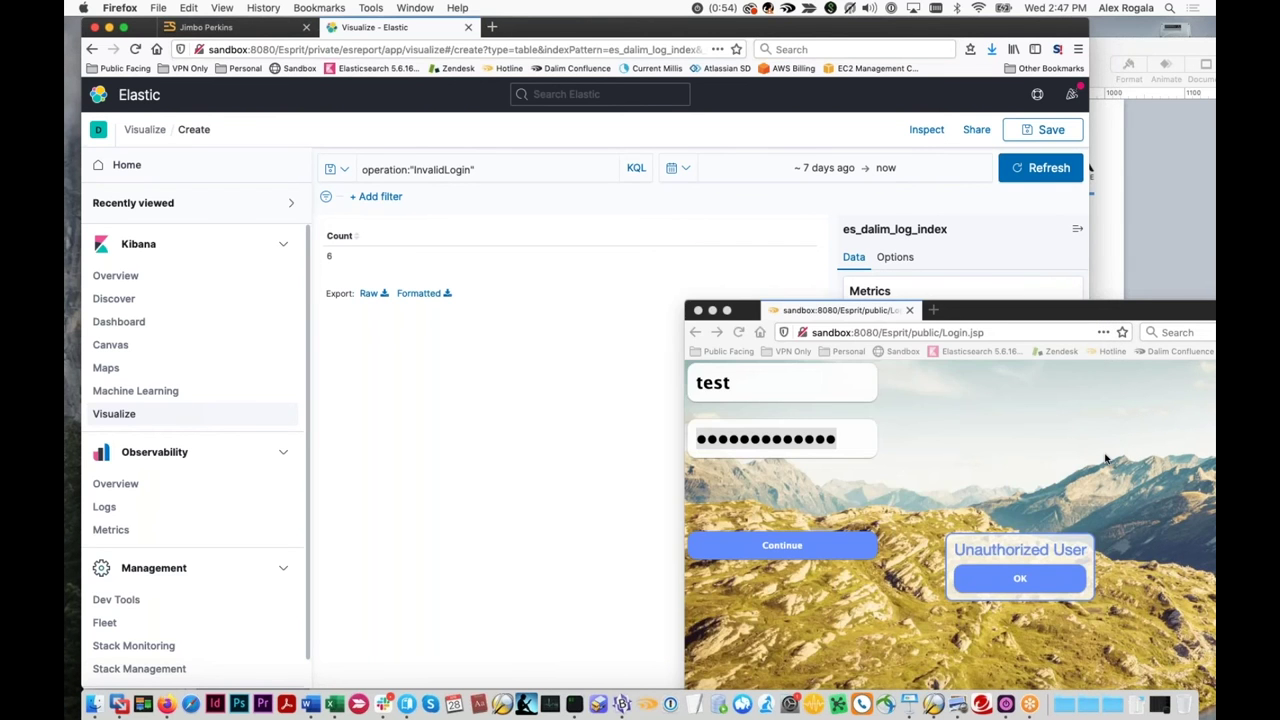
left_click(1019, 578)
key("super+grave")
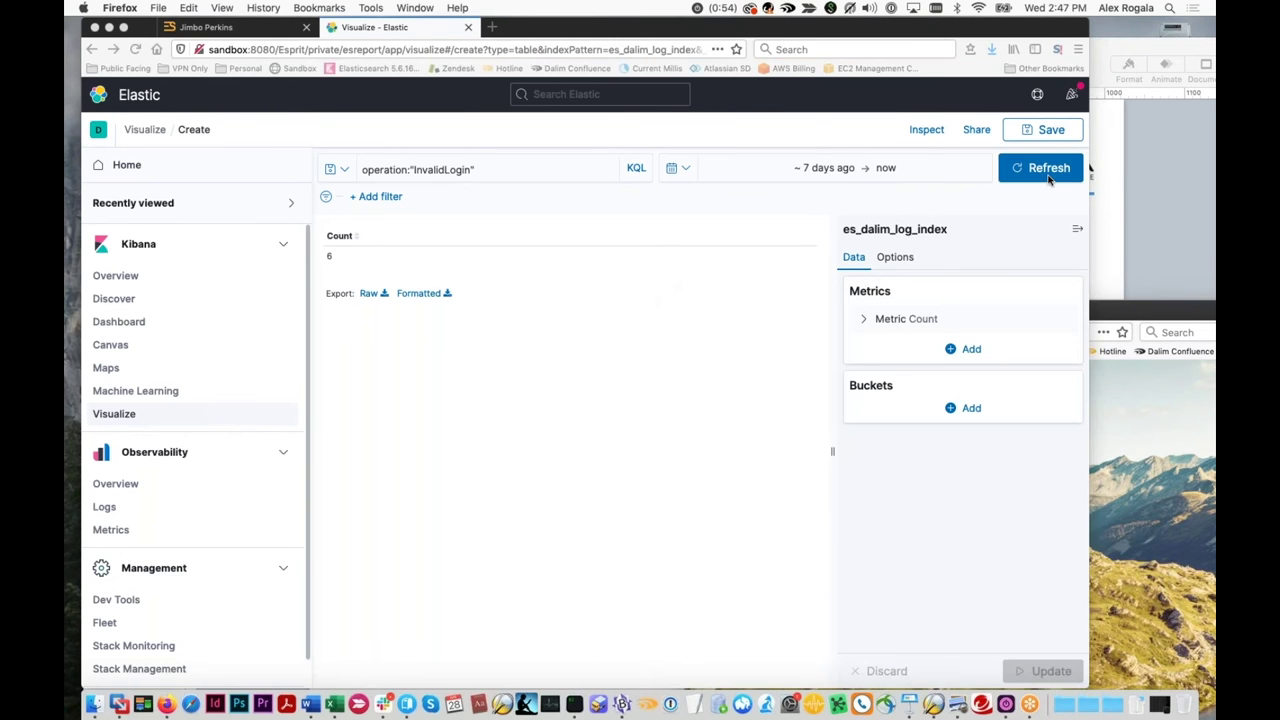
left_click(1038, 172)
left_click(1153, 515)
left_click(821, 548)
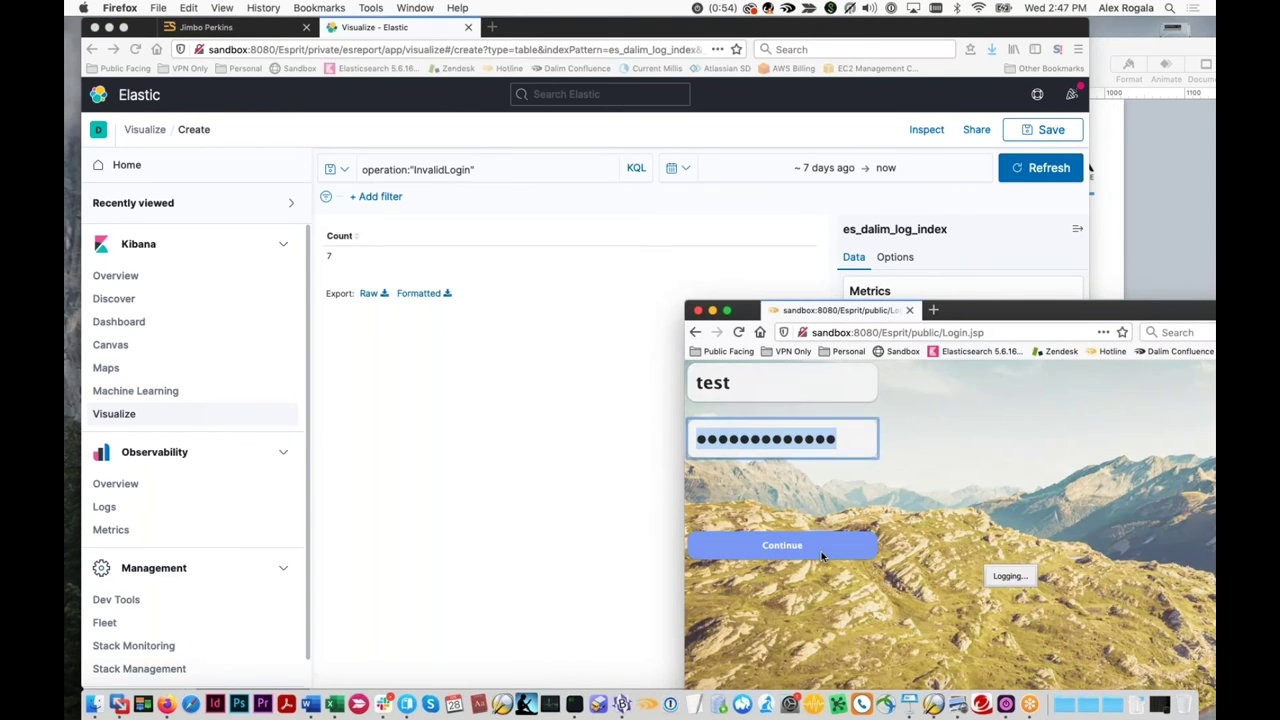
left_click(1017, 577)
left_click(1047, 147)
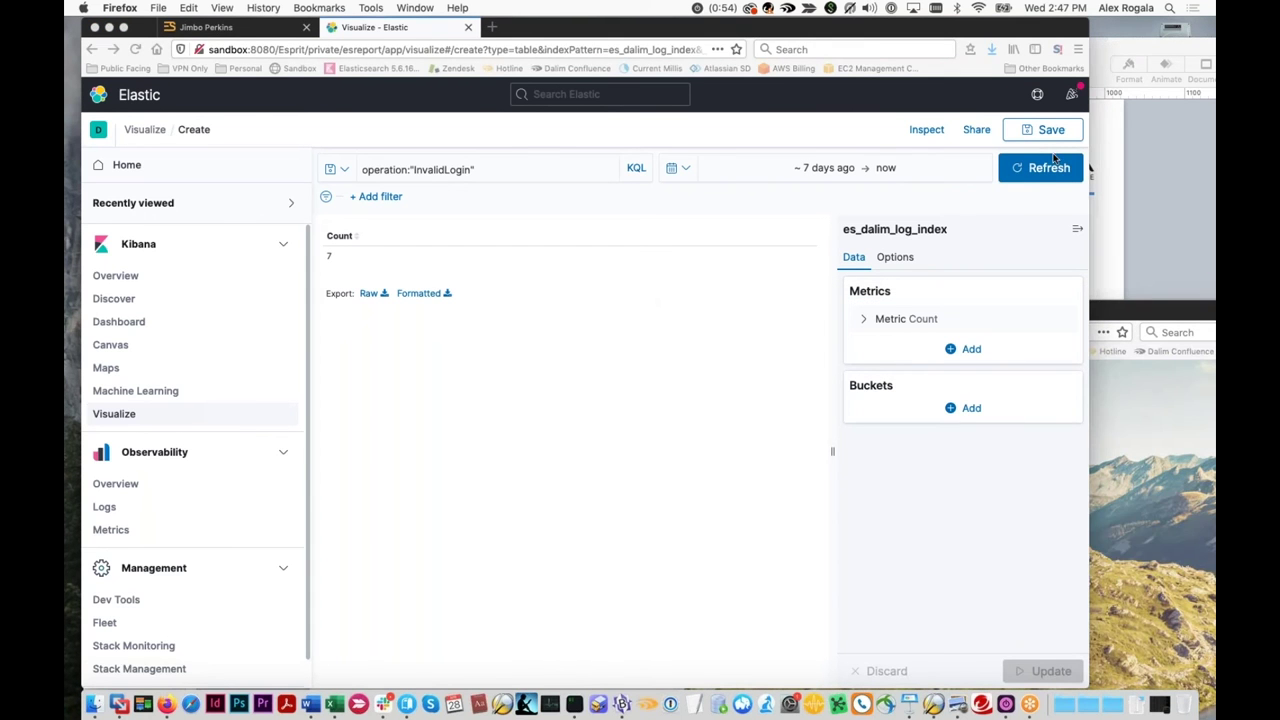
left_click(1050, 170)
Keep Count as the metric and add a Terms split-rows bucket
left_click(900, 318)
left_click(901, 366)
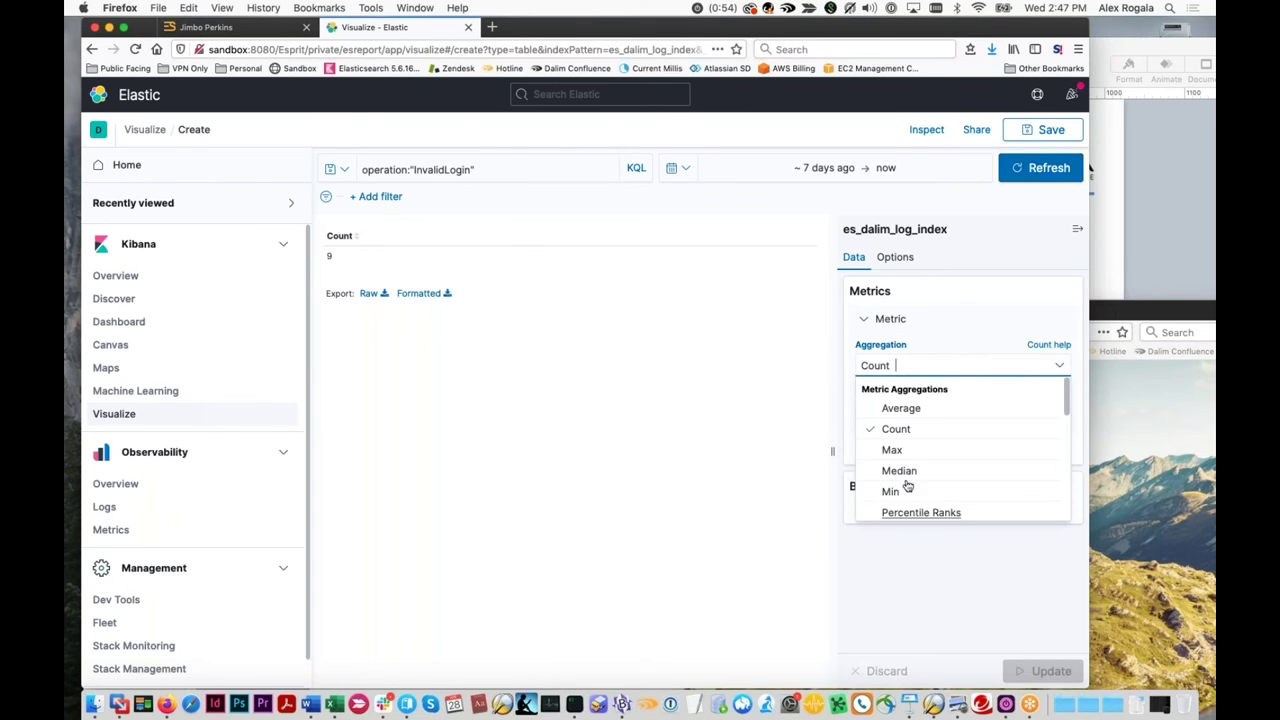
left_click(826, 392)
left_click(965, 509)
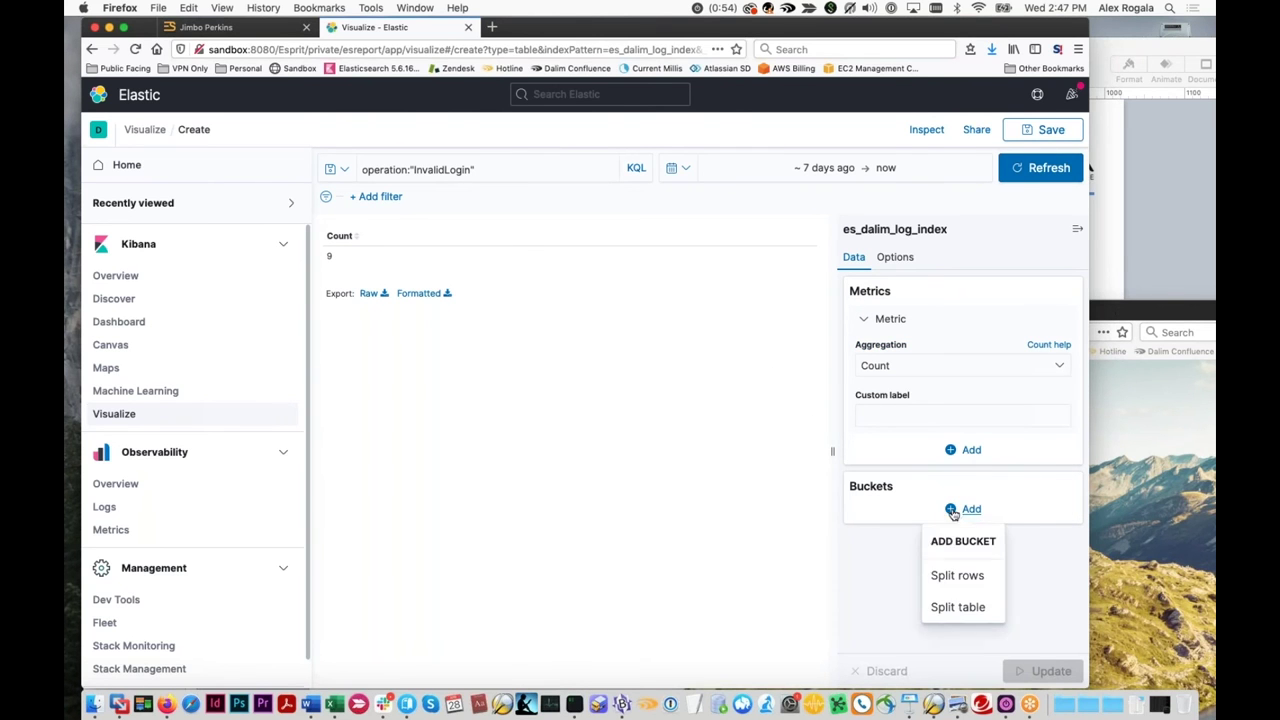
left_click(957, 576)
left_click(945, 563)
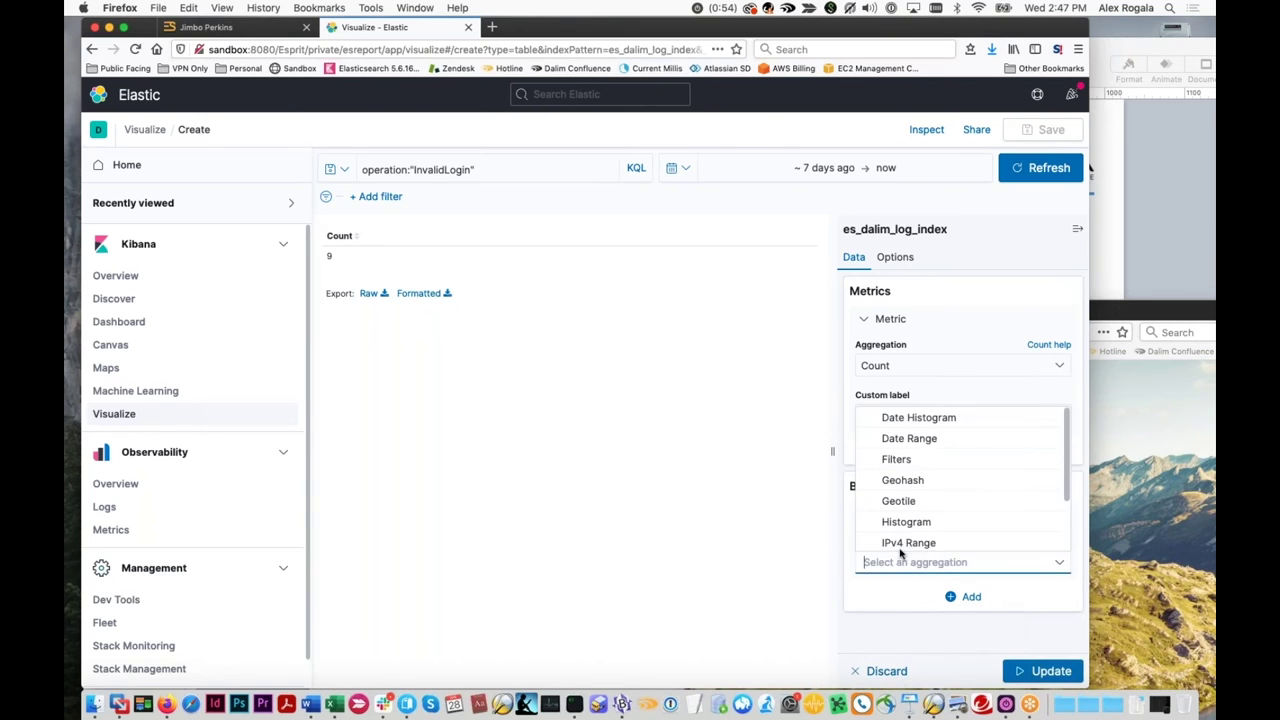
scroll(918, 445, "down", 3)
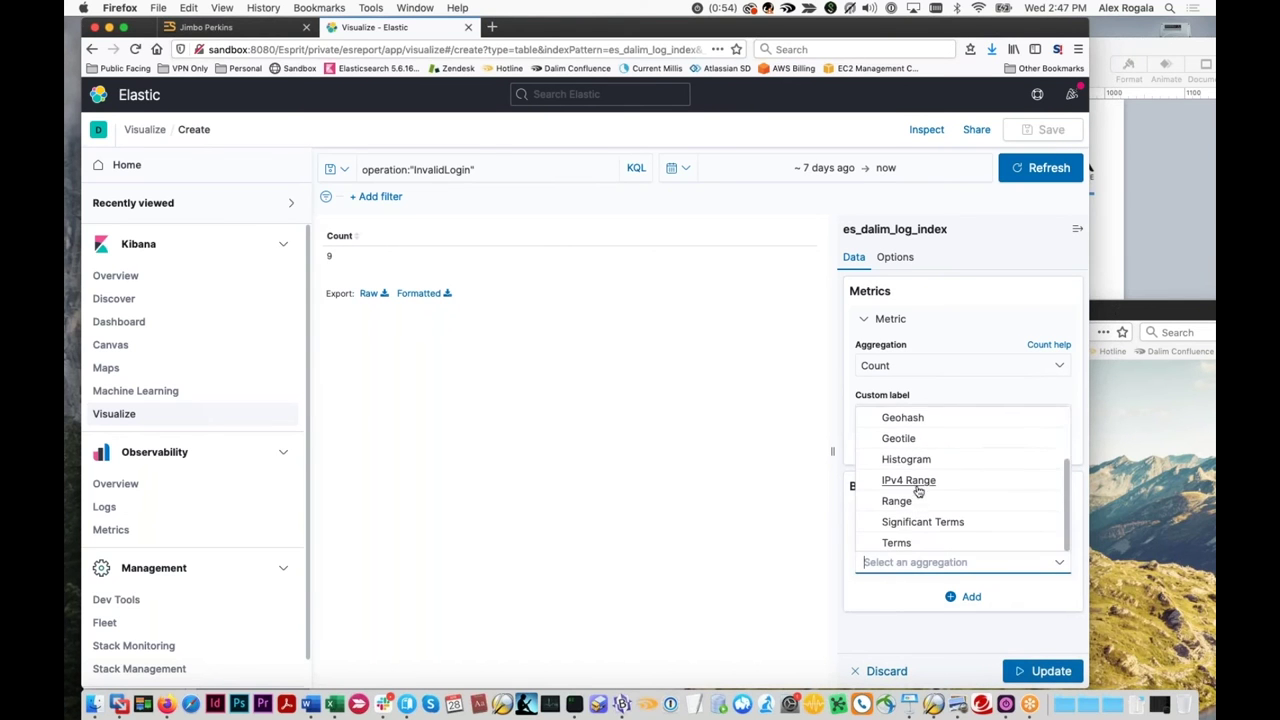
left_click(905, 541)
Group rows by login with size 99999, apply, and open Discover in a new tab
scroll(908, 549, "down", 2)
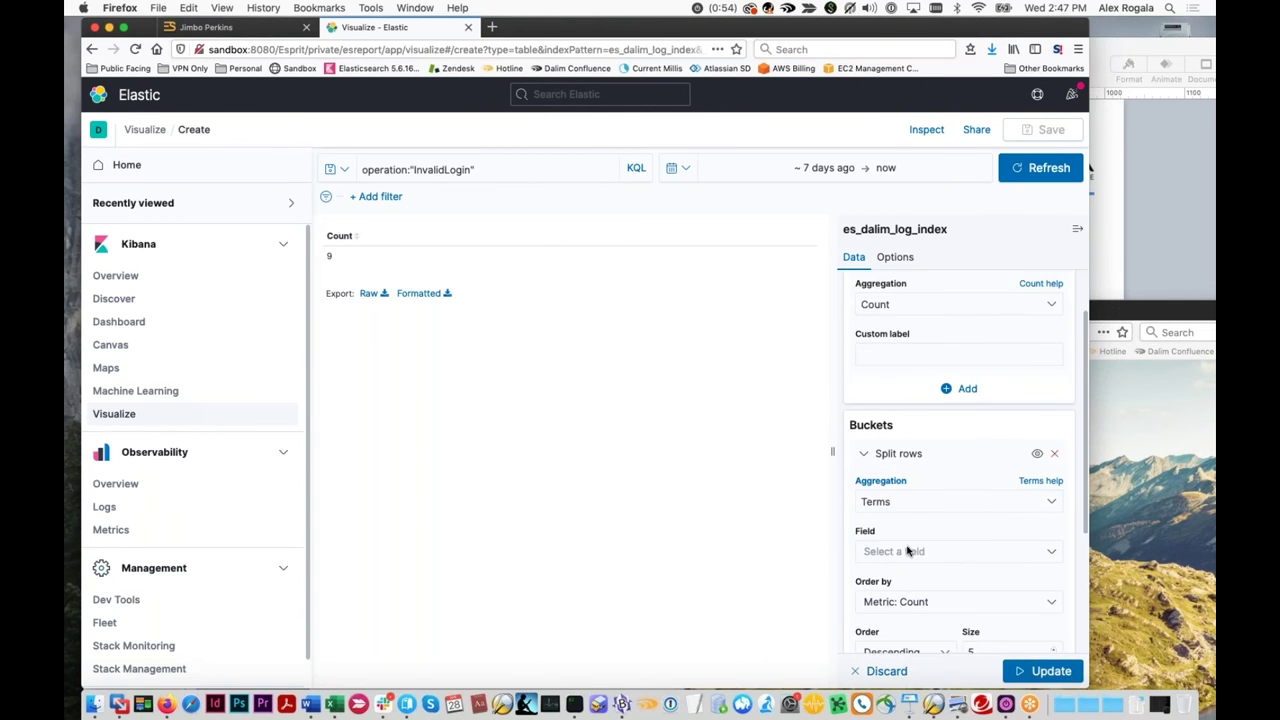
scroll(912, 574, "down", 3)
double_click(991, 508)
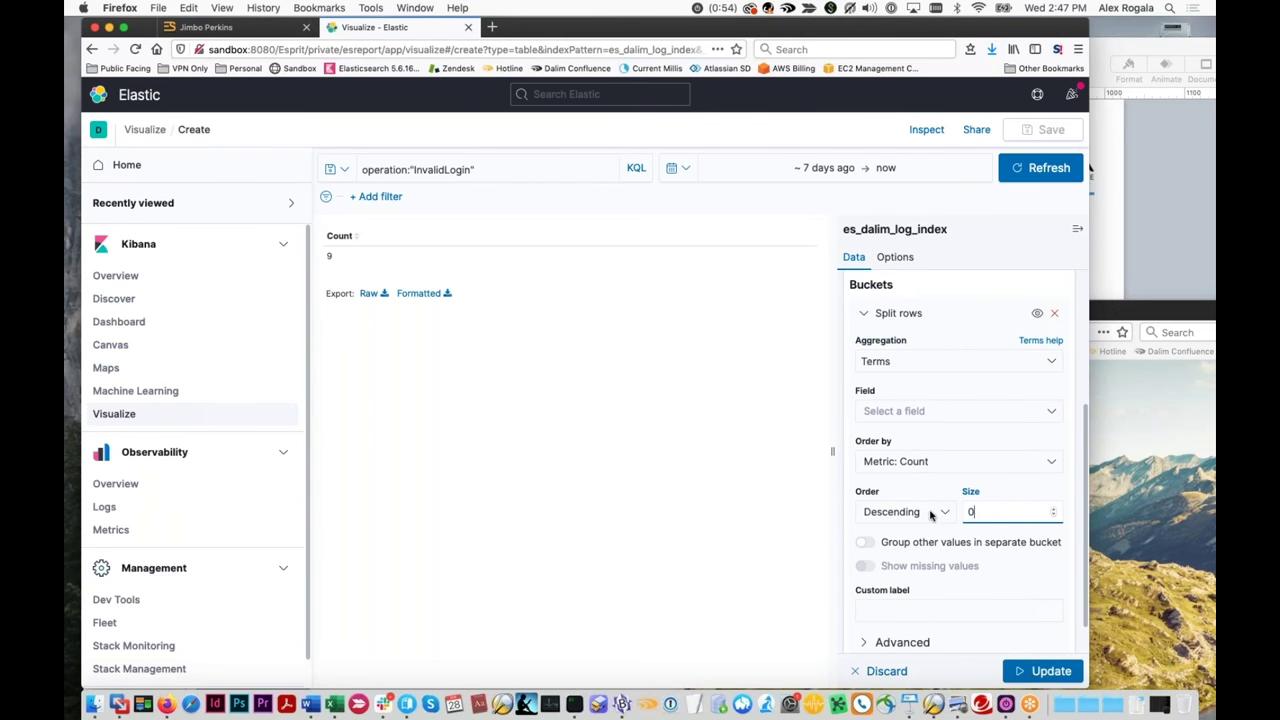
type("99999")
left_click(905, 416)
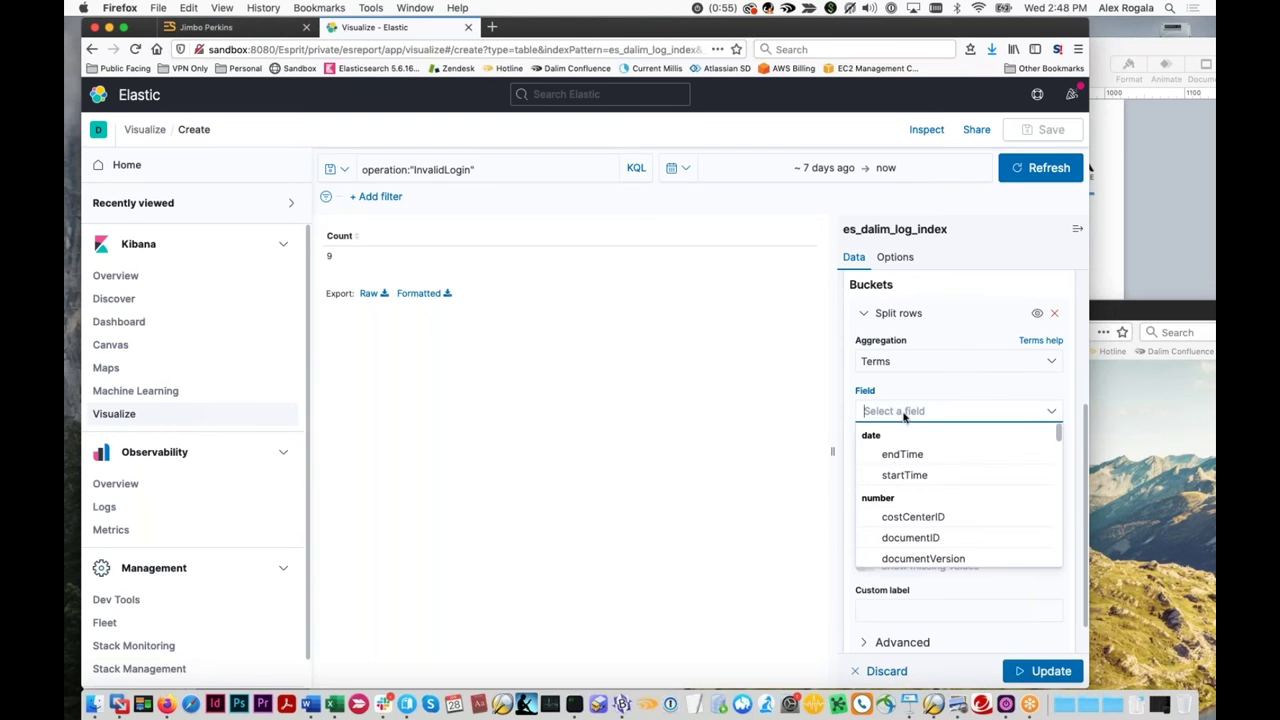
type("login")
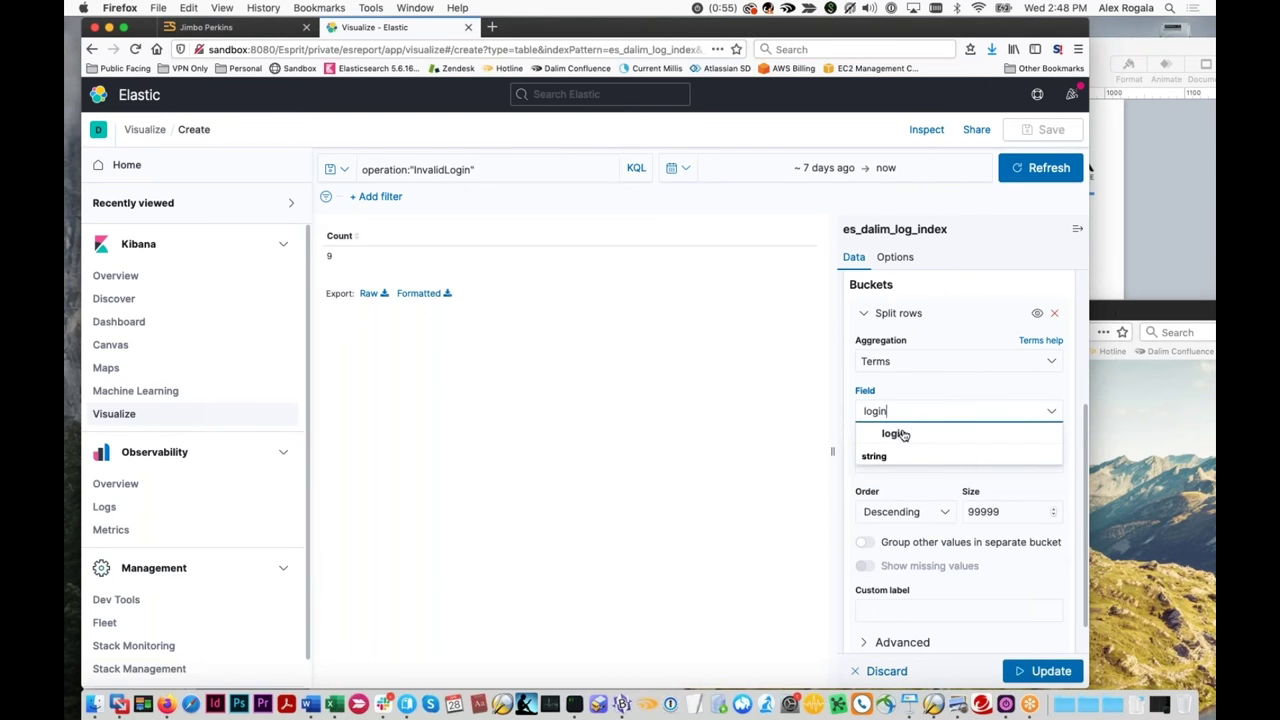
left_click(895, 433)
left_click(1051, 671)
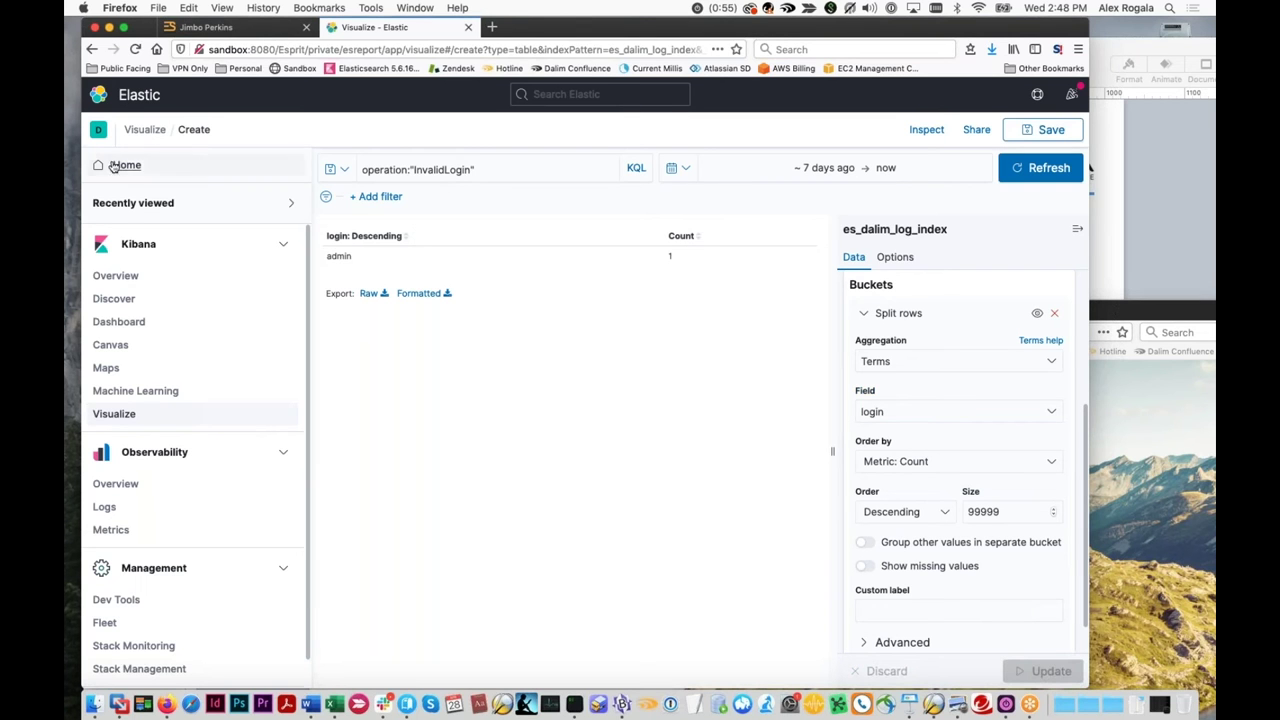
right_click(110, 298)
left_click(150, 304)
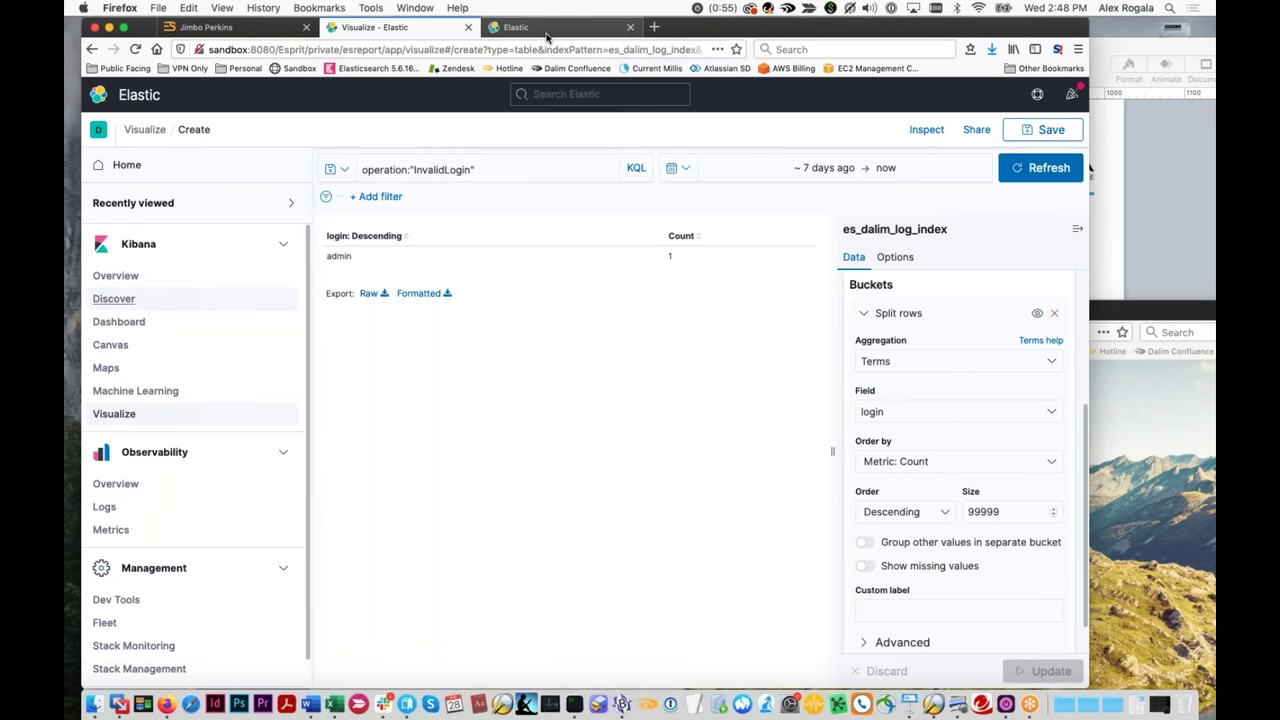
In Discover, search es_dalim_log_index for operation:"InvalidLogin" events
left_click(546, 34)
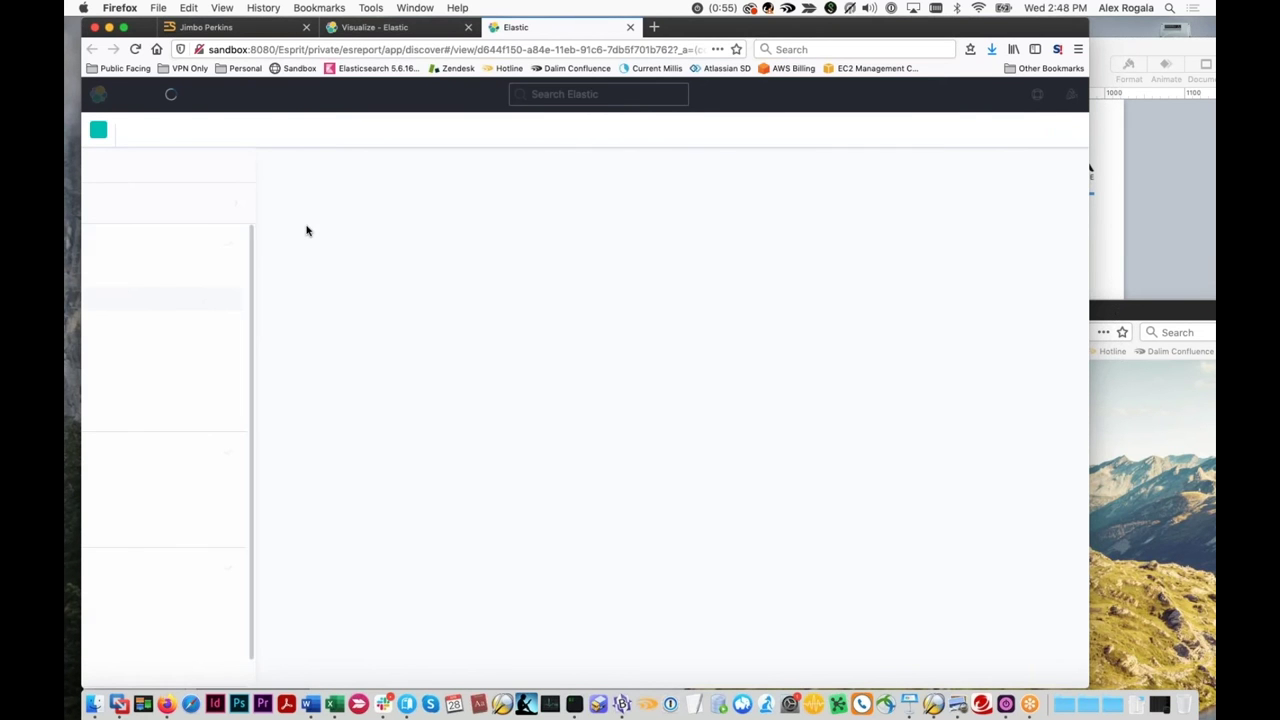
left_click(404, 228)
left_click(345, 320)
left_click(446, 170)
key("super+a")
type("operation: \"")
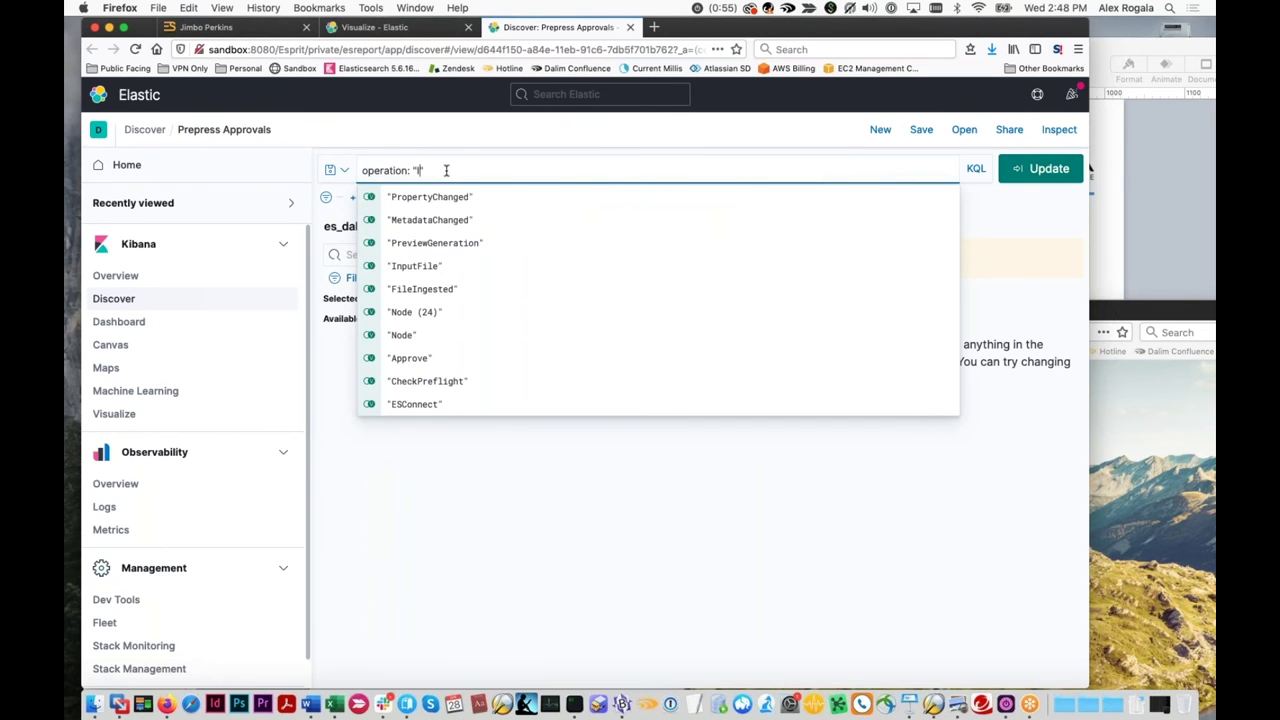
type("Invalid")
left_click(422, 197)
left_click(1022, 178)
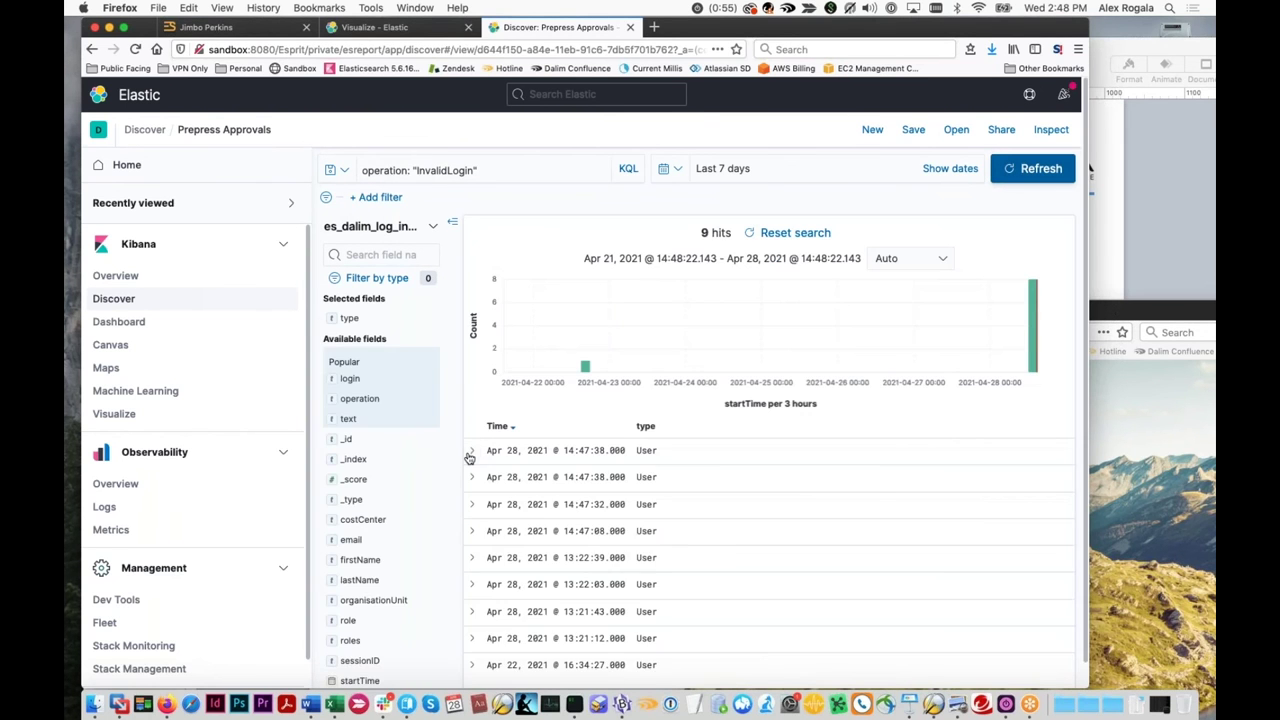
Check the matching event details, then regroup the table rows by user.keyword and update
left_click(470, 455)
scroll(470, 455, "down", 5)
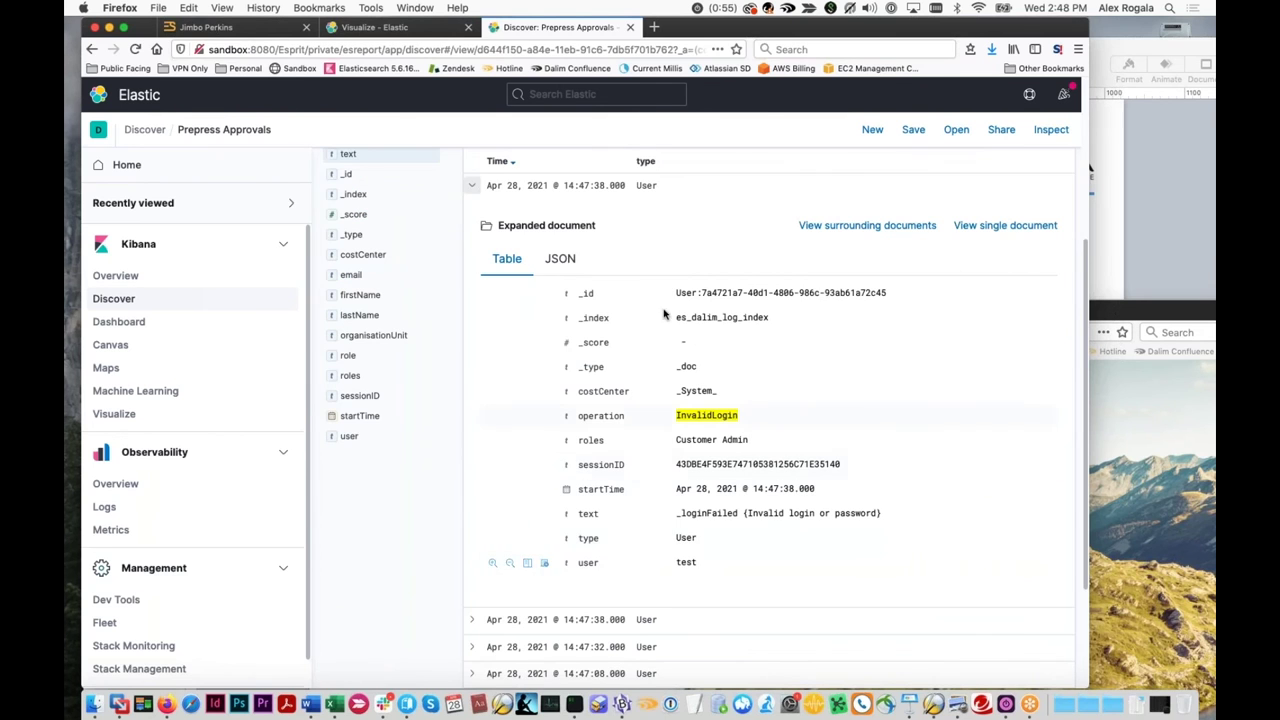
left_click(375, 27)
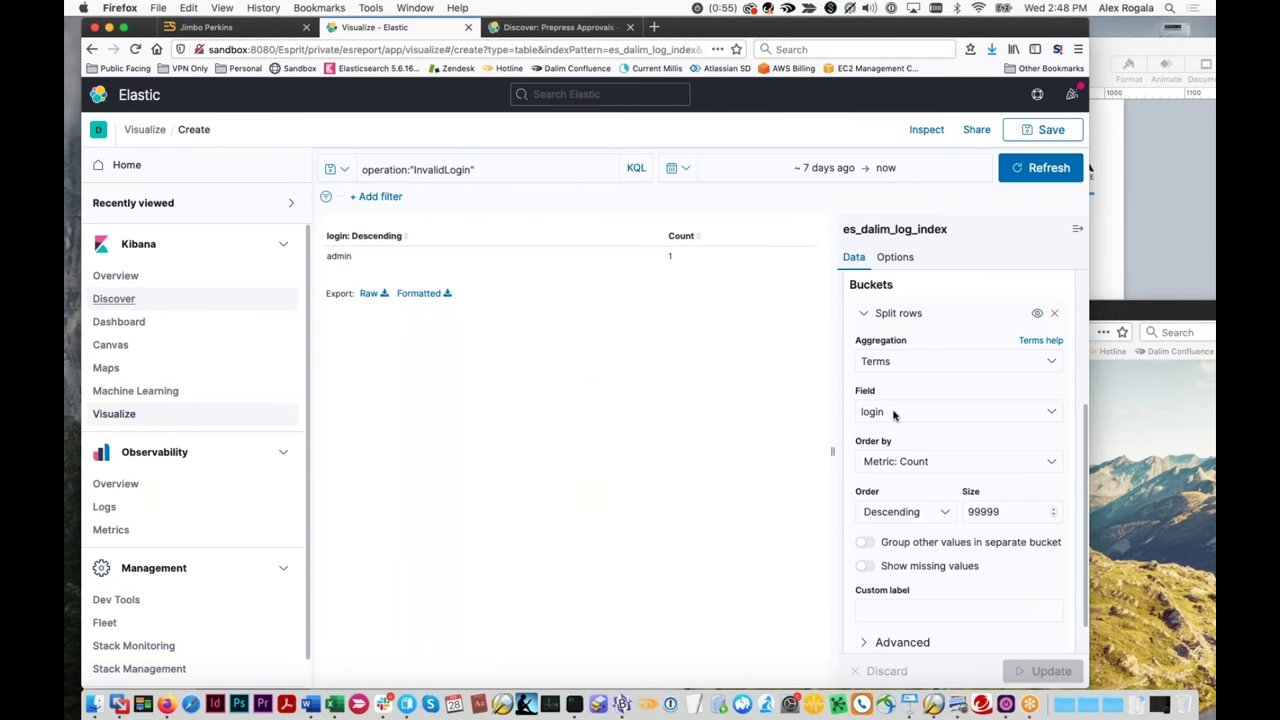
left_click(899, 413)
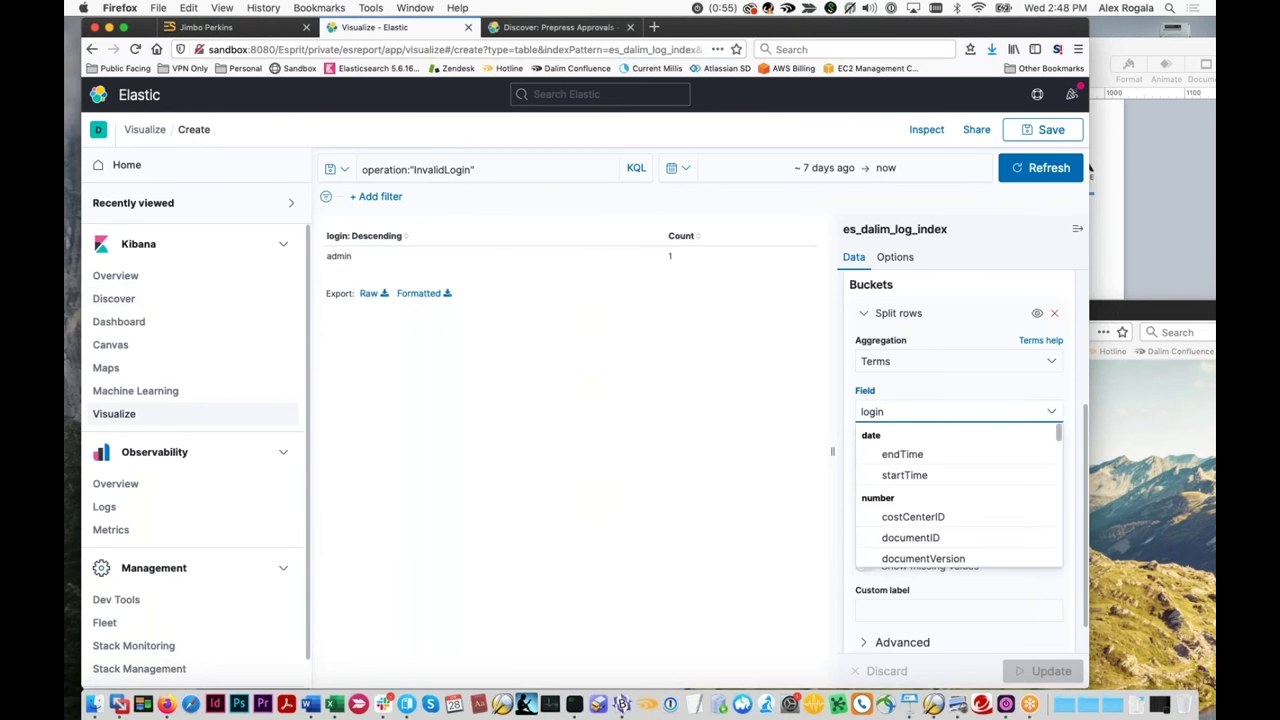
type("user")
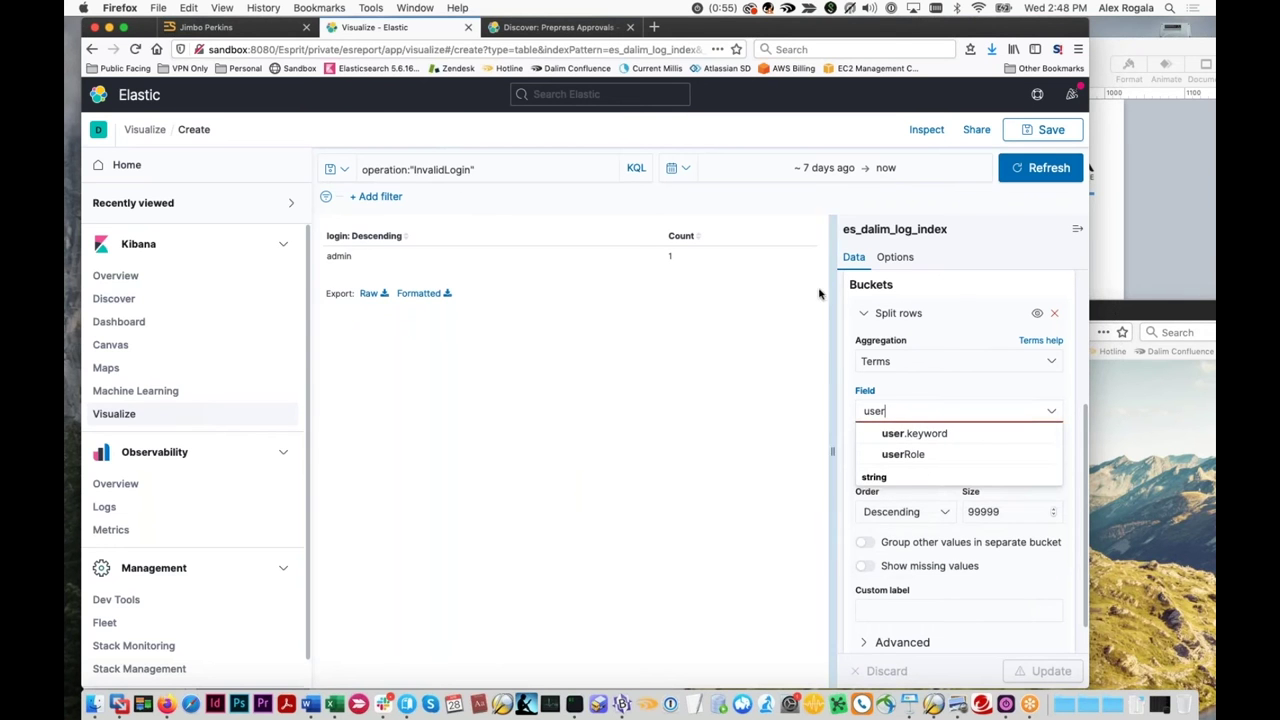
left_click(540, 28)
scroll(637, 481, "down", 2)
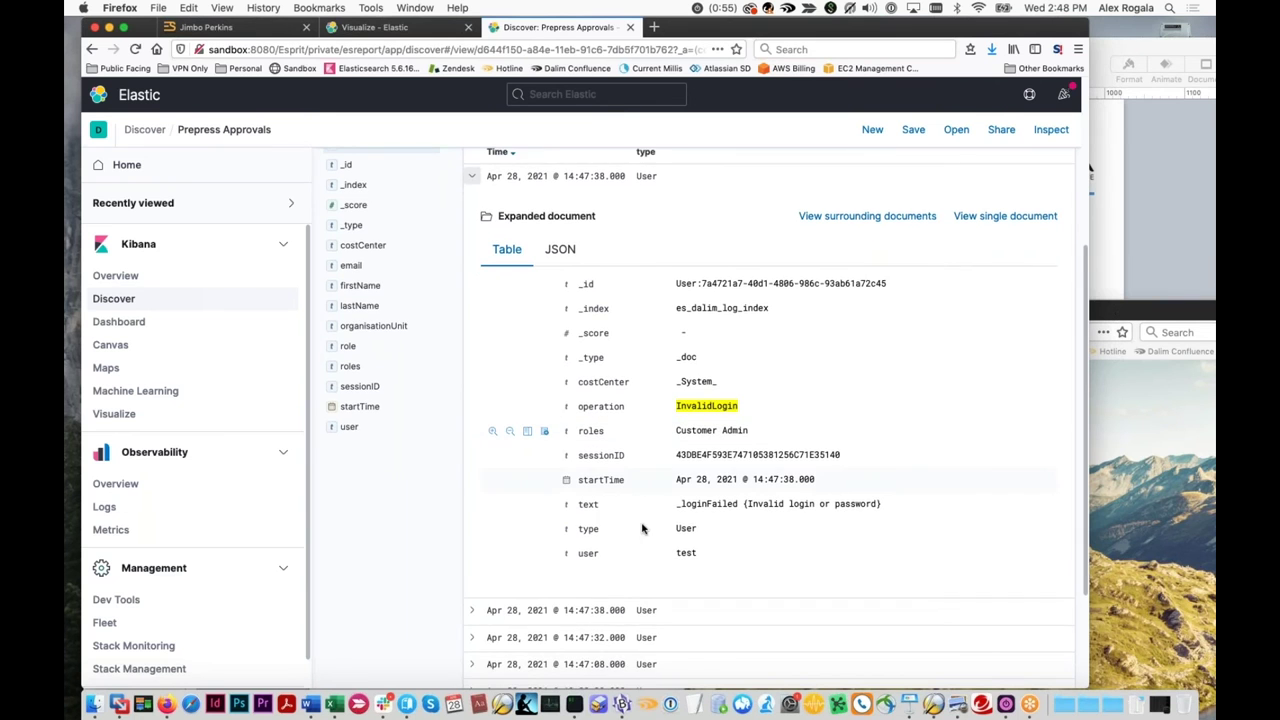
scroll(667, 543, "down", 2)
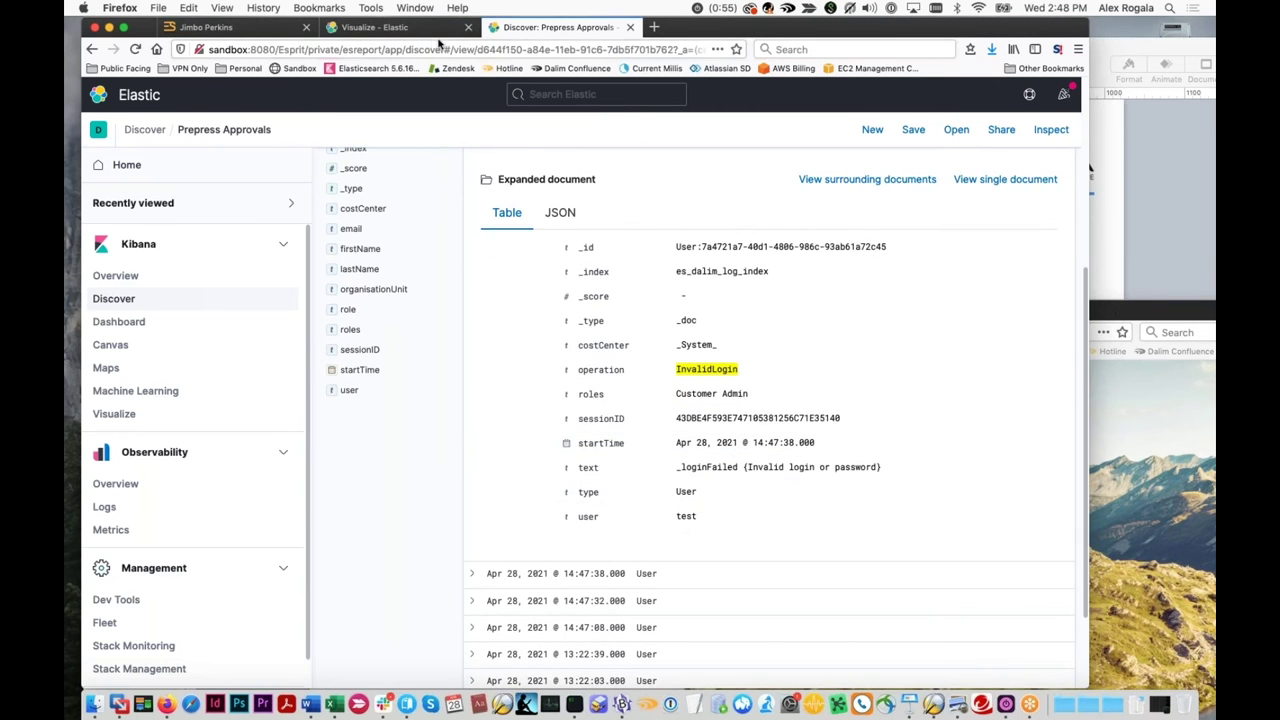
left_click(375, 27)
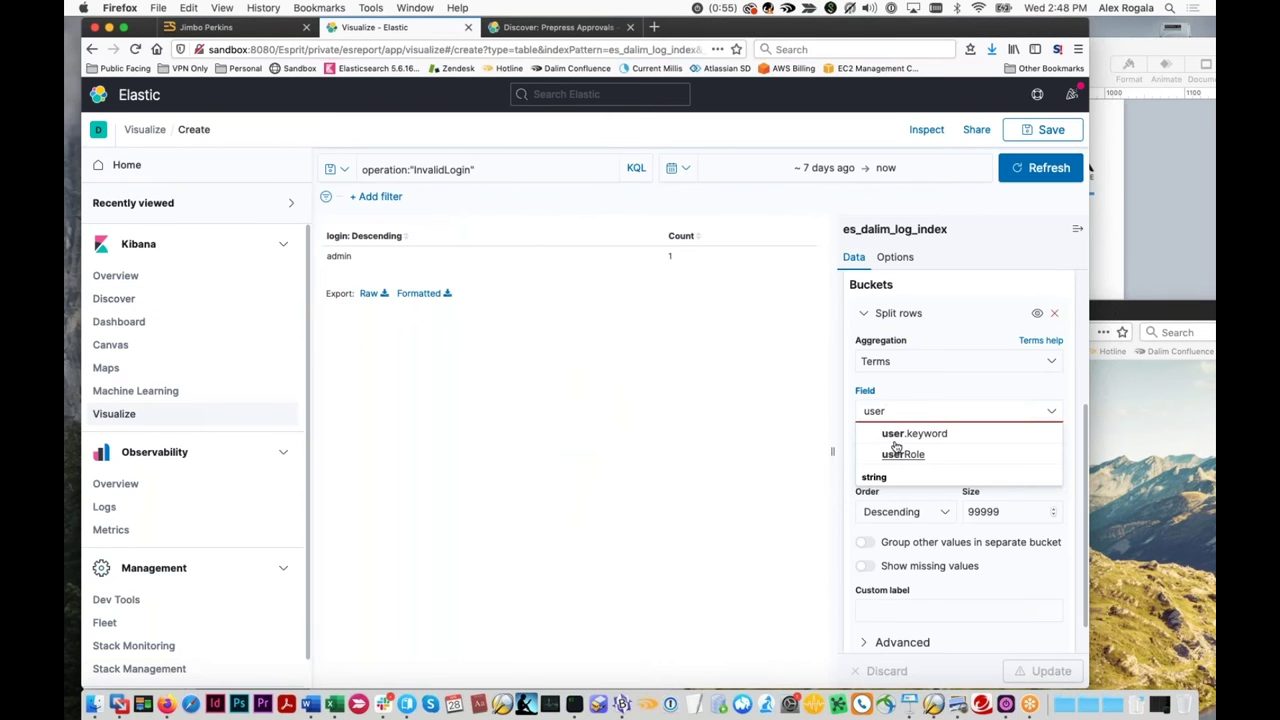
left_click(895, 436)
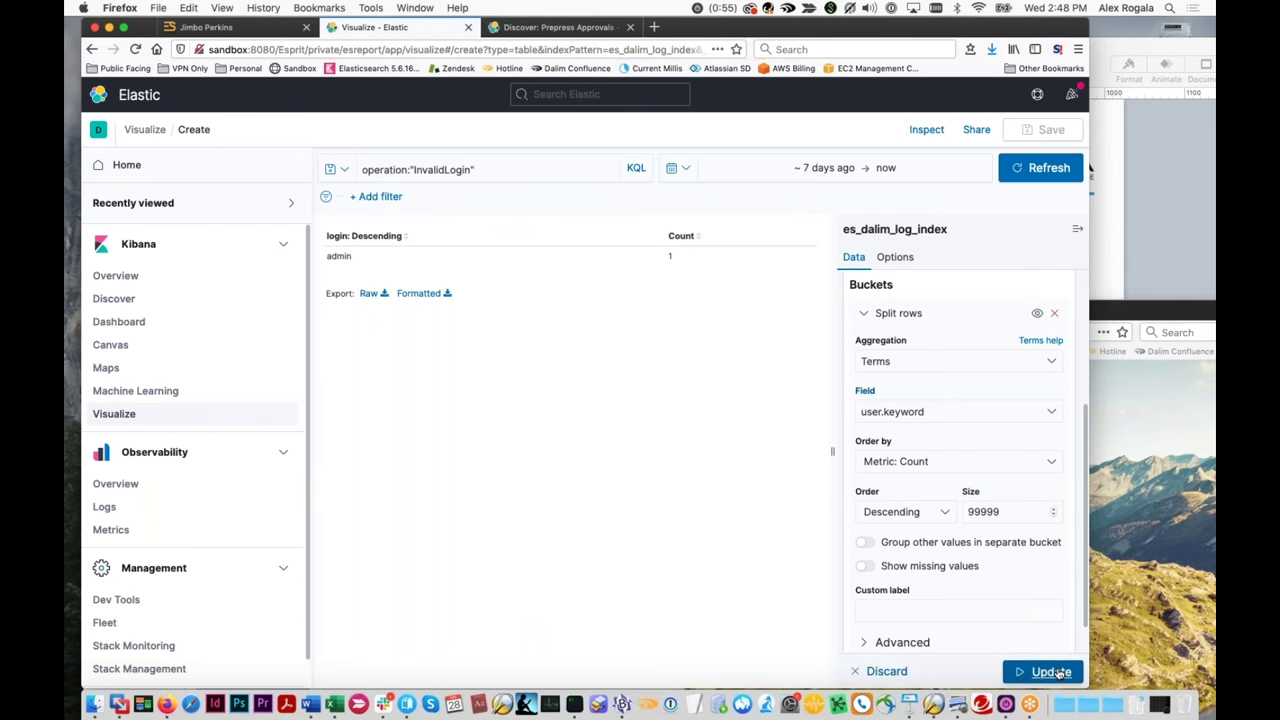
left_click(1051, 671)
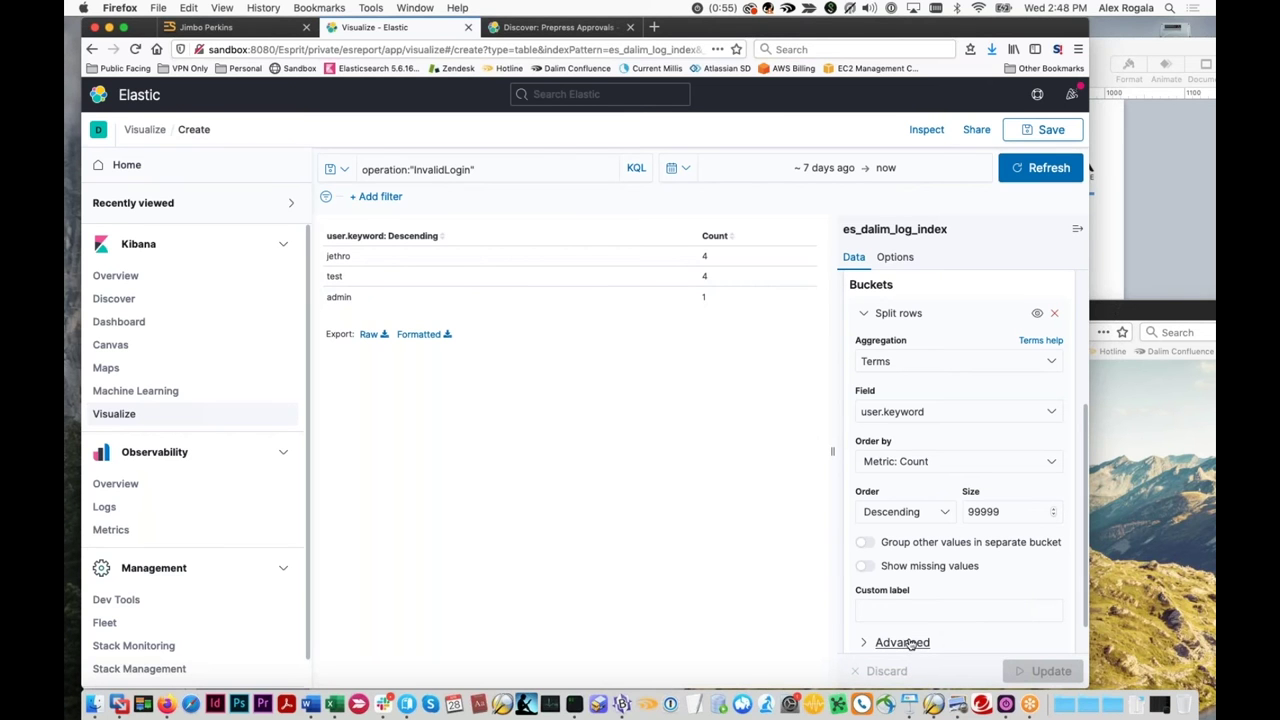
Add a second Split rows sub-aggregation as a startTime Date Histogram and apply it
scroll(866, 420, "up", 2)
left_click(866, 401)
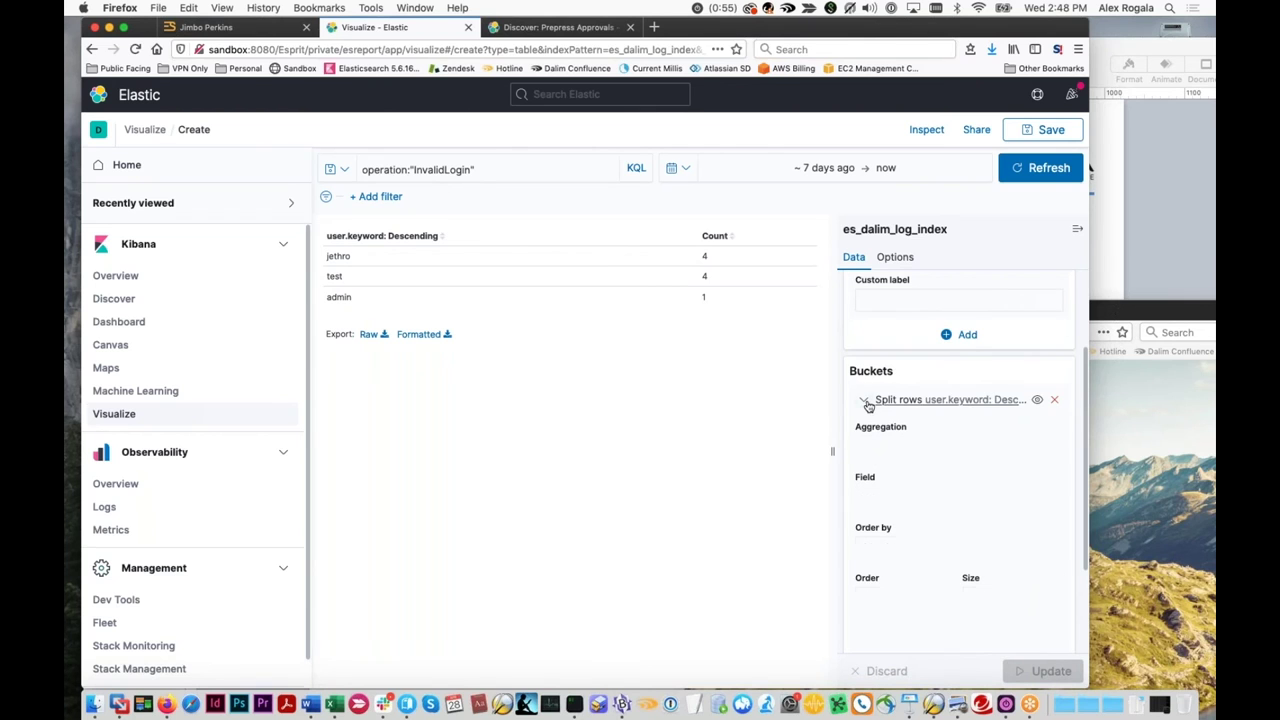
left_click(968, 547)
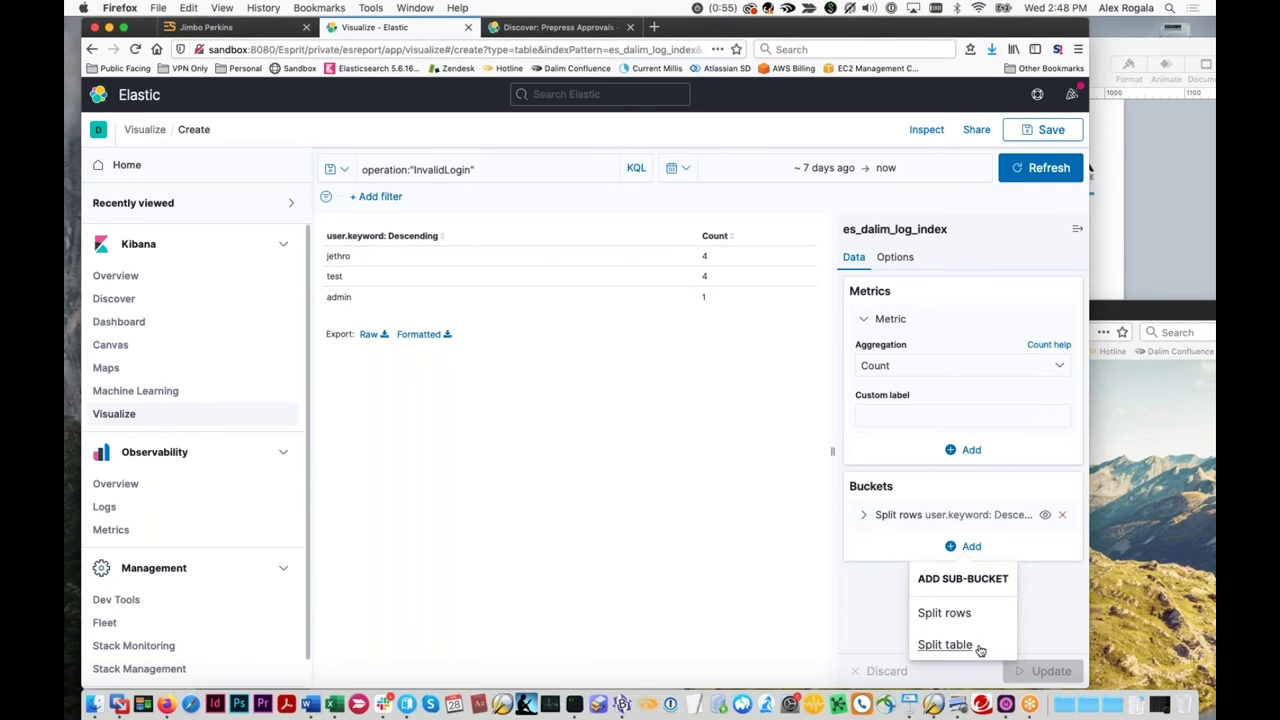
left_click(944, 612)
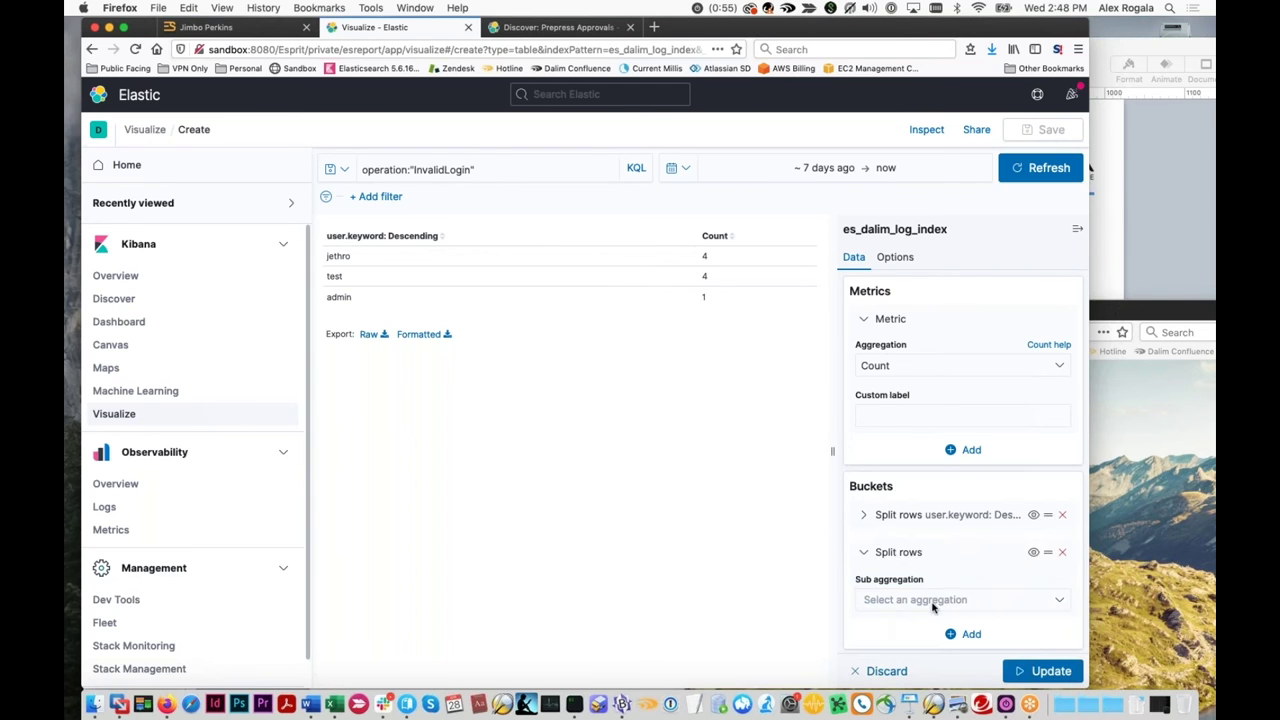
left_click(930, 600)
key("Down")
key("Down")
key("Up")
key("Up")
key("Up")
key("Up")
key("Up")
key("Return")
scroll(934, 585, "down", 3)
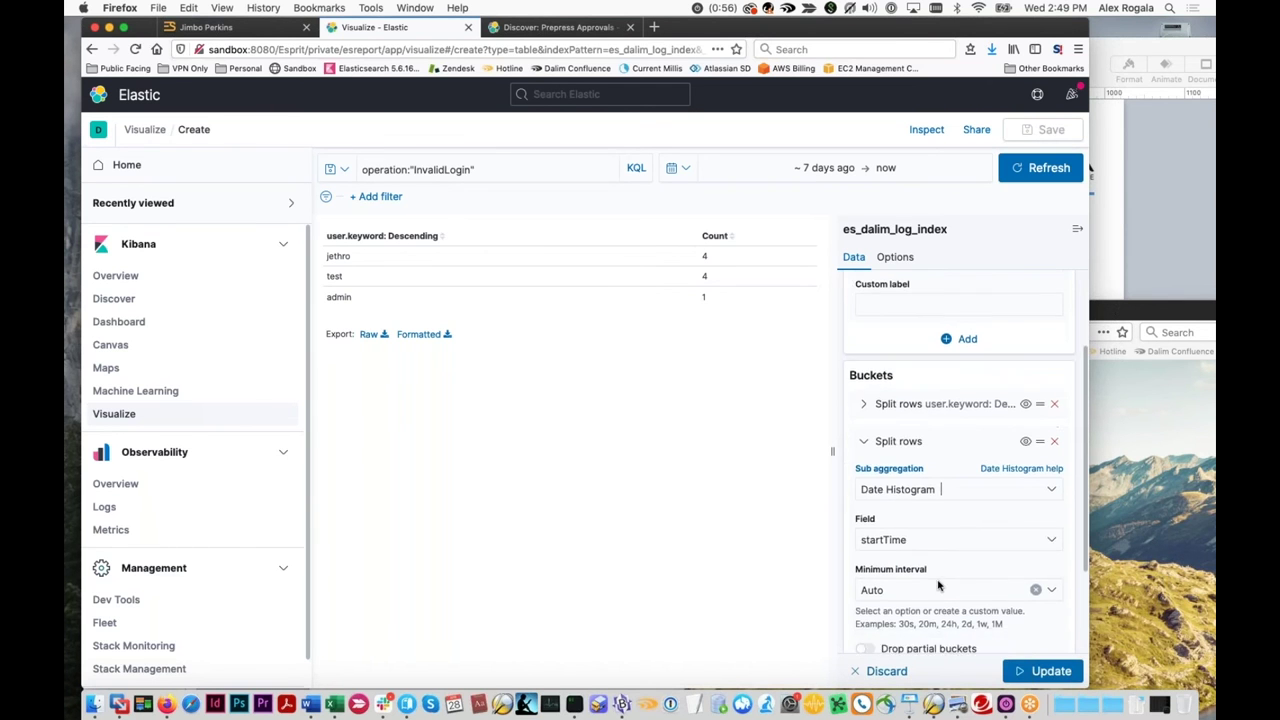
left_click(1045, 672)
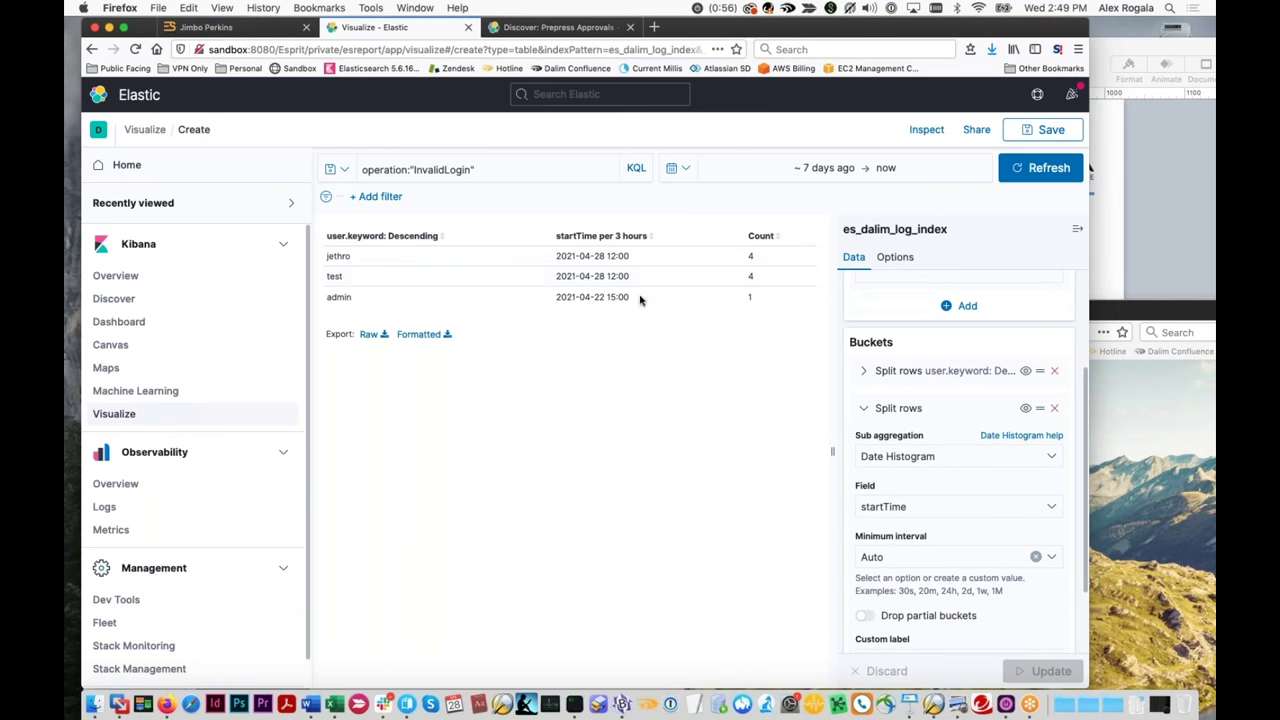
Submit another failed login attempt with a username and password on the login page
left_click(1203, 490)
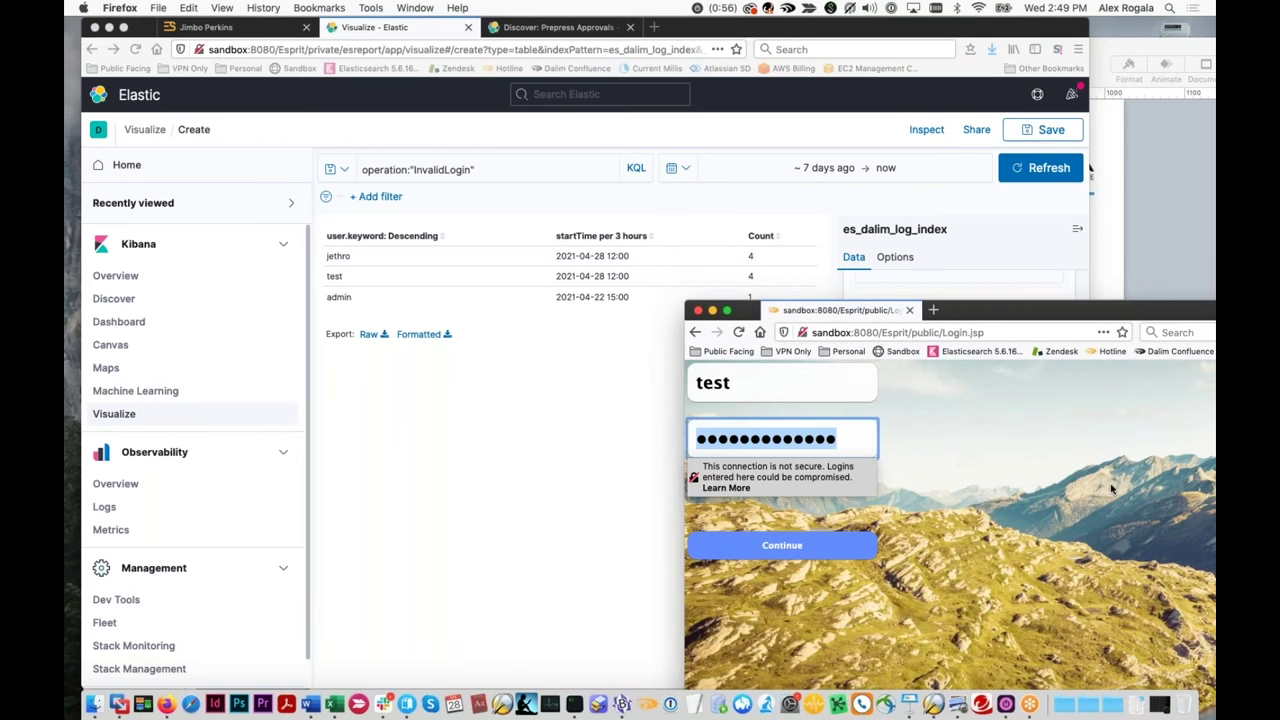
key("shift+Tab")
type("jethro")
key("Tab")
type("••••••••••")
left_click(815, 555)
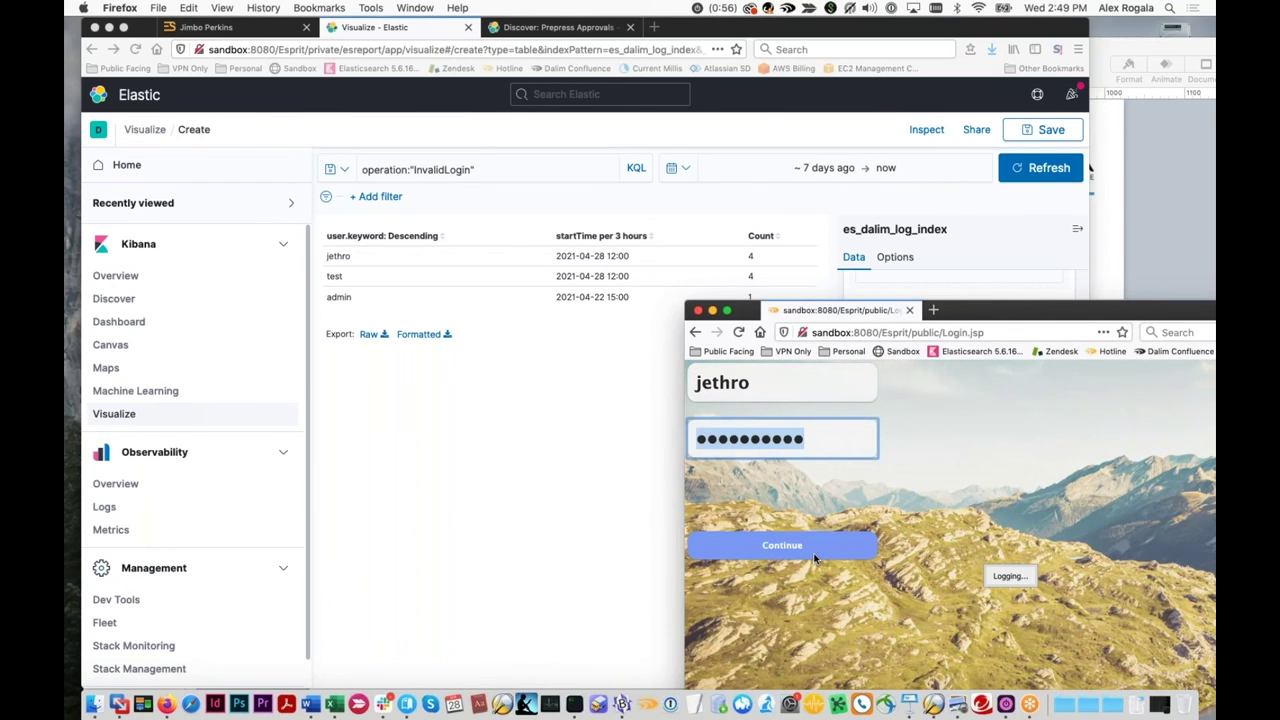
Refresh the table's counts and save the visualization titled 'bad logins'
left_click(530, 458)
left_click(1040, 167)
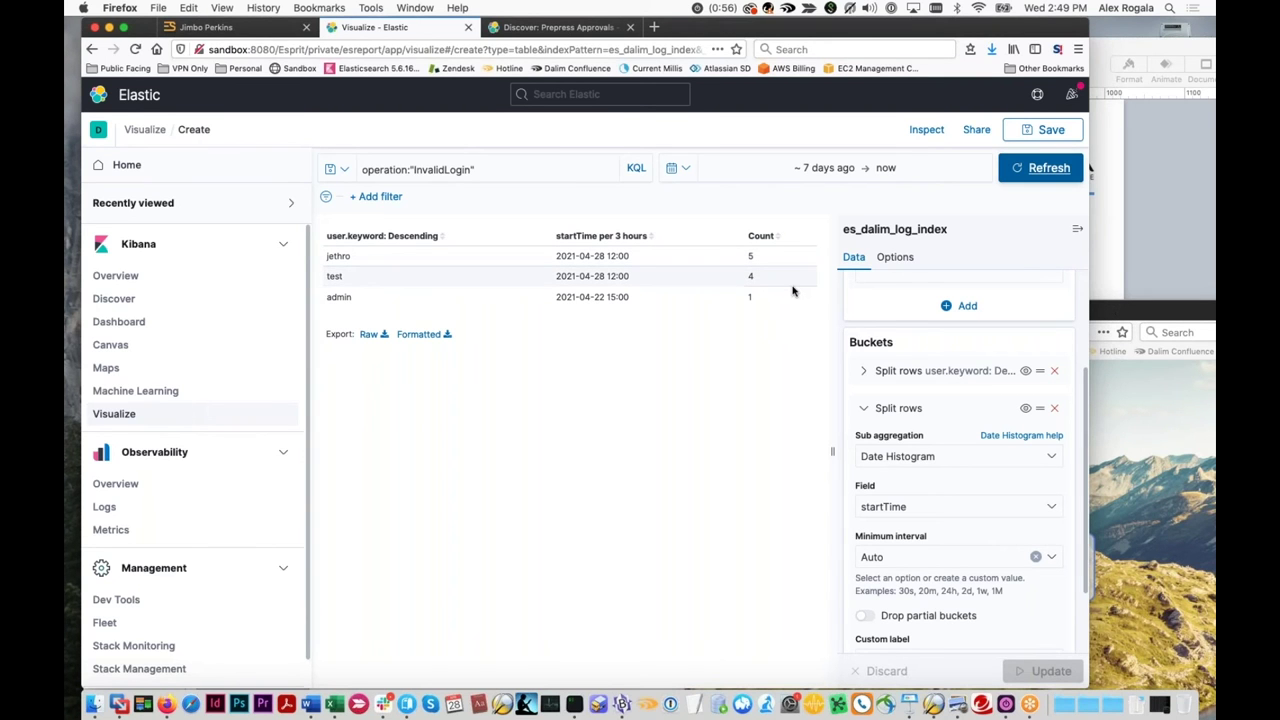
left_click(1043, 130)
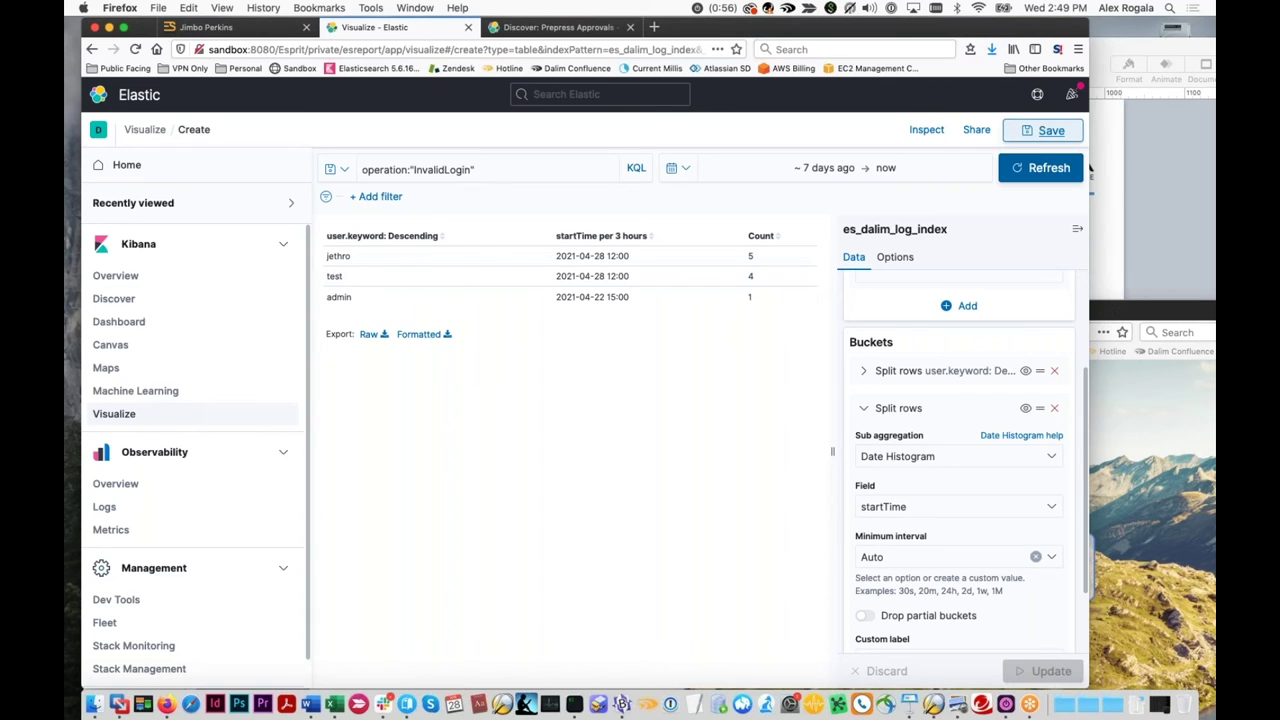
left_click(1038, 136)
type("bad logins")
left_click(680, 489)
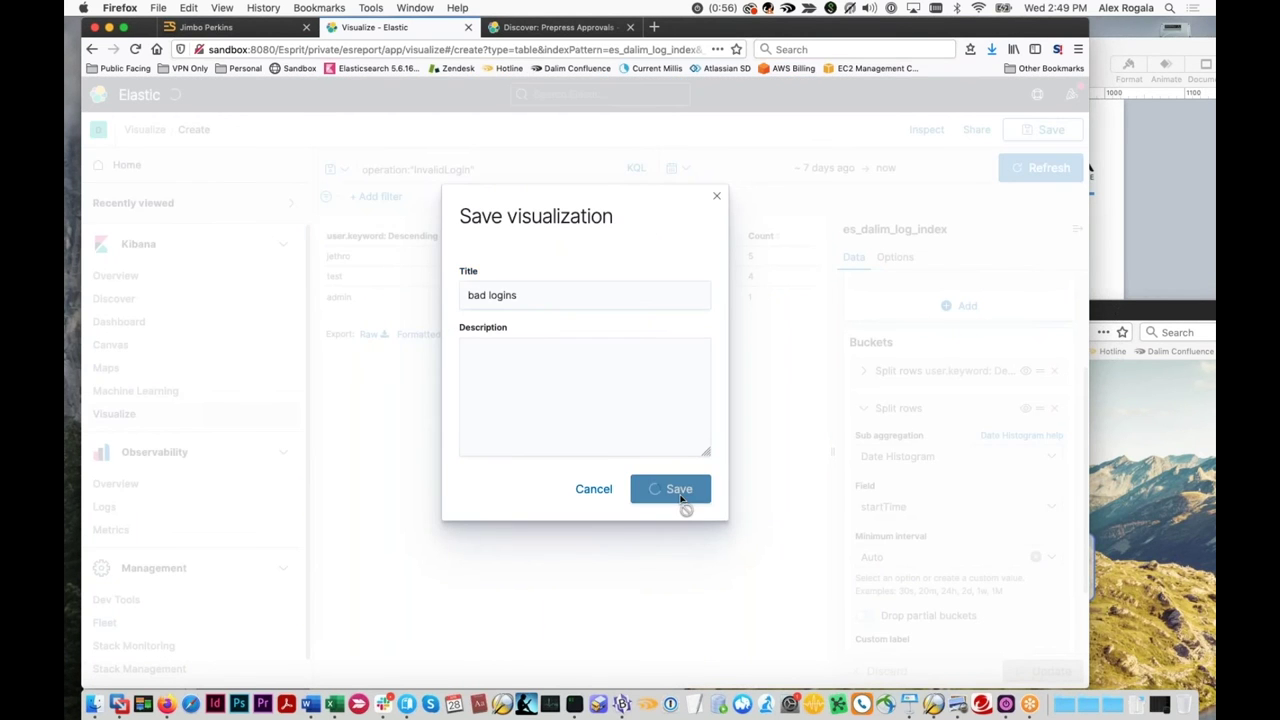
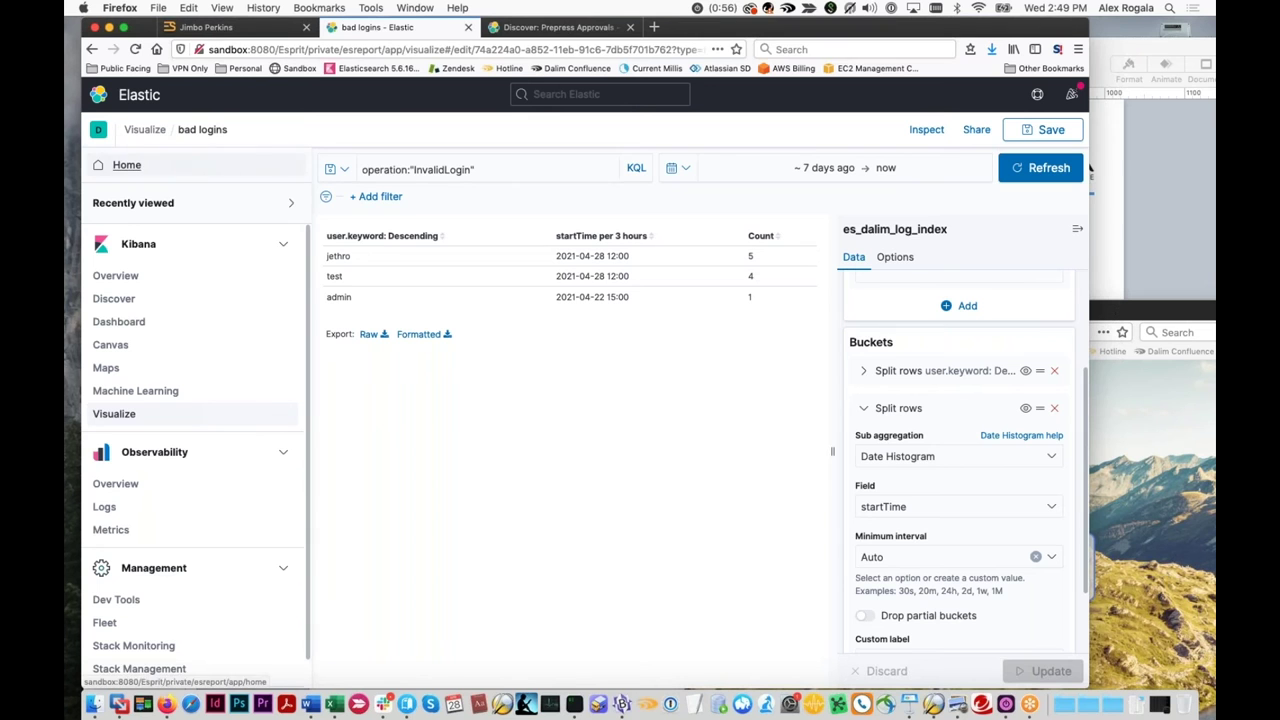
Open the Prepress Approvals search in Discover, check its index patterns, then go to Dalim ES
left_click(122, 282)
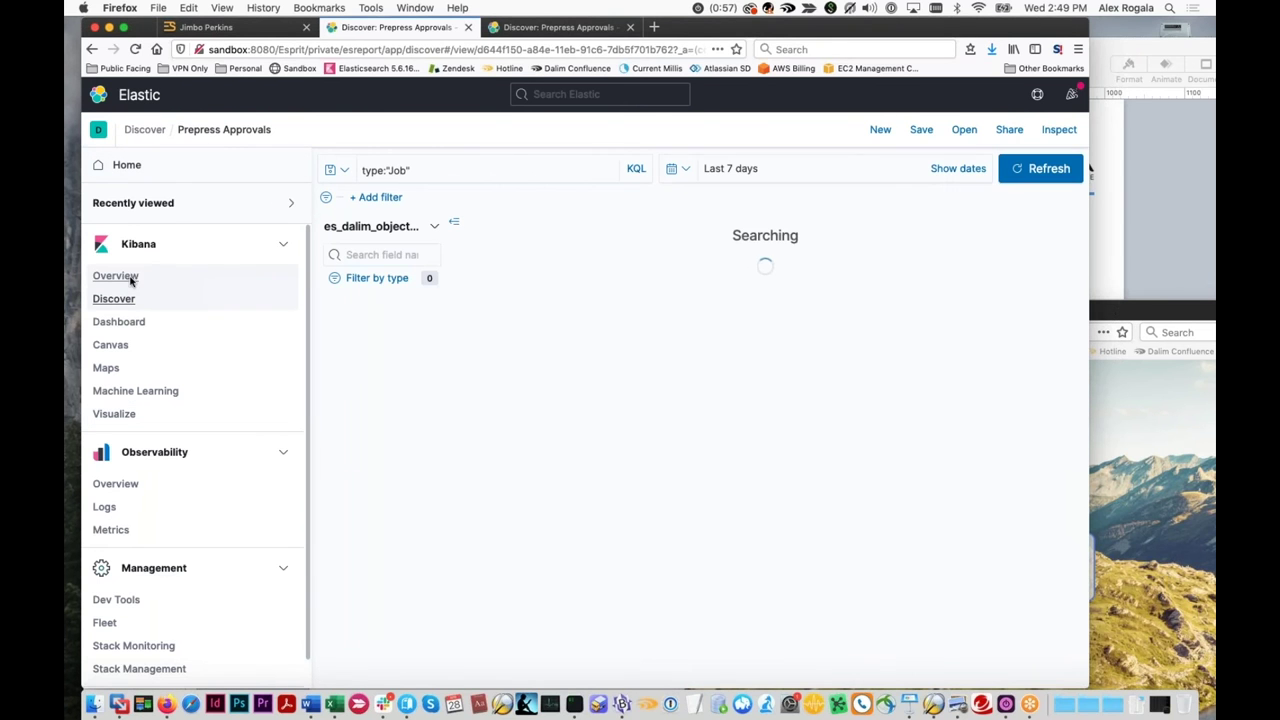
left_click(371, 226)
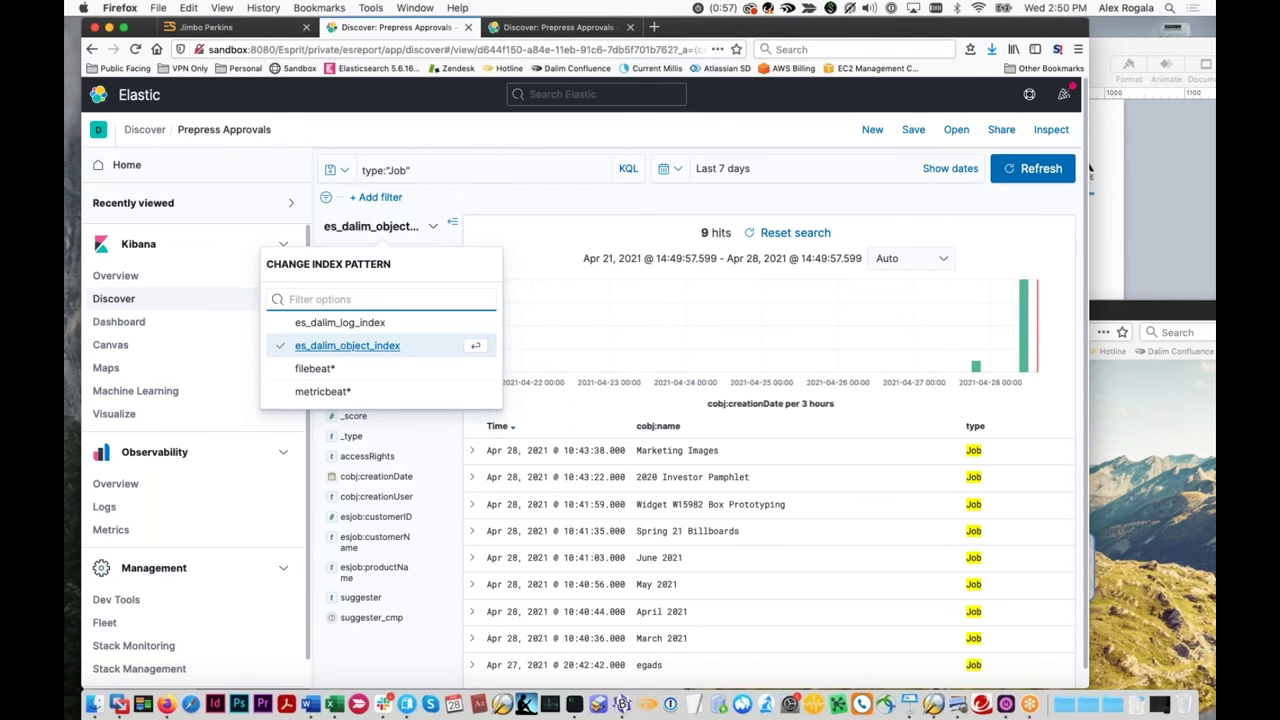
left_click(270, 27)
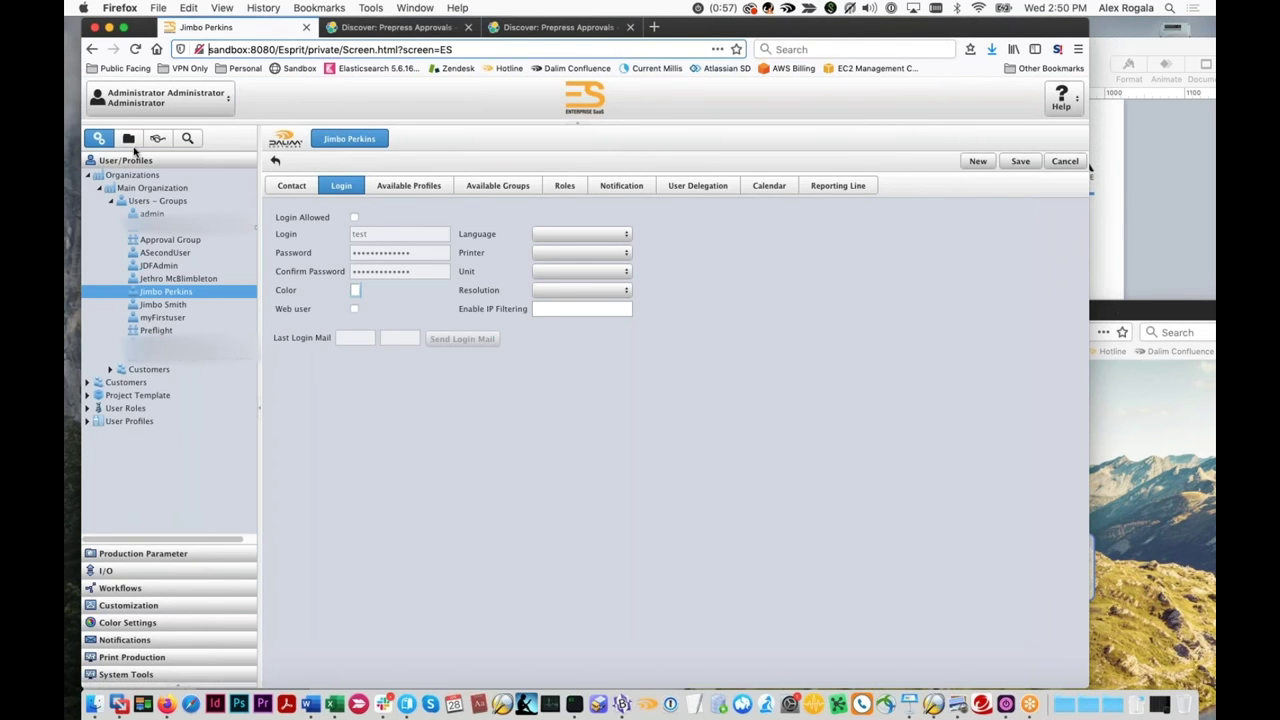
Discard the unsaved profile changes and open helloWebinar.pdf's workflow diagram
left_click(130, 141)
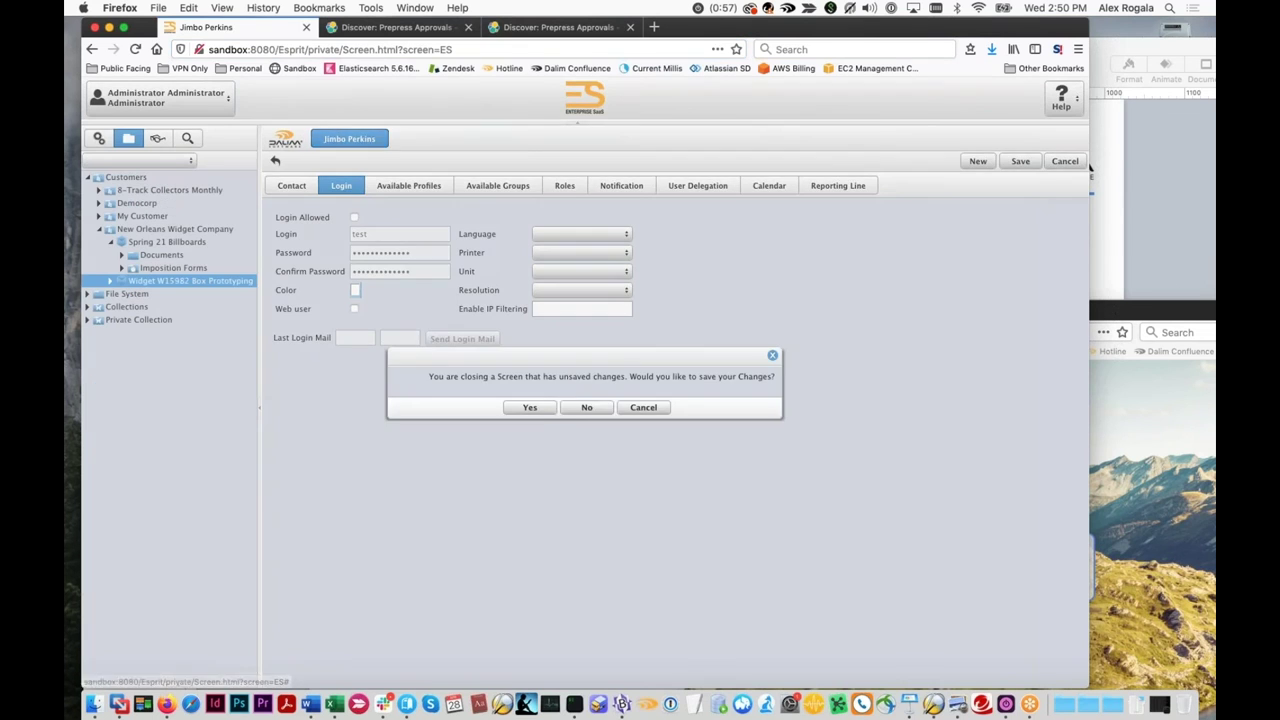
left_click(585, 412)
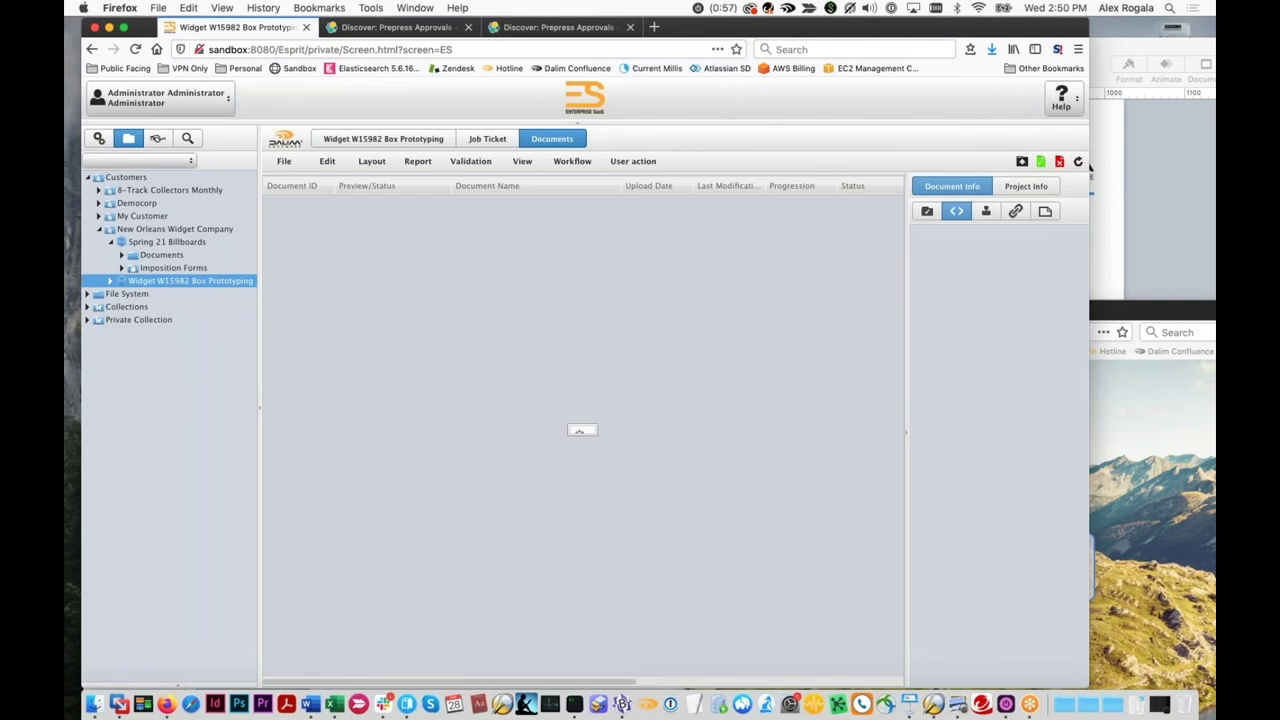
left_click(466, 274)
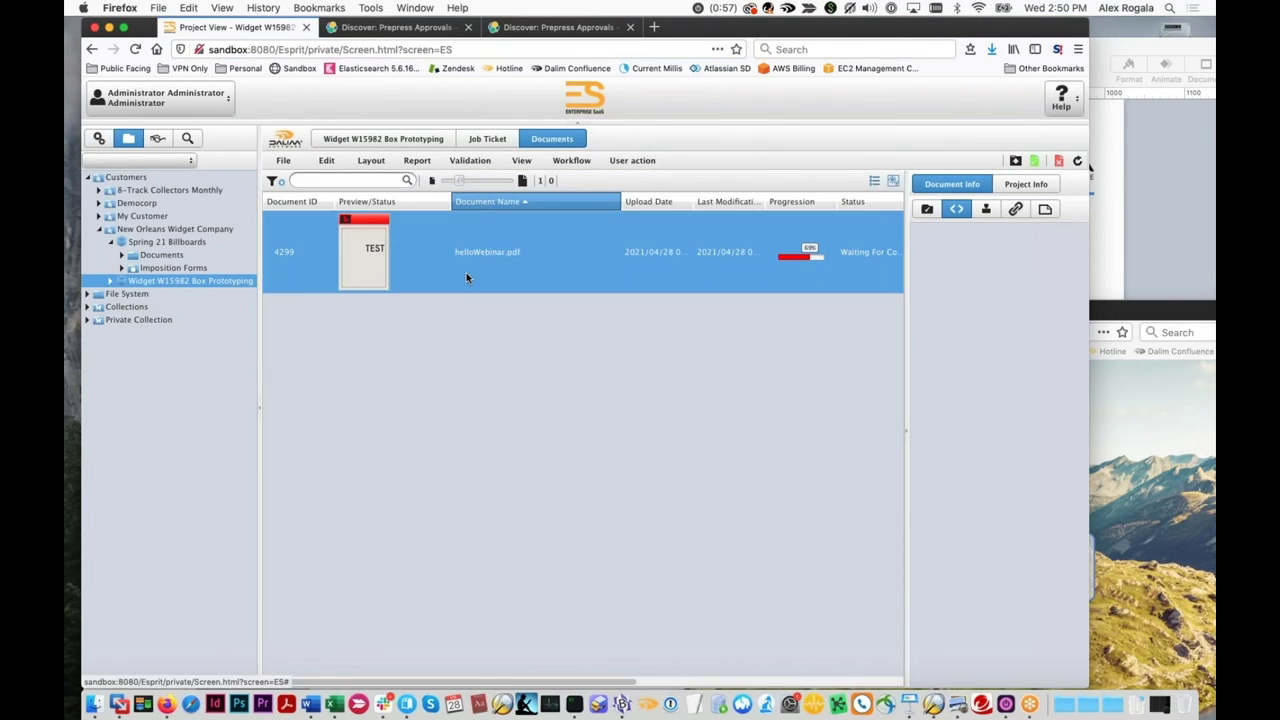
double_click(461, 274)
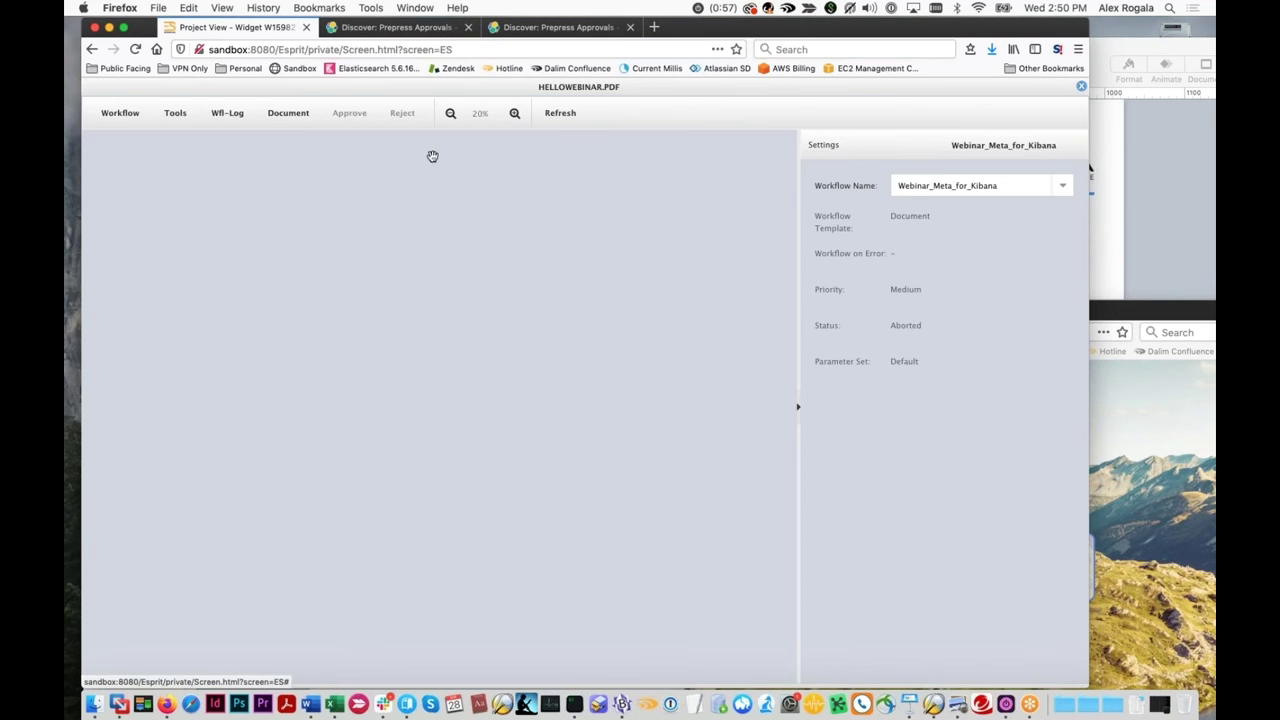
left_click(558, 118)
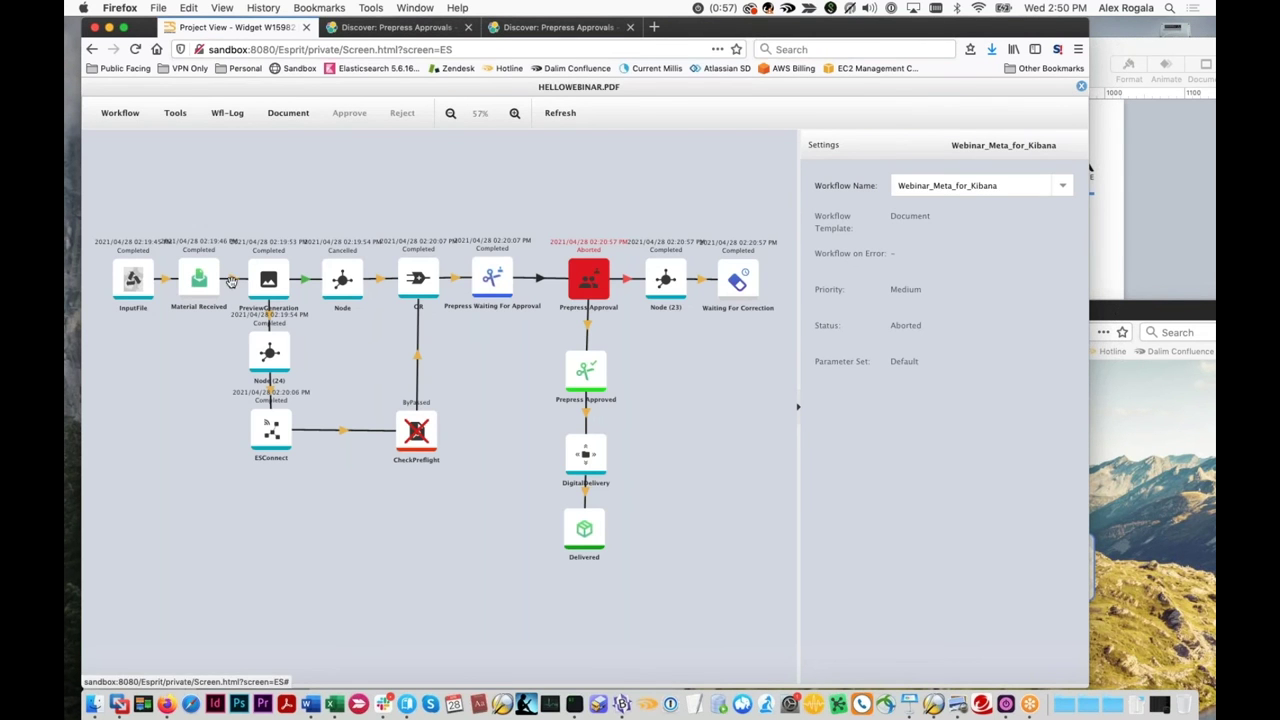
Inspect the InputFile to Material Received link script that sets the Material Recieved status
left_click(164, 278)
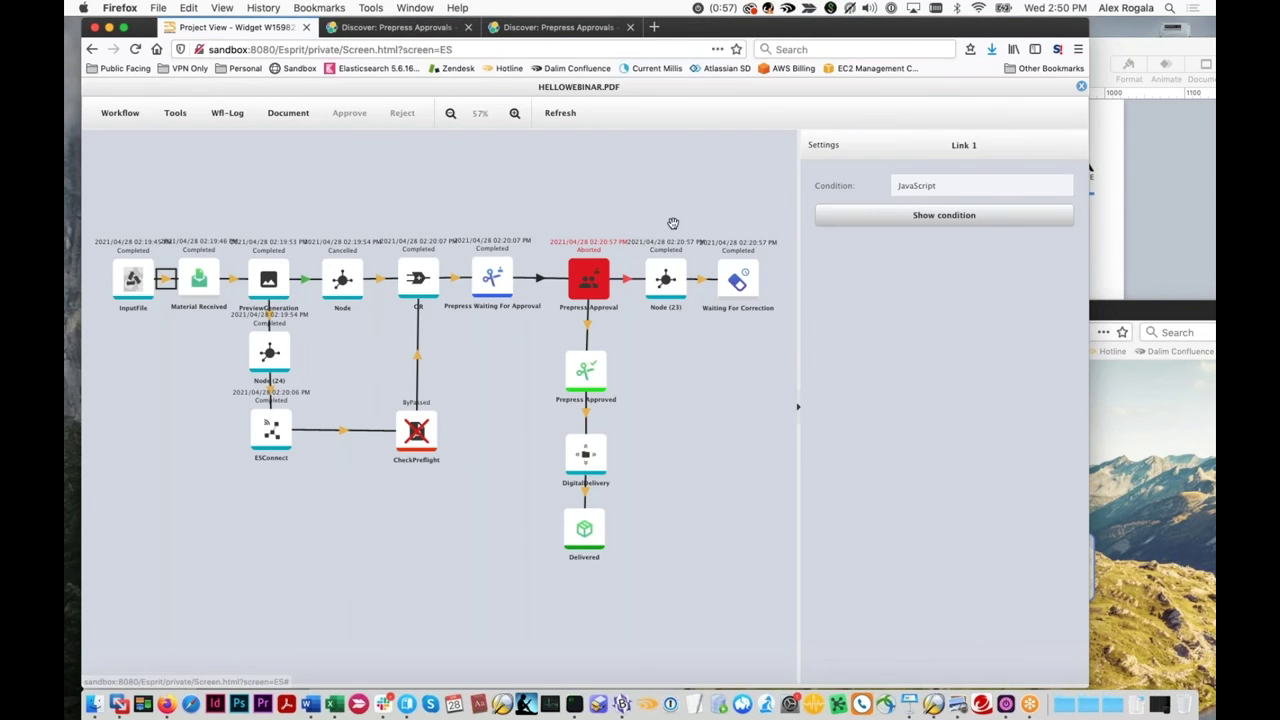
left_click(862, 218)
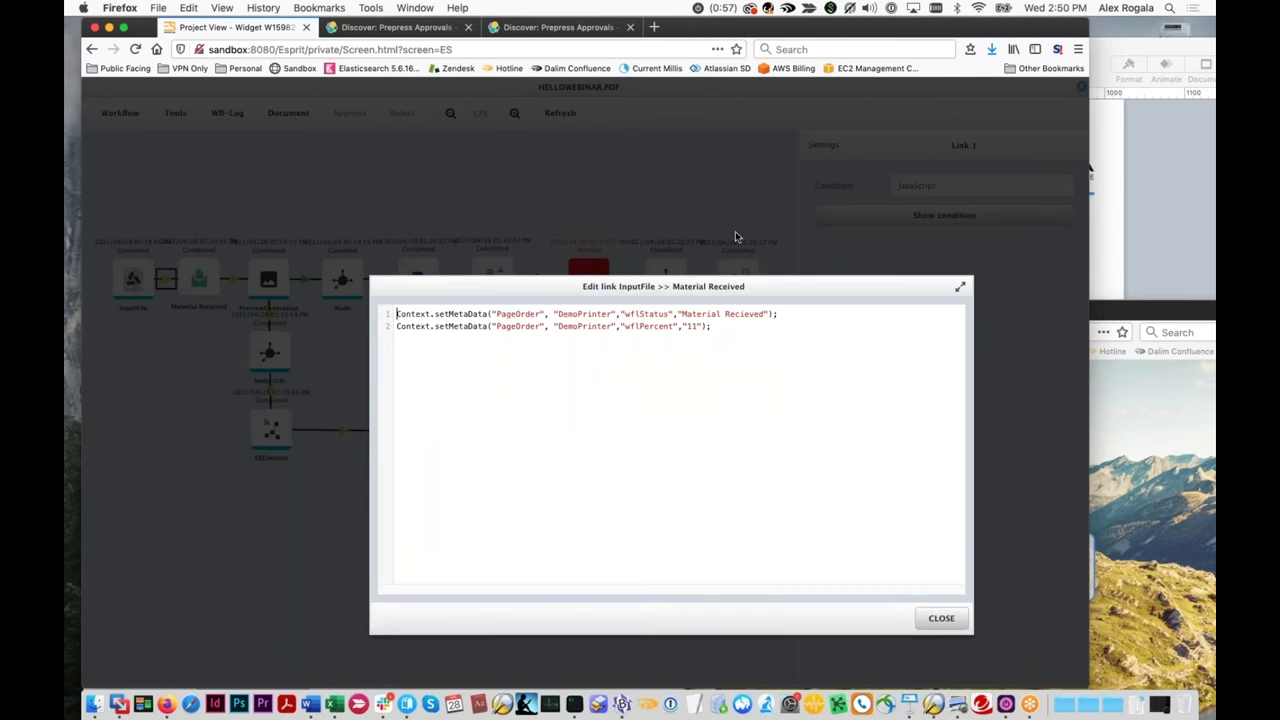
left_click_drag(510, 276, 306, 474)
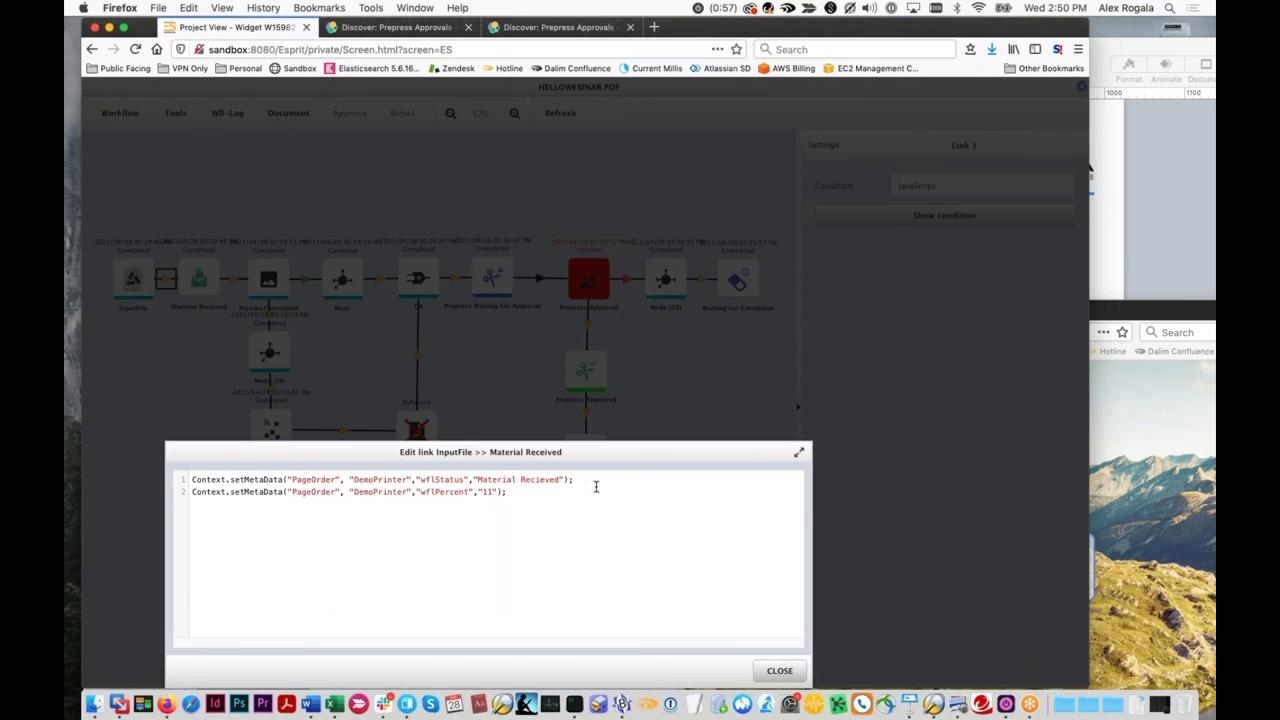
left_click_drag(567, 480, 193, 480)
right_click(193, 480)
left_click(243, 519)
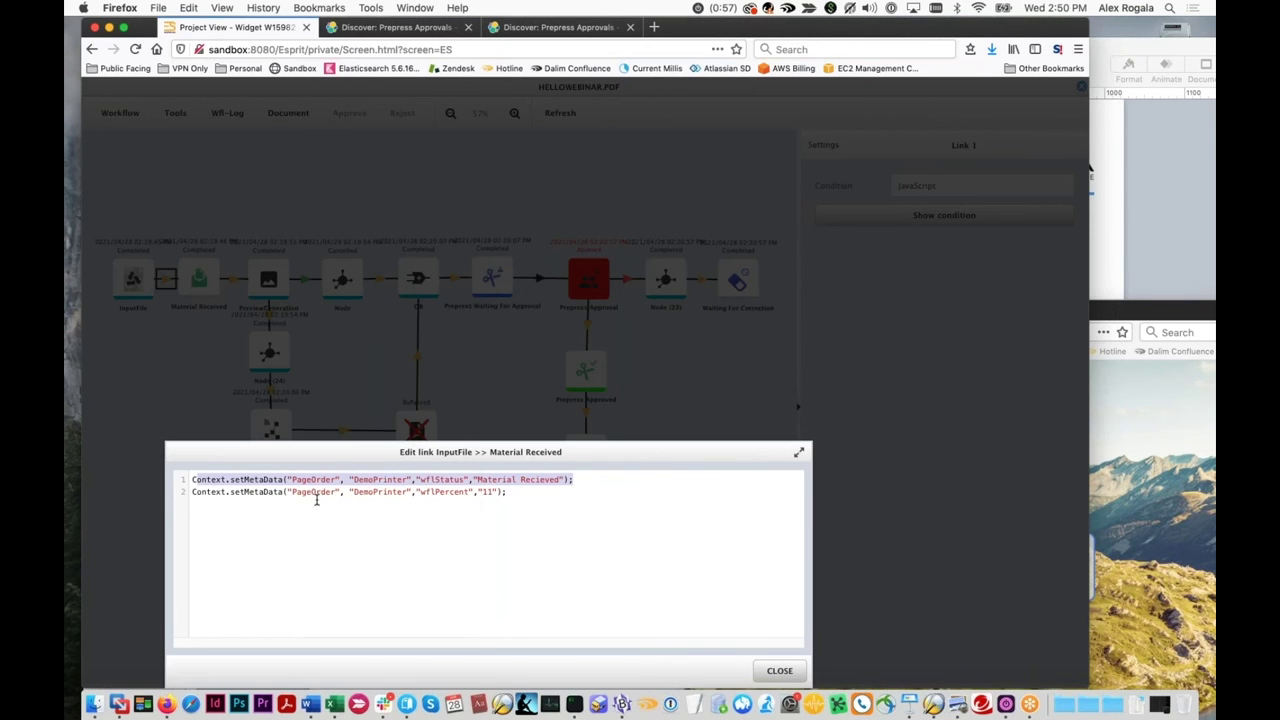
key("Right")
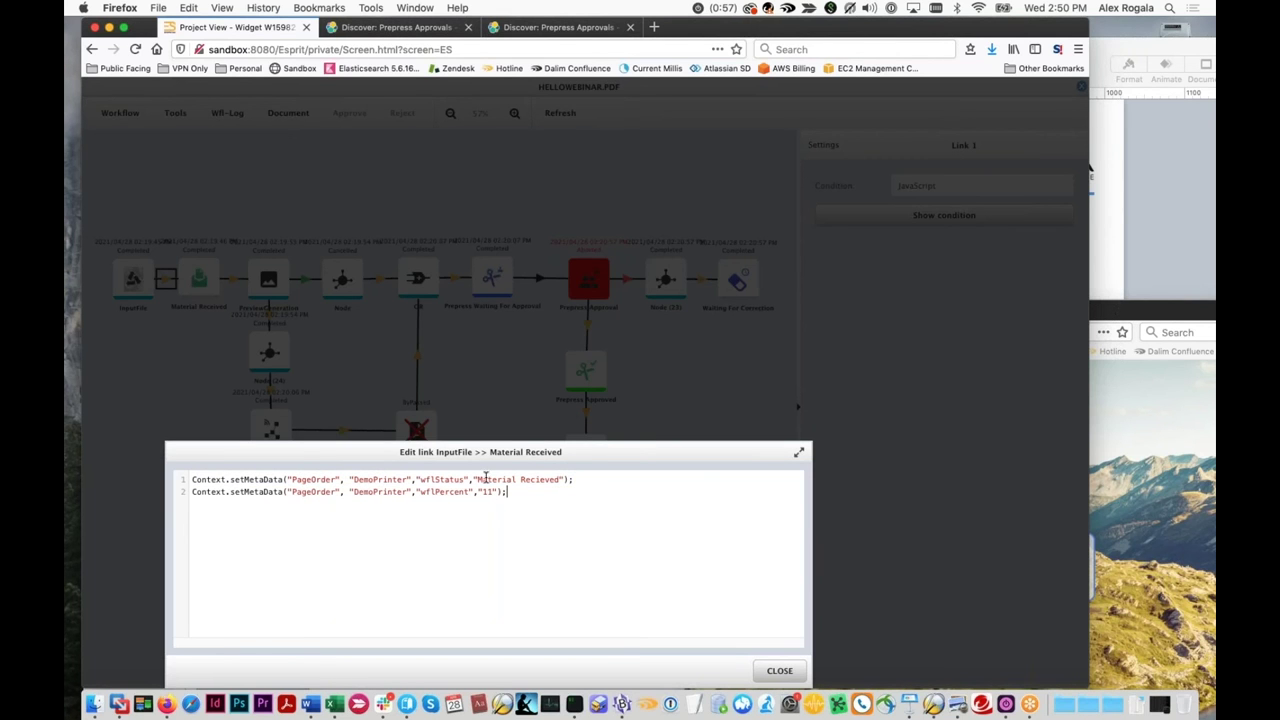
left_click_drag(477, 479, 557, 476)
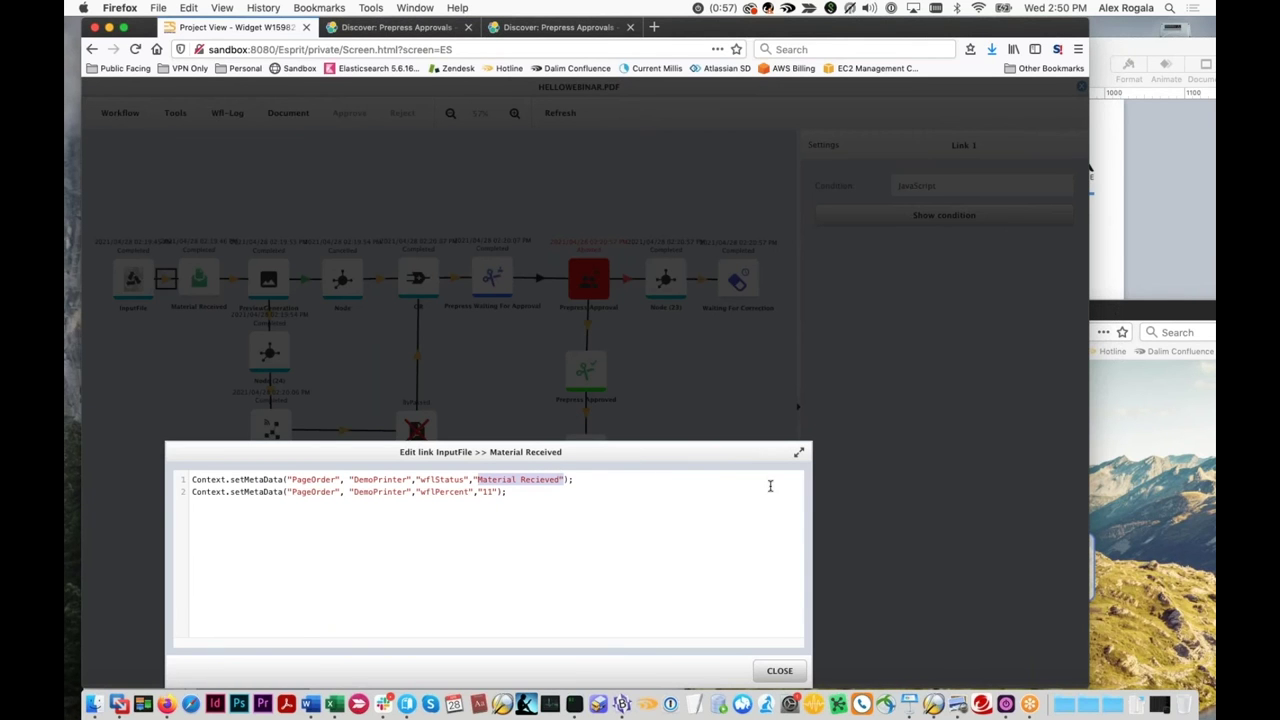
left_click(779, 670)
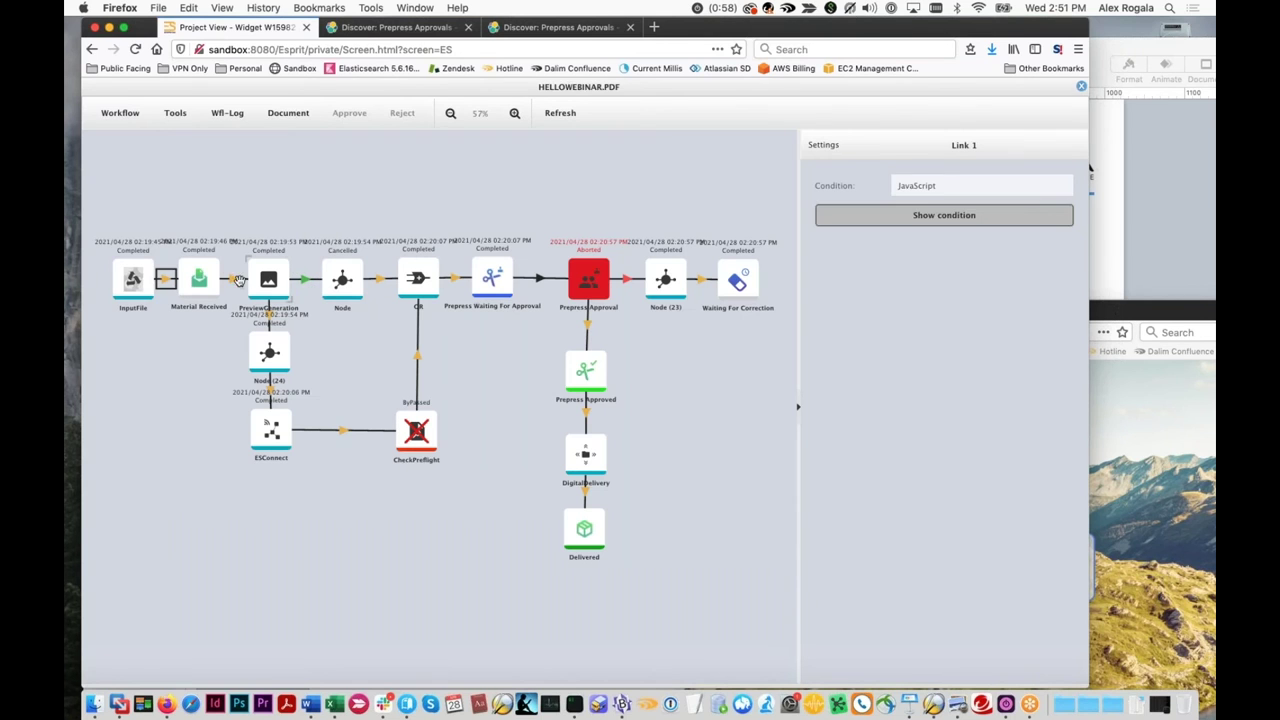
View the script condition on the Prepress Approved to DigitalDelivery link
left_click(234, 279)
left_click(586, 412)
left_click(901, 214)
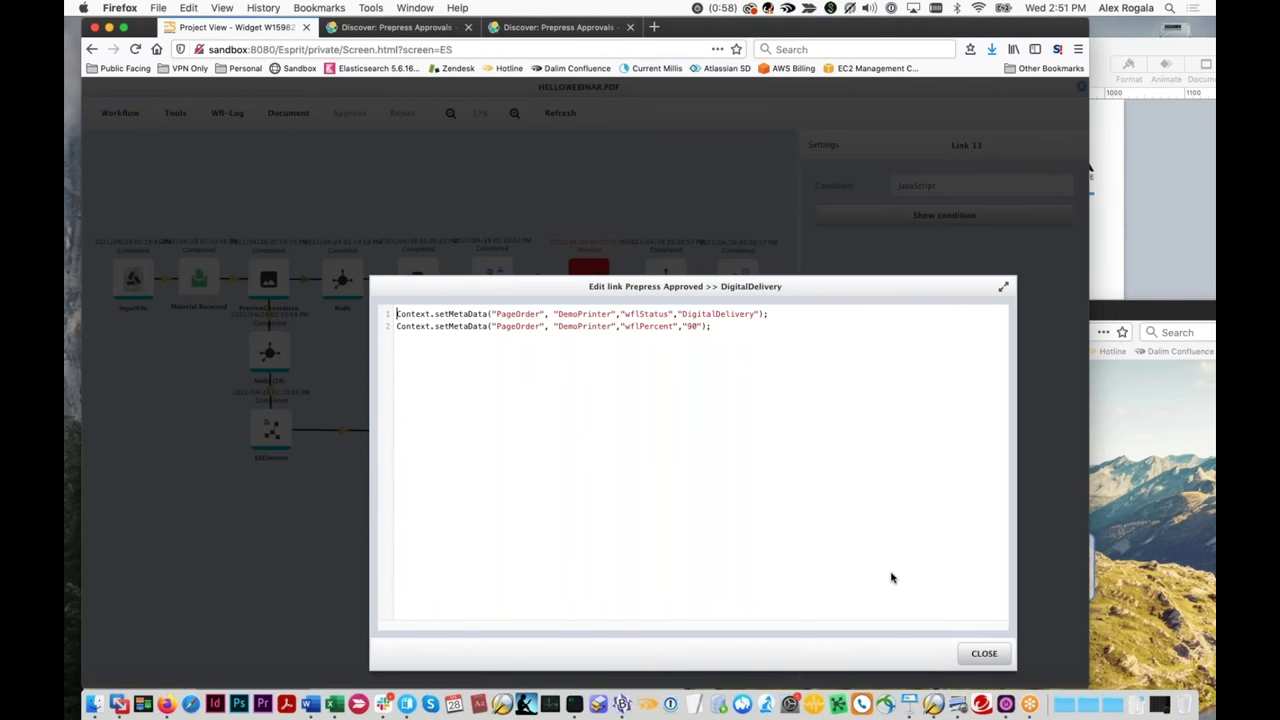
left_click(984, 653)
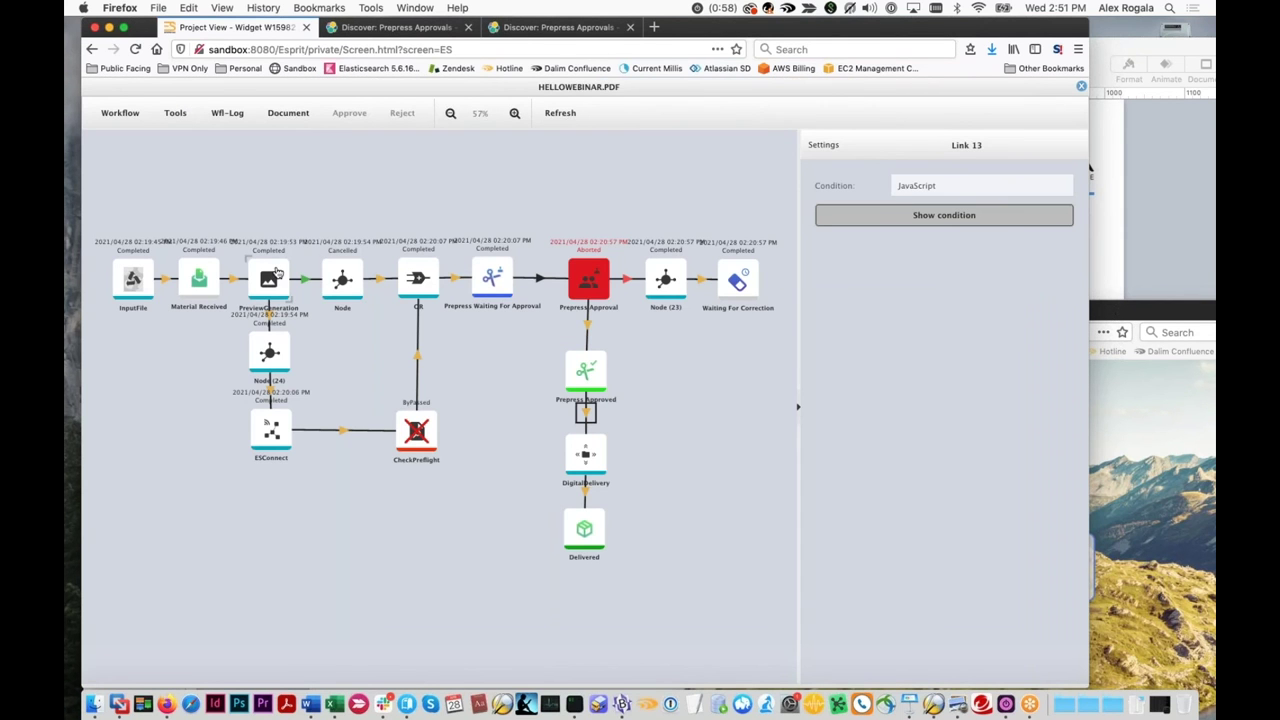
Review the ESConnect to CheckPreflight script's hasPreflightError true/false values
left_click(337, 428)
left_click(886, 226)
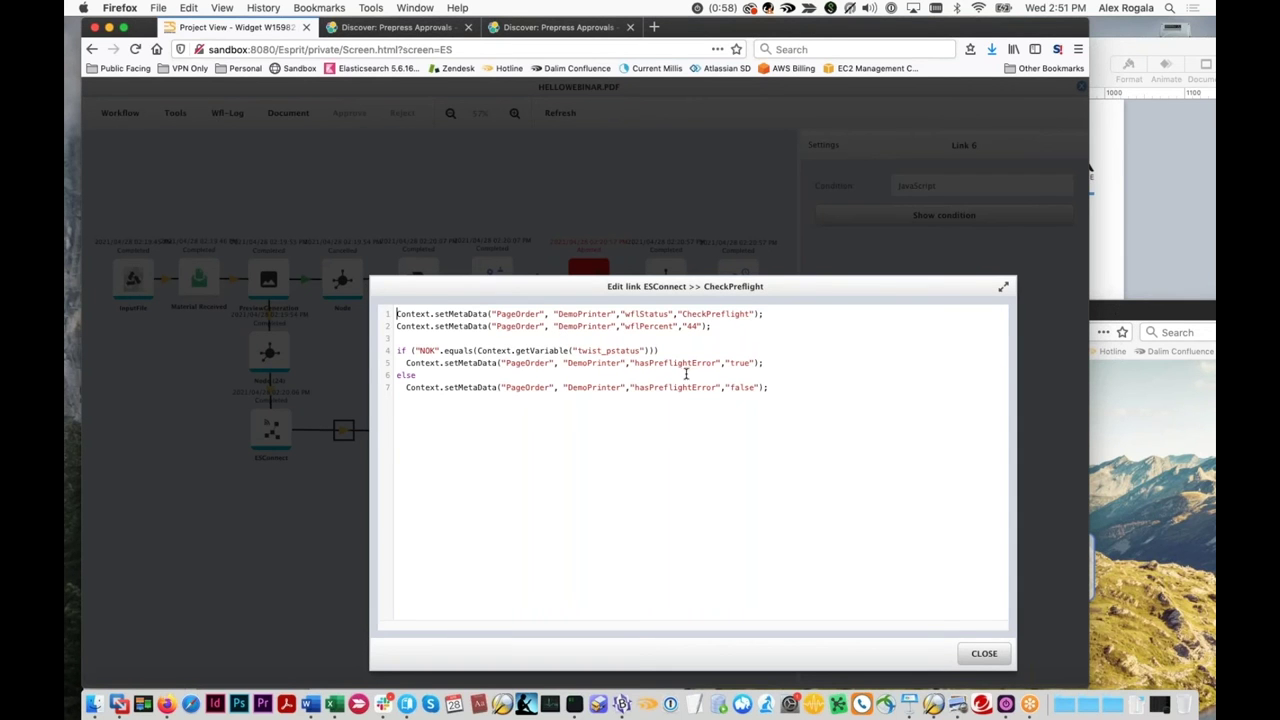
double_click(650, 365)
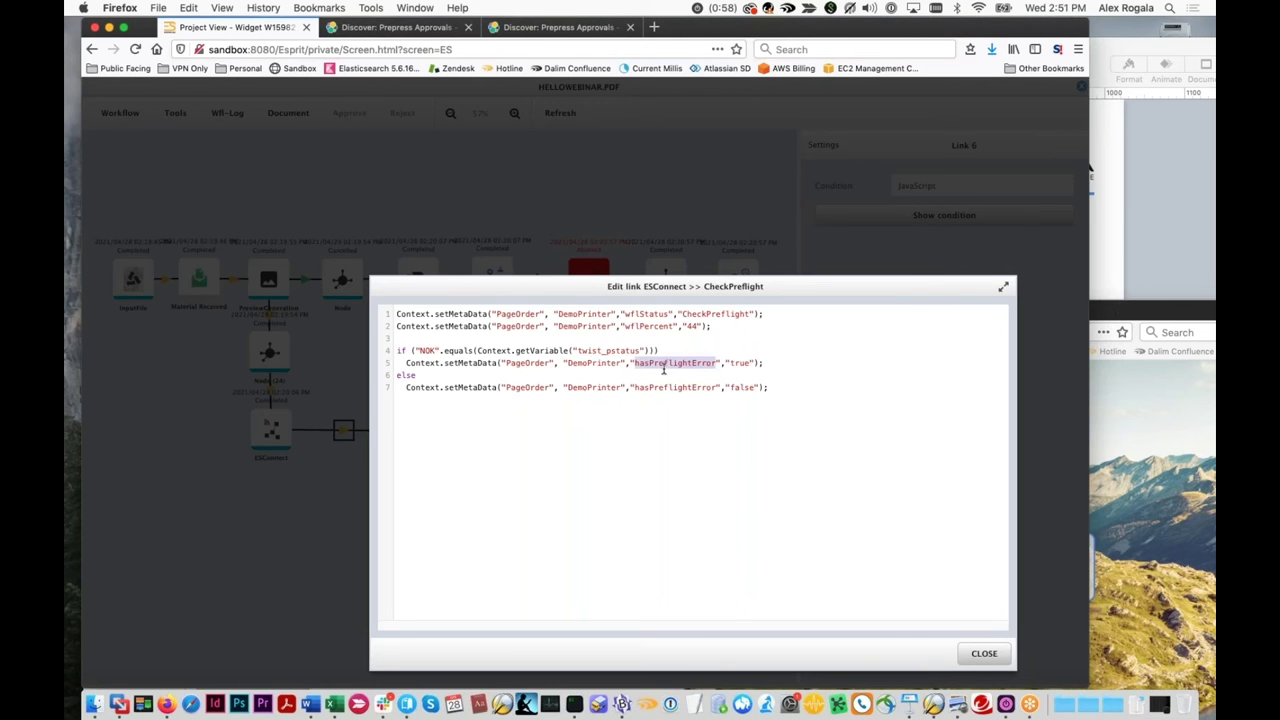
double_click(737, 363)
double_click(741, 387)
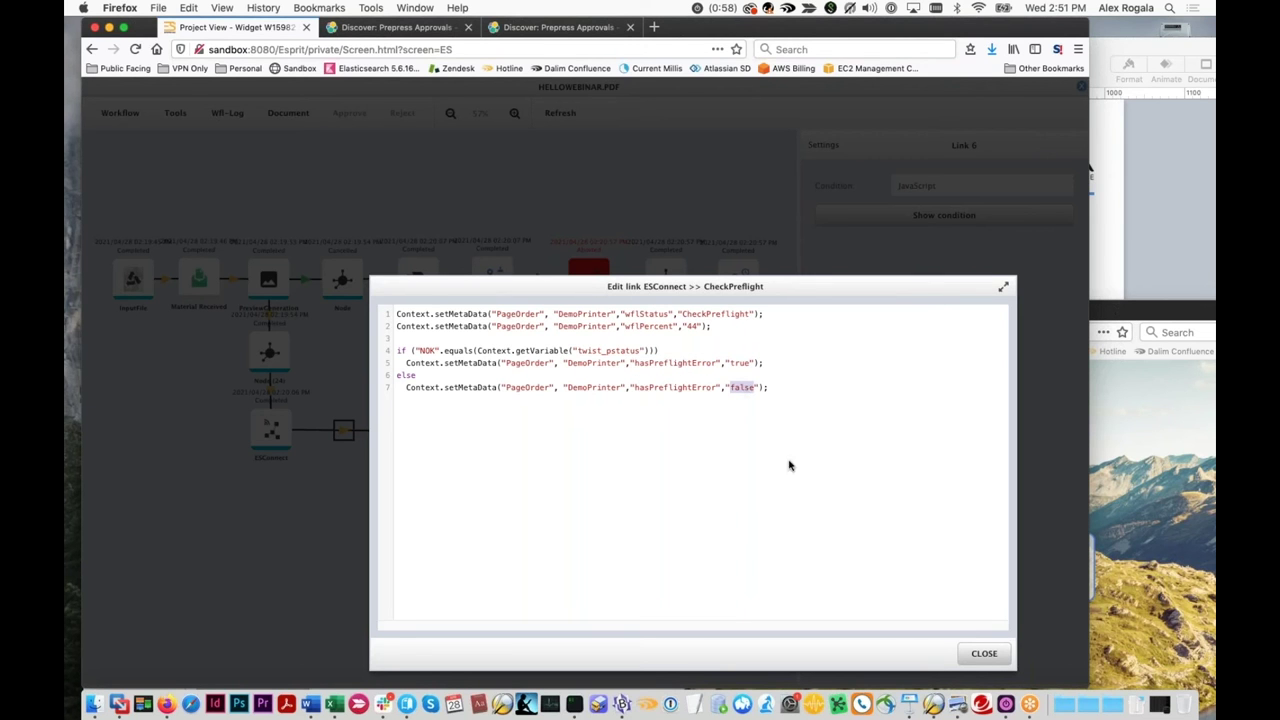
left_click(977, 655)
Check the DigitalDelivery to Delivered script's isDelivered true value, then leave for the user page
double_click(586, 488)
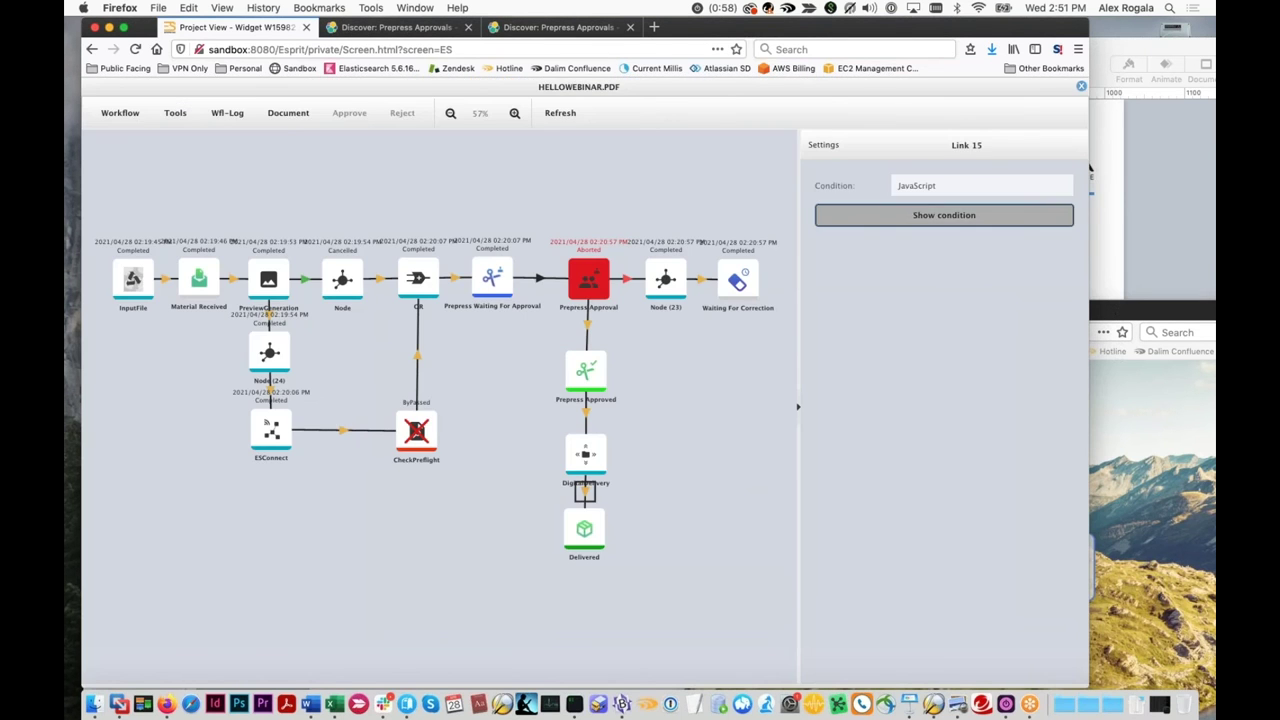
double_click(655, 338)
double_click(703, 338)
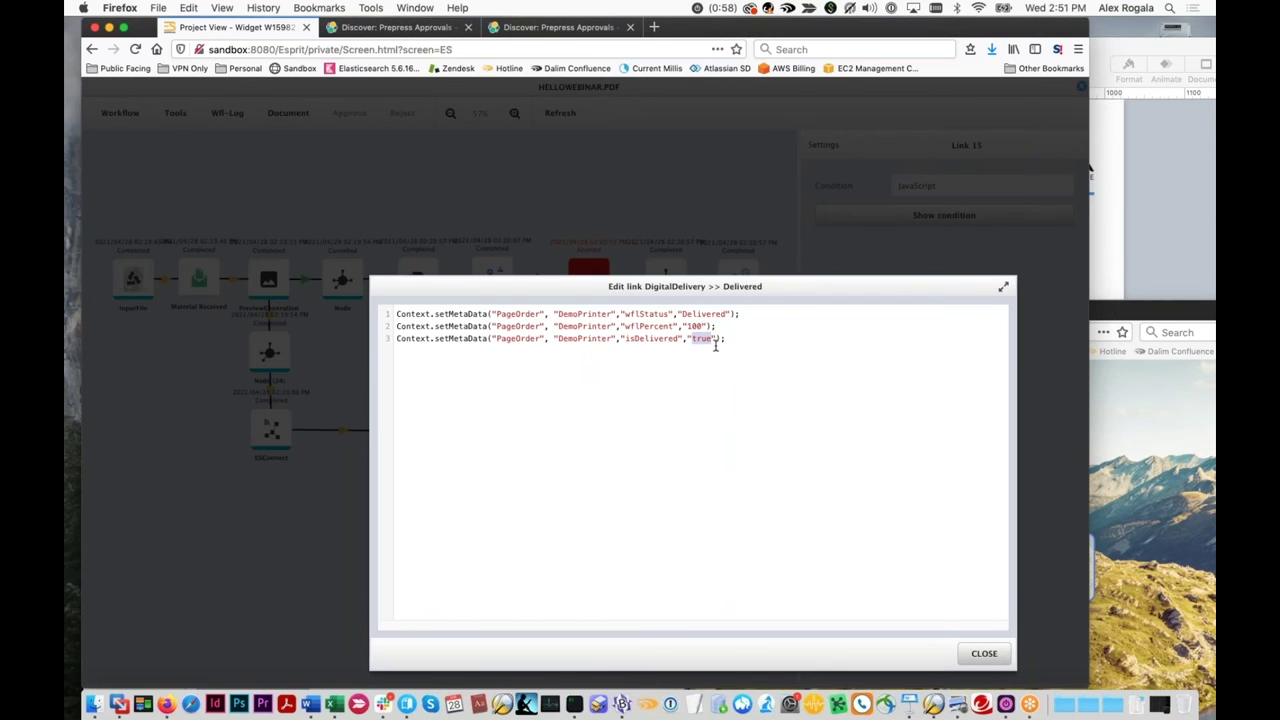
right_click(788, 418)
left_click(810, 432)
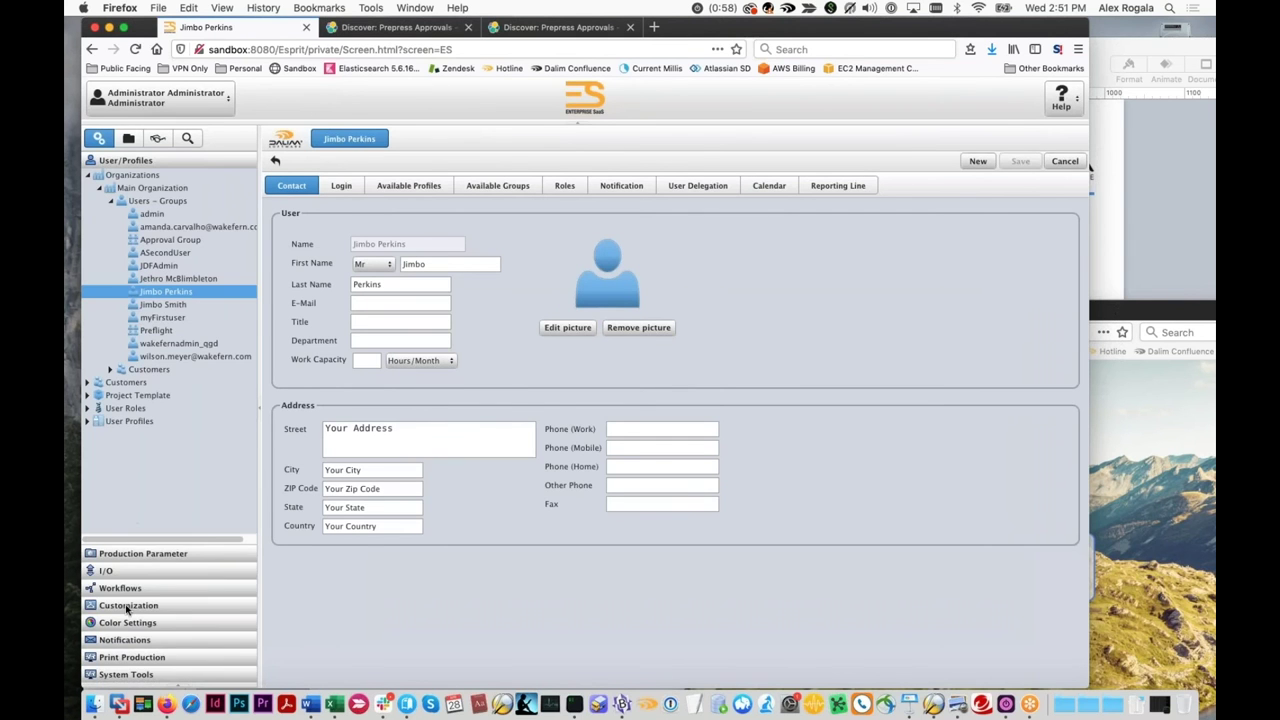
Open the DemoPrinter metadata set under Customization and look over its properties
left_click(127, 605)
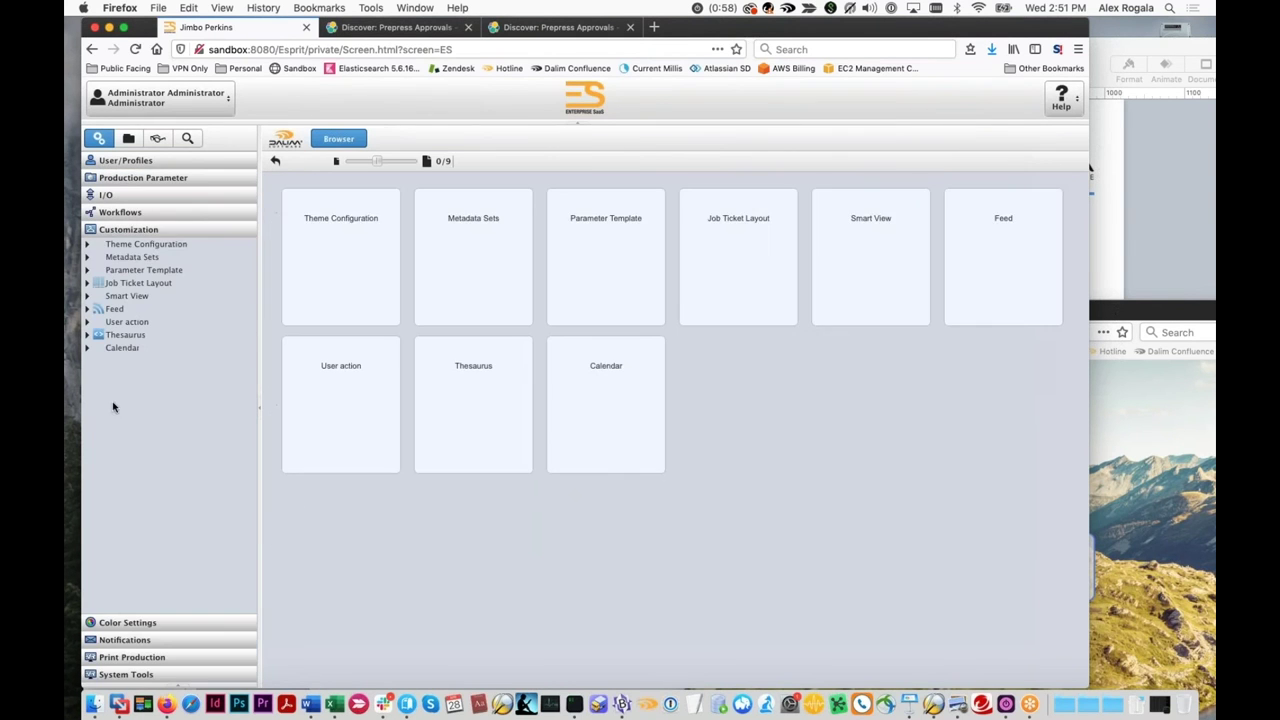
left_click(88, 259)
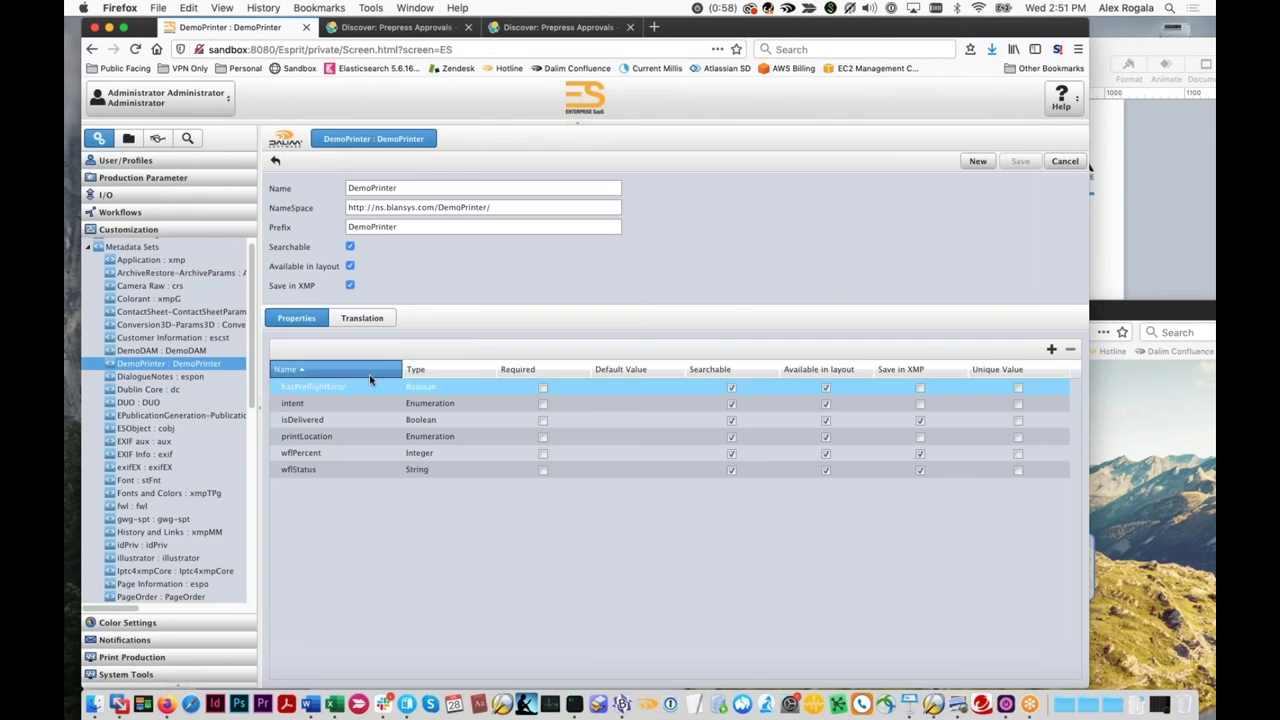
left_click(400, 452)
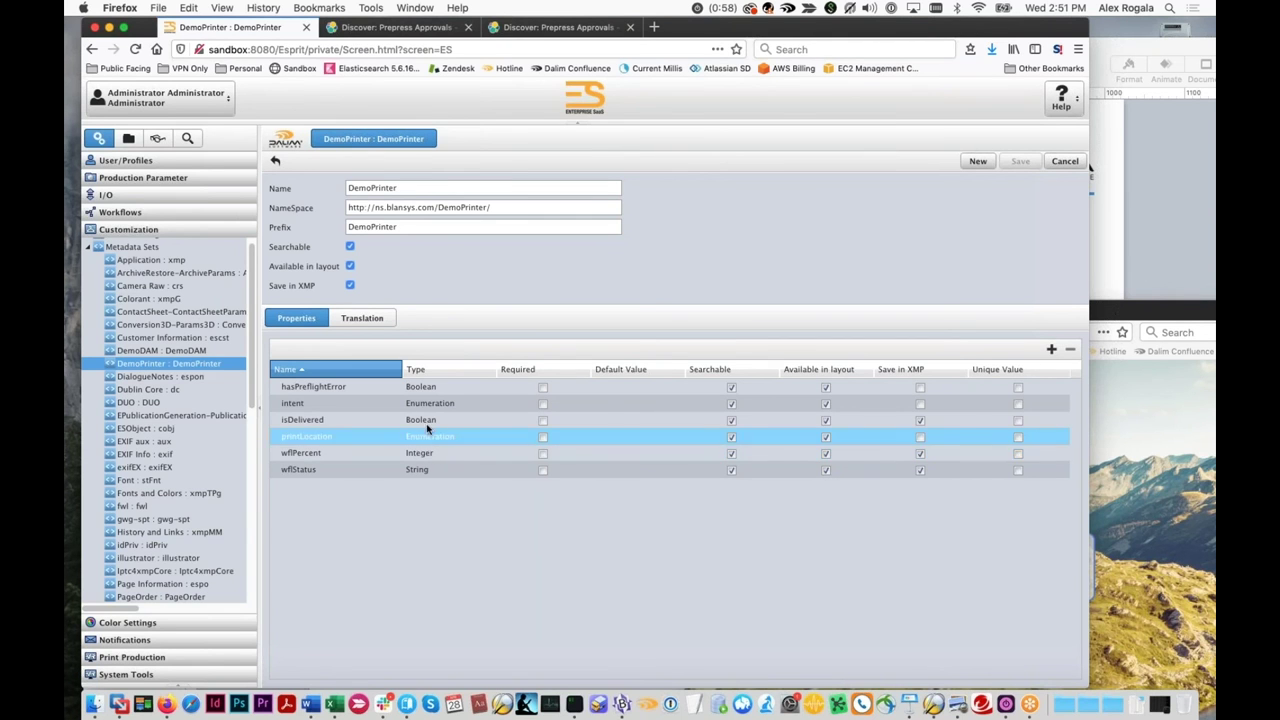
left_click(428, 422)
left_click(748, 406)
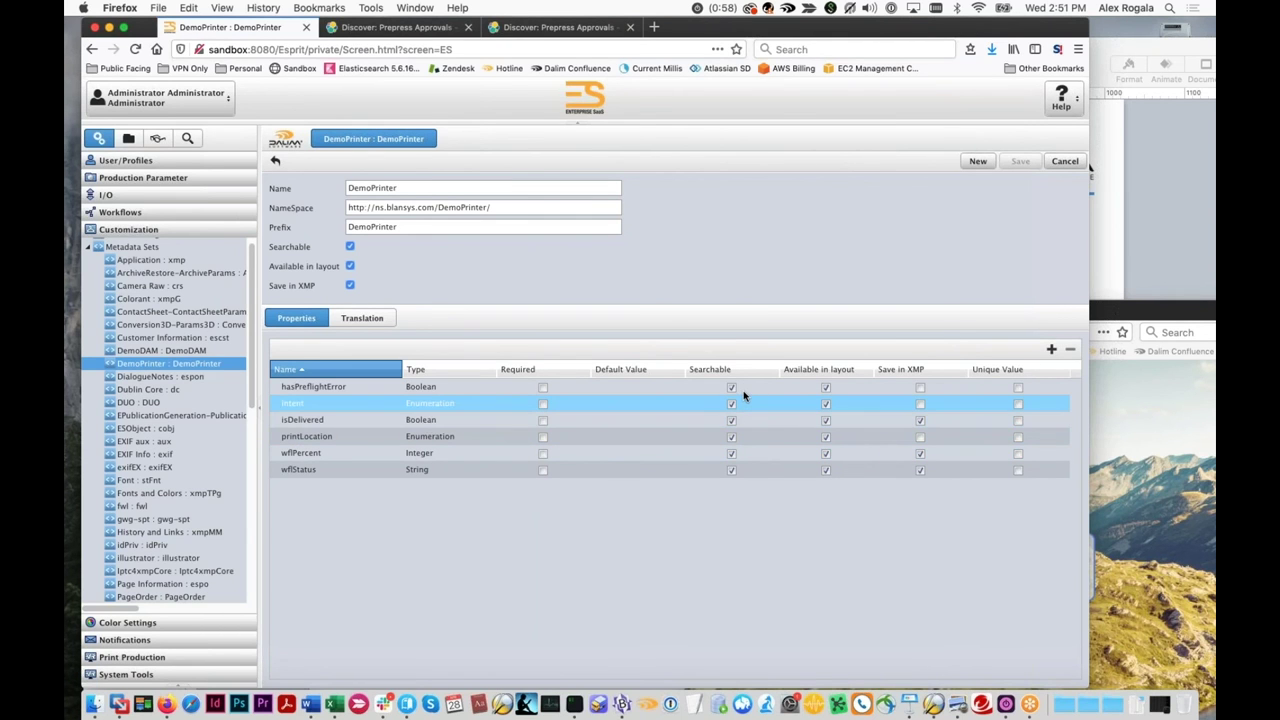
left_click(736, 437)
Turn off Searchable for the wflStatus property, then head to the Statistics screen
left_click(732, 454)
left_click(732, 470)
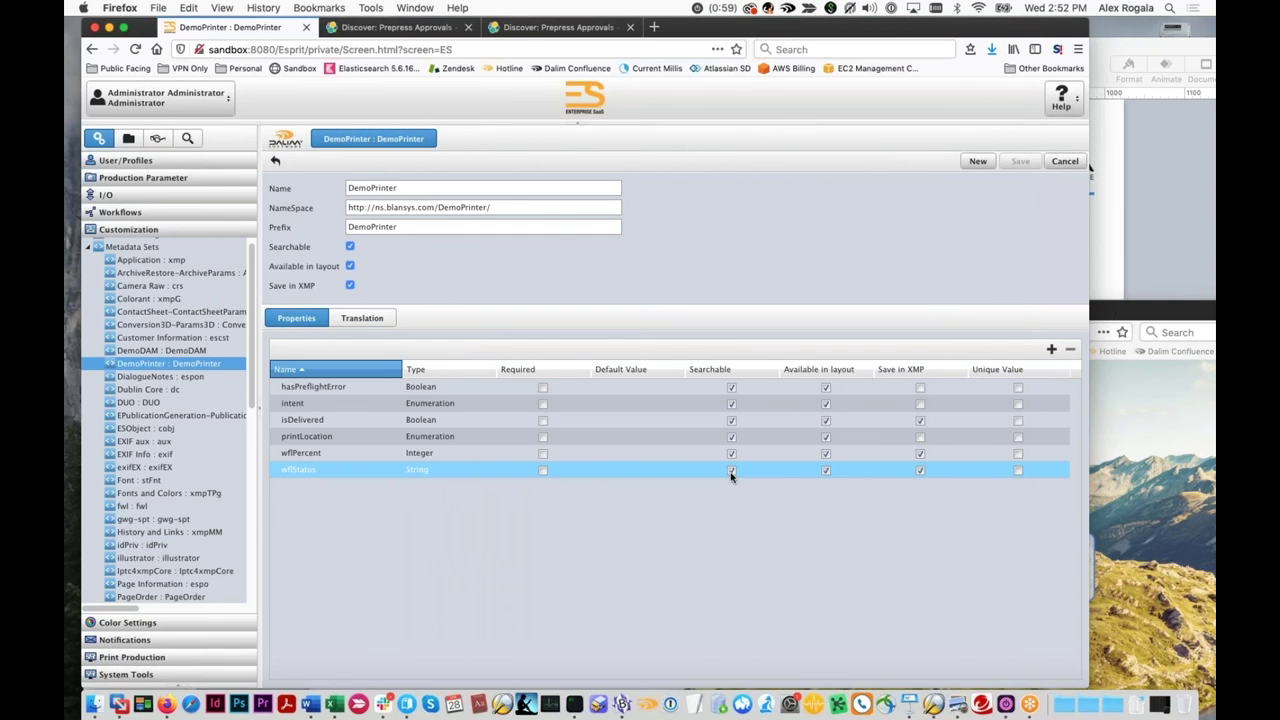
left_click(729, 455)
left_click(731, 470)
left_click(731, 471)
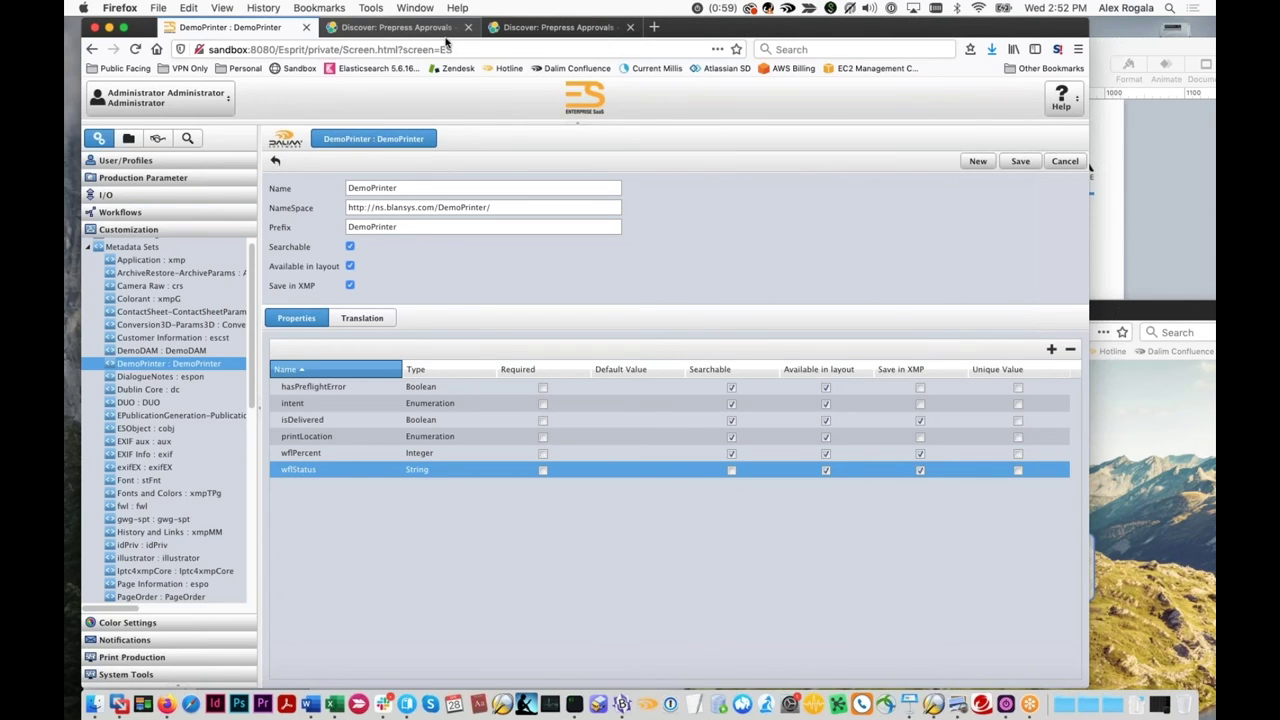
left_click(731, 471)
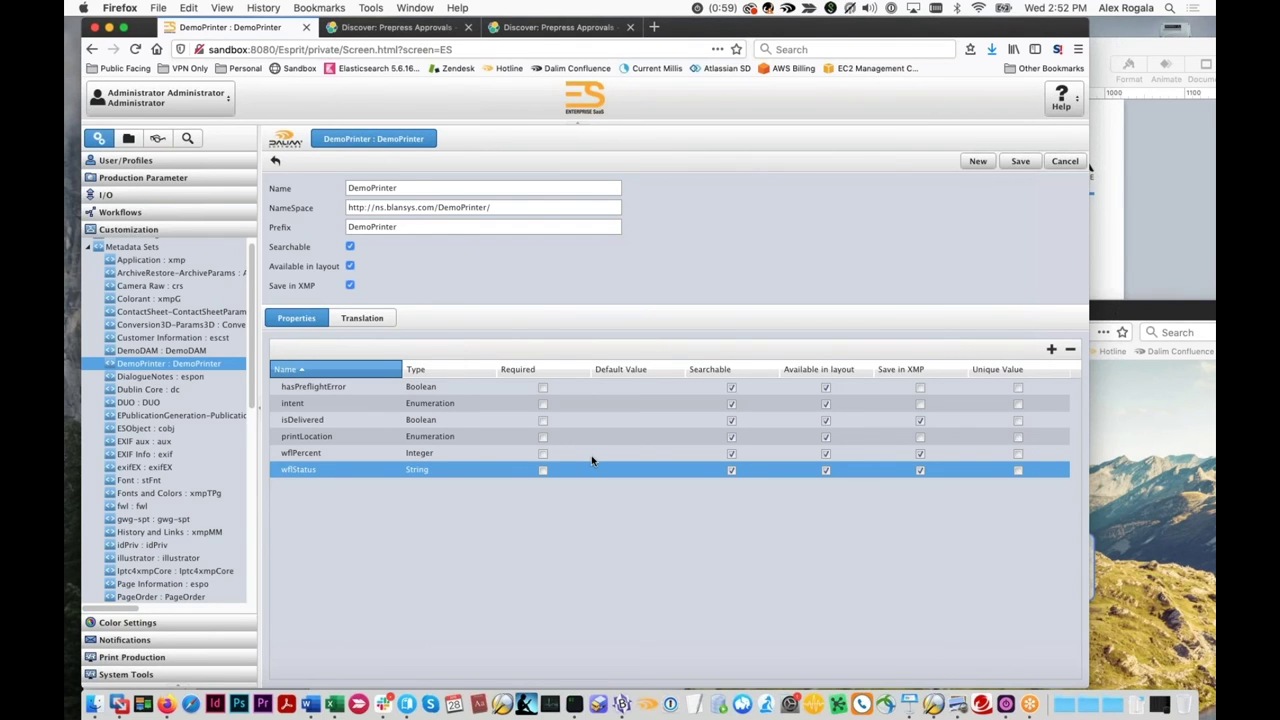
left_click(731, 471)
left_click(178, 676)
left_click(172, 469)
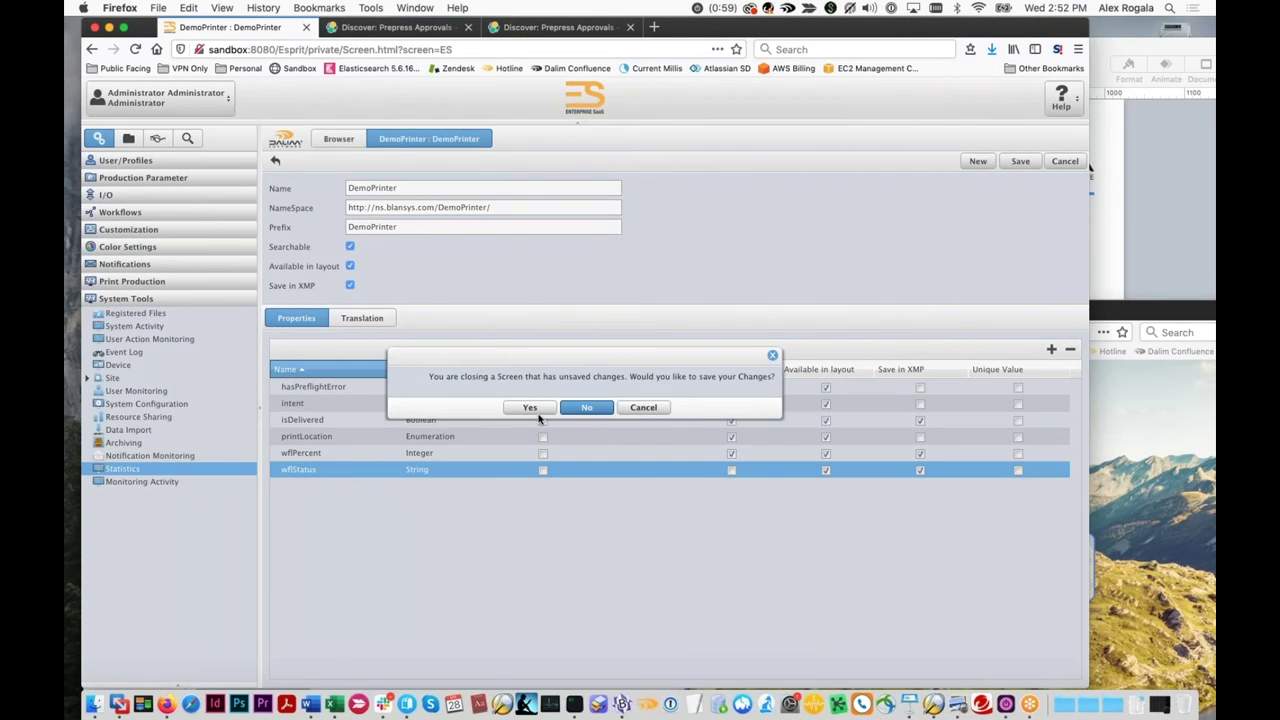
Save the DemoPrinter changes, open System Configuration declining the reindex, and return to Discover
left_click(531, 410)
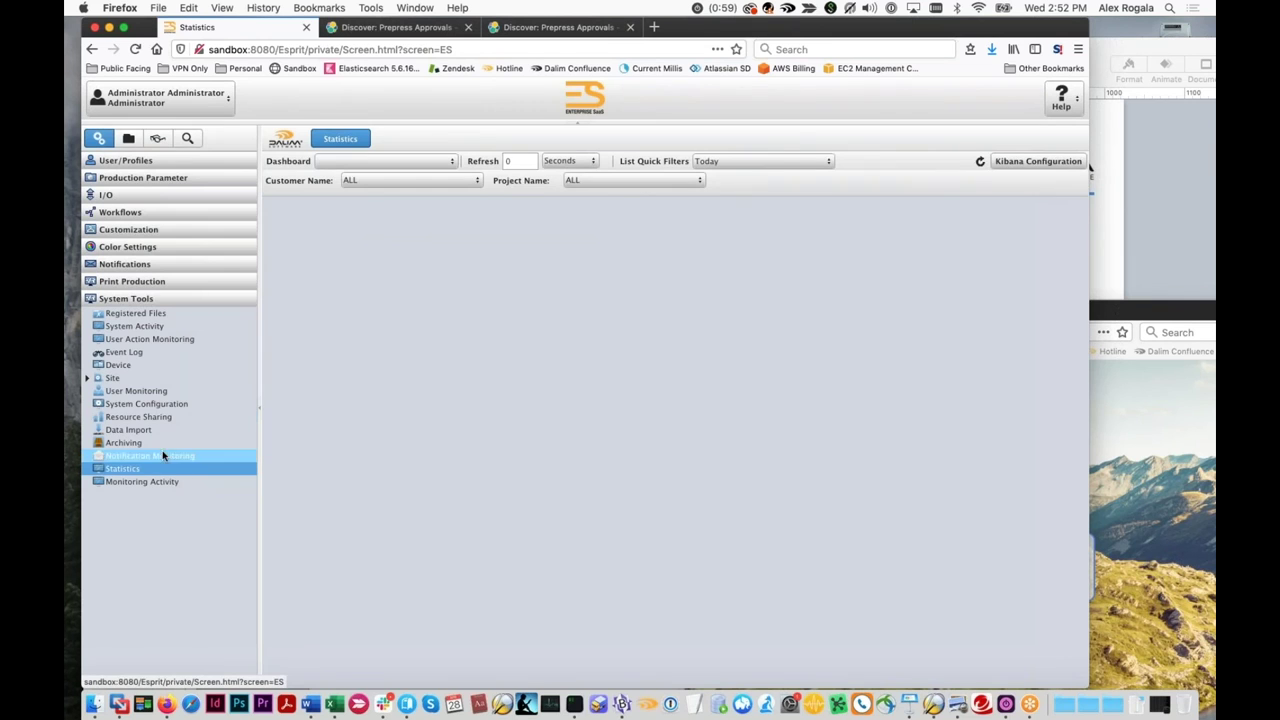
left_click(149, 403)
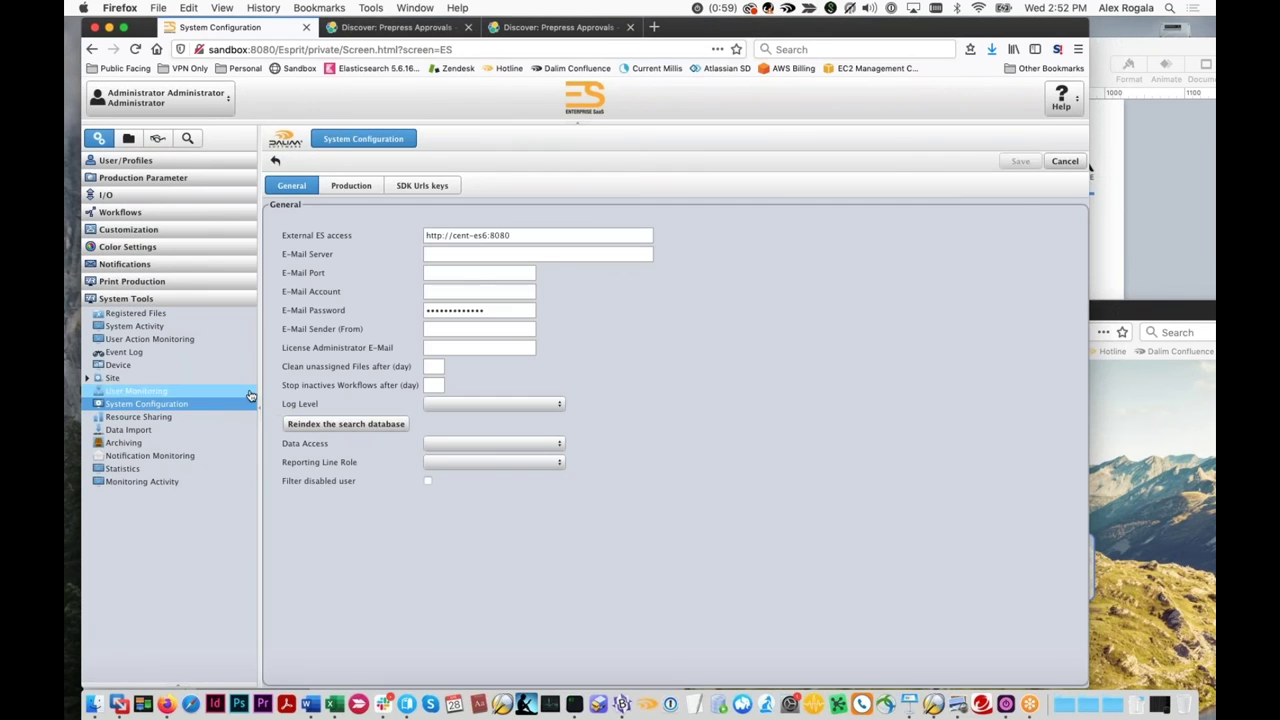
left_click(330, 428)
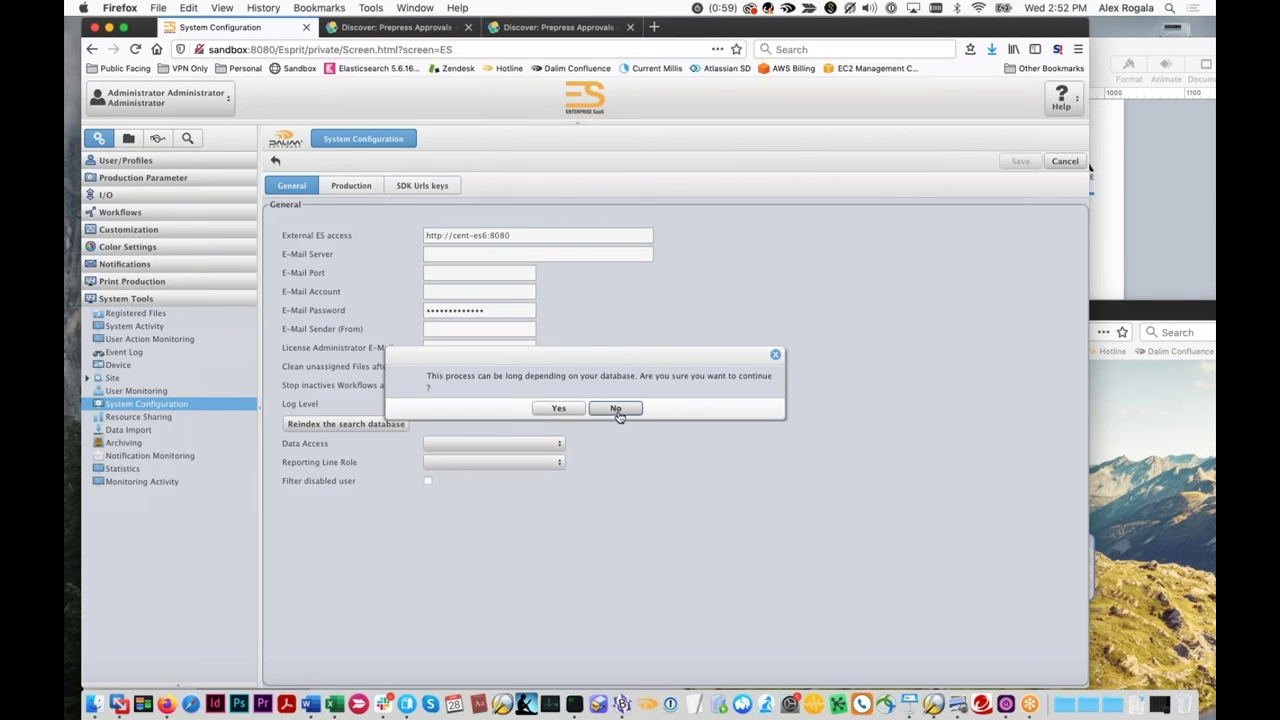
left_click(616, 409)
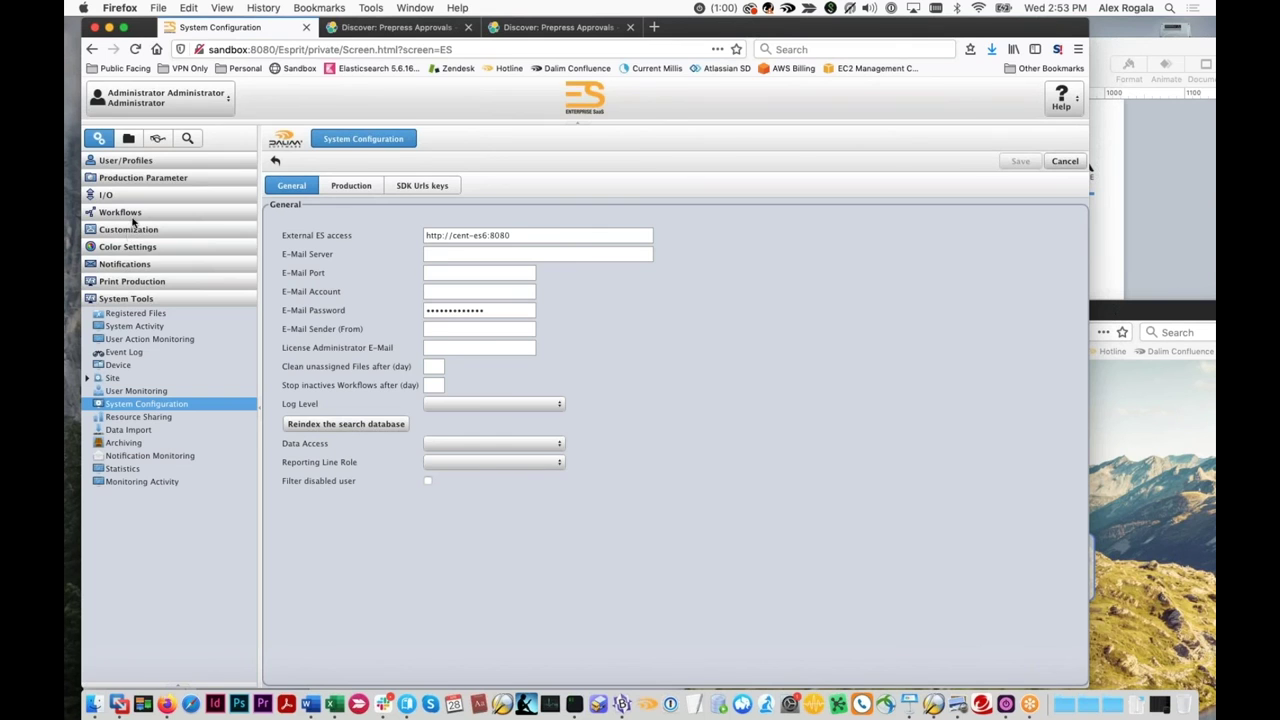
left_click(390, 27)
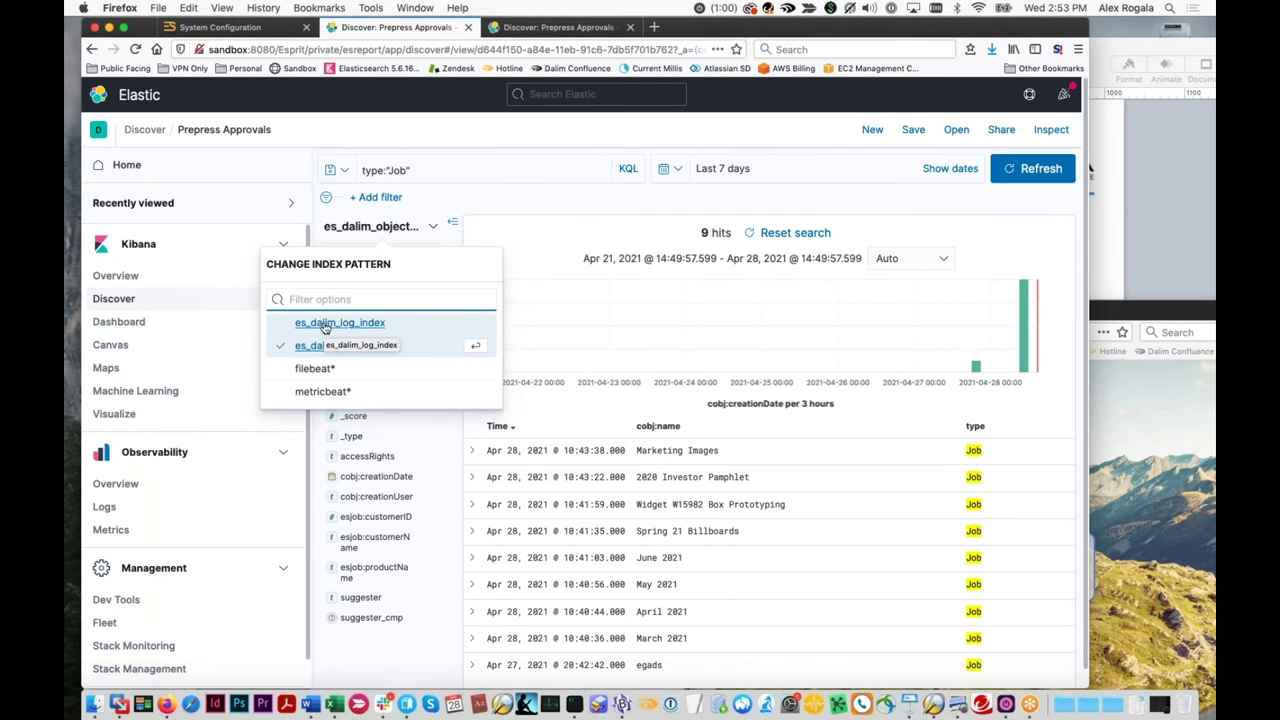
Move between the System Configuration and Kibana tabs and start a fresh Discover view
left_click(264, 25)
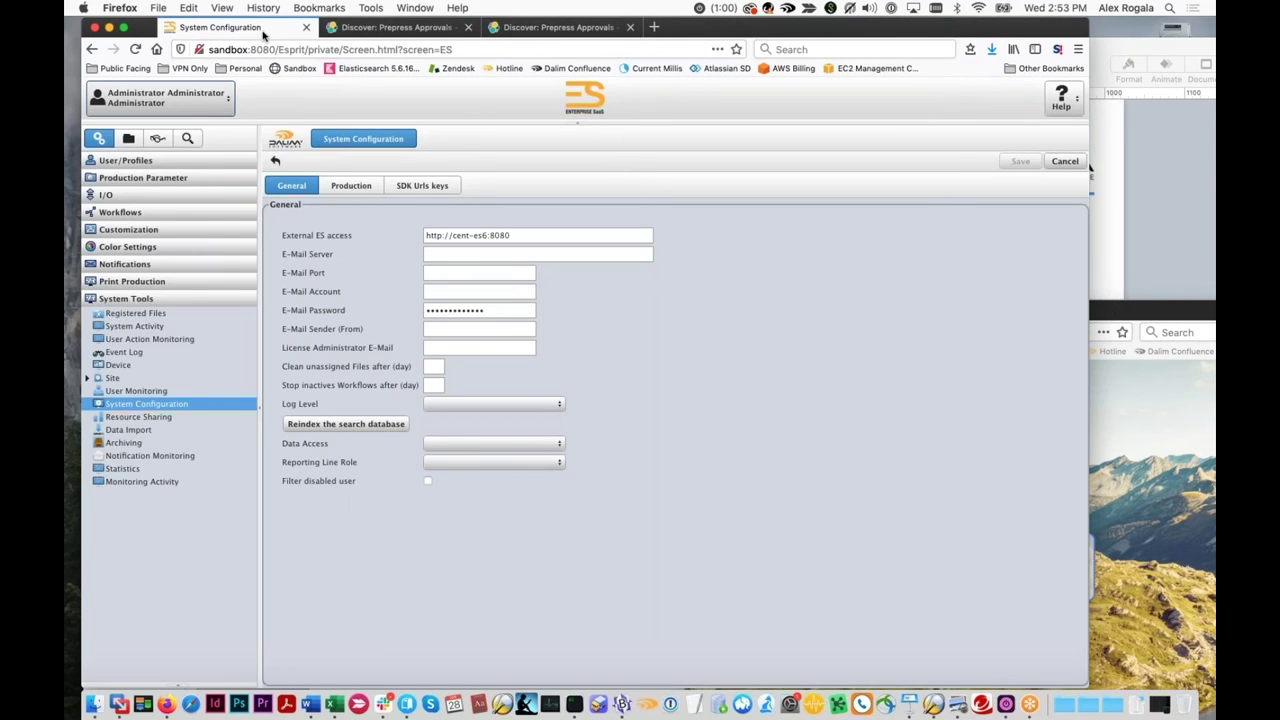
left_click(350, 30)
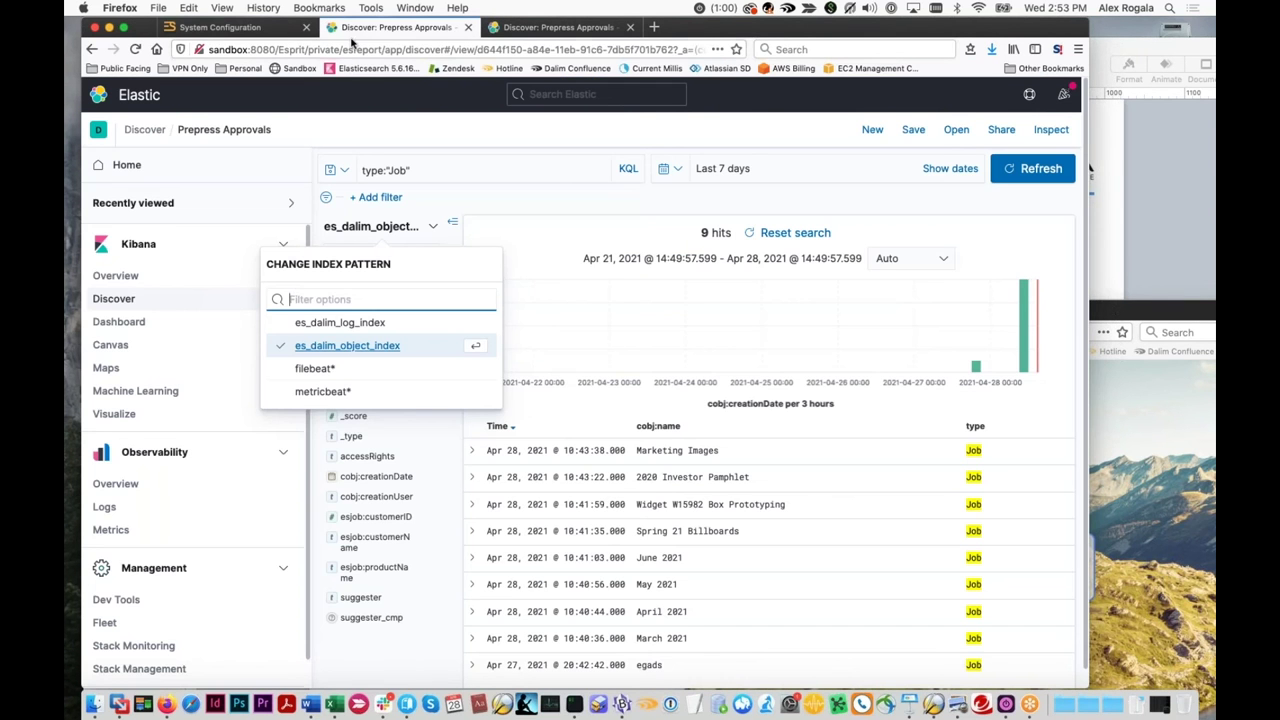
left_click(173, 300)
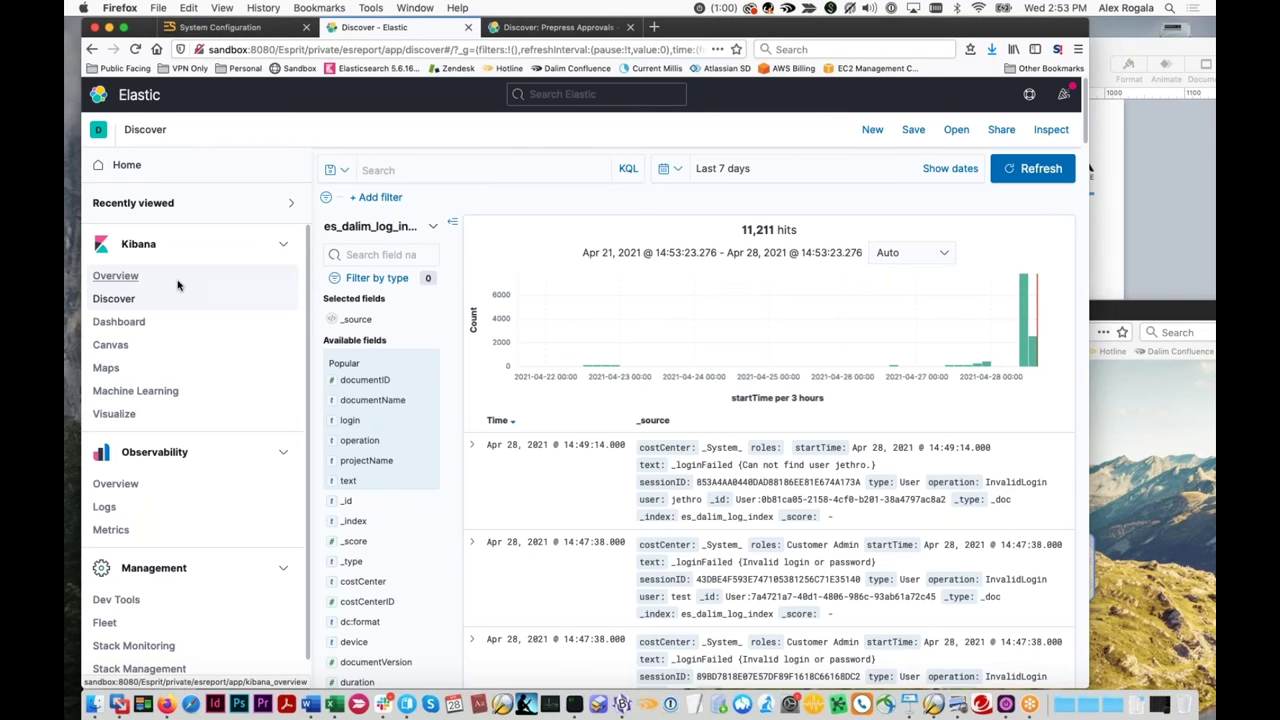
left_click(248, 32)
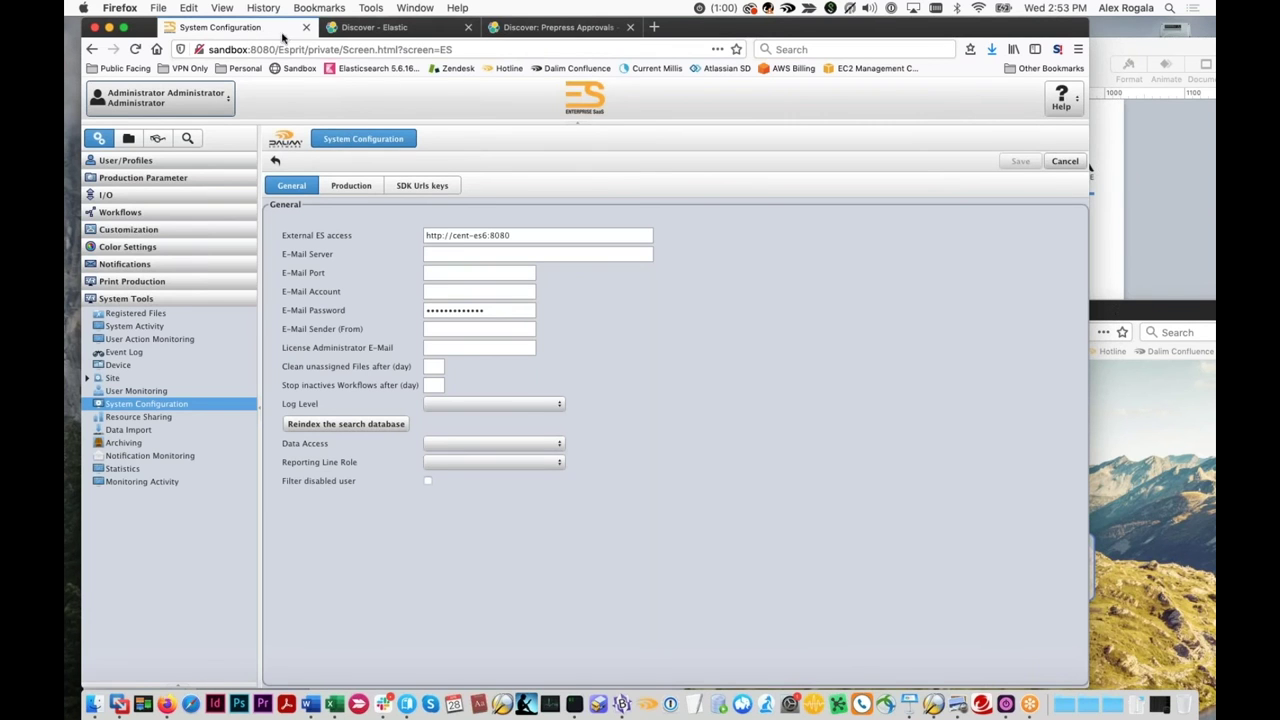
left_click(418, 27)
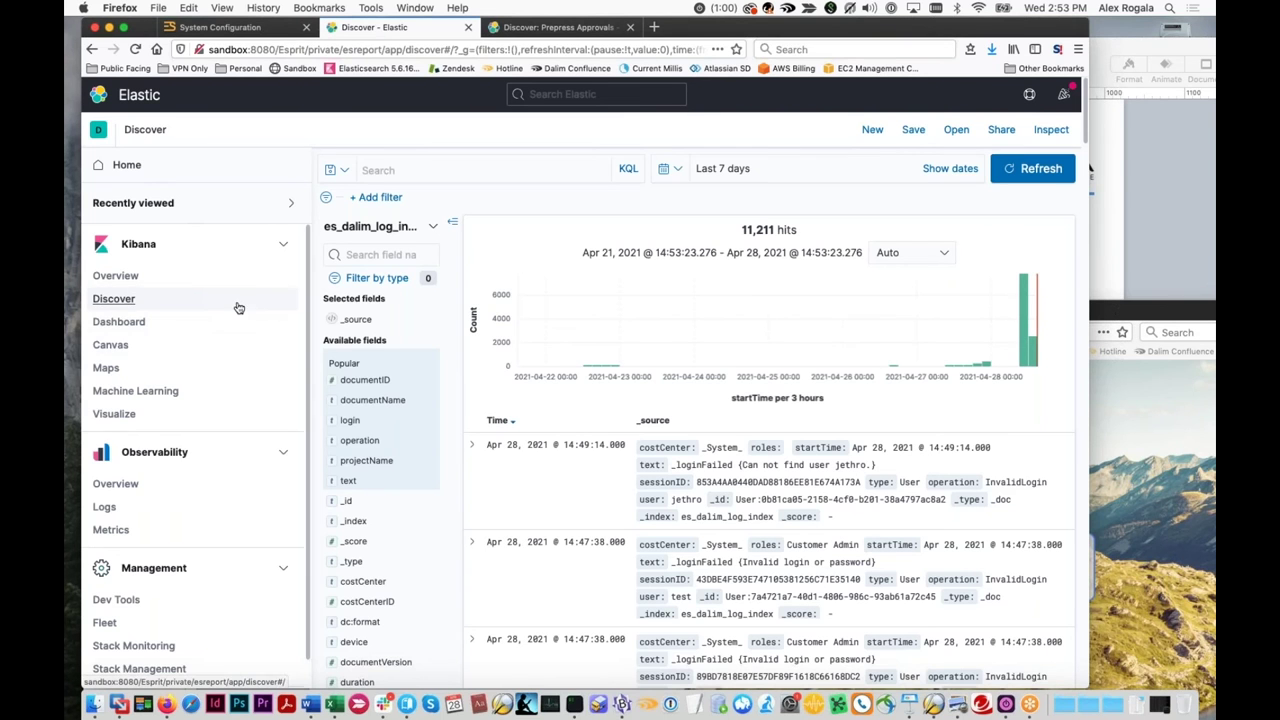
scroll(240, 340, "down", 1)
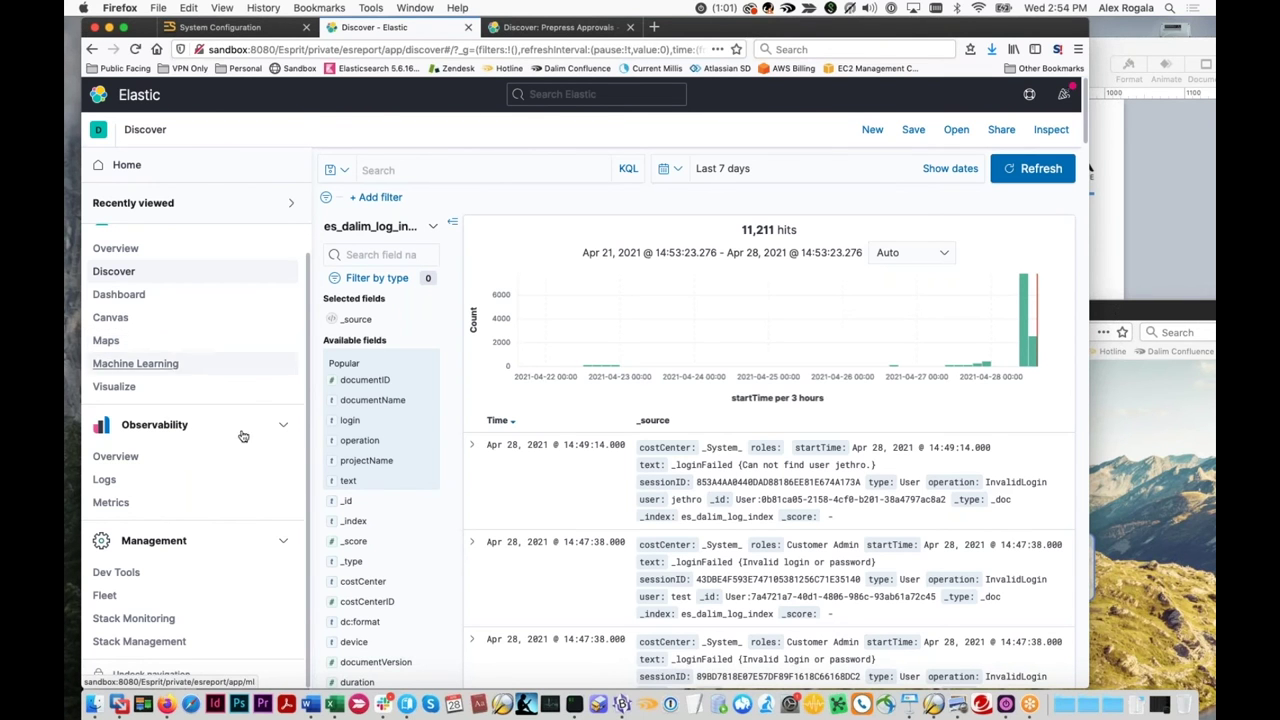
scroll(208, 563, "down", 3)
scroll(185, 632, "down", 1)
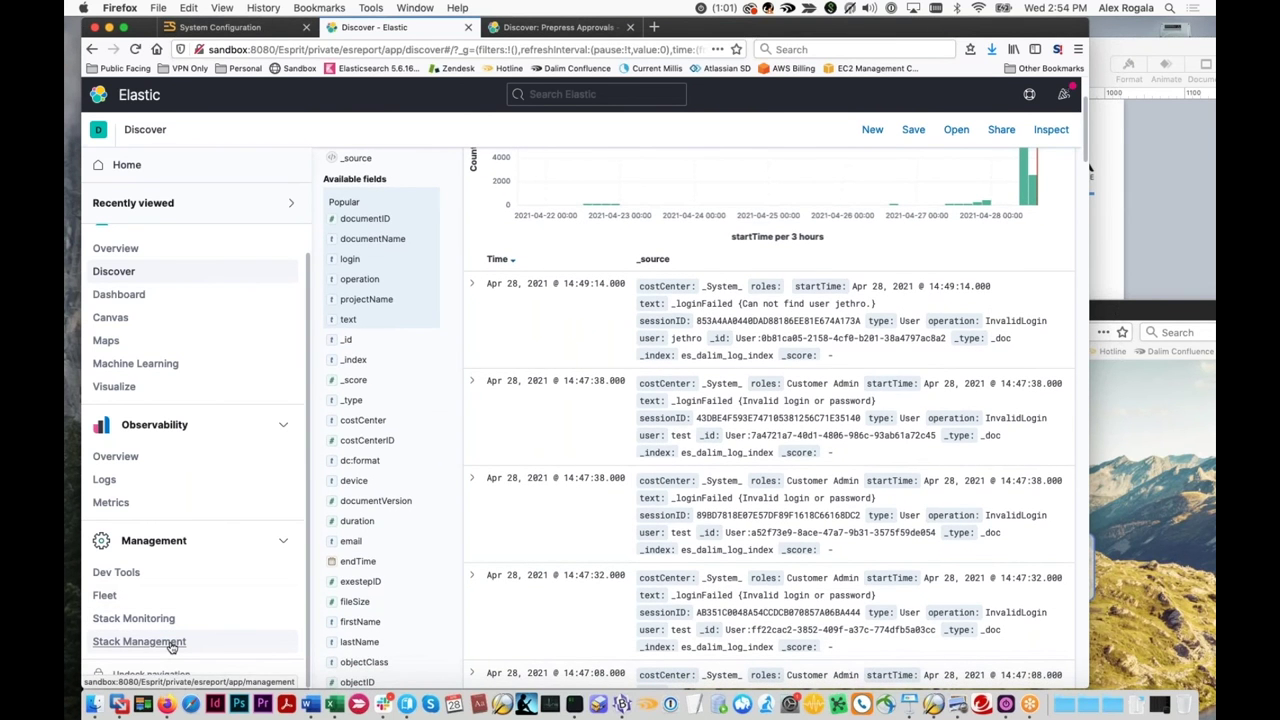
In Stack Management, refresh the es_dalim_object_index index pattern's field list
left_click(172, 645)
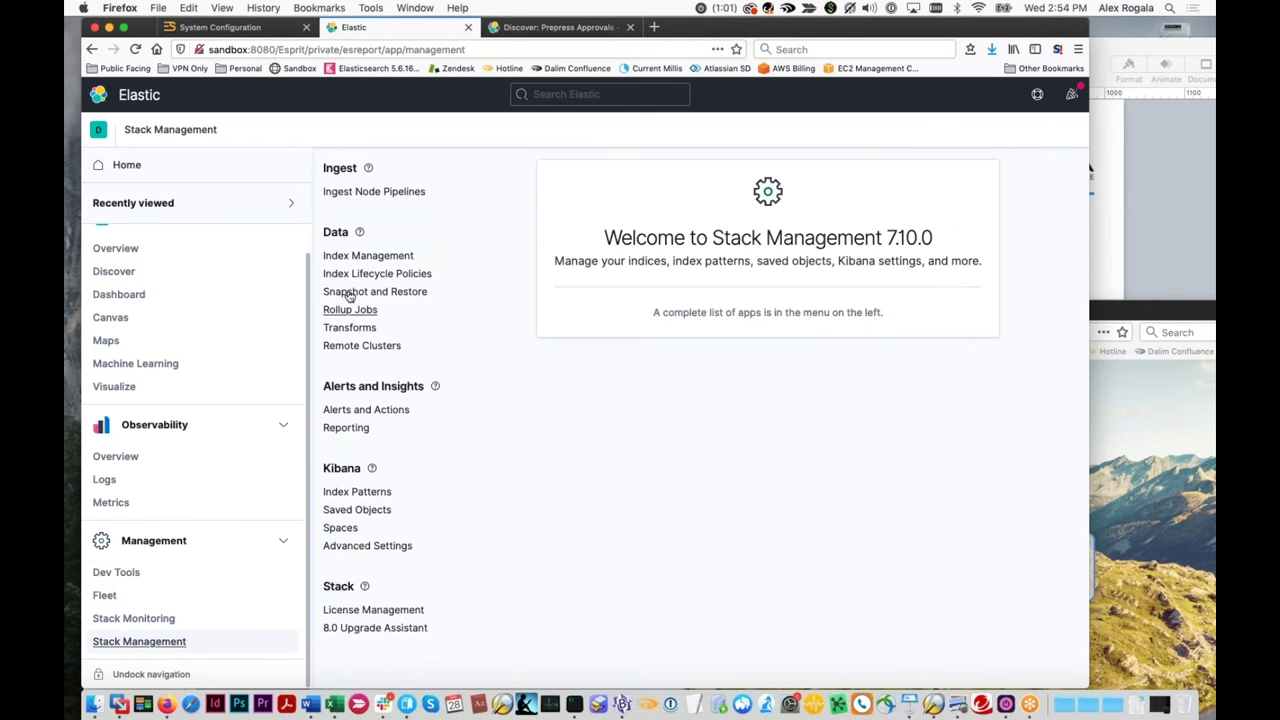
left_click(264, 27)
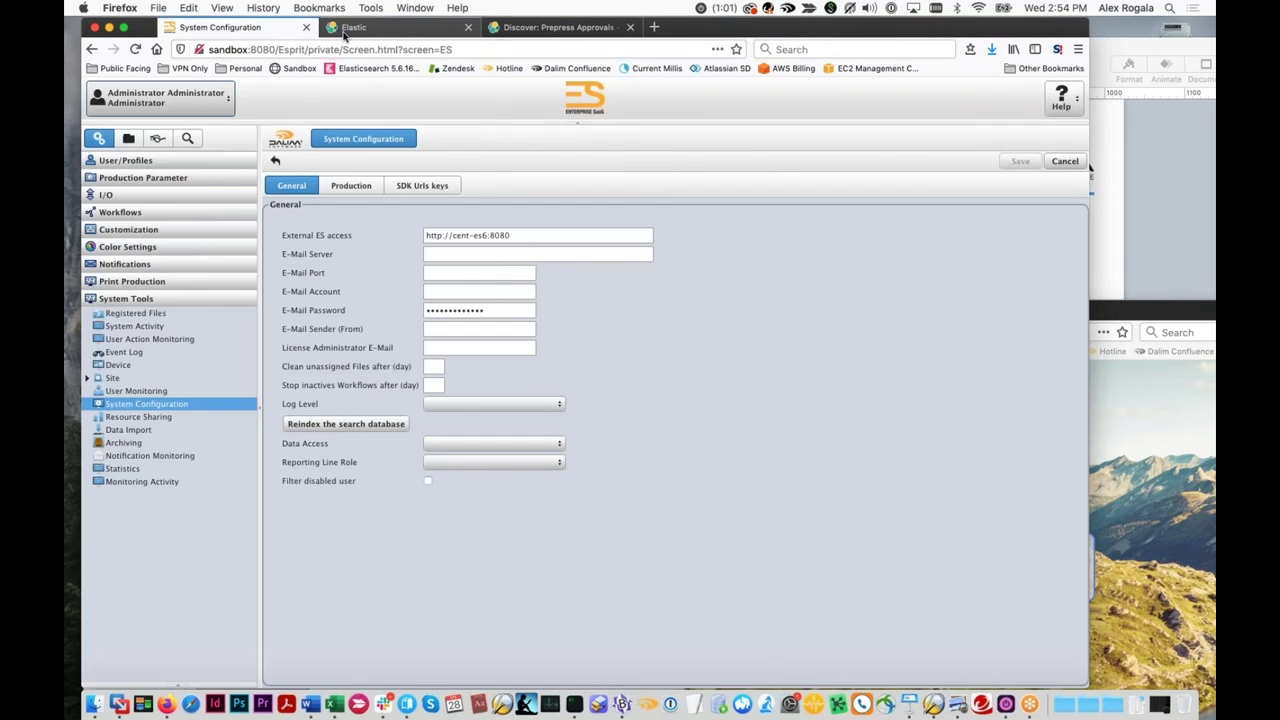
left_click(347, 35)
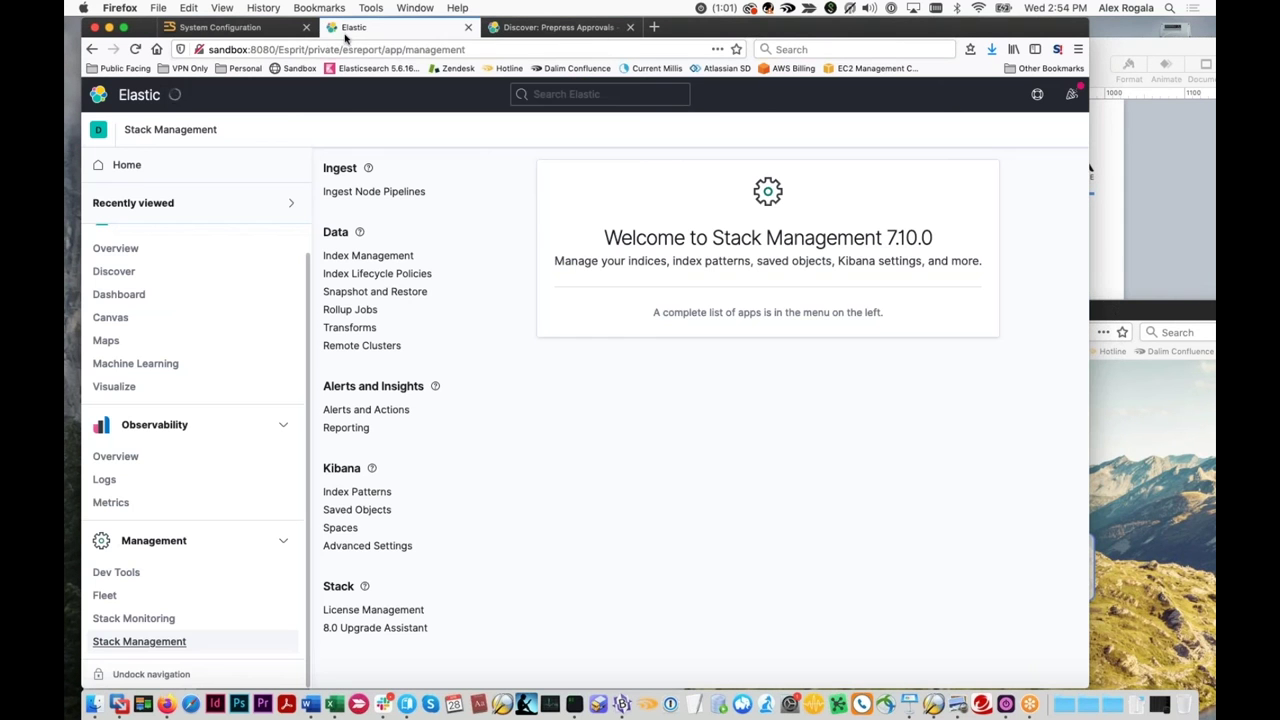
left_click(349, 496)
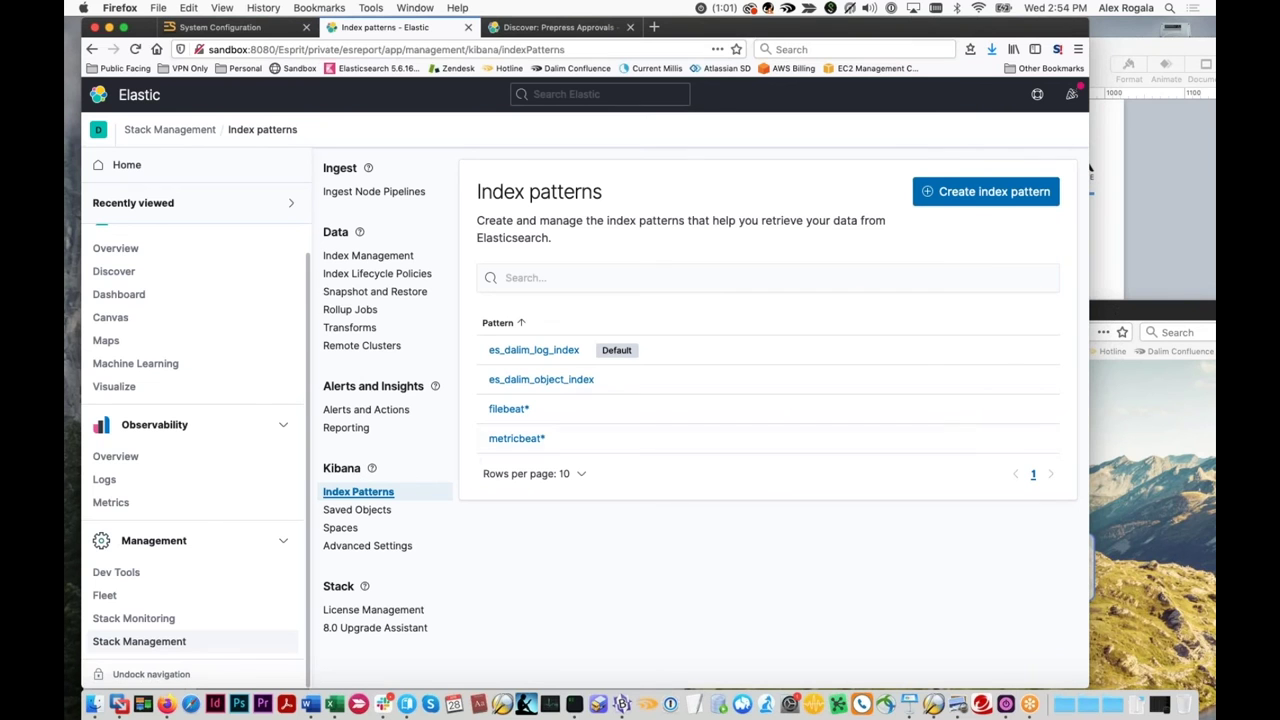
left_click(545, 385)
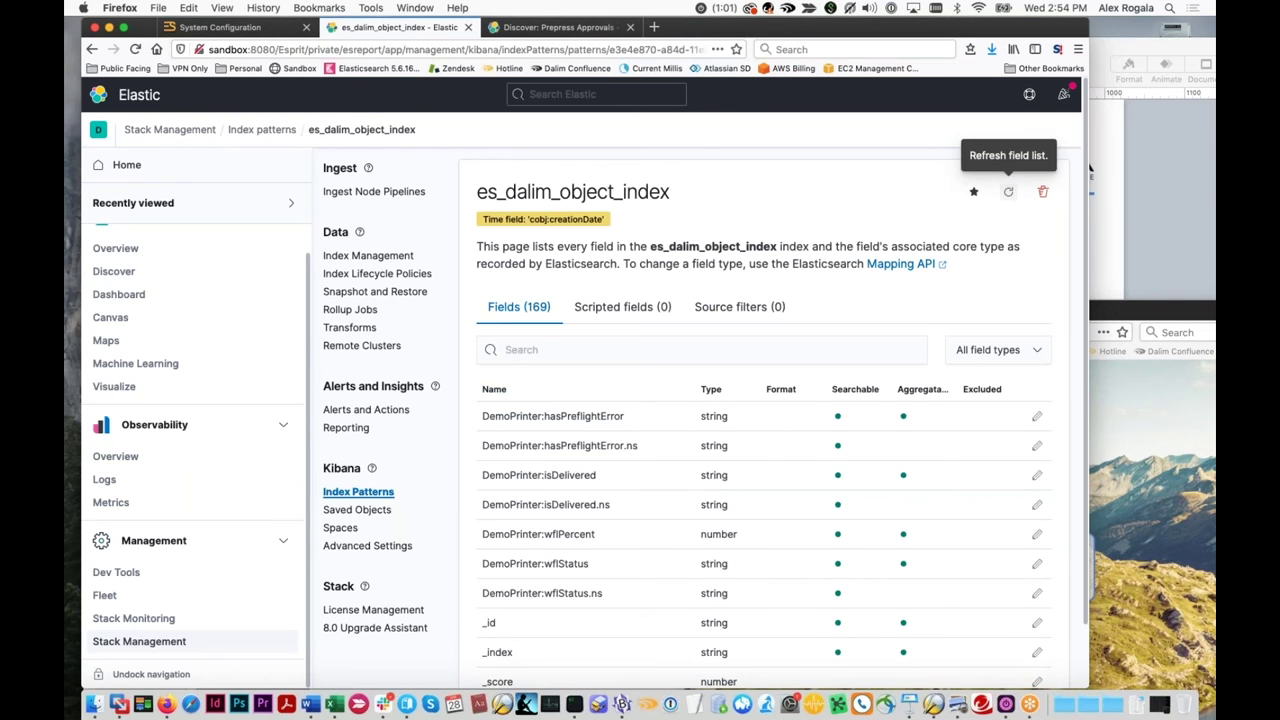
left_click(1008, 191)
left_click(690, 391)
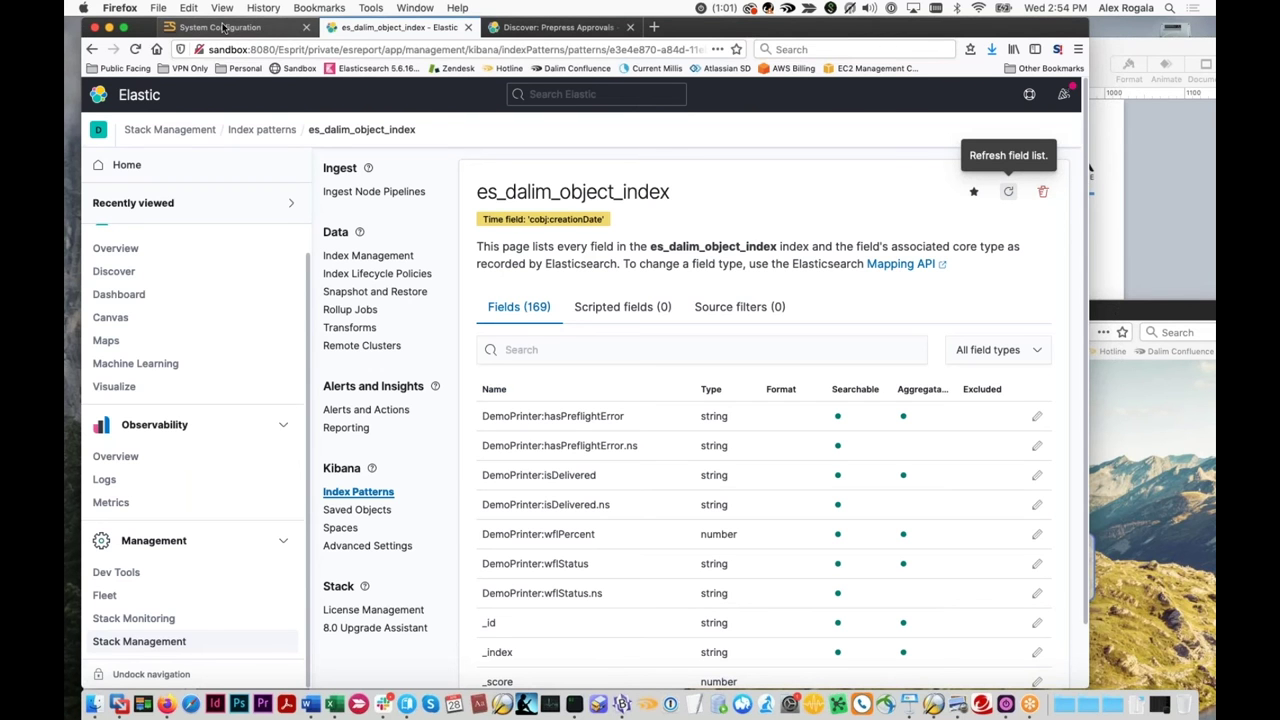
Open the DemoPrinter metadata set in Dalim ES, then refresh es_dalim_object_index fields in Kibana
left_click(224, 28)
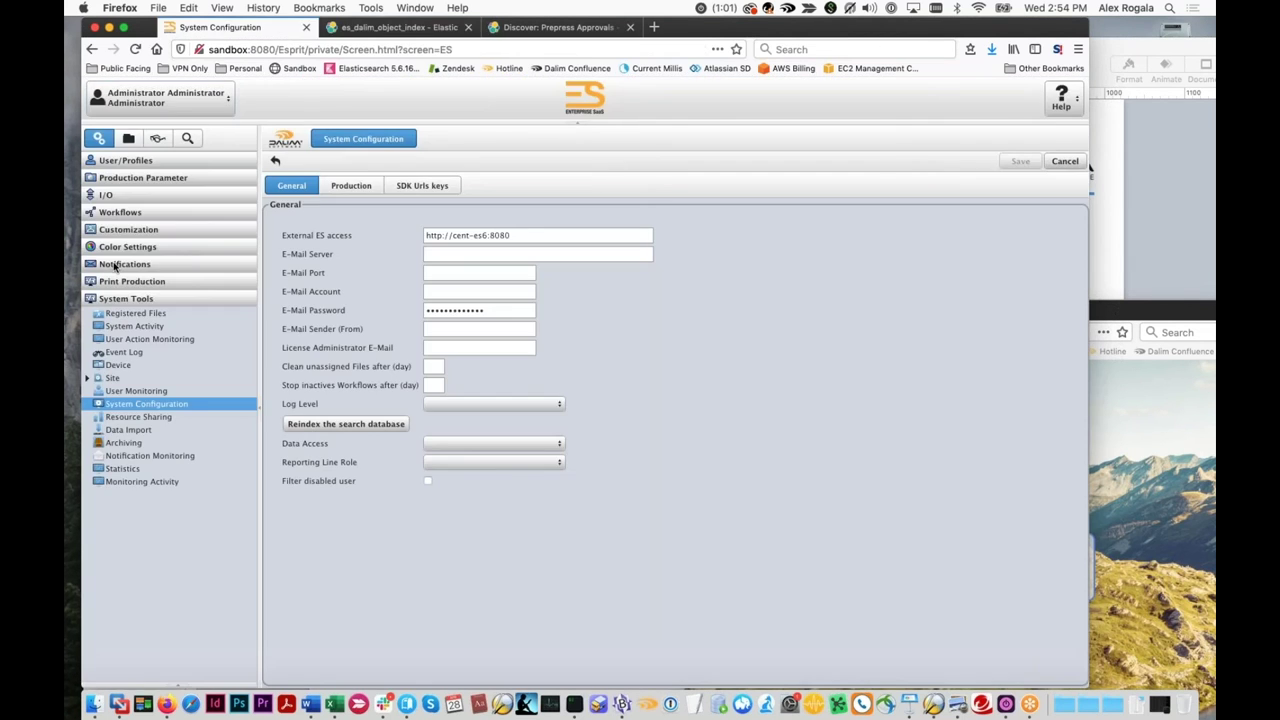
left_click(126, 229)
left_click(143, 375)
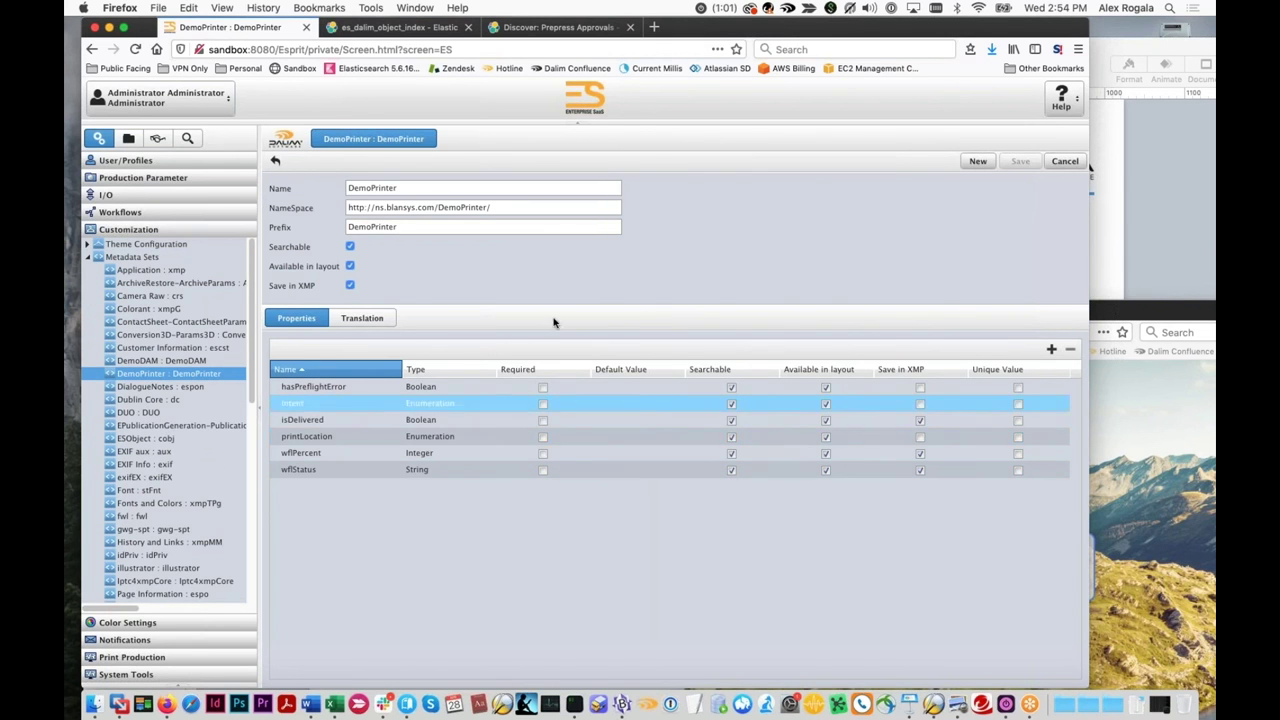
left_click(393, 32)
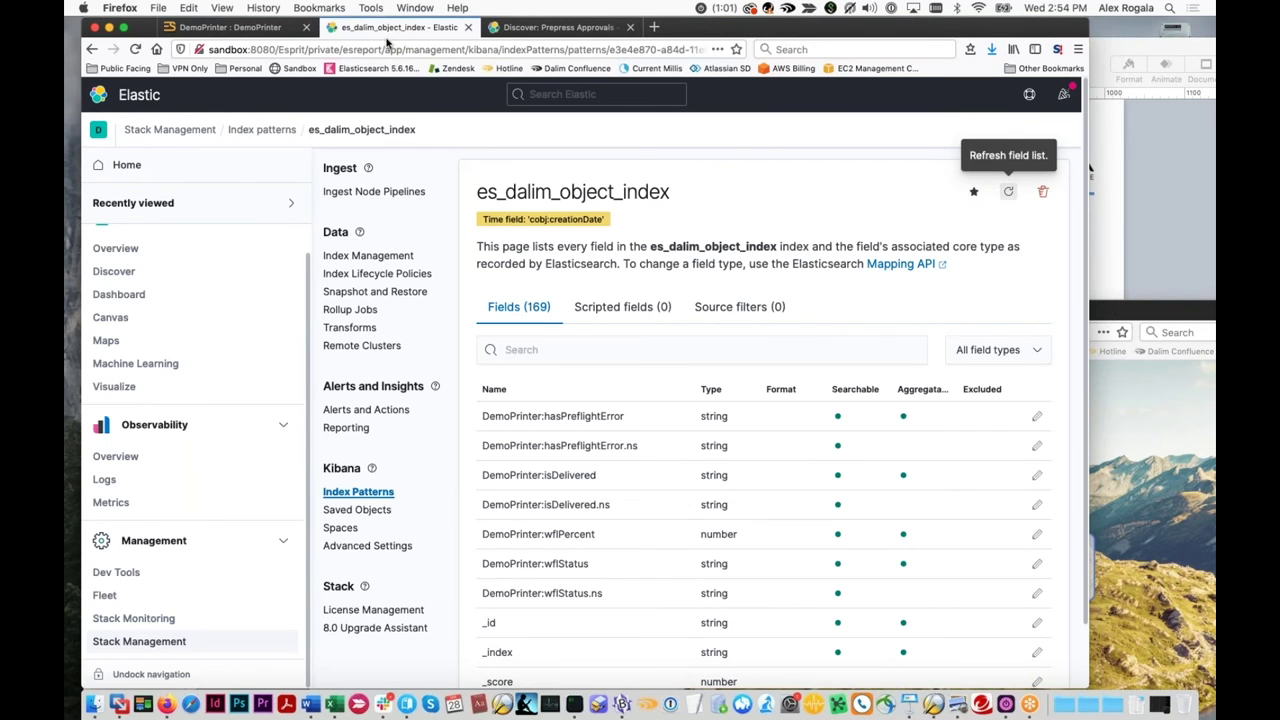
left_click(1010, 194)
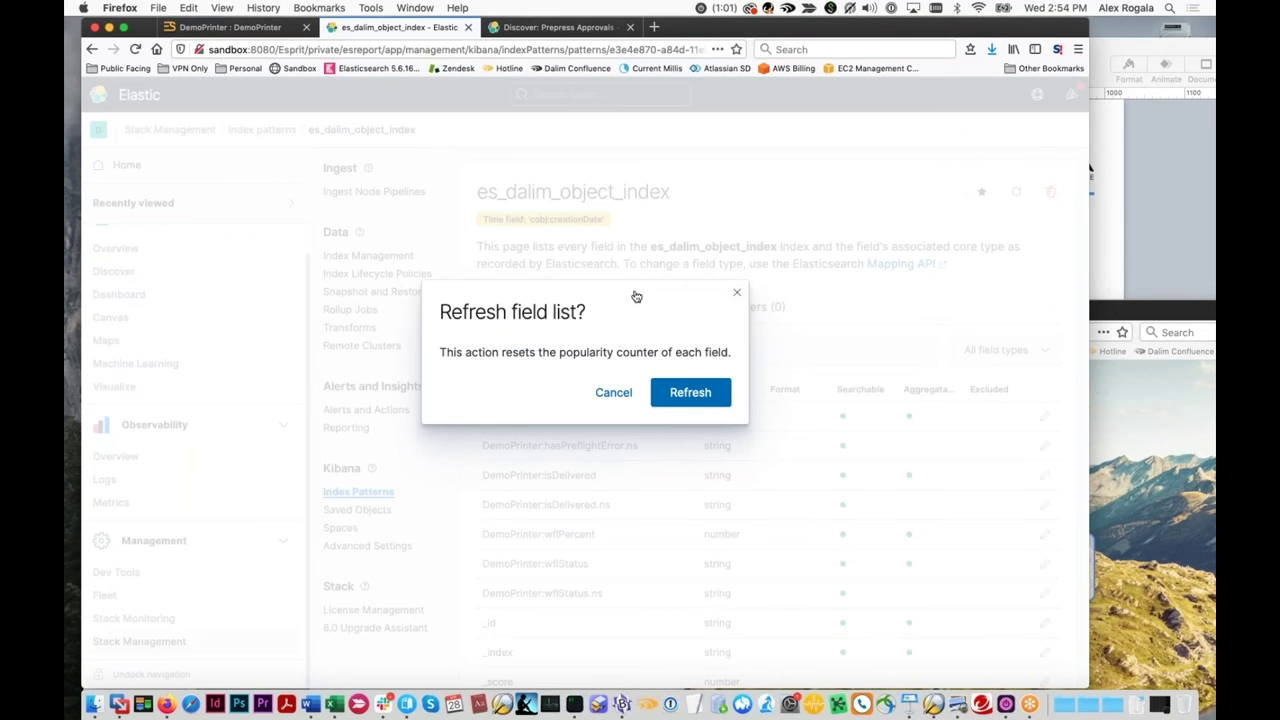
Confirm the field refresh, then expand the first es_dalim_object_index document in Discover
left_click(141, 270)
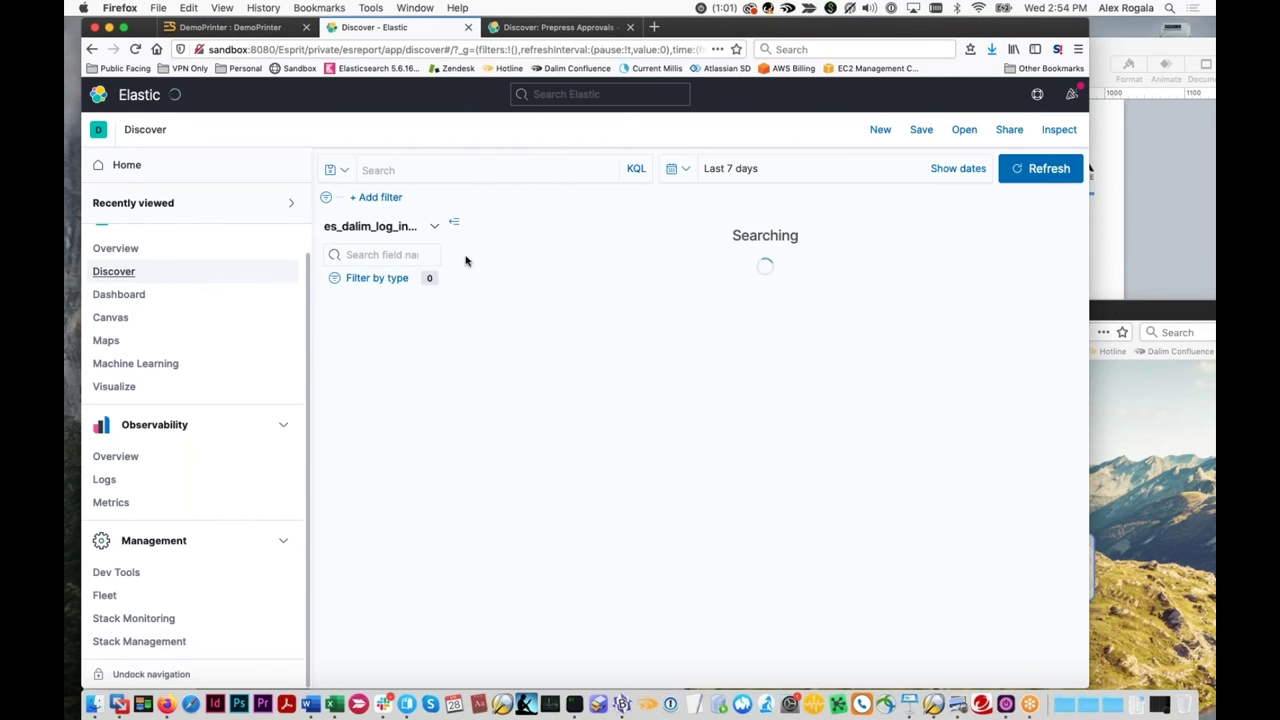
left_click(433, 226)
left_click(390, 350)
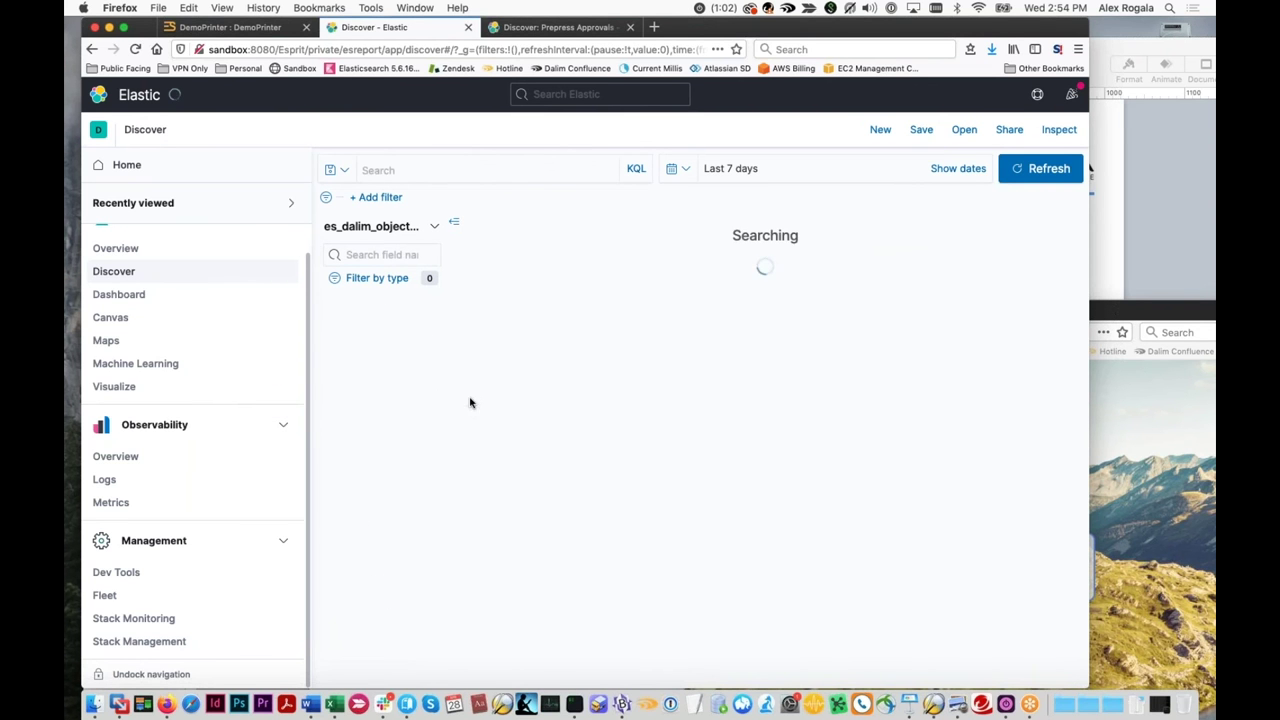
left_click(470, 445)
scroll(474, 477, "down", 10)
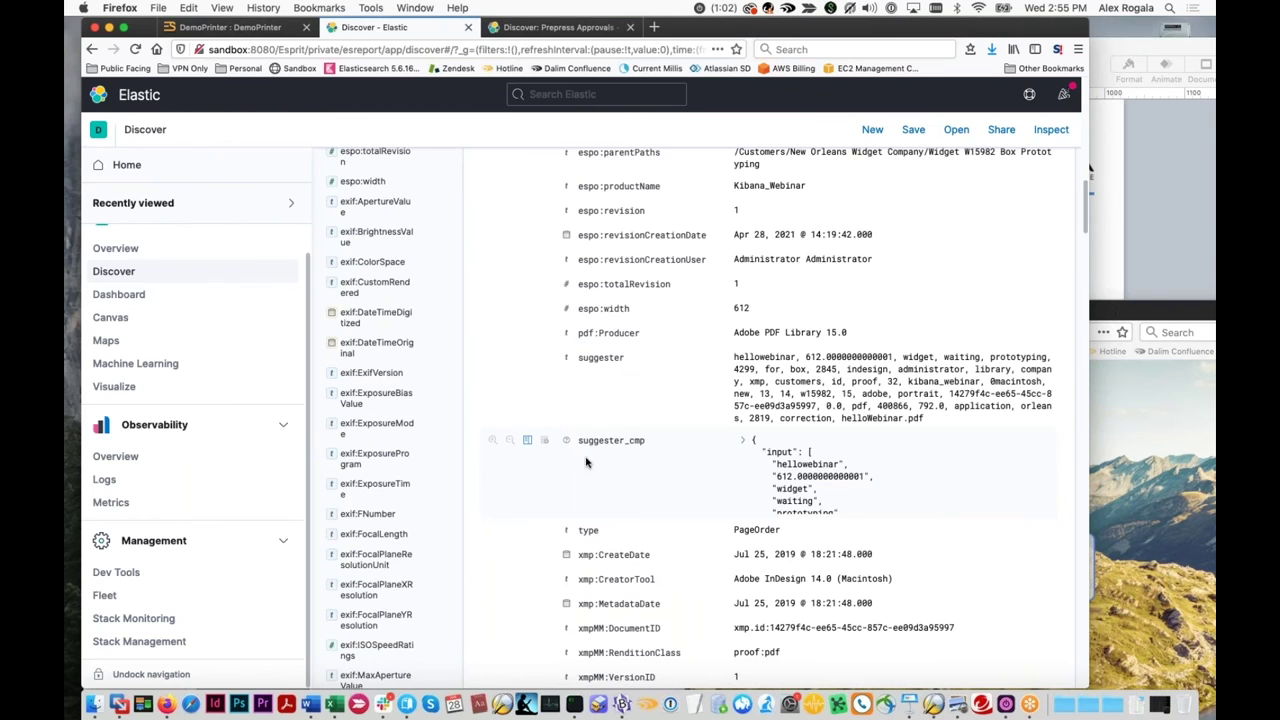
left_click(238, 30)
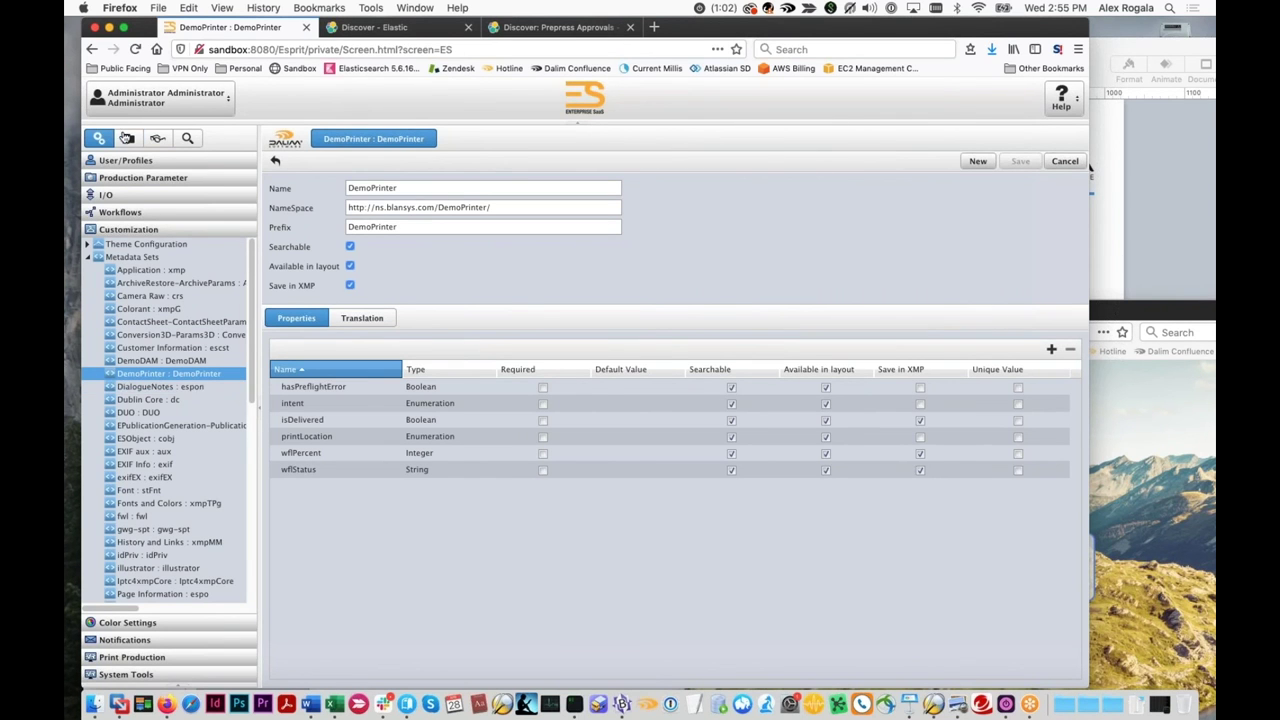
Check helloWebinar.pdf's metadata in the Widget W15982 Box Prototyping project, then return to Discover
left_click(127, 138)
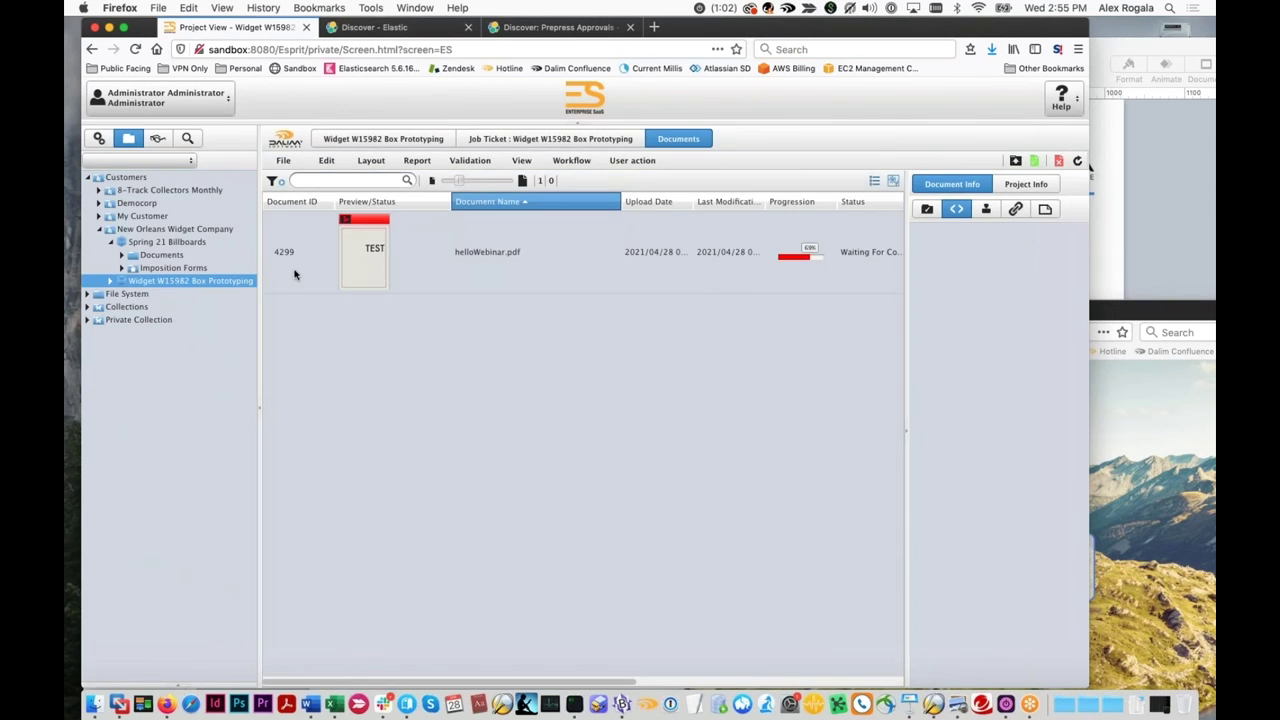
left_click(402, 270)
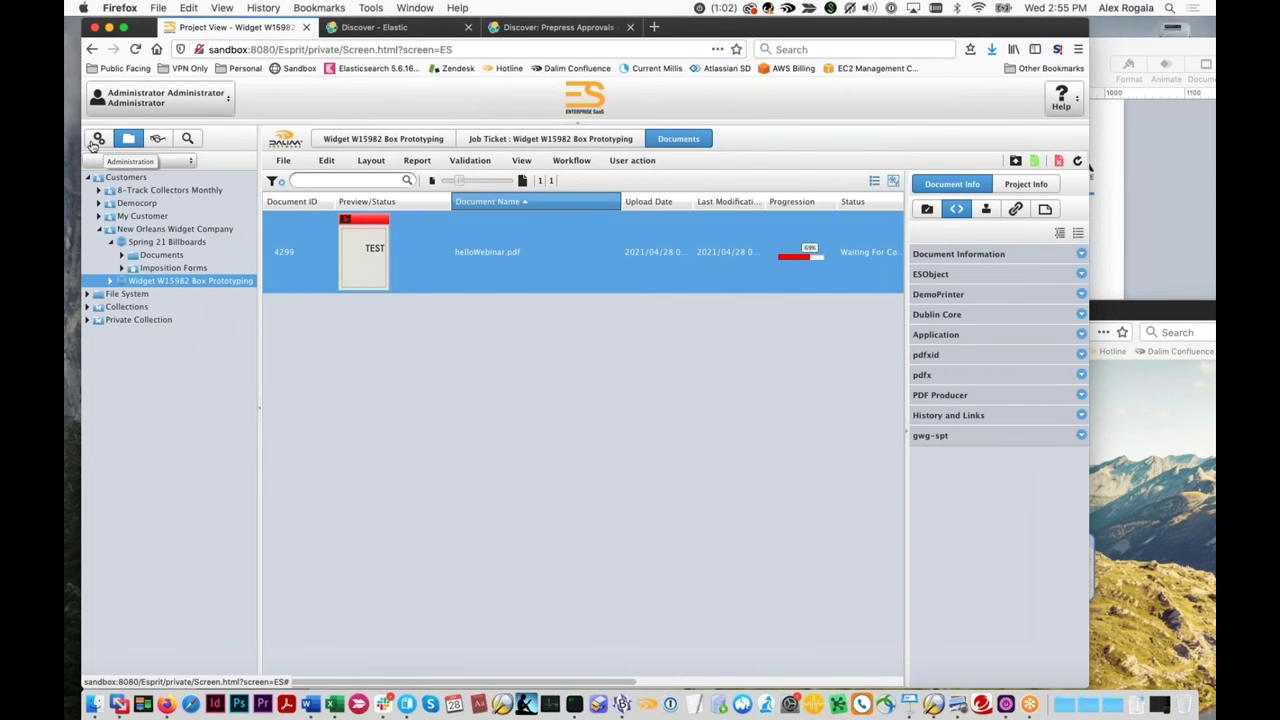
left_click(395, 27)
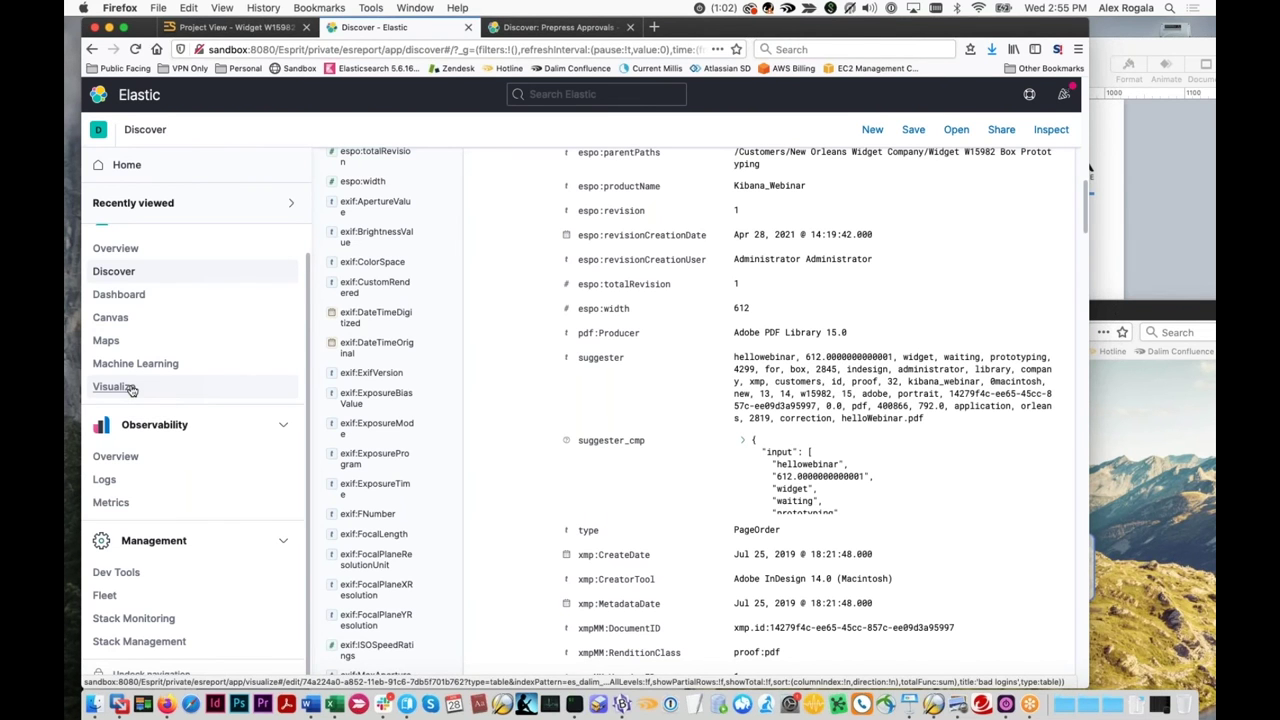
Start a new Goal visualization using the es_dalim_object_index pattern
left_click(115, 387)
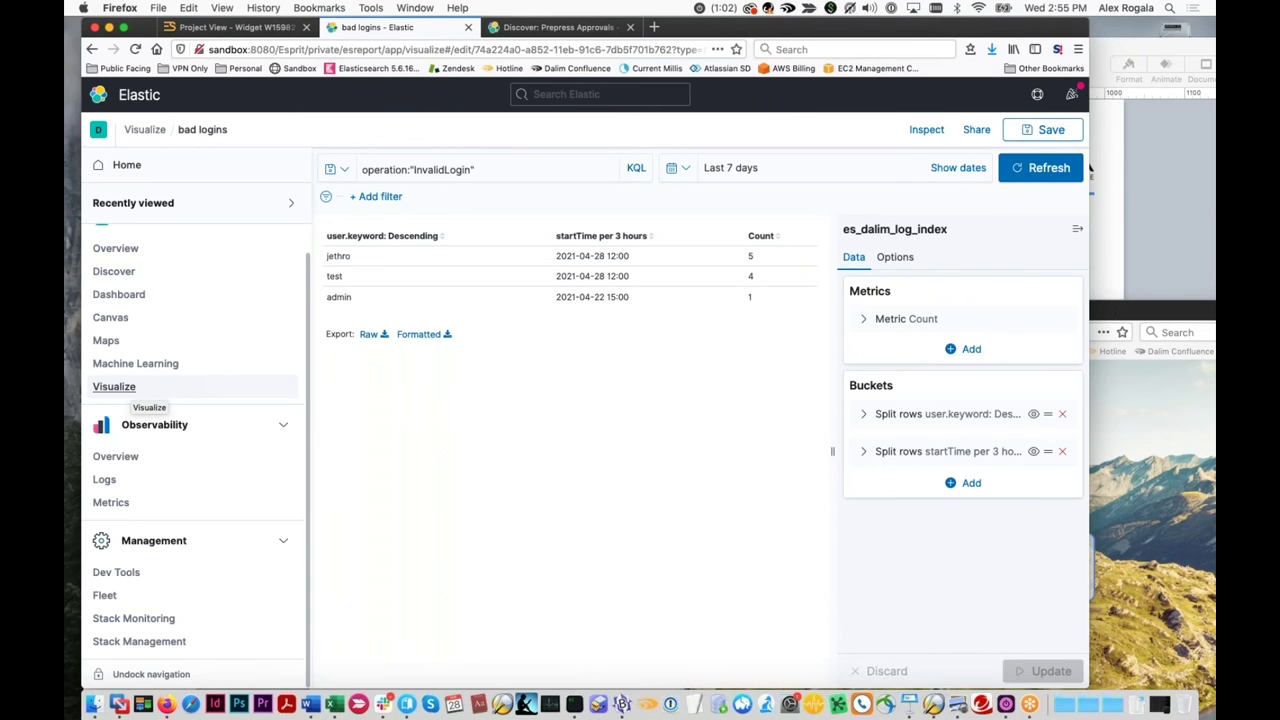
left_click(114, 387)
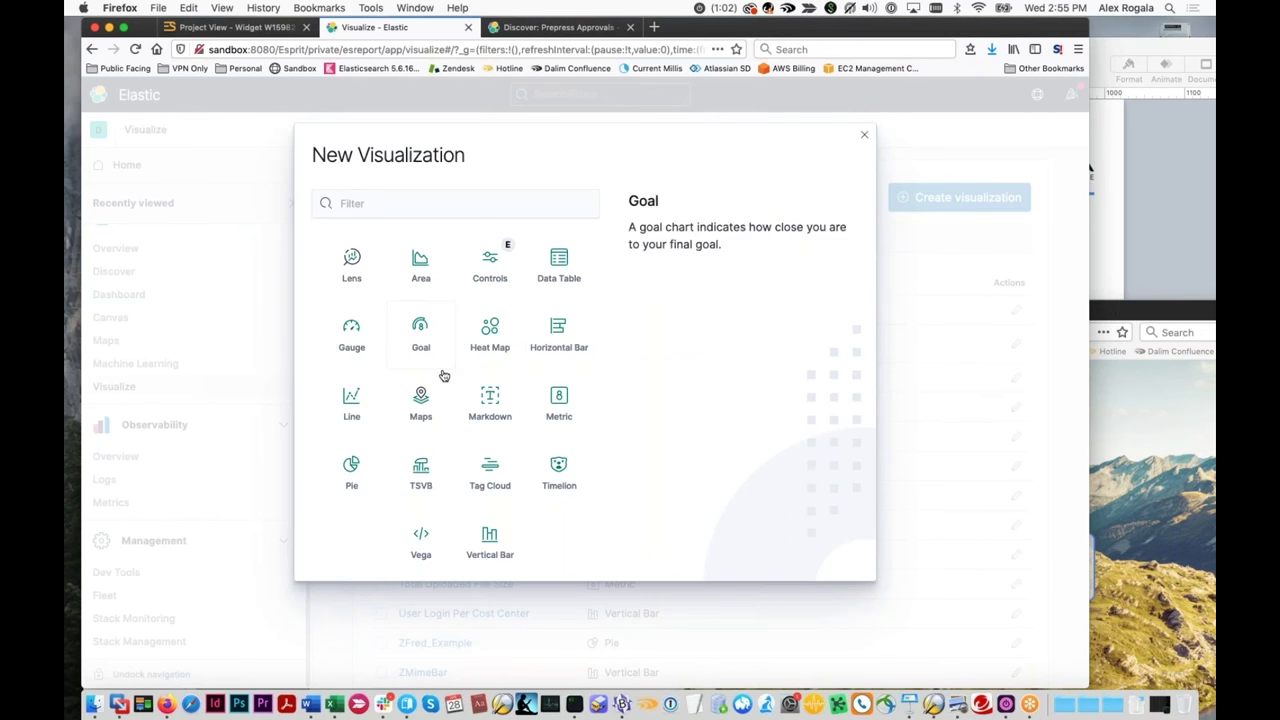
left_click(440, 338)
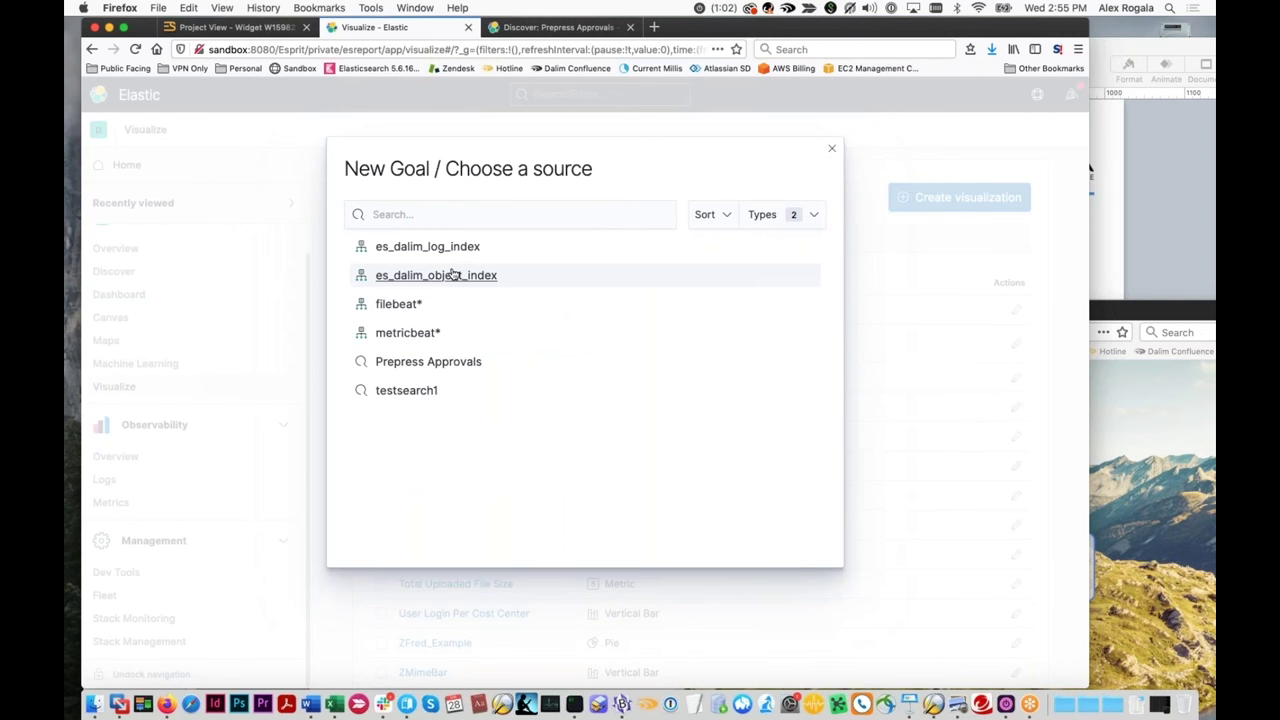
left_click(453, 275)
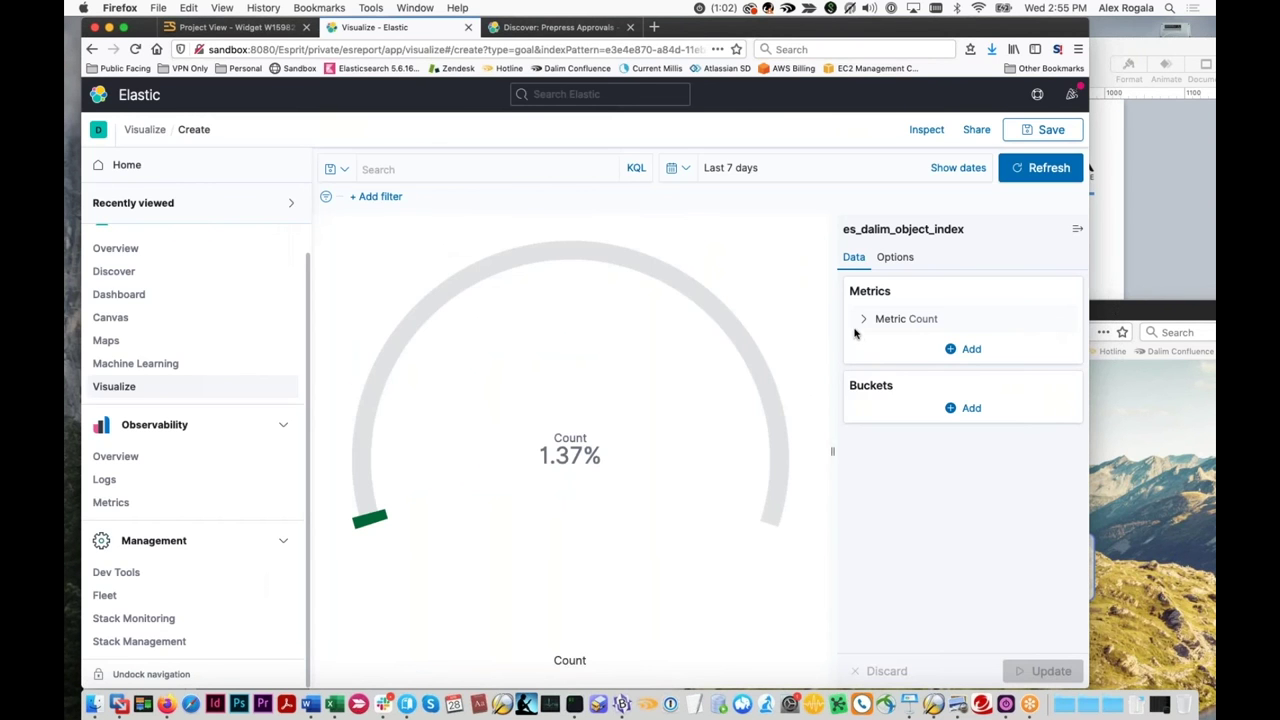
Show the Average of DemoPrinter:wflPercent with a range upper limit of 100
left_click(862, 319)
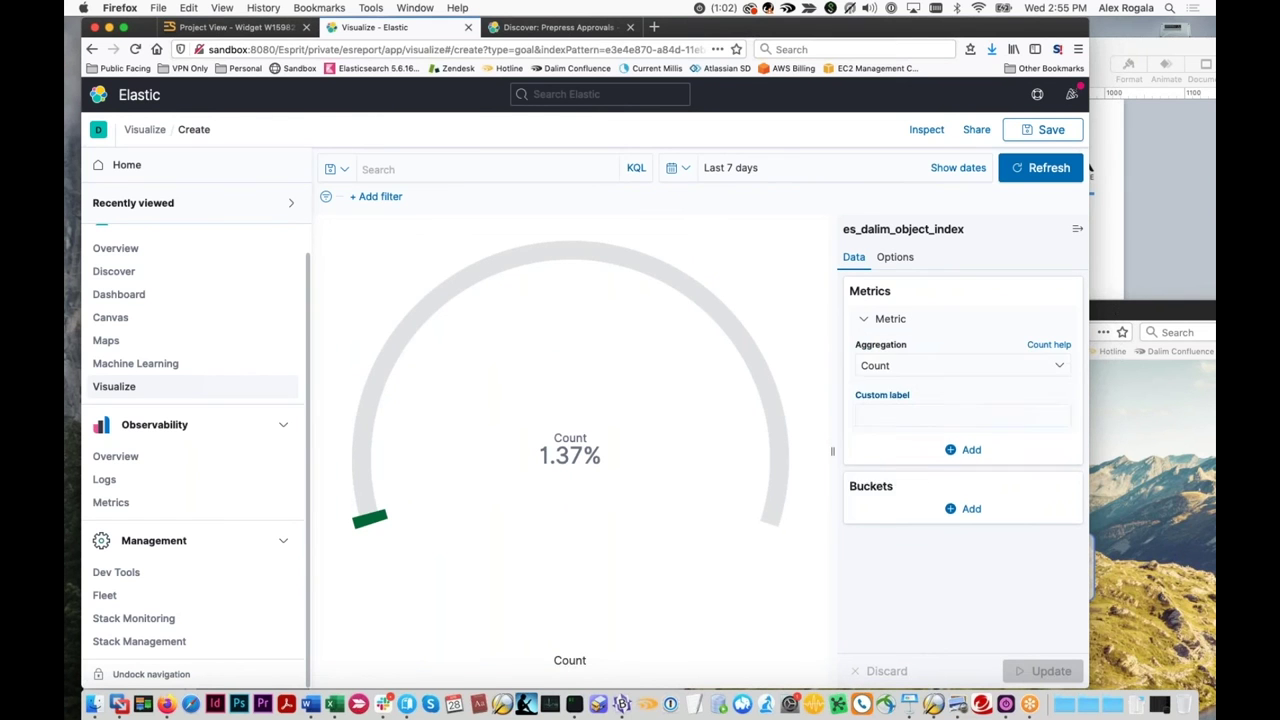
left_click(895, 366)
left_click(889, 409)
left_click(889, 420)
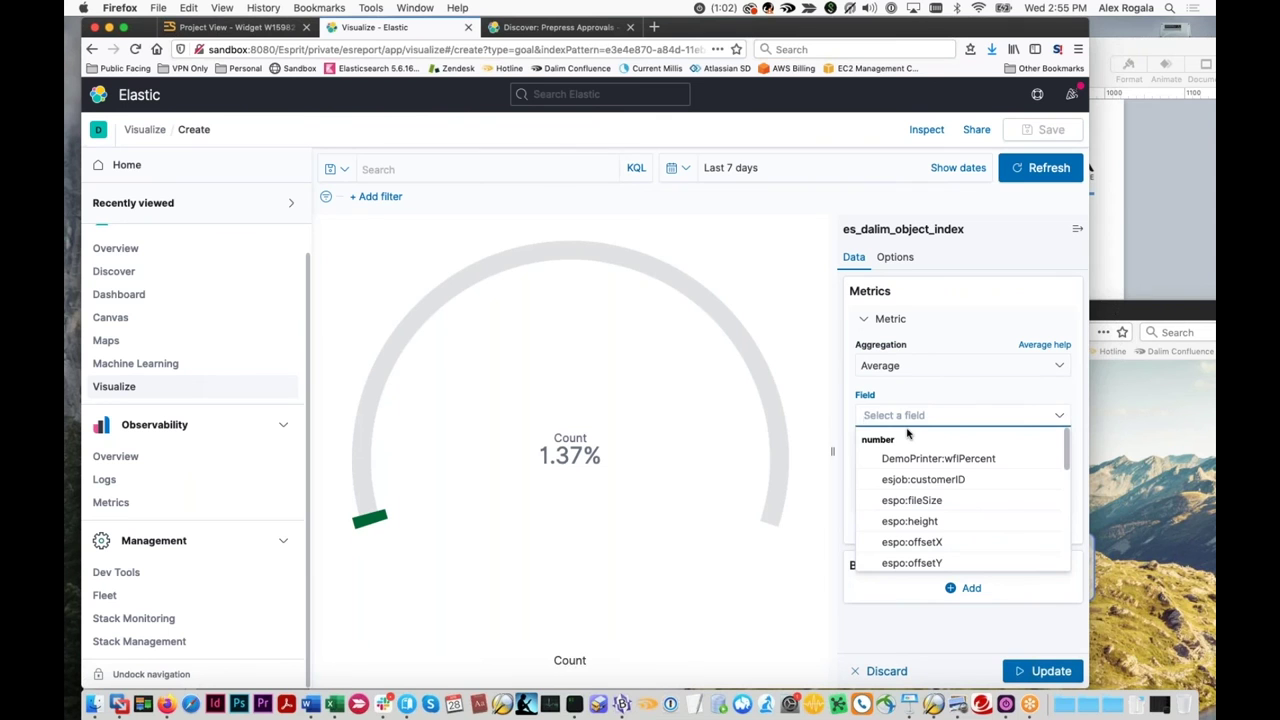
left_click(970, 460)
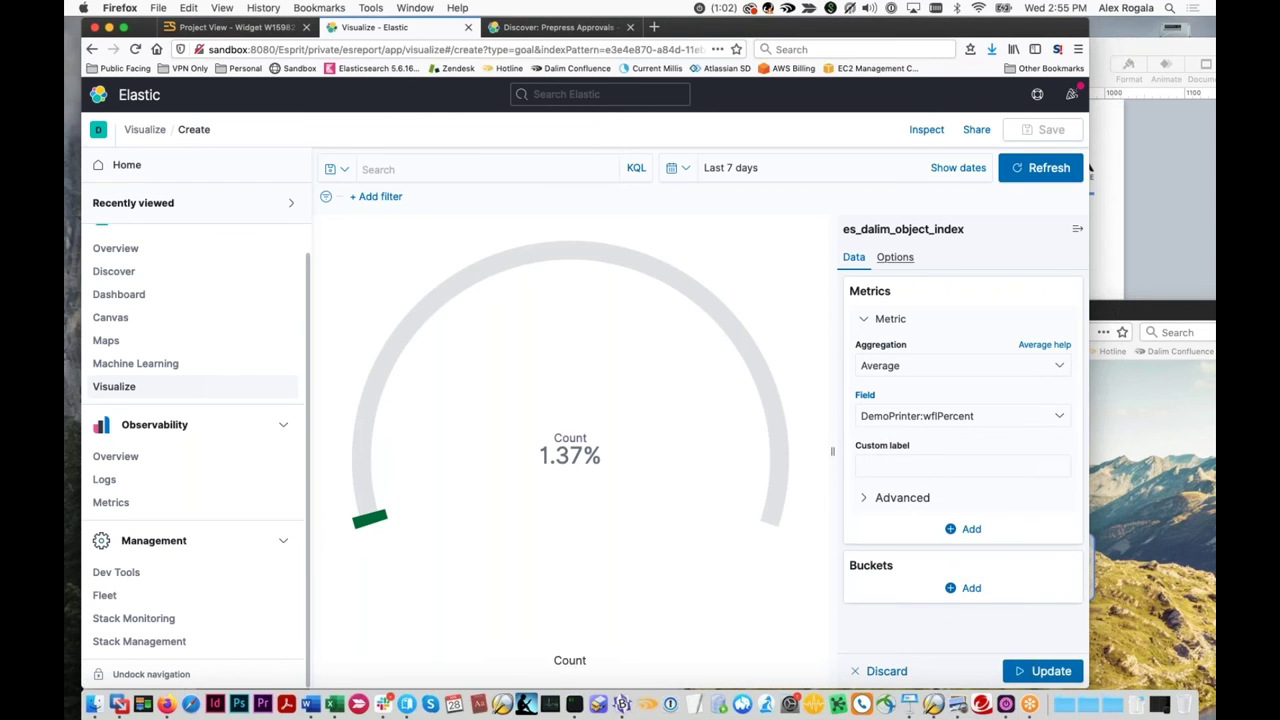
left_click(899, 268)
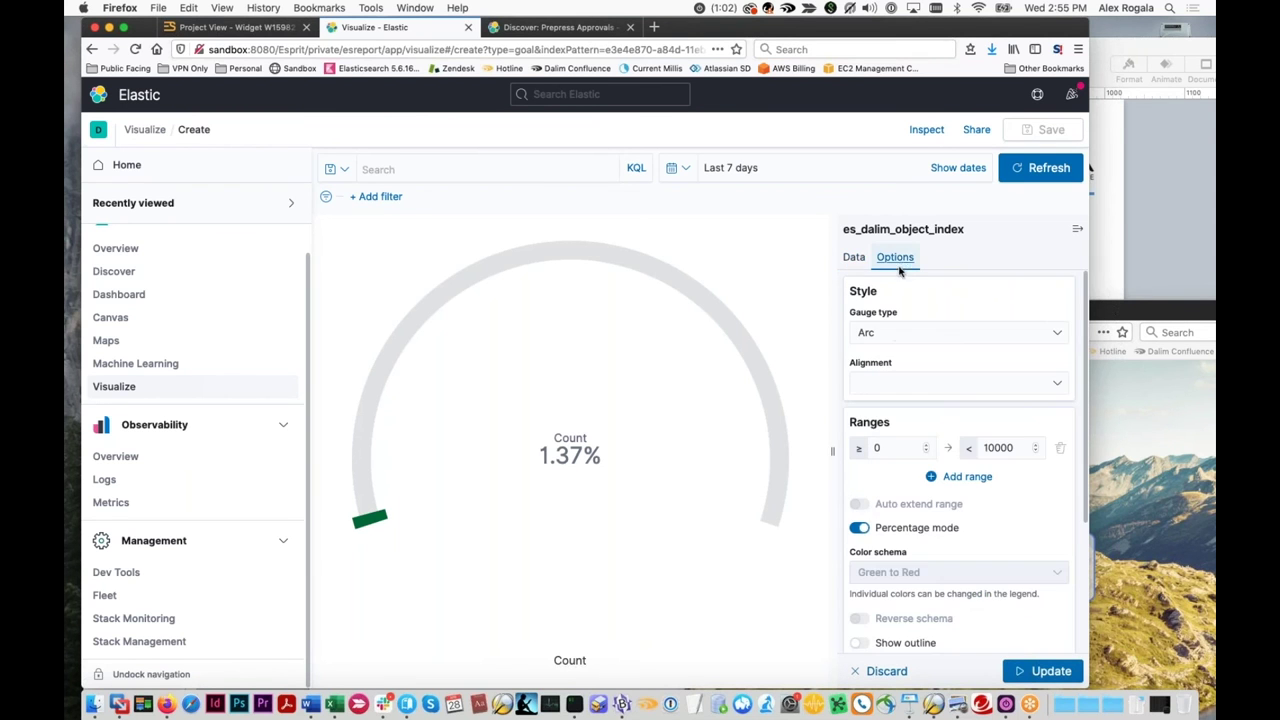
double_click(998, 447)
type("100")
left_click(1048, 669)
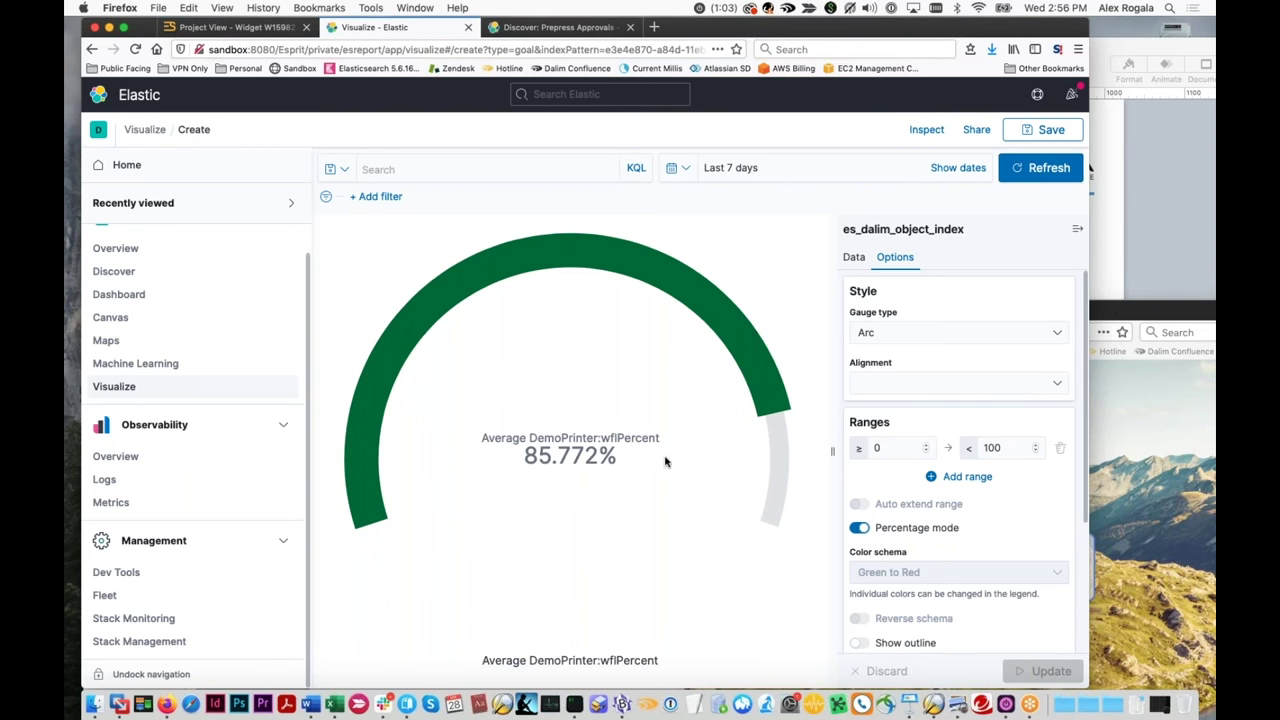
left_click(417, 168)
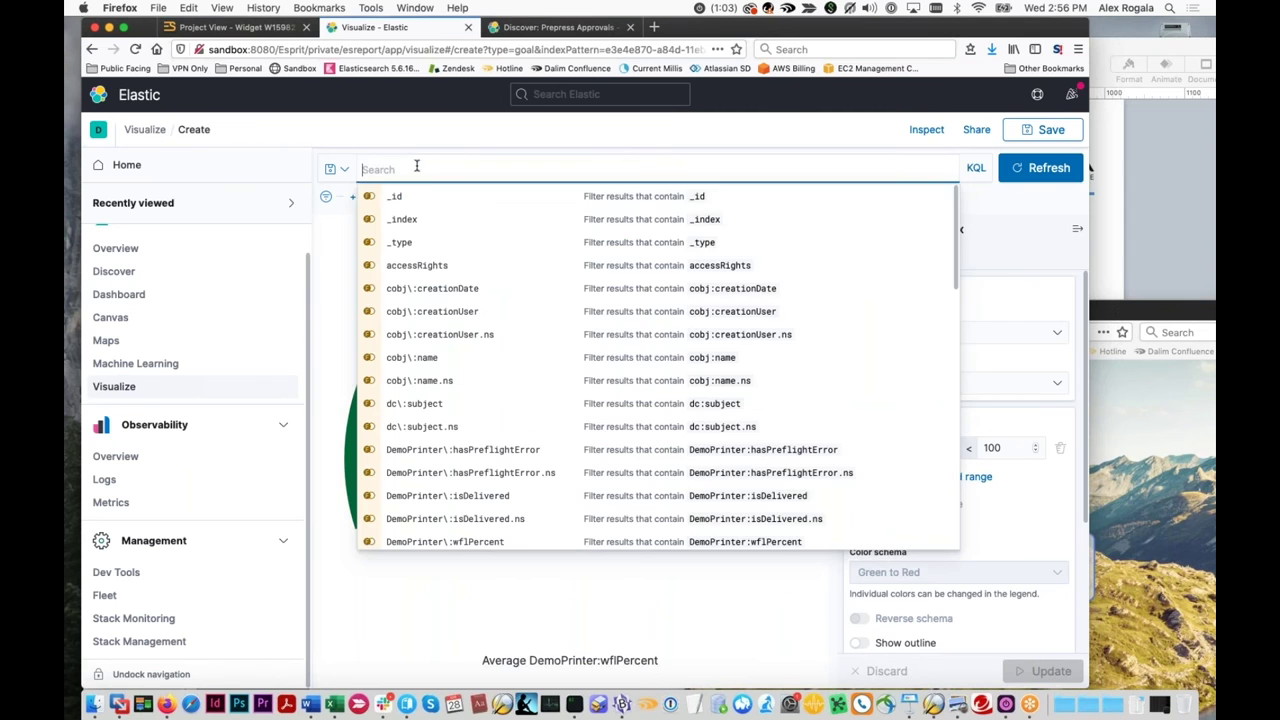
left_click(330, 256)
left_click(487, 166)
type("customerName")
key("Down")
key("Return")
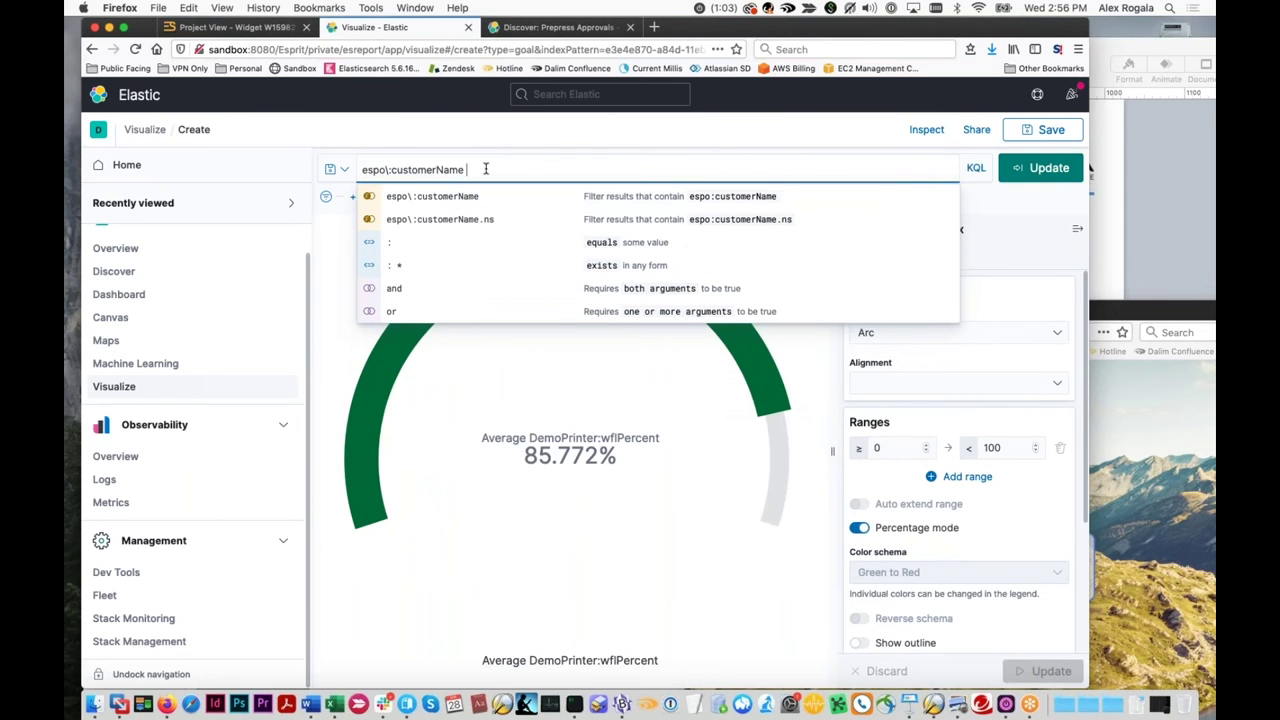
type(":")
key("BackSpace")
key("BackSpace")
type(": \"8")
key("BackSpace")
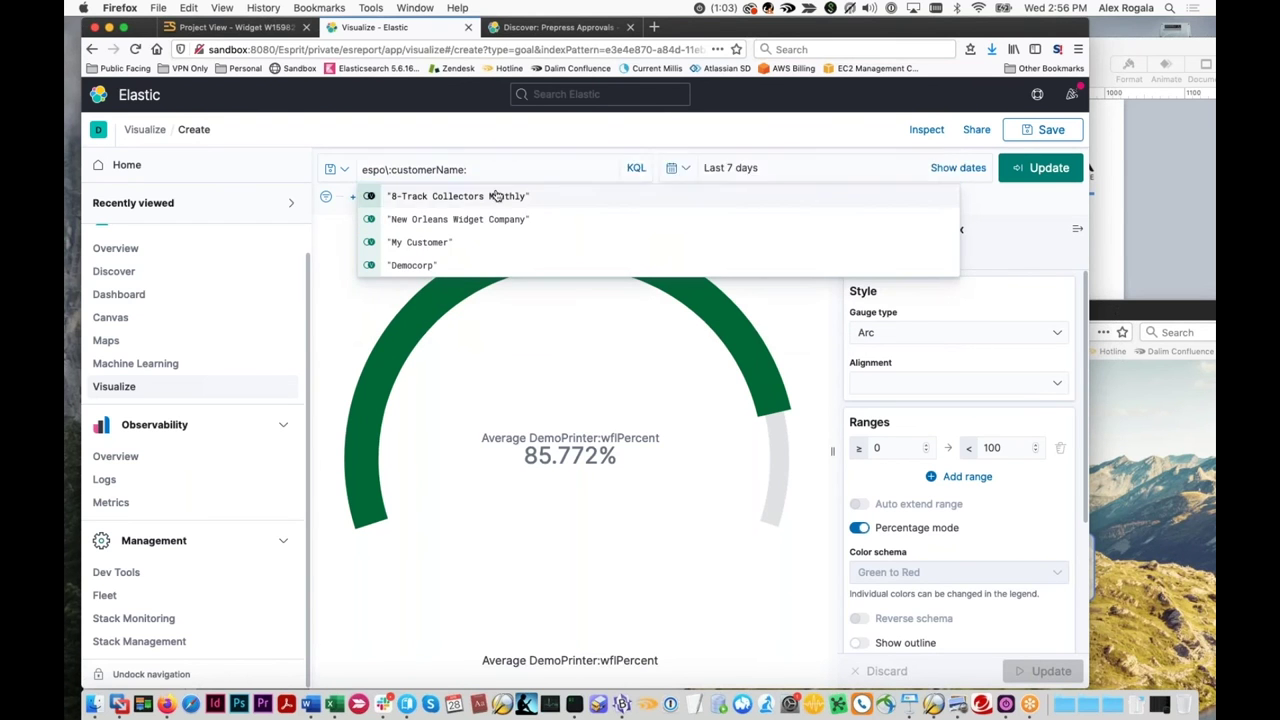
left_click(500, 196)
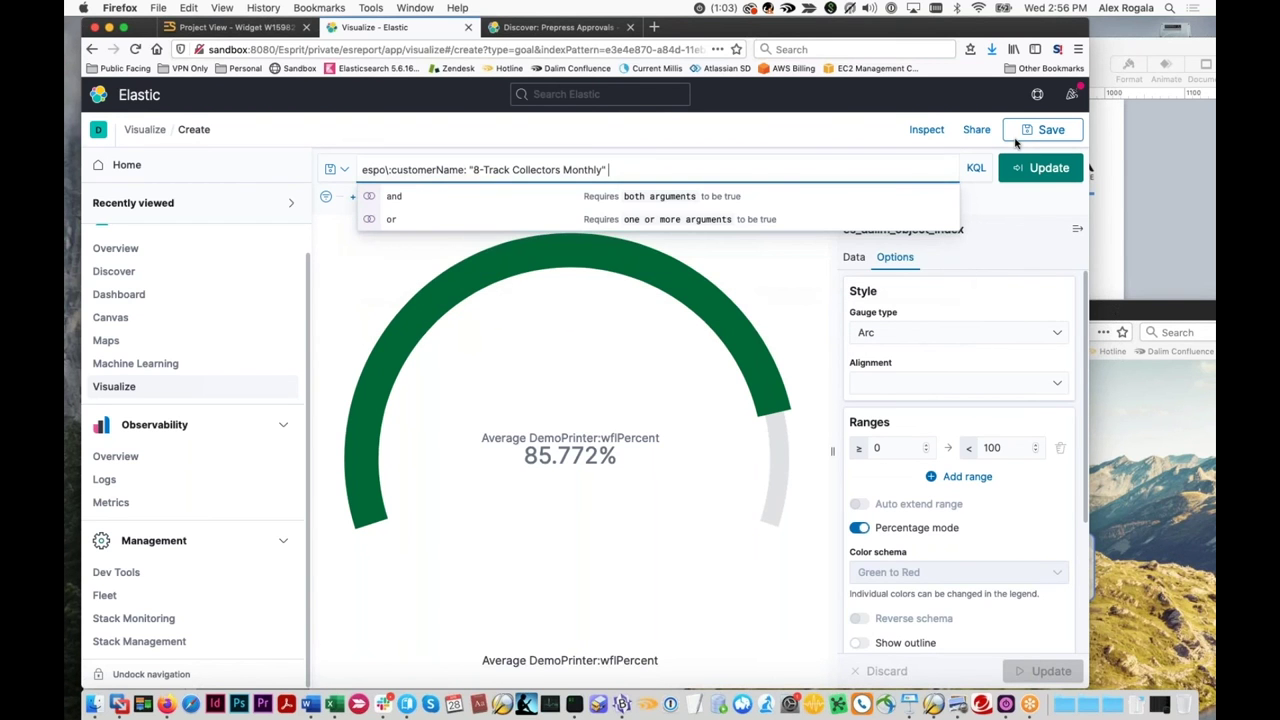
left_click(1040, 168)
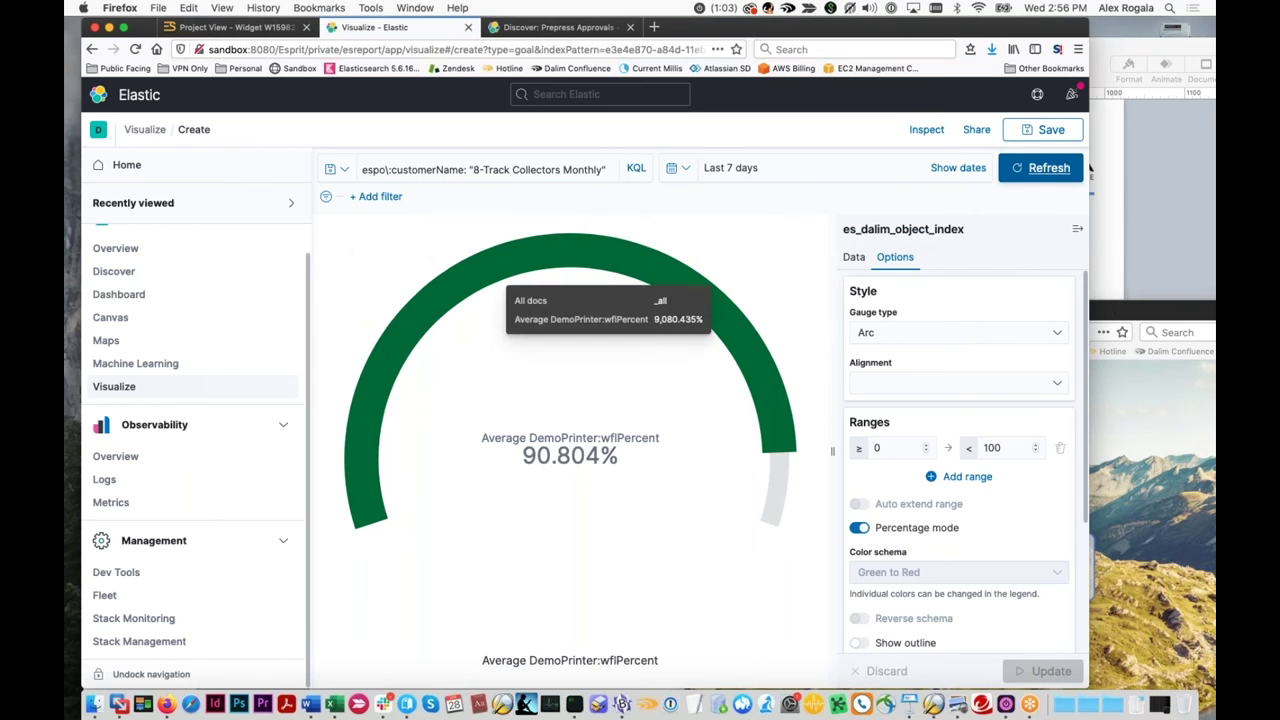
left_click(588, 170)
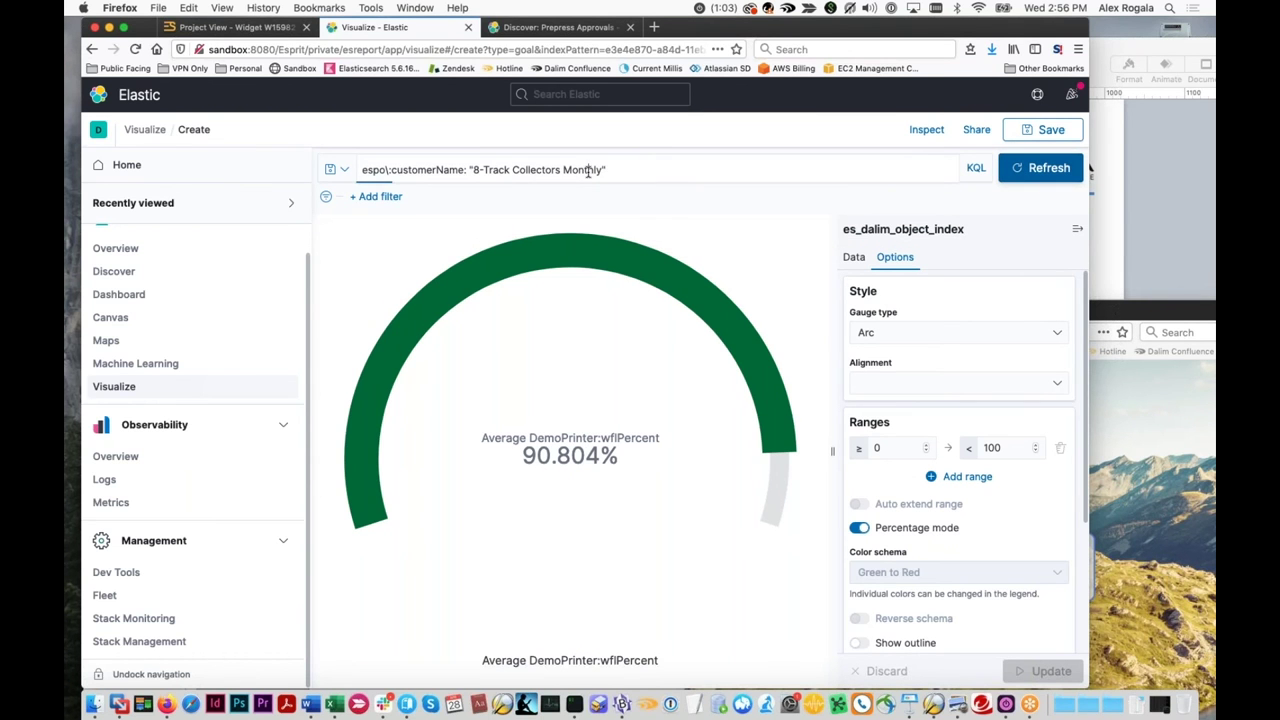
key("super+a")
key("BackSpace")
key("Return")
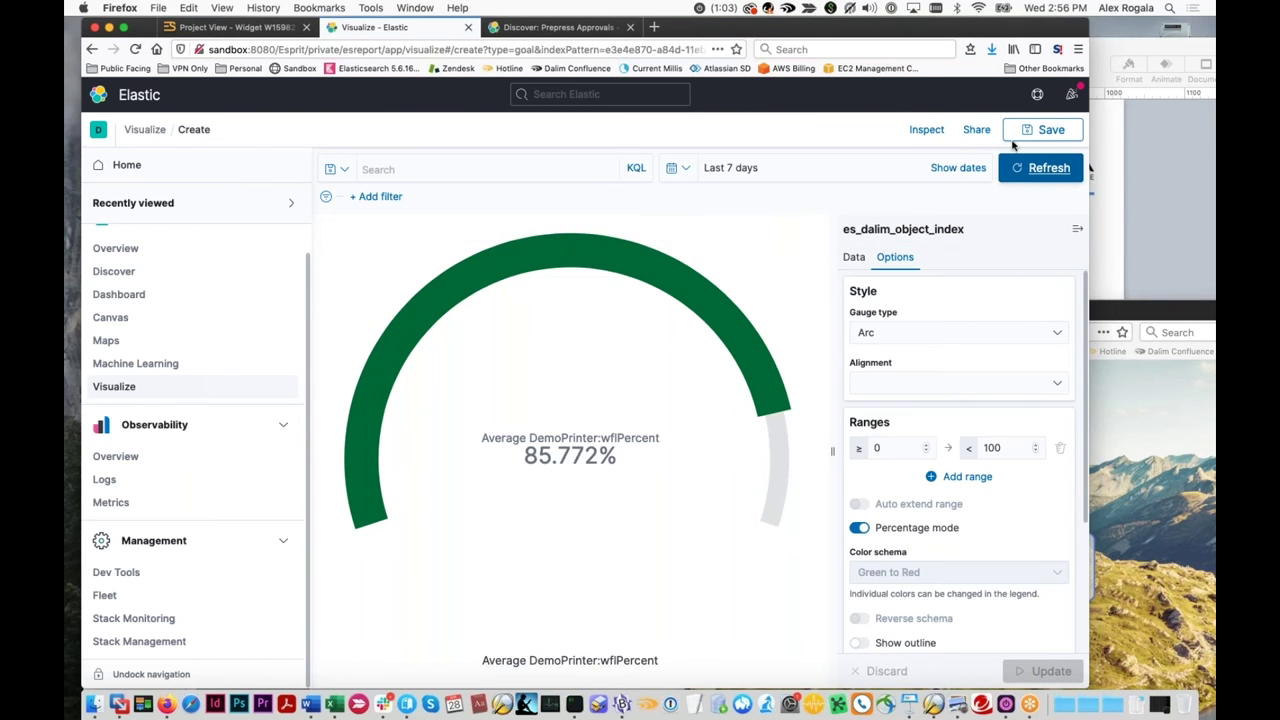
Save the gauge titled 'Workflow Status Gauge' and return to the Visualize list
left_click(1018, 135)
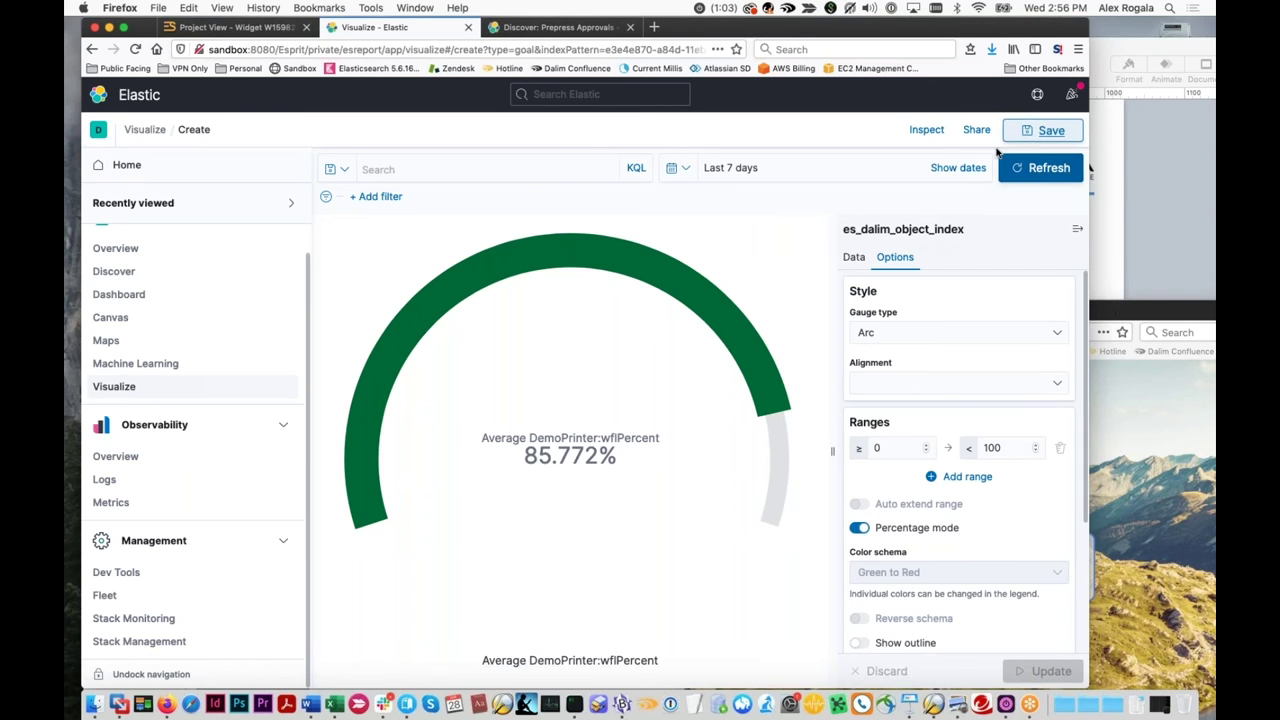
type("Workflow Status G")
type("ague")
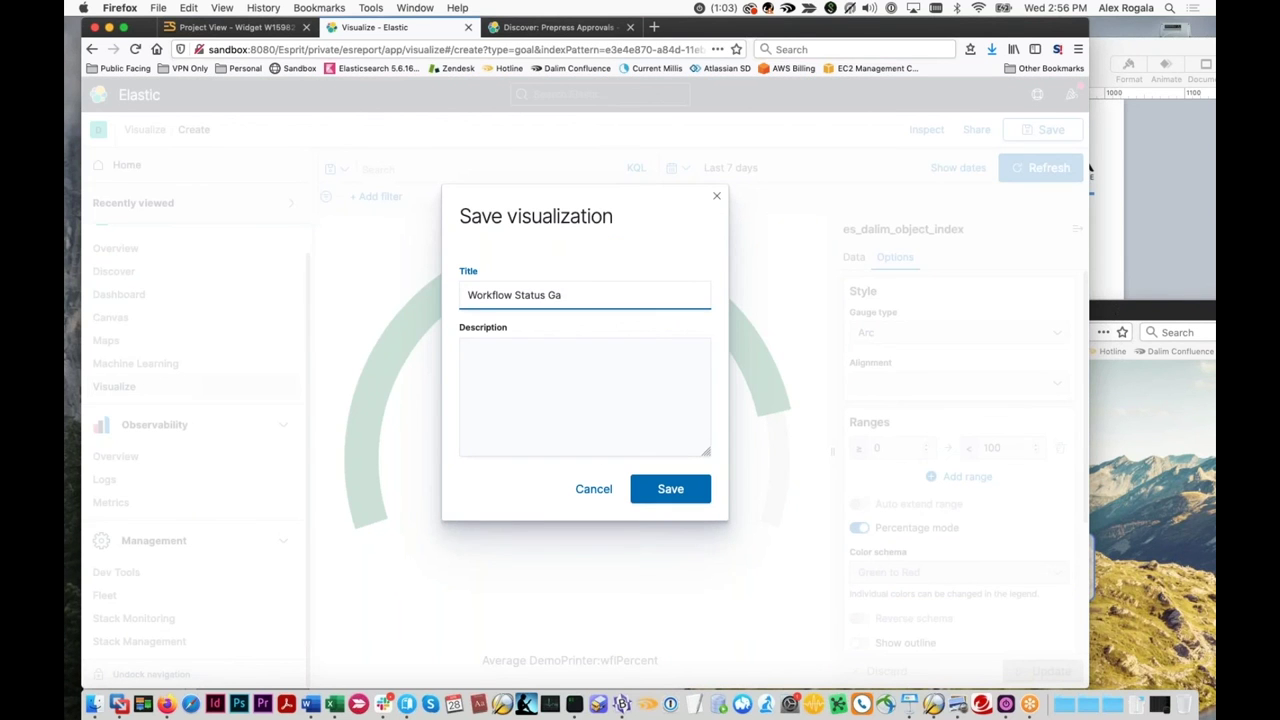
key("BackSpace")
key("BackSpace")
key("BackSpace")
type("uge")
left_click(675, 490)
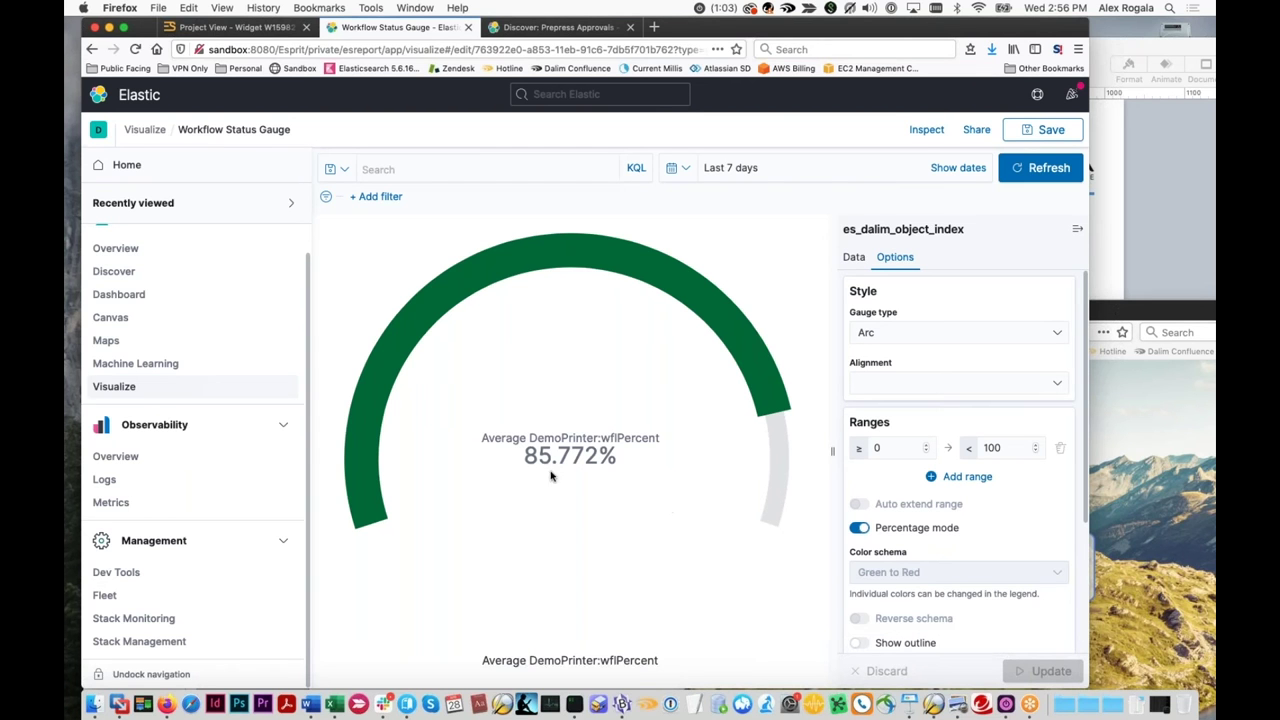
left_click(165, 386)
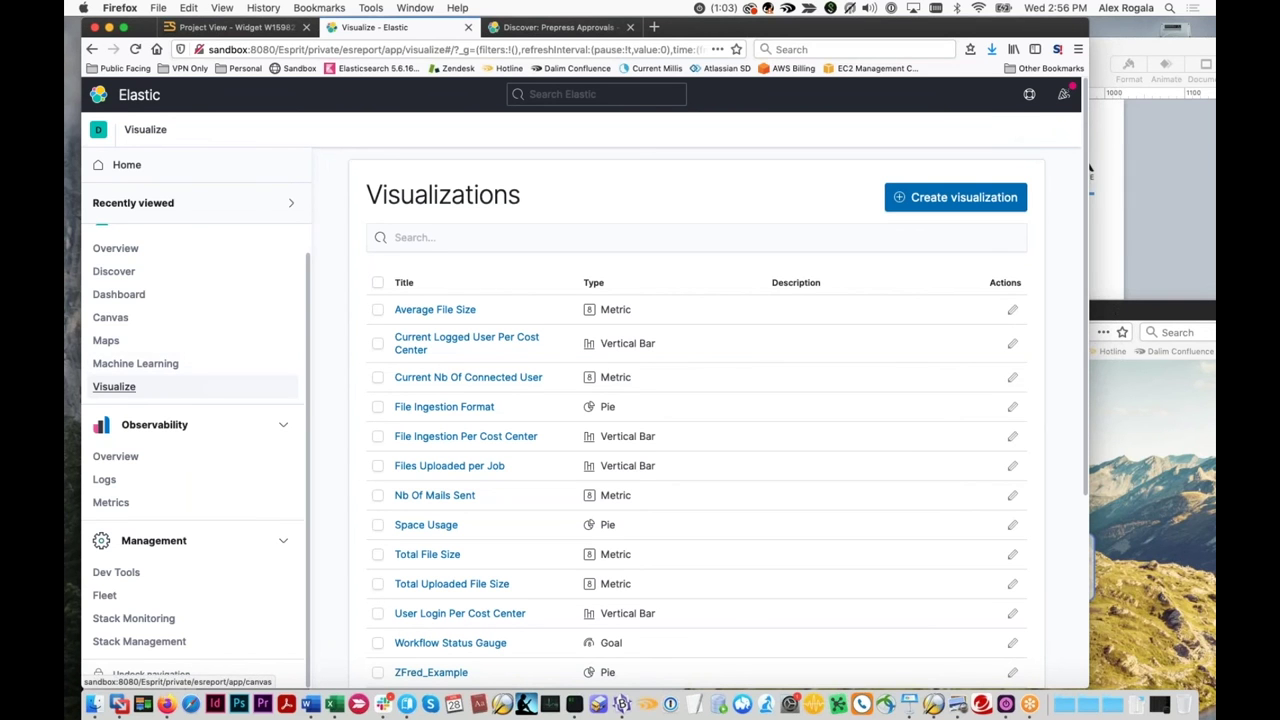
Start a new Lens visualization using the es_dalim_object_index index pattern
left_click(975, 197)
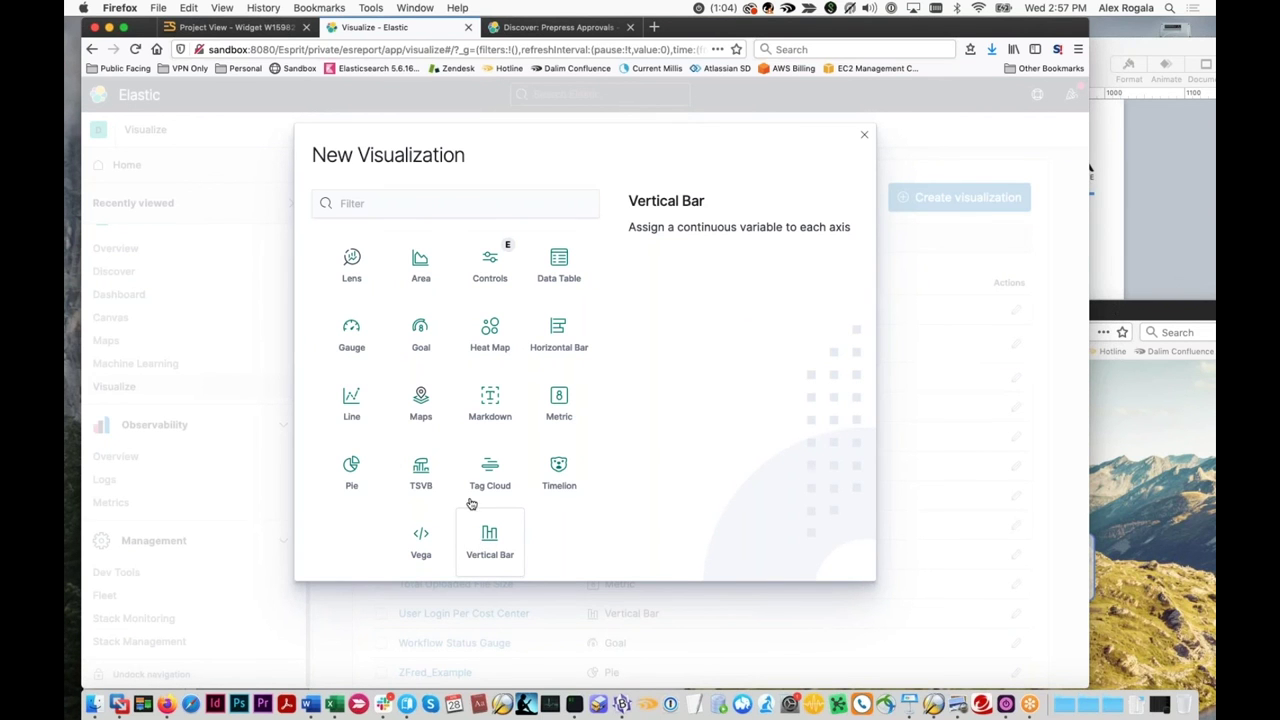
left_click(350, 265)
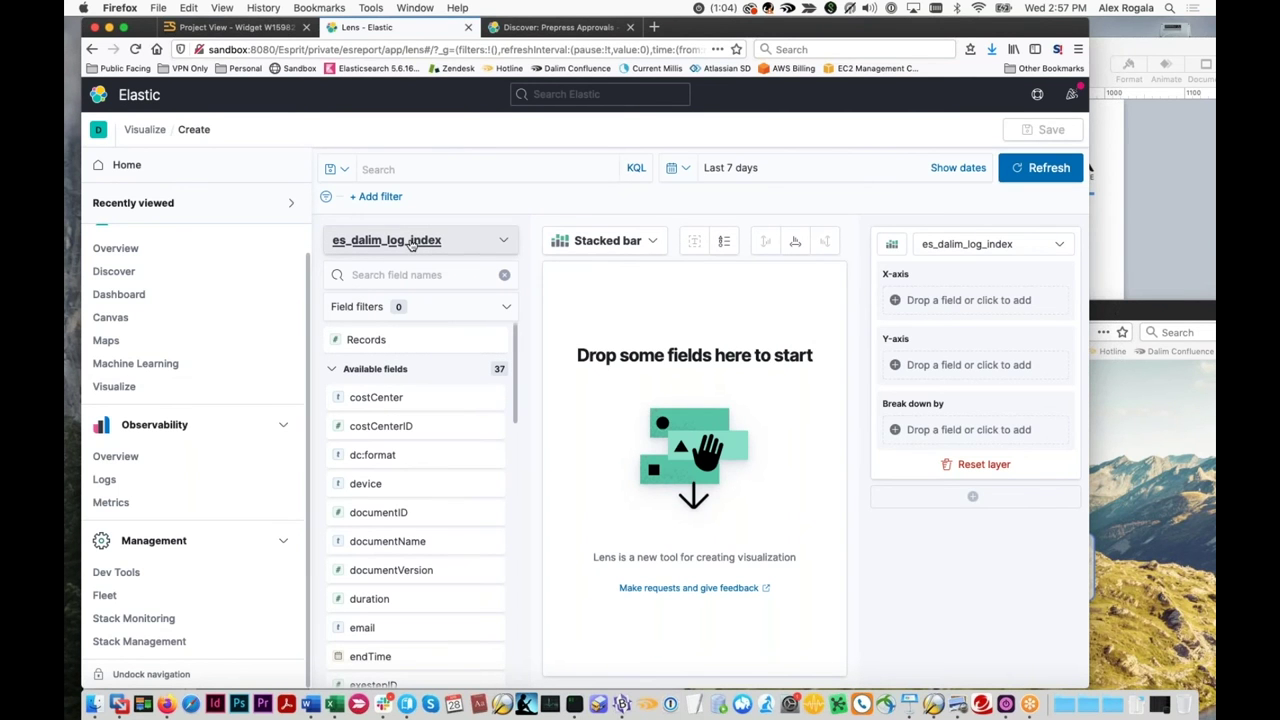
left_click(414, 276)
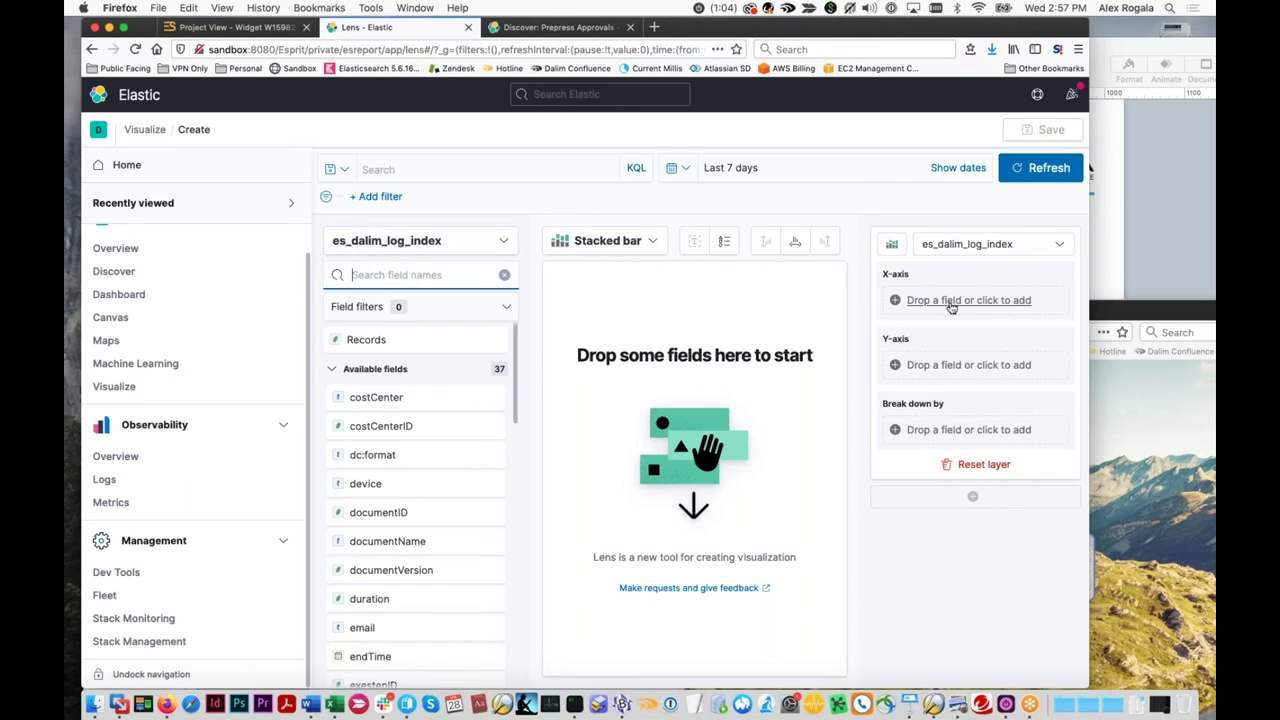
left_click(443, 169)
type("es")
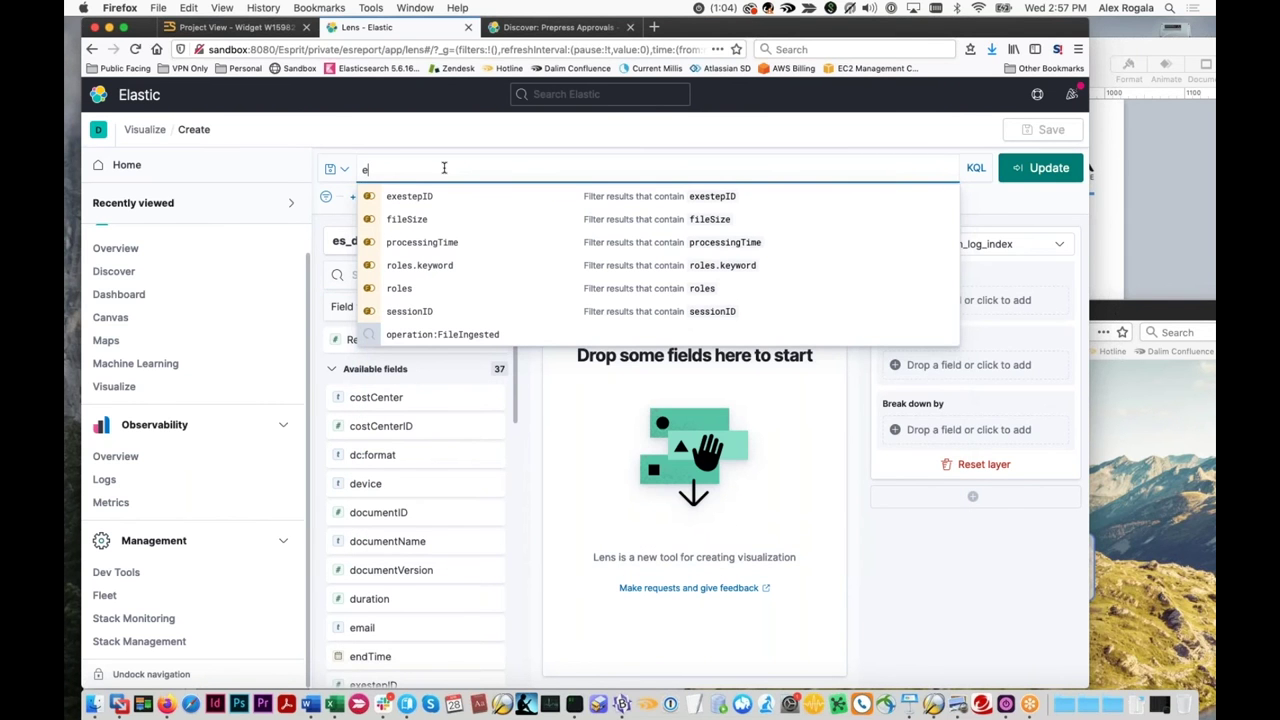
key("BackSpace")
type("type:")
left_click(338, 240)
left_click(340, 240)
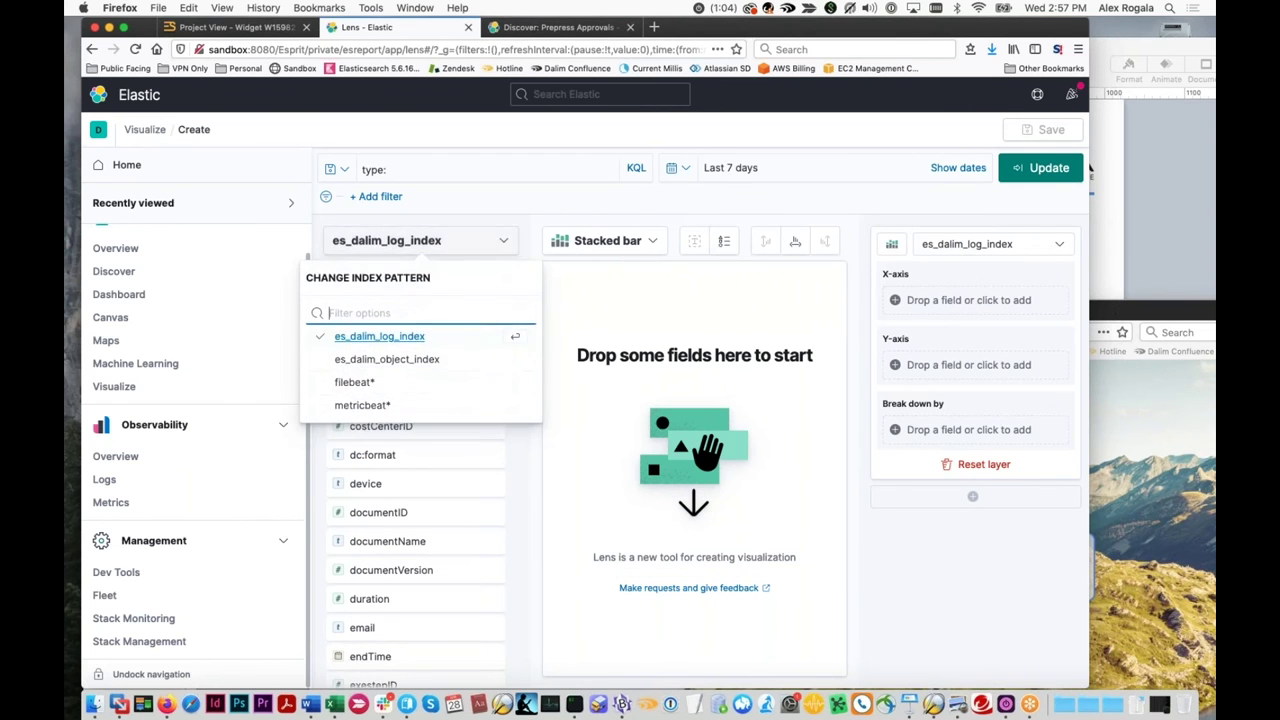
left_click(386, 361)
Apply the KQL query type:"PageOrder" AND DemoPrinter:hasPreflightError: true
left_click(400, 170)
left_click(420, 197)
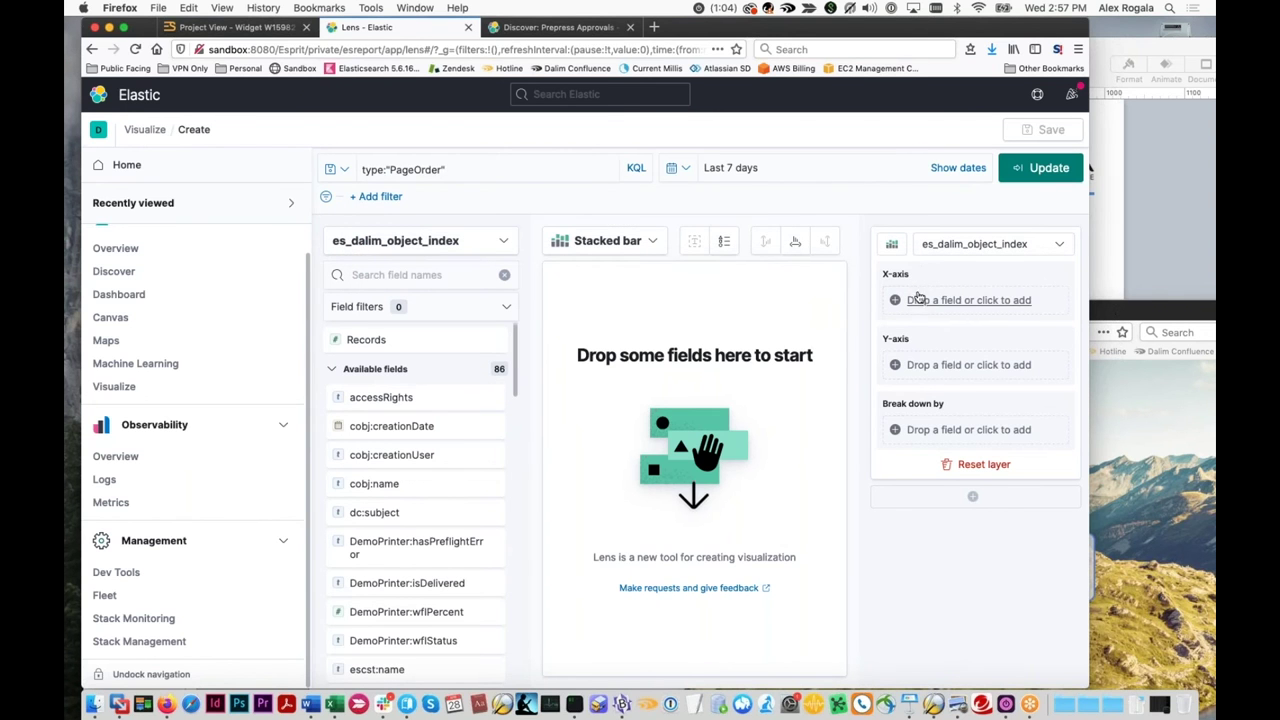
left_click(514, 170)
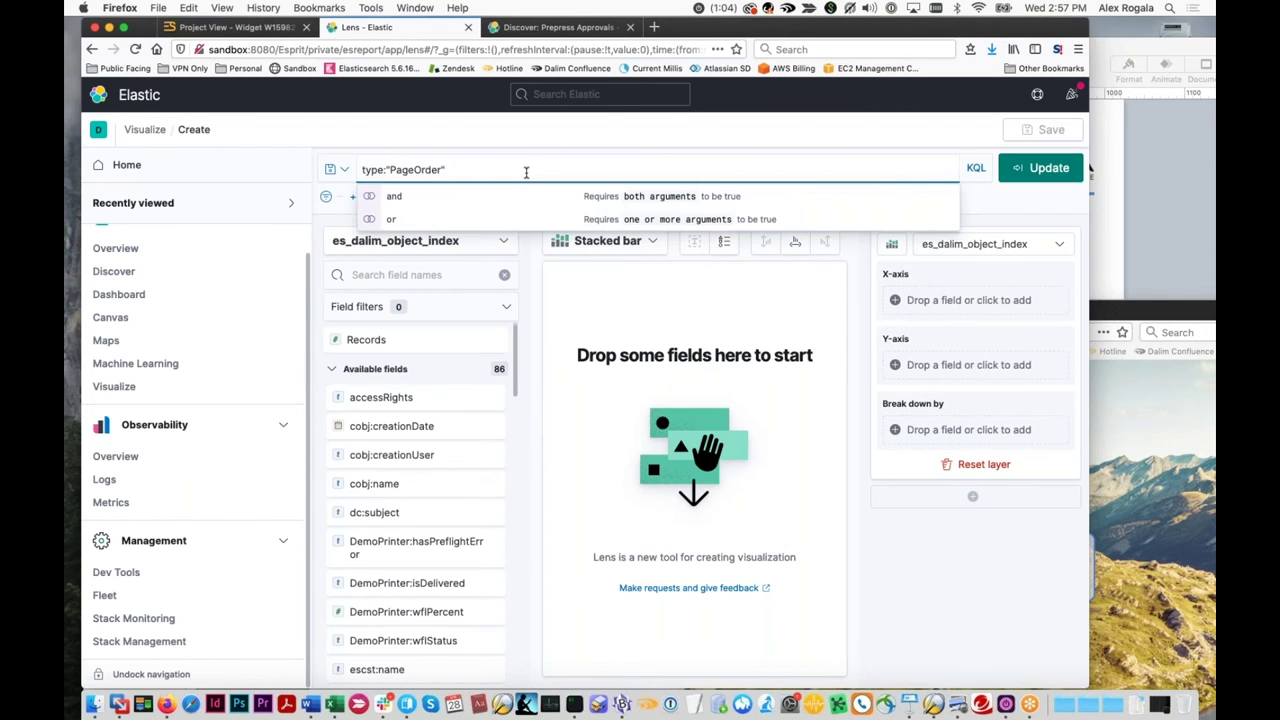
type("and")
key("BackSpace")
key("BackSpace")
key("BackSpace")
type("AND ")
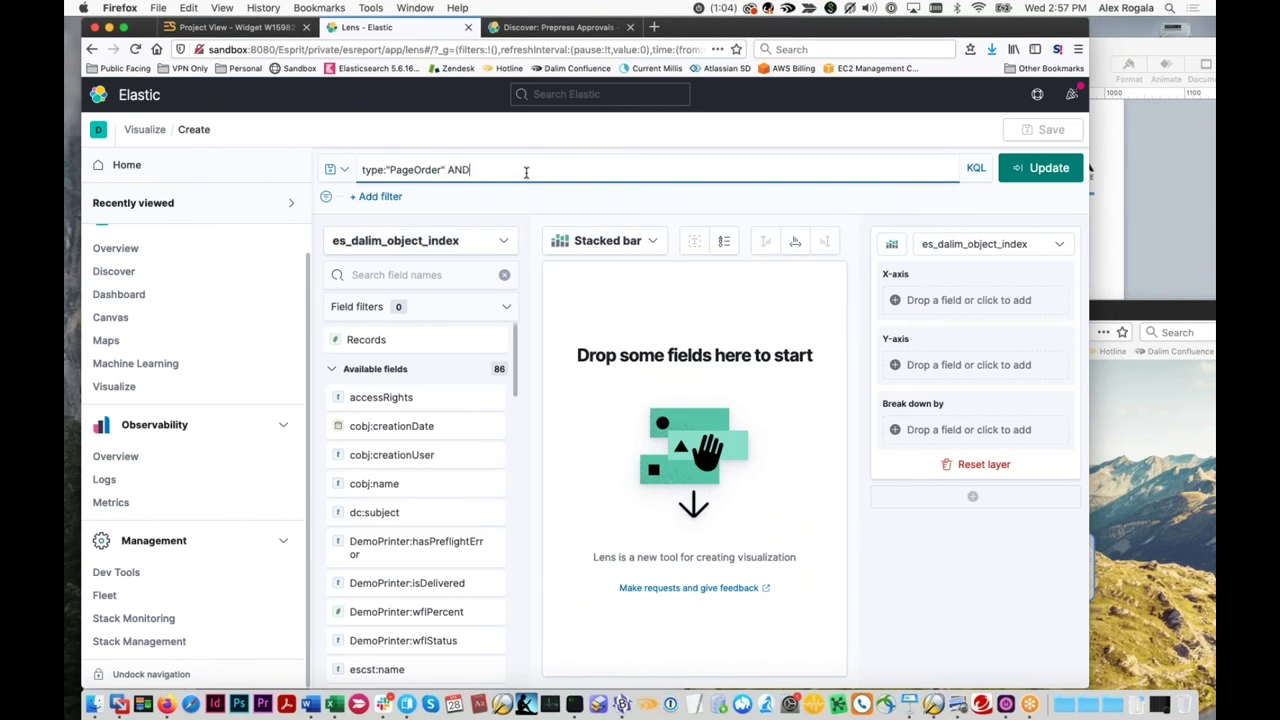
type("dem")
left_click(528, 200)
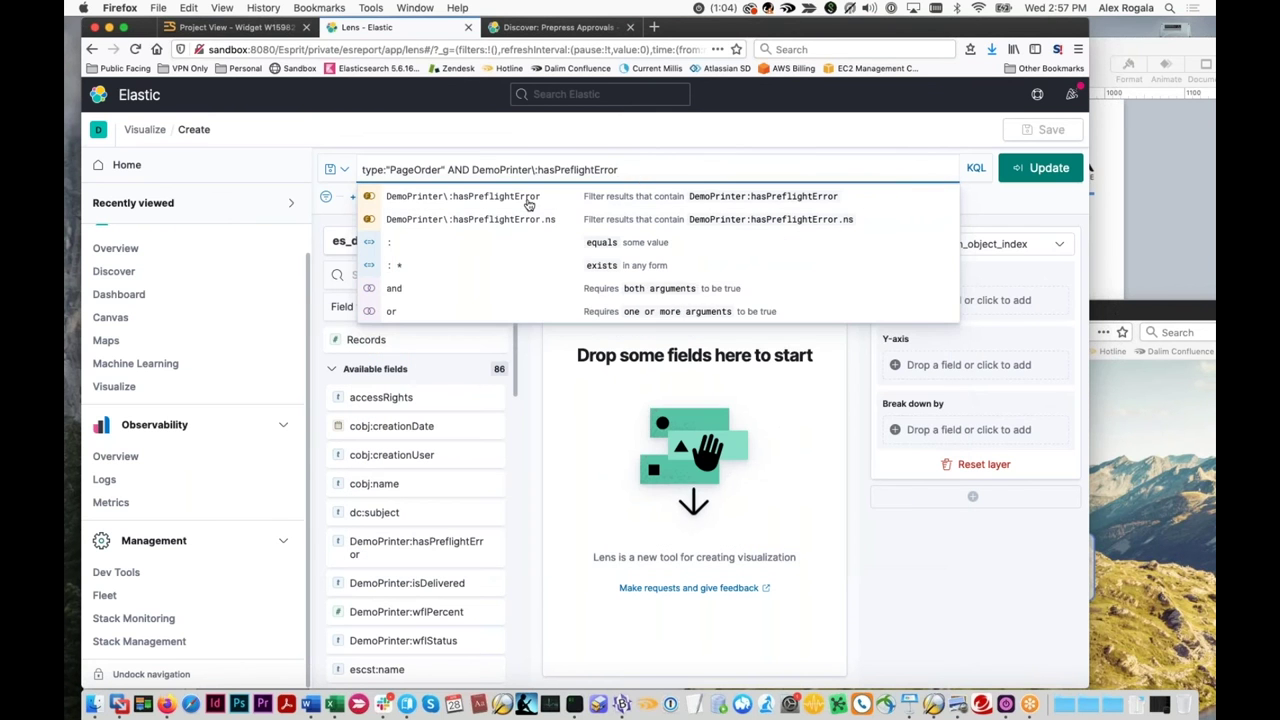
type(": t")
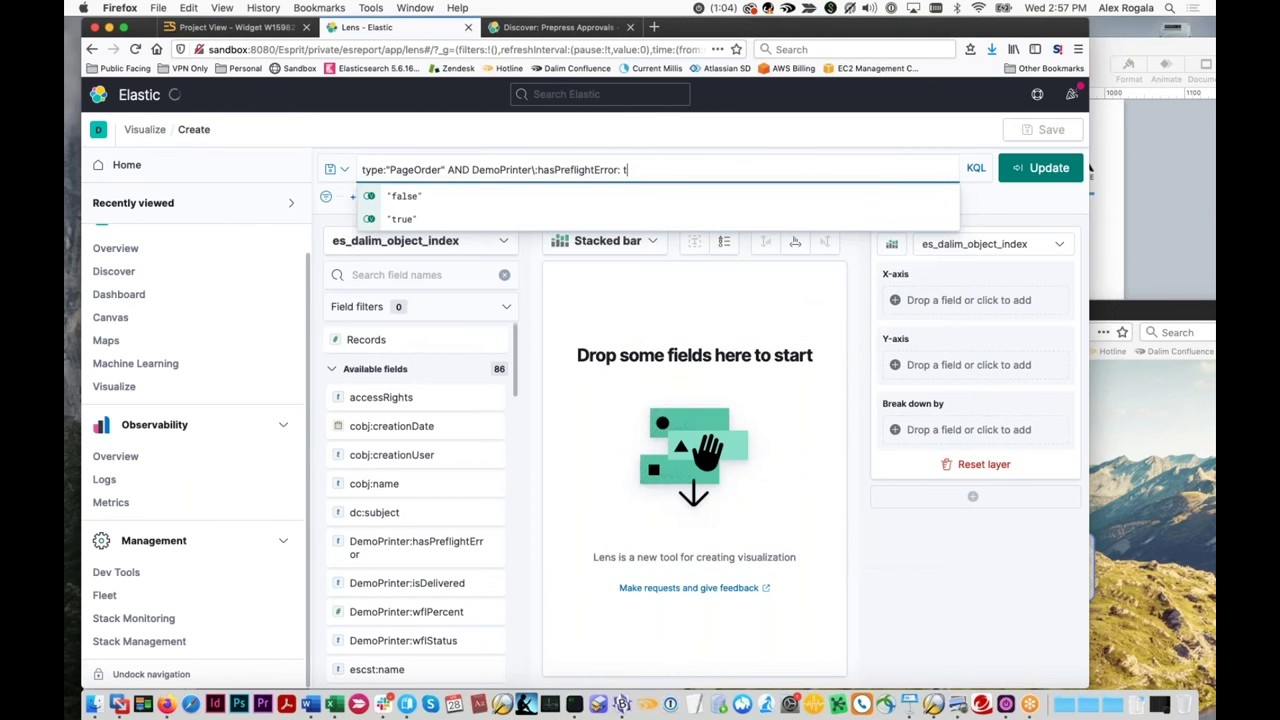
type("rue")
key("Return")
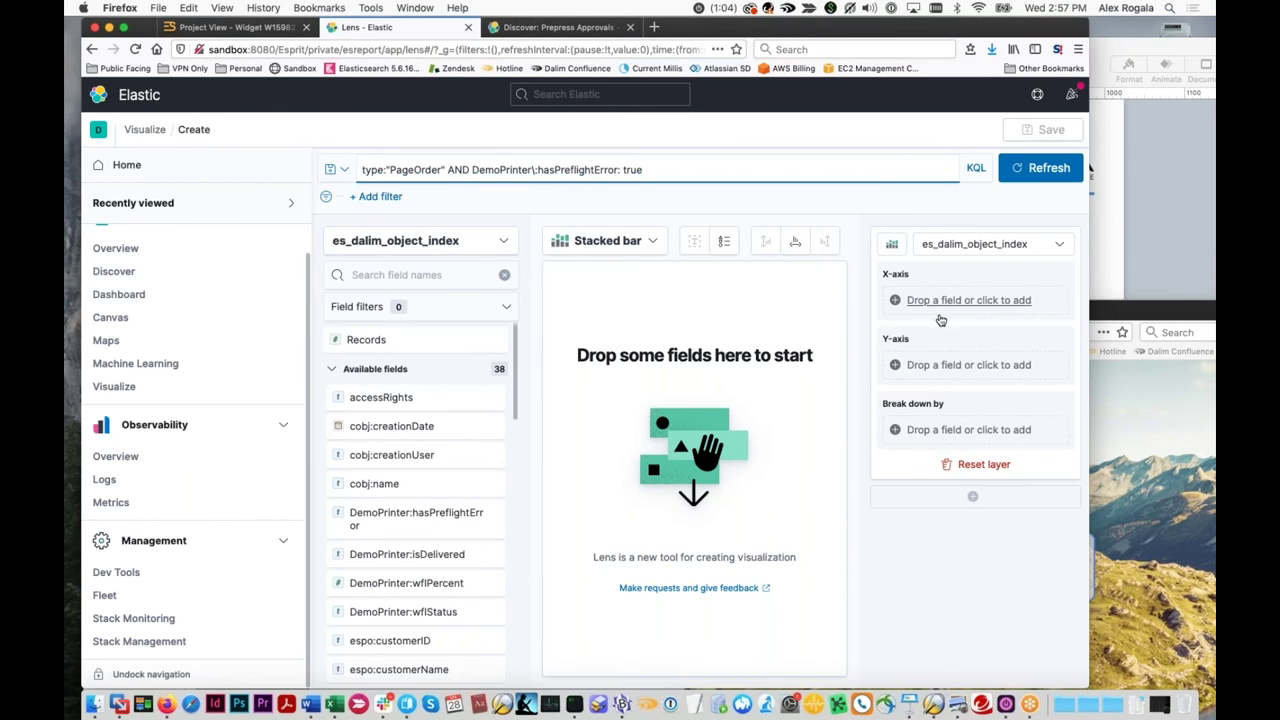
Set the Y-axis to count of records
left_click(946, 366)
left_click(910, 395)
mouse_move(743, 354)
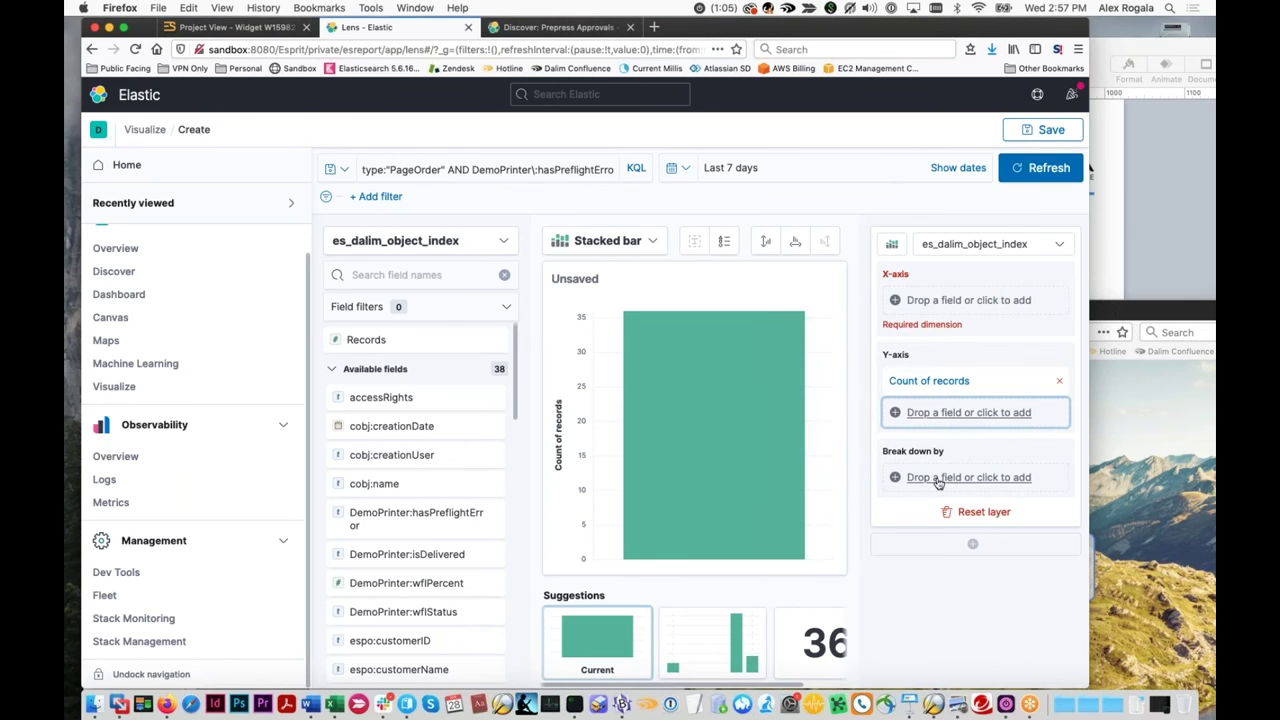
Put top 100 values of espo:customerName on the X-axis
left_click(923, 299)
left_click(914, 366)
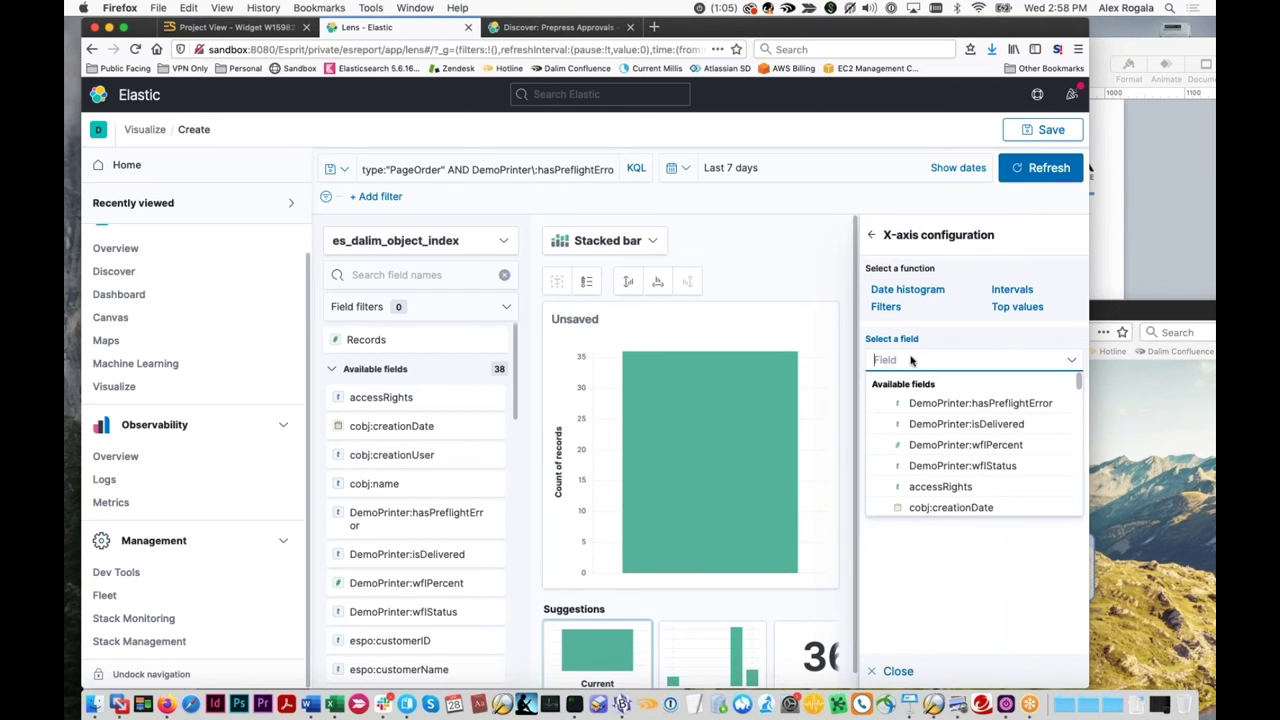
type("job")
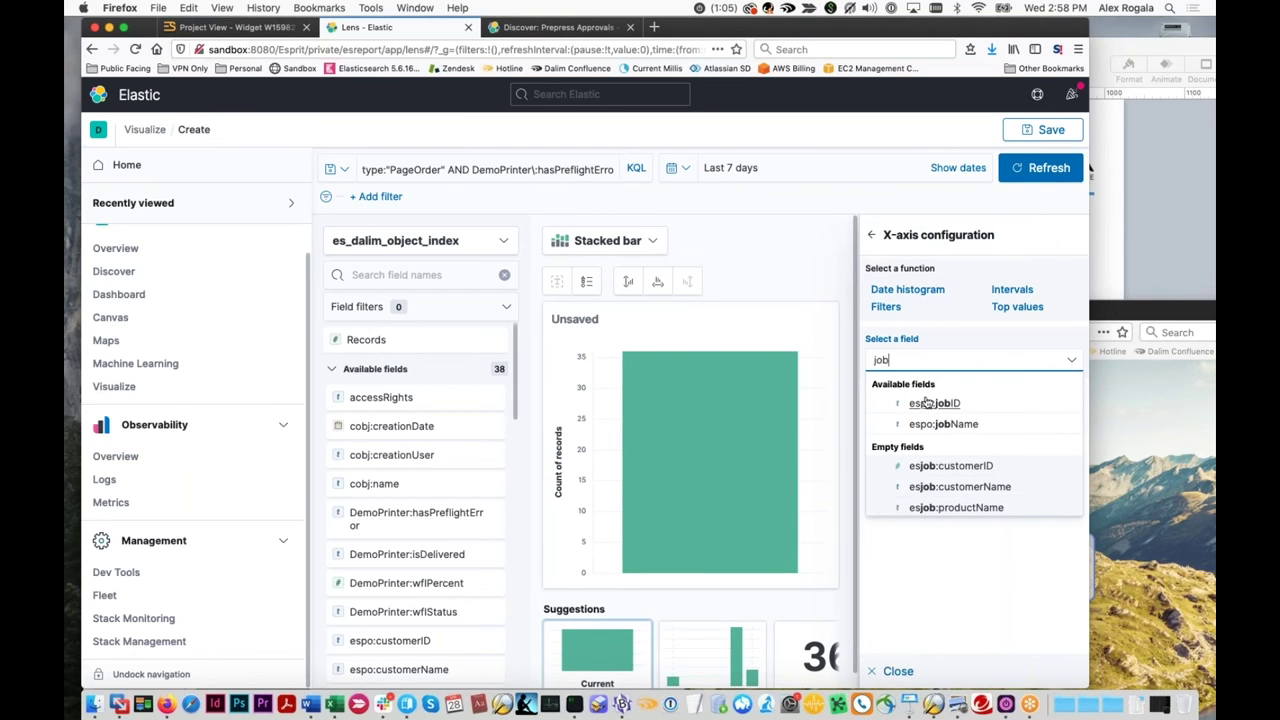
key("BackSpace")
key("BackSpace")
key("BackSpace")
type("customer")
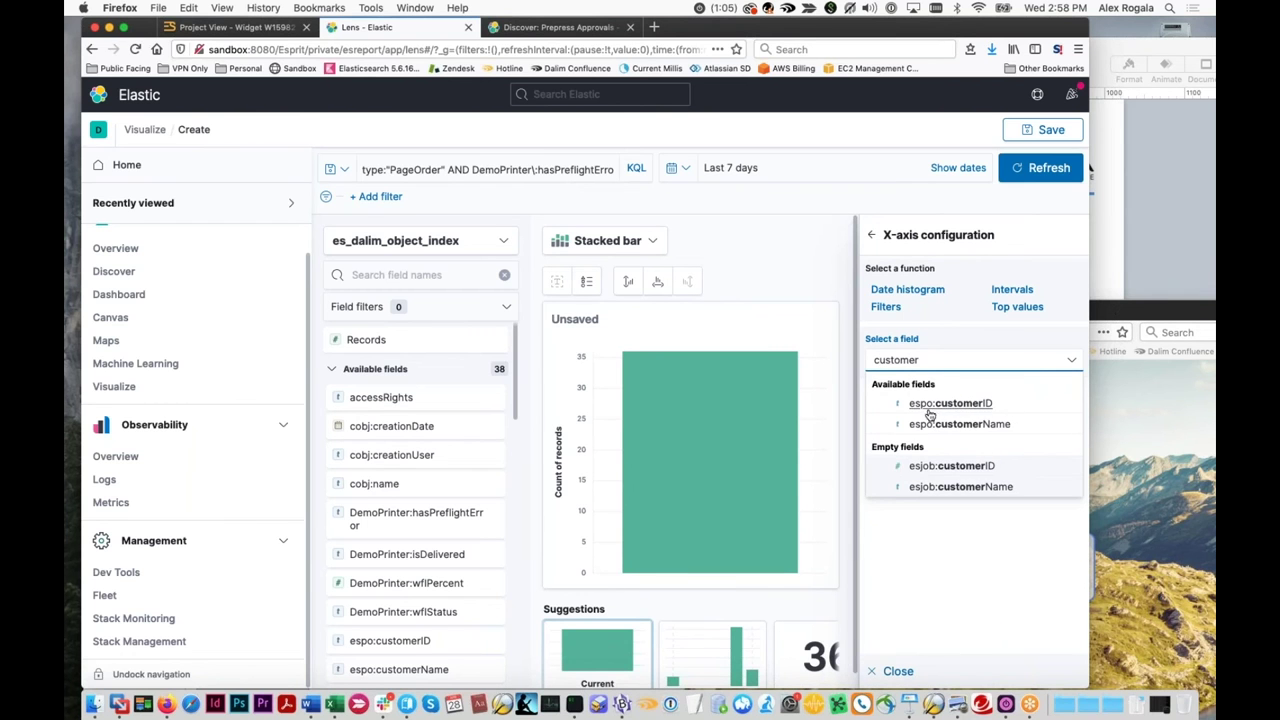
left_click(935, 424)
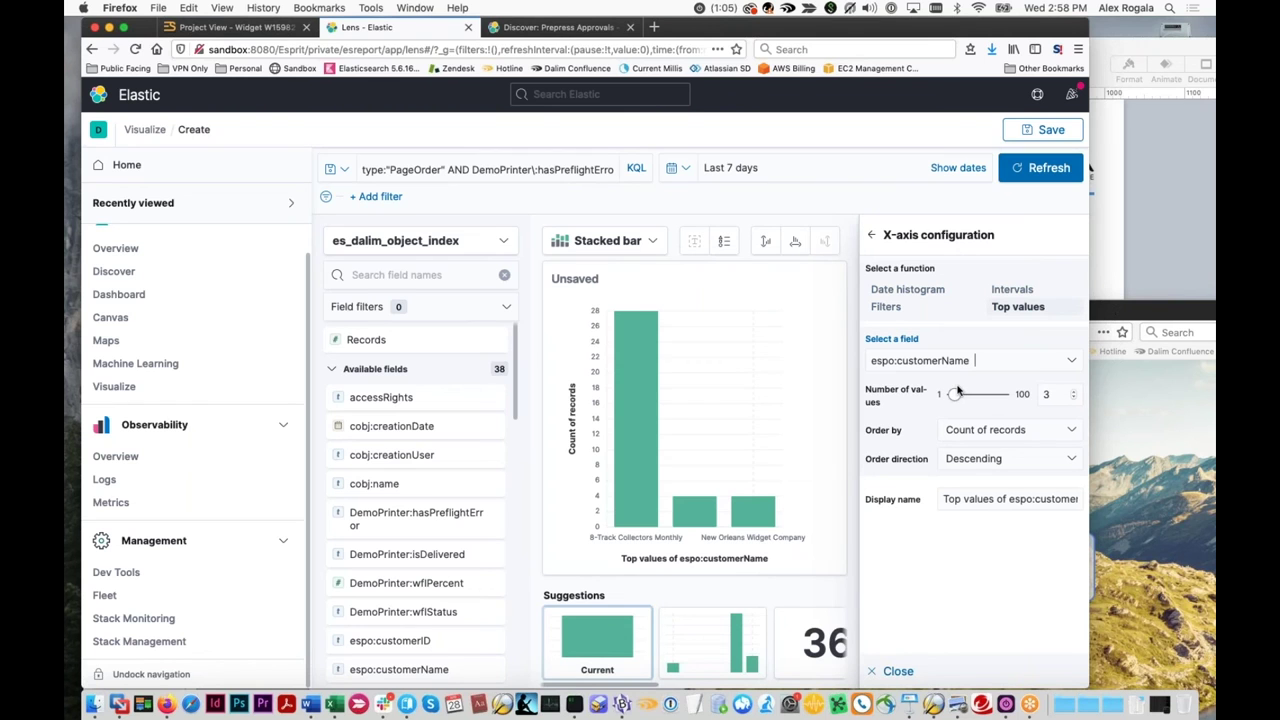
left_click_drag(955, 393, 1003, 393)
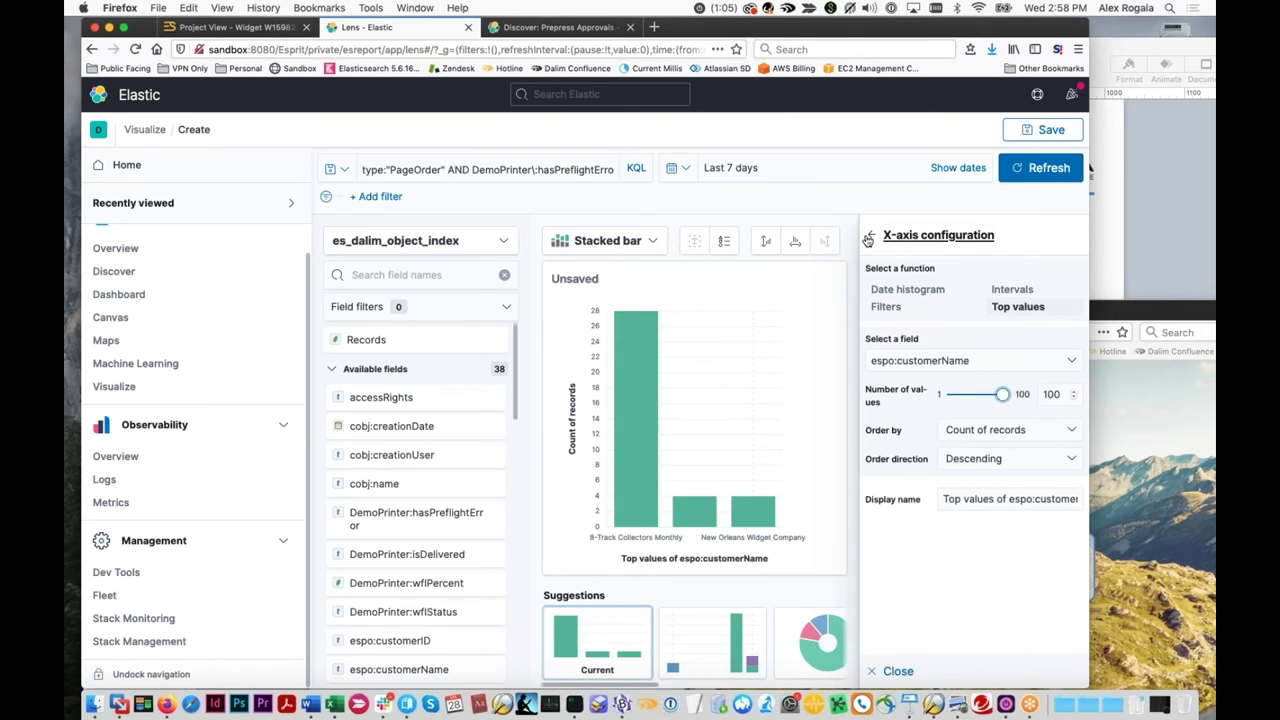
left_click(868, 240)
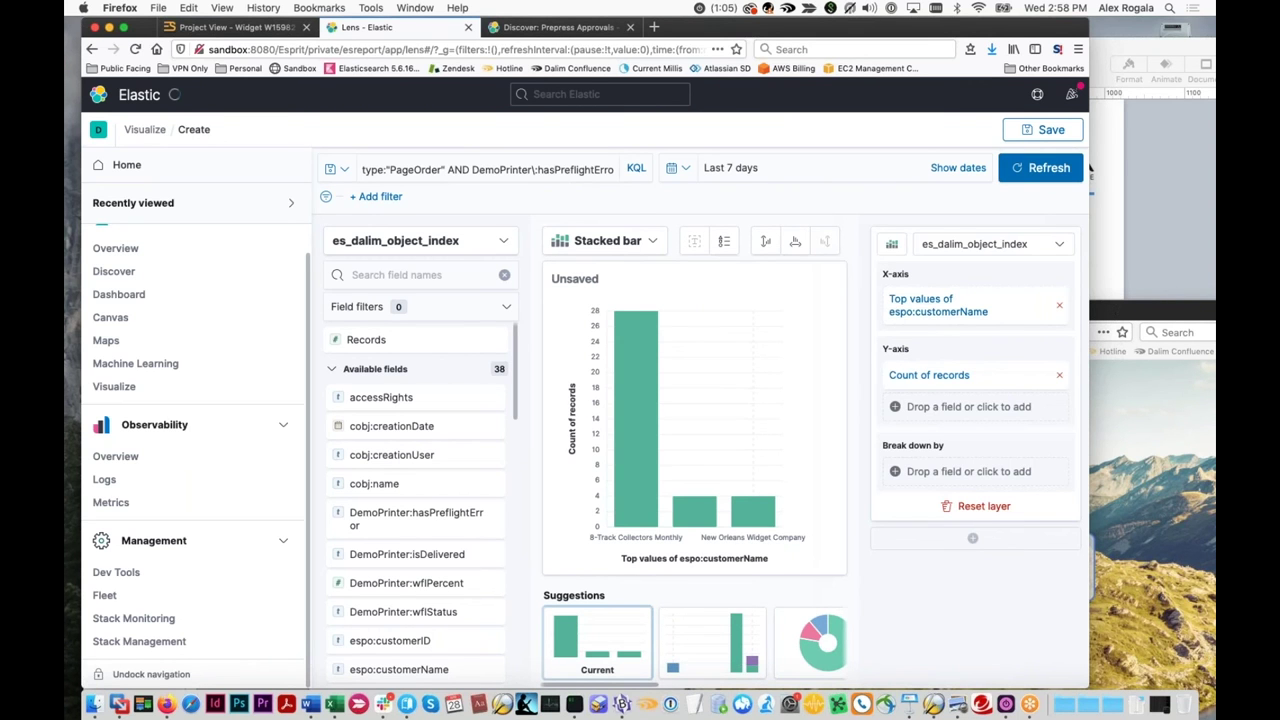
Break the customer bars down by top values of espo:jobName and refresh the chart
left_click(968, 471)
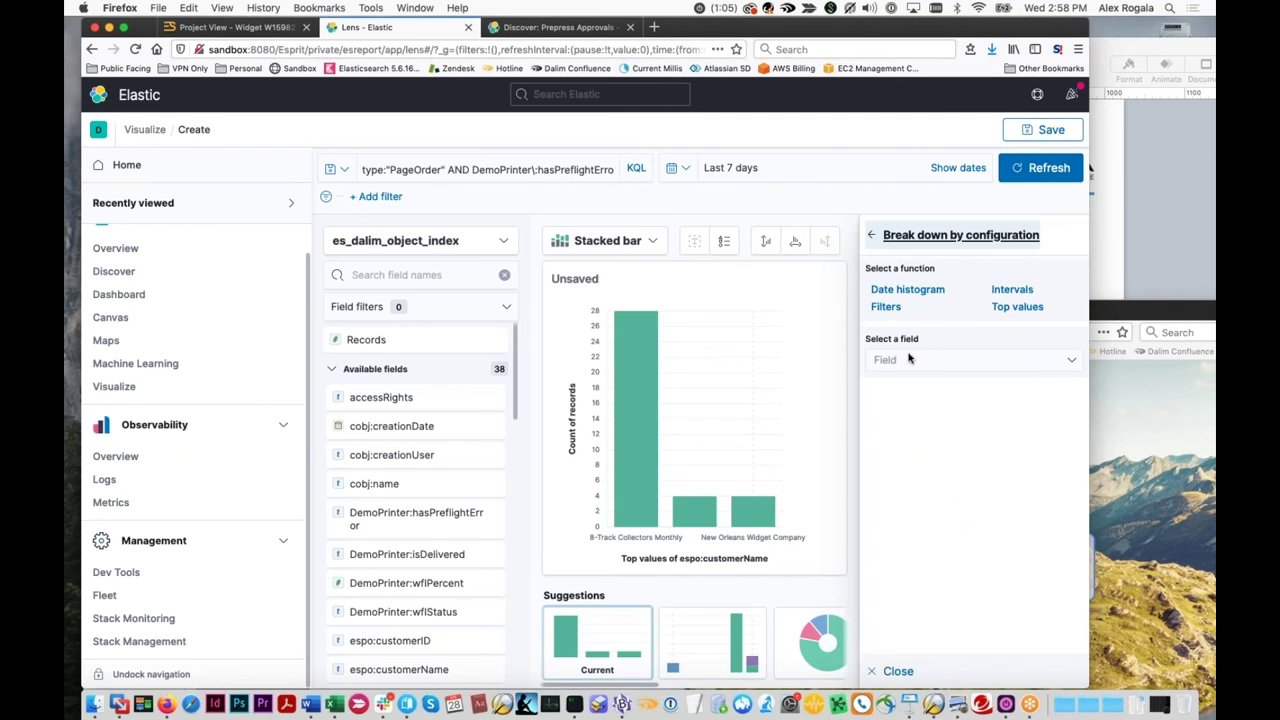
left_click(906, 362)
type("jobname")
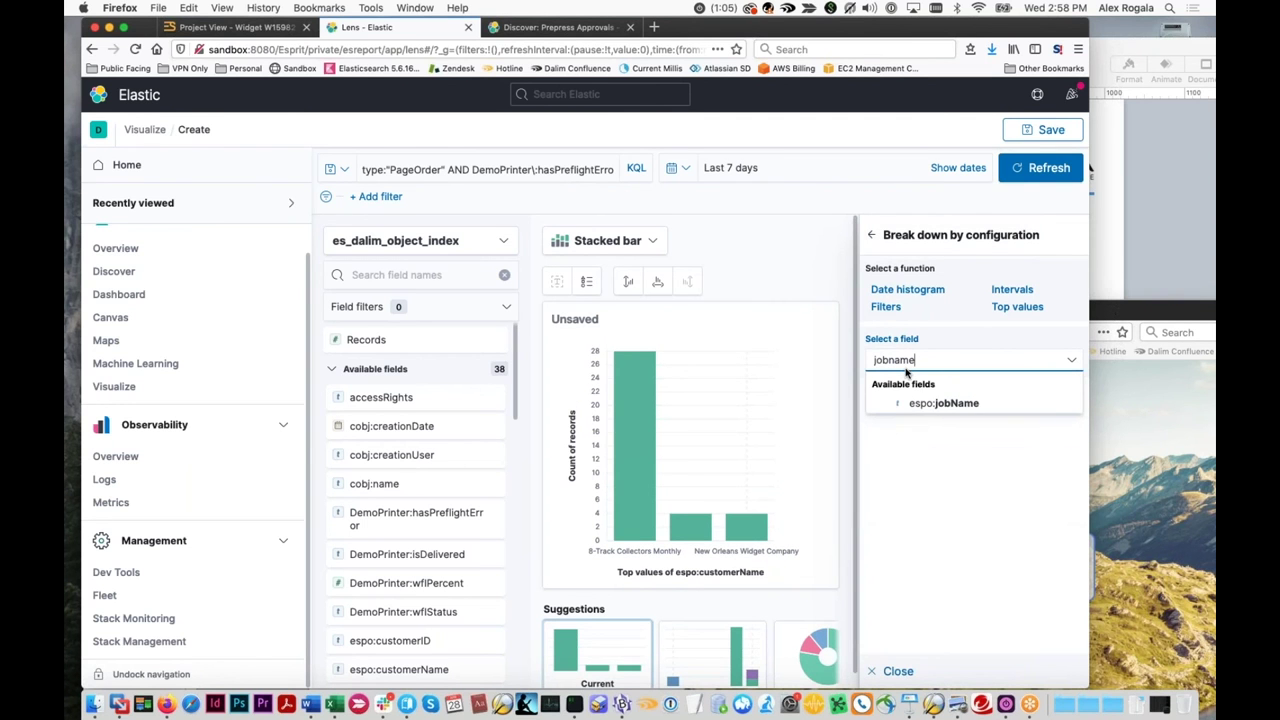
left_click(940, 405)
left_click(1040, 167)
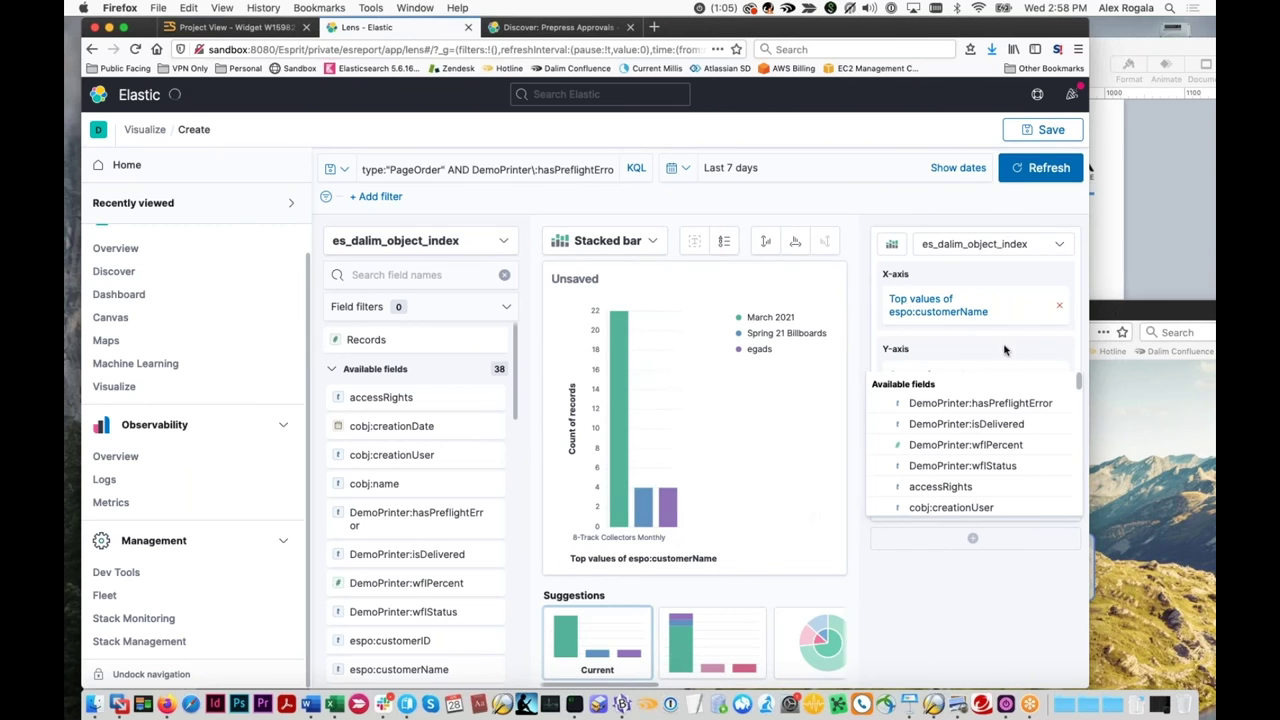
scroll(971, 400, "down", 3)
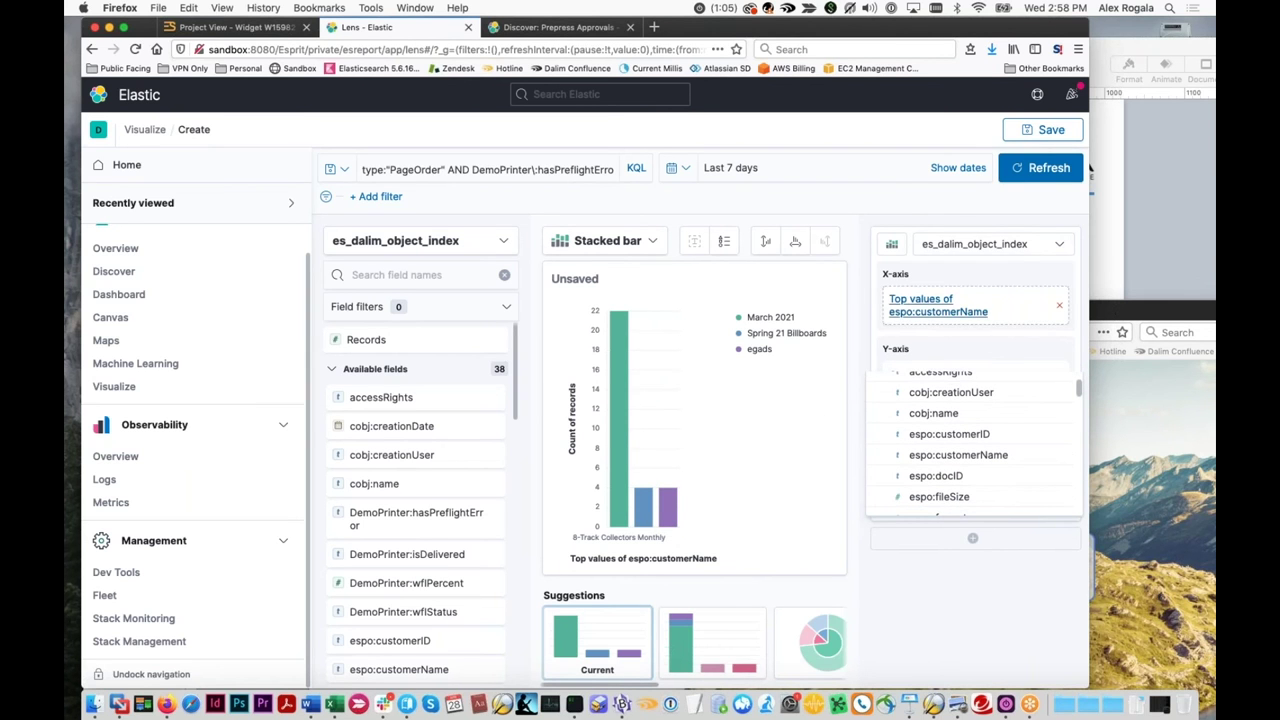
left_click(975, 310)
left_click(873, 242)
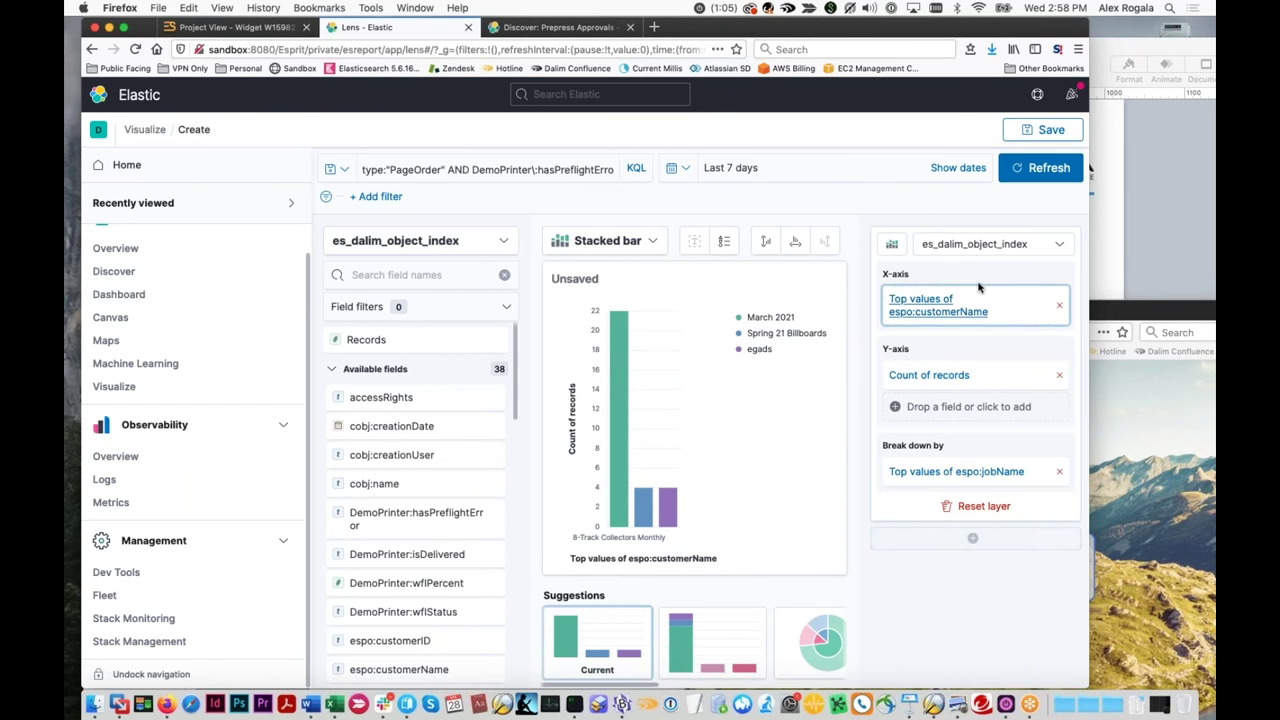
left_click(952, 471)
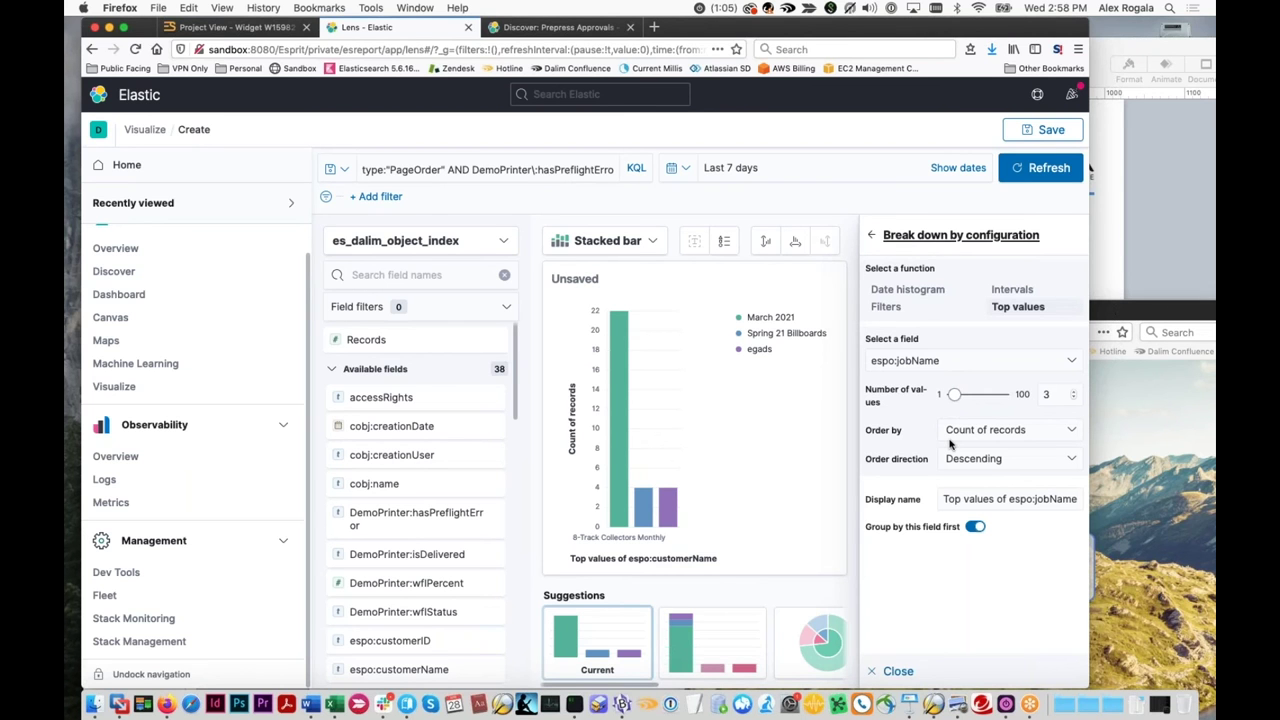
key("Escape")
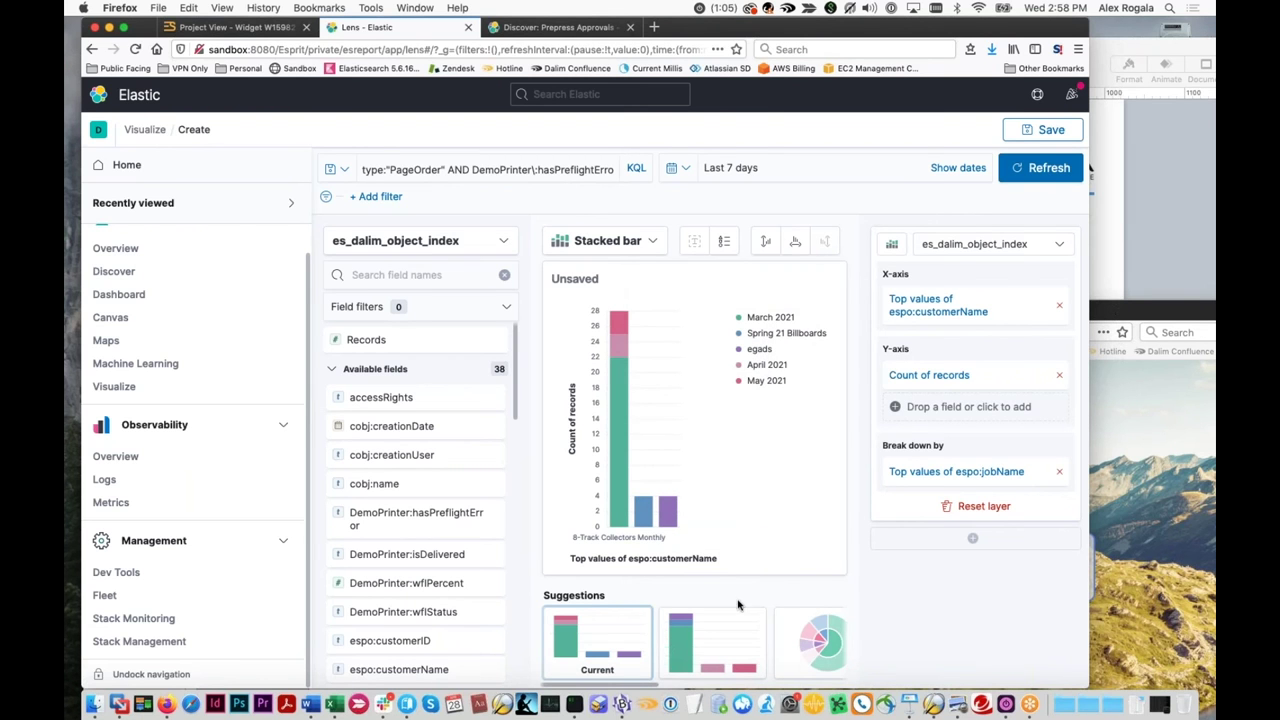
Preview the chart as a pie and as horizontal bars, then return to stacked bars
left_click(805, 638)
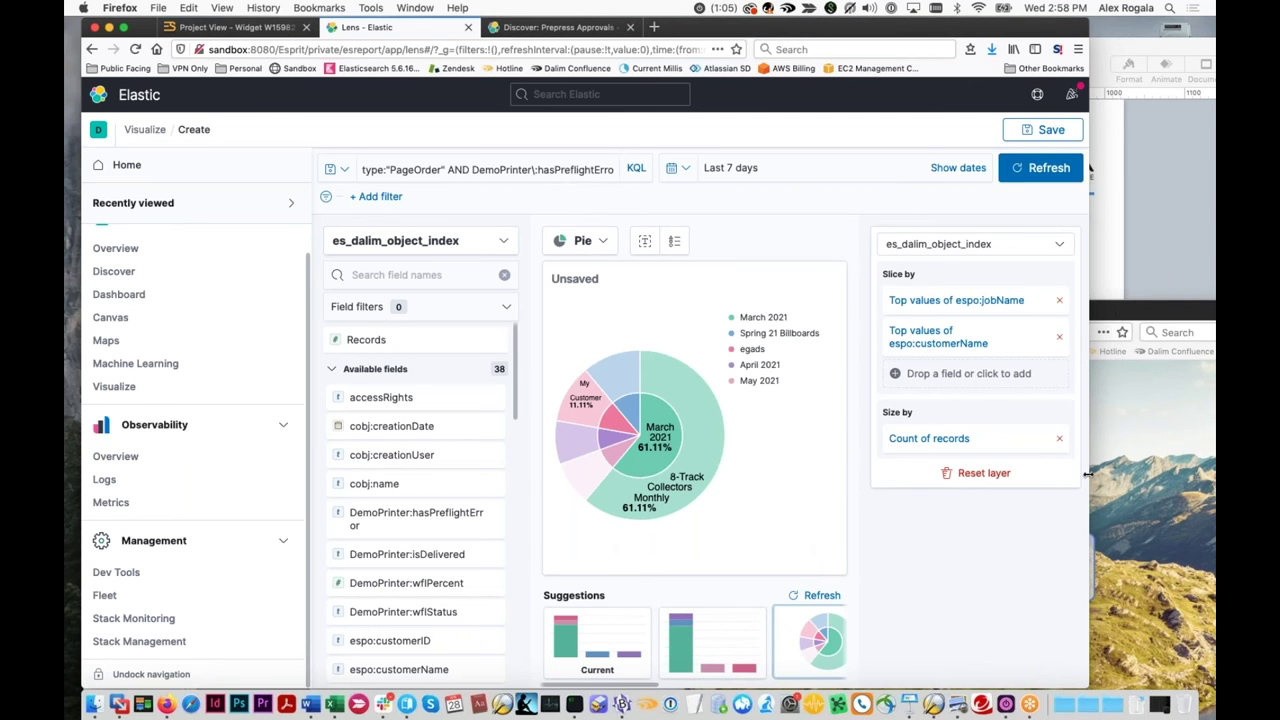
left_click_drag(1088, 475, 1145, 475)
left_click(895, 642)
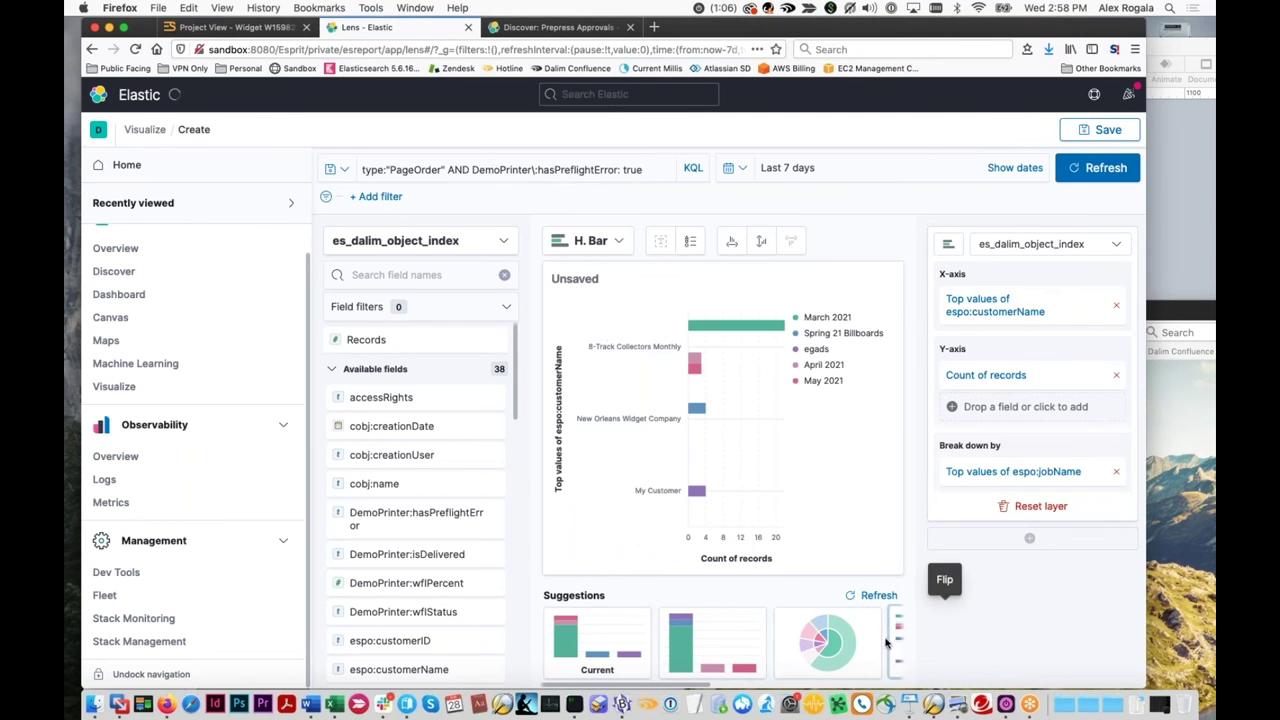
left_click(737, 645)
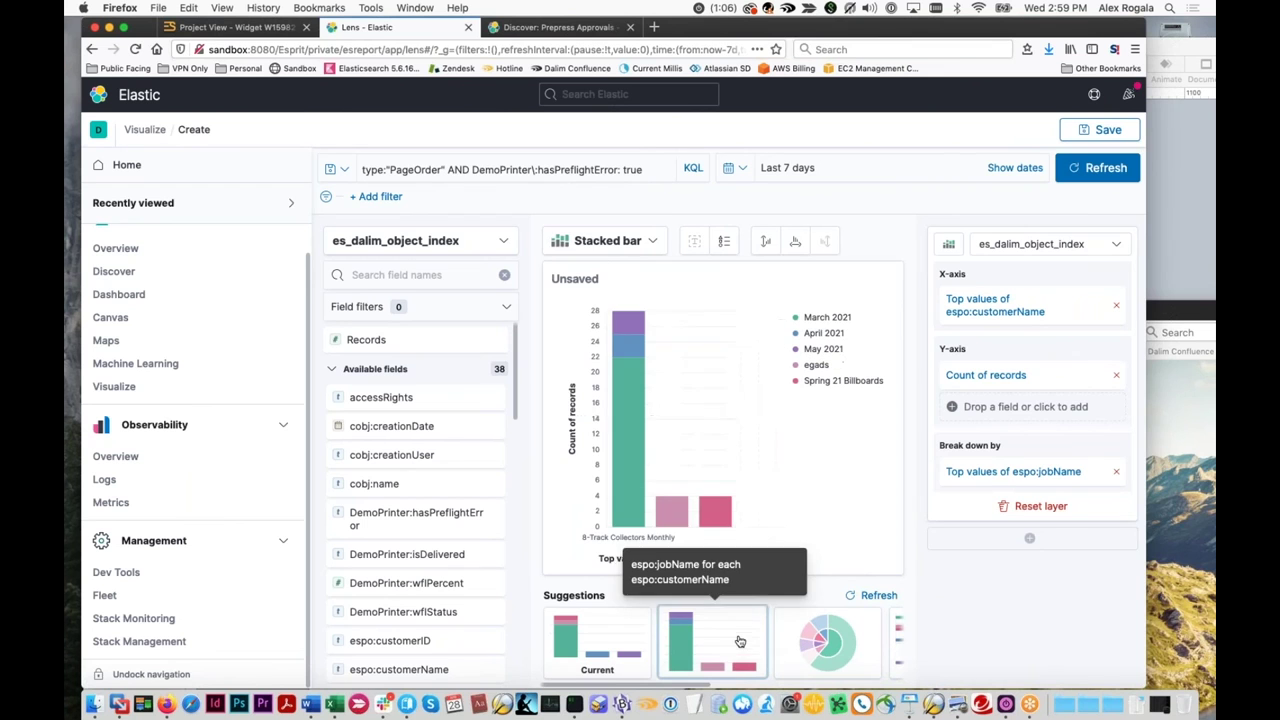
Switch the chart type to Percentage bar, then Stacked bar, and finally plain Bar
left_click(600, 243)
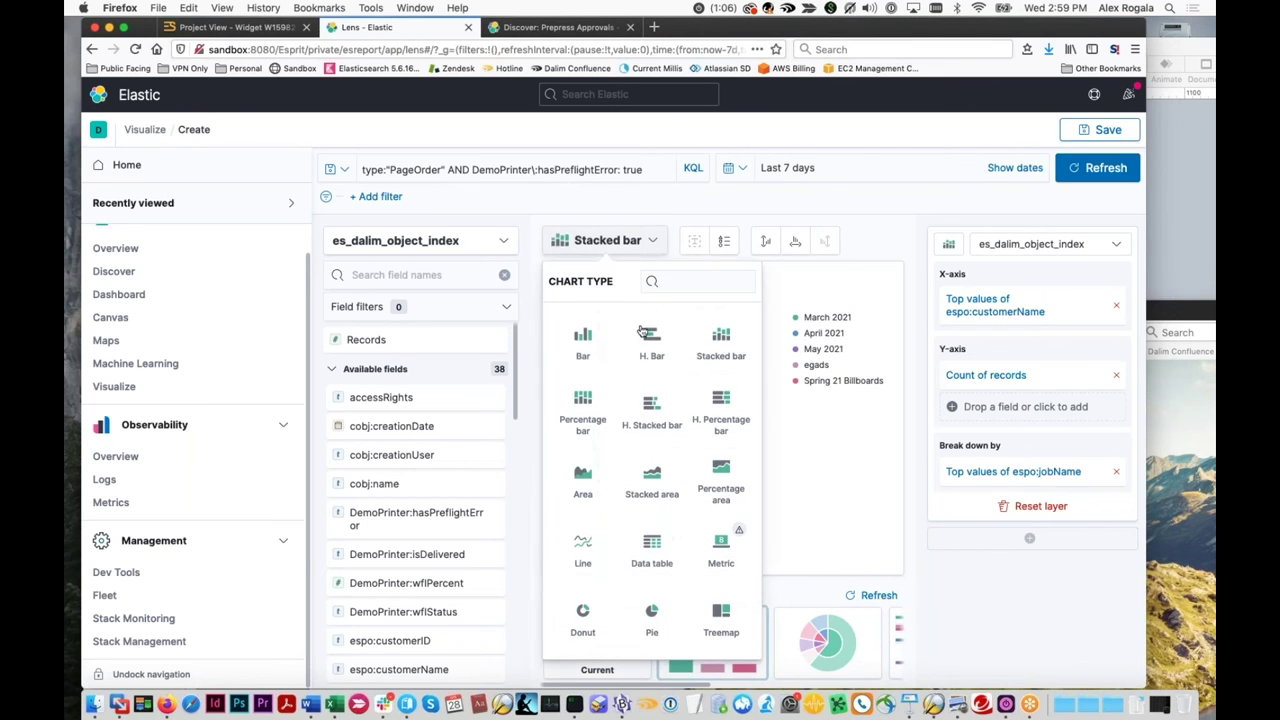
left_click(636, 243)
left_click(620, 241)
left_click(583, 410)
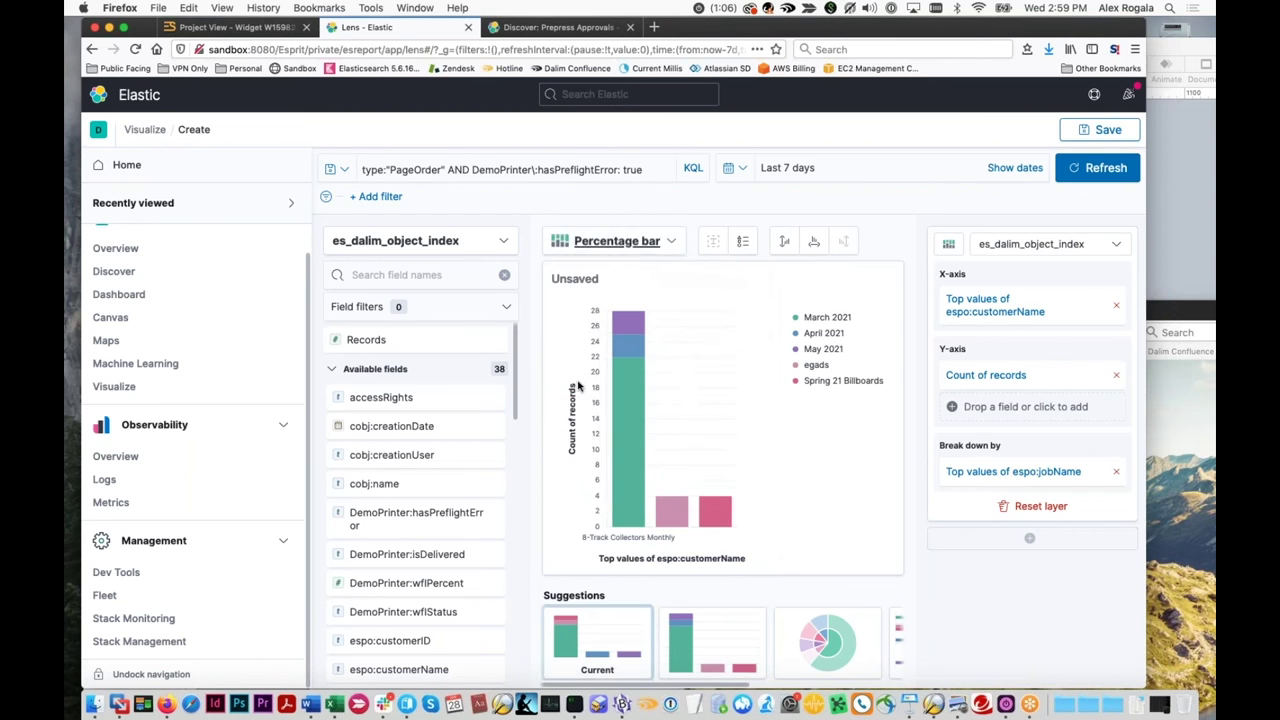
left_click(615, 242)
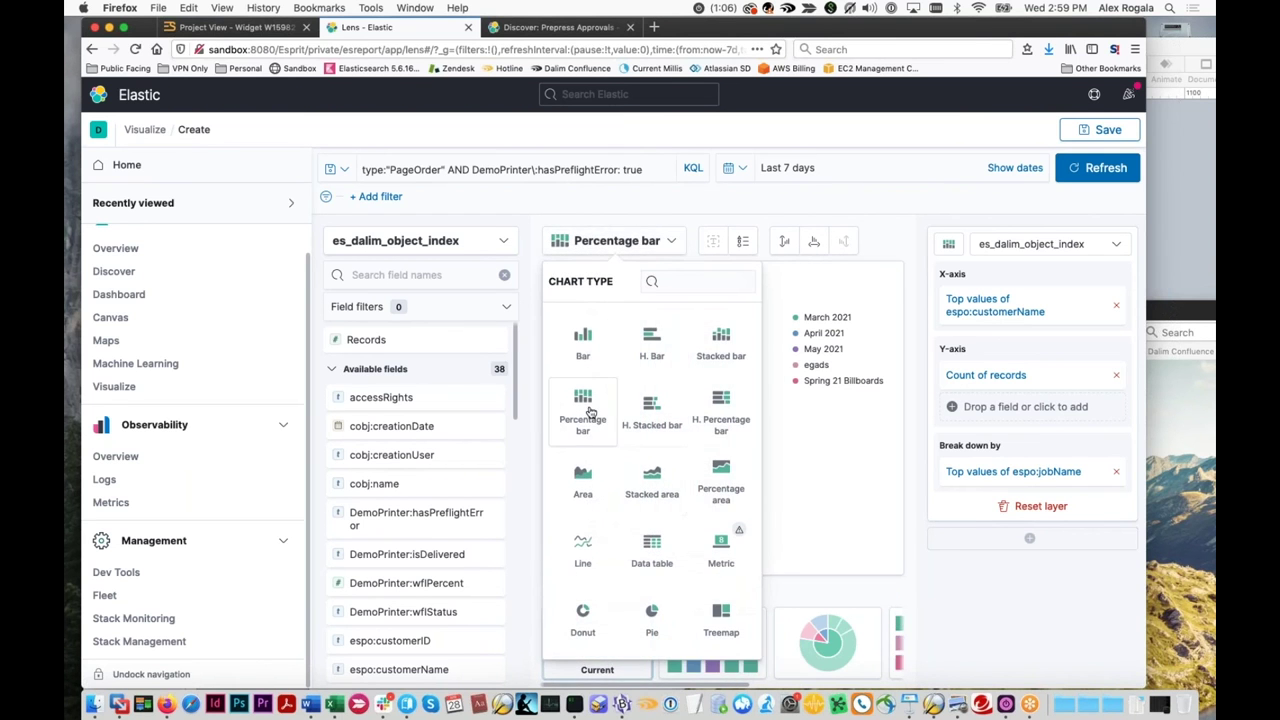
left_click(721, 343)
left_click(621, 240)
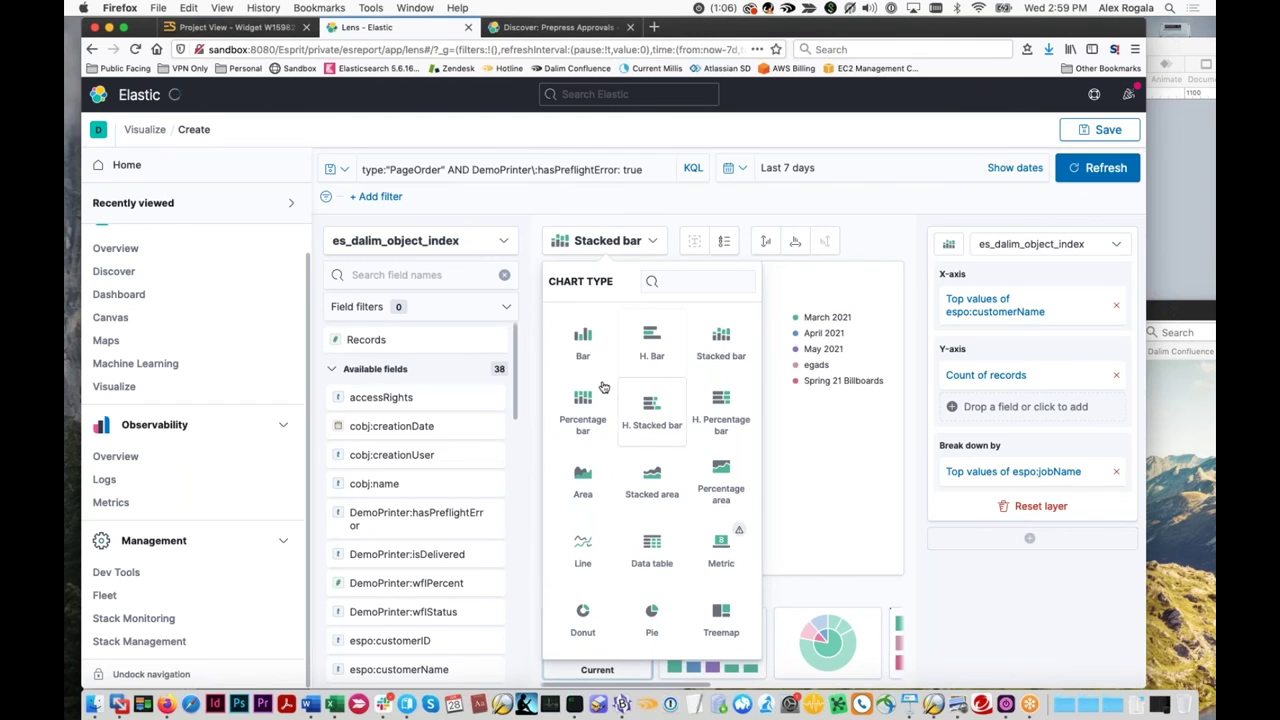
left_click(583, 345)
mouse_move(626, 516)
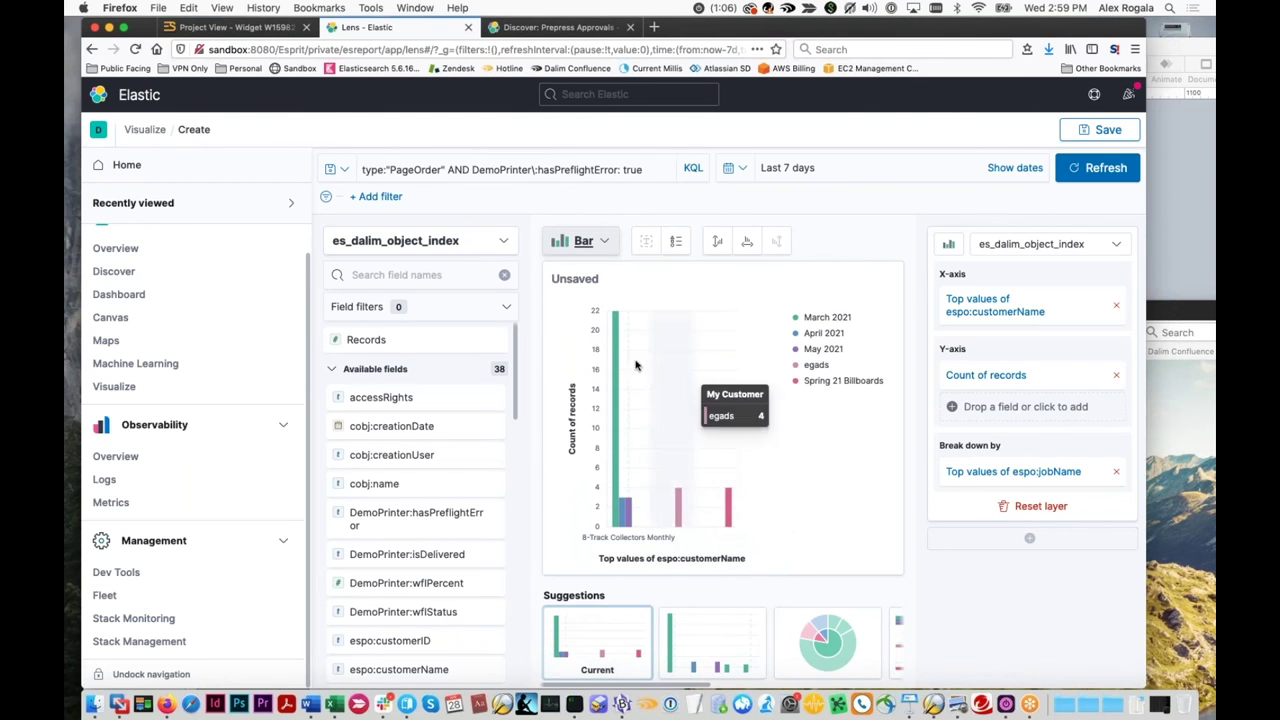
left_click(582, 241)
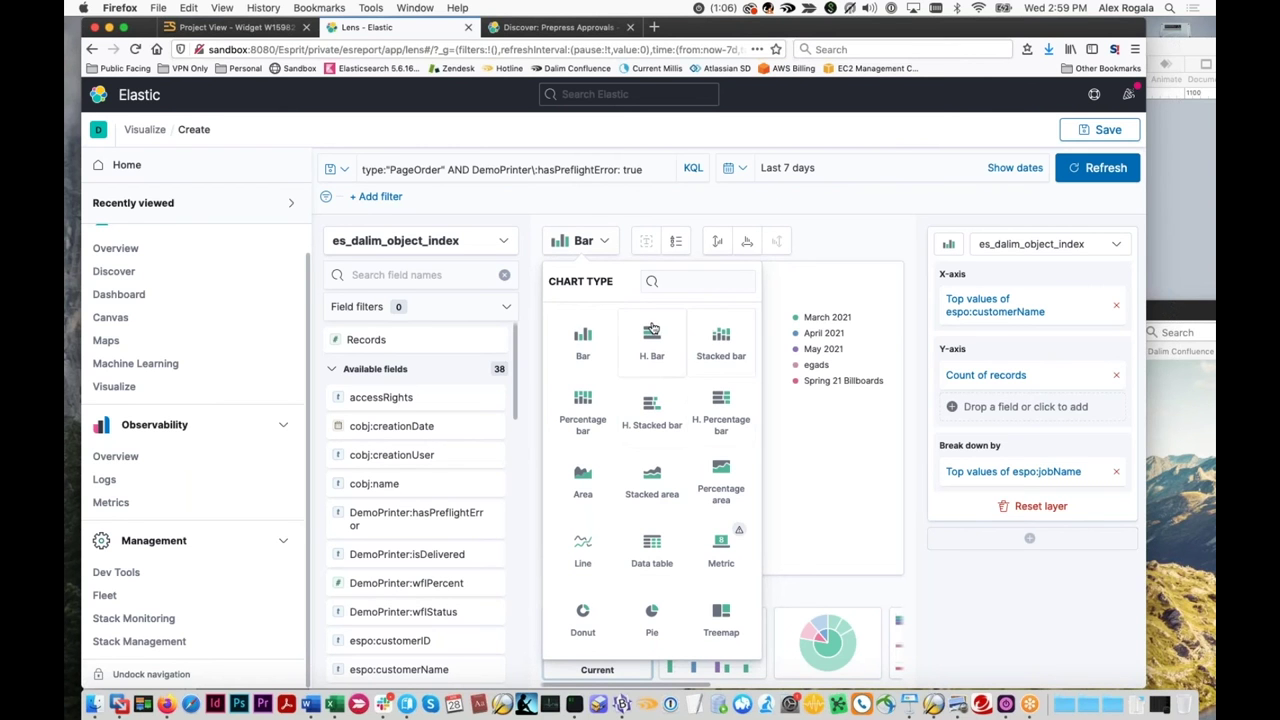
Restore stacked bars, save the chart as PreflightErrorsByJob, and go to the TestDash dashboard
left_click(720, 340)
left_click(1108, 129)
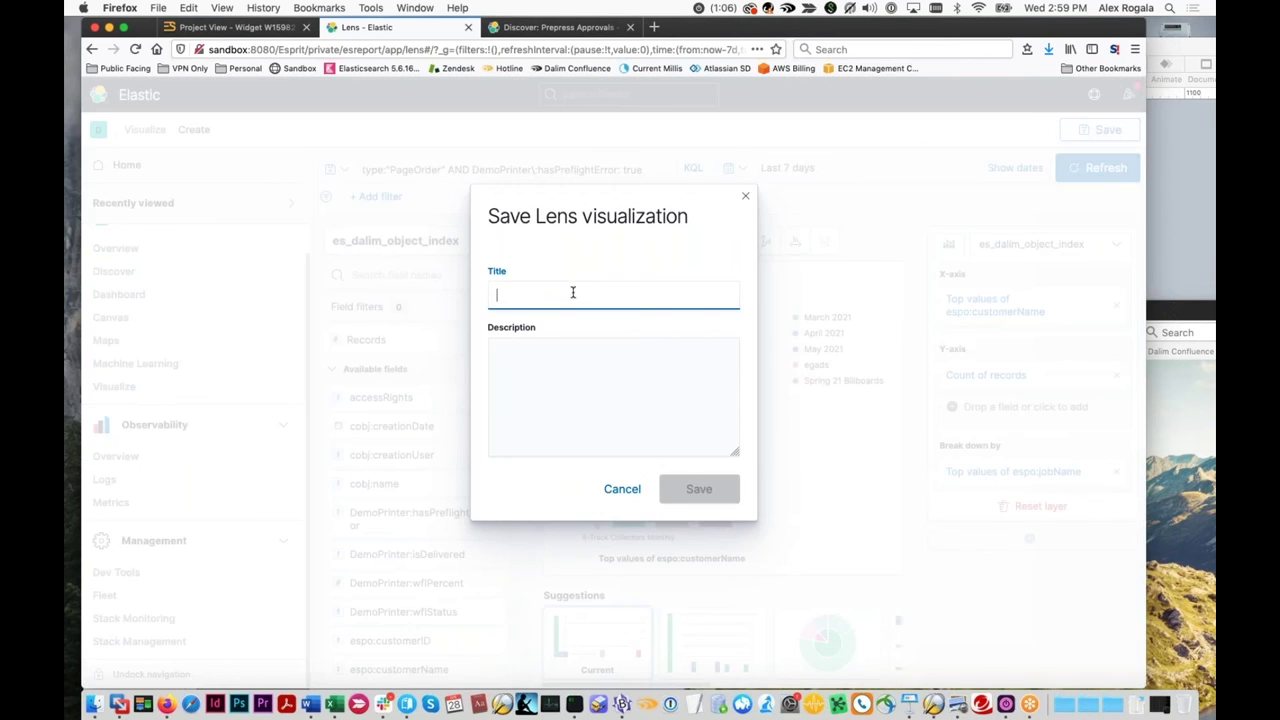
type("Pre")
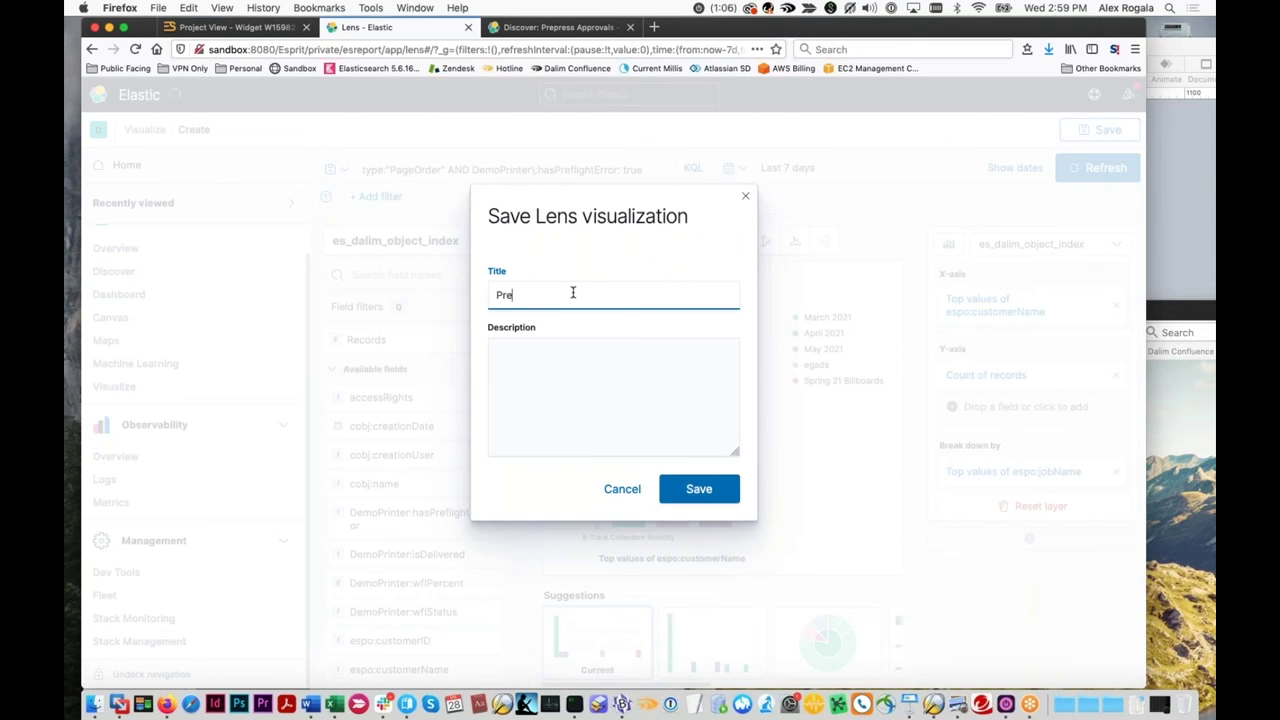
type("flightErrorsByJob")
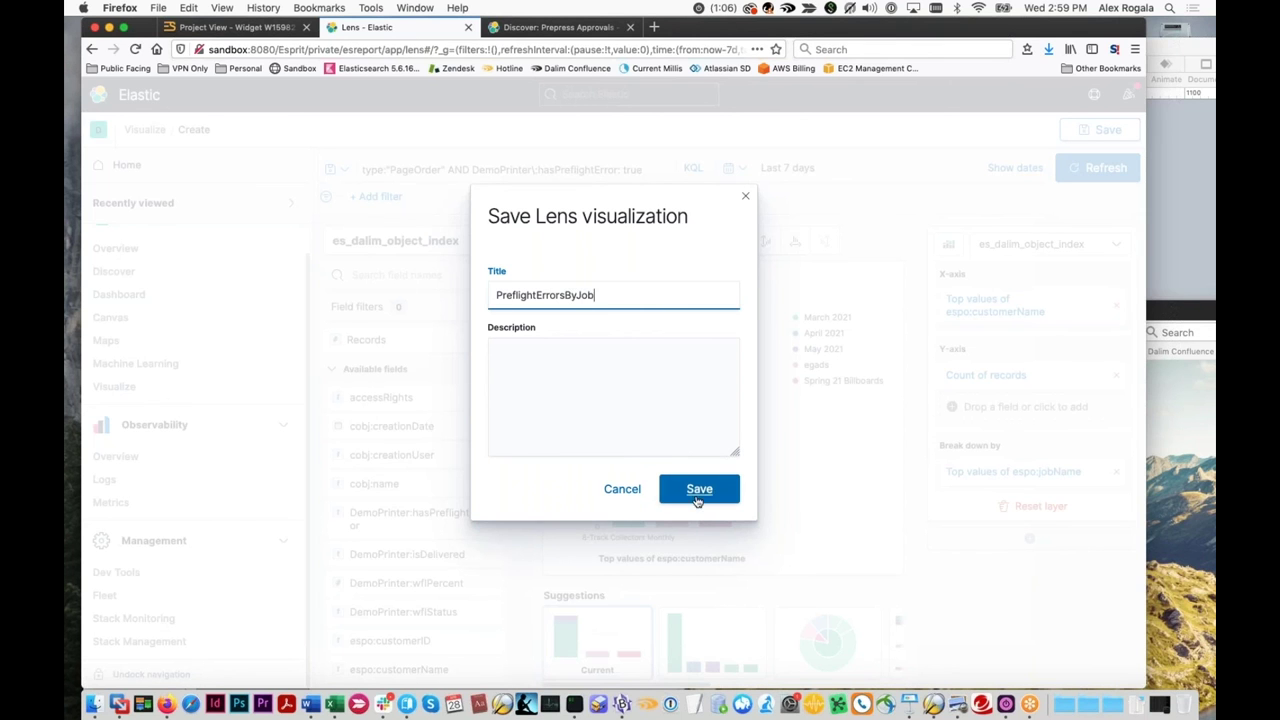
left_click(697, 505)
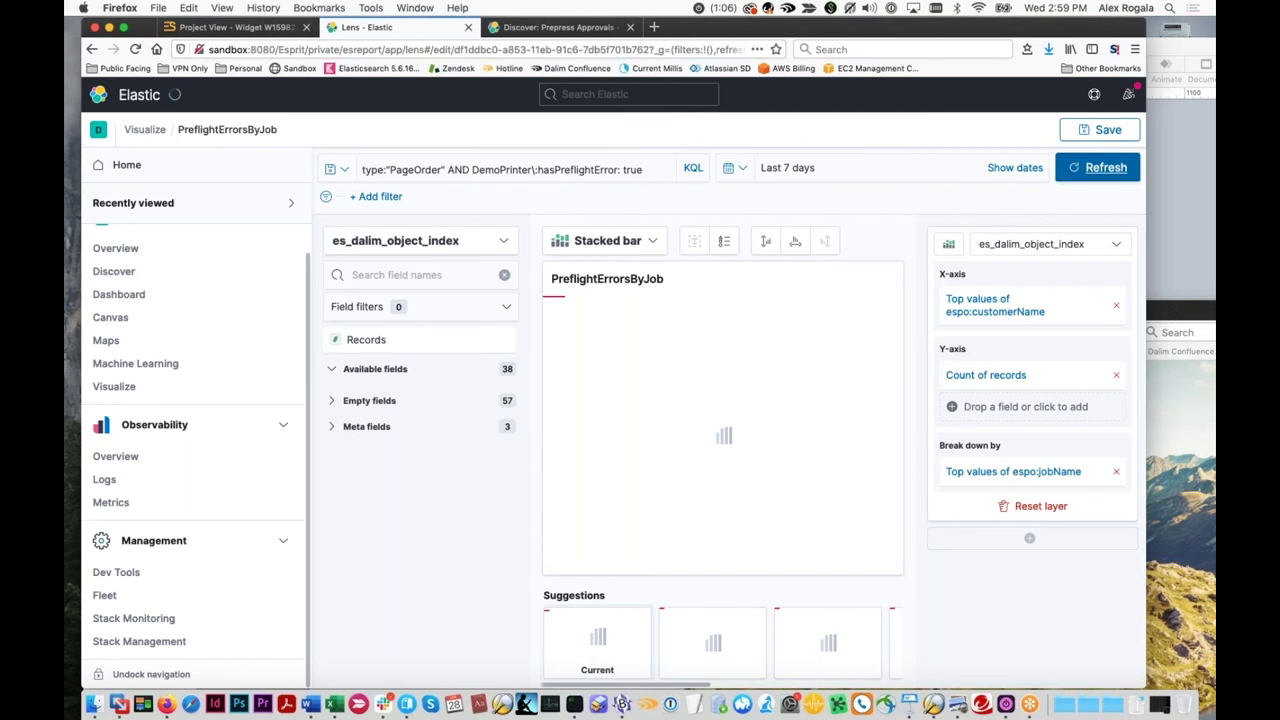
scroll(190, 360, "up", 1)
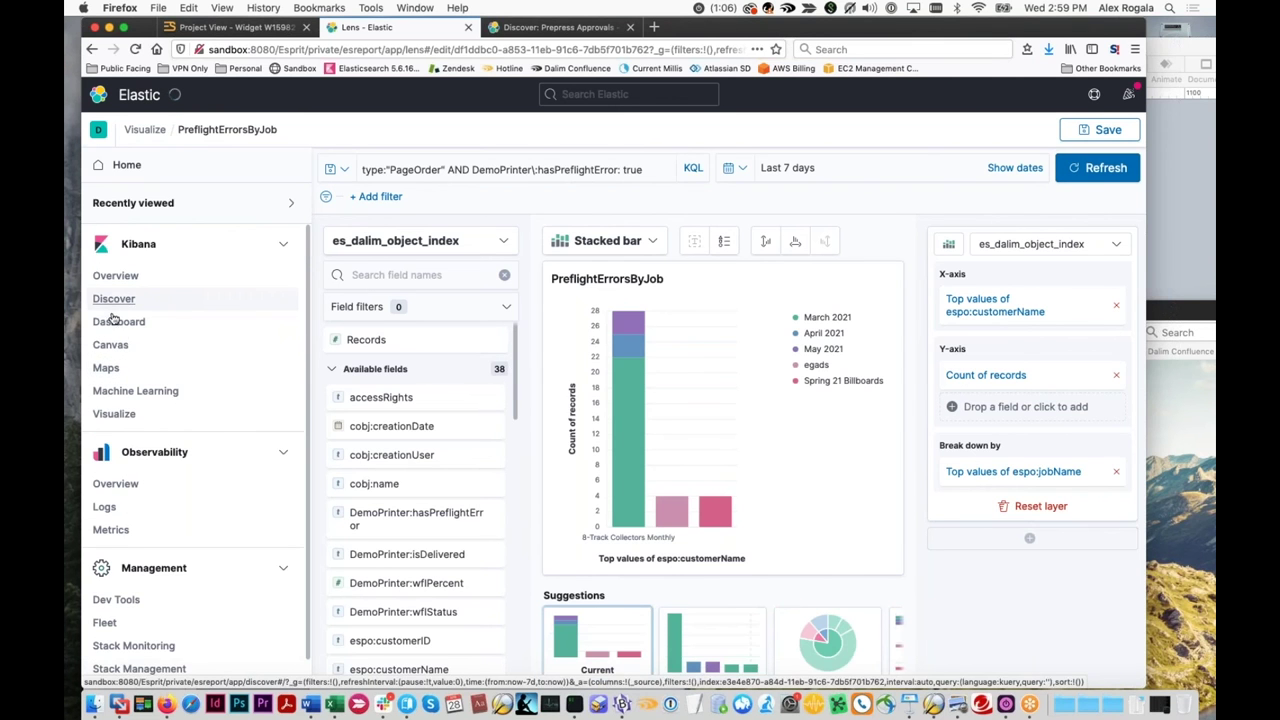
left_click(115, 322)
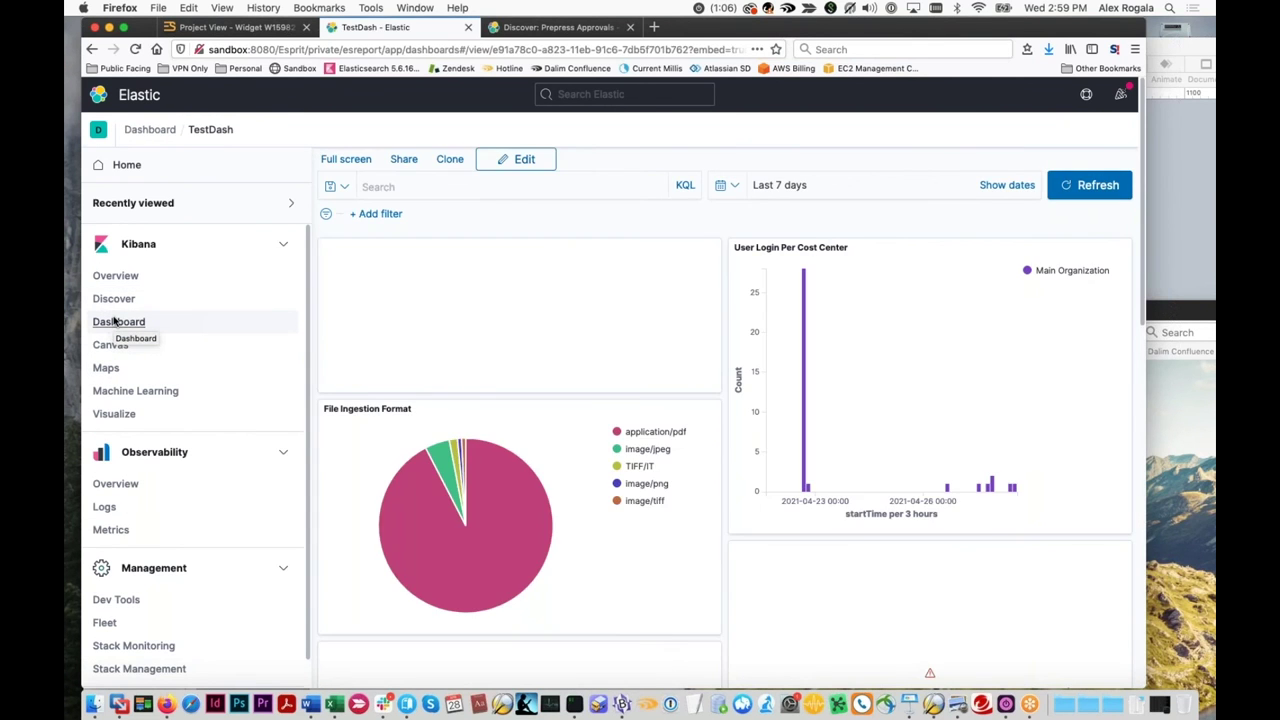
Leave TestDash, pass through the Visualize list, and get to a new empty dashboard
left_click(114, 413)
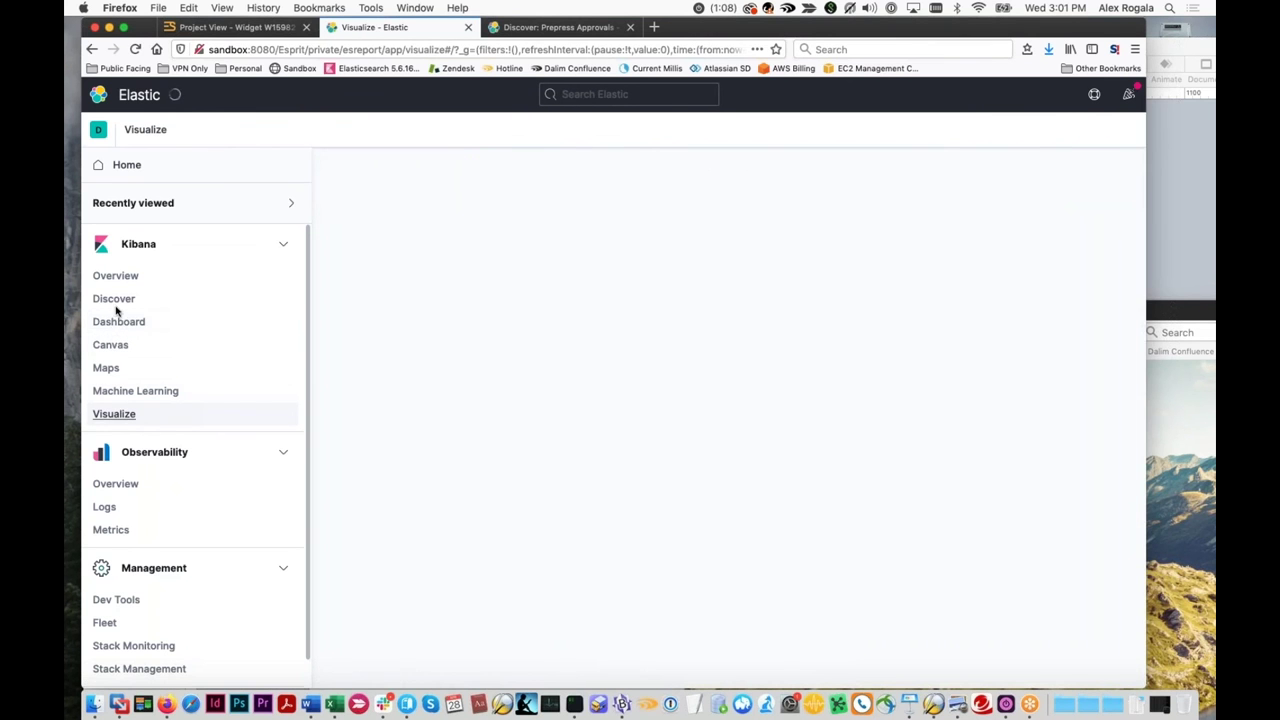
left_click(982, 201)
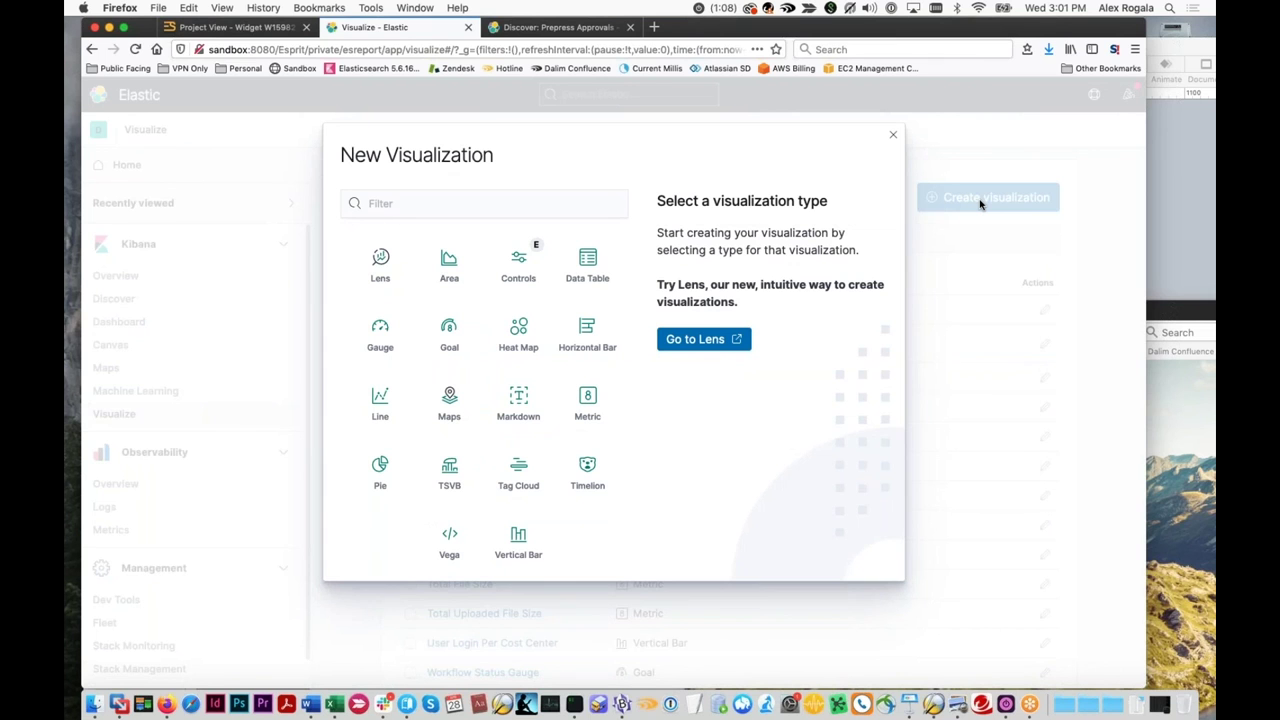
left_click(891, 141)
left_click(119, 321)
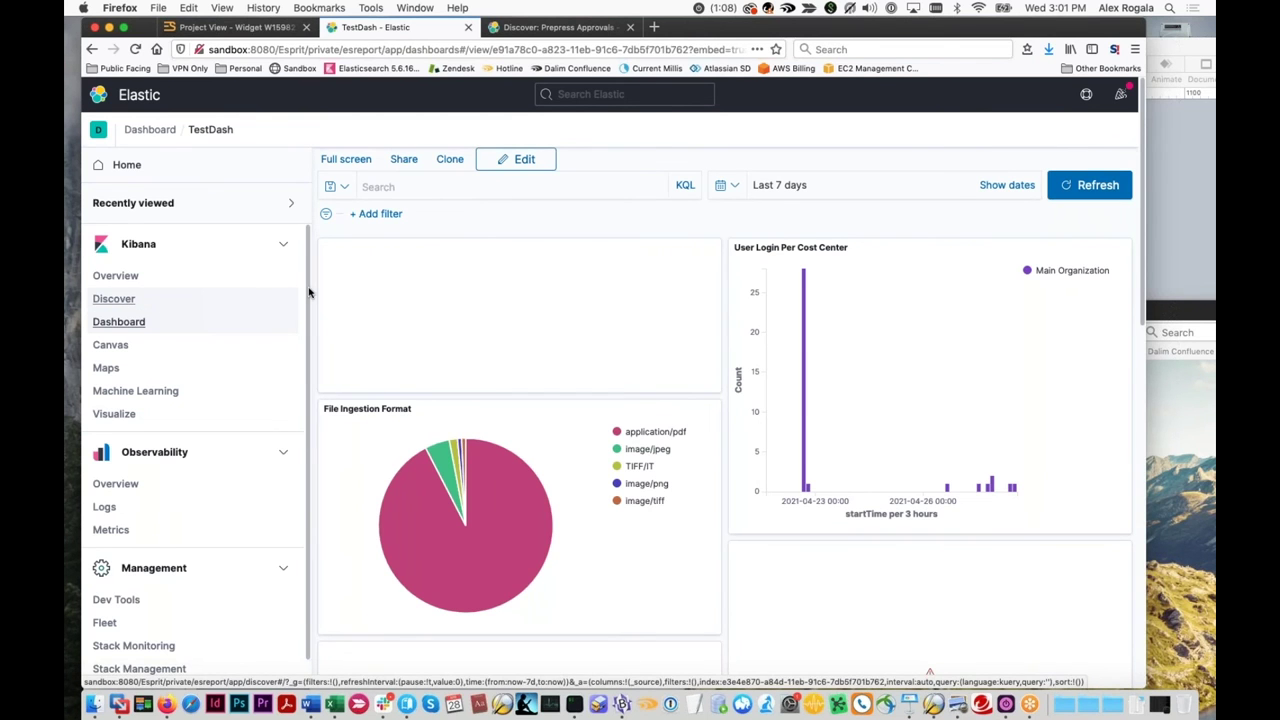
left_click(102, 124)
left_click(329, 125)
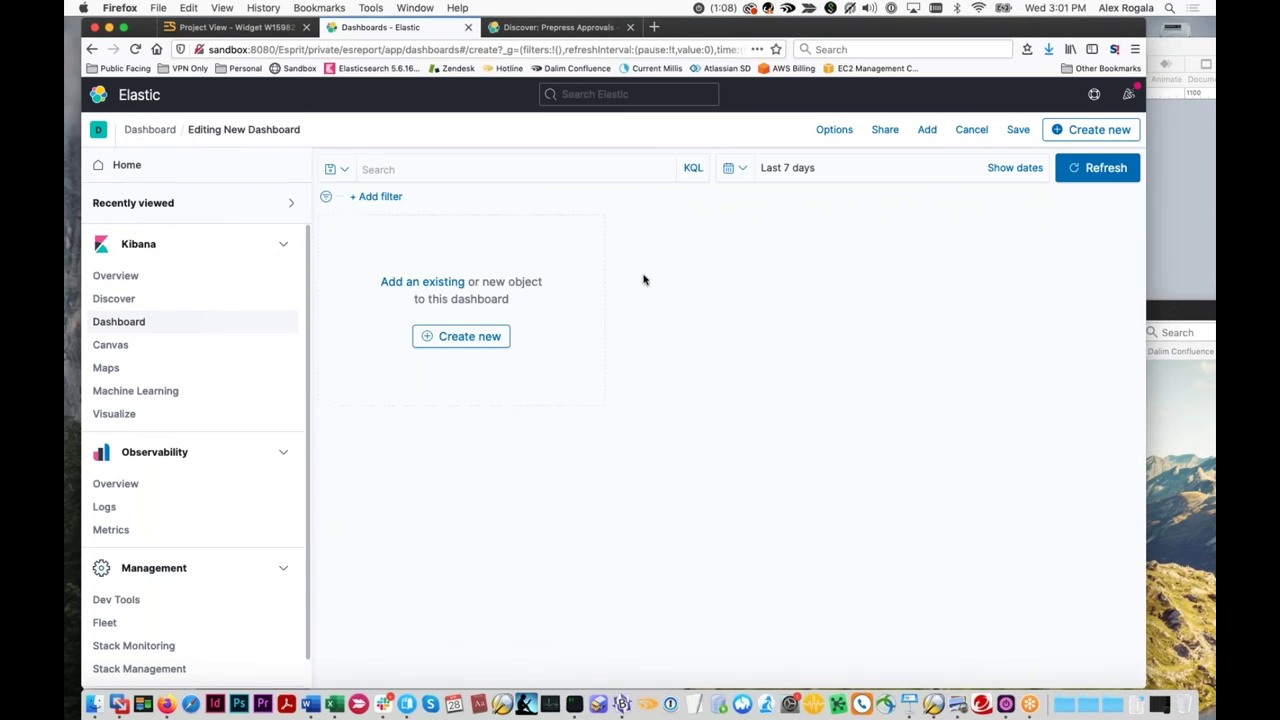
Add bad logins, PreflightErrorsByJob, File Ingestion Format and Space Usage (page 2) as dashboard panels
left_click(430, 282)
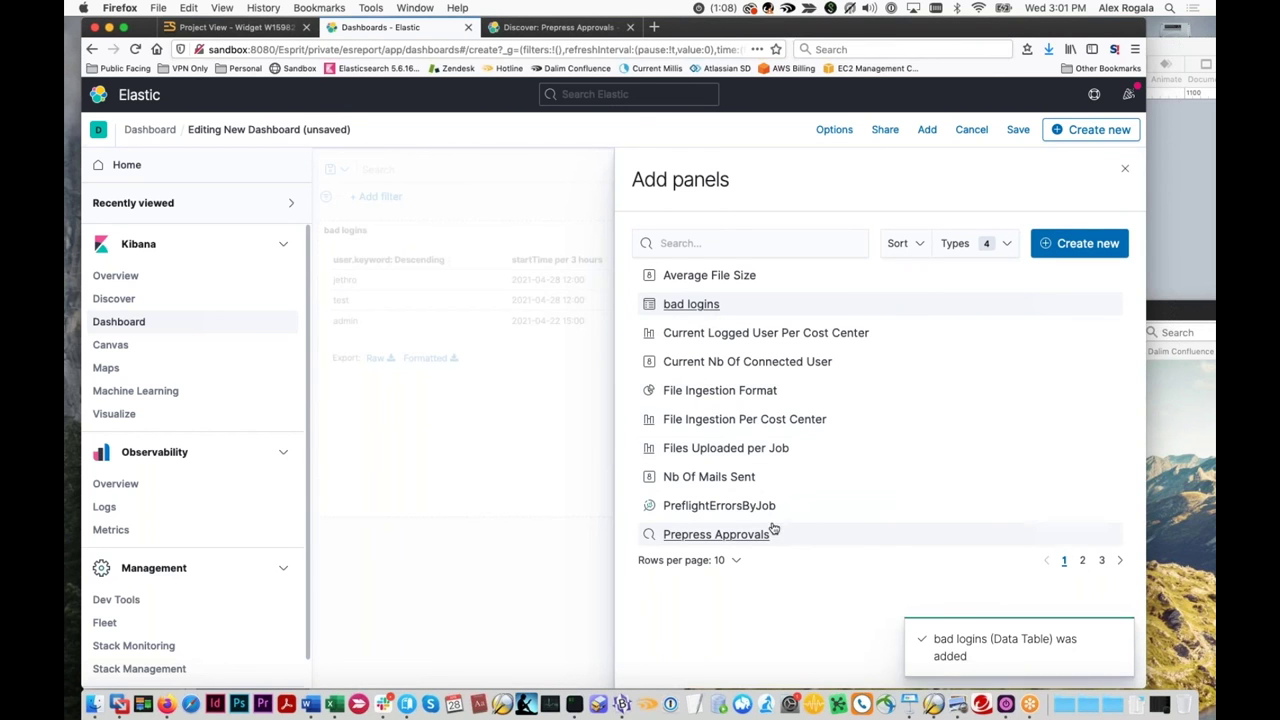
left_click(719, 505)
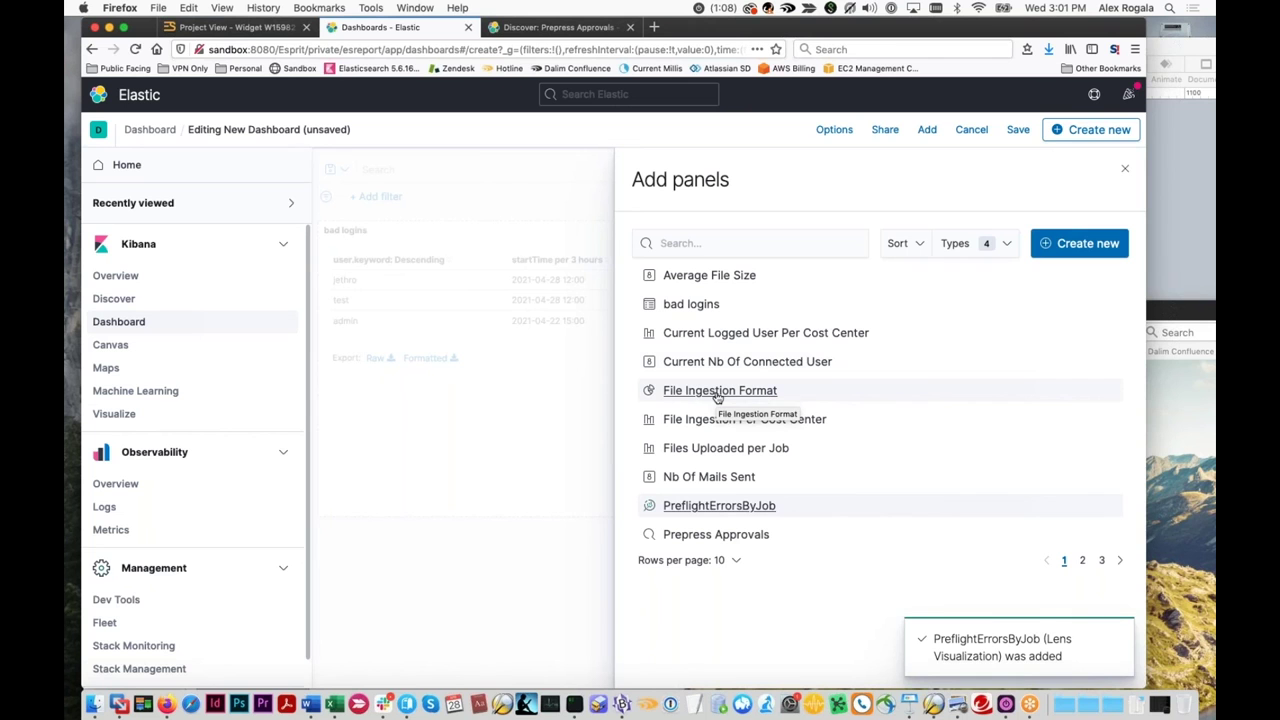
left_click(717, 392)
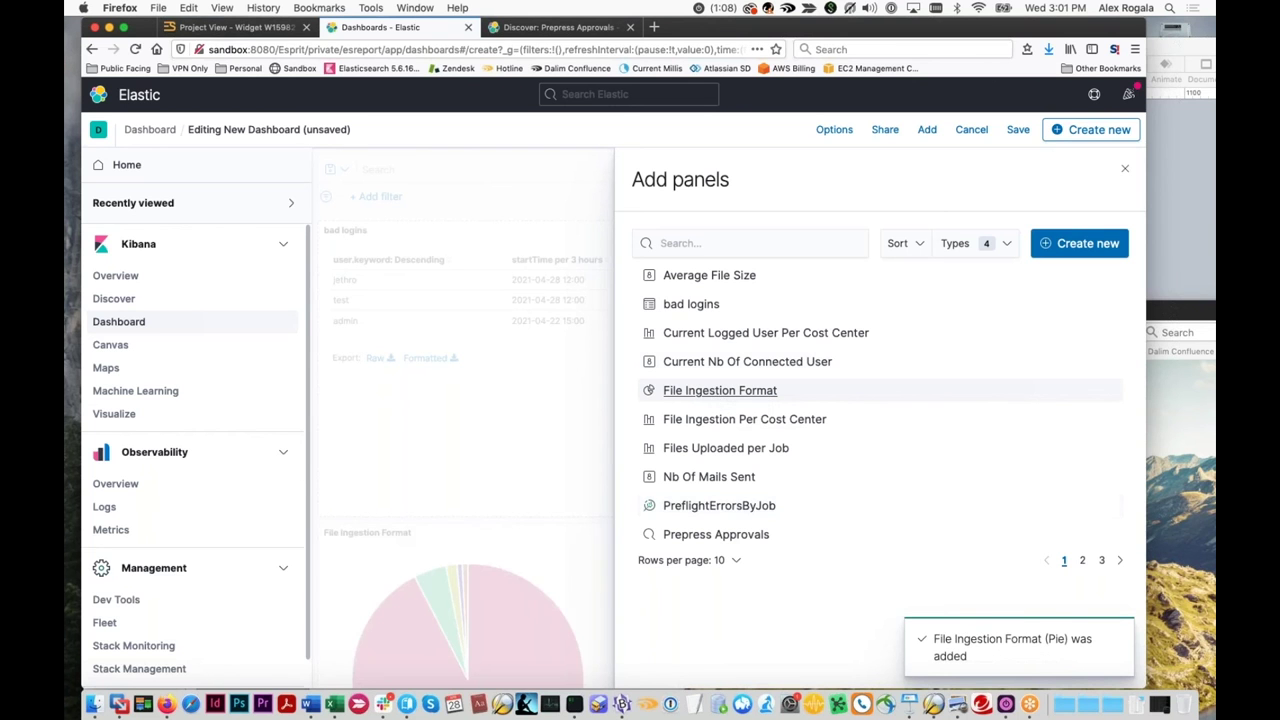
left_click(1082, 560)
left_click(705, 280)
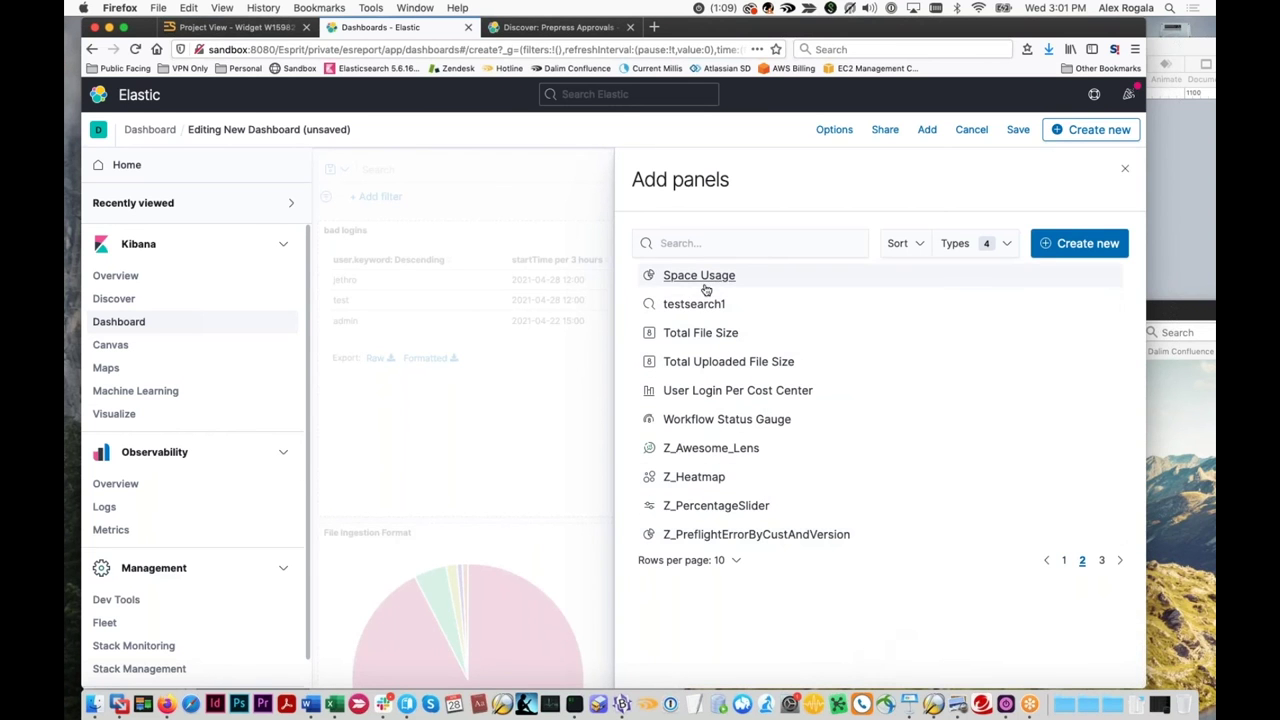
left_click(558, 433)
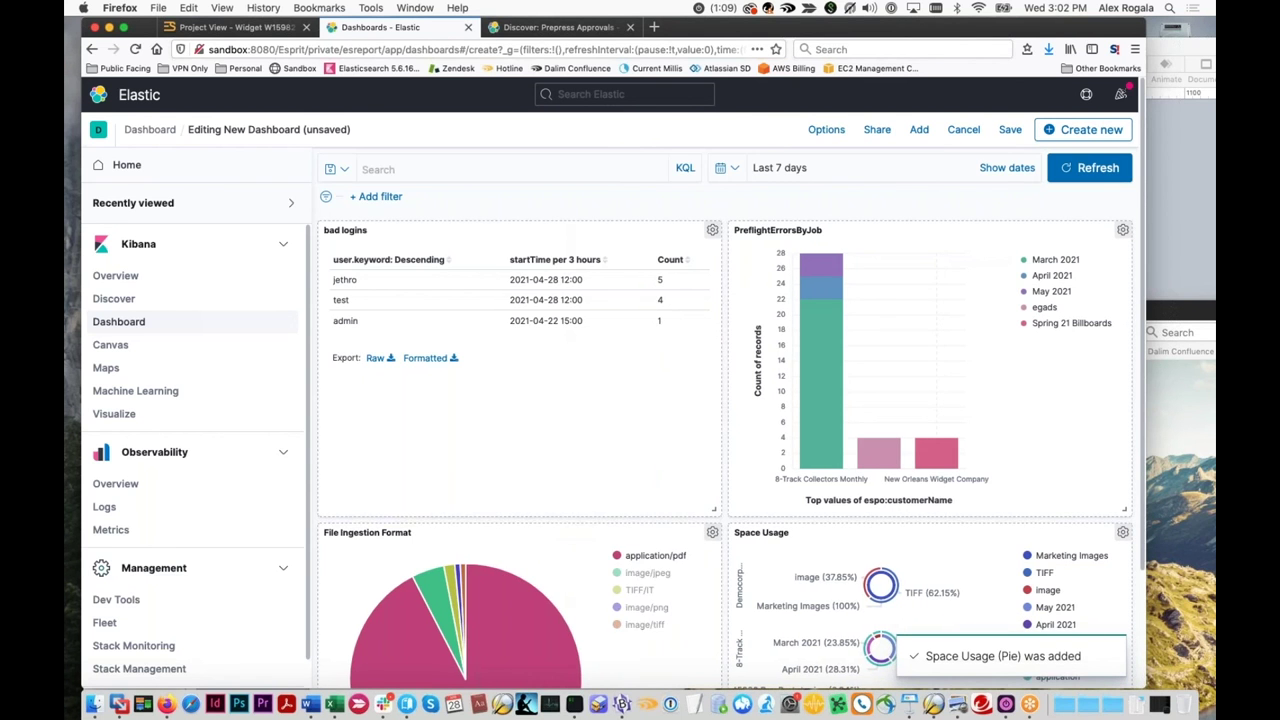
Resize and rearrange the File Ingestion Format, bad logins and Space Usage panels
scroll(650, 560, "down", 3)
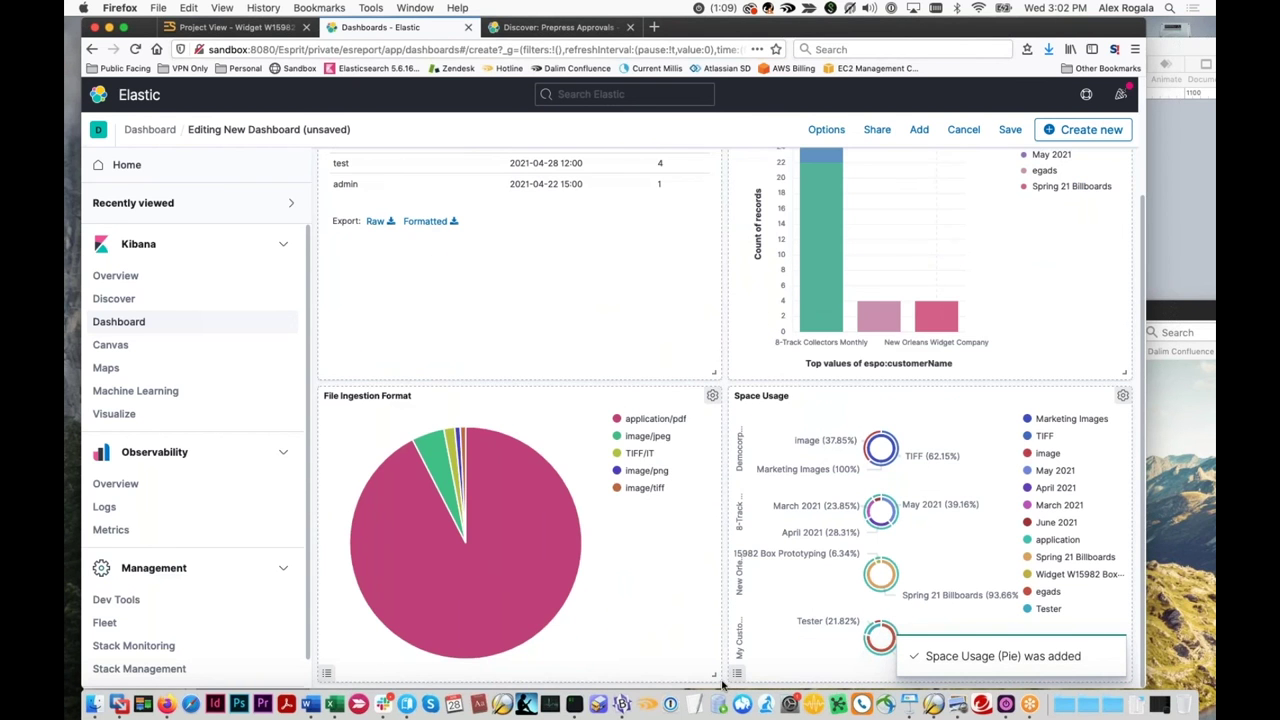
left_click_drag(714, 675, 650, 578)
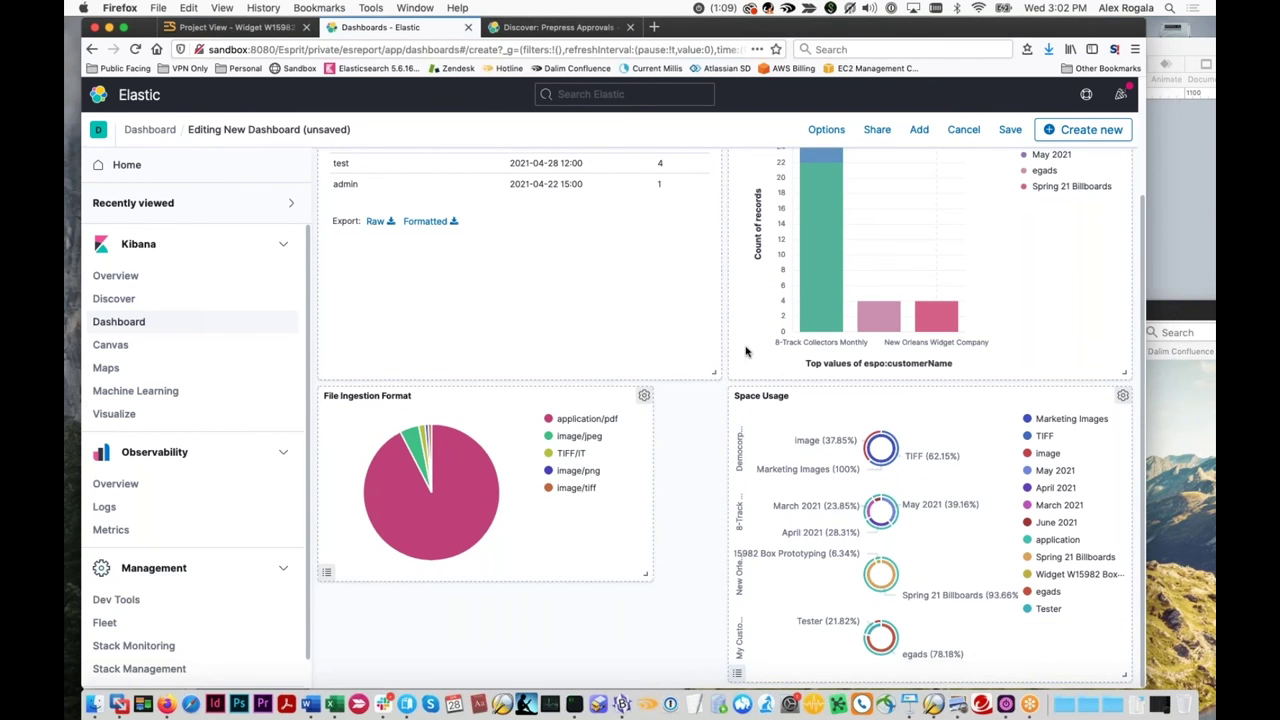
scroll(741, 419, "up", 3)
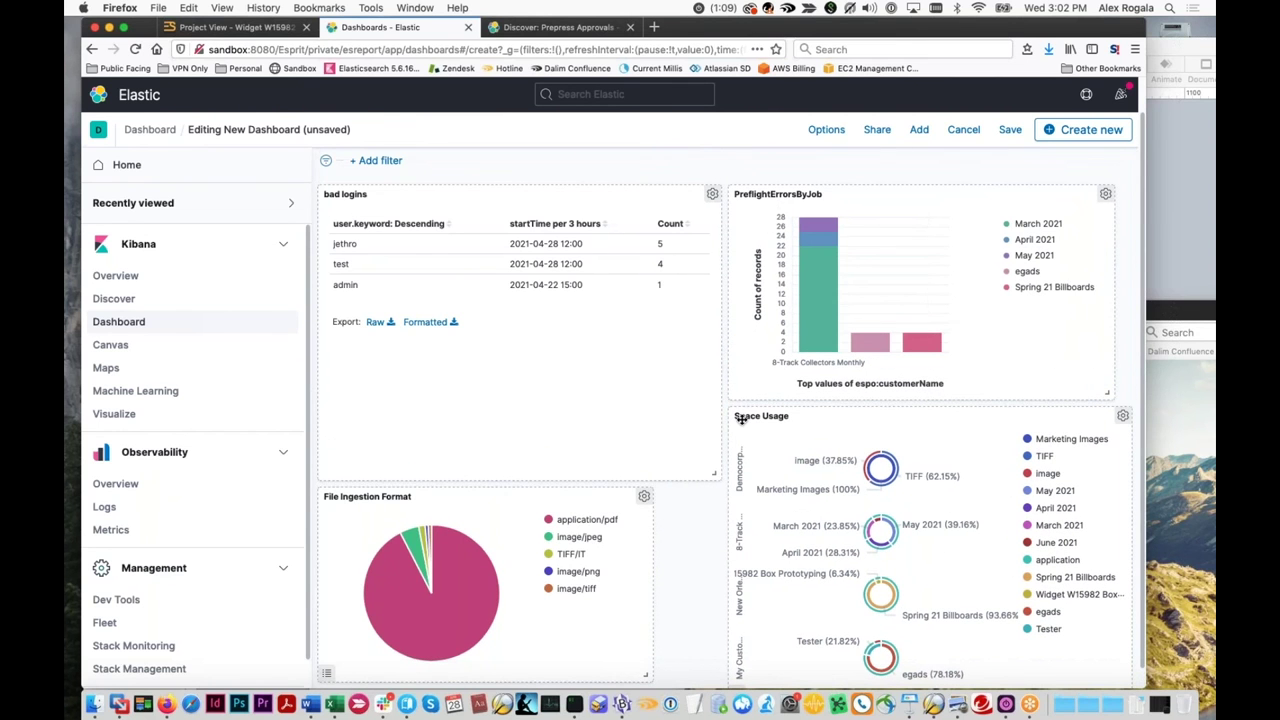
left_click_drag(714, 474, 718, 358)
left_click_drag(616, 372, 620, 368)
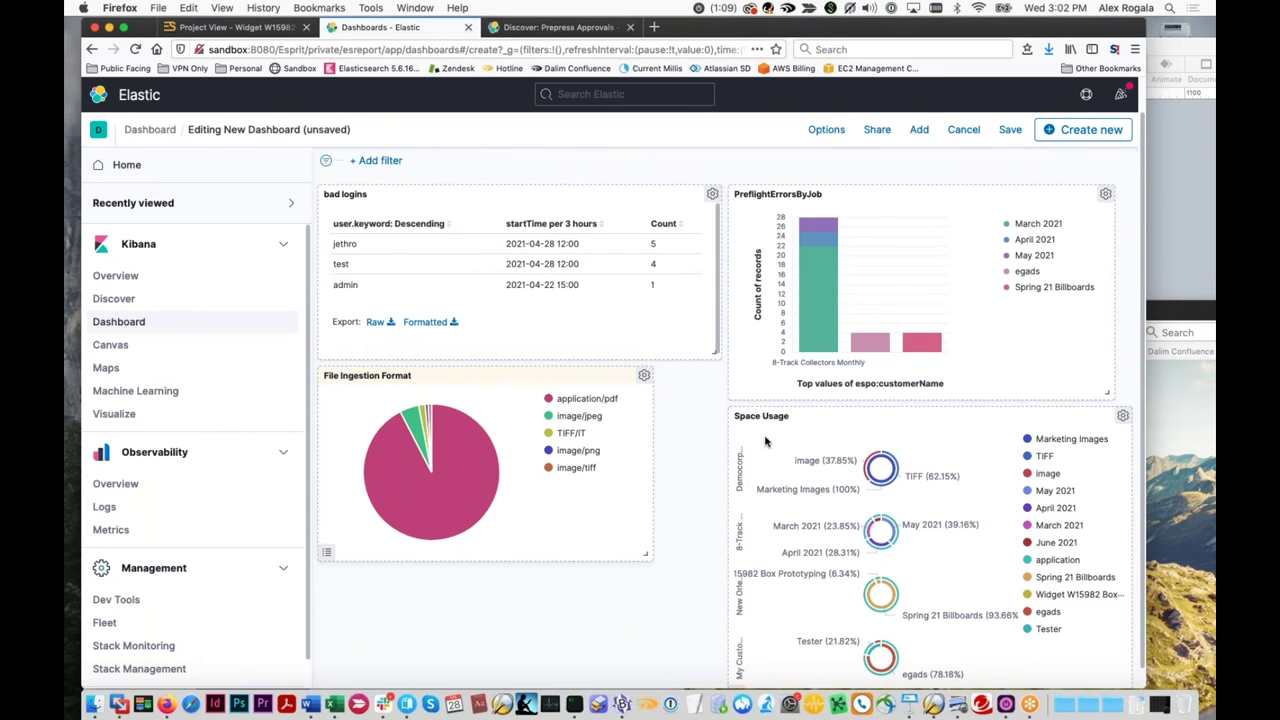
left_click(620, 386)
left_click_drag(770, 416, 720, 402)
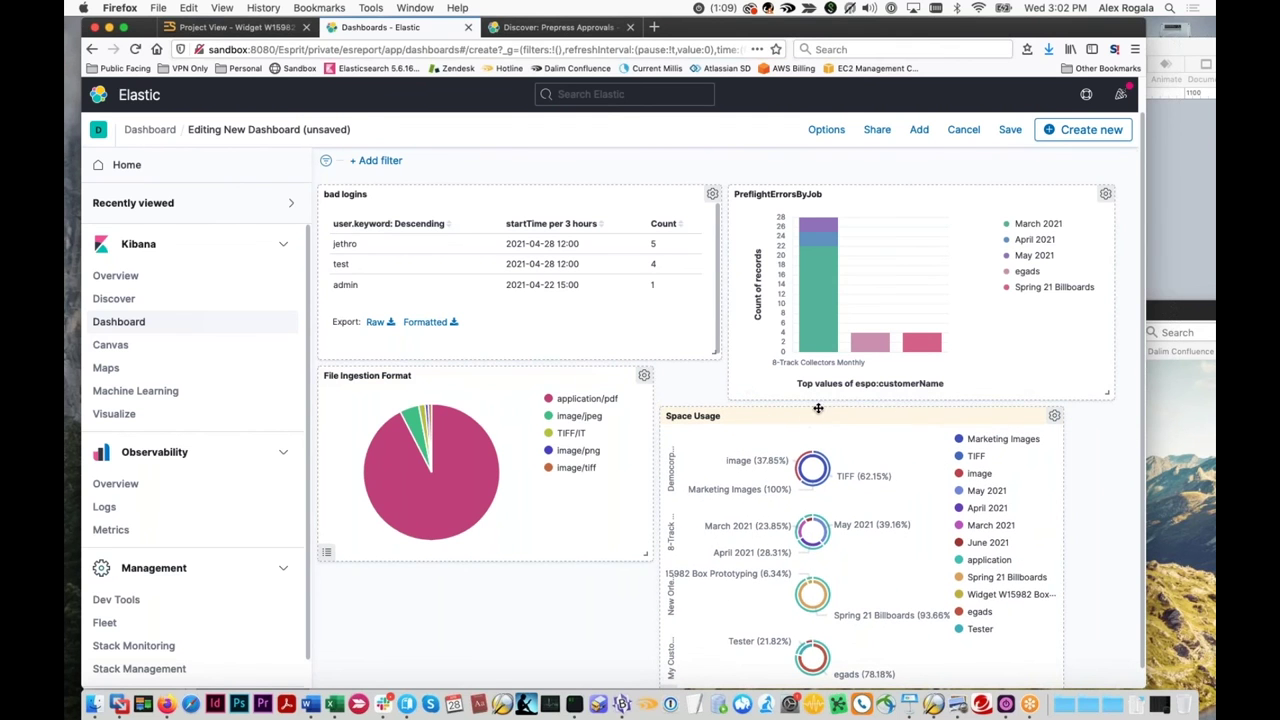
Delete the File Ingestion Format pie panel from the dashboard
left_click(644, 376)
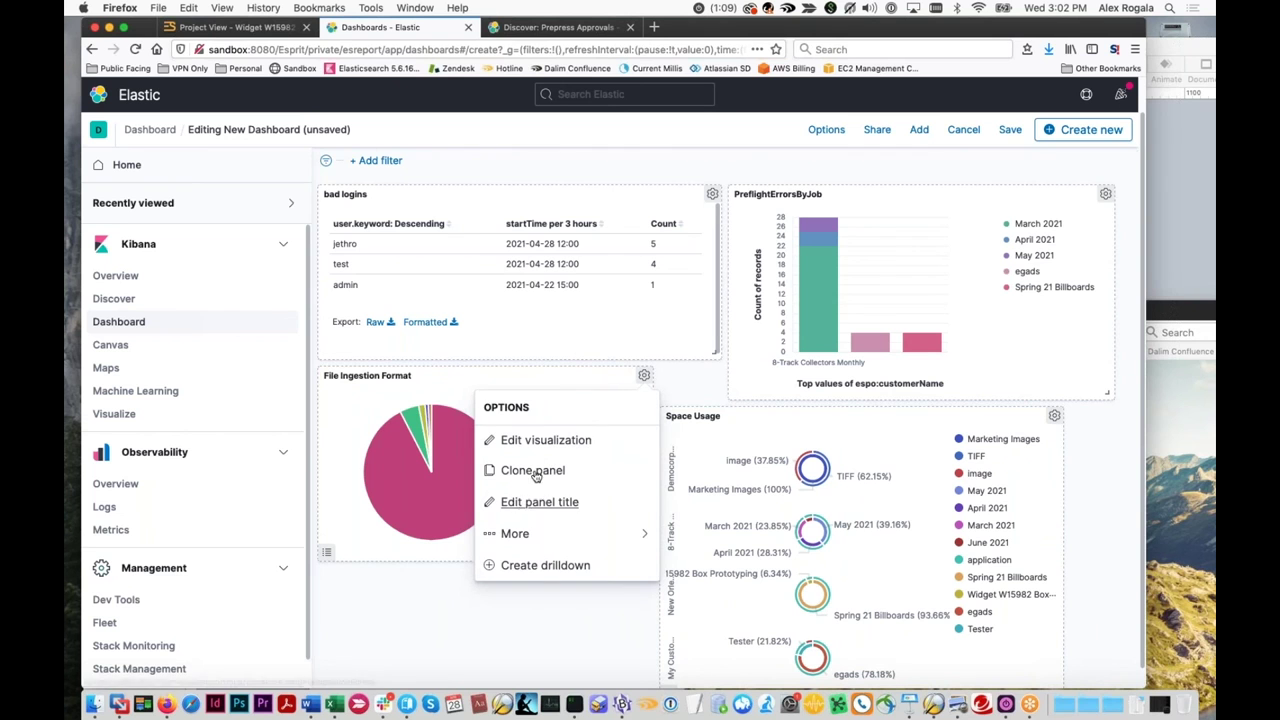
left_click(443, 392)
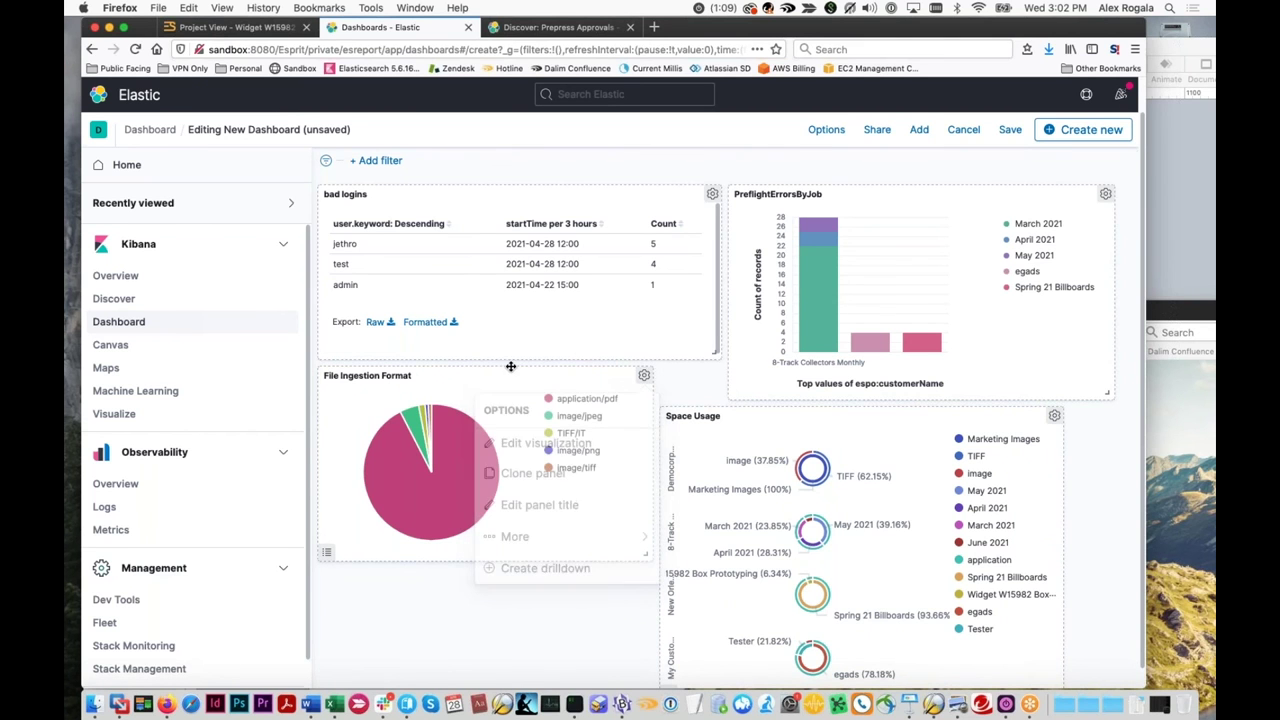
left_click(643, 375)
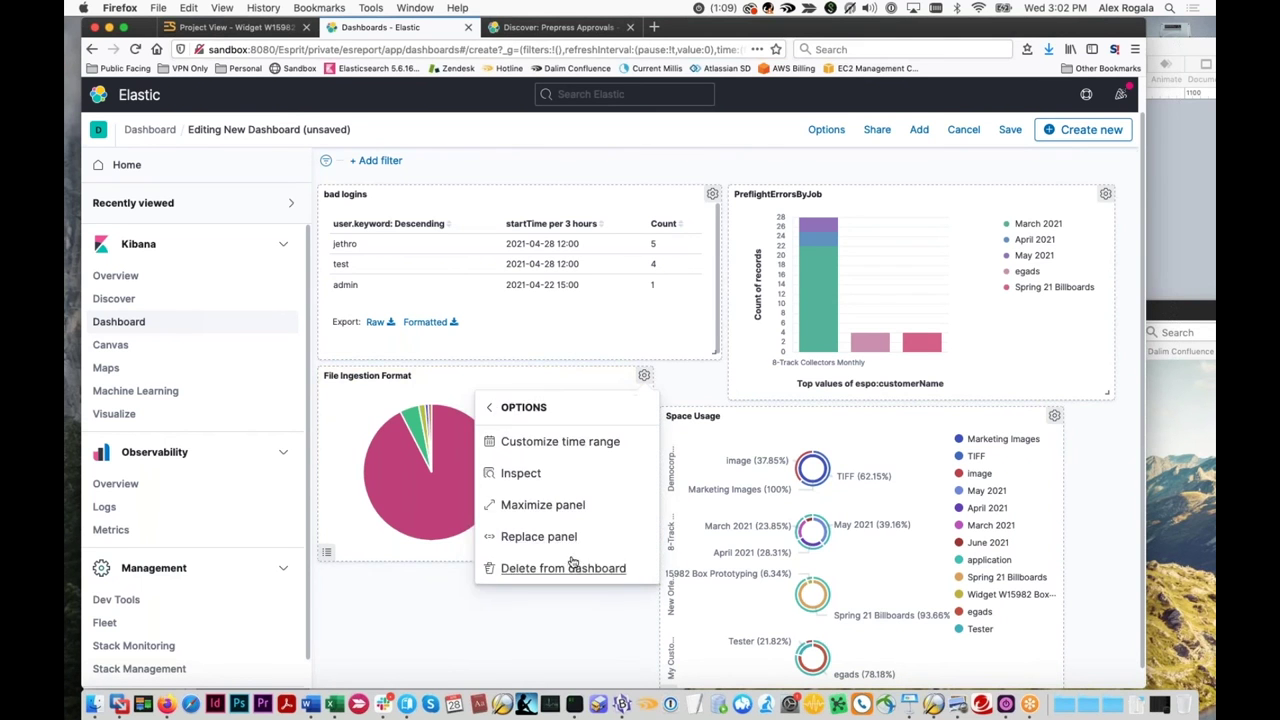
left_click(572, 565)
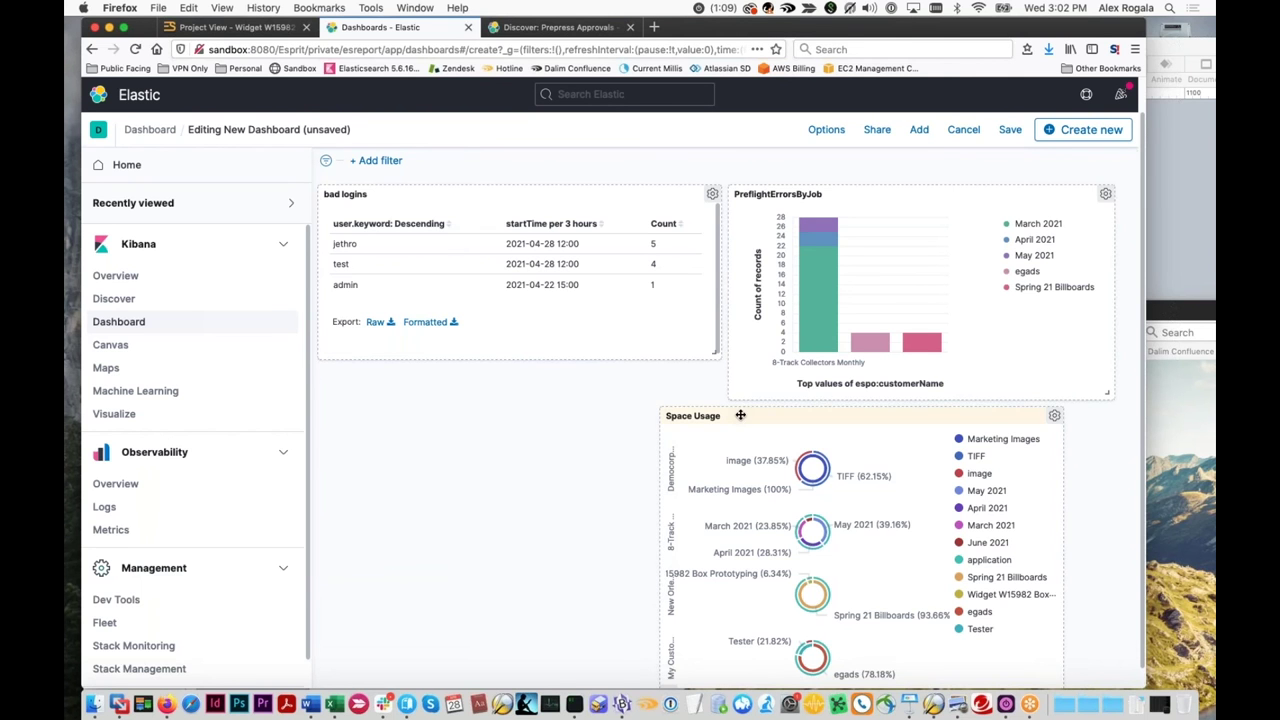
Move Space Usage left and stretch it across the full dashboard width
left_click_drag(740, 415, 520, 410)
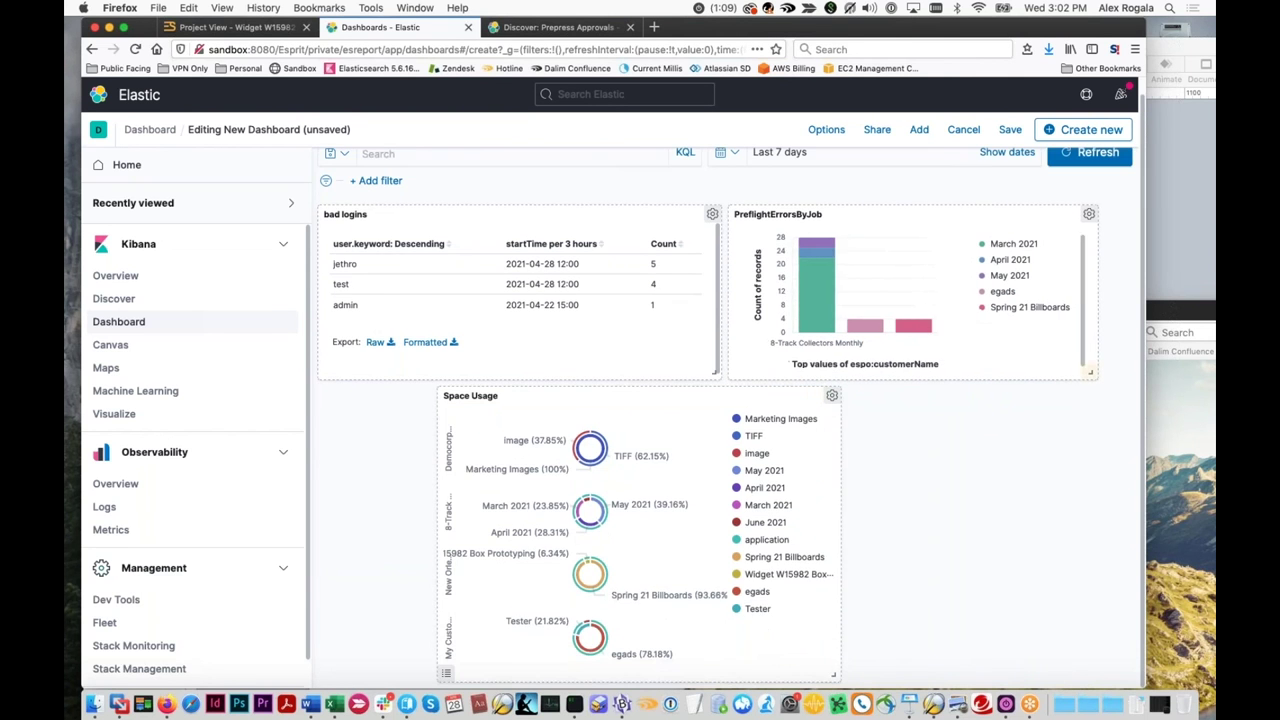
left_click_drag(757, 399, 709, 397)
left_click_drag(704, 682, 1087, 631)
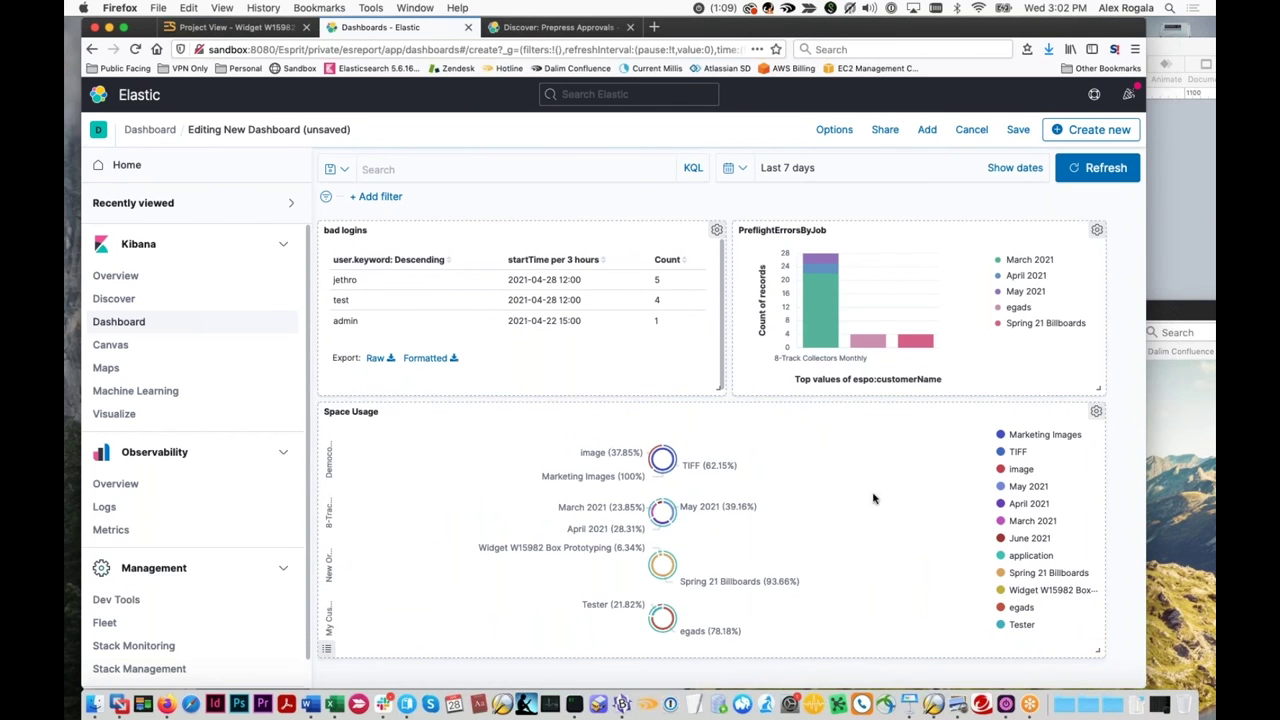
Save the dashboard with the title Webinar
left_click(1018, 130)
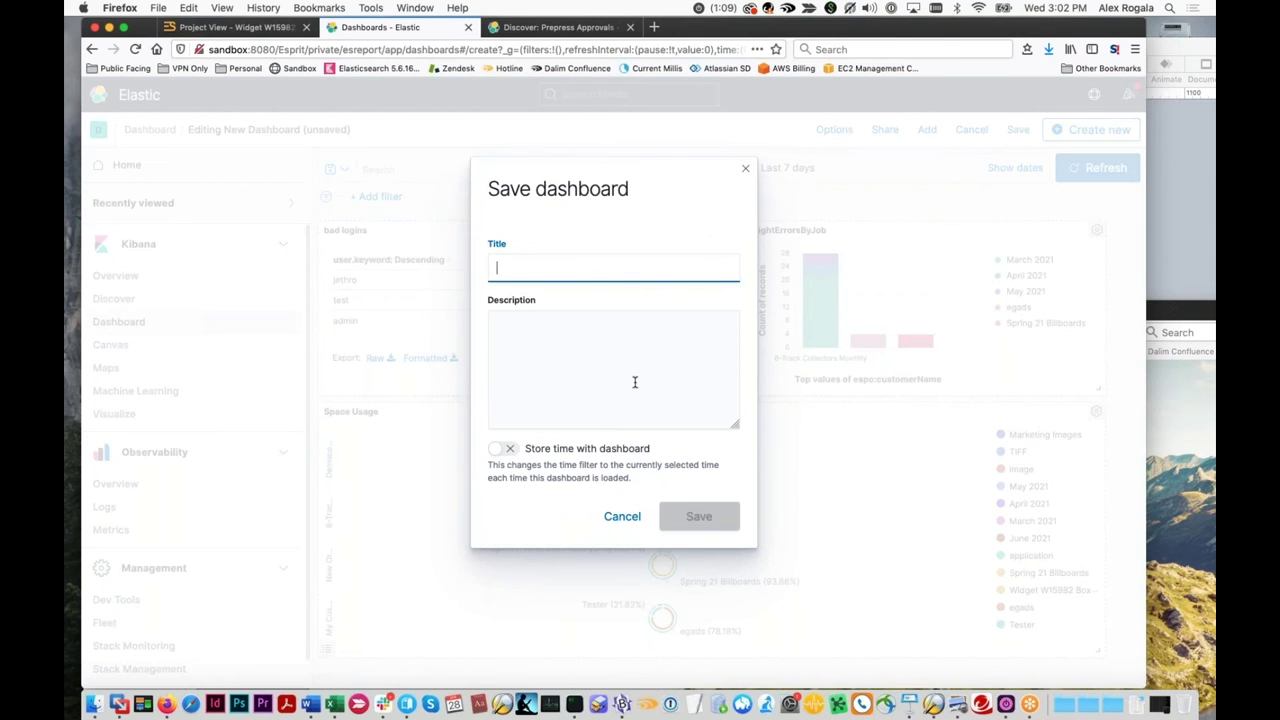
type("Webinar")
left_click(699, 517)
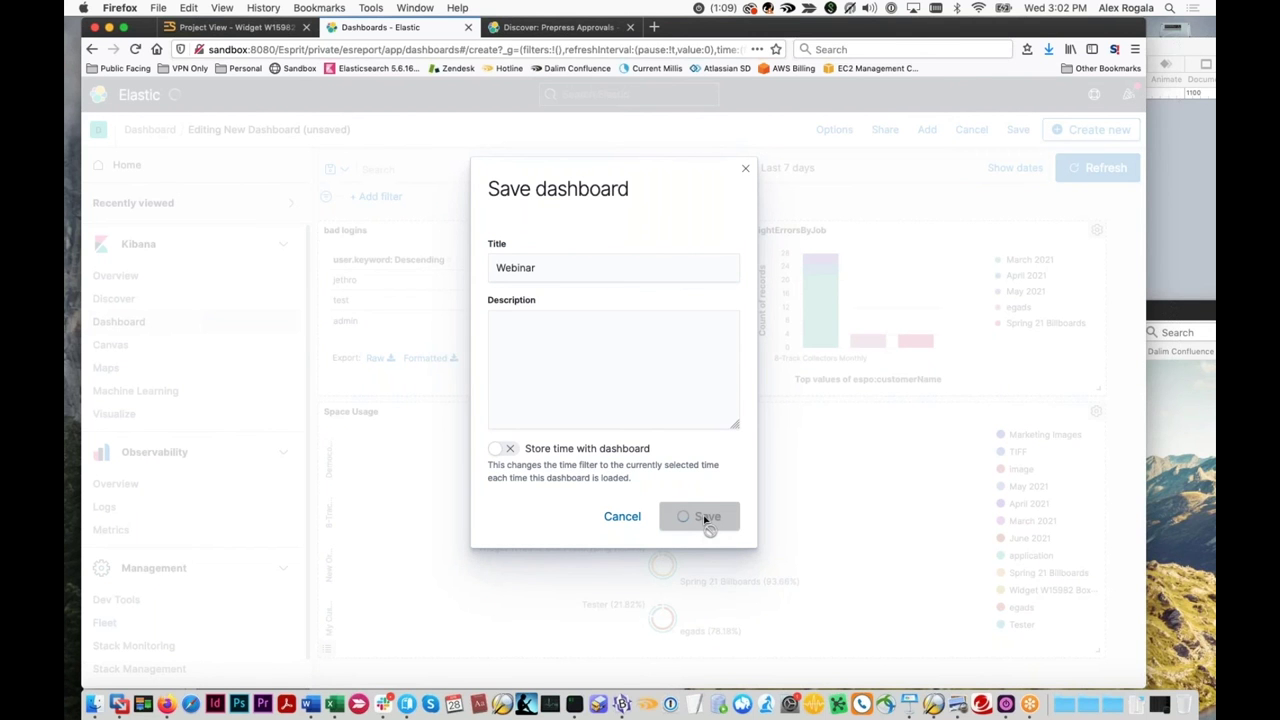
Switch browser tabs back to the Dalim ES page
left_click(240, 27)
left_click(558, 27)
left_click(420, 32)
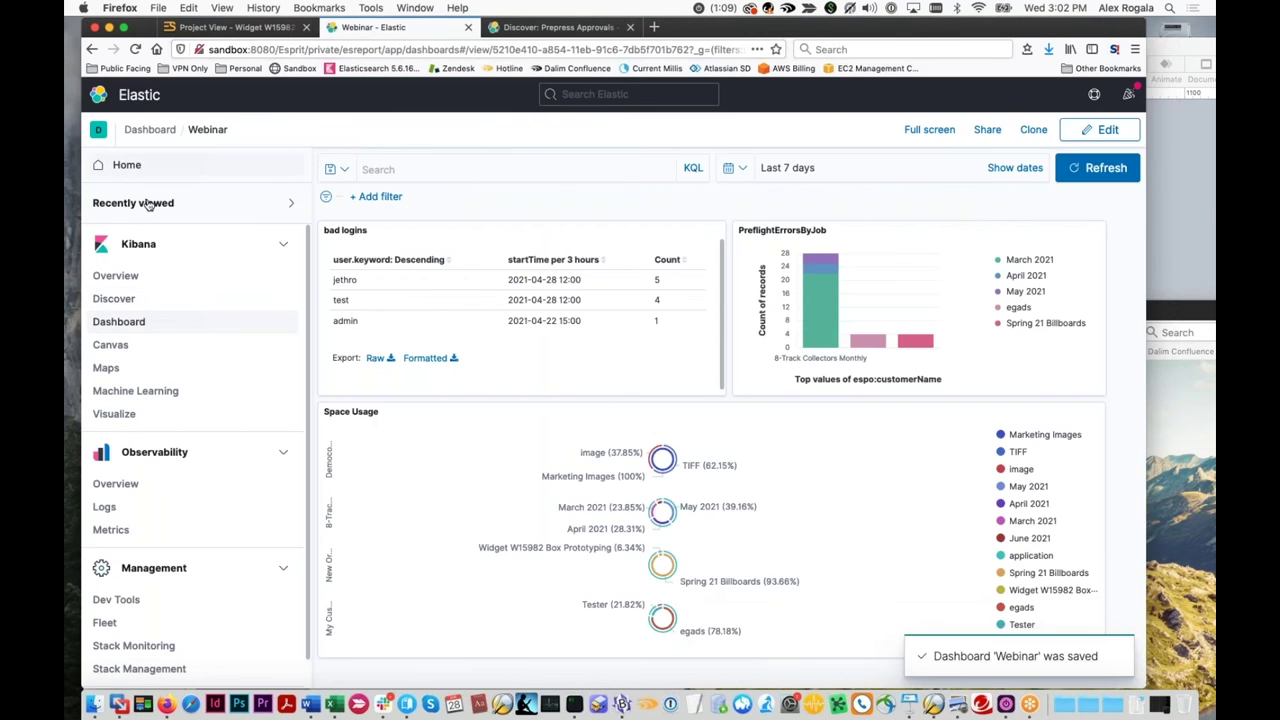
left_click(185, 30)
Show the Webinar dashboard for This year on System Tools > Statistics, then open Customization
left_click(100, 136)
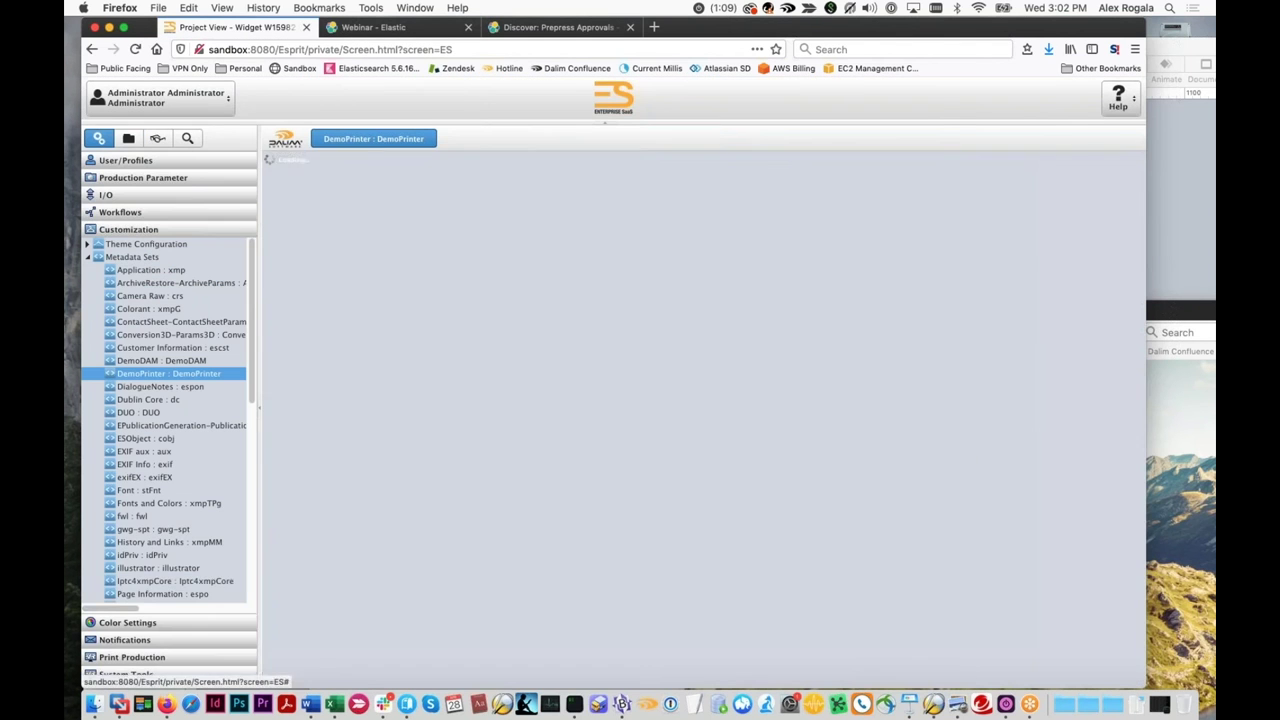
left_click(126, 619)
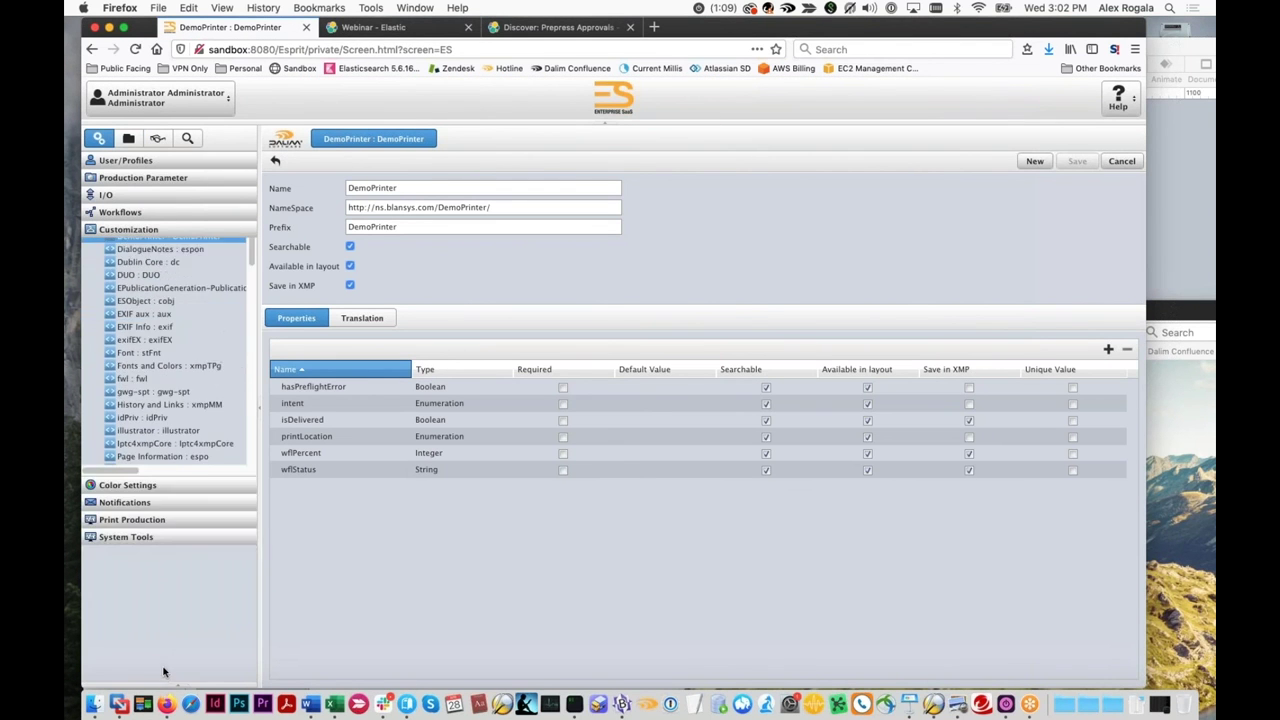
left_click(122, 468)
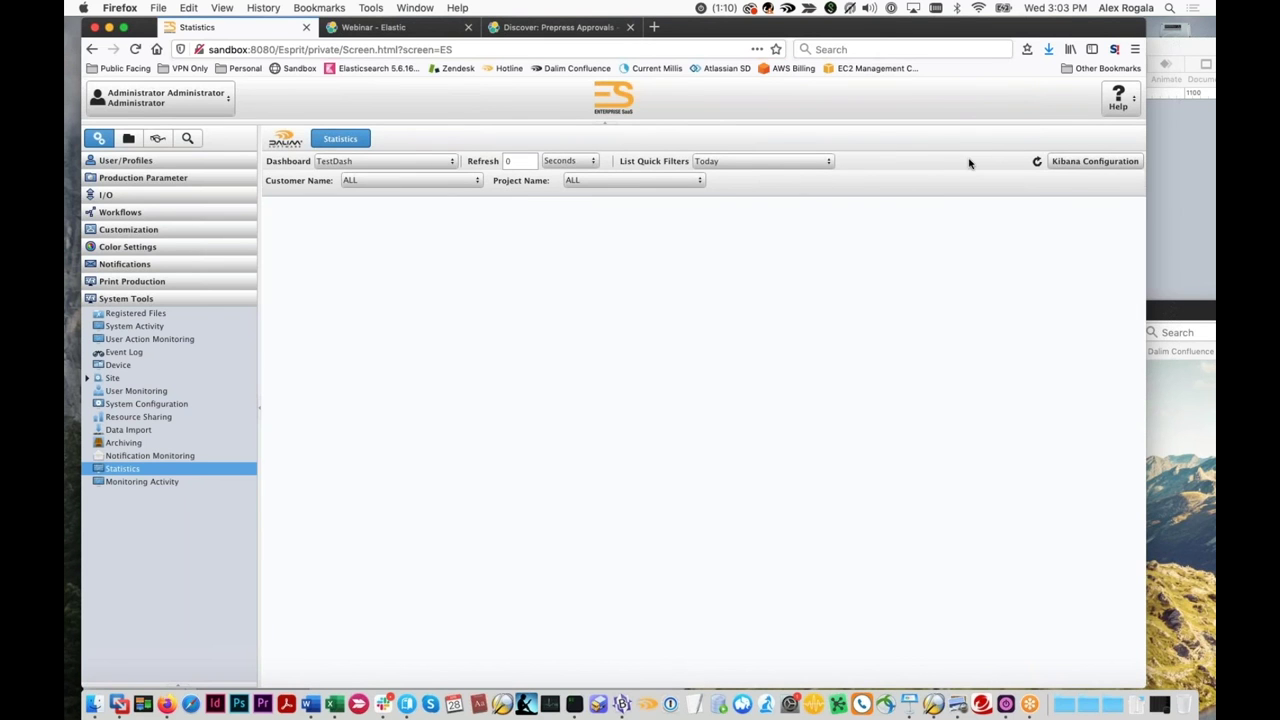
left_click(446, 163)
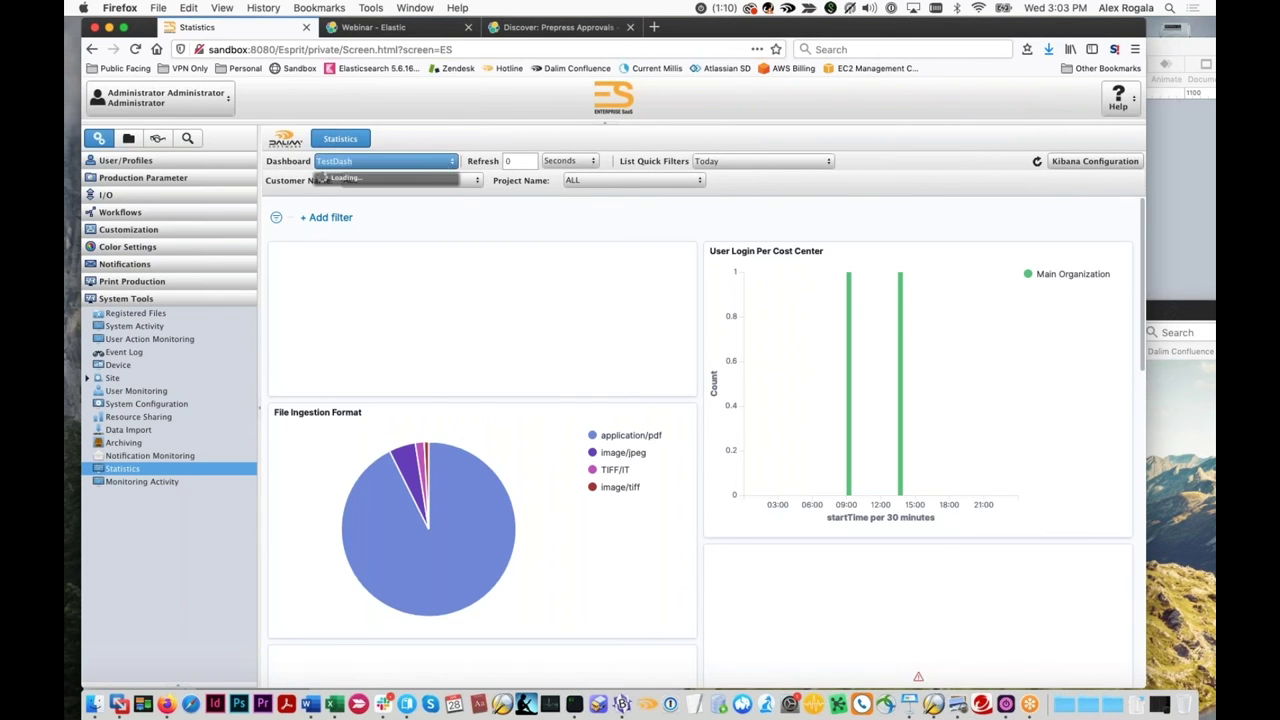
left_click(421, 216)
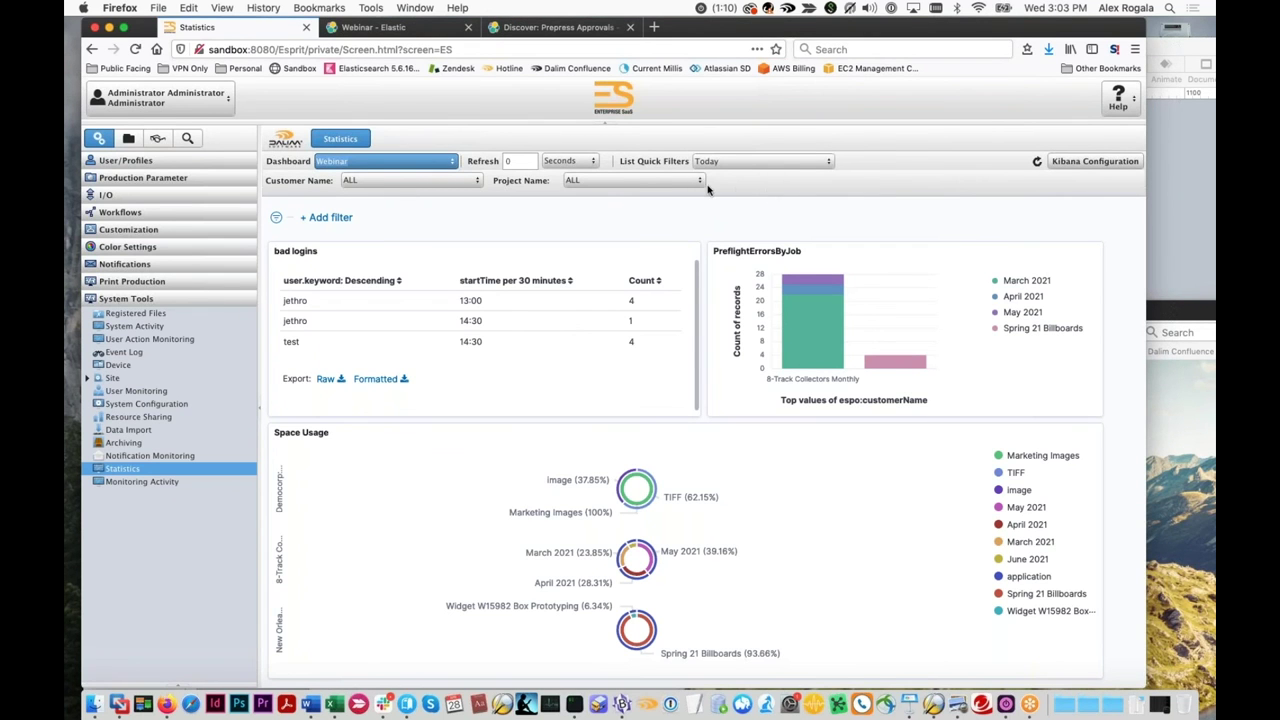
left_click(760, 161)
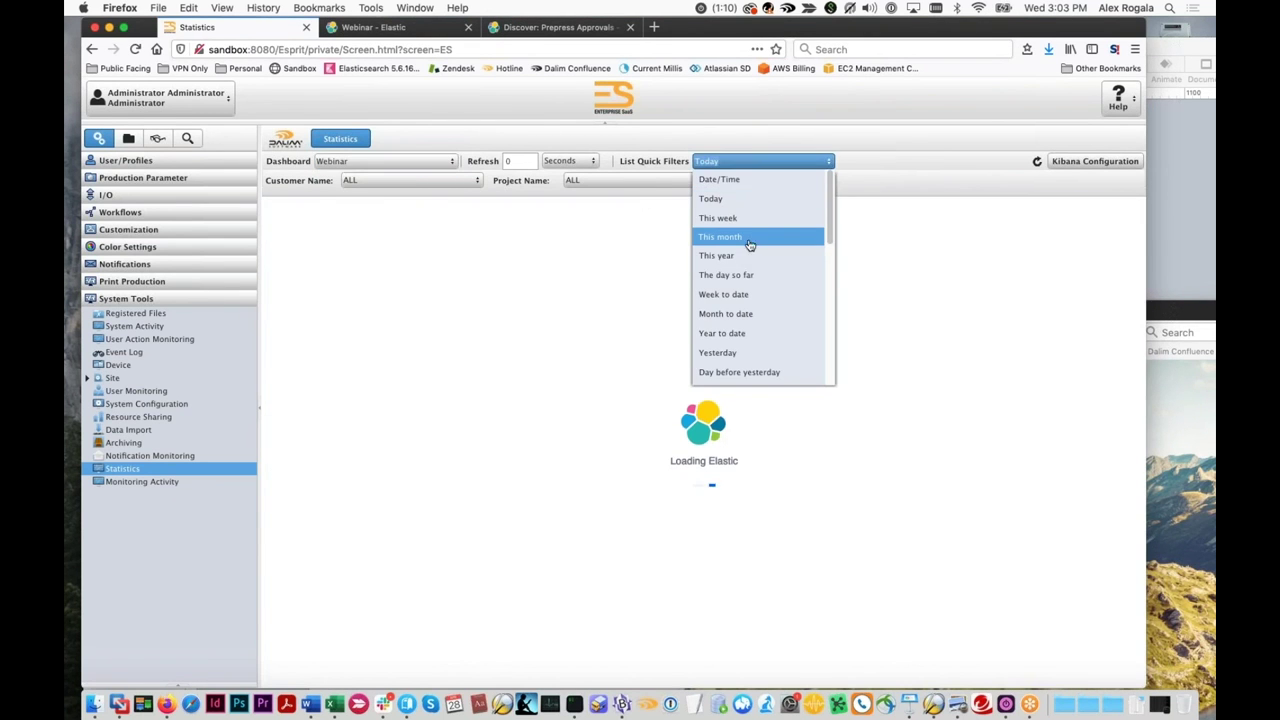
left_click(738, 257)
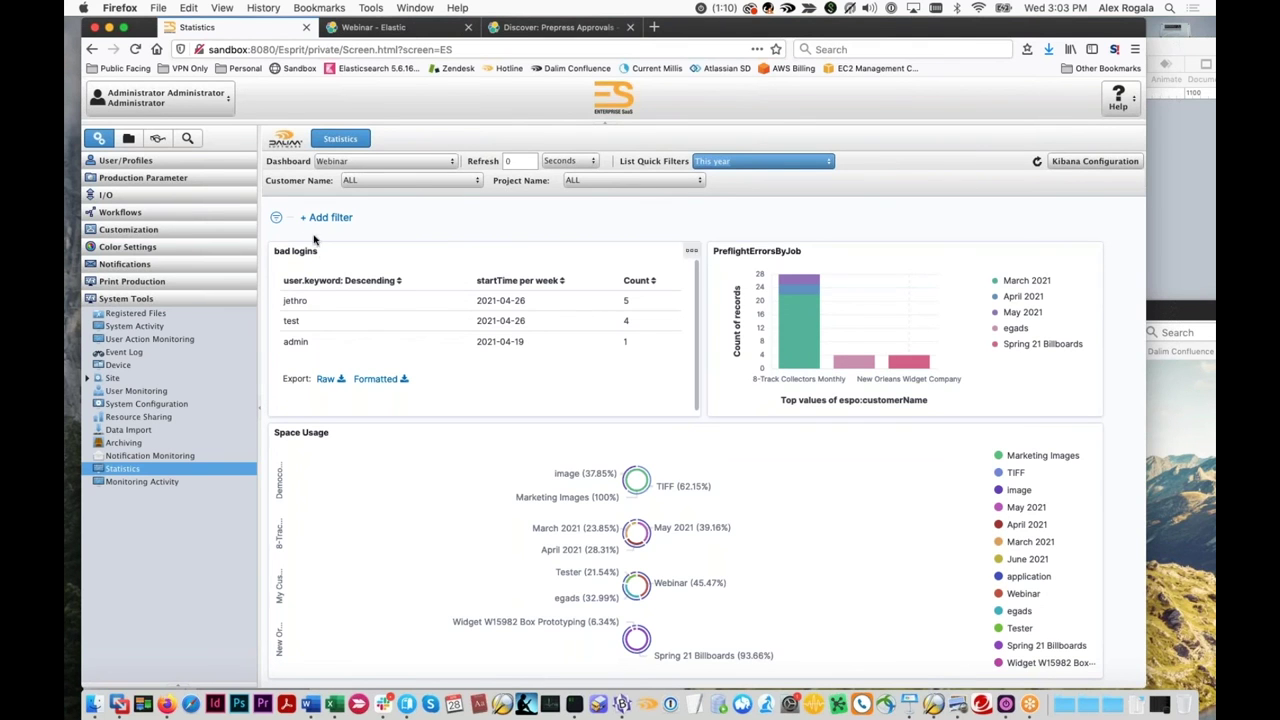
left_click(132, 230)
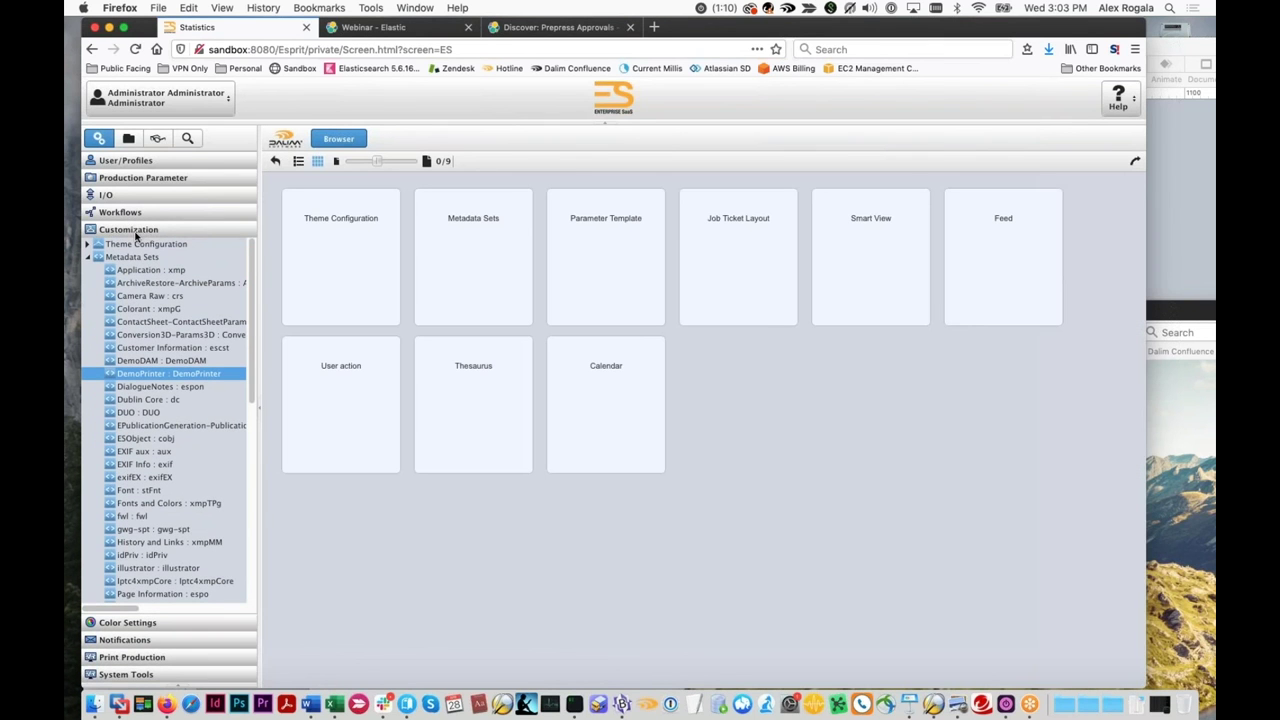
Start a new smart view using the Statistics template and Webinar dashboard, refreshing every 10 seconds
double_click(871, 257)
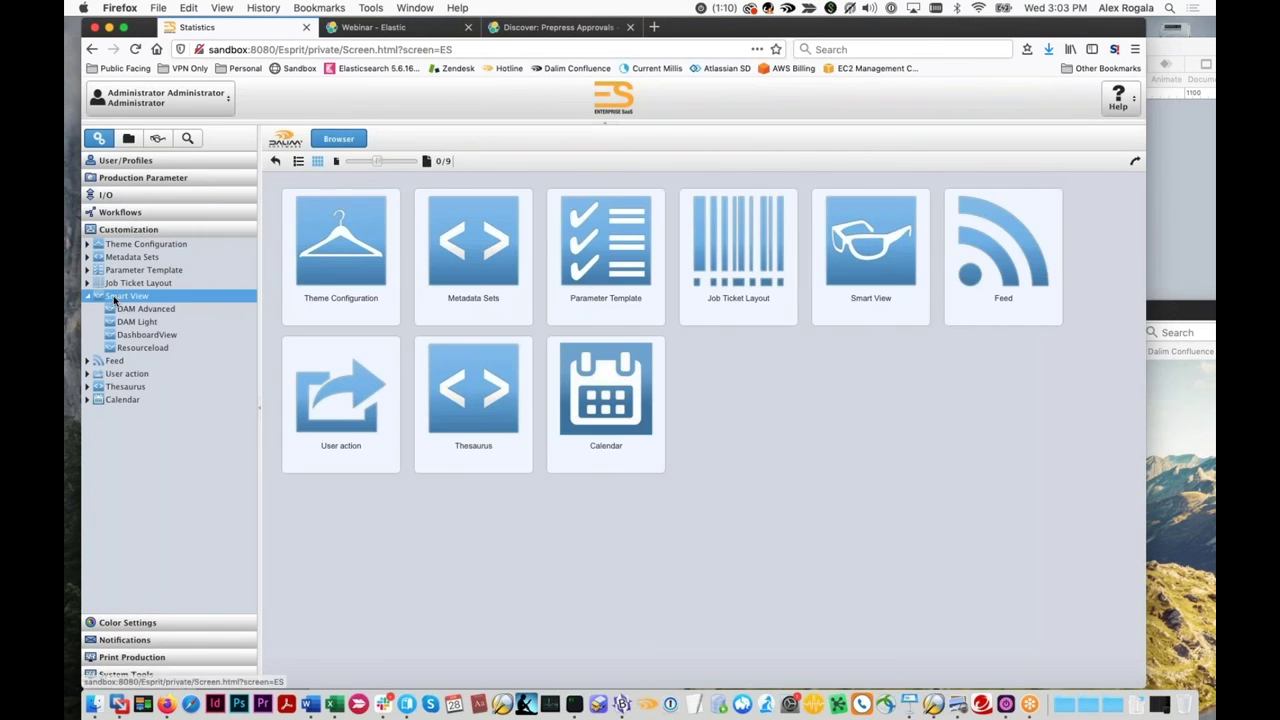
left_click(1055, 160)
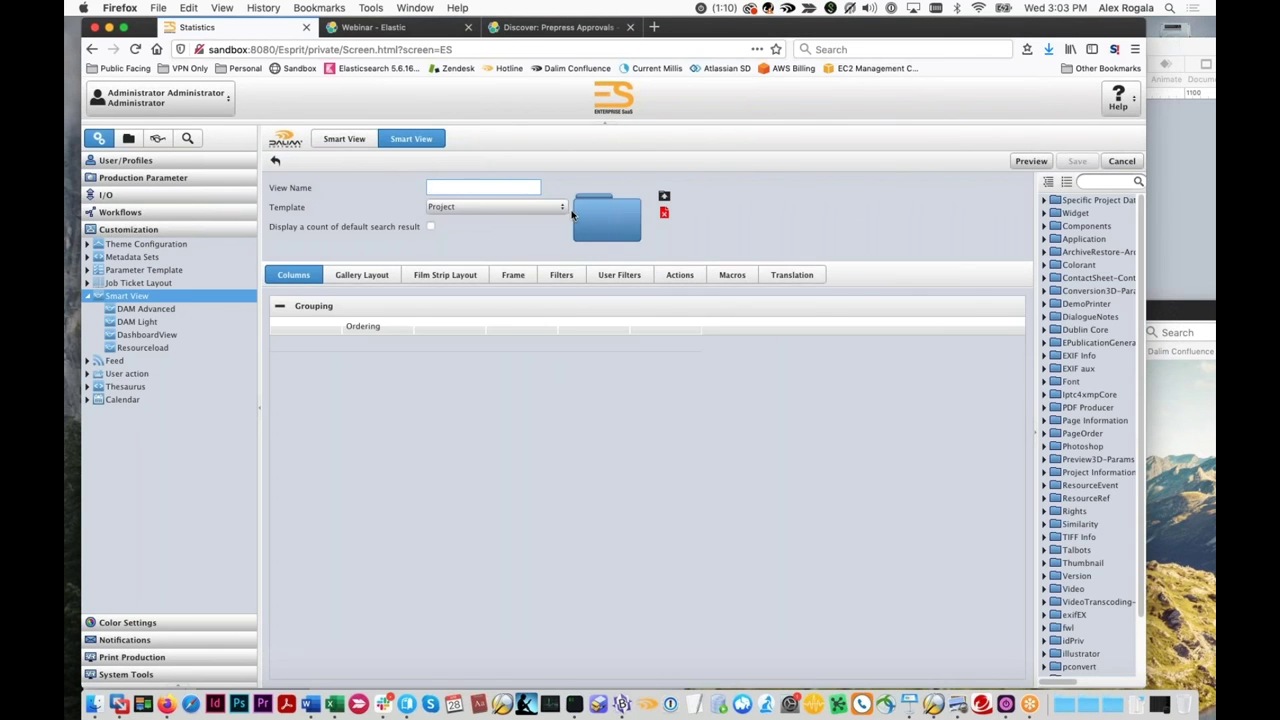
left_click(562, 210)
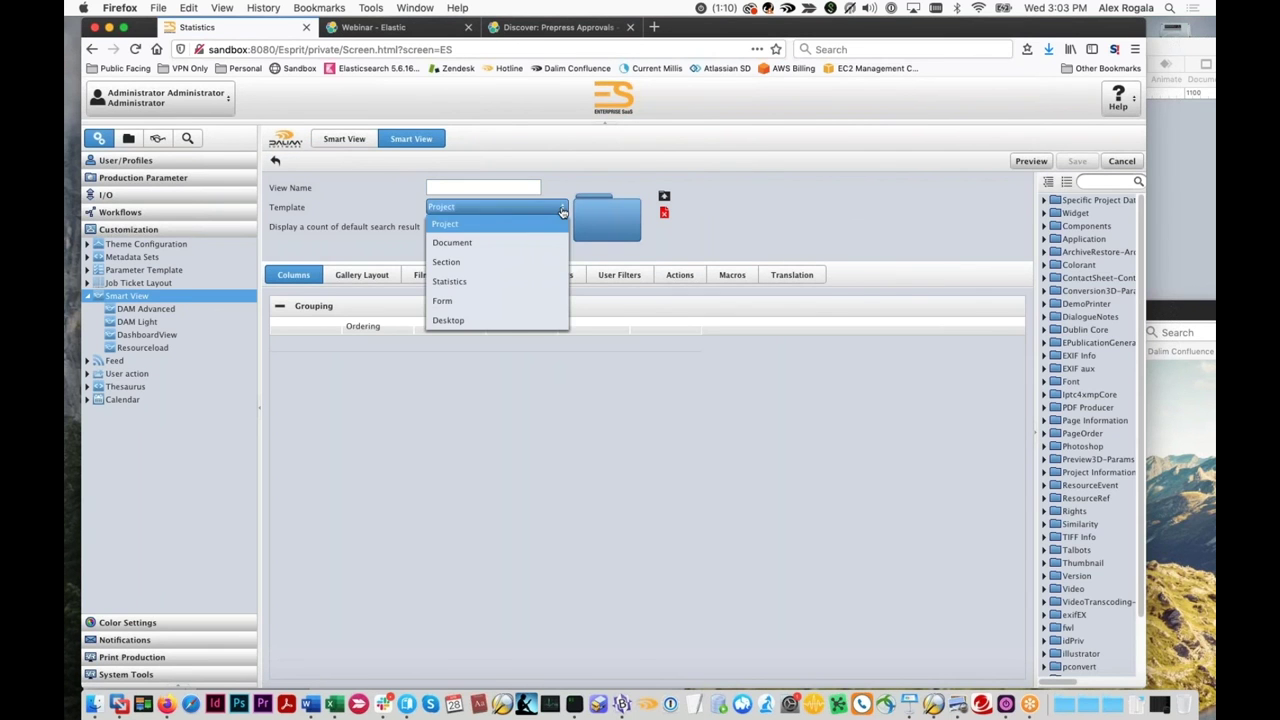
left_click(503, 289)
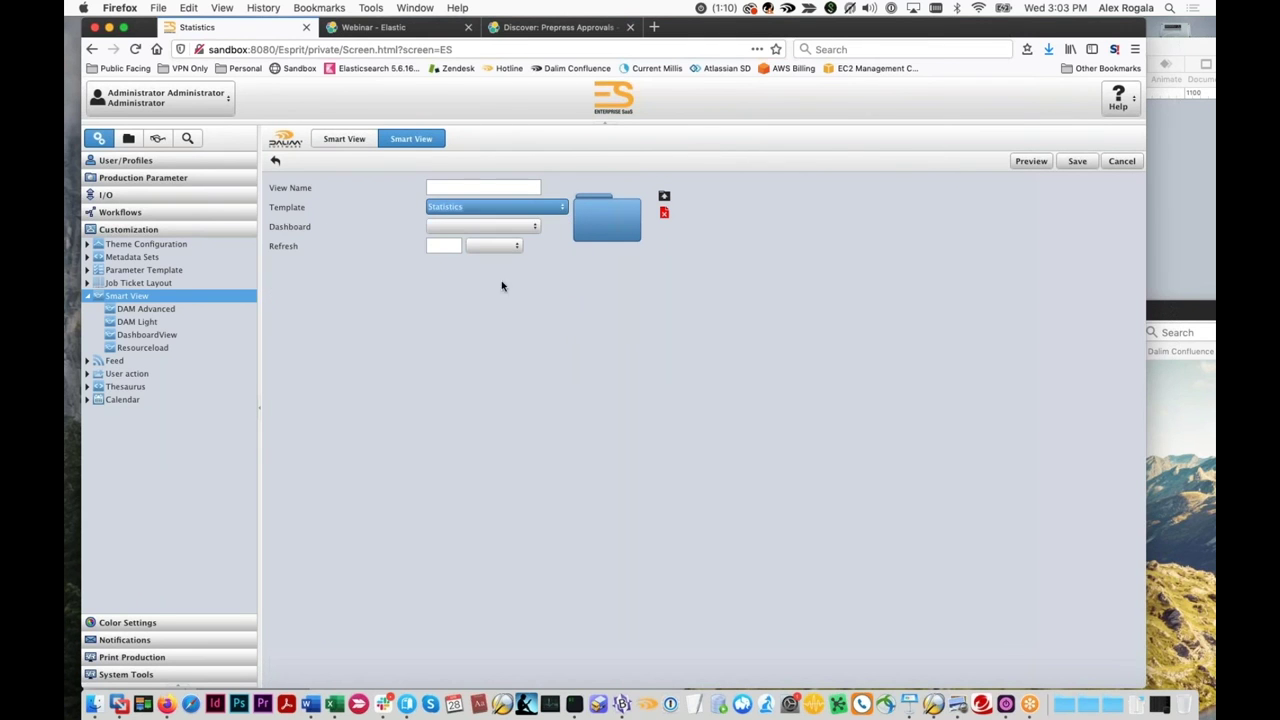
left_click(533, 227)
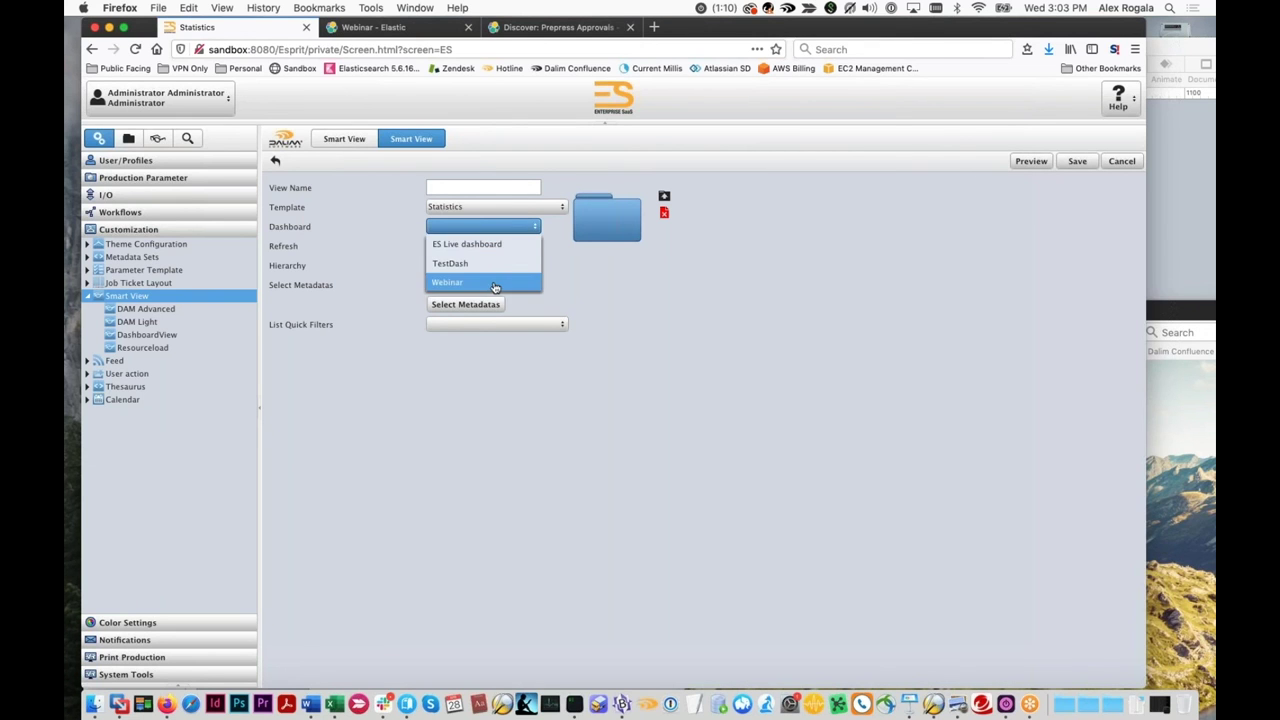
left_click(490, 282)
left_click(510, 250)
left_click(522, 255)
left_click(446, 248)
type("2")
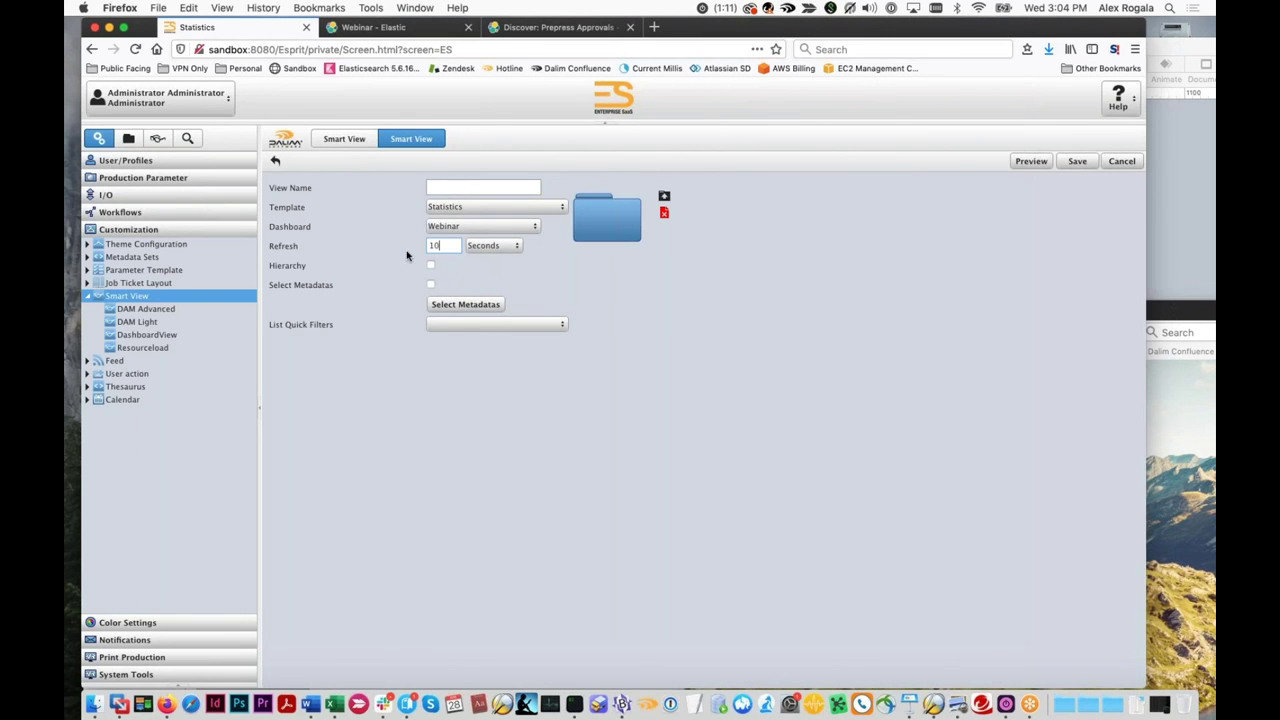
Name the smart view WebinarDash, save it, and open it from the Smart View navigator
left_click(437, 304)
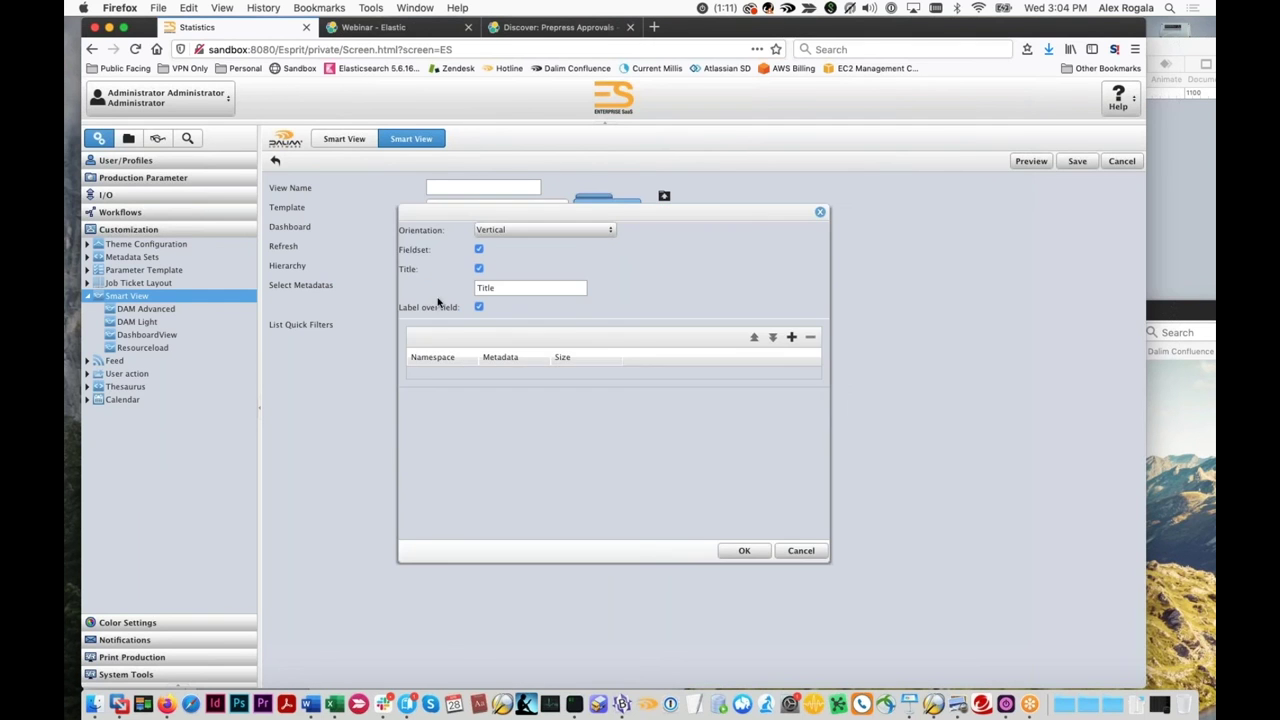
left_click(814, 556)
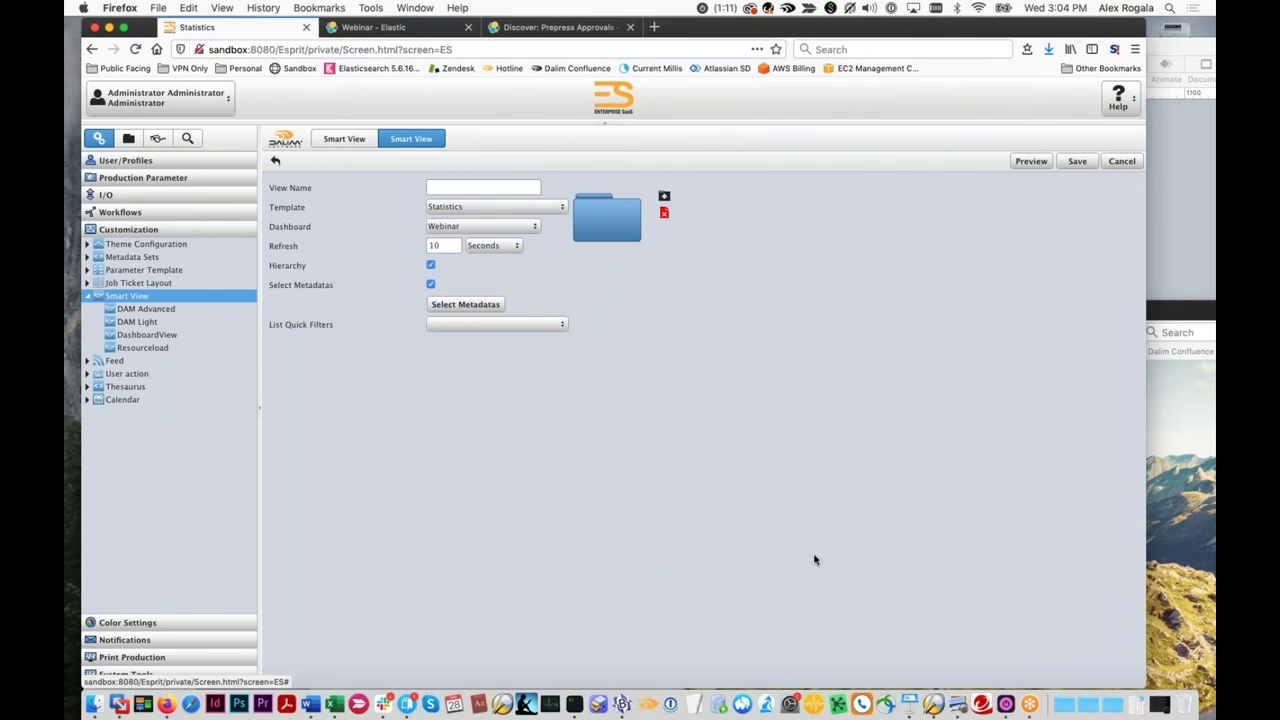
left_click(565, 328)
left_click(618, 330)
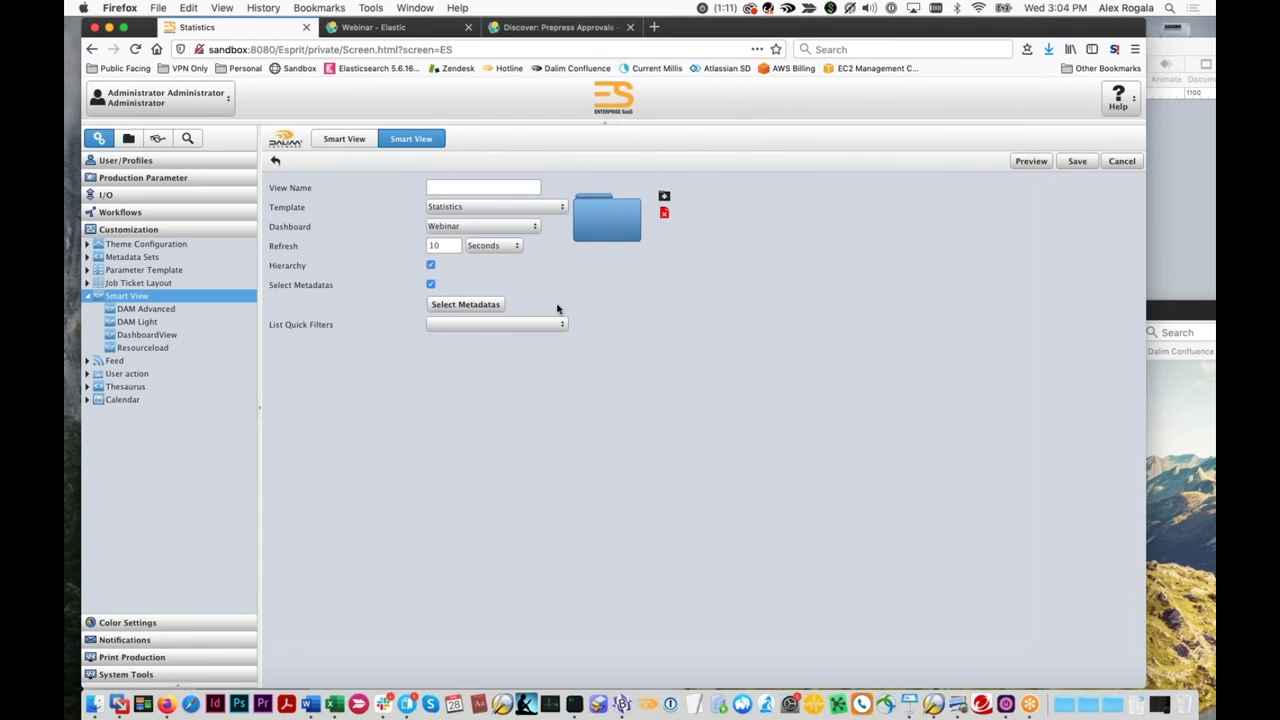
left_click(464, 189)
type("Webin")
left_click(1077, 161)
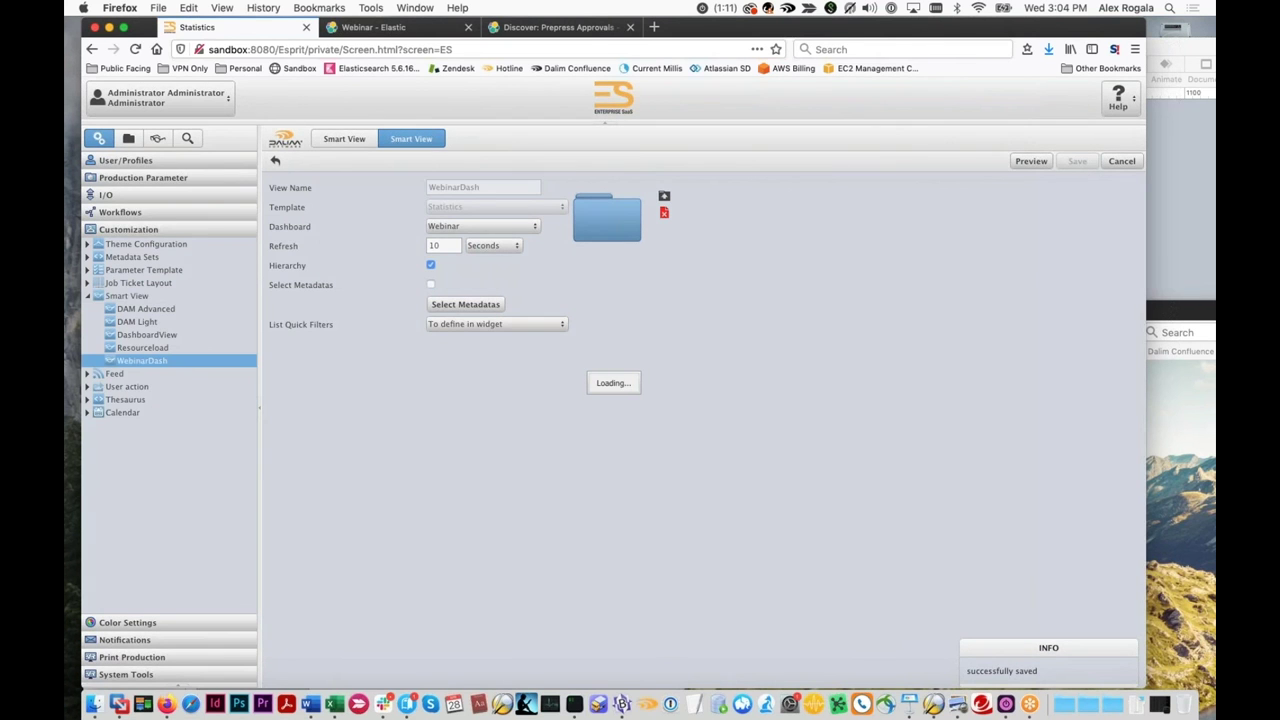
left_click(157, 138)
left_click(143, 210)
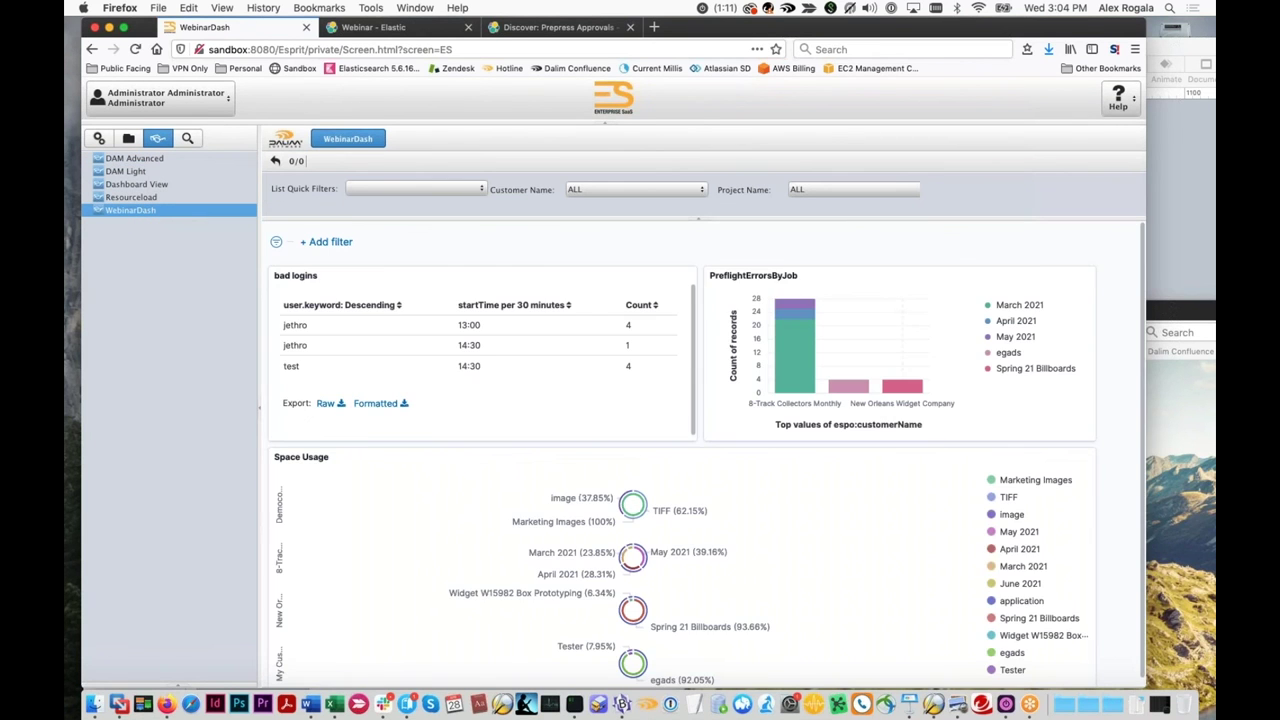
Pick 8-Track Collectors Monthly in the Customer Name filter of the WebinarDash view
left_click(884, 192)
left_click(645, 189)
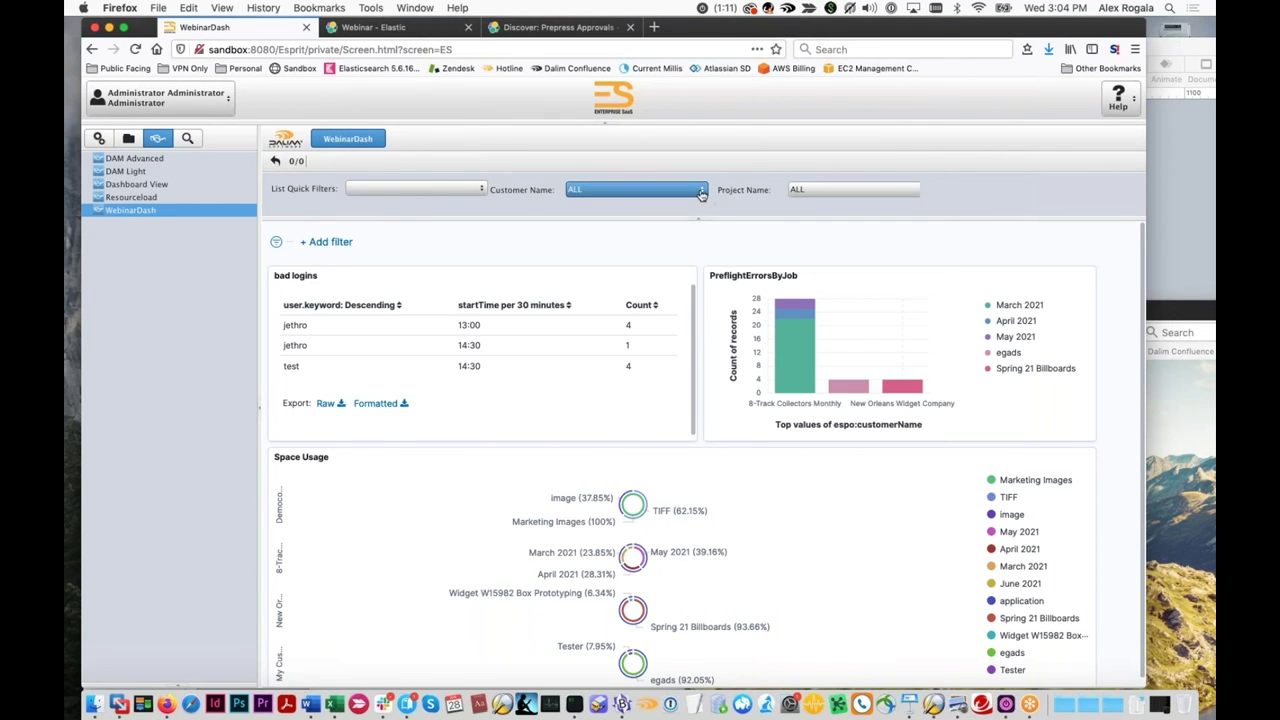
left_click(659, 228)
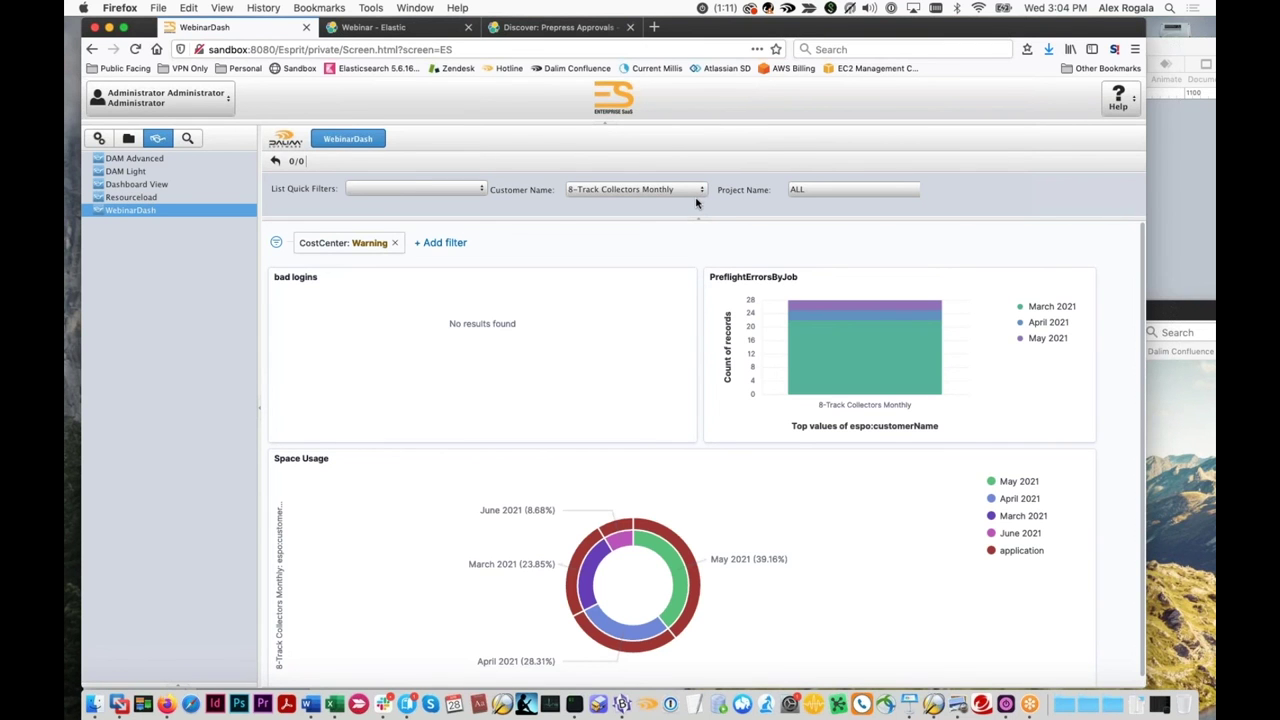
left_click(697, 188)
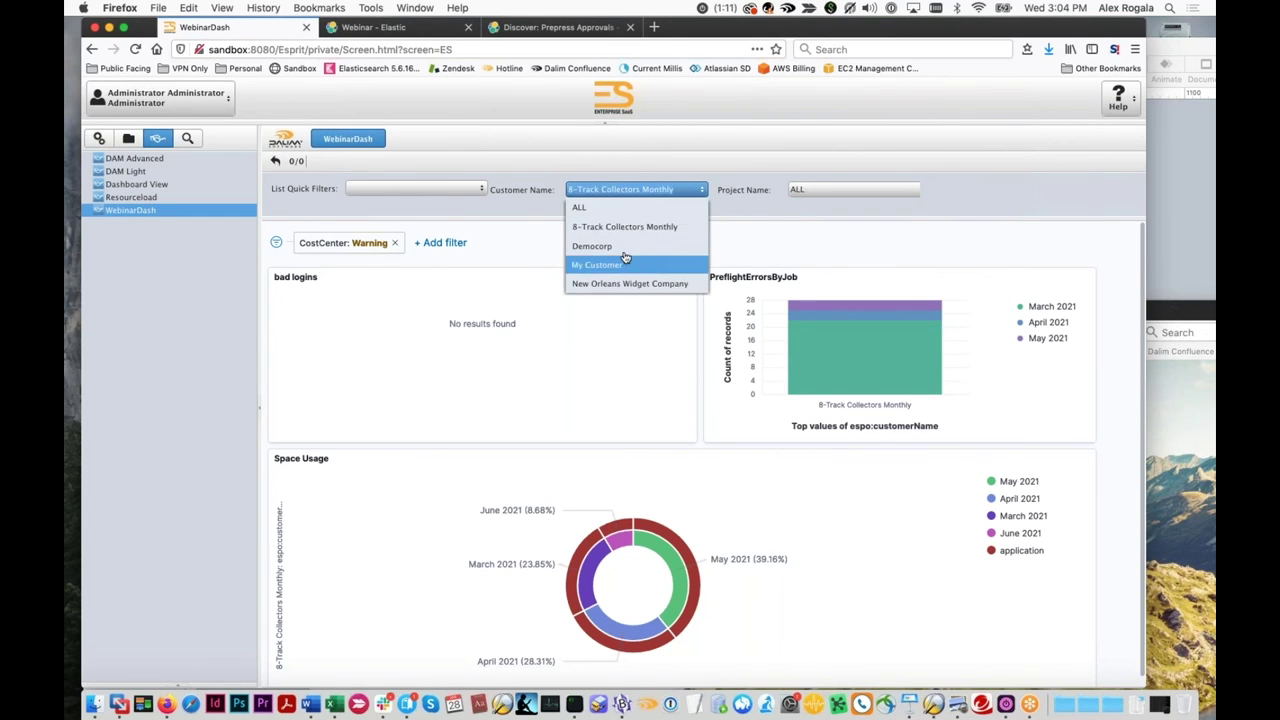
left_click(780, 217)
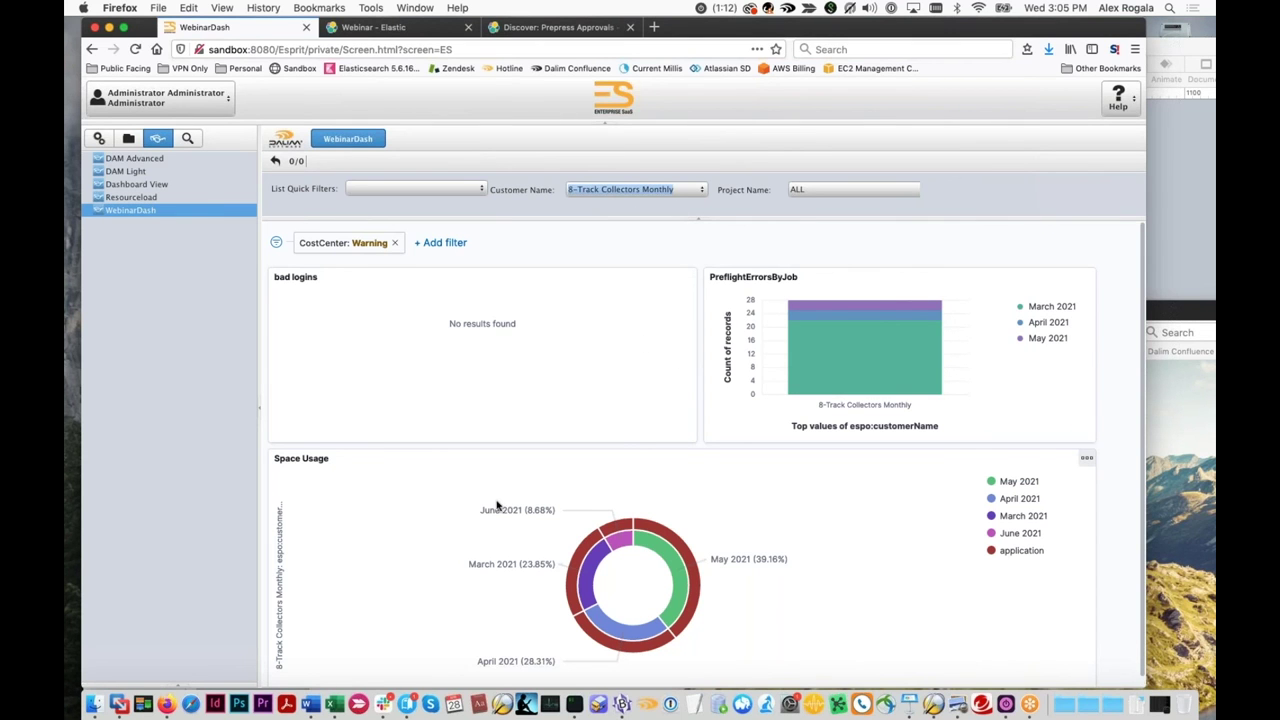
Remove the CostCenter: Warning filter, cancel adding another, and switch to the Kibana Webinar tab
left_click(394, 243)
left_click(330, 242)
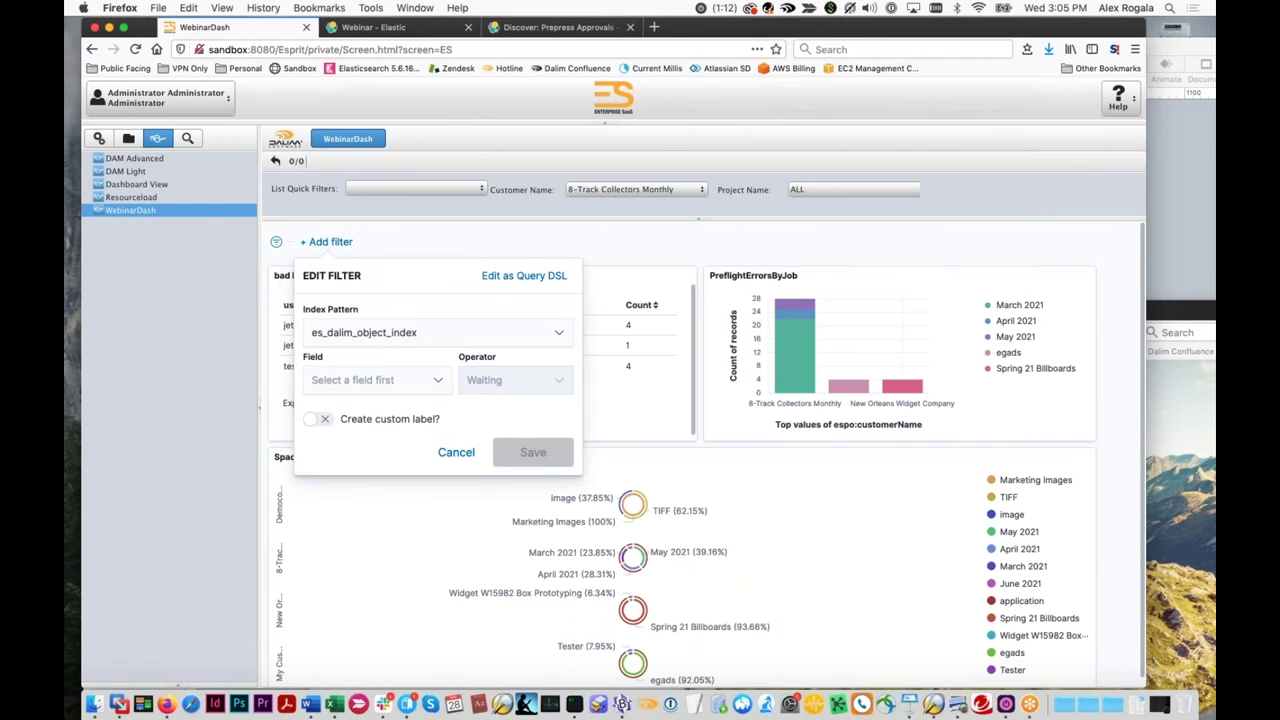
left_click(393, 386)
scroll(395, 430, "down", 1)
left_click(388, 370)
scroll(385, 424, "down", 10)
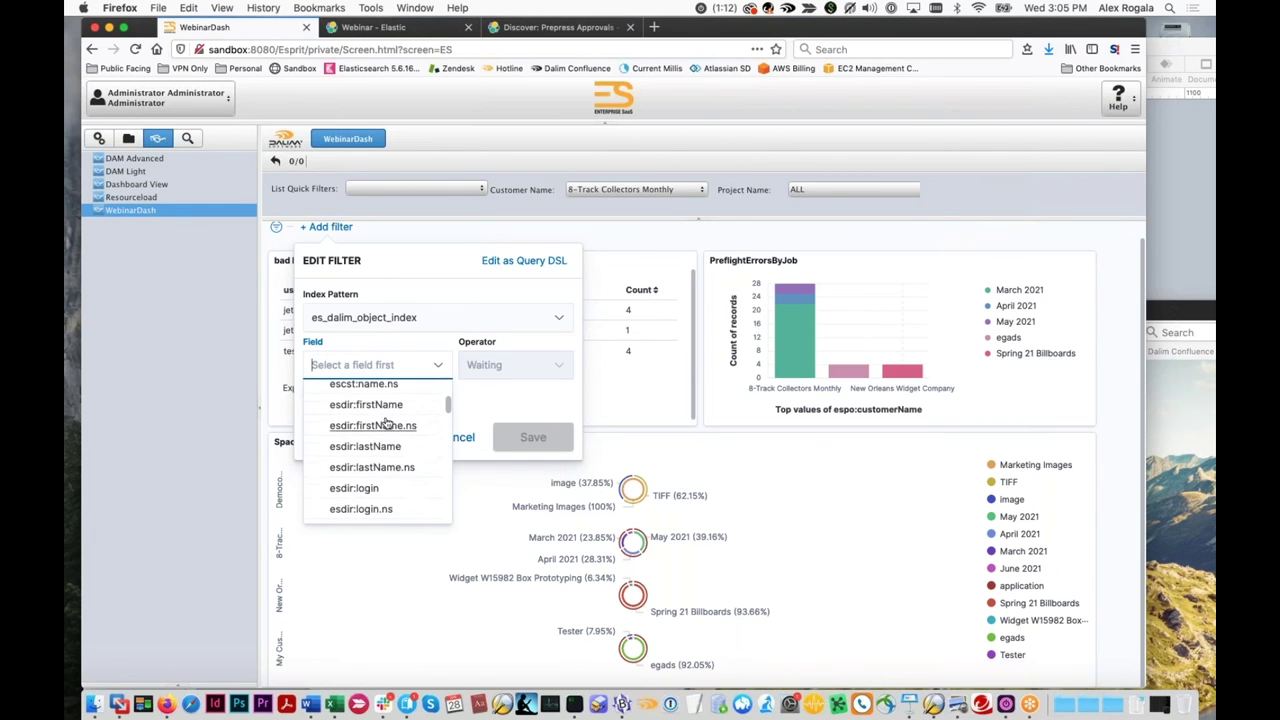
scroll(385, 424, "down", 10)
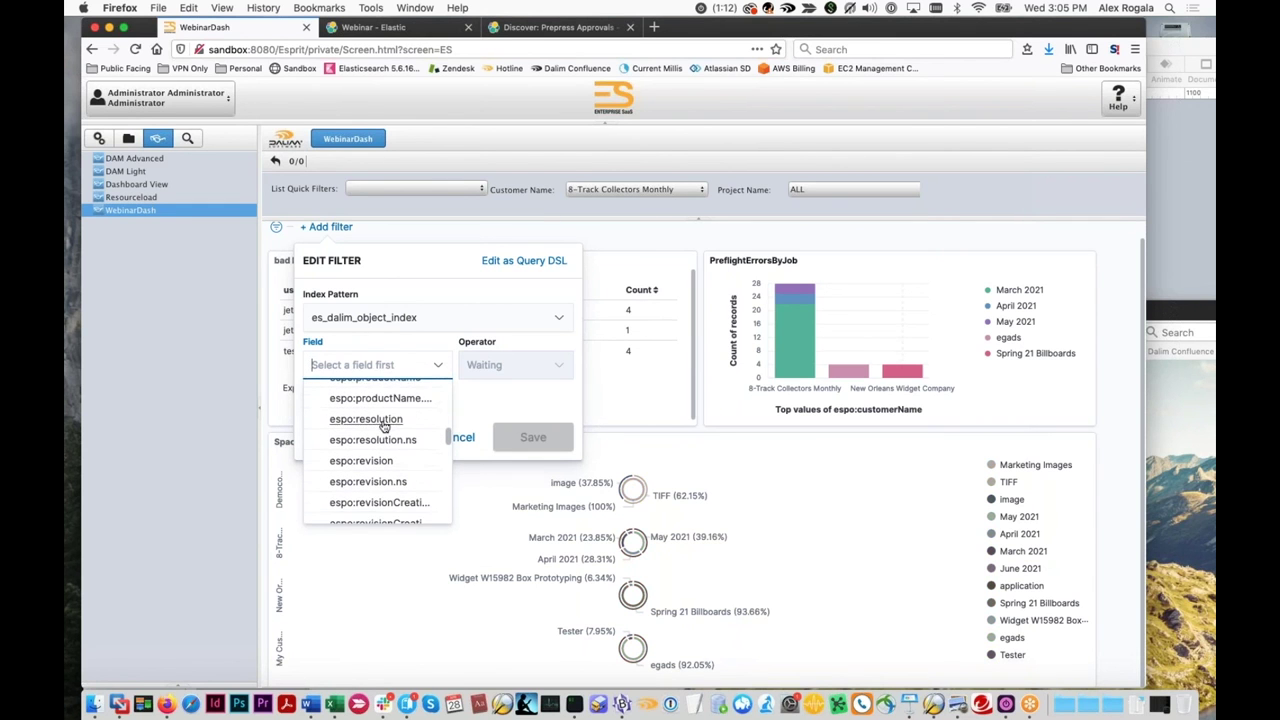
scroll(381, 428, "down", 5)
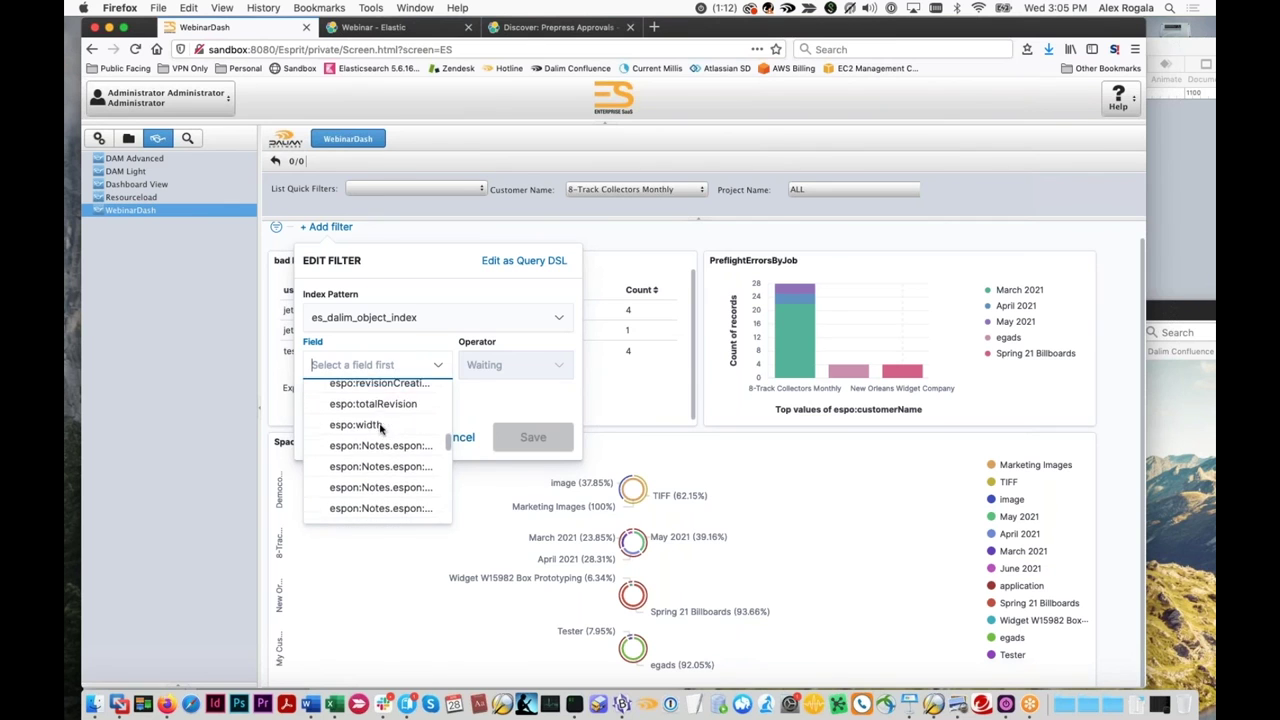
left_click(478, 399)
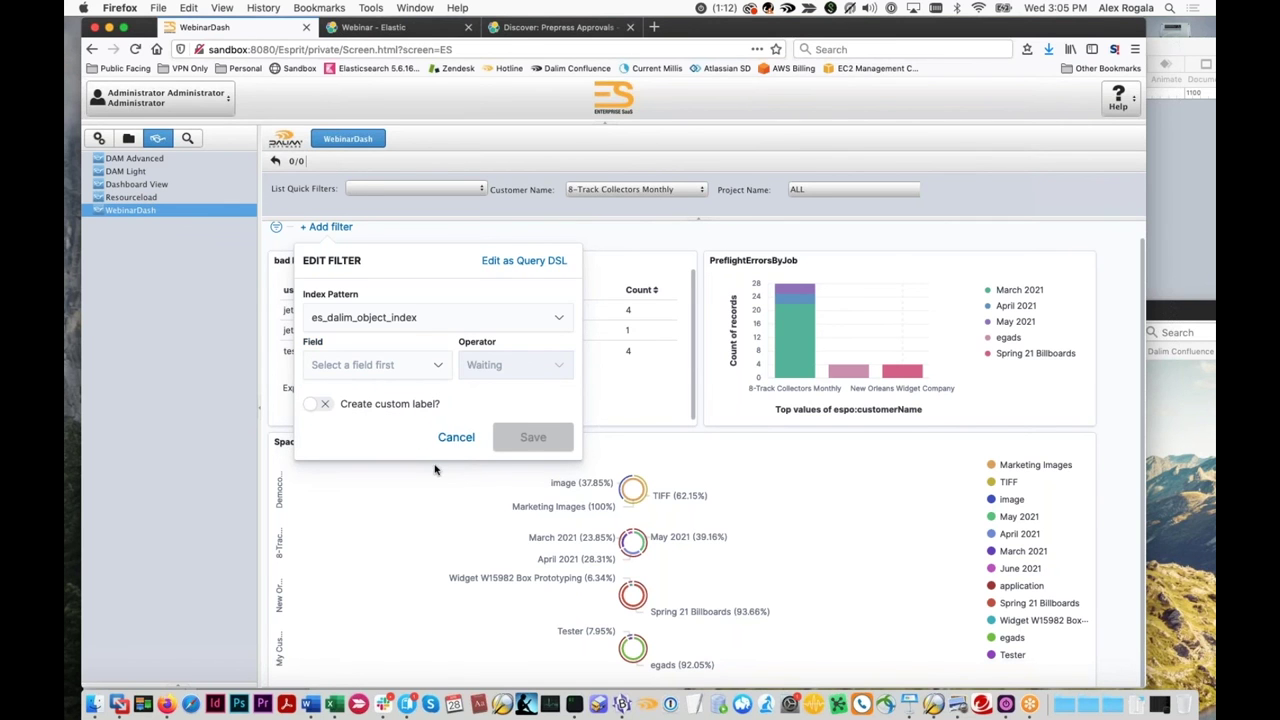
scroll(436, 472, "up", 1)
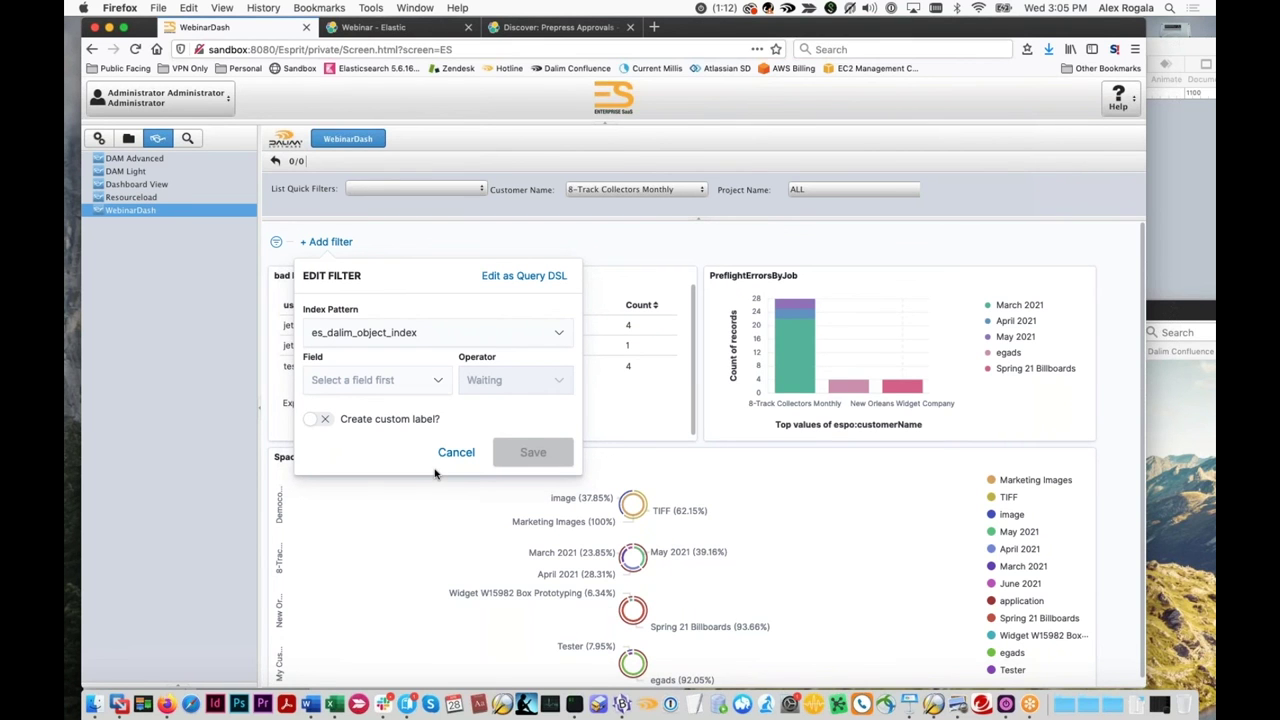
left_click(450, 458)
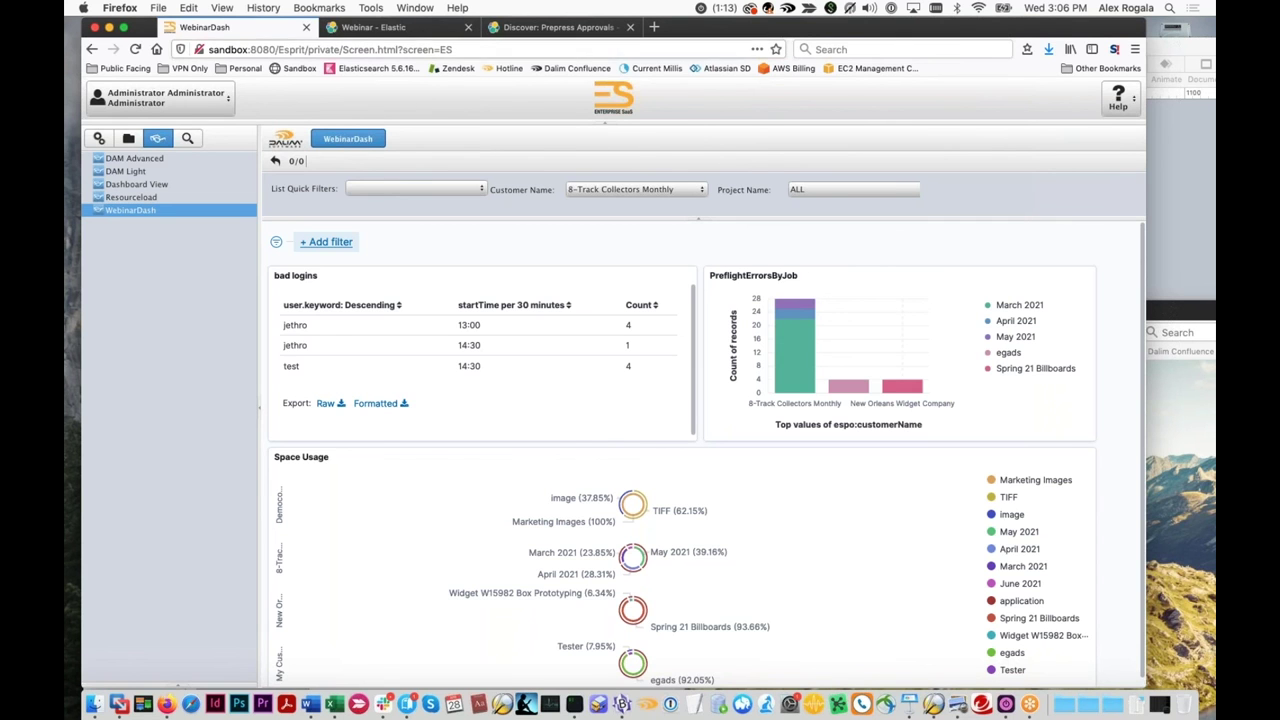
left_click(362, 28)
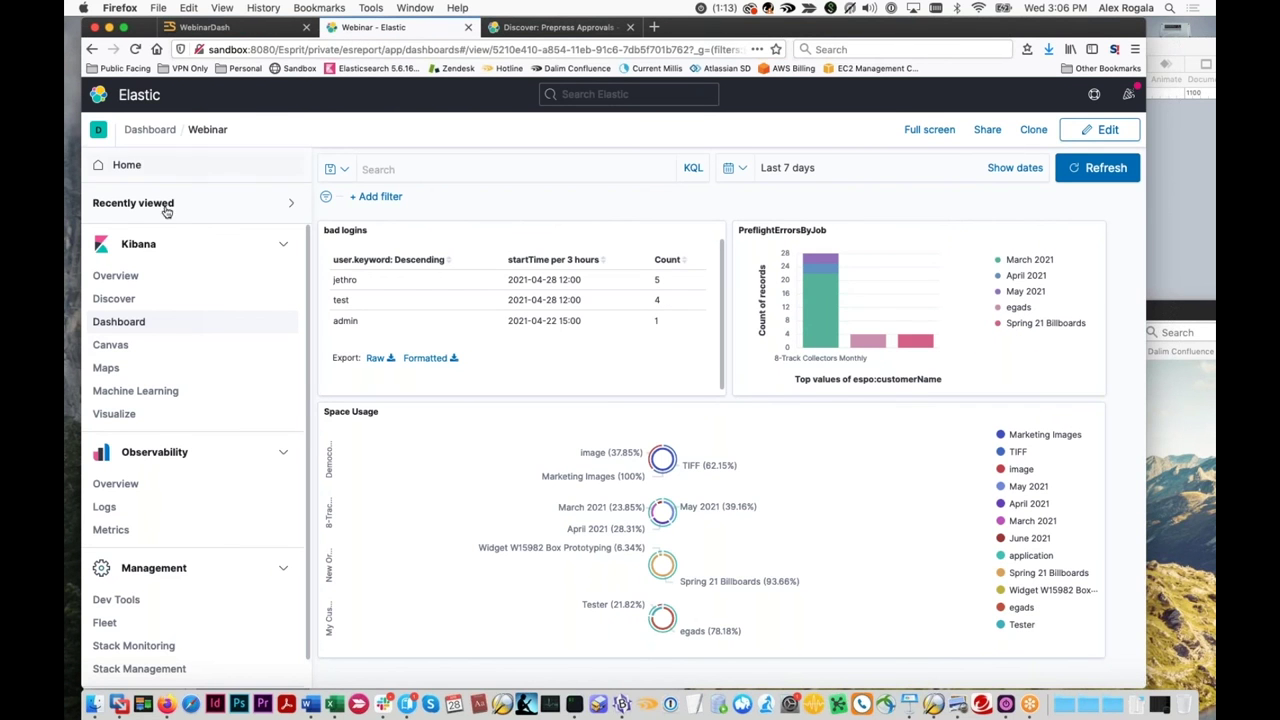
Open Discover on the es_dalim_log_index pattern and expand the first log entry
left_click(133, 278)
left_click(135, 300)
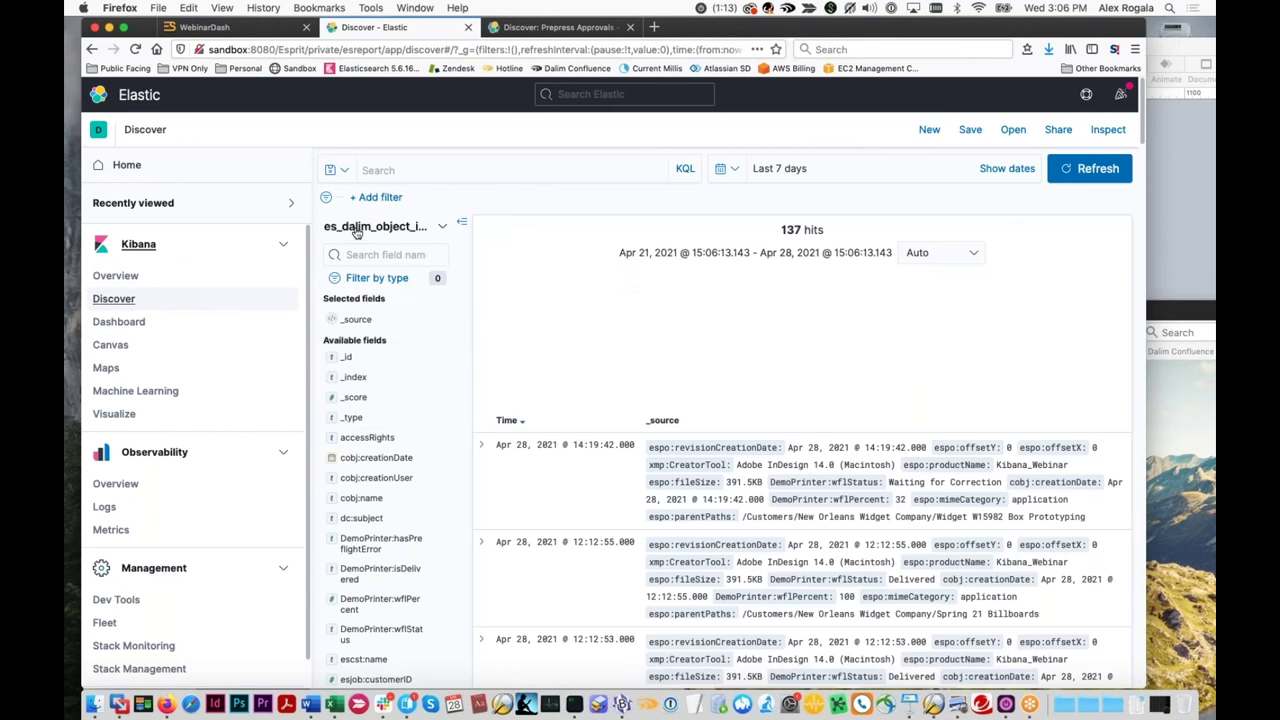
left_click(360, 228)
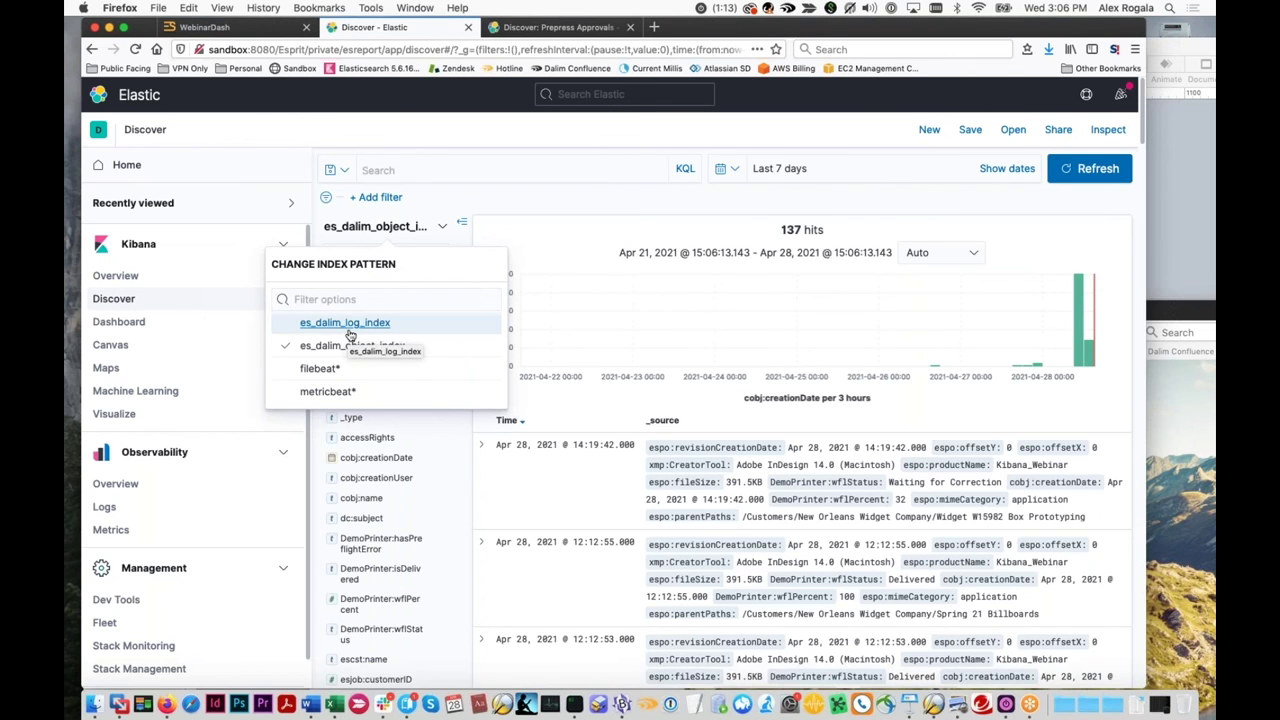
left_click(345, 323)
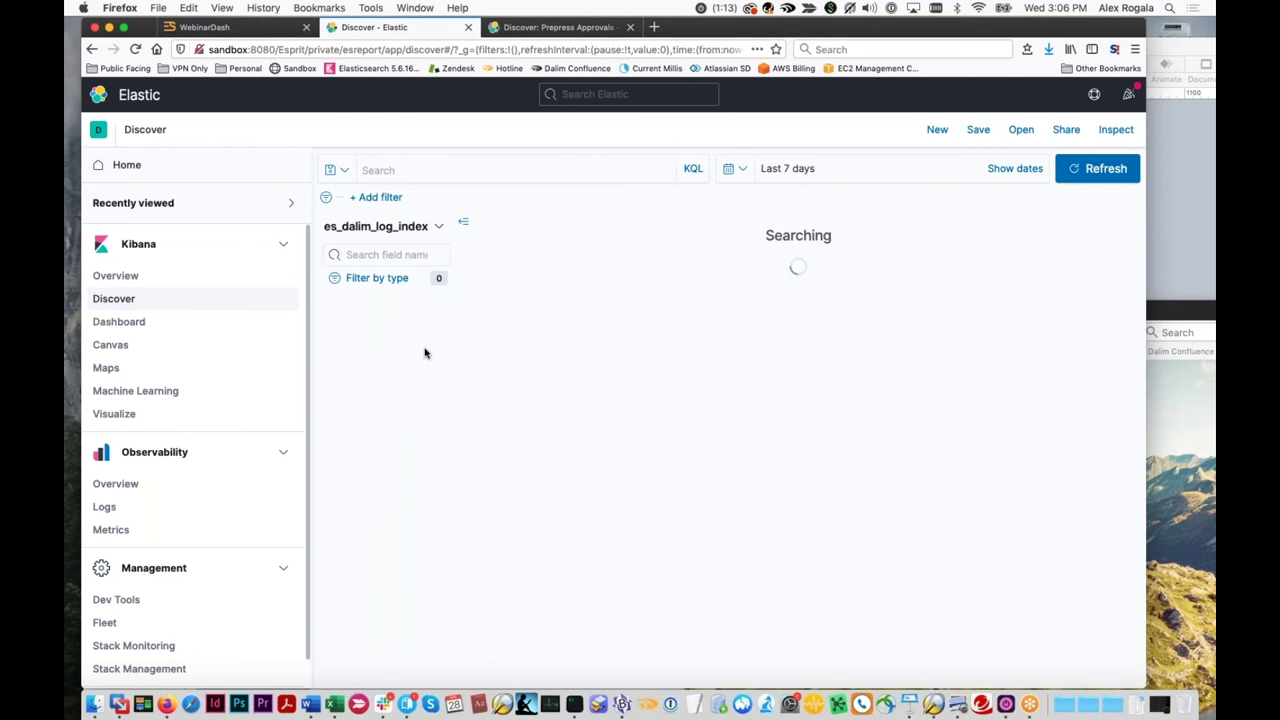
scroll(485, 432, "down", 1)
left_click(483, 428)
scroll(485, 432, "down", 5)
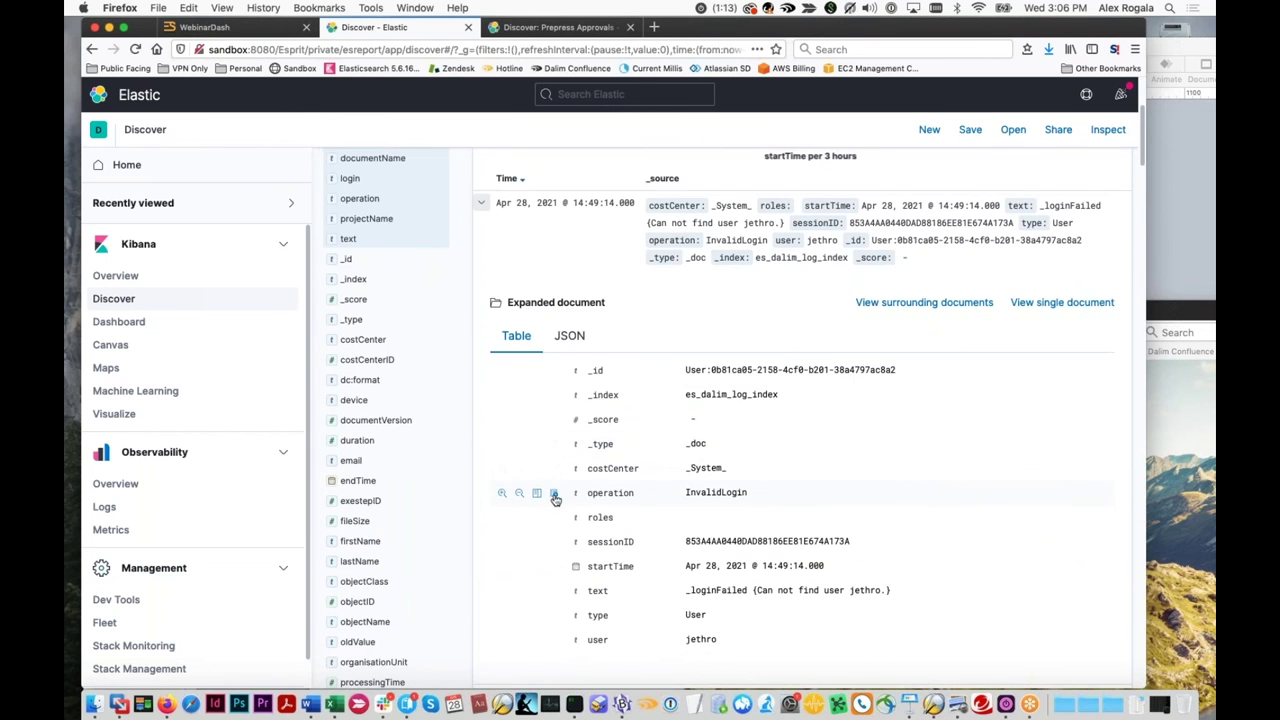
scroll(558, 499, "down", 7)
scroll(564, 499, "down", 9)
scroll(551, 500, "up", 15)
scroll(553, 495, "down", 15)
scroll(556, 470, "up", 20)
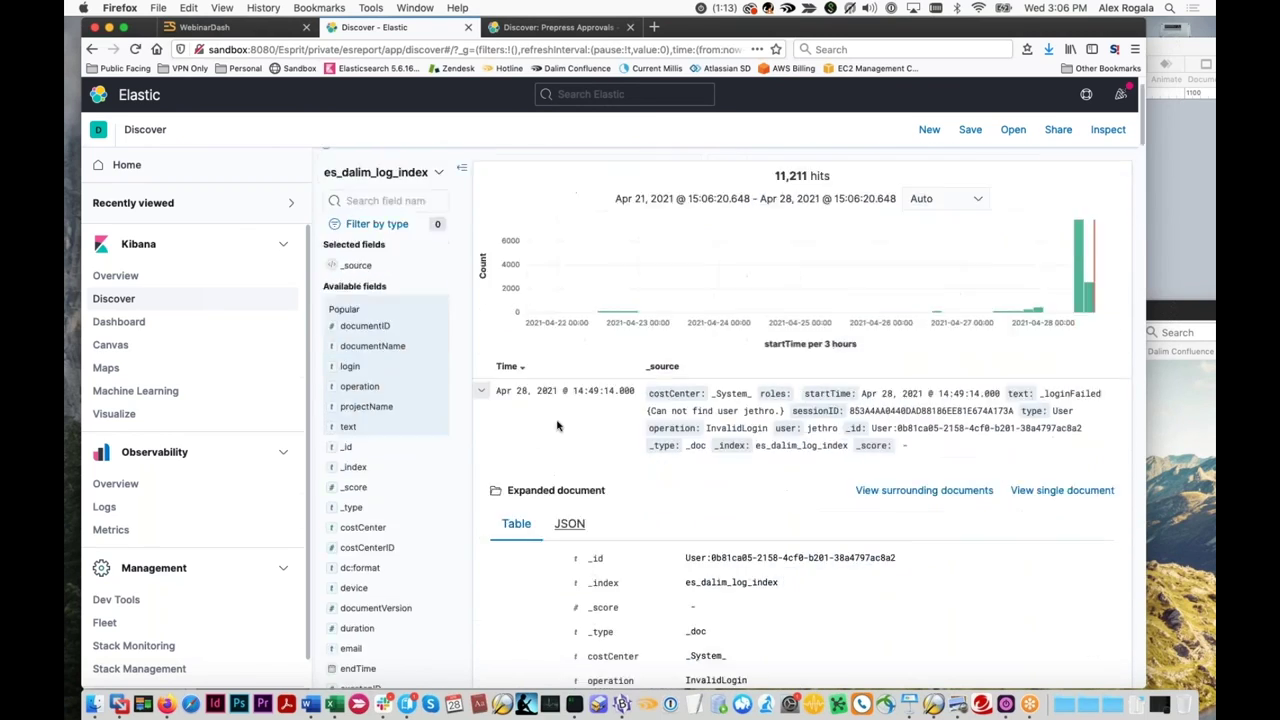
scroll(558, 426, "up", 2)
Search the log index for operation: PreviewGeneration
left_click(449, 169)
type("op")
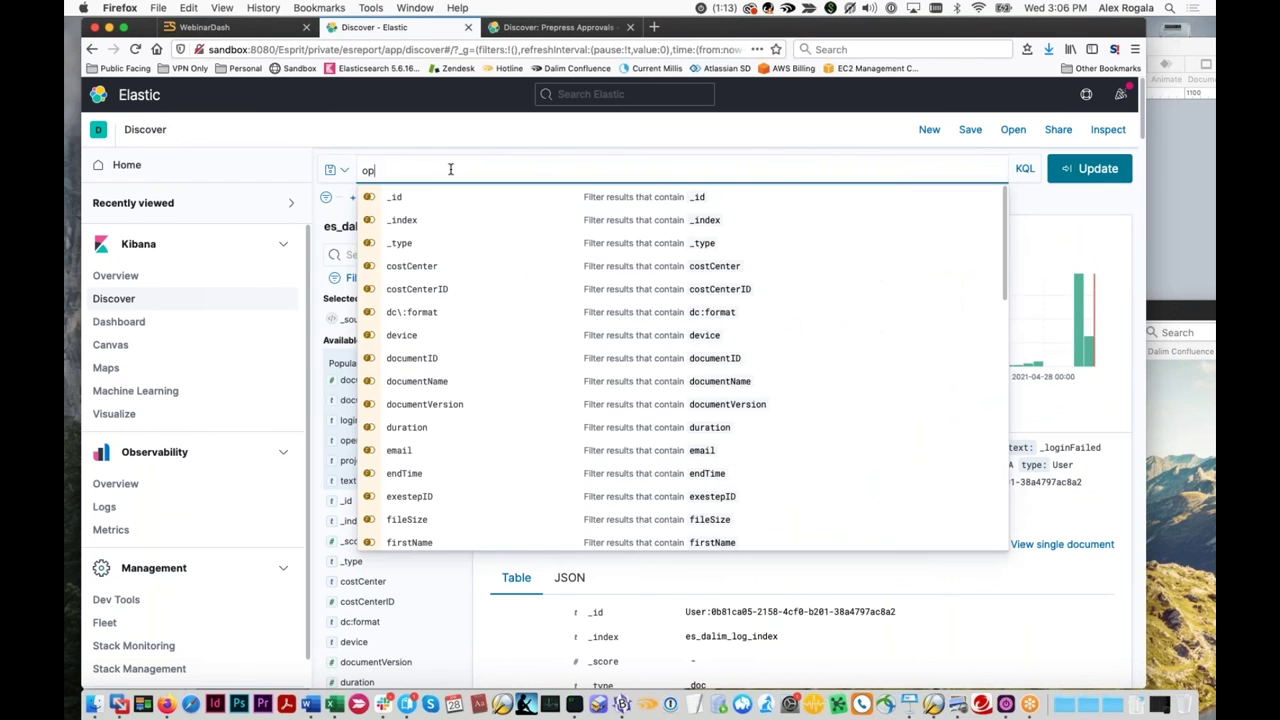
type("eration:")
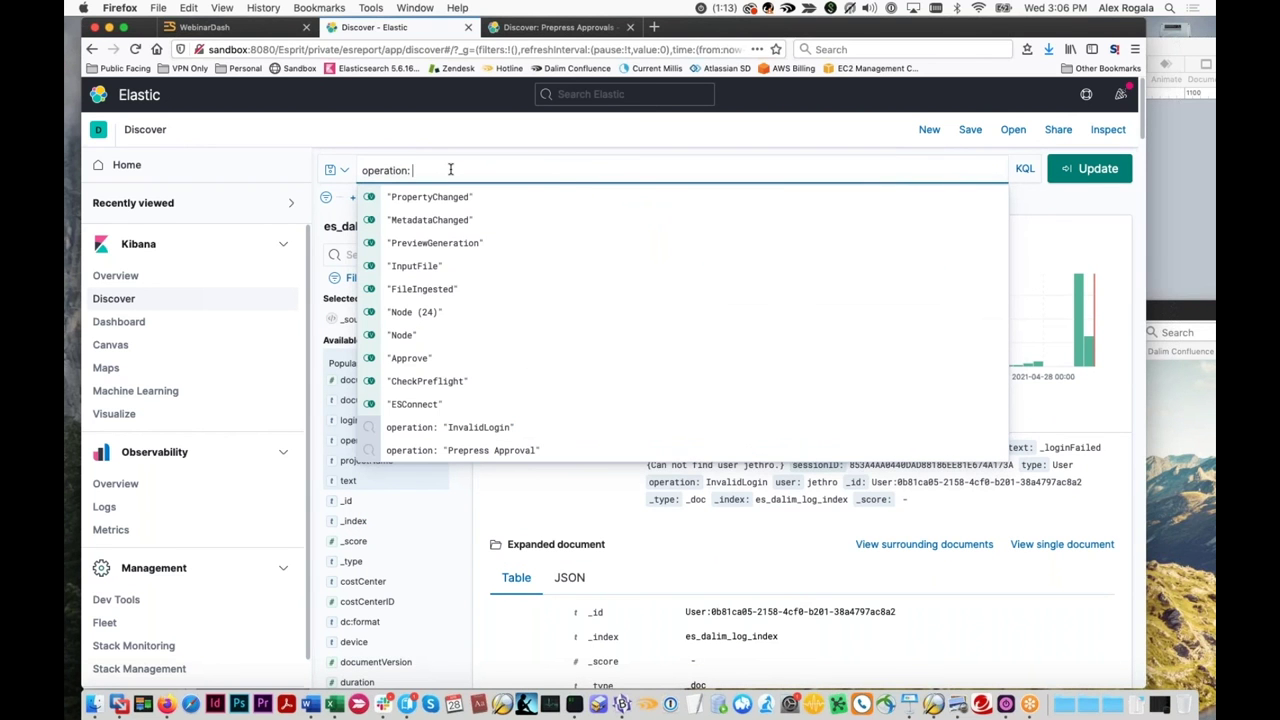
type(" prepre")
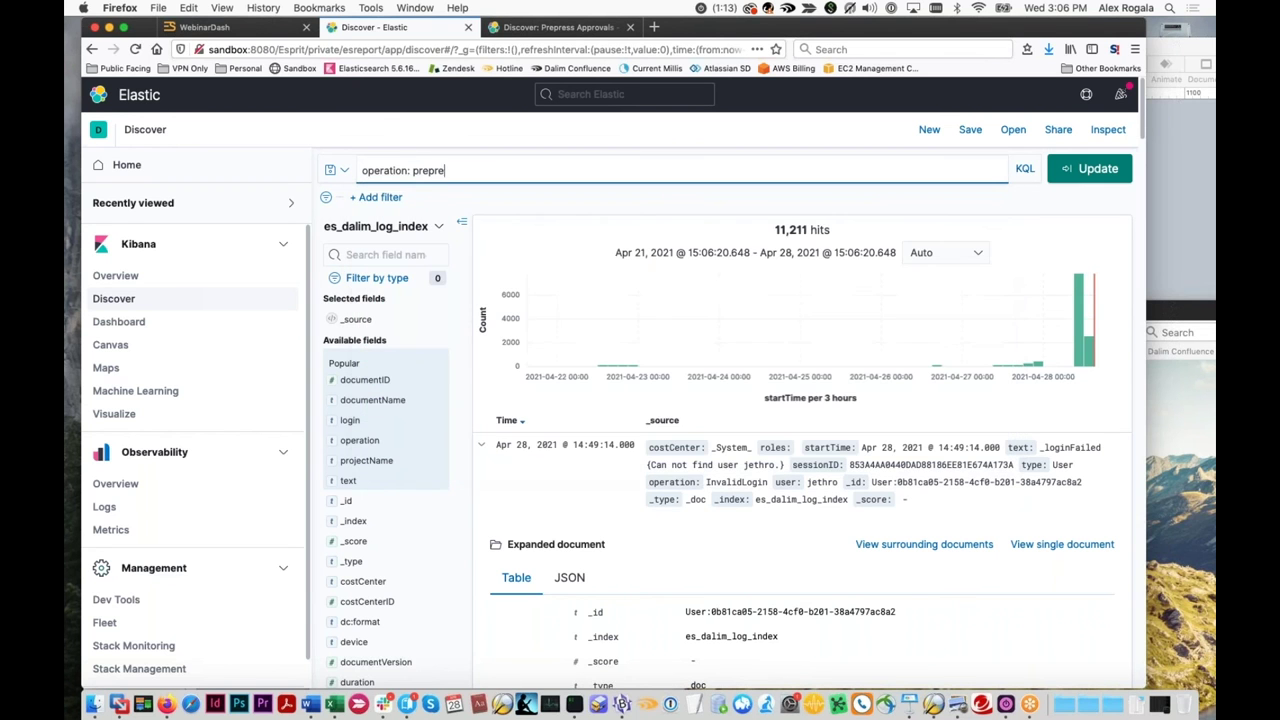
type("P")
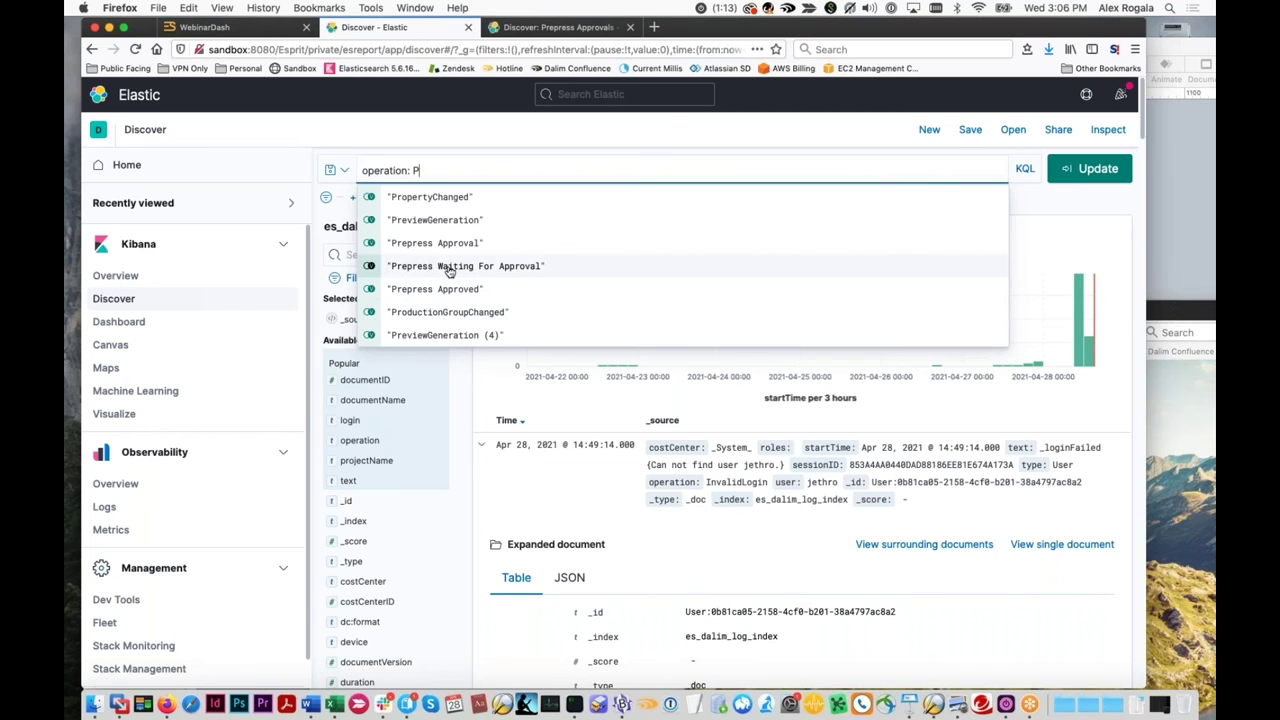
left_click(449, 266)
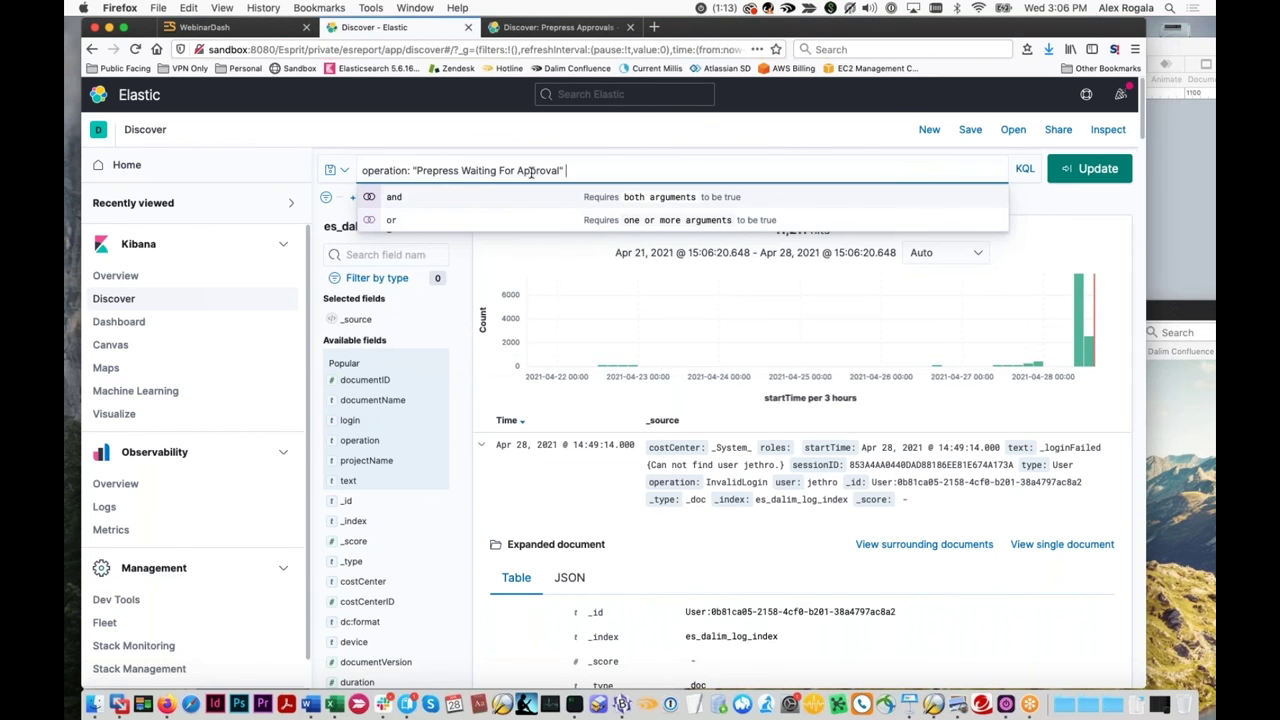
mouse_move(580, 171)
left_mouse_down()
mouse_move(420, 171)
mouse_move(558, 170)
left_mouse_up()
type("P")
left_click(549, 221)
left_click(1095, 172)
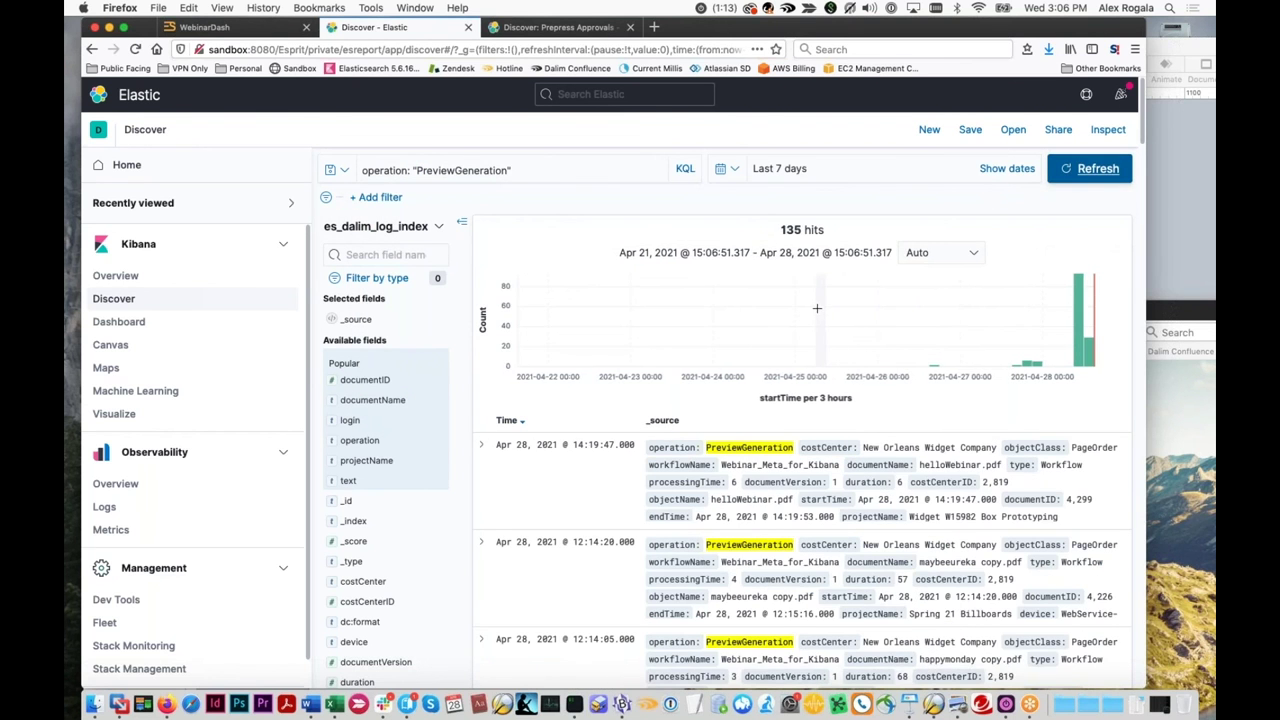
Add objectName as a column to the PreviewGeneration results
left_click(481, 444)
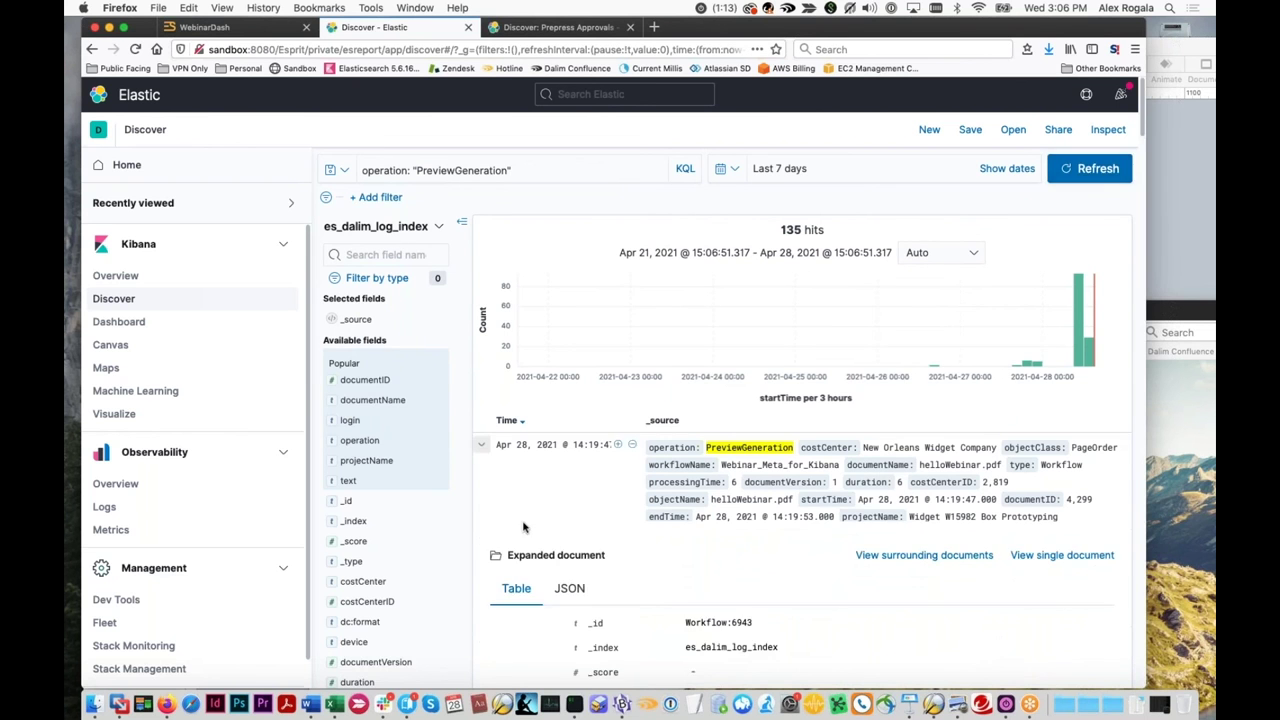
scroll(520, 500, "down", 5)
scroll(530, 528, "down", 2)
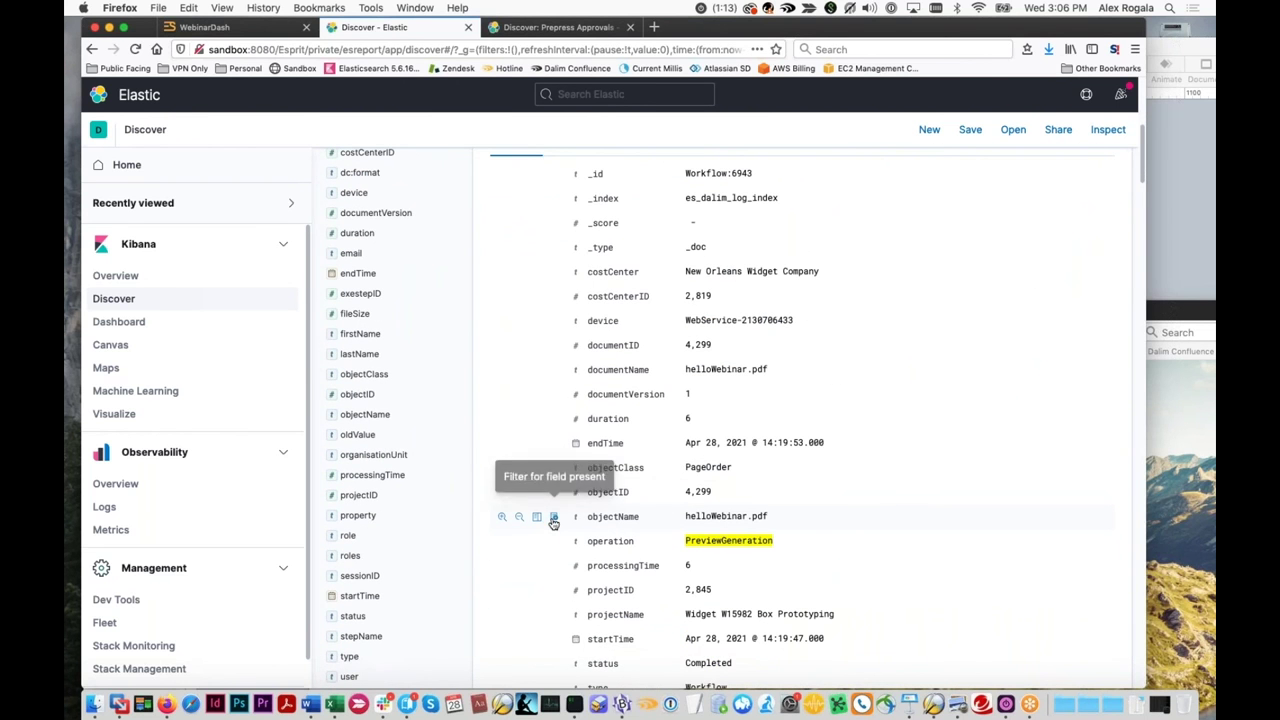
left_click(537, 517)
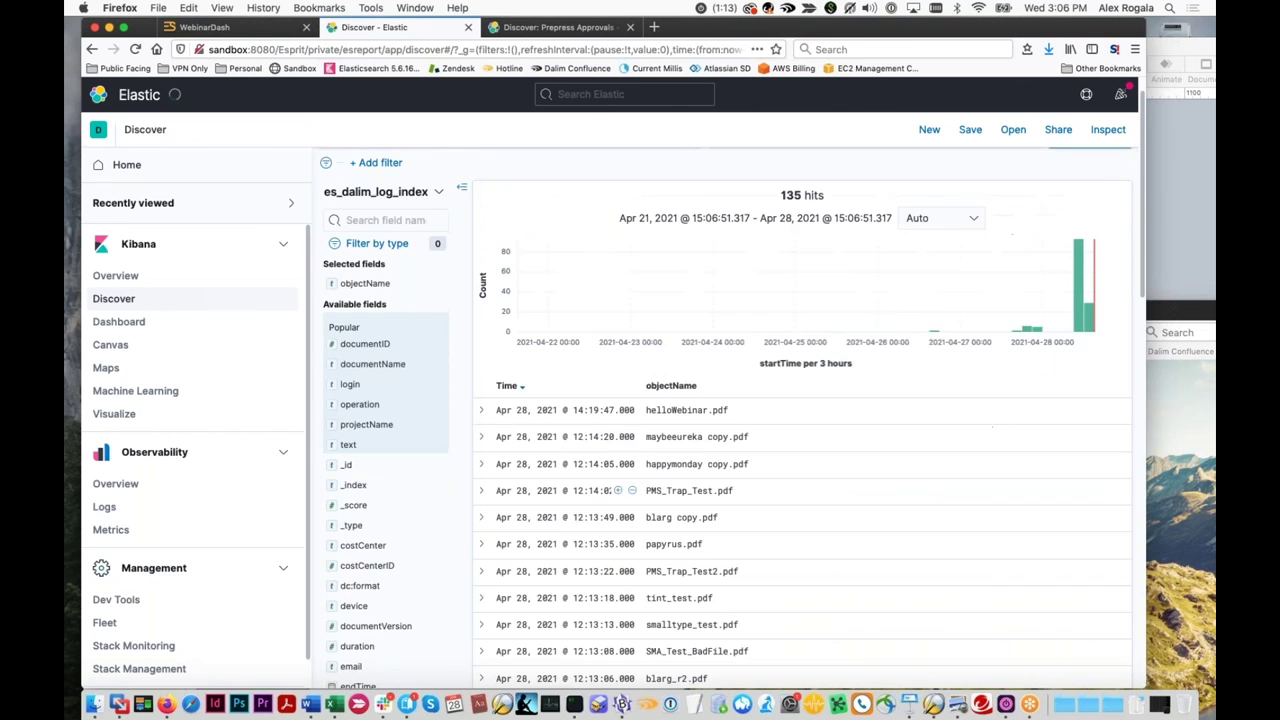
scroll(511, 383, "down", 2)
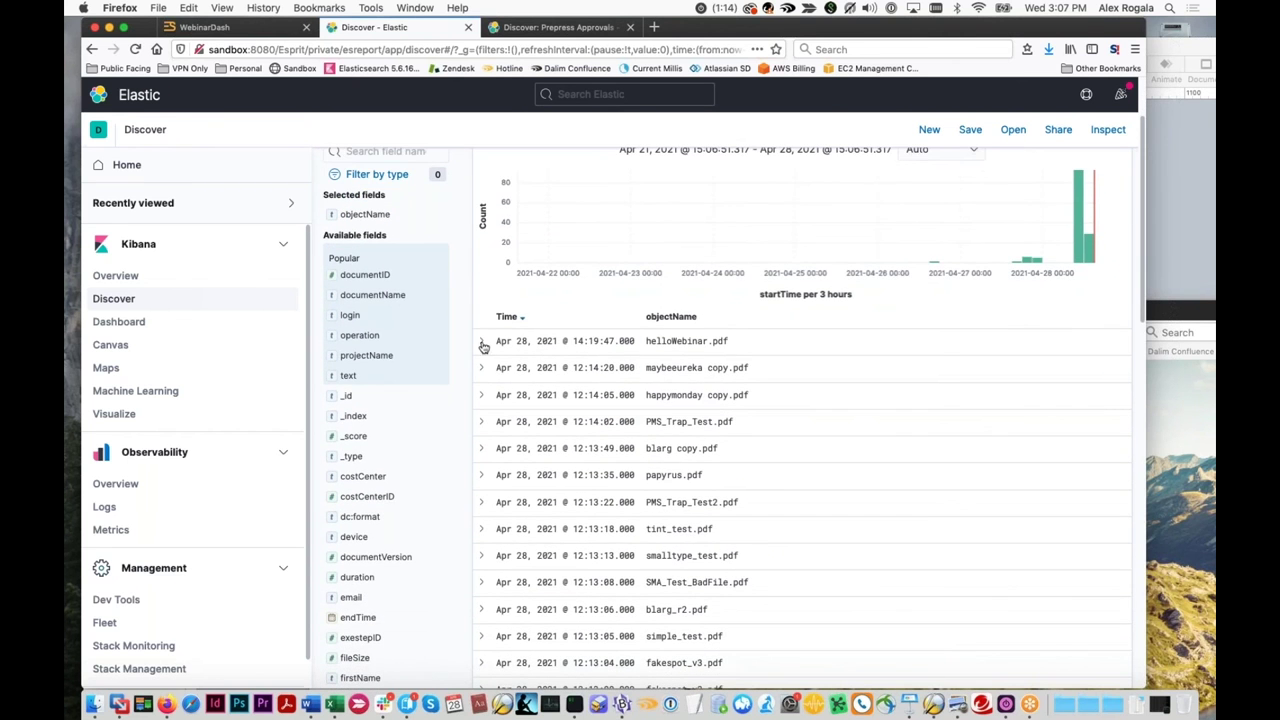
scroll(600, 370, "down", 20)
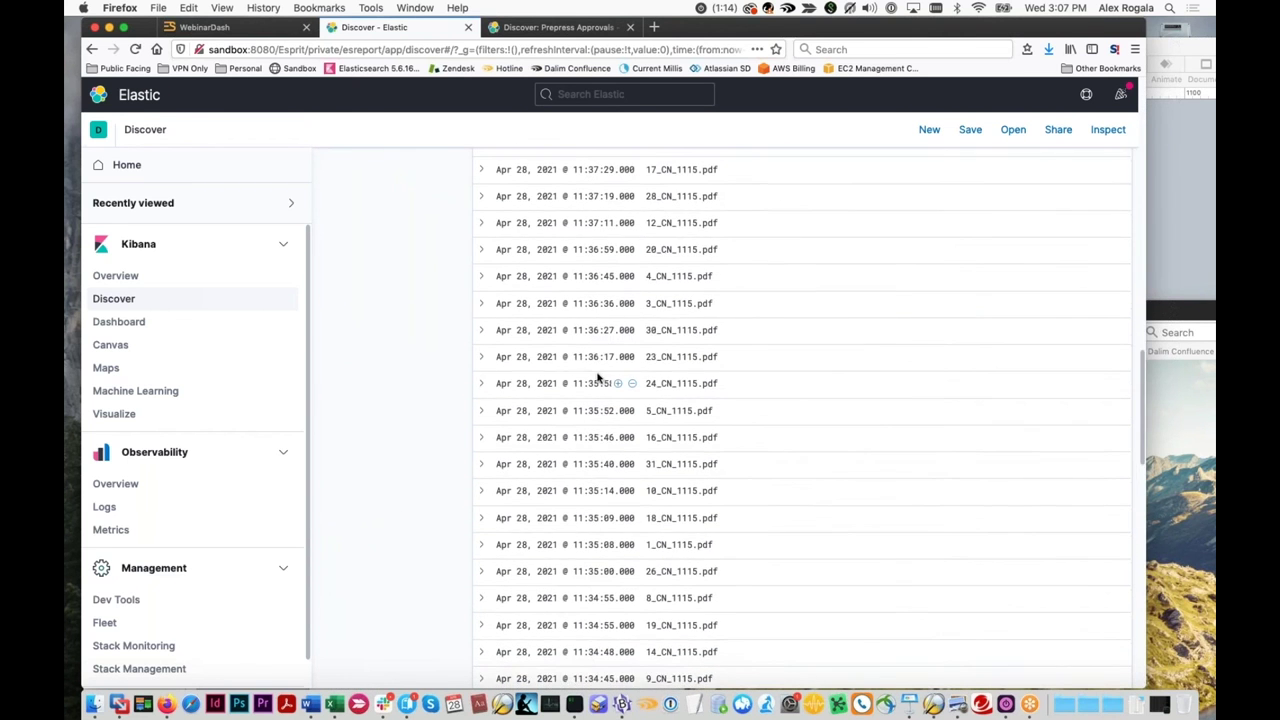
scroll(599, 380, "down", 20)
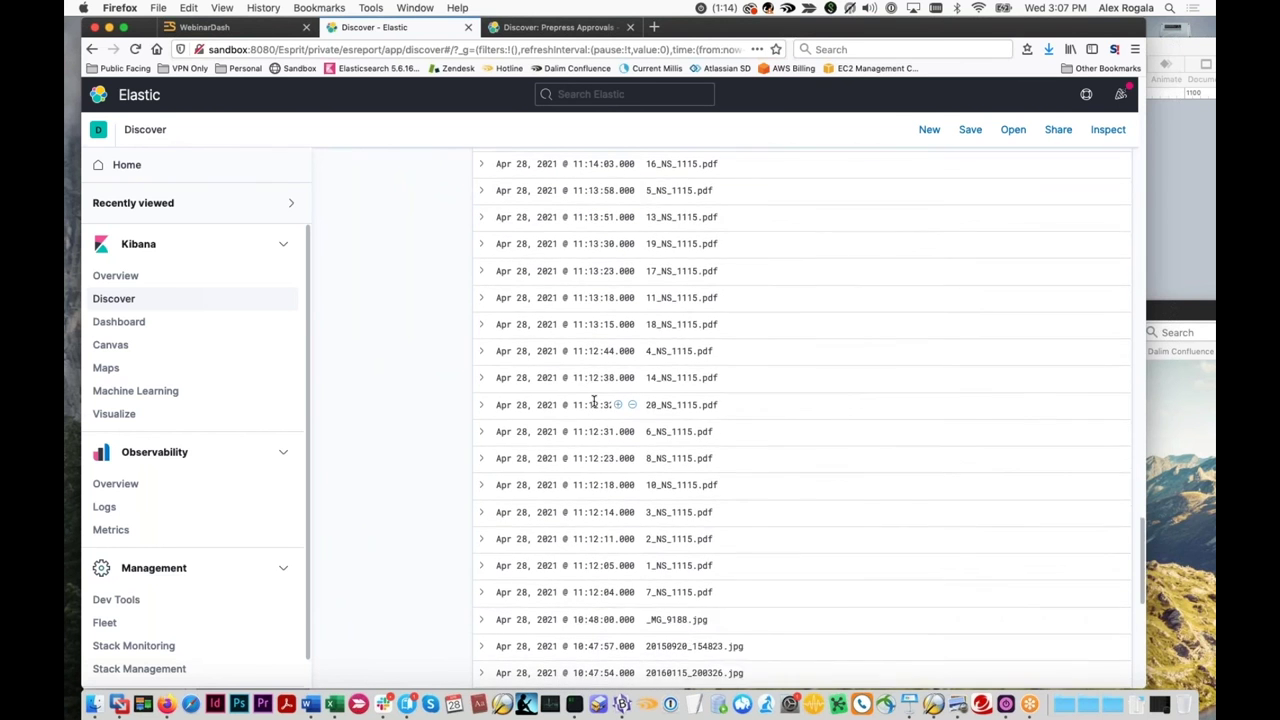
scroll(589, 410, "down", 1)
scroll(589, 420, "up", 20)
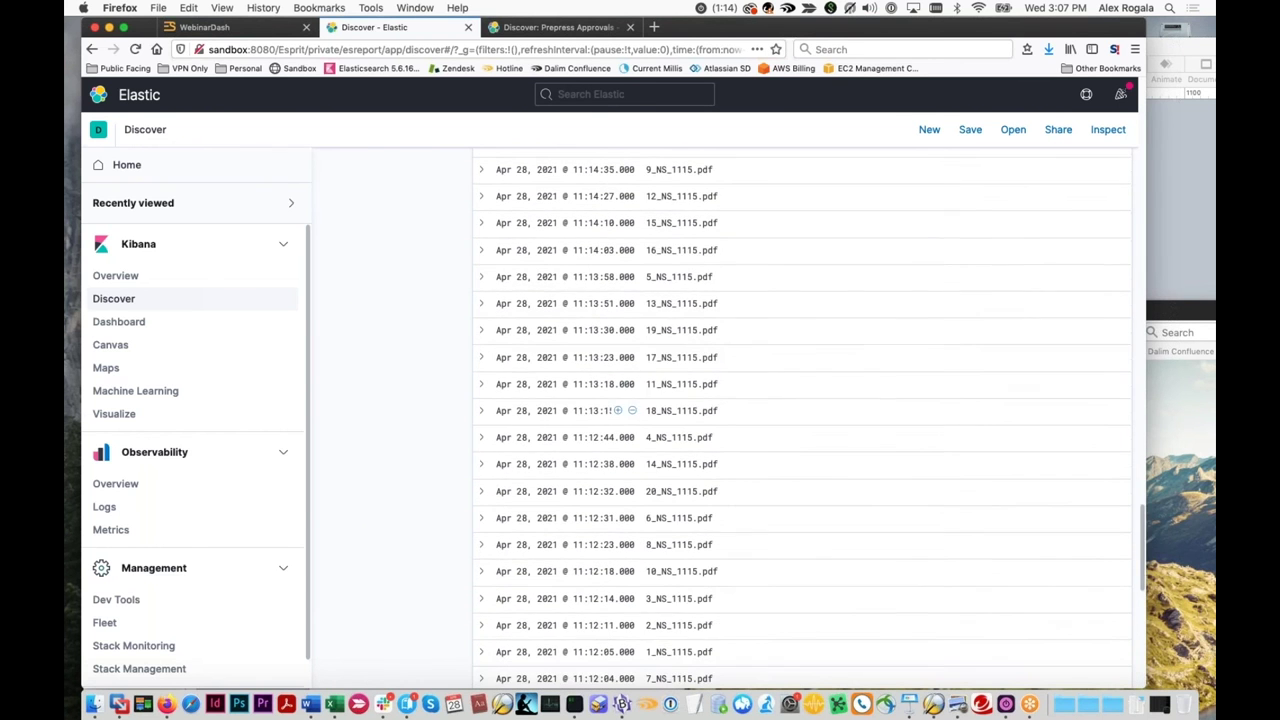
scroll(589, 420, "up", 10)
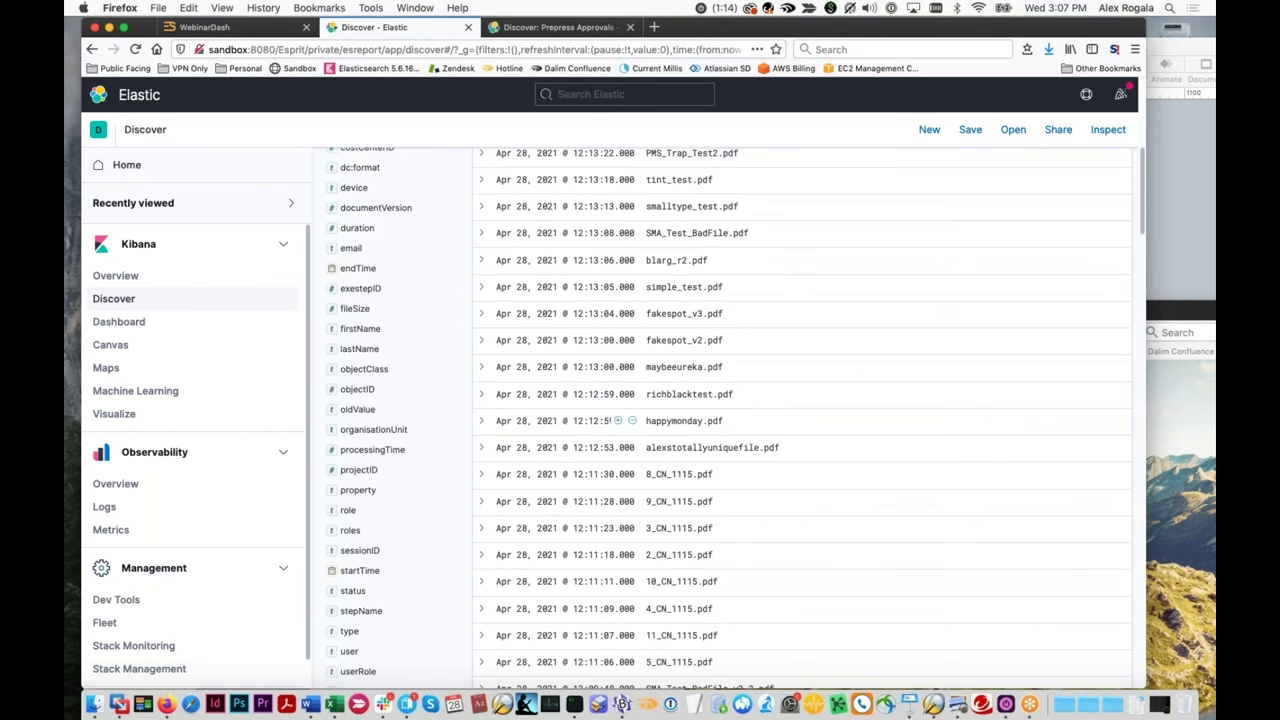
scroll(586, 427, "down", 1)
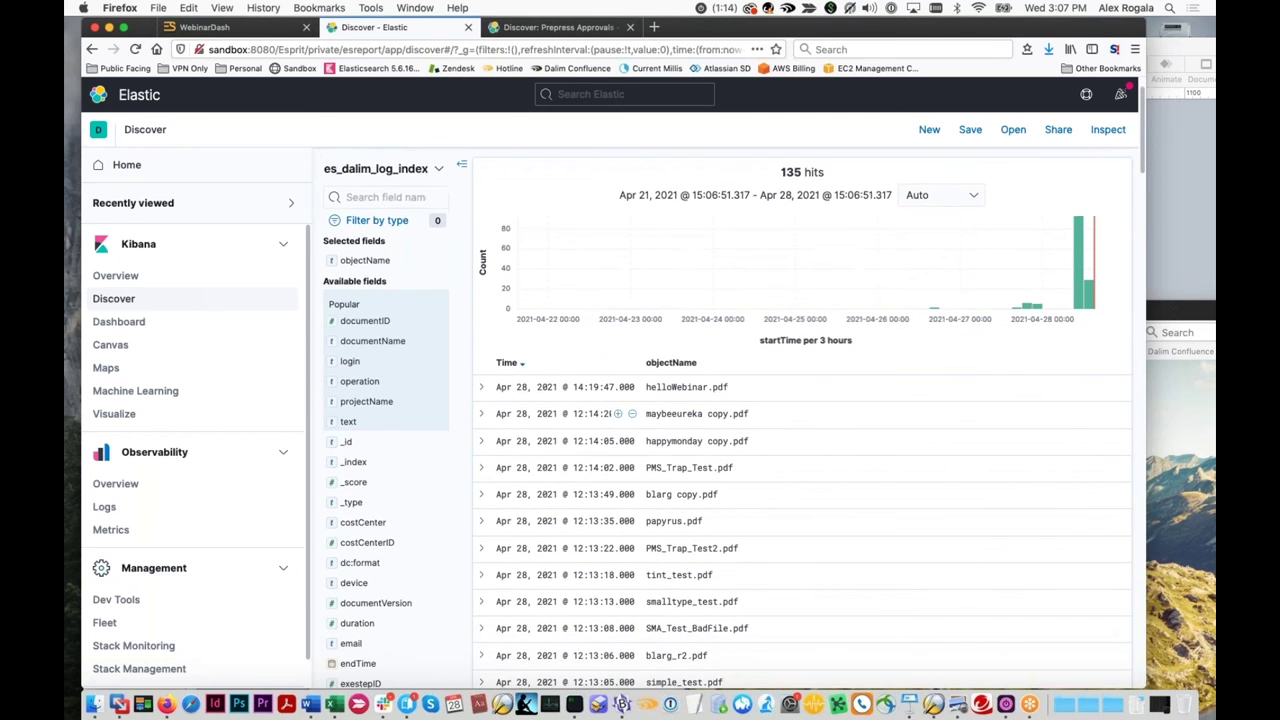
scroll(586, 427, "up", 1)
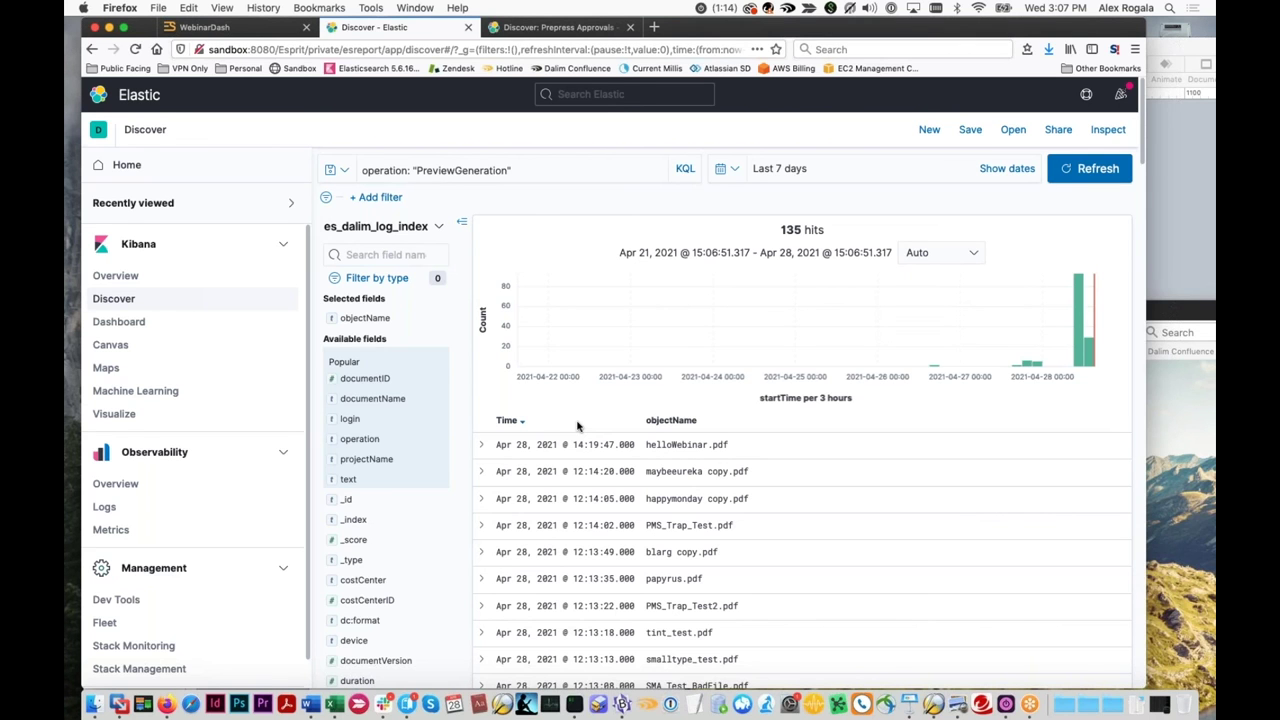
Switch to the es_dalim_object_index pattern and rerun the search with an empty query
left_click(400, 228)
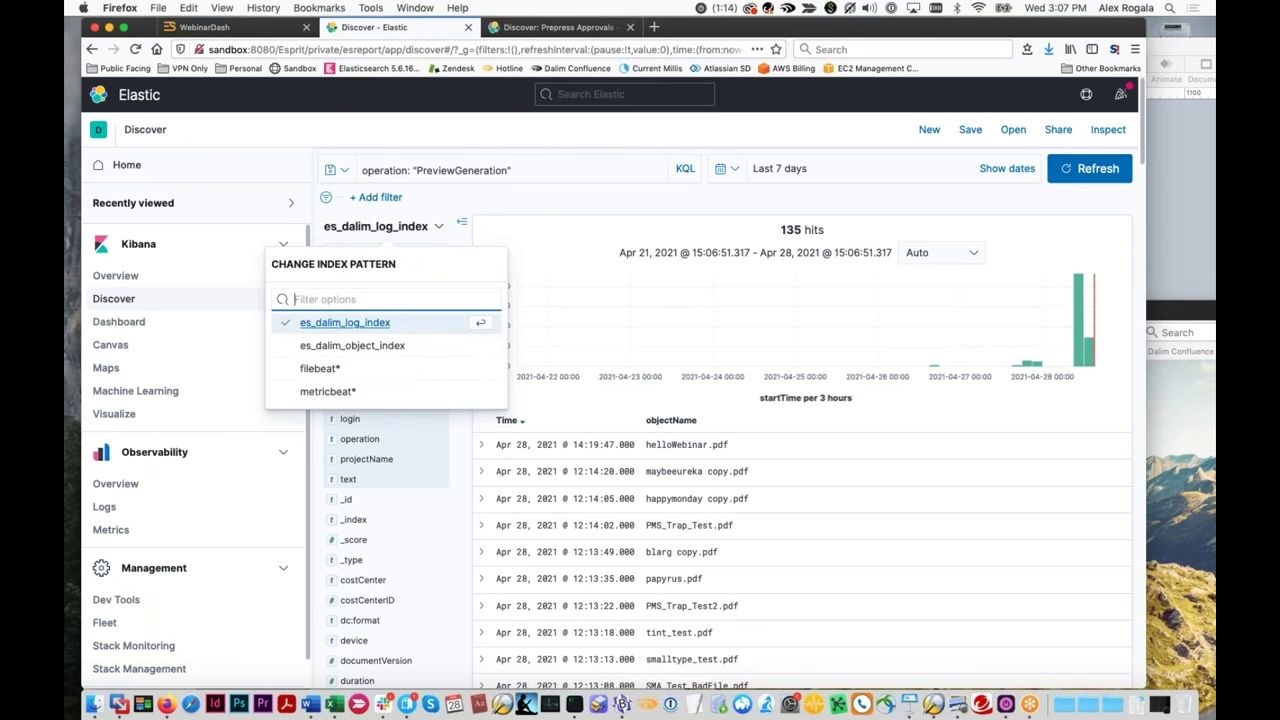
left_click(375, 345)
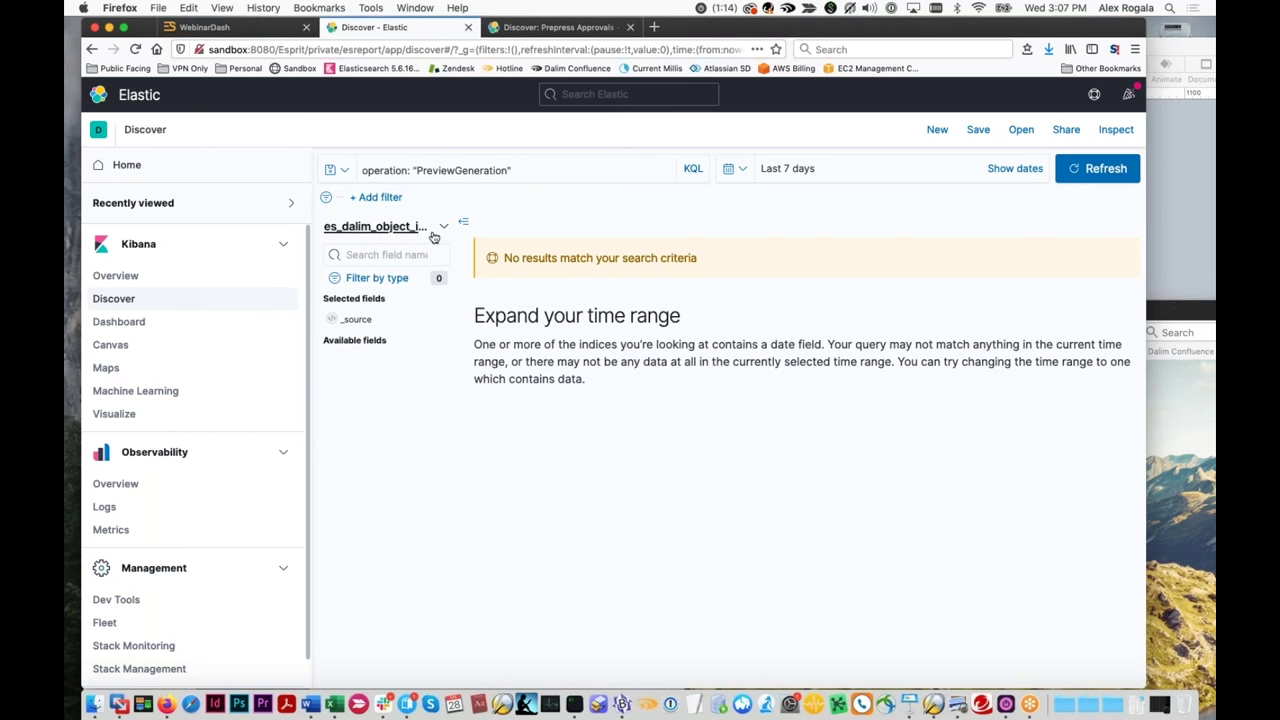
left_click(428, 158)
key("super+a")
key("BackSpace")
key("Return")
View the condition script on helloWebinar.pdf's DigitalDelivery-to-Delivered link, then return to Discover
left_click(235, 30)
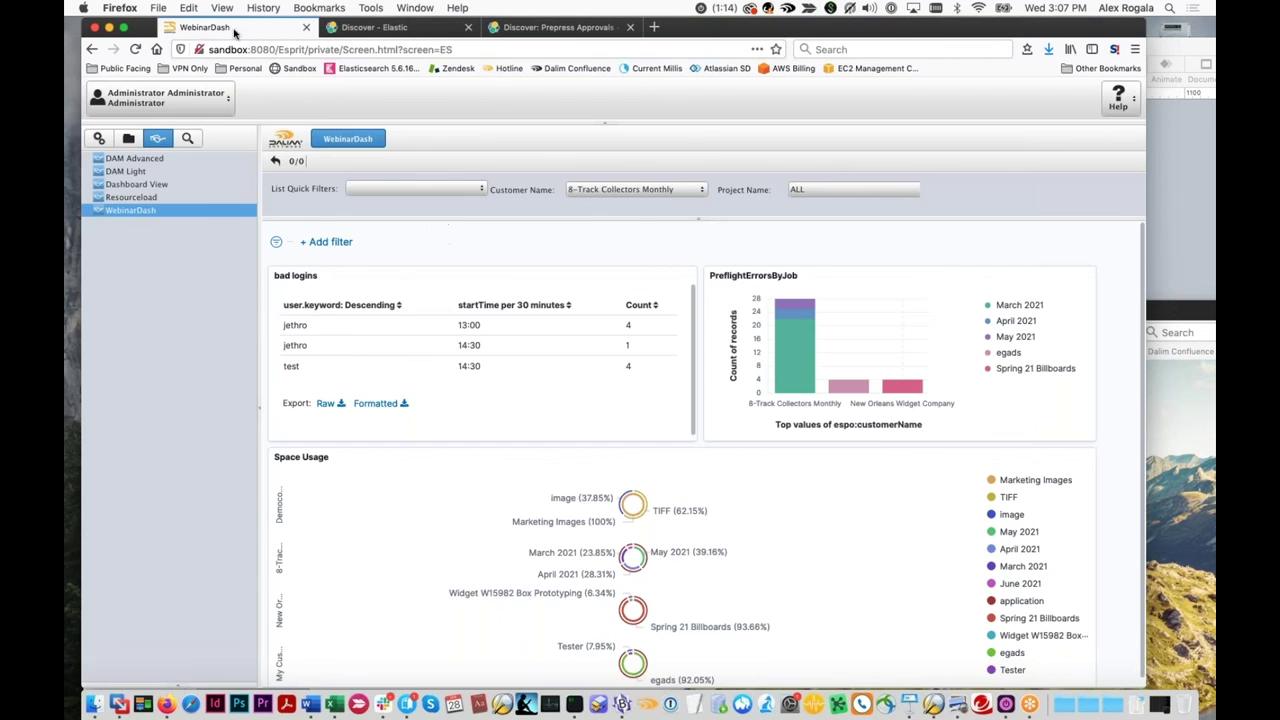
left_click(128, 138)
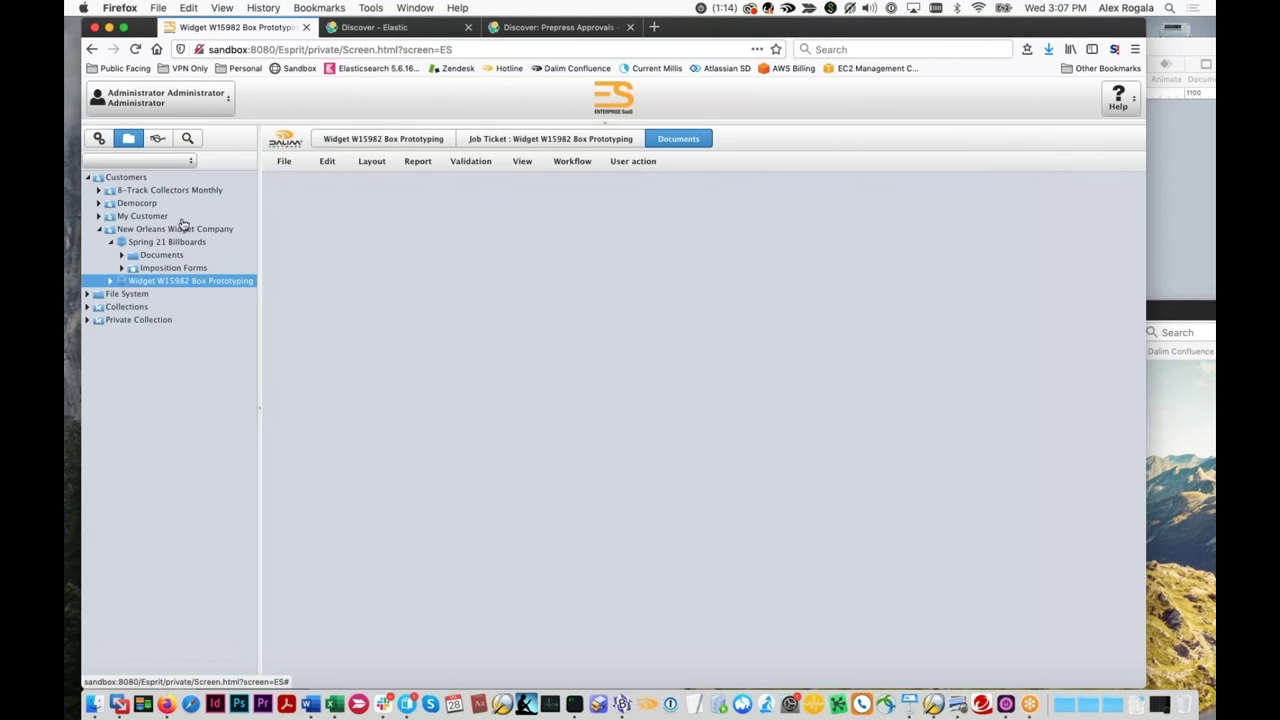
double_click(431, 288)
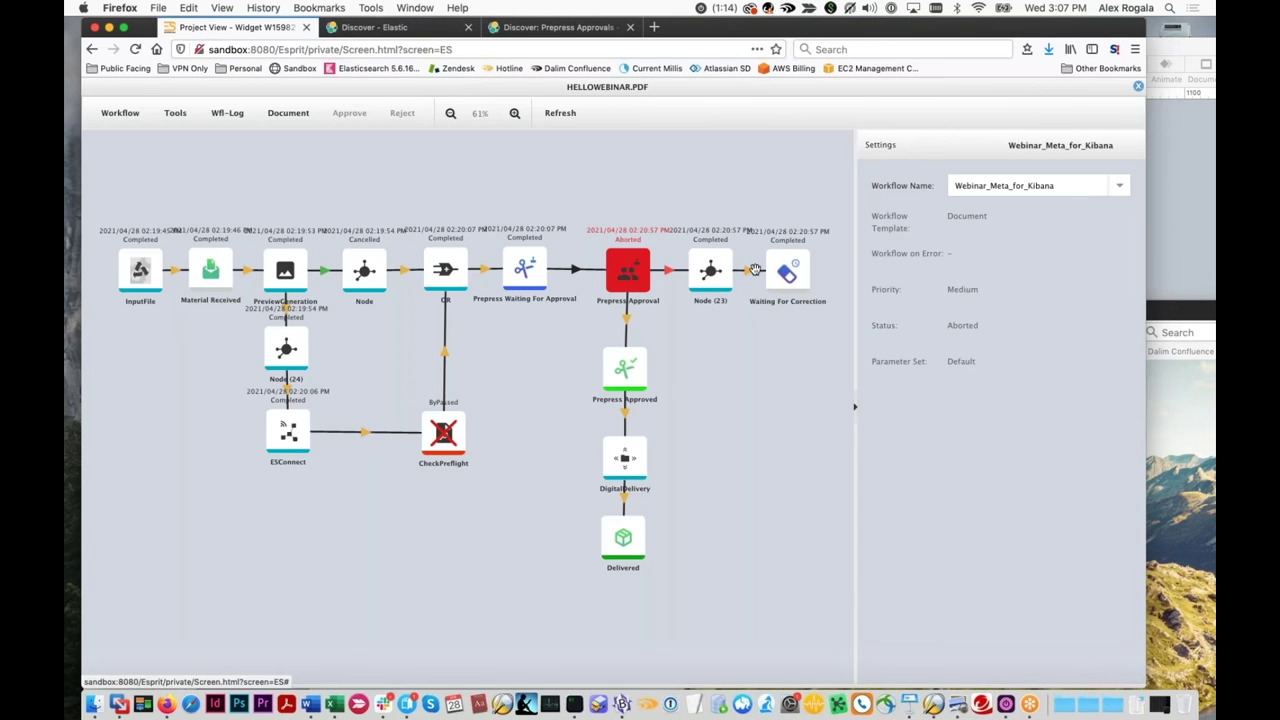
left_click(625, 492)
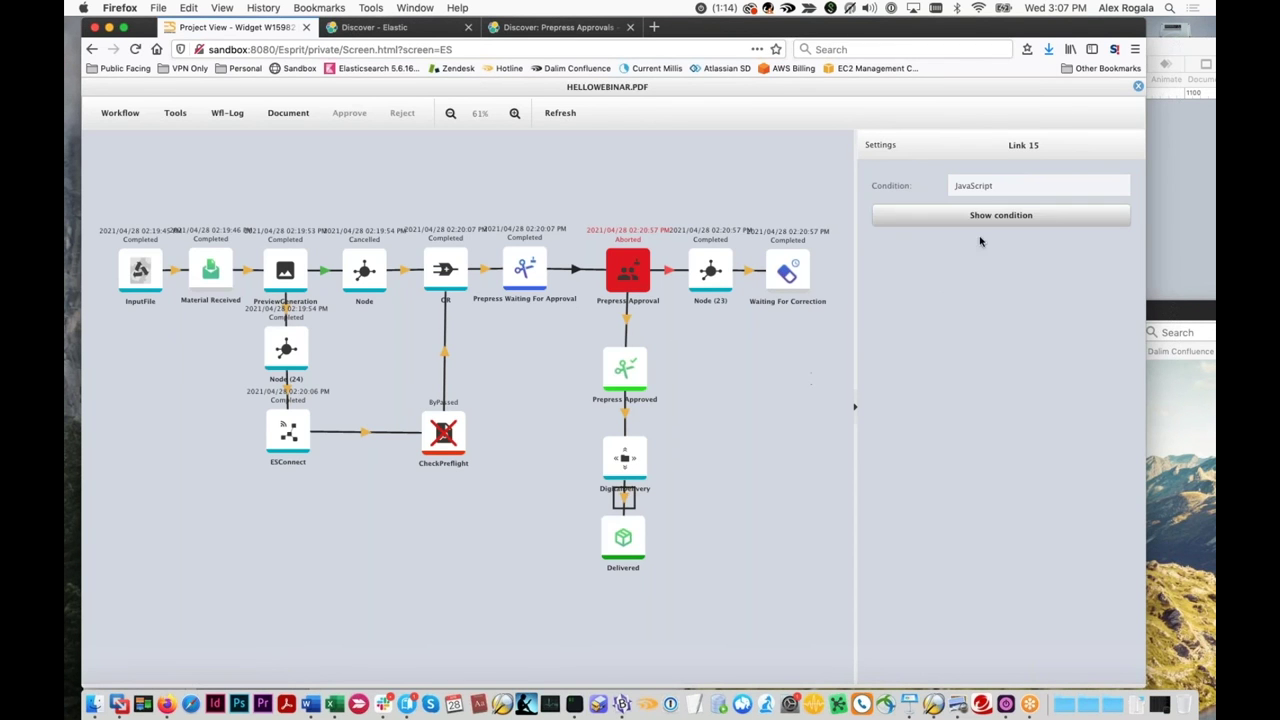
left_click(980, 227)
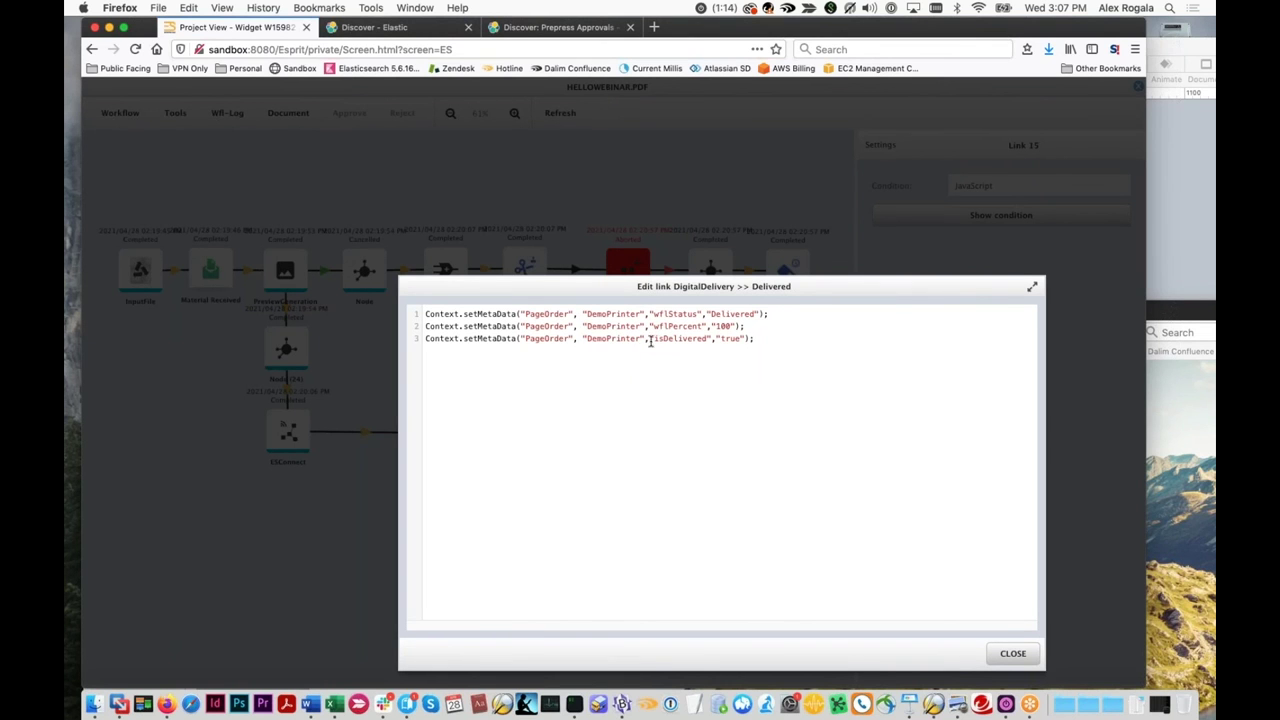
left_click(418, 33)
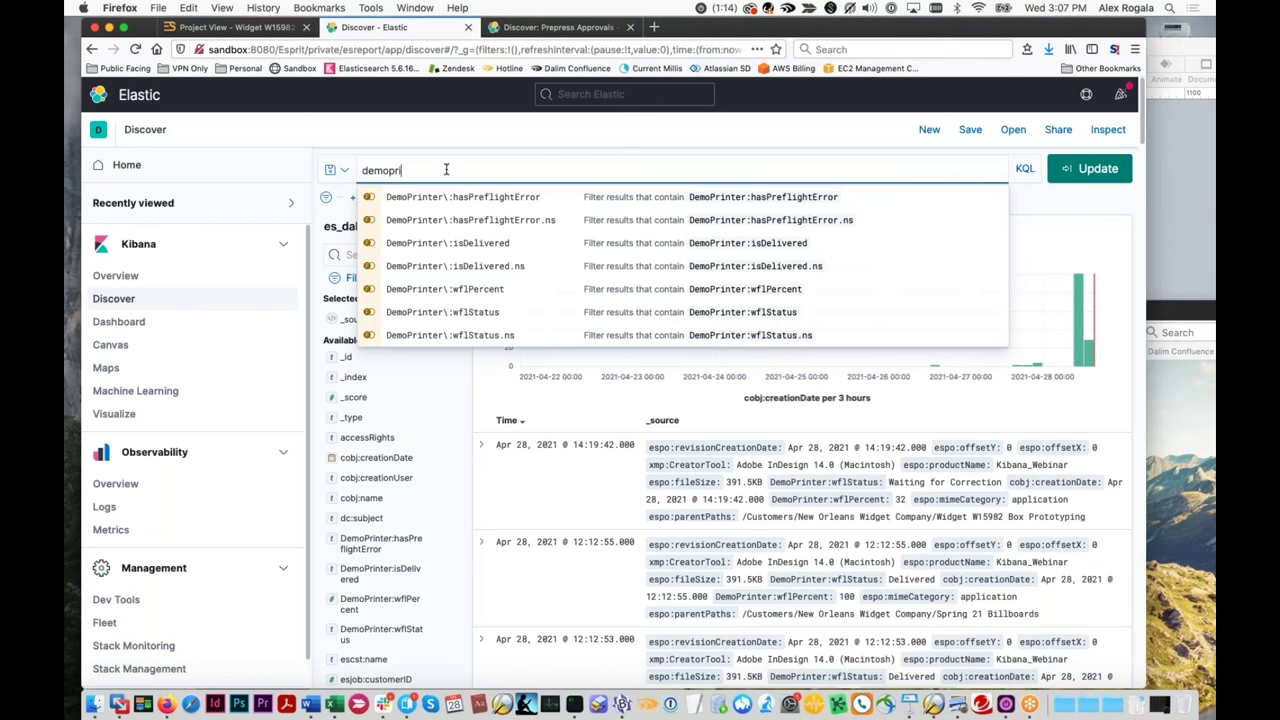
Search the object index for DemoPrinter:isDelivered:* to find documents with that field
left_click(528, 245)
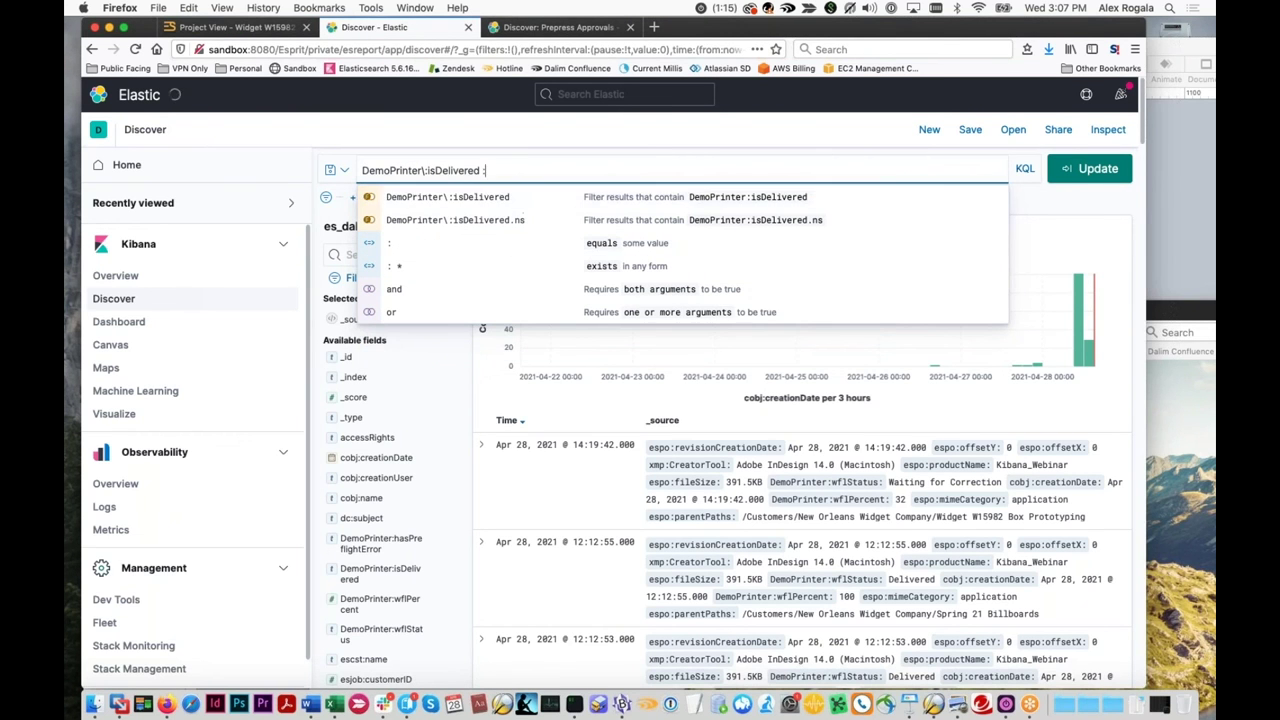
type(":")
key("BackSpace")
key("BackSpace")
type(":")
key("BackSpace")
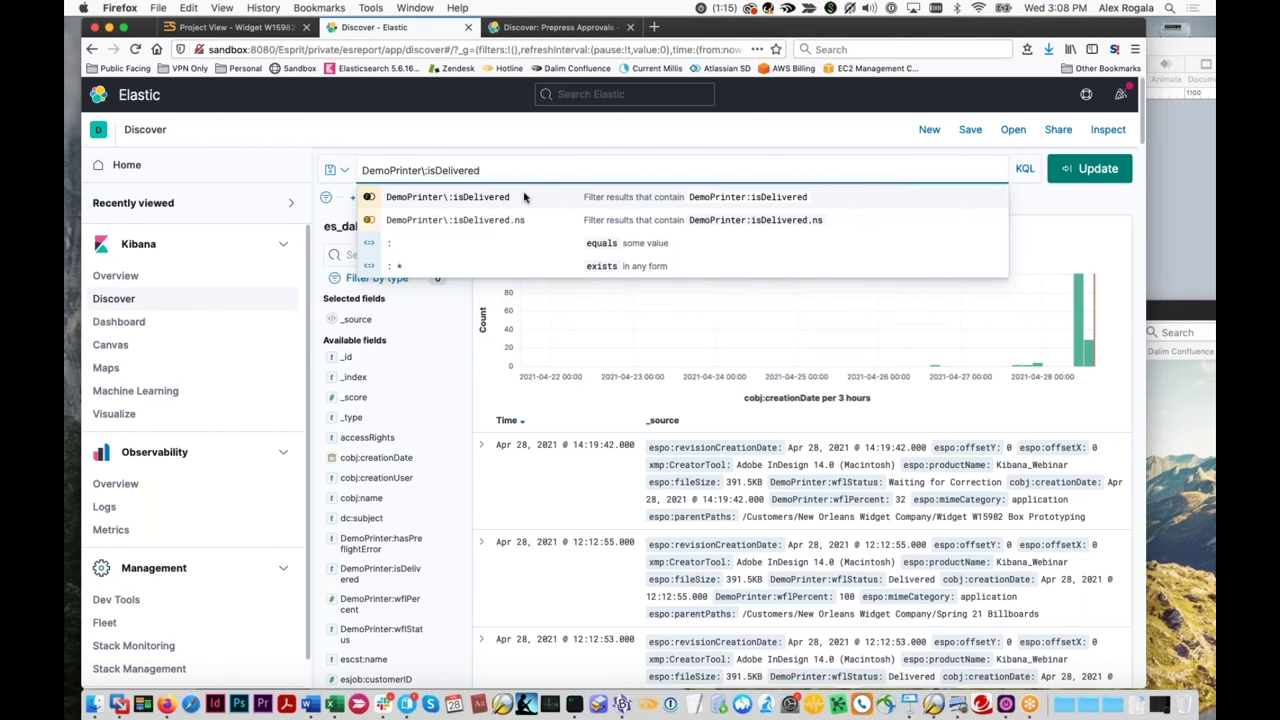
left_click(618, 355)
left_click(495, 170)
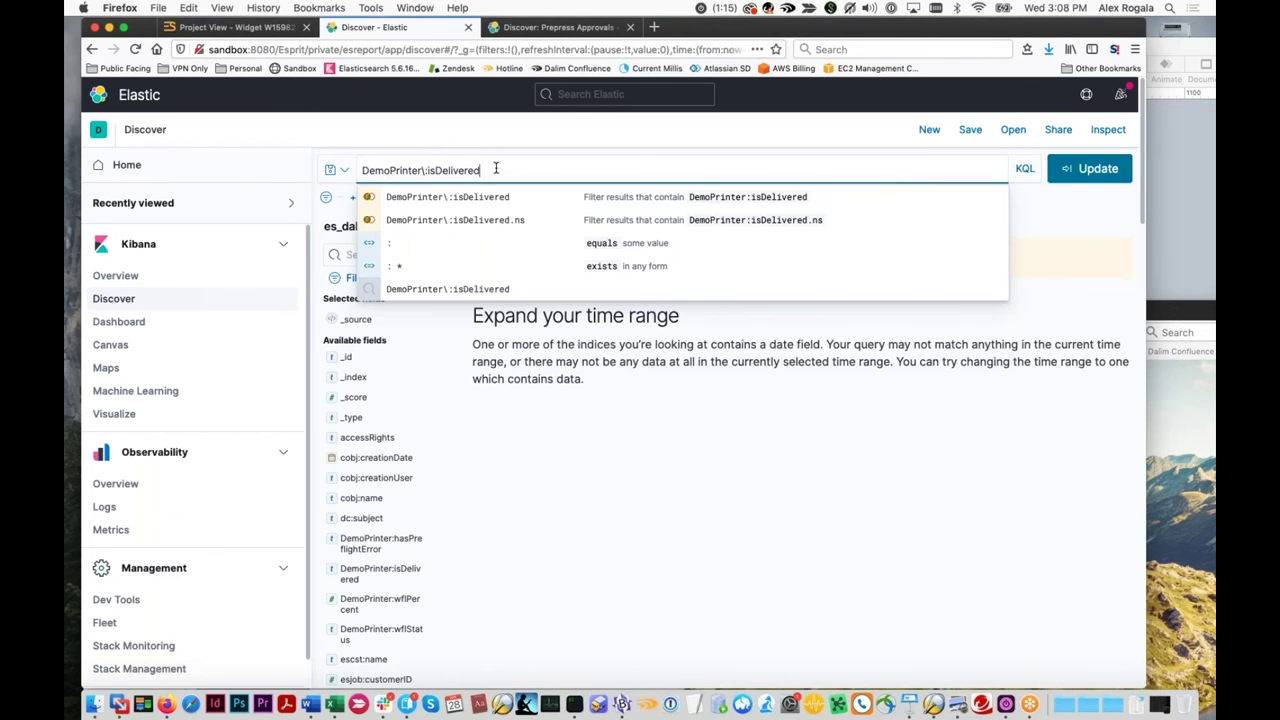
type(":*")
left_click(1098, 168)
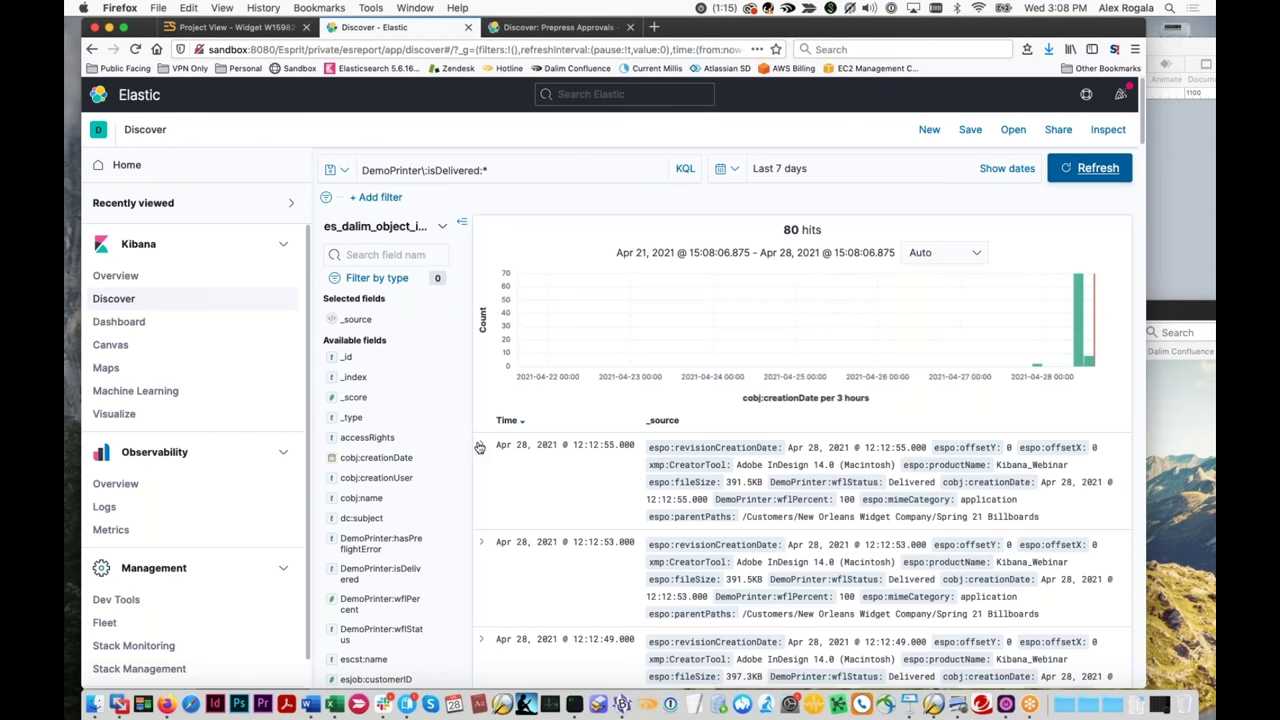
Add DemoPrinter:isDelivered as a column in the results
left_click(481, 444)
scroll(485, 469, "down", 10)
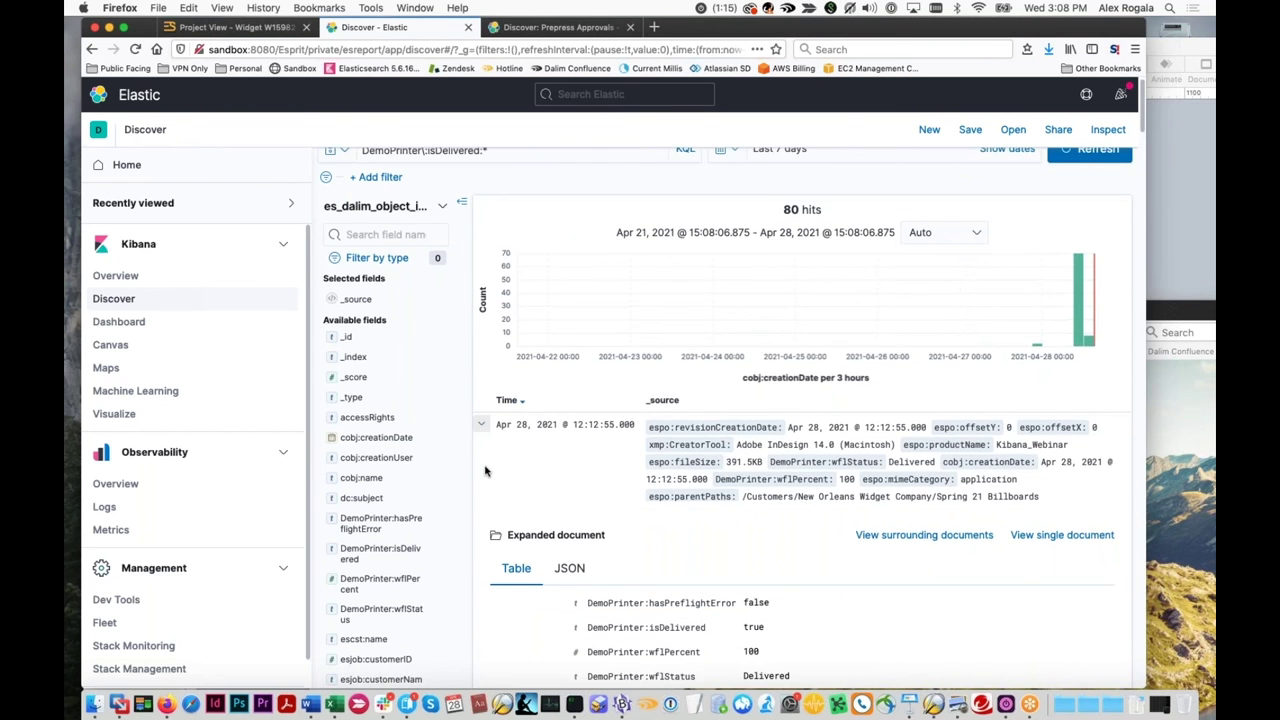
scroll(643, 562, "up", 5)
scroll(643, 562, "down", 2)
scroll(600, 390, "up", 1)
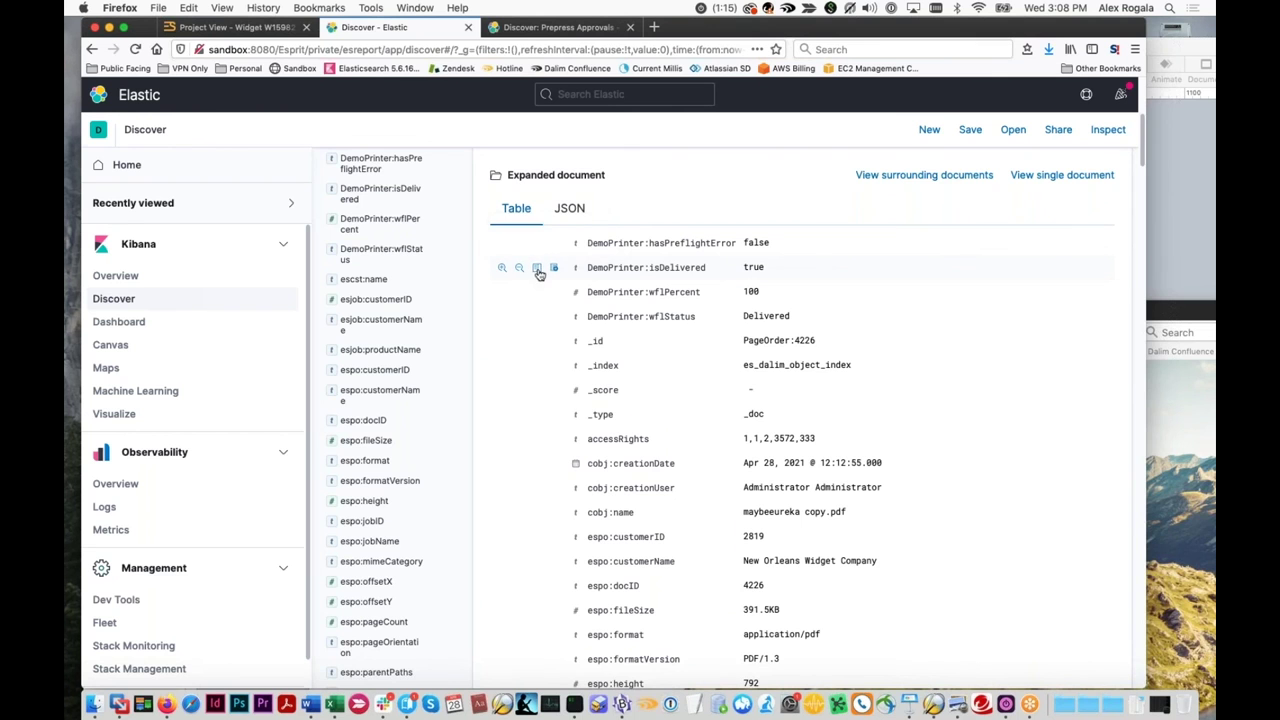
left_click(538, 273)
scroll(540, 300, "up", 5)
Clear the query and rerun it so all 137 documents show
left_click(507, 167)
left_click_drag(500, 169, 394, 168)
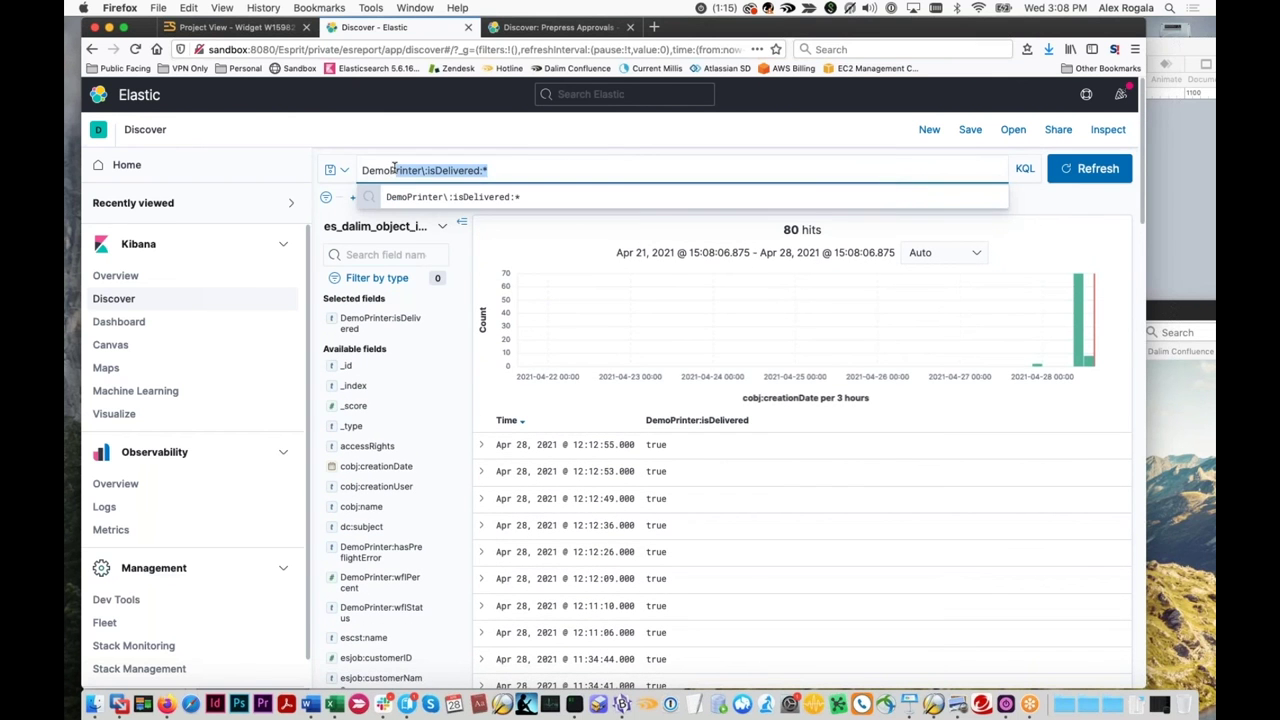
key("BackSpace")
key("BackSpace")
key("BackSpace")
key("BackSpace")
key("BackSpace")
key("BackSpace")
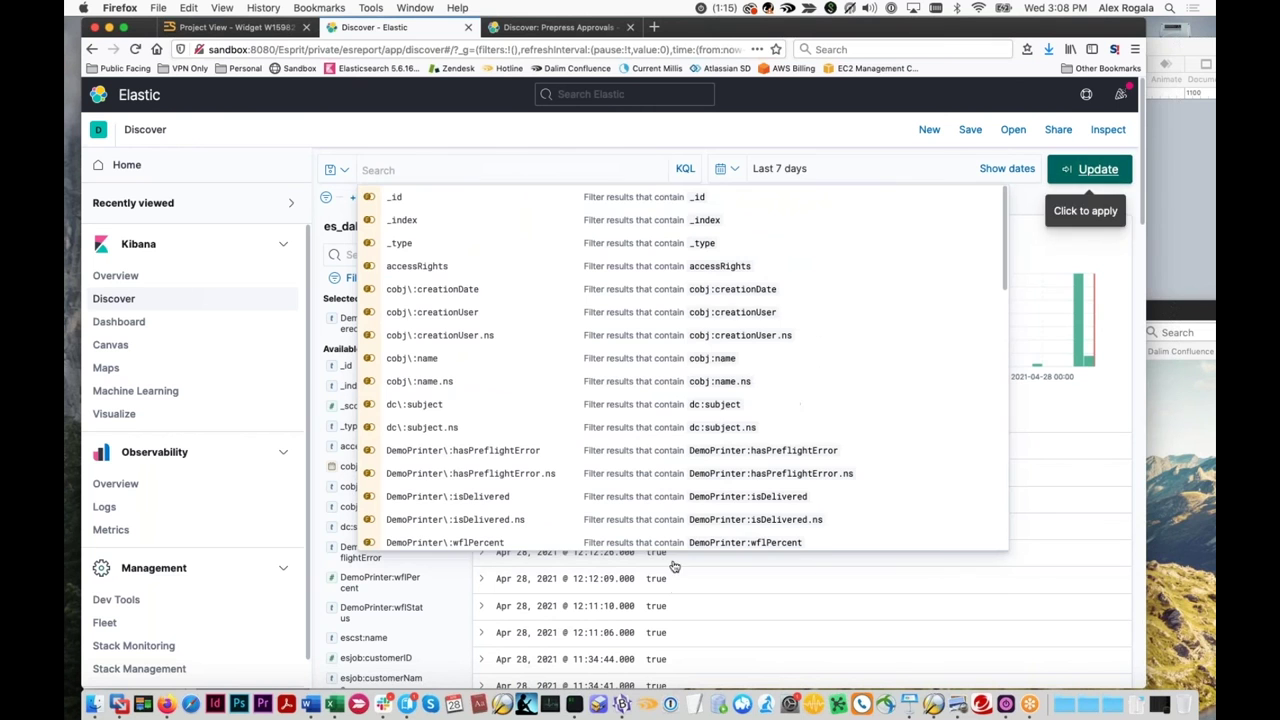
key("Return")
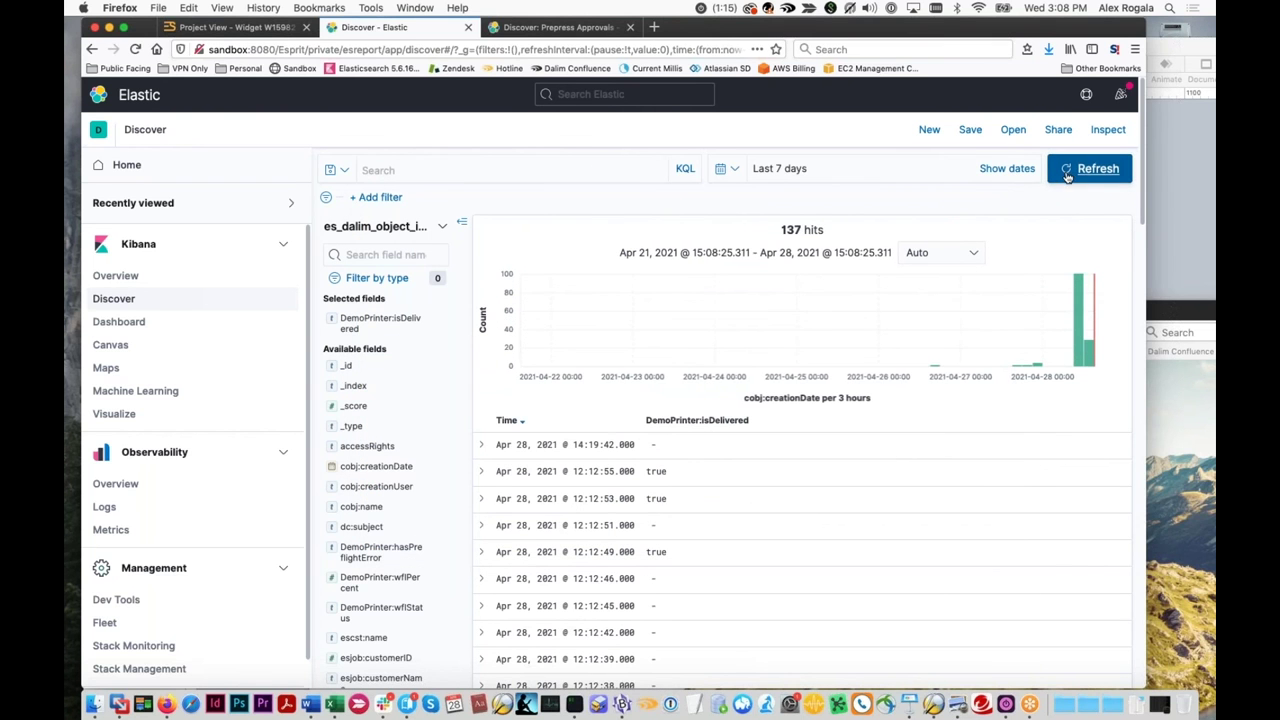
scroll(680, 440, "down", 2)
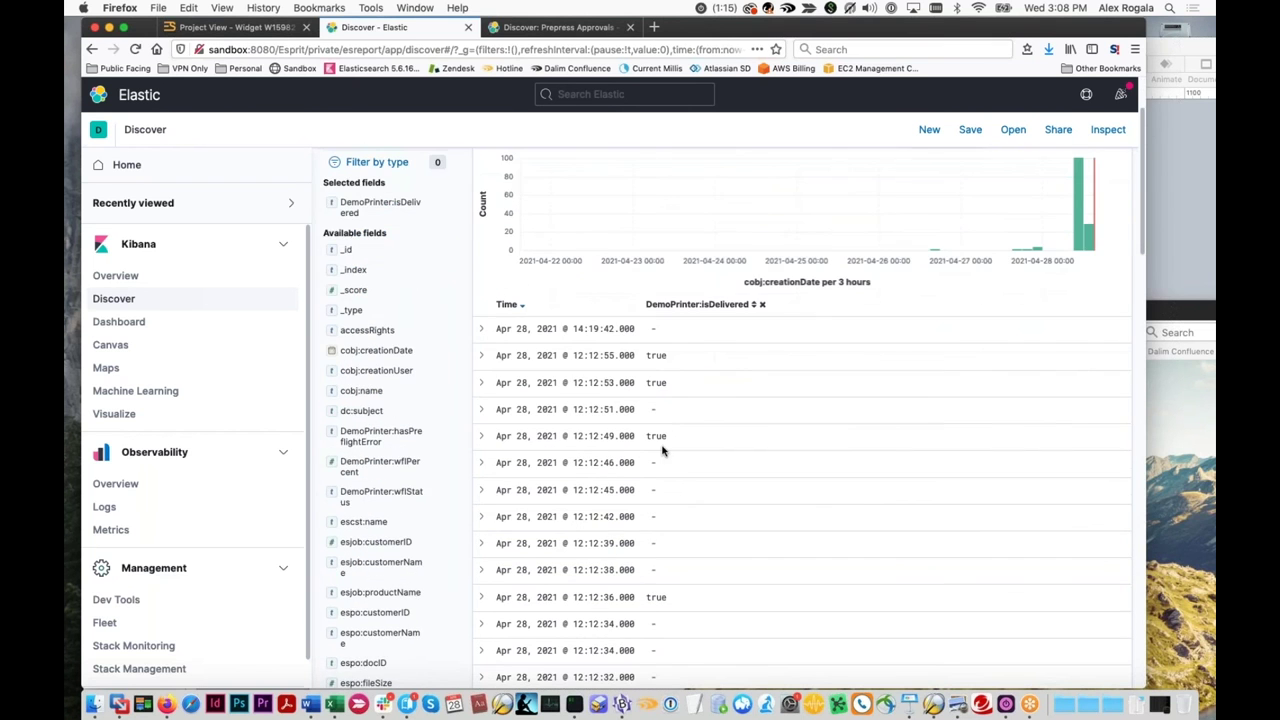
scroll(661, 451, "down", 12)
scroll(660, 410, "down", 3)
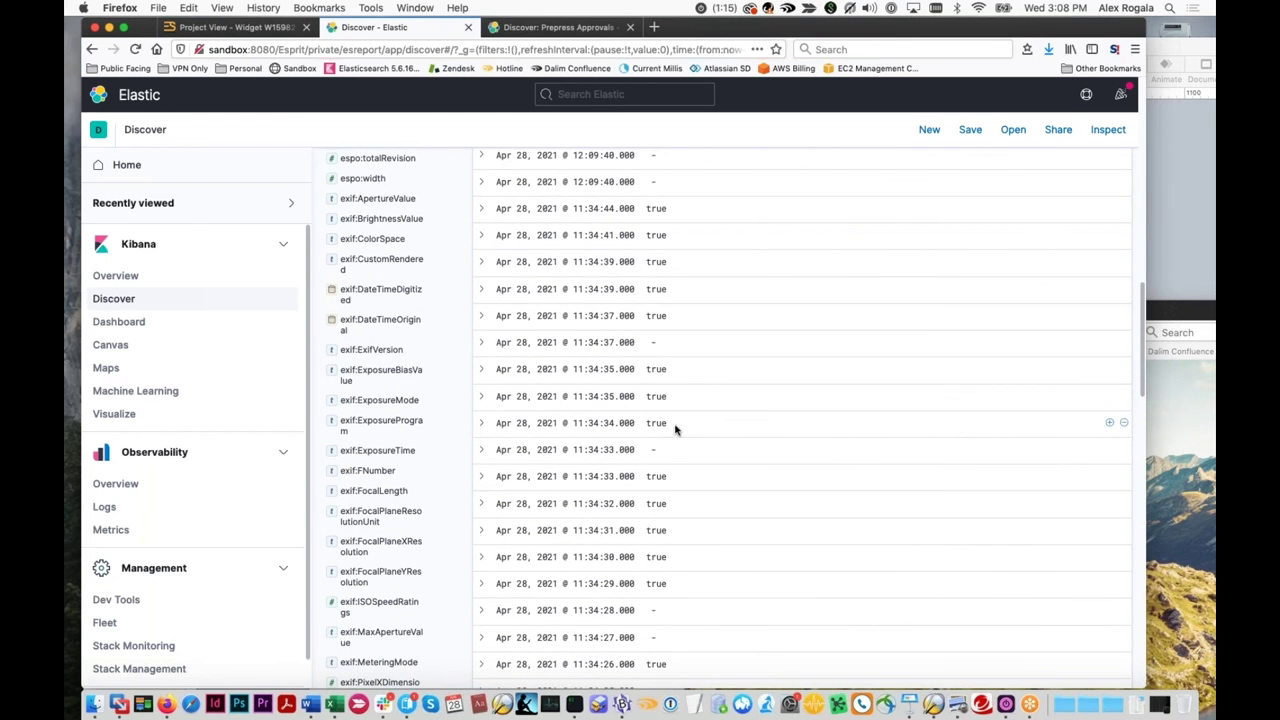
scroll(662, 522, "down", 4)
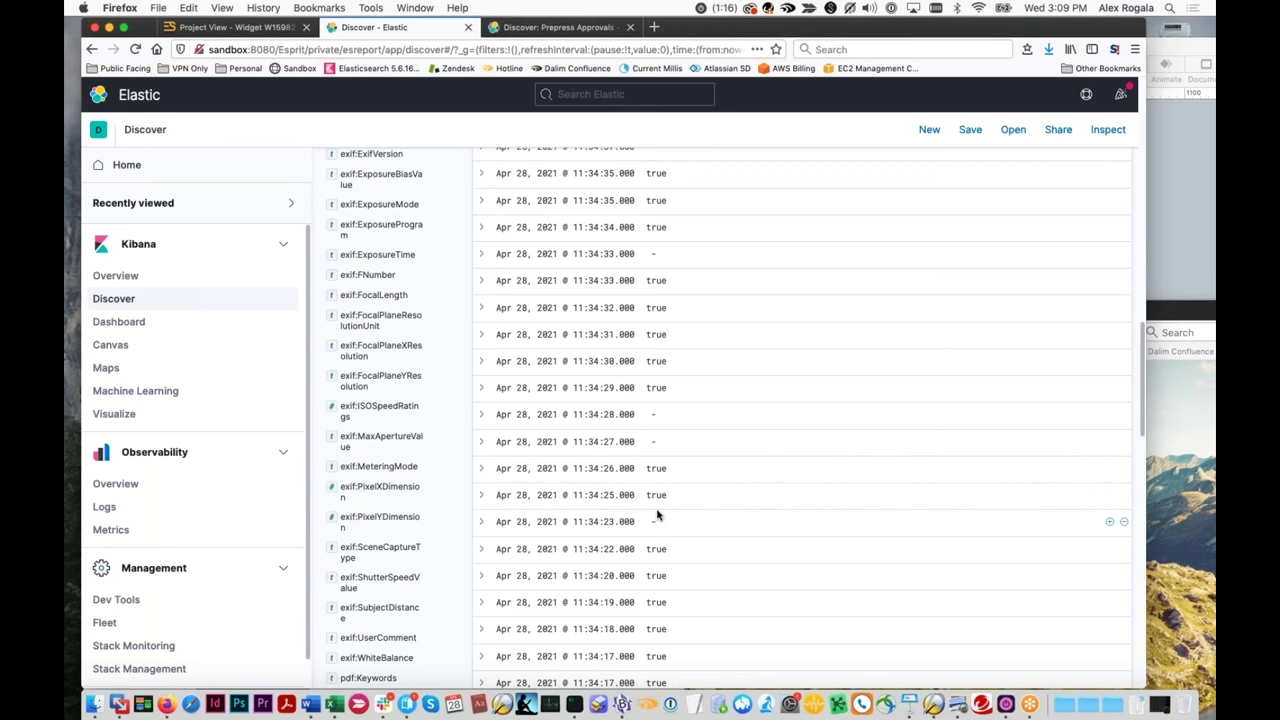
left_click(570, 32)
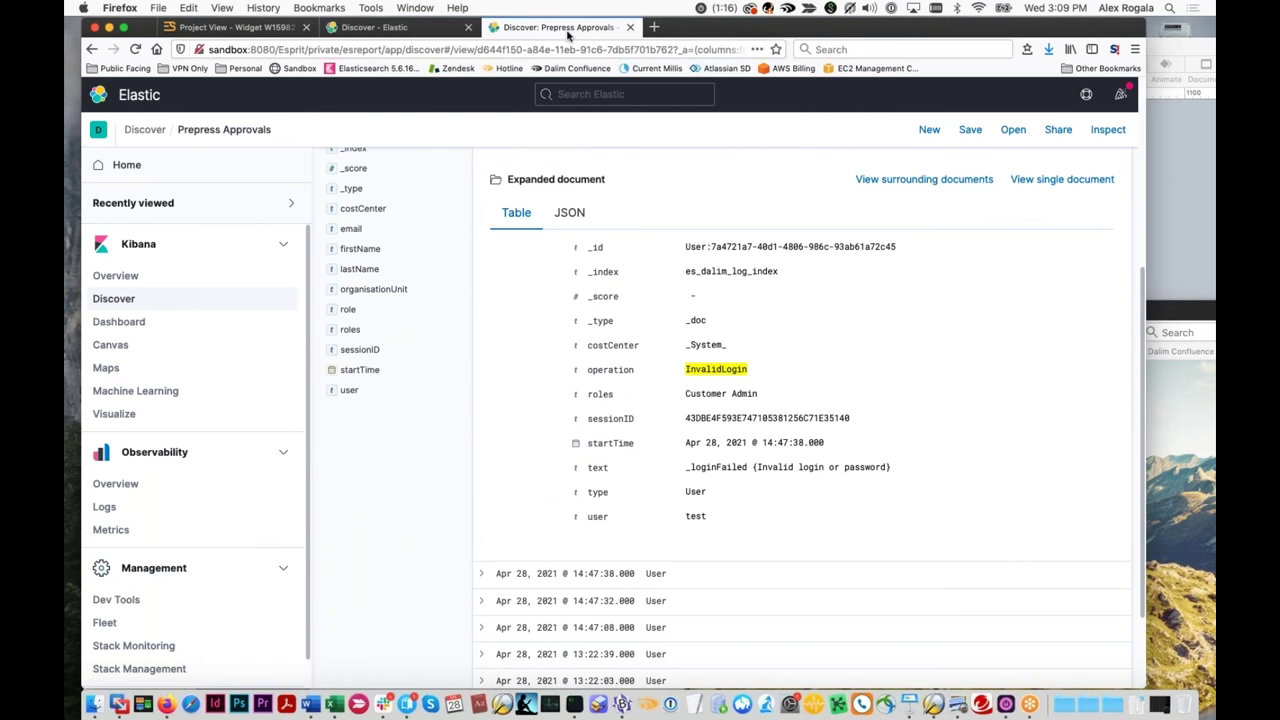
left_click(405, 25)
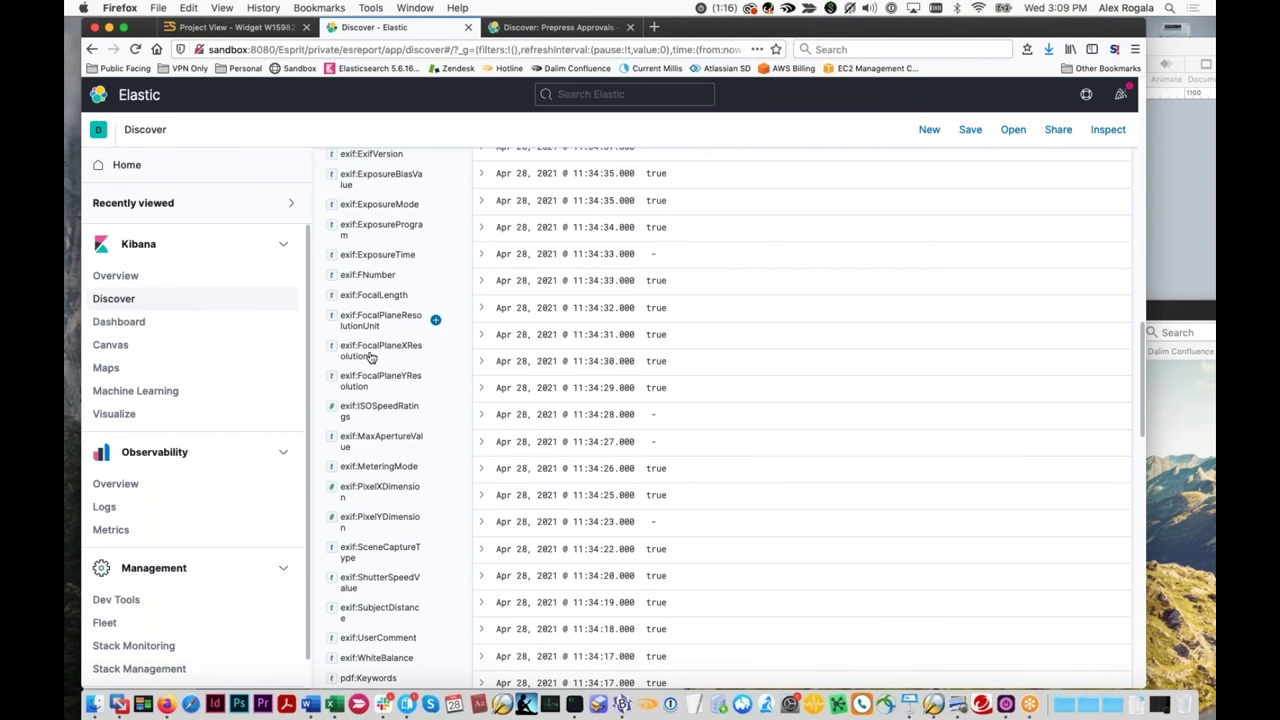
scroll(370, 357, "down", 4)
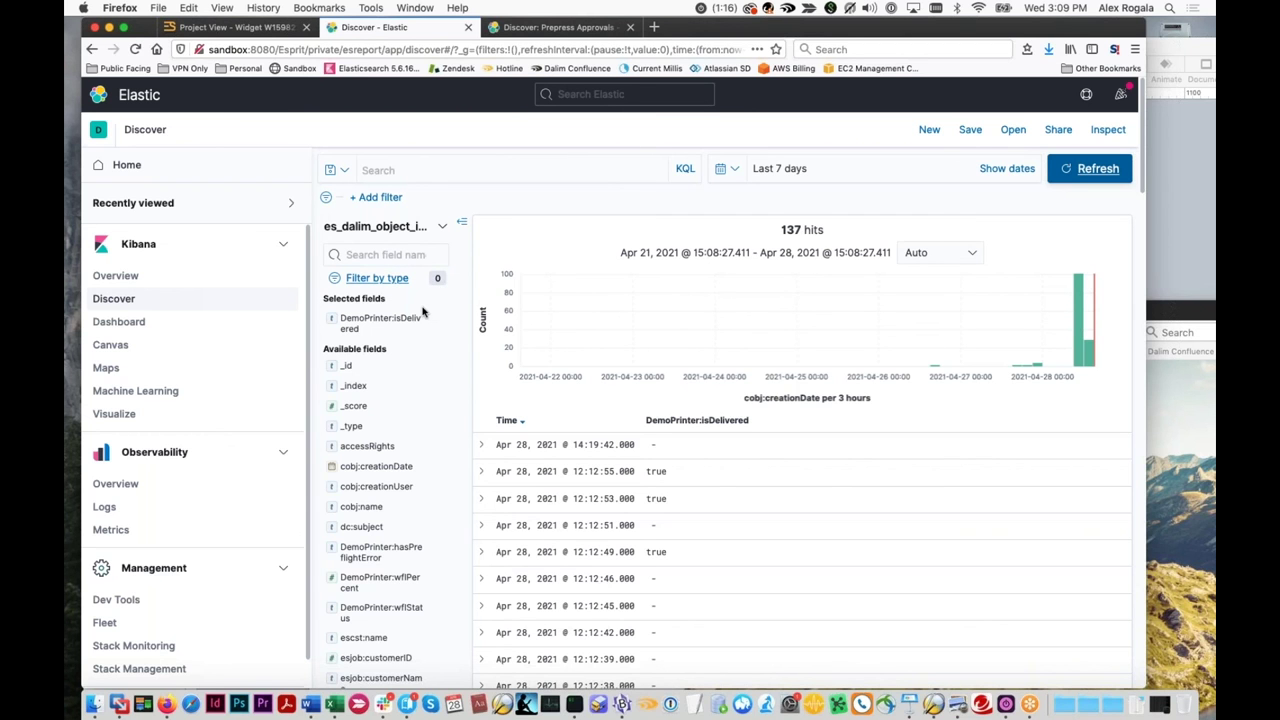
scroll(533, 392, "down", 1)
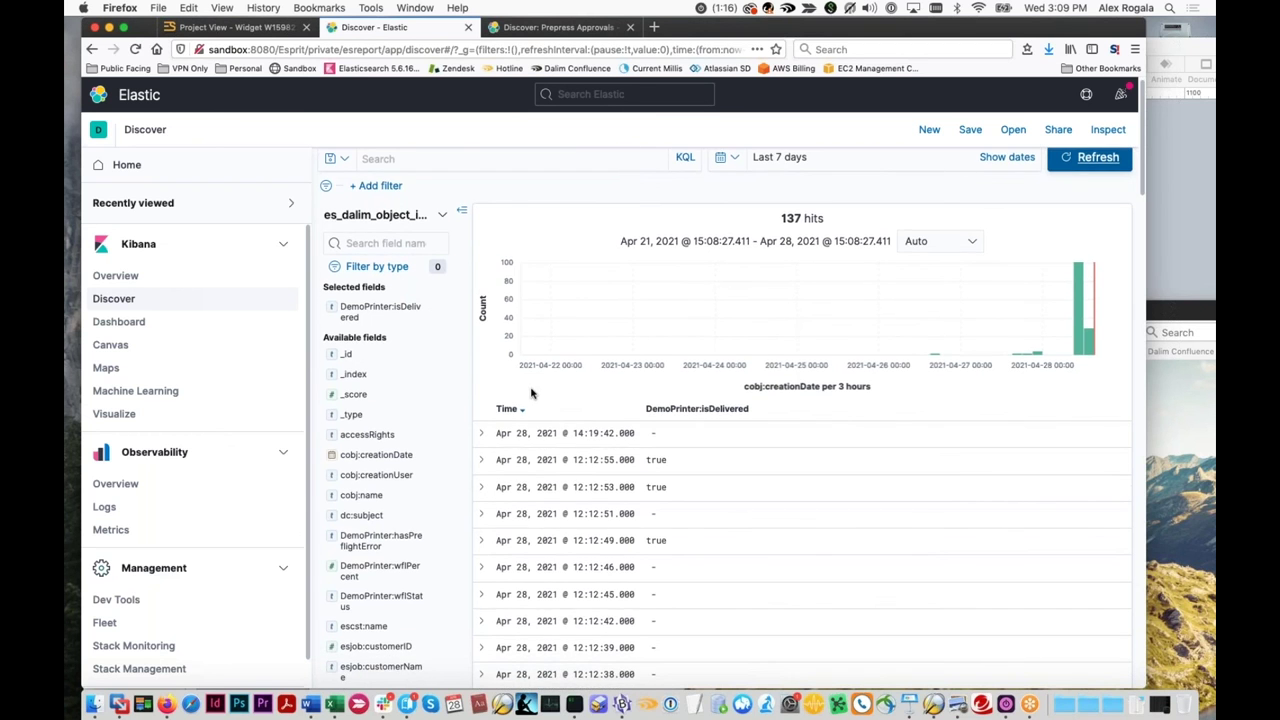
mouse_move(447, 438)
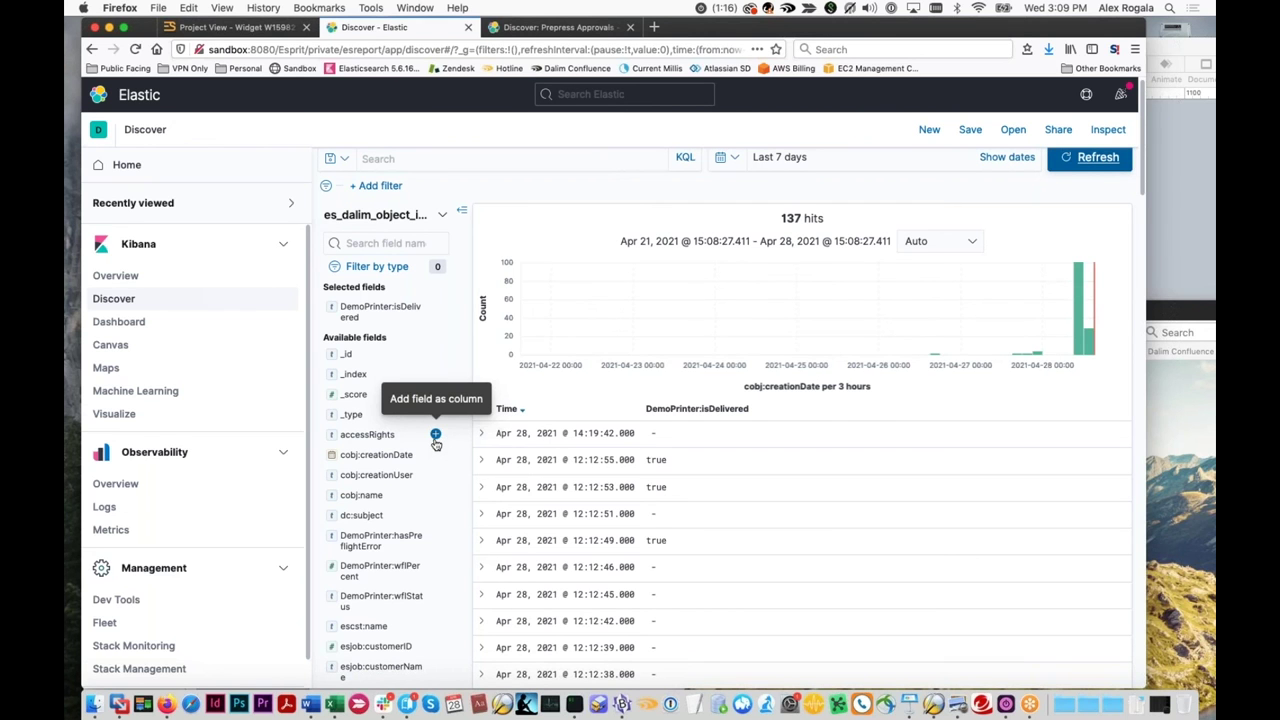
scroll(436, 444, "down", 1)
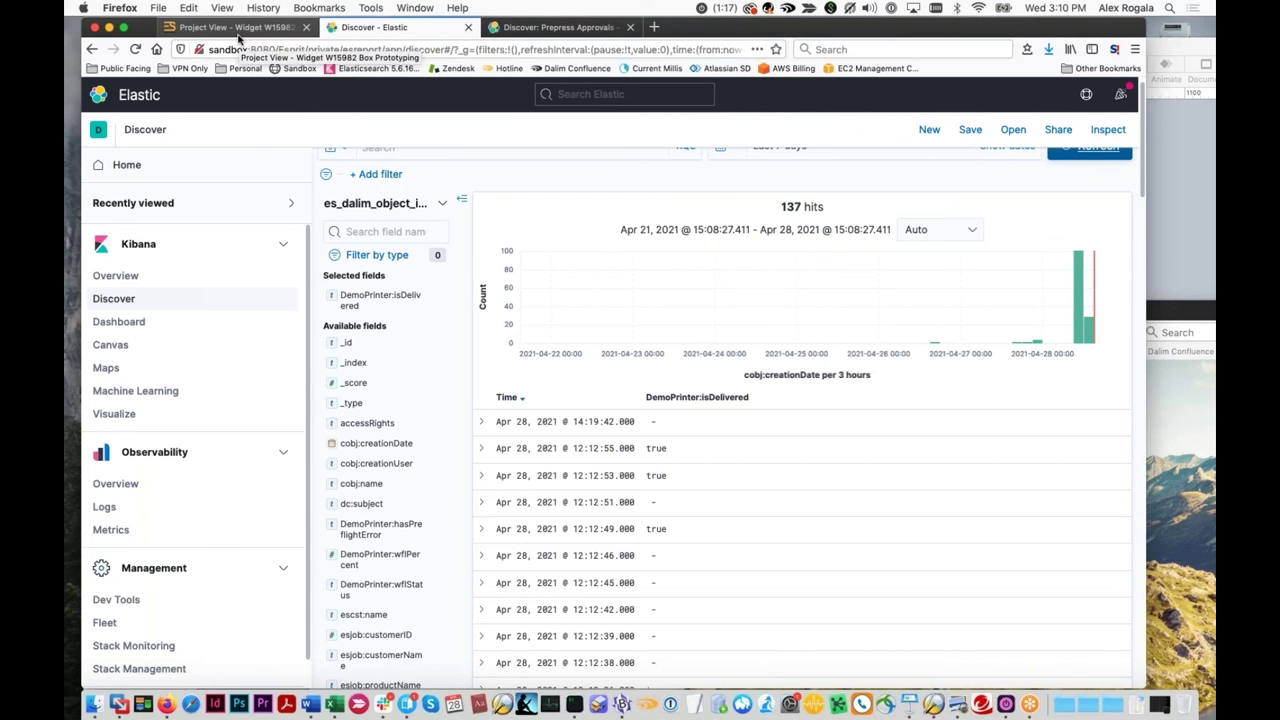
Close the Dalim link script and workflow views, then create a new blank Canvas workpad
left_click(238, 35)
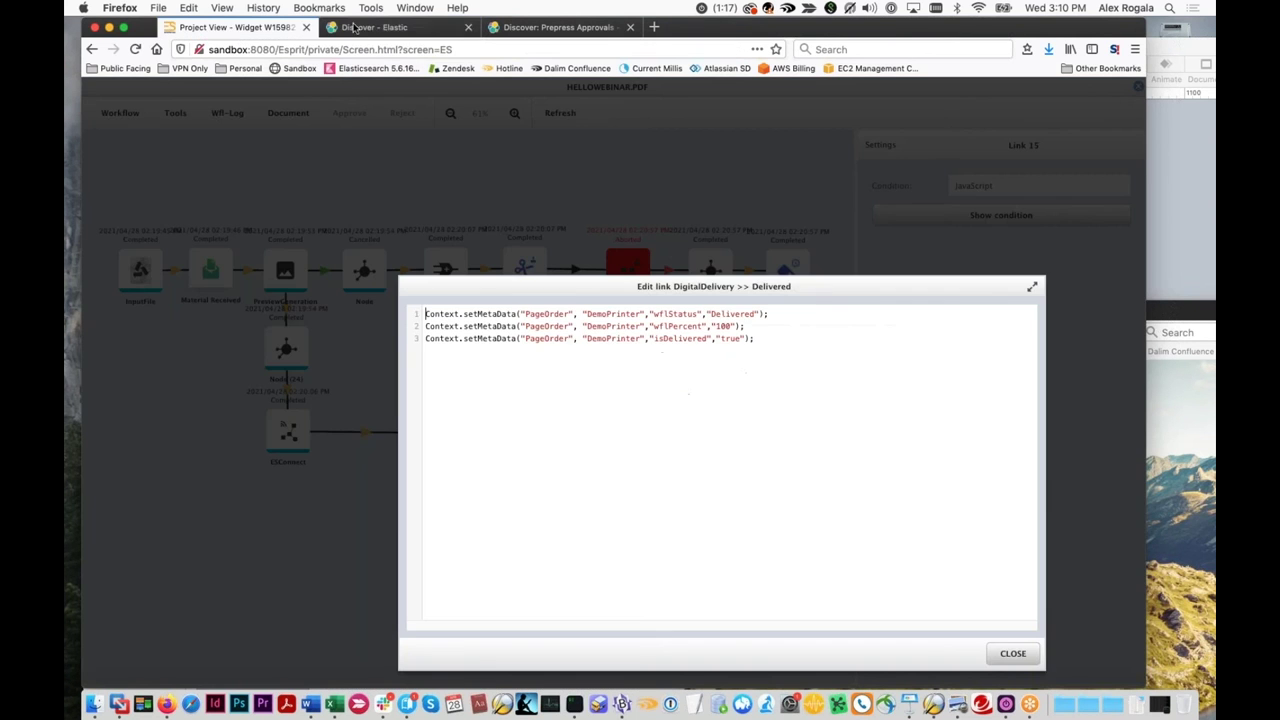
key("ctrl+Tab")
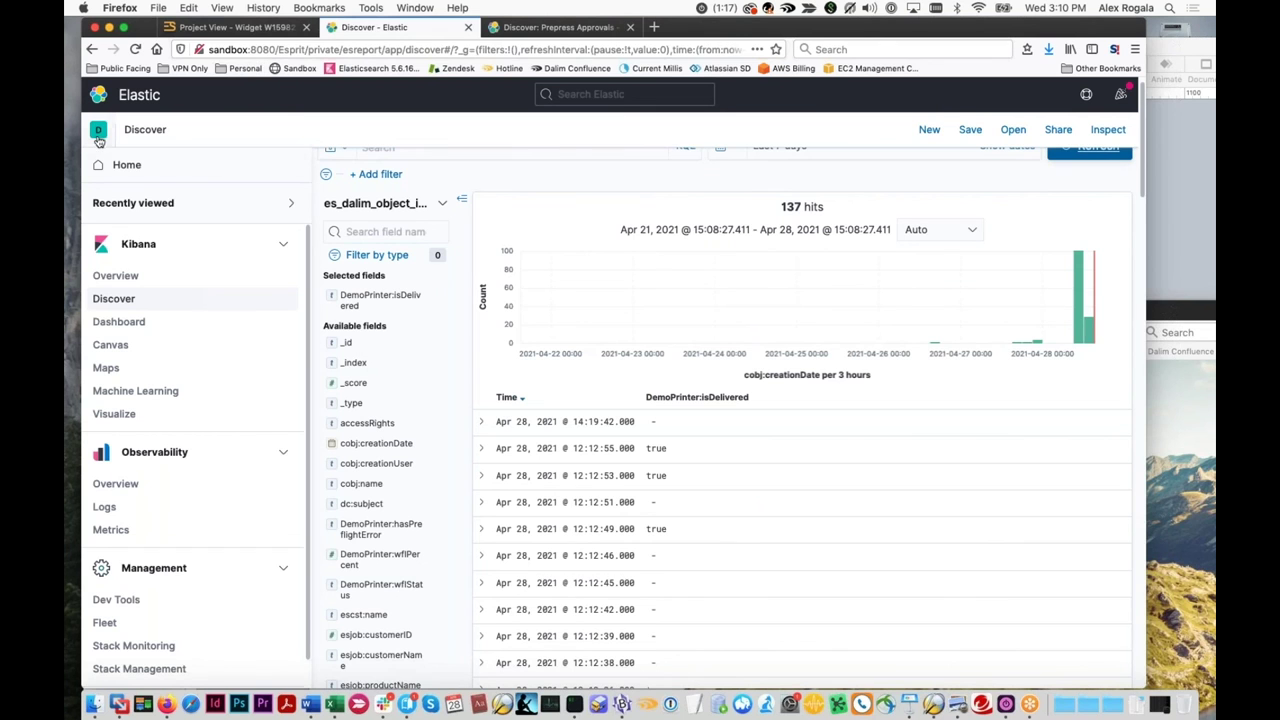
left_click(99, 165)
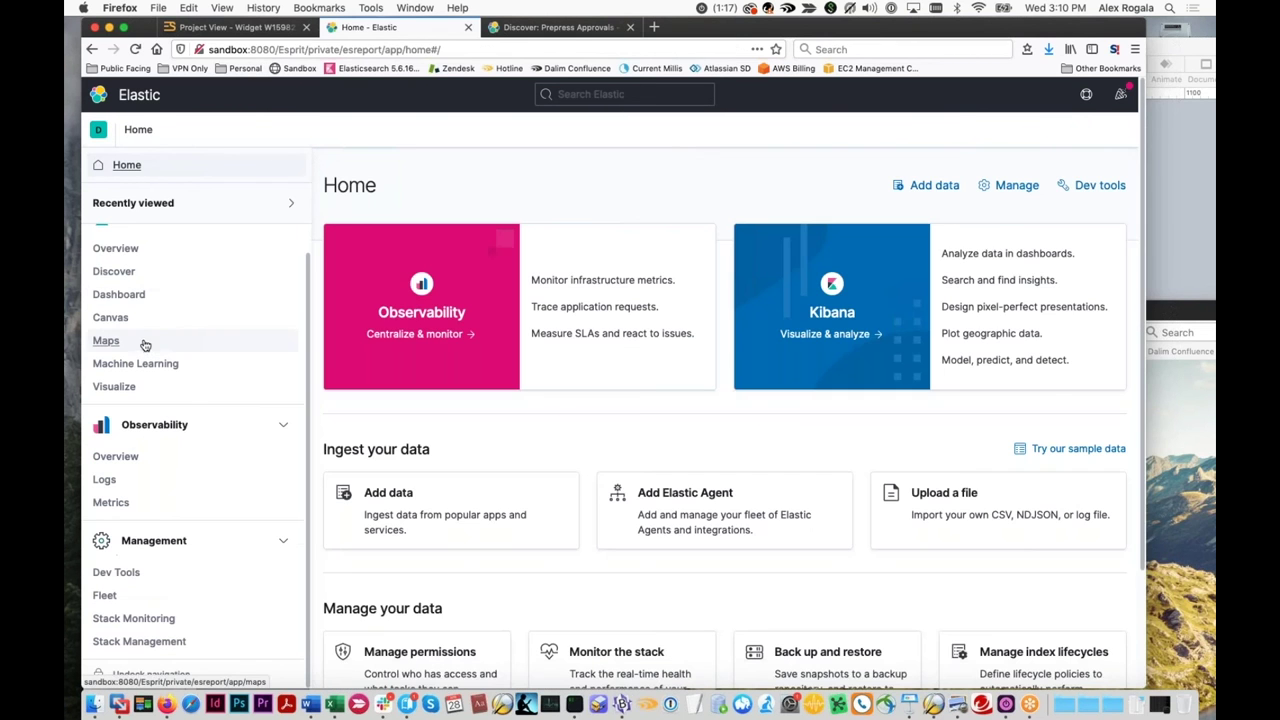
left_click(112, 318)
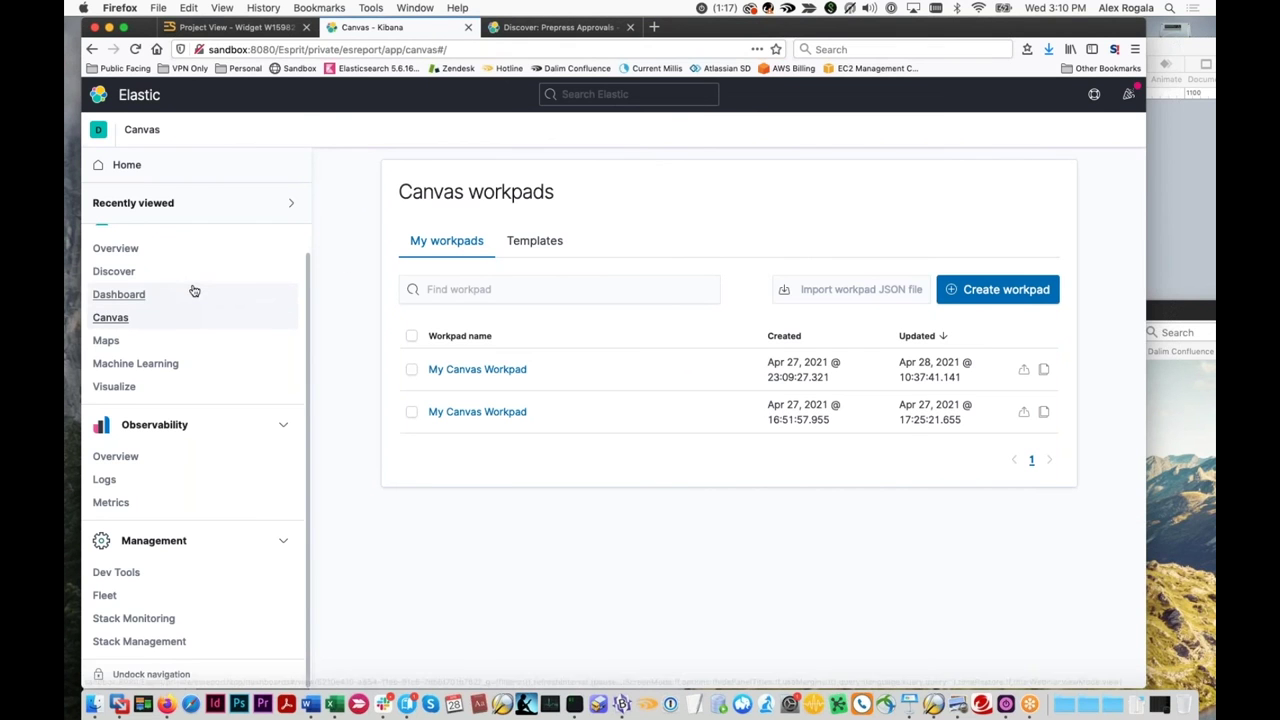
left_click(256, 30)
left_click(1013, 653)
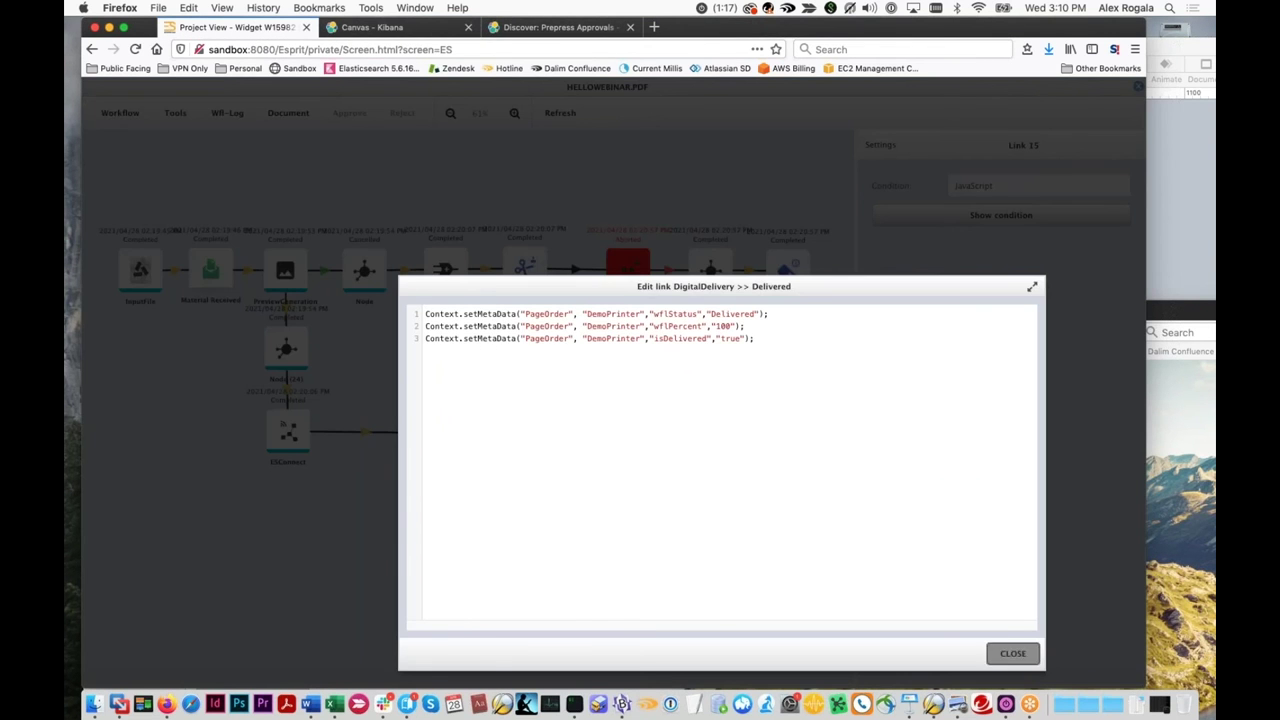
left_click(1138, 86)
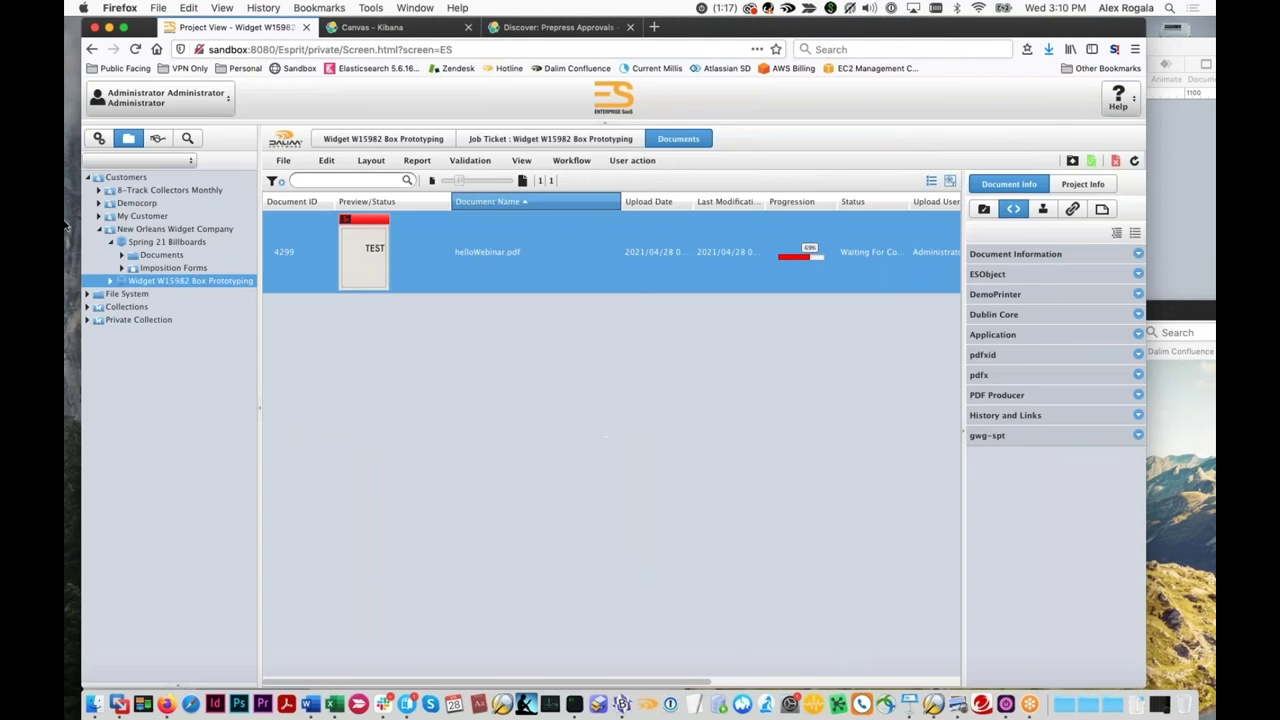
left_click(110, 133)
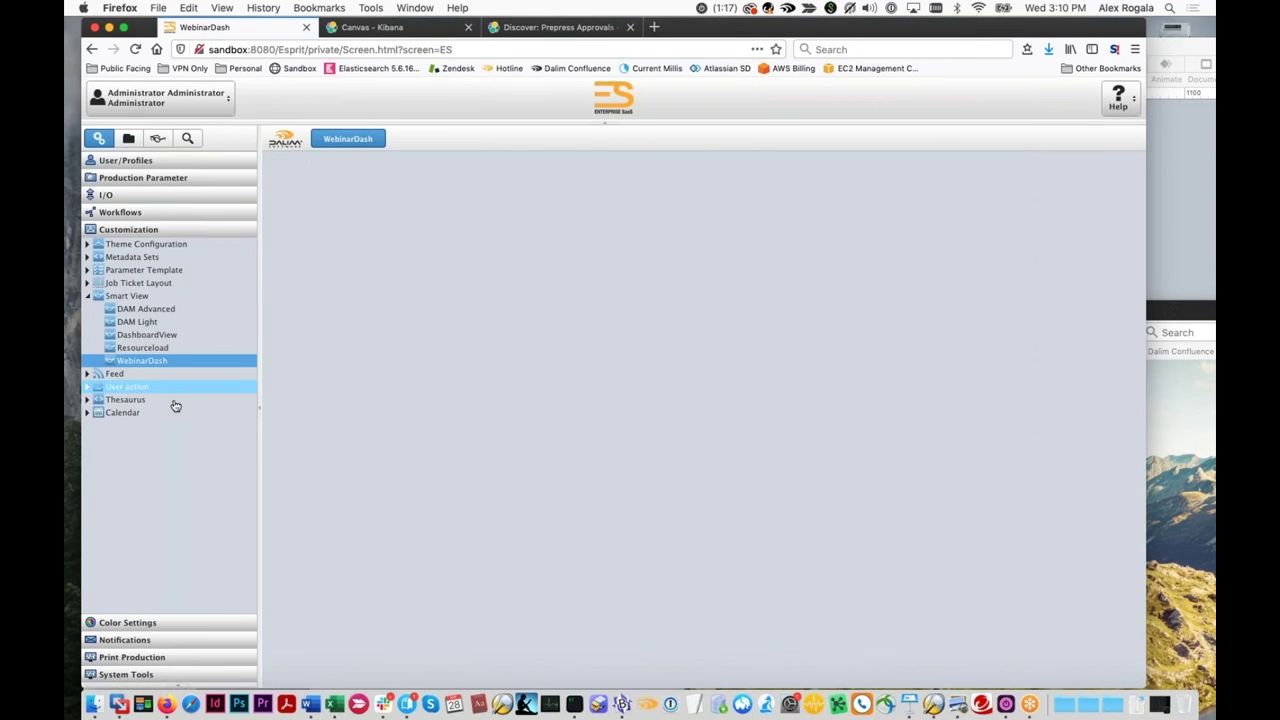
left_click(380, 27)
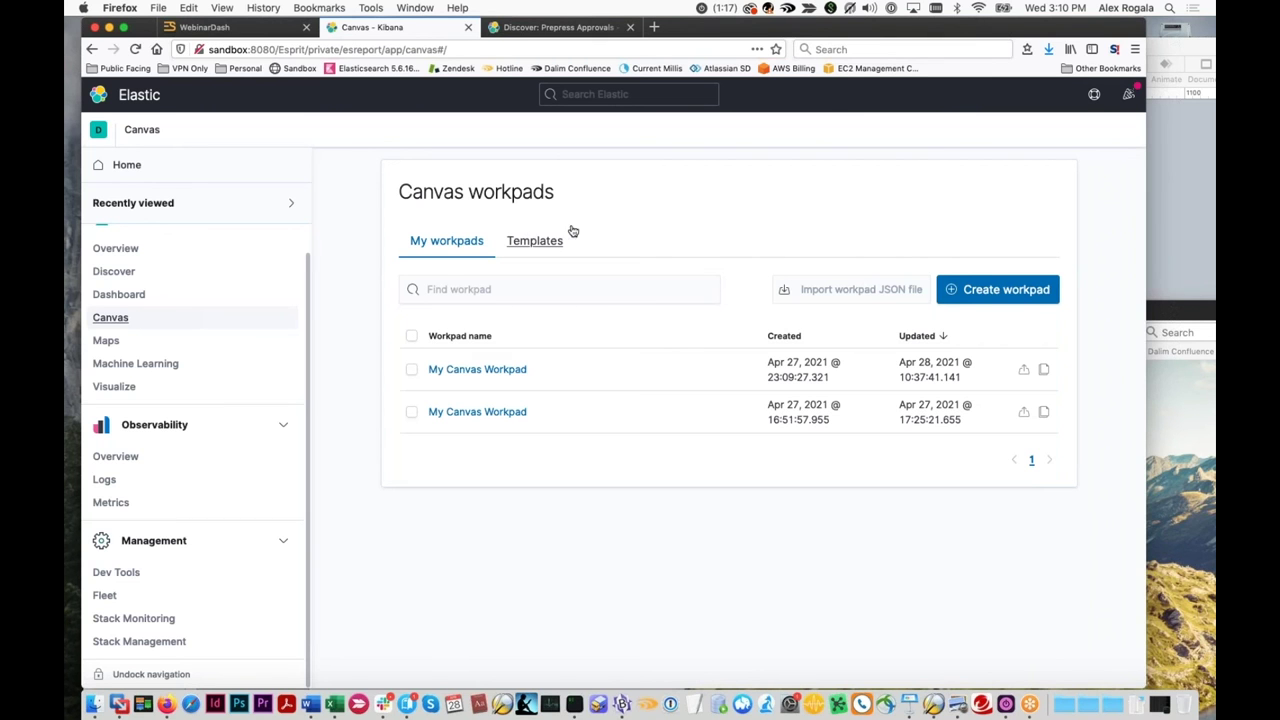
left_click(990, 290)
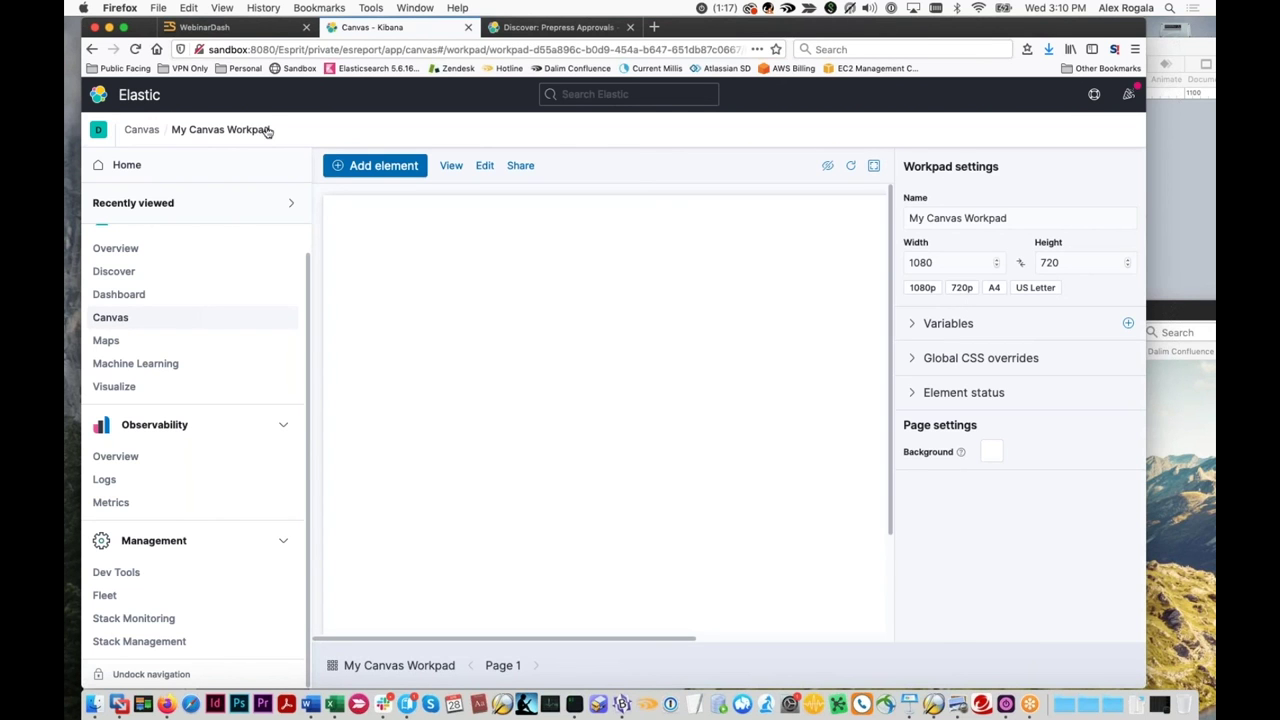
Set the workpad page to US Letter, 612 × 792, after trying the 720p and 1080p presets
left_click(110, 674)
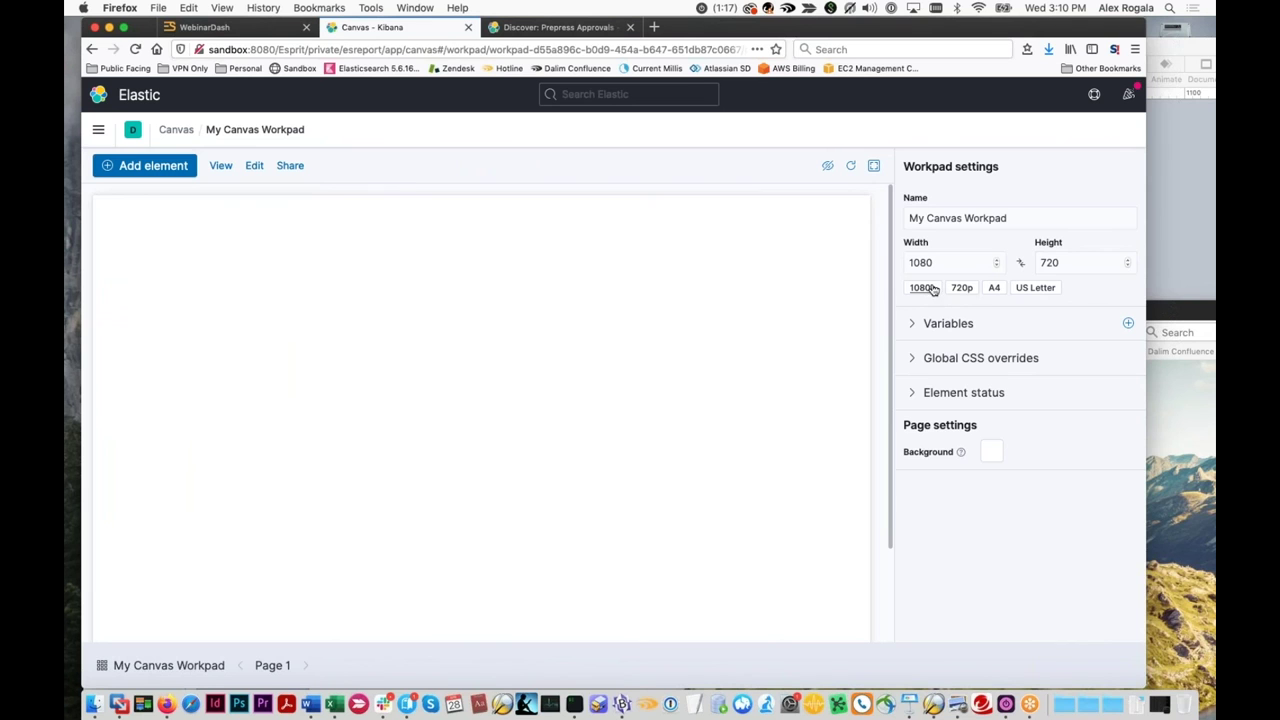
left_click(961, 287)
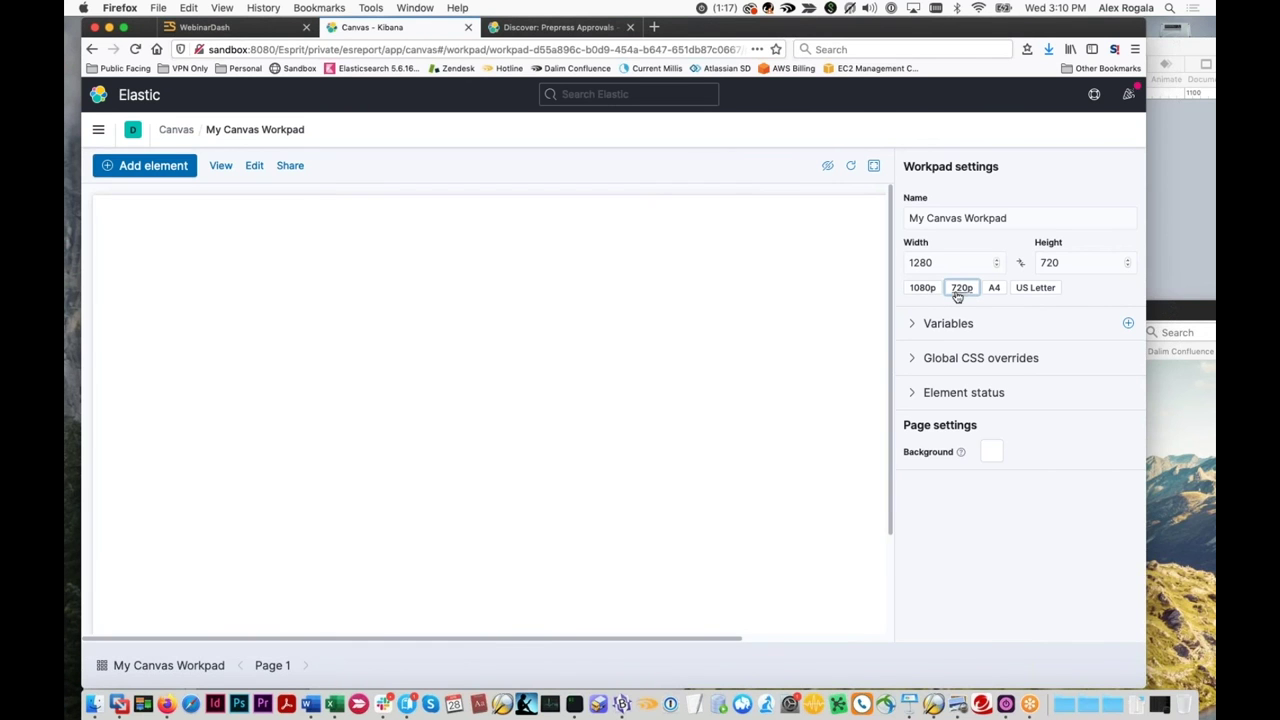
left_click_drag(1147, 690, 1216, 690)
left_click(1103, 287)
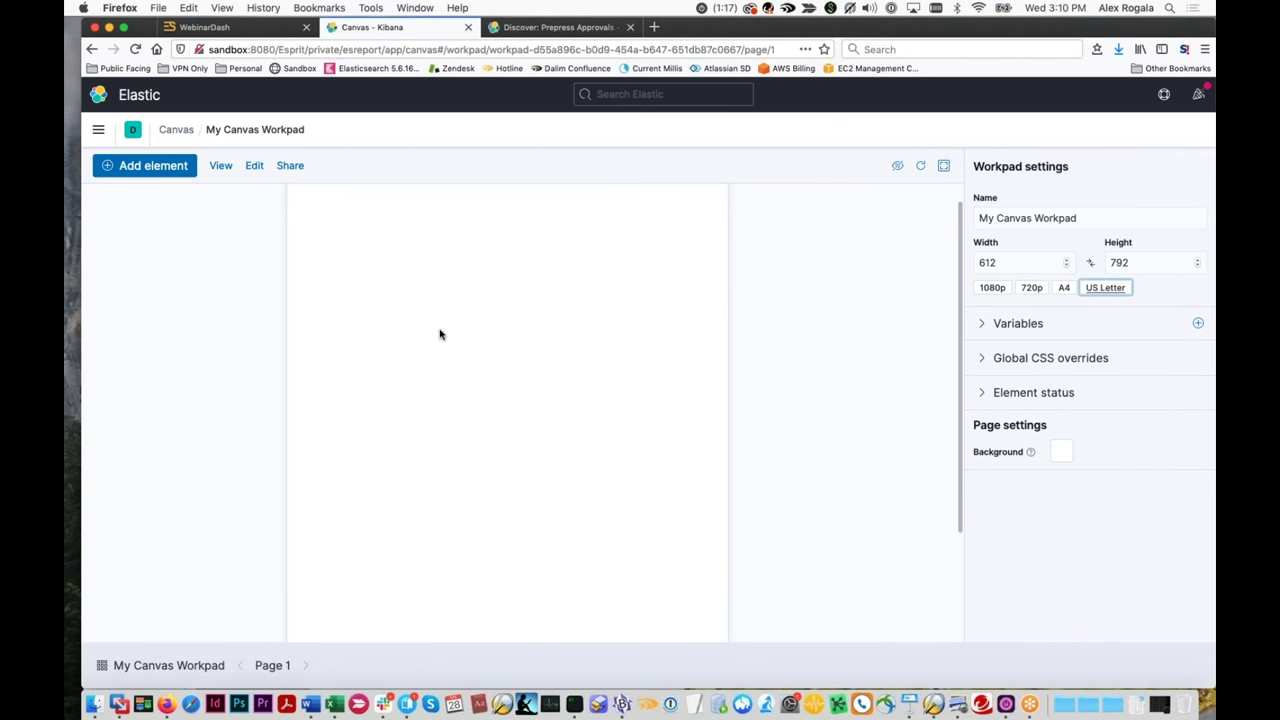
left_click(990, 288)
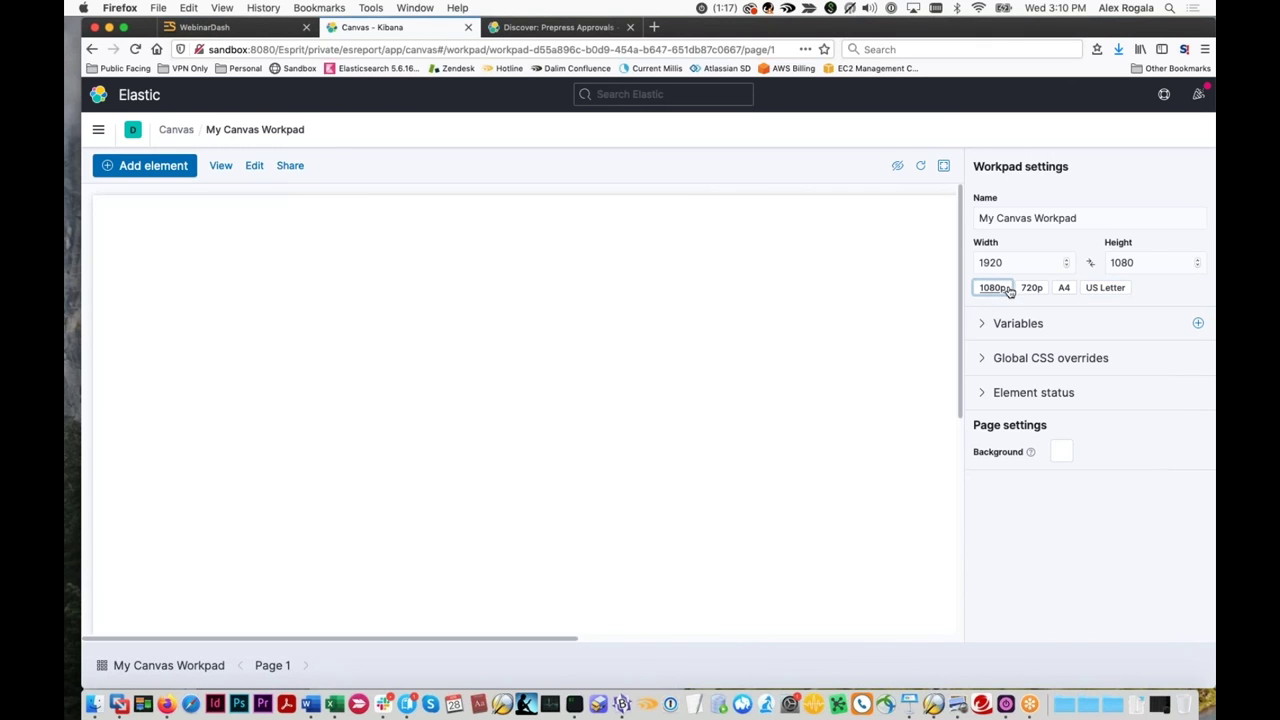
left_click(1105, 287)
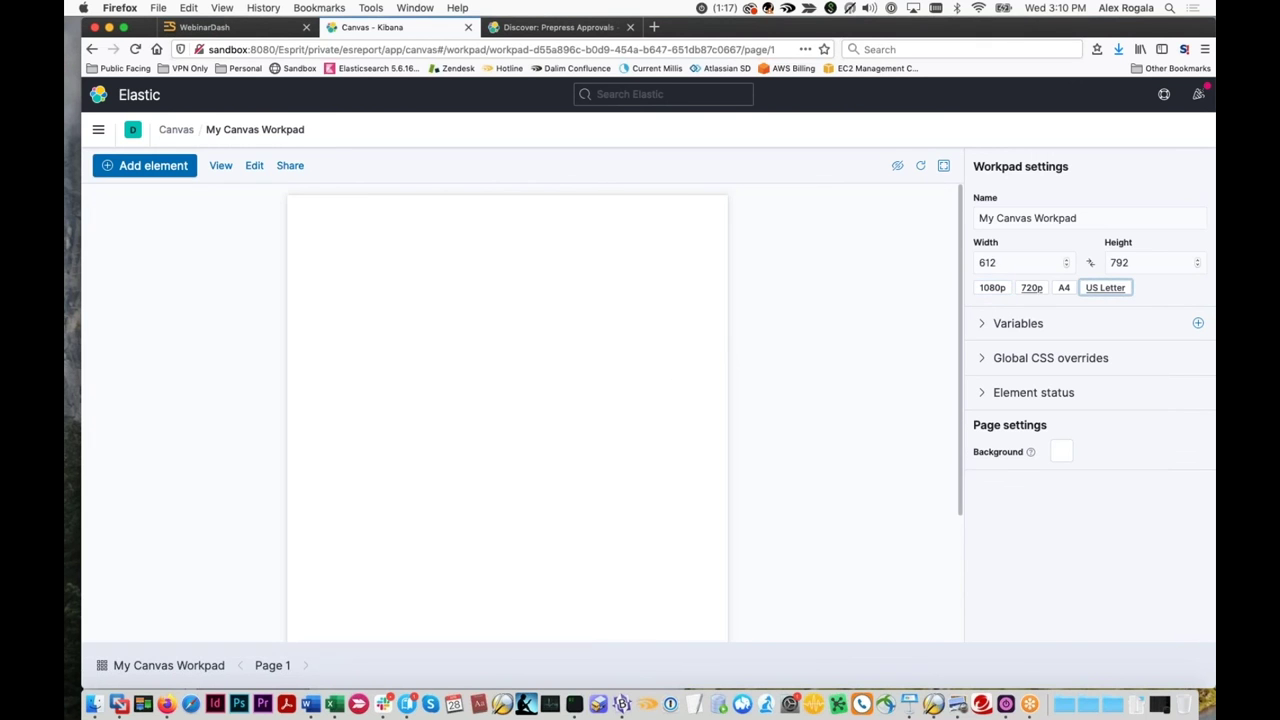
Add a Markdown text element and move it further down the page
left_click(152, 166)
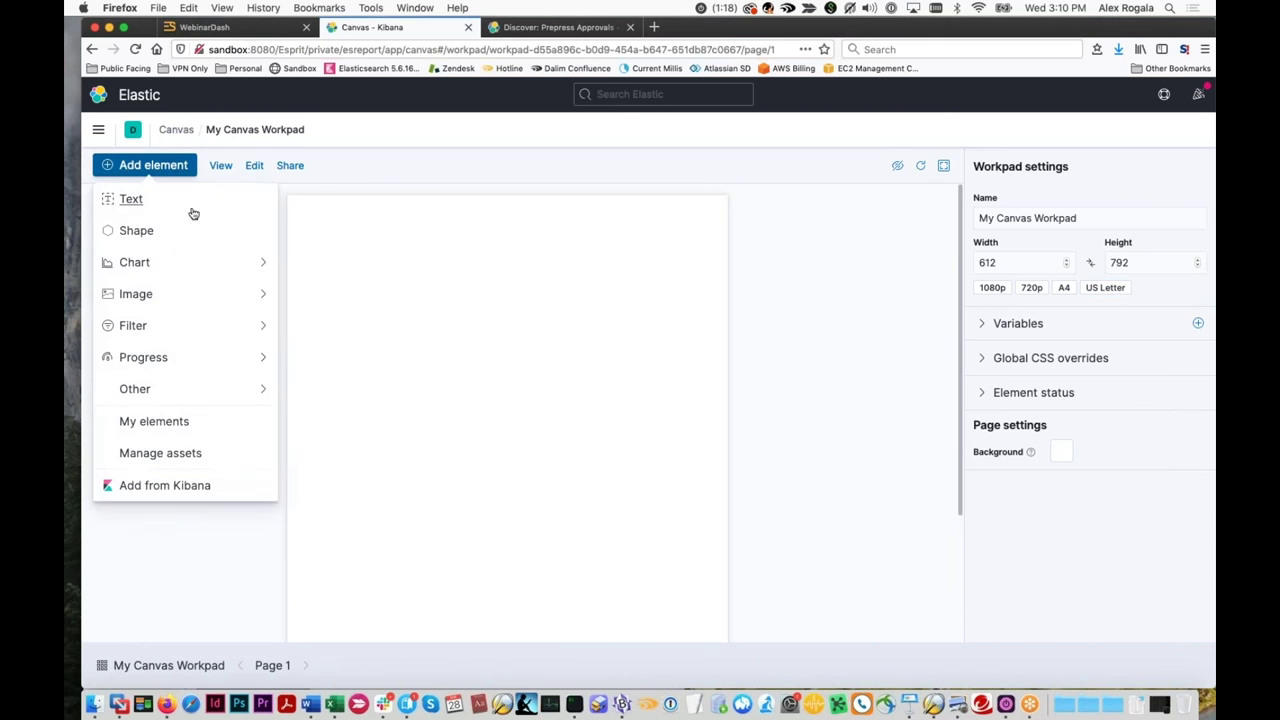
left_click(130, 200)
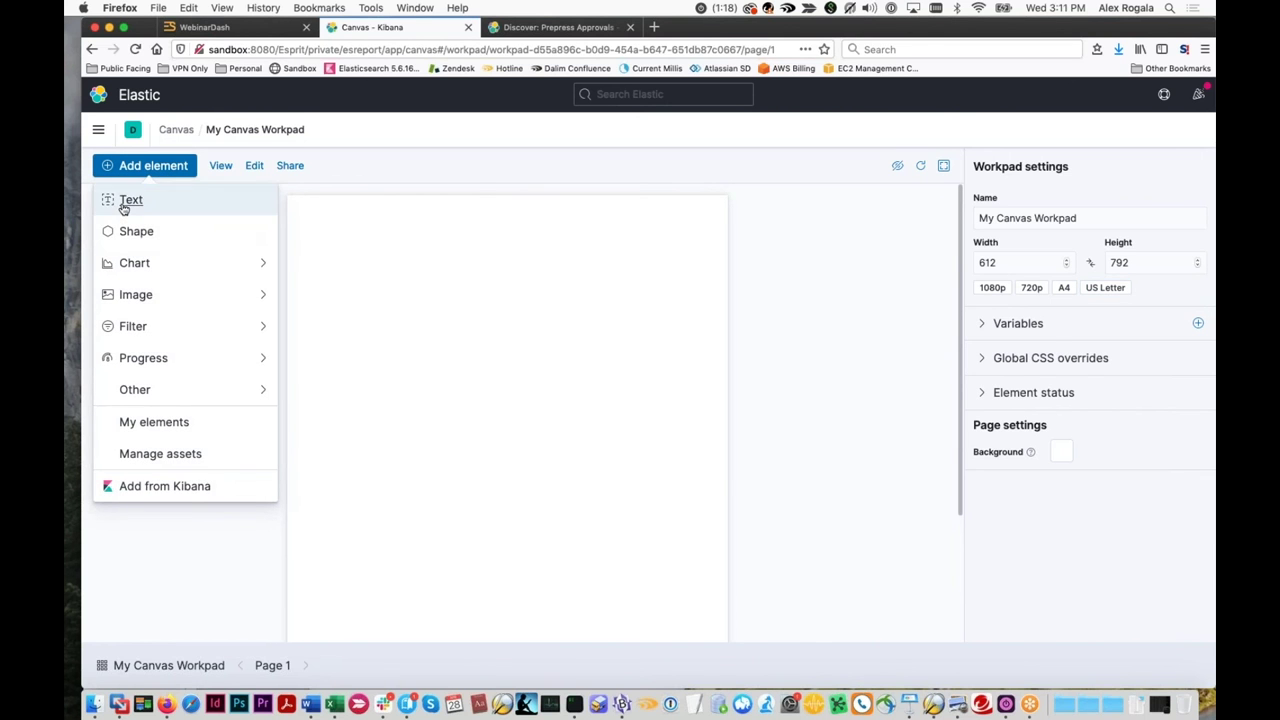
left_click_drag(424, 244, 450, 370)
left_click(152, 166)
Add an image element with BSI_Logo_Inverted.png from Downloads, shrunk into the top-left corner
left_click(135, 294)
left_click(150, 234)
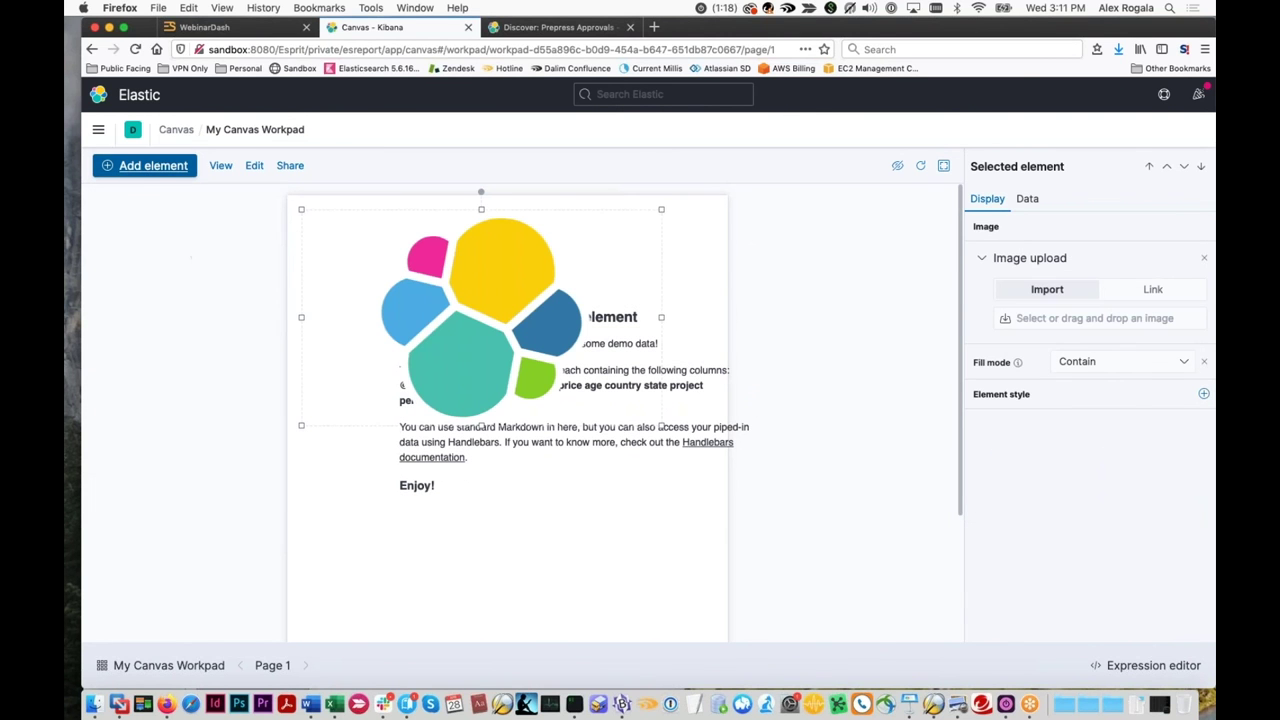
left_click(1140, 318)
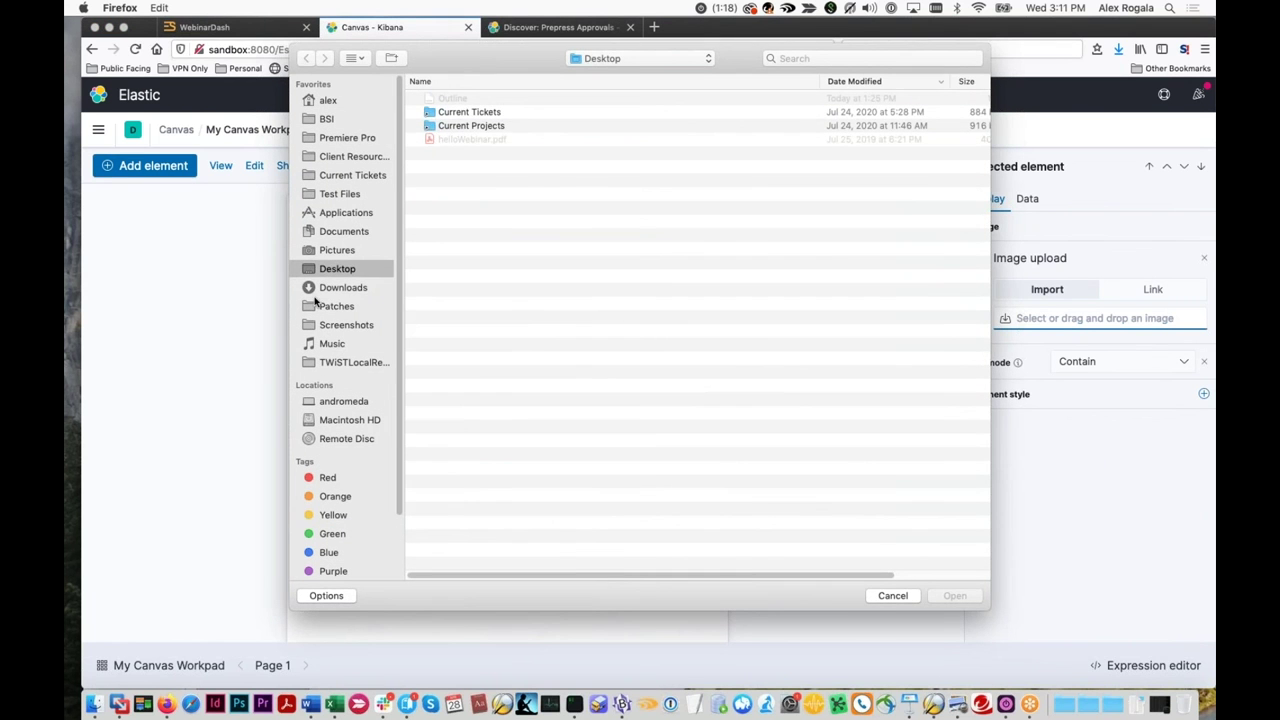
left_click(318, 289)
left_click(460, 130)
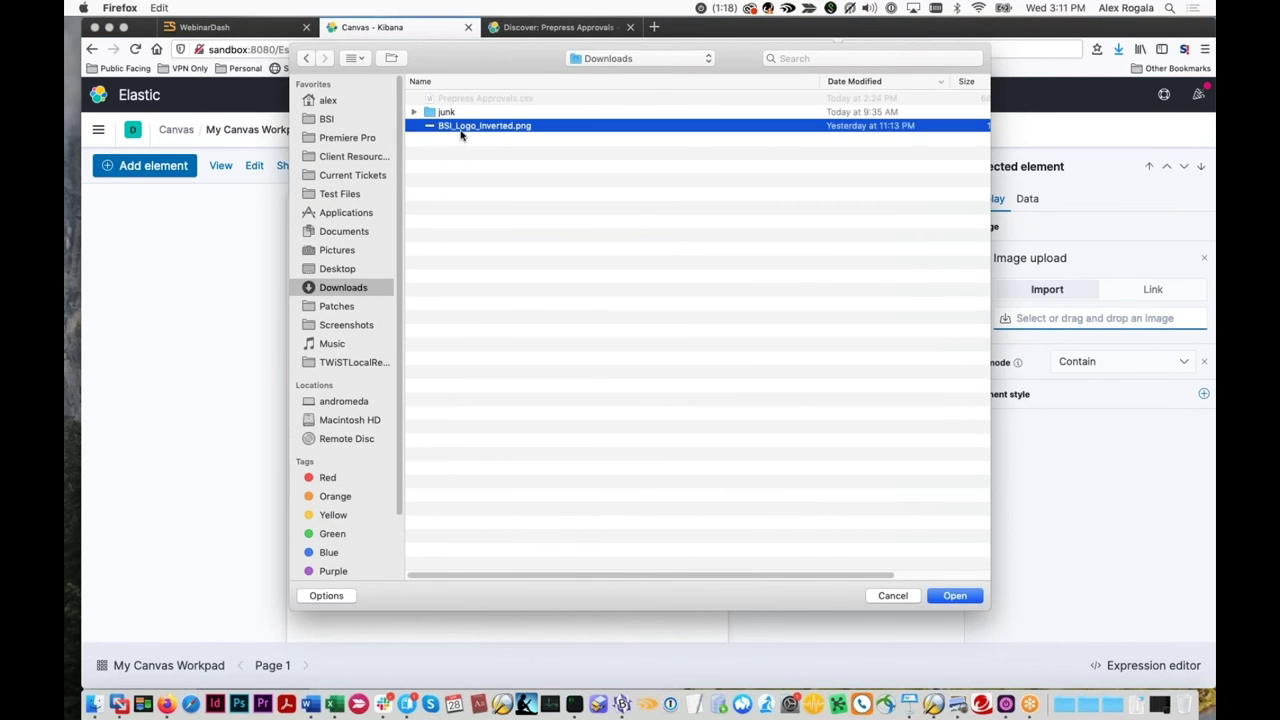
double_click(462, 127)
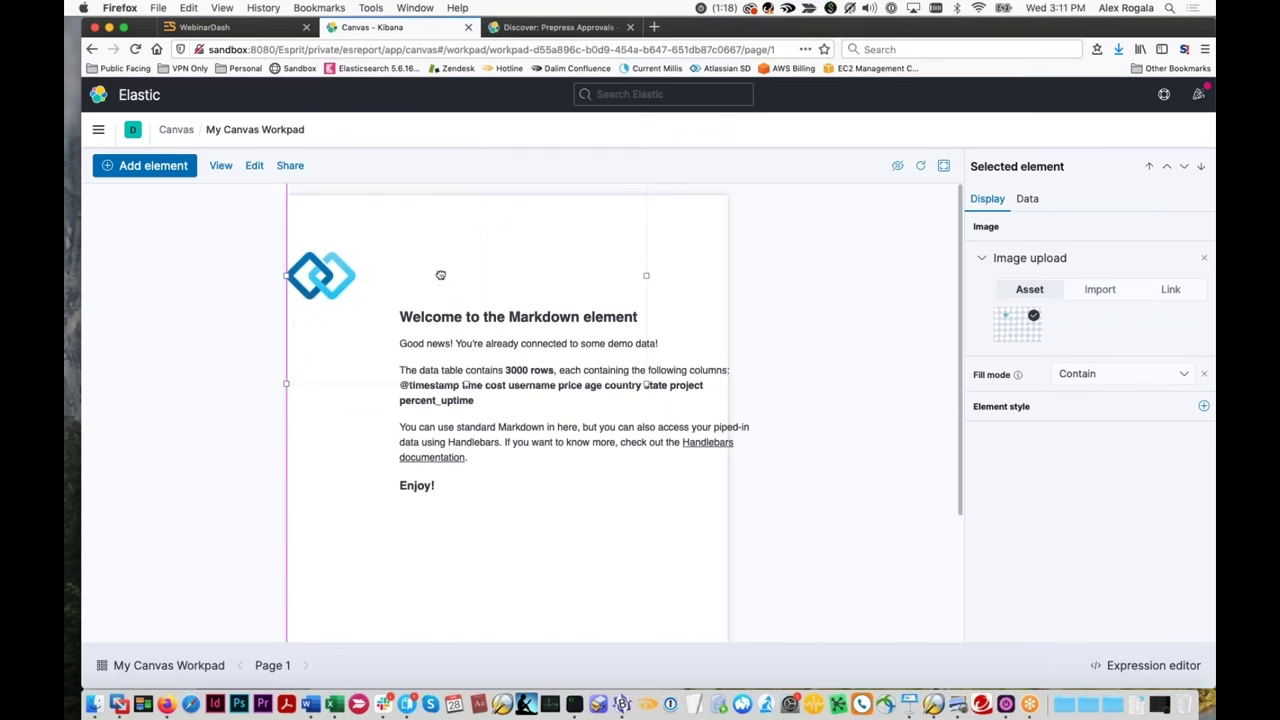
left_click_drag(449, 278, 455, 324)
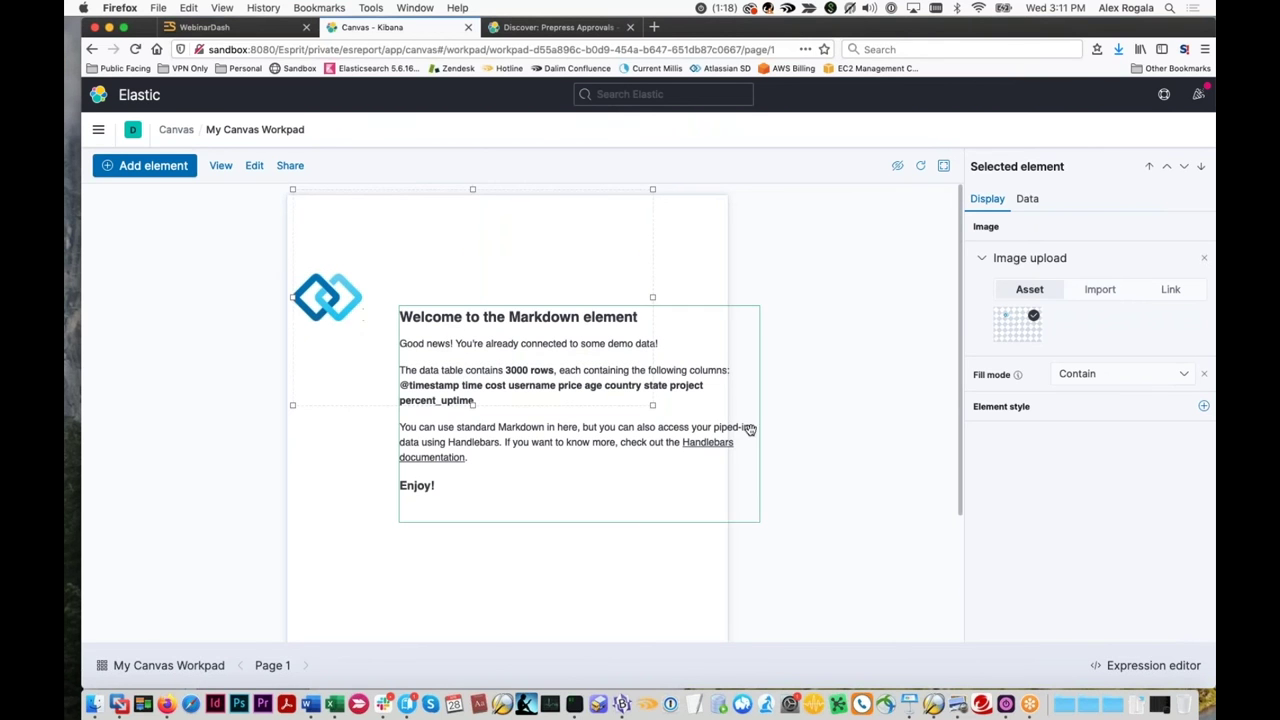
left_click_drag(653, 407, 426, 254)
left_click_drag(353, 228, 376, 246)
Replace the Markdown element's demo text with 'Important Business Report Thing'
left_click(497, 263)
left_click(501, 279)
left_click(510, 325)
left_click(1156, 350)
key("super+a")
type("Statu")
key("super+a")
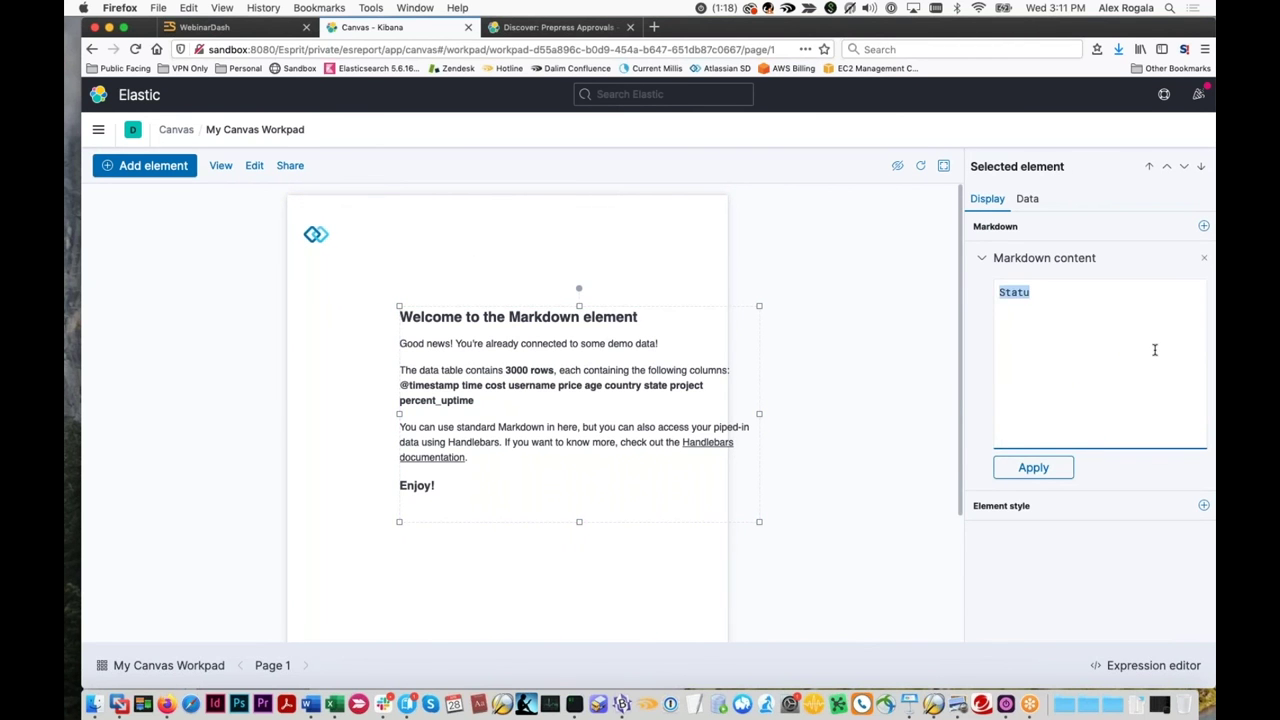
type("Important Business Report Thing")
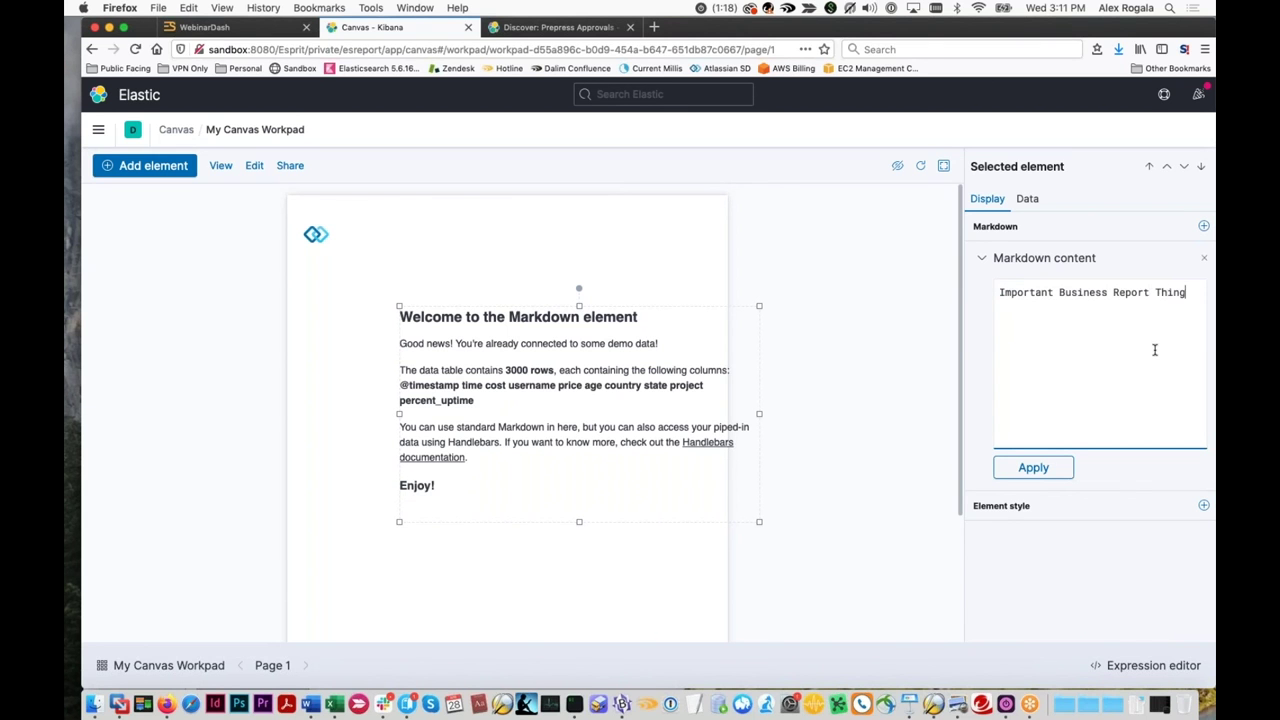
left_click(1045, 468)
left_click(1040, 468)
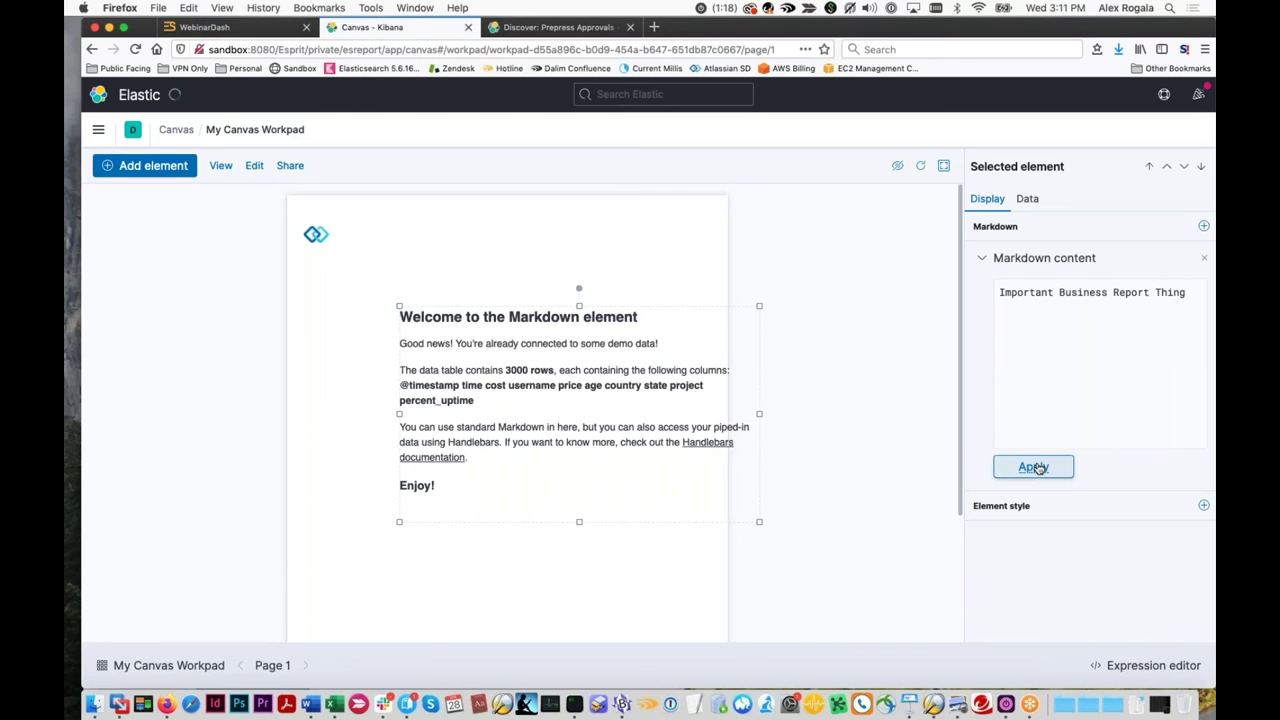
Add container styling to the title text element
left_click(1202, 507)
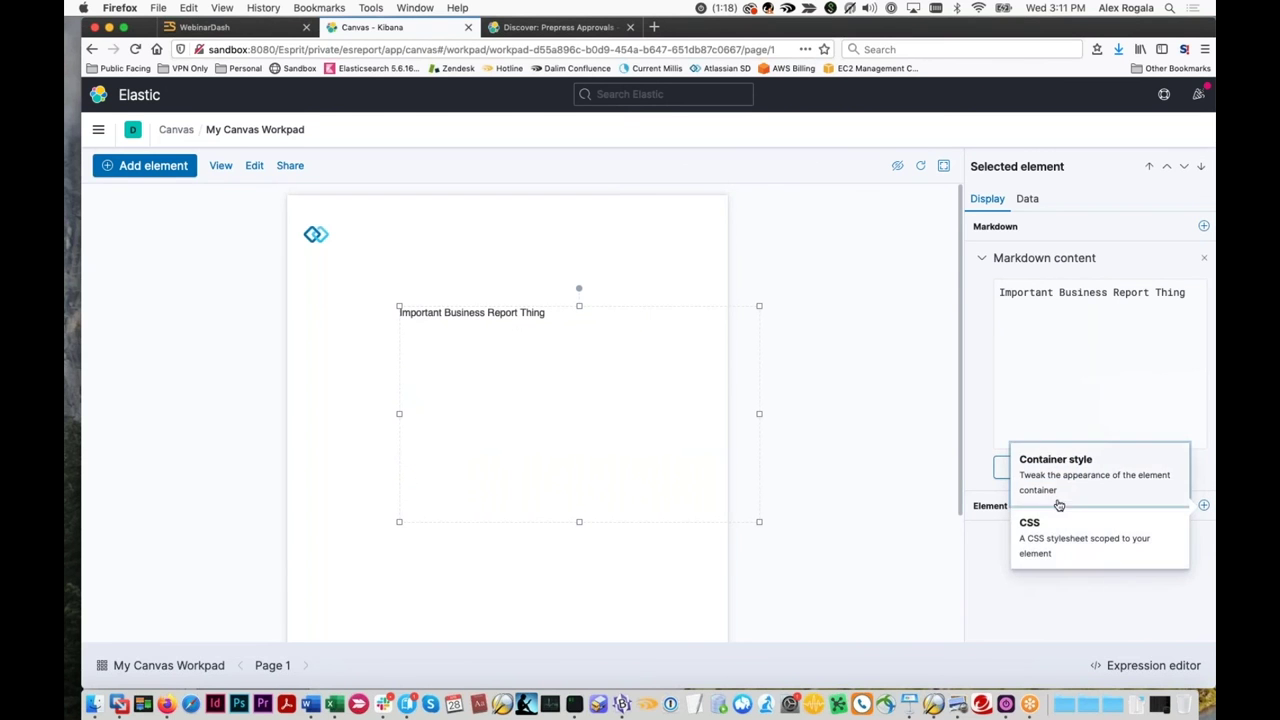
left_click(1006, 484)
left_click(1017, 473)
left_click(1202, 507)
left_click(1066, 498)
scroll(1022, 217, "down", 2)
scroll(1022, 217, "up", 2)
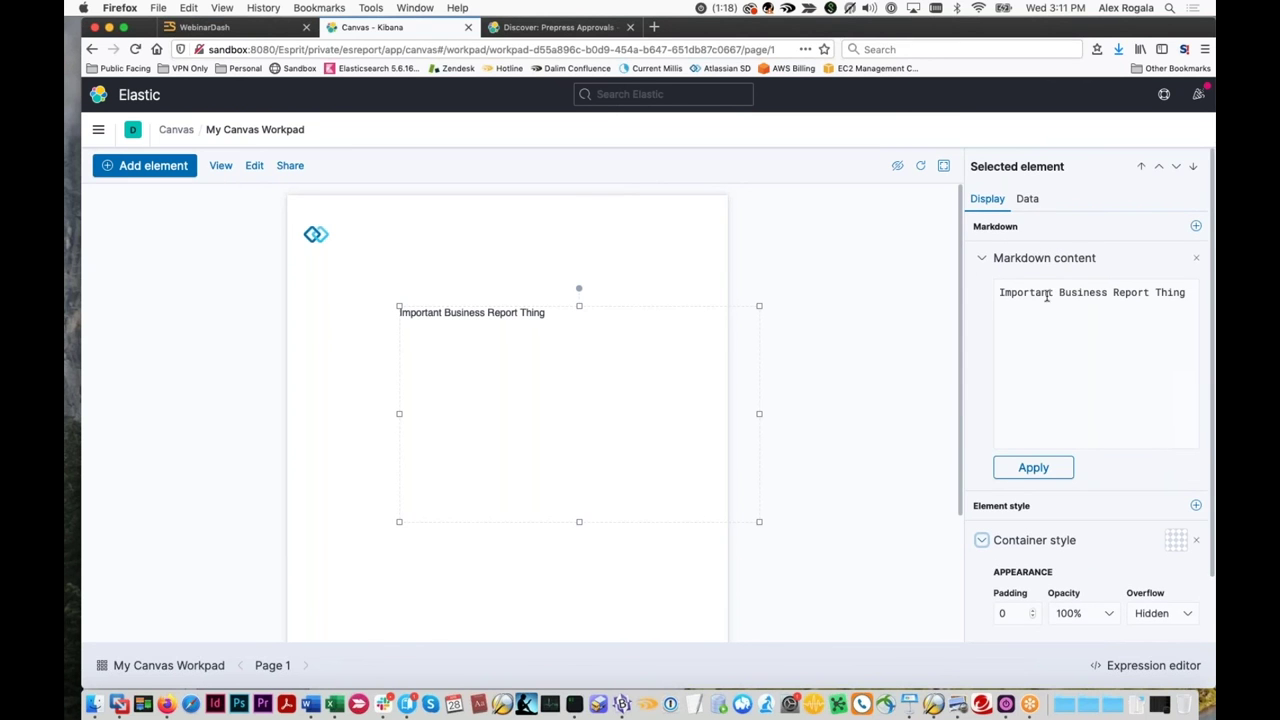
Move the title text up beside the logo at the top of the page
left_click_drag(471, 302, 420, 245)
left_click_drag(429, 332, 429, 332)
left_click(426, 334)
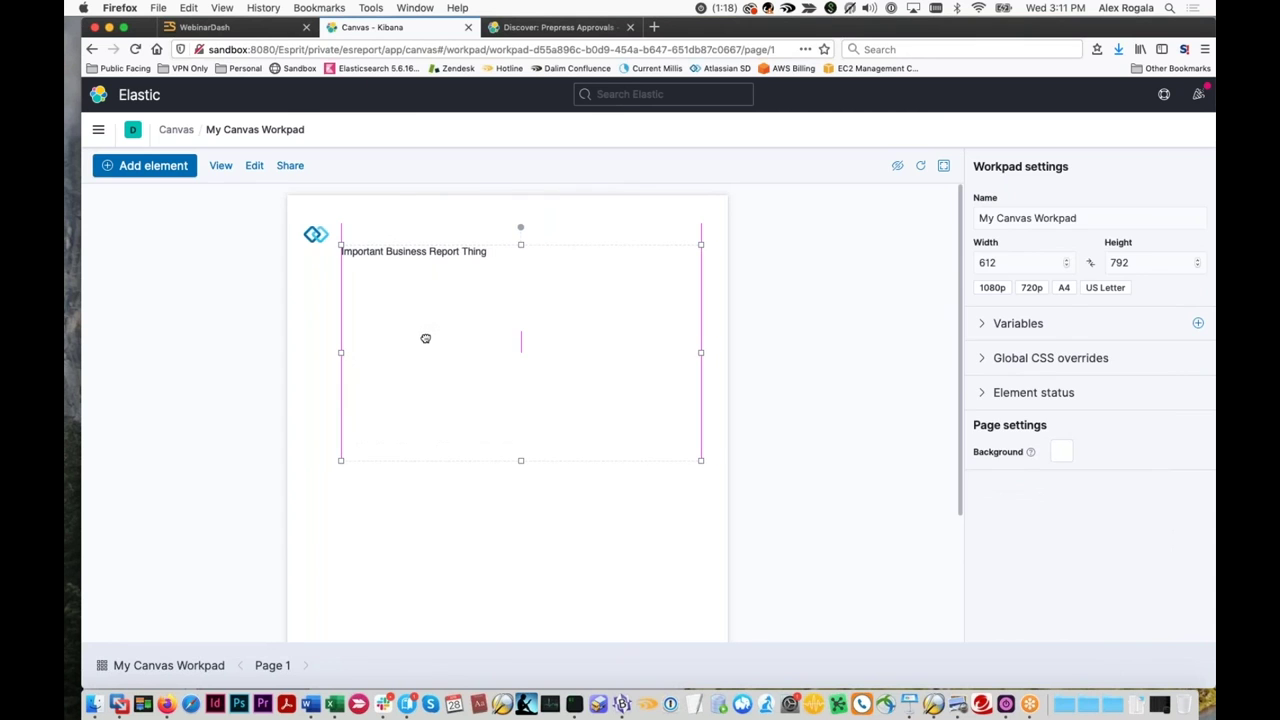
left_click(443, 524)
left_click(150, 165)
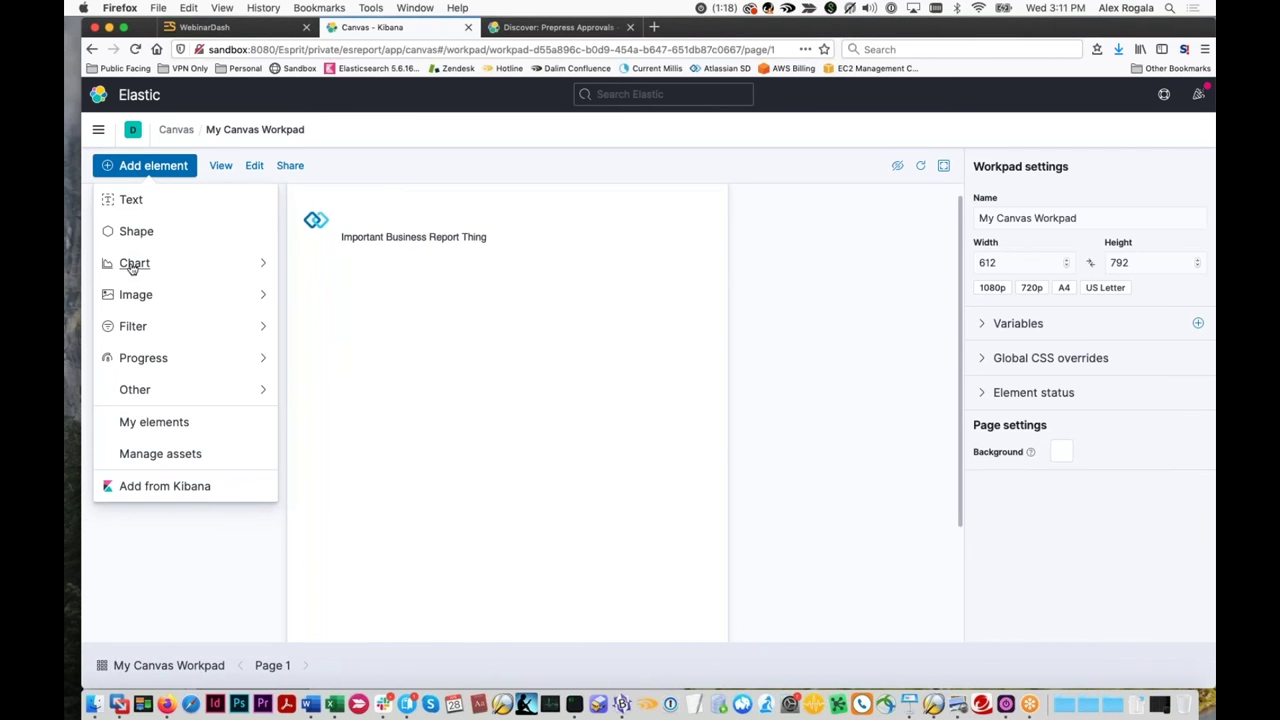
Add a horizontal bar chart element to the workpad
left_click(134, 264)
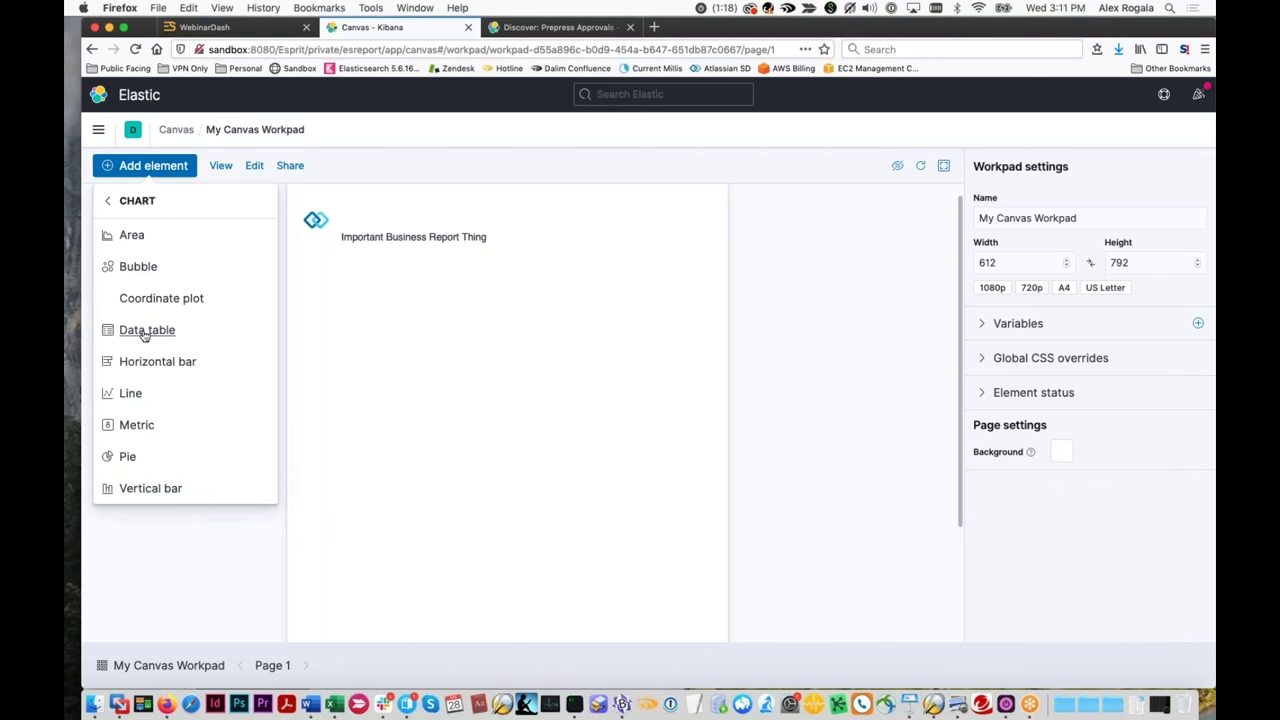
left_click(138, 362)
left_click_drag(437, 397, 474, 500)
left_click(487, 512)
Shrink the bar chart and position it below the title, nudging the title up slightly
left_click(580, 457)
left_click_drag(663, 477, 570, 452)
left_click(516, 482)
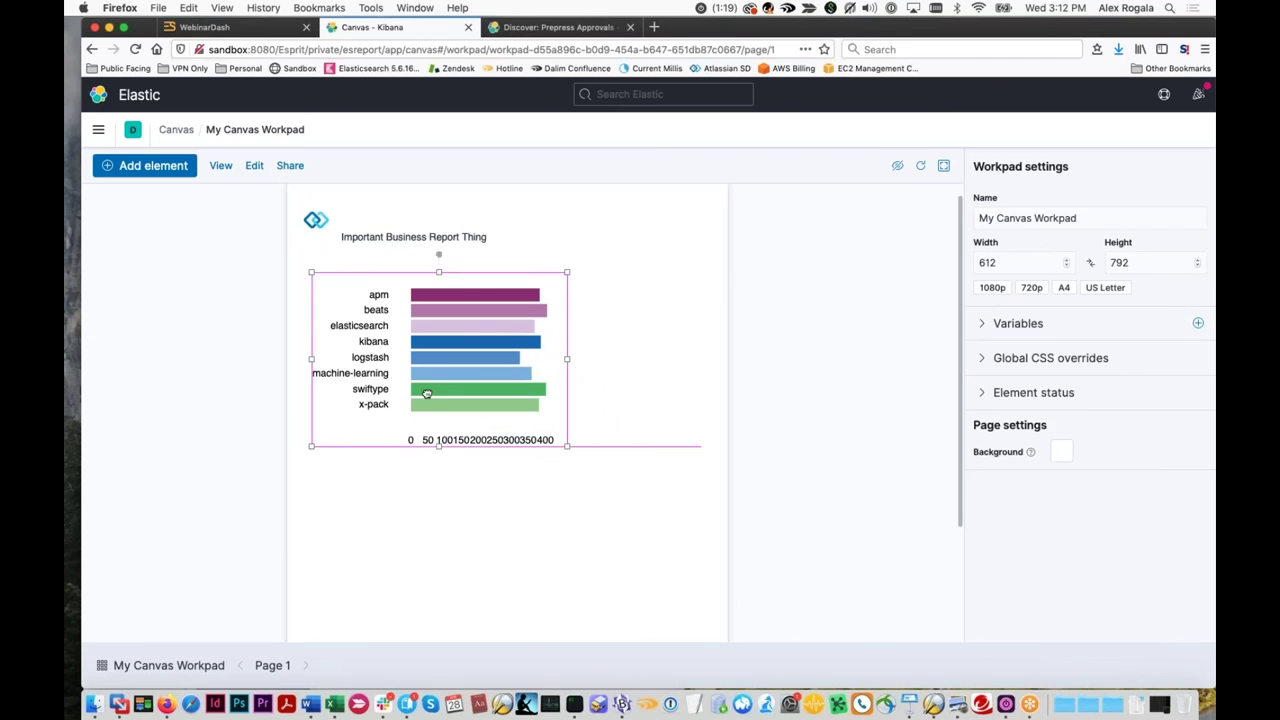
left_click(423, 386)
left_click(155, 190)
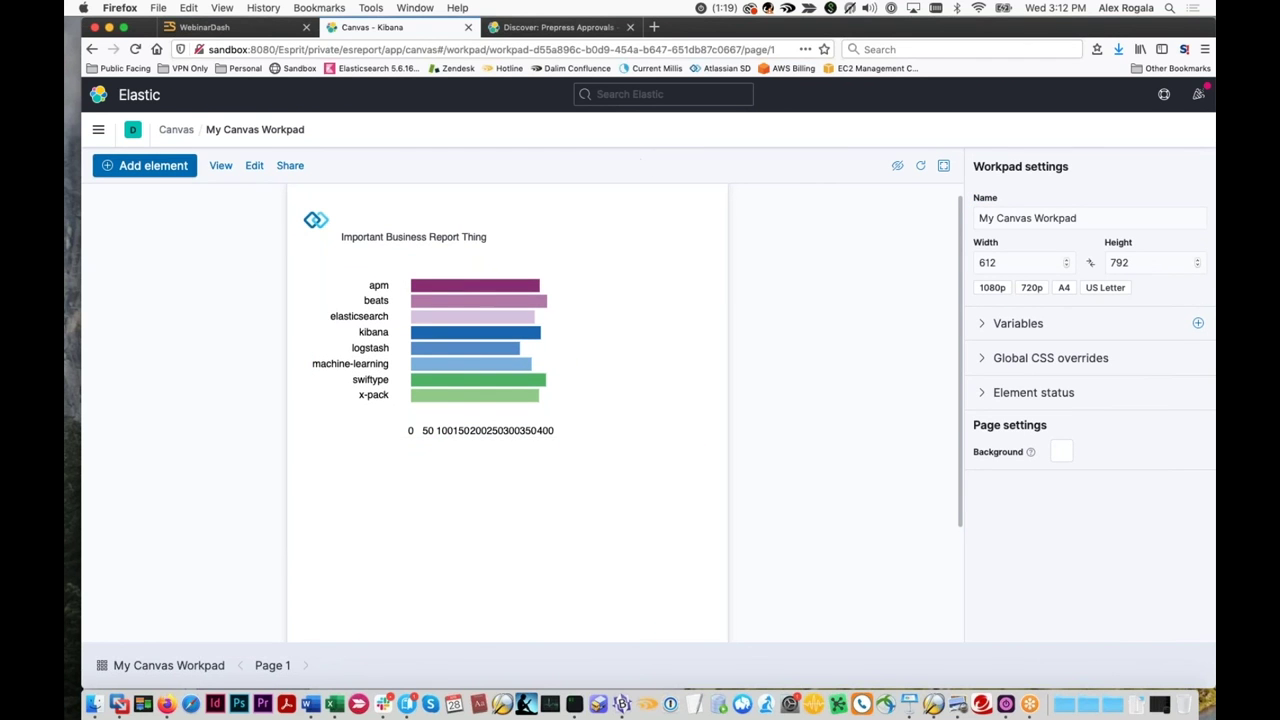
mouse_move(462, 245)
left_mouse_down()
mouse_move(437, 226)
mouse_move(477, 229)
left_mouse_up()
left_click_drag(455, 345, 474, 446)
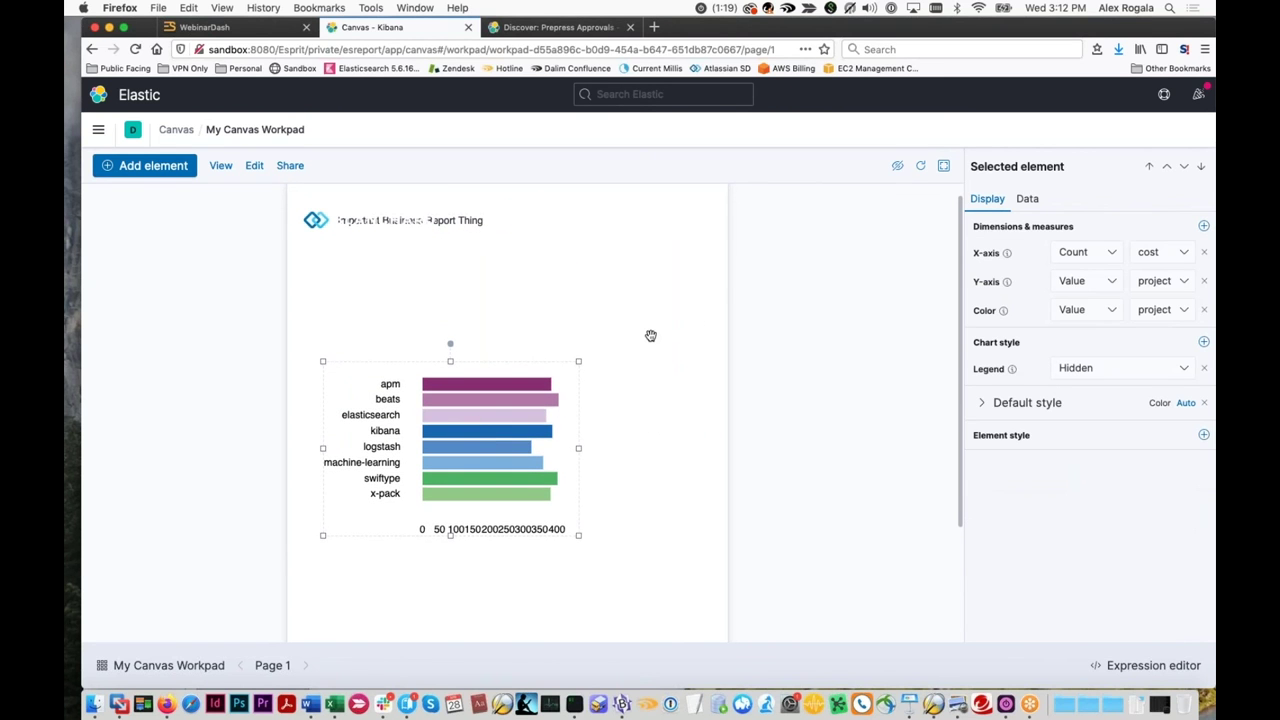
Feed the bar chart from an Elasticsearch SQL query summing fileSize per jobName in es_dalim_object_index
left_click(1027, 199)
left_click(1016, 236)
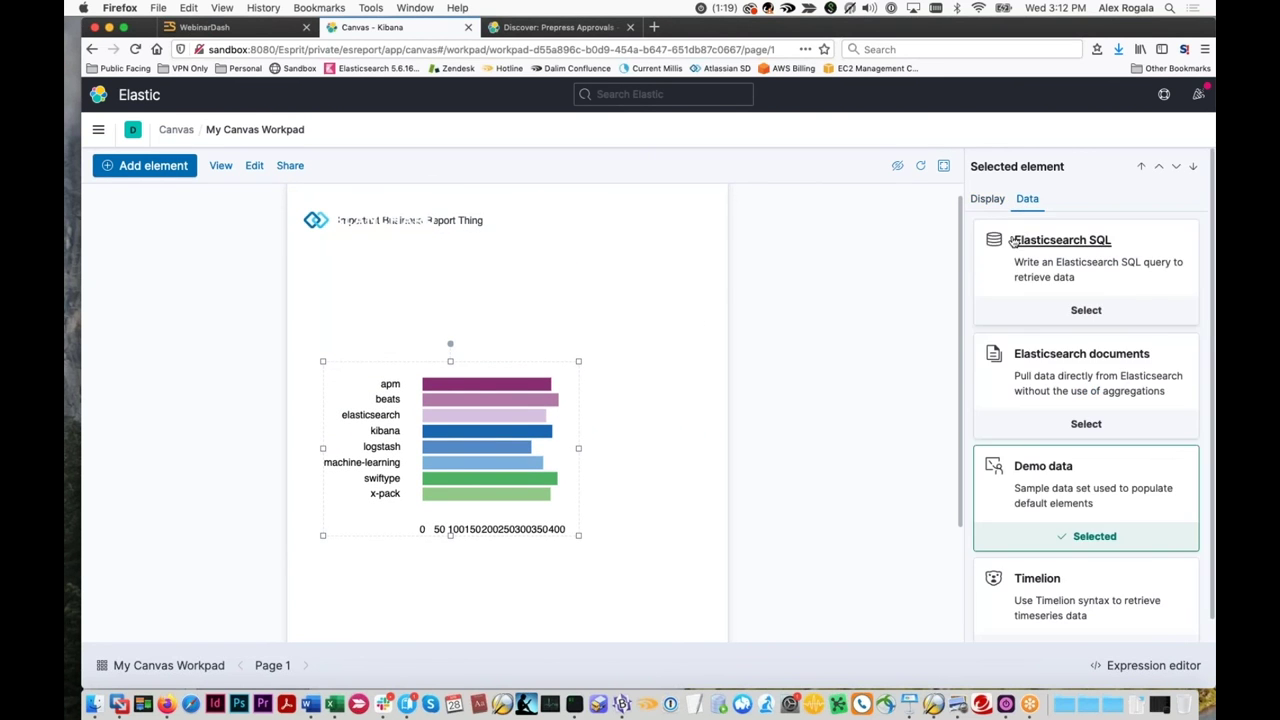
left_click(1013, 243)
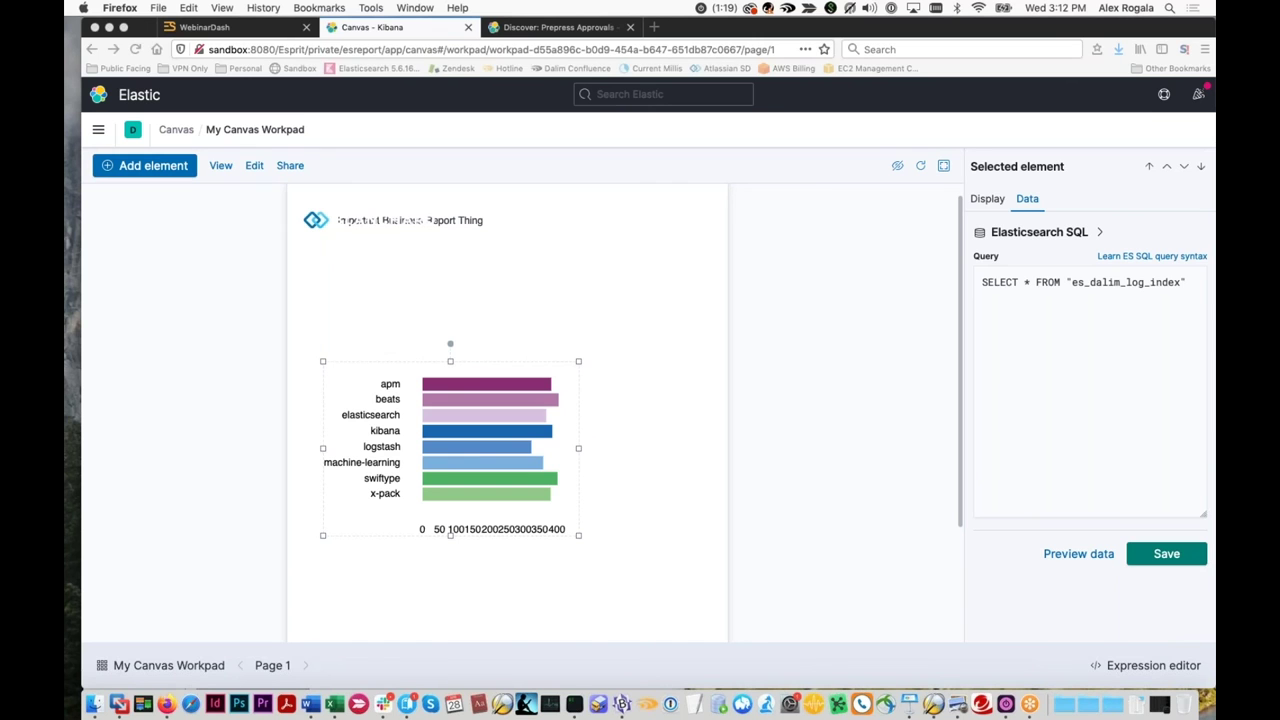
key("super+a")
type("SELECT \"espo:jobName\" as jobName,sum(\"espo:fileSize\") as fileSize FROM \"es_dalim_object_index\" where \"type\" = 'PageOrder' group by \"espo:jobName\"")
left_click(1078, 553)
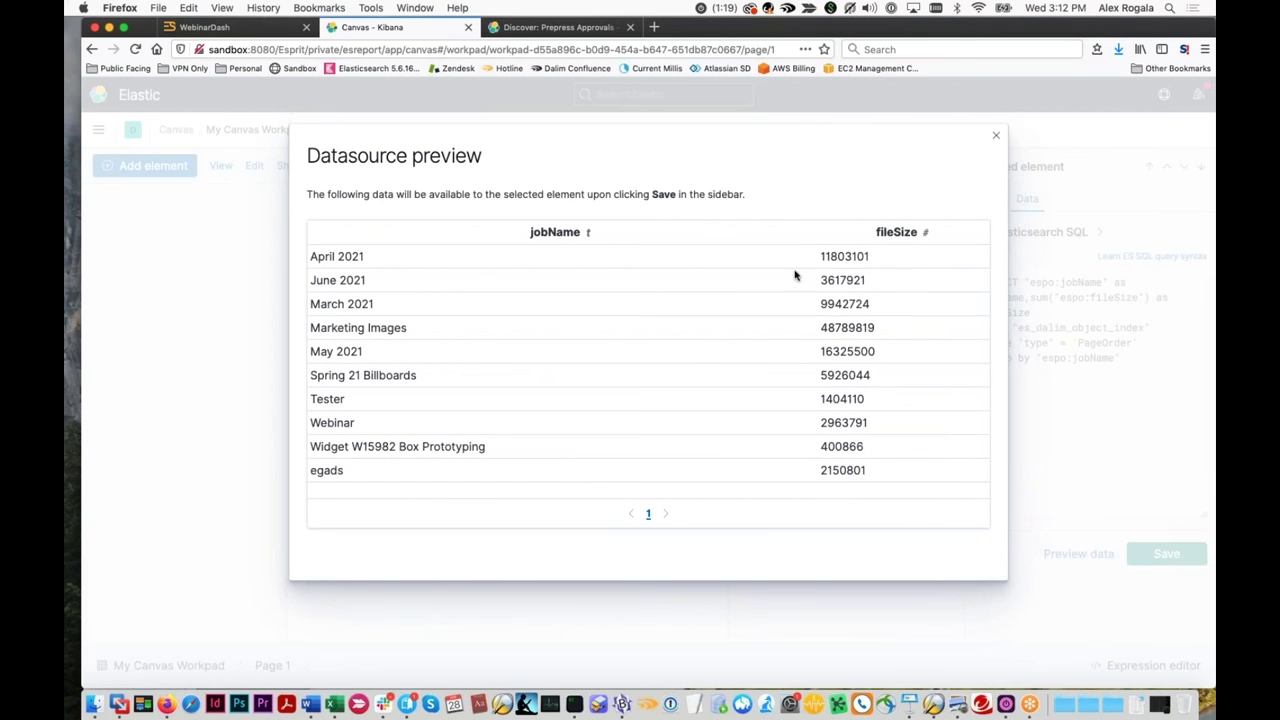
left_click(996, 139)
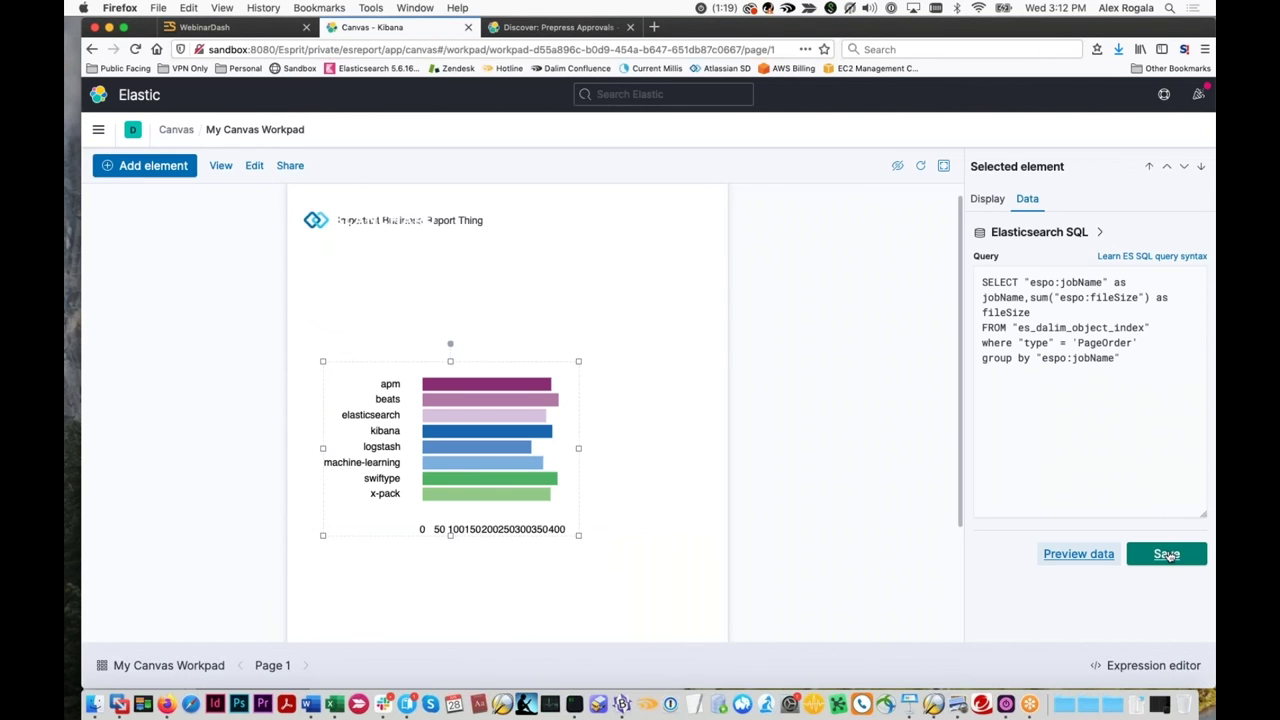
left_click(1166, 554)
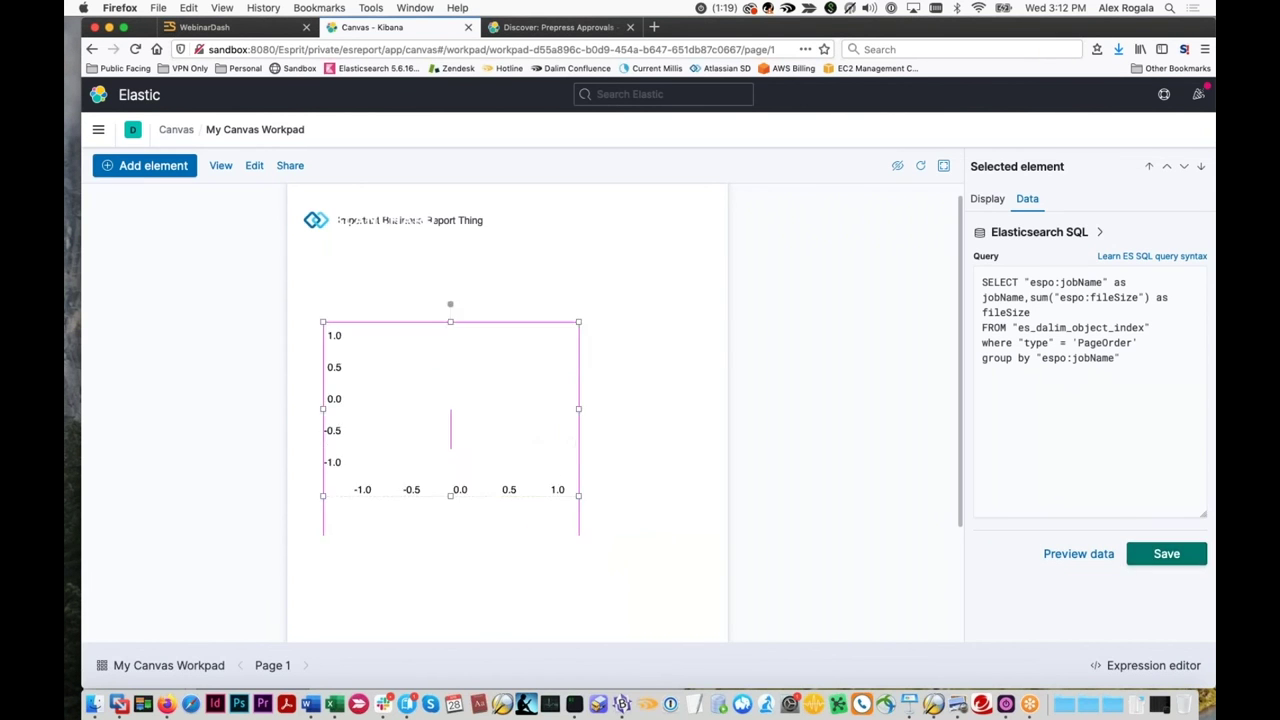
left_click(986, 199)
Set the chart's X-axis to Value and Y-axis to jobName so each job gets a bar
left_click(1151, 252)
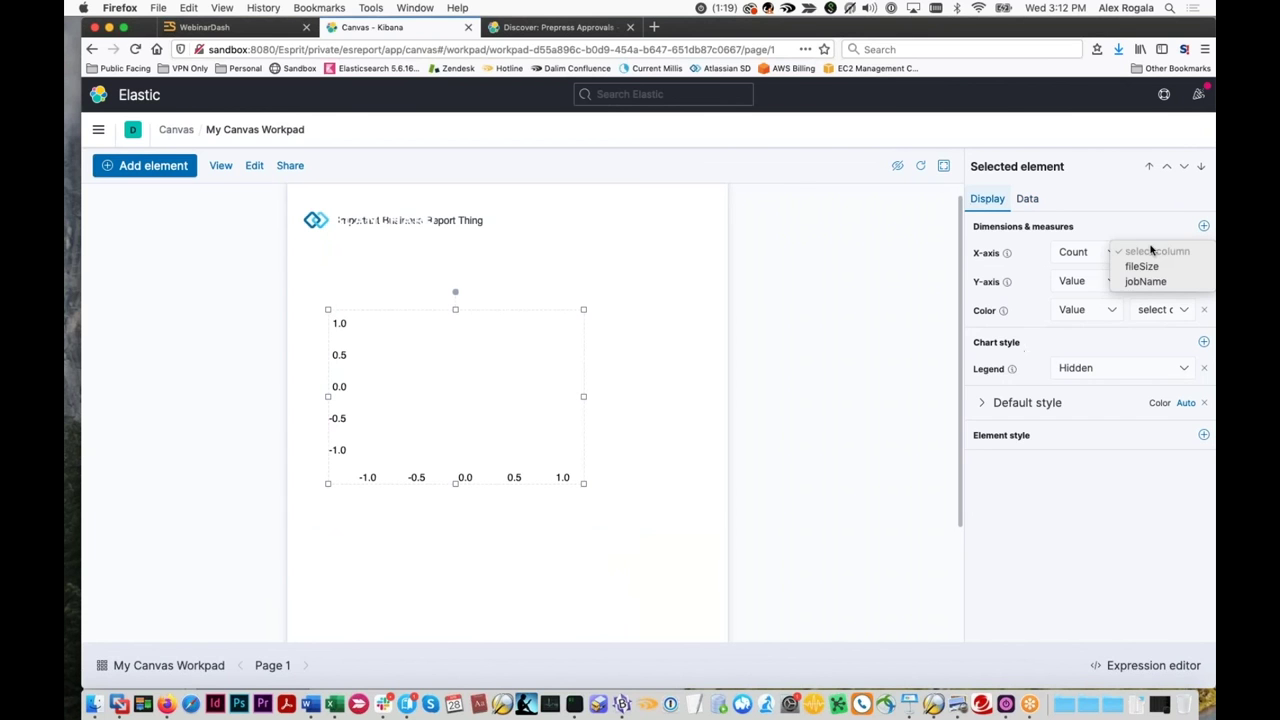
left_click(1151, 252)
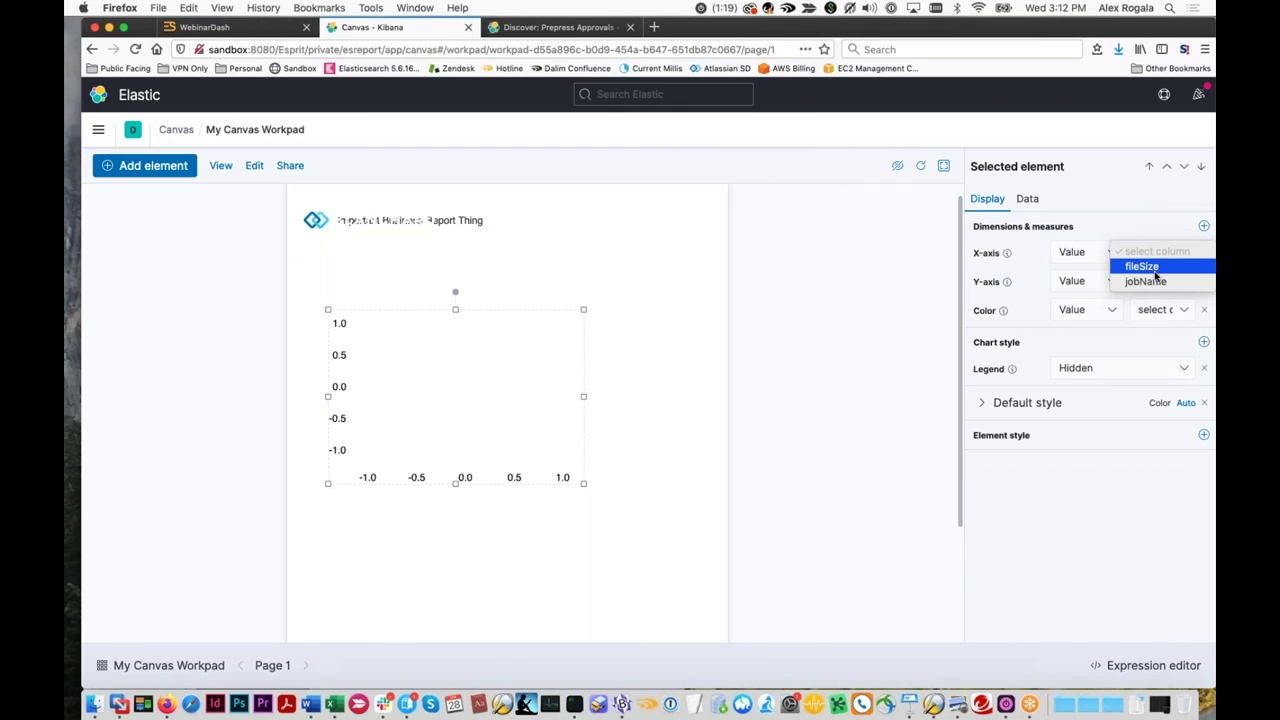
left_click(1145, 281)
left_click(1158, 281)
left_click(1145, 309)
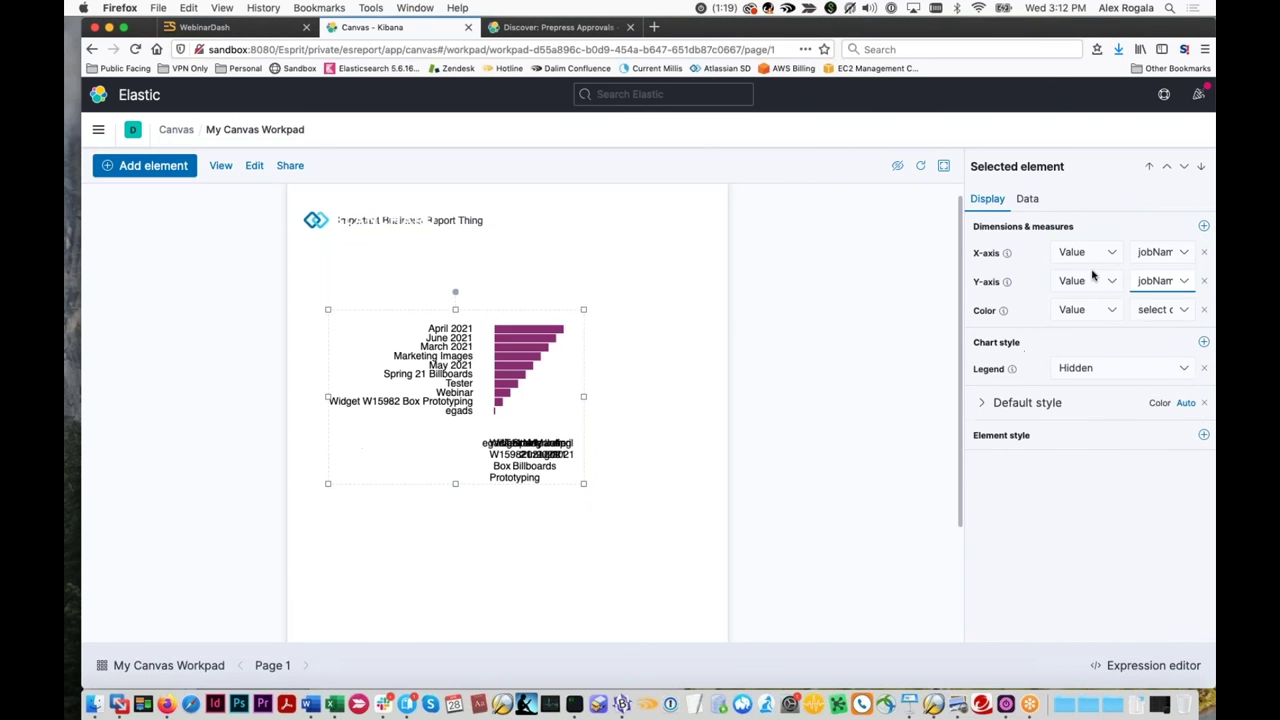
Move the bar chart slightly up and enlarge it across the page
left_click_drag(479, 376, 474, 350)
left_click_drag(578, 457, 692, 493)
left_click(700, 523)
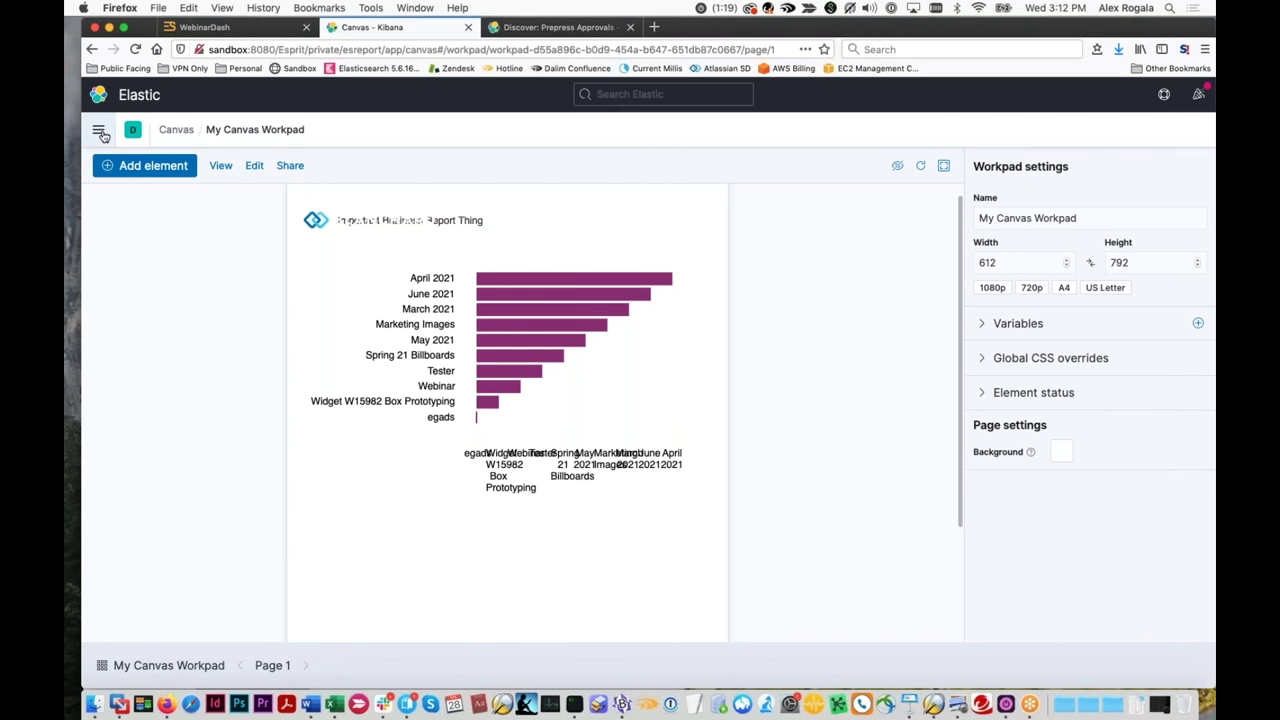
Review the older Test Report workpad with its per-job file size chart, then return to the workpad list
left_click(176, 129)
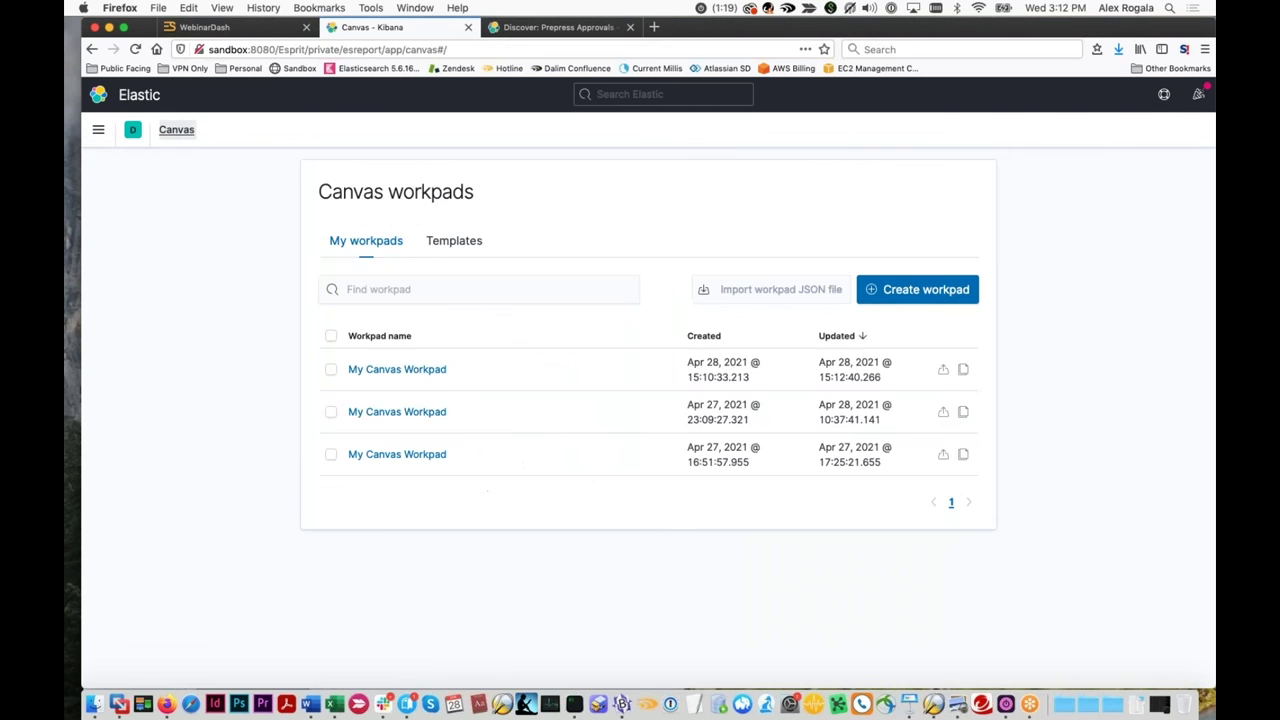
left_click(424, 457)
scroll(477, 300, "down", 2)
scroll(477, 280, "up", 2)
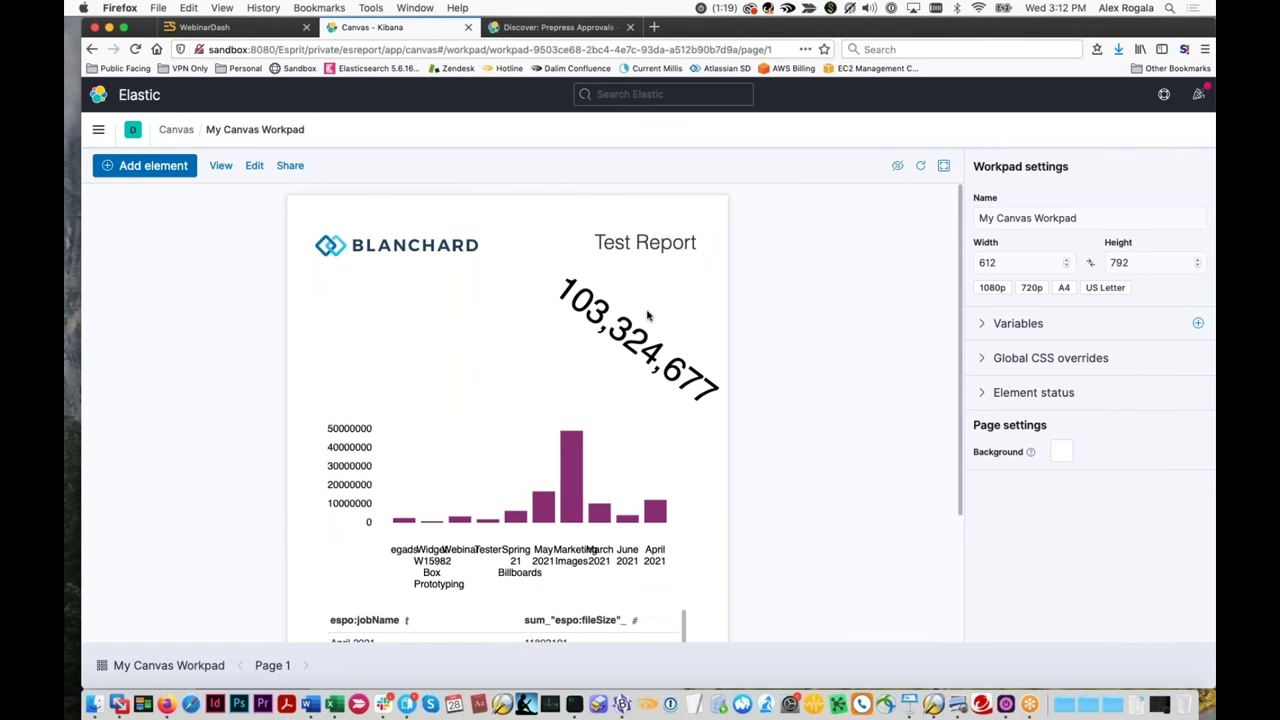
scroll(647, 316, "down", 3)
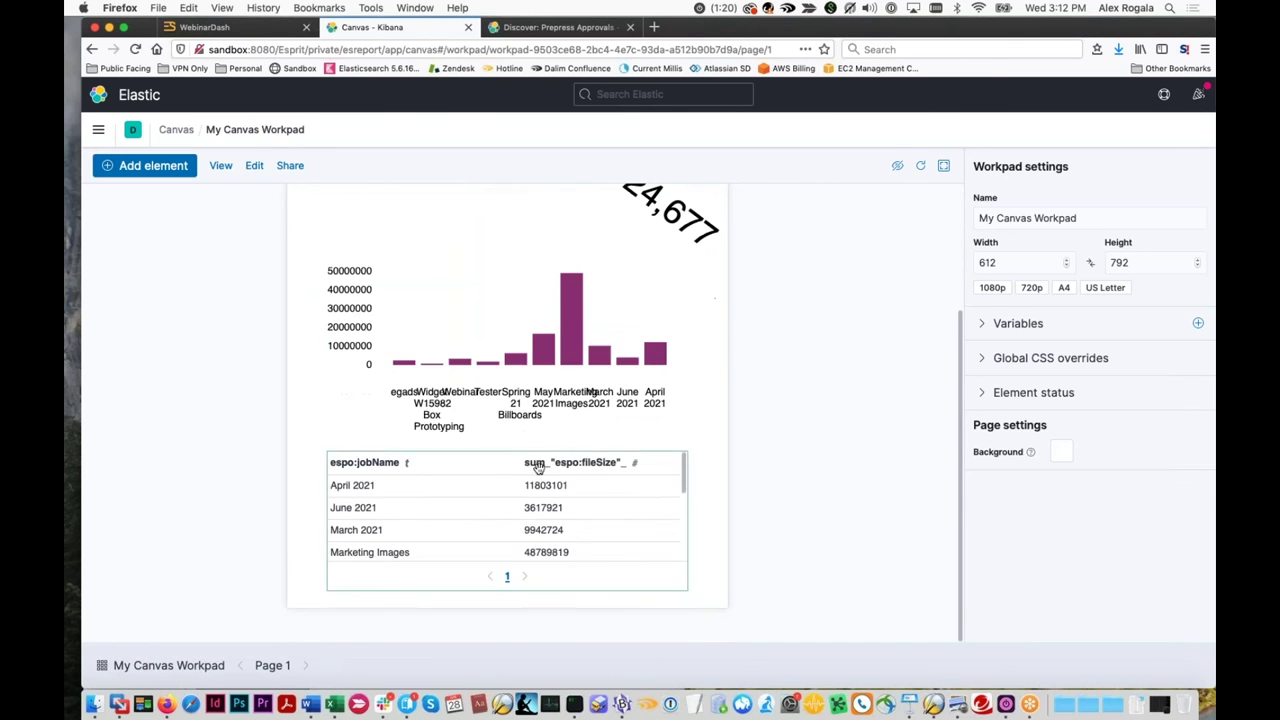
scroll(530, 397, "up", 3)
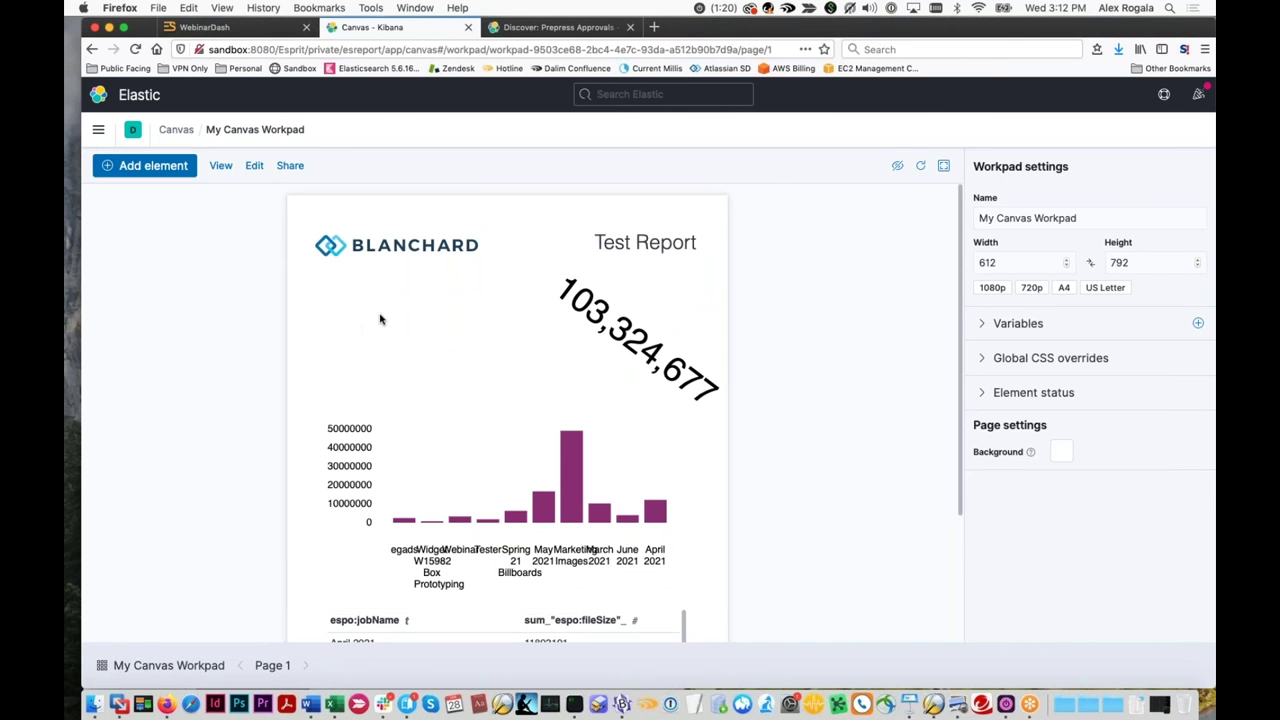
left_click(176, 130)
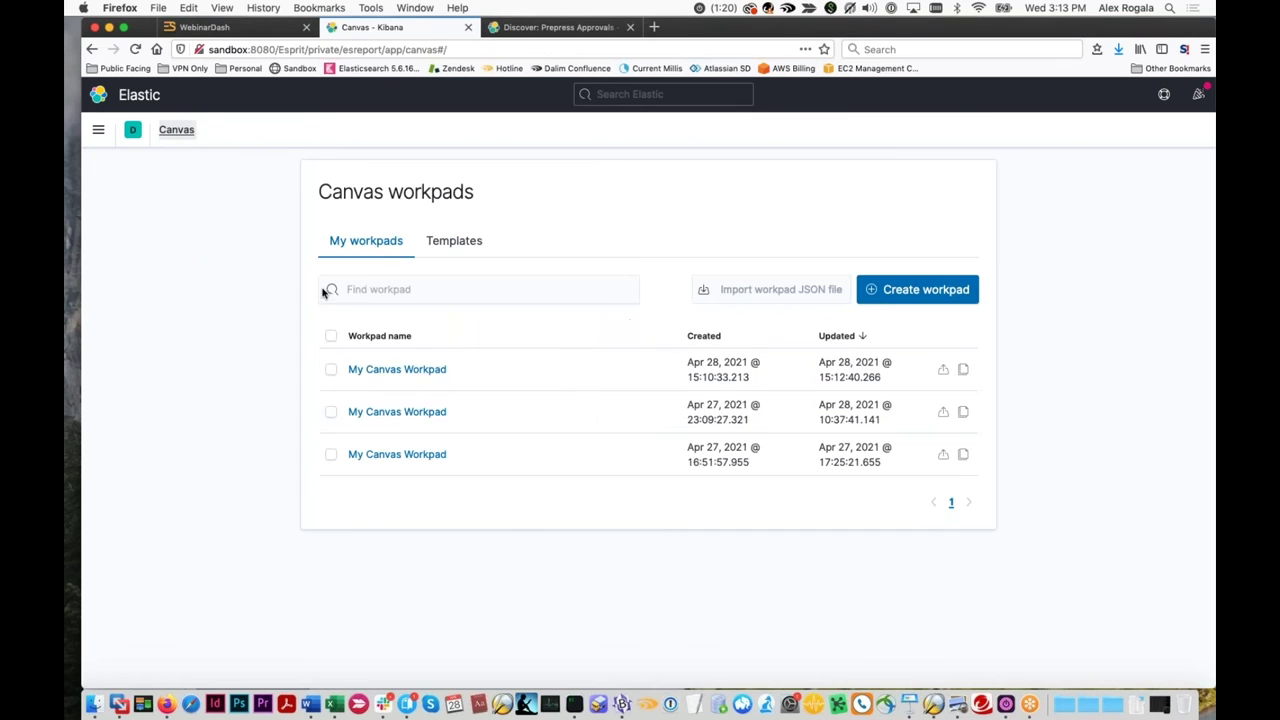
Open the Official TPS Report workpad and zoom the browser out to 67% to see it whole
left_click(425, 412)
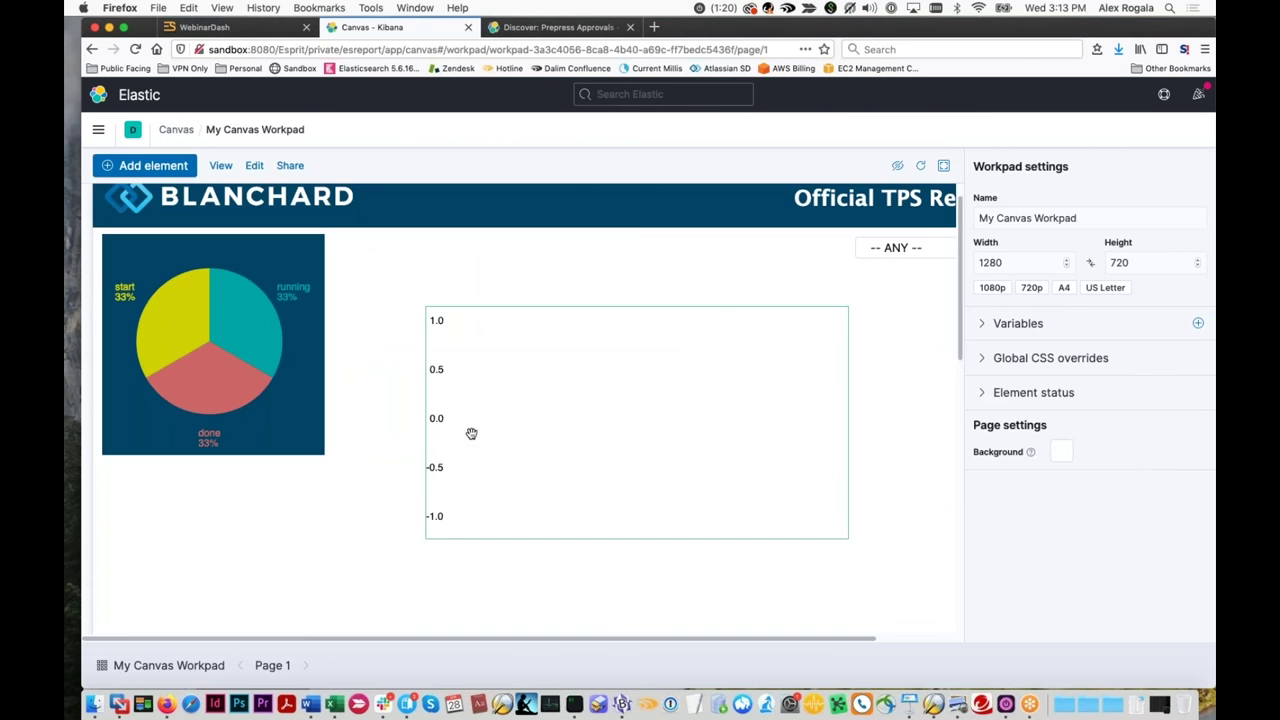
scroll(723, 383, "down", 1)
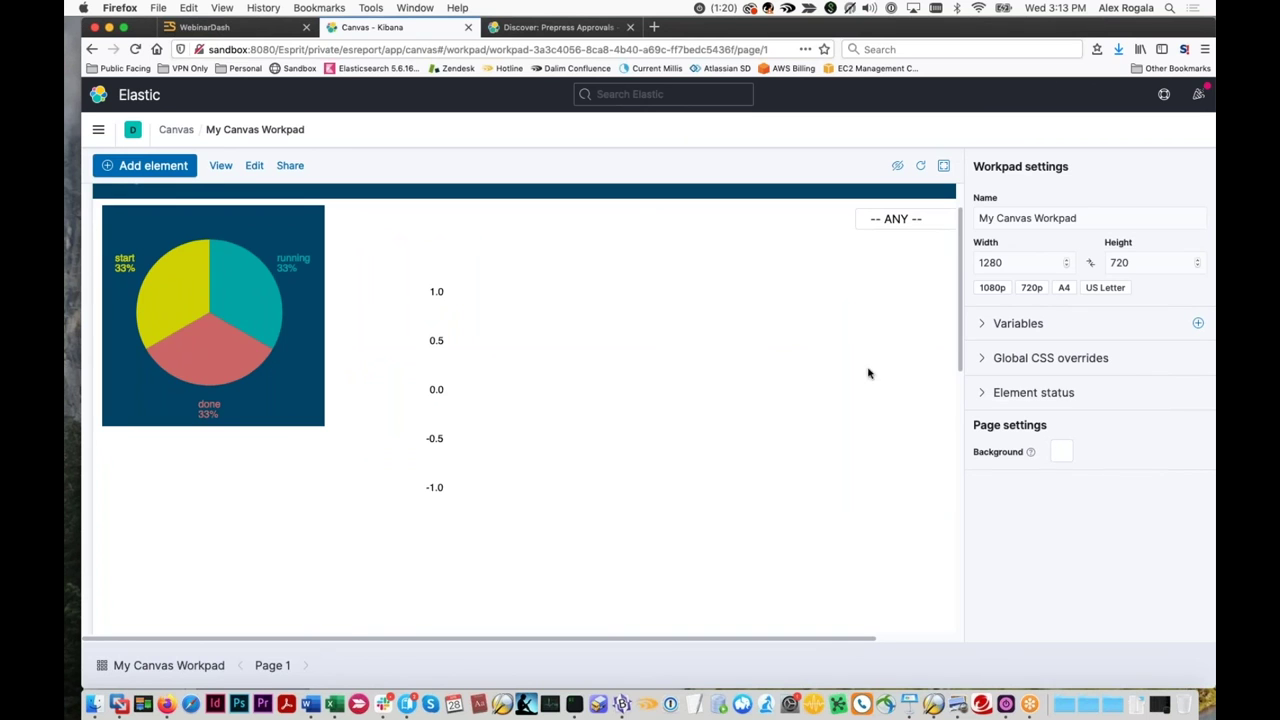
scroll(812, 363, "down", 1)
scroll(790, 360, "up", 2)
key("super+minus")
key("super+minus")
key("super+minus")
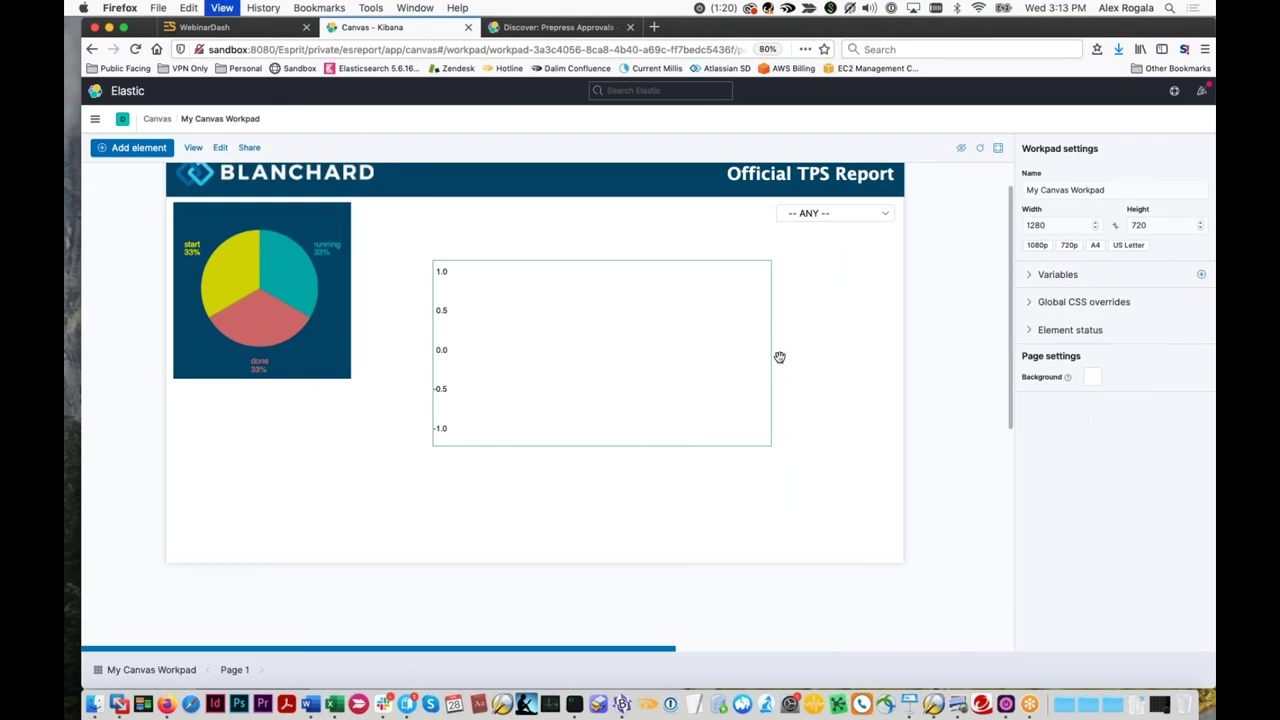
scroll(537, 577, "down", 1)
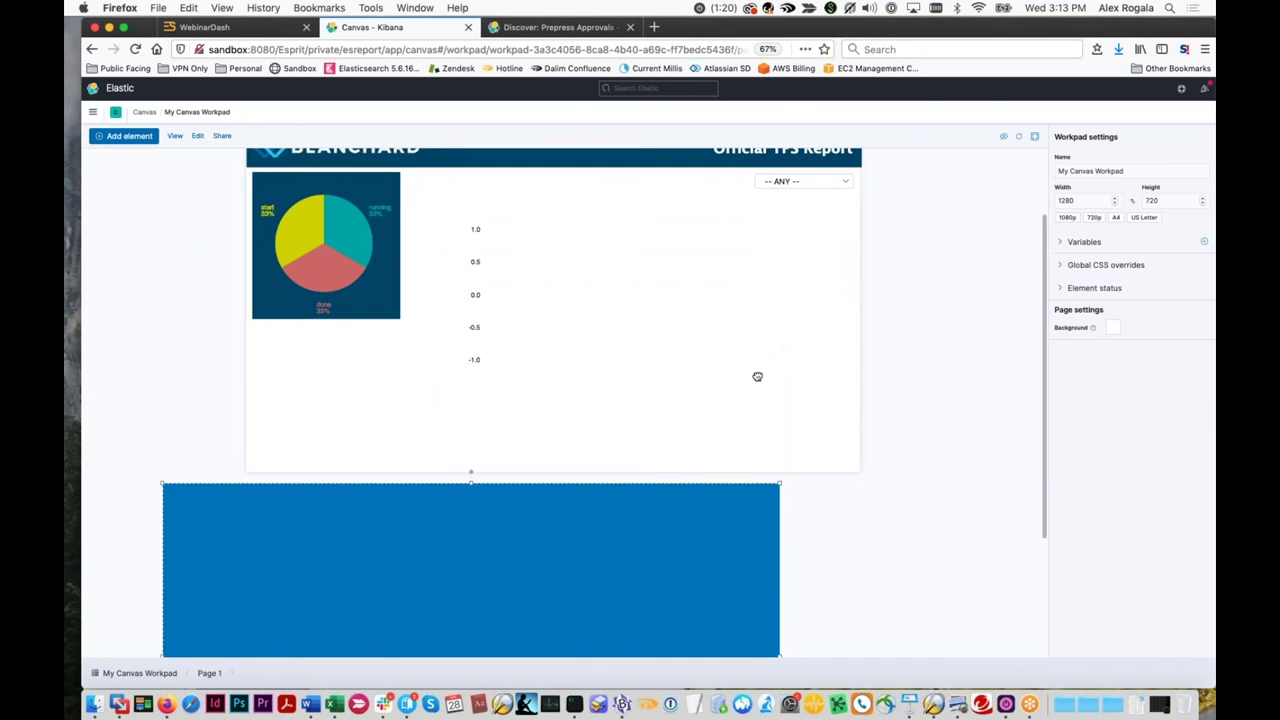
Inspect the blue shape and pie chart elements, then bring up the main Kibana navigation
left_click(733, 337)
left_click(733, 337)
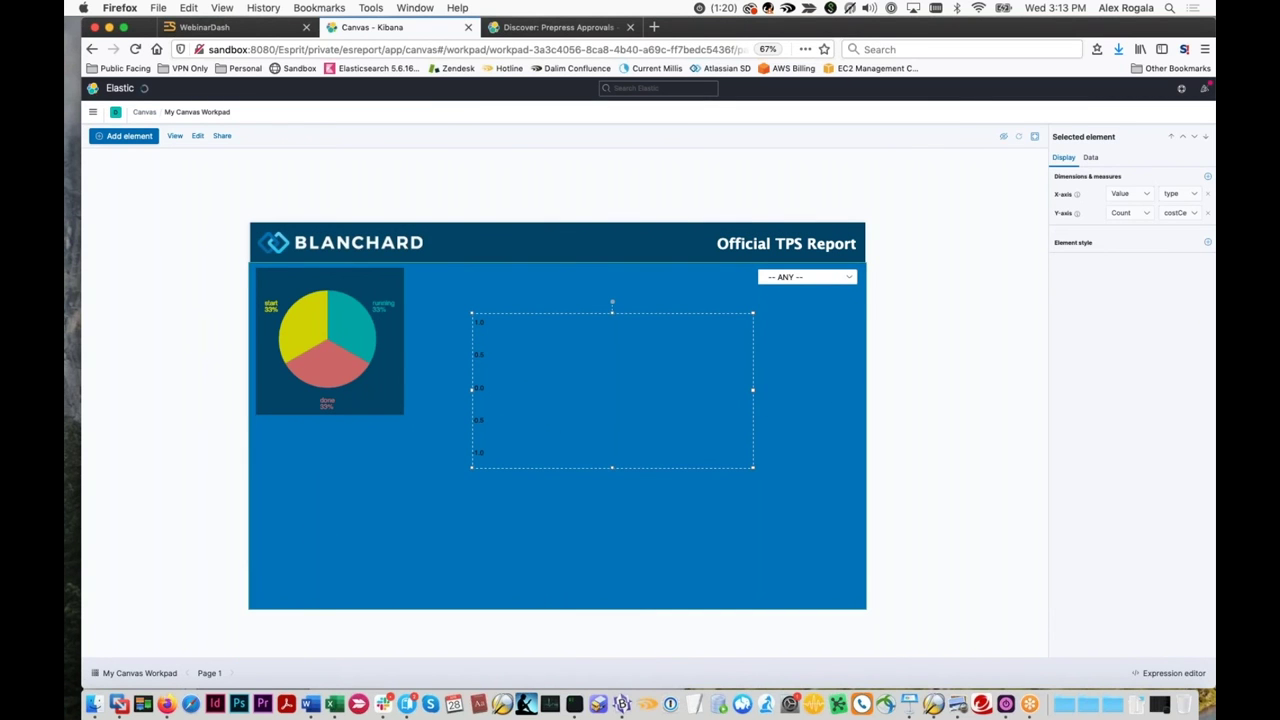
left_click(720, 403)
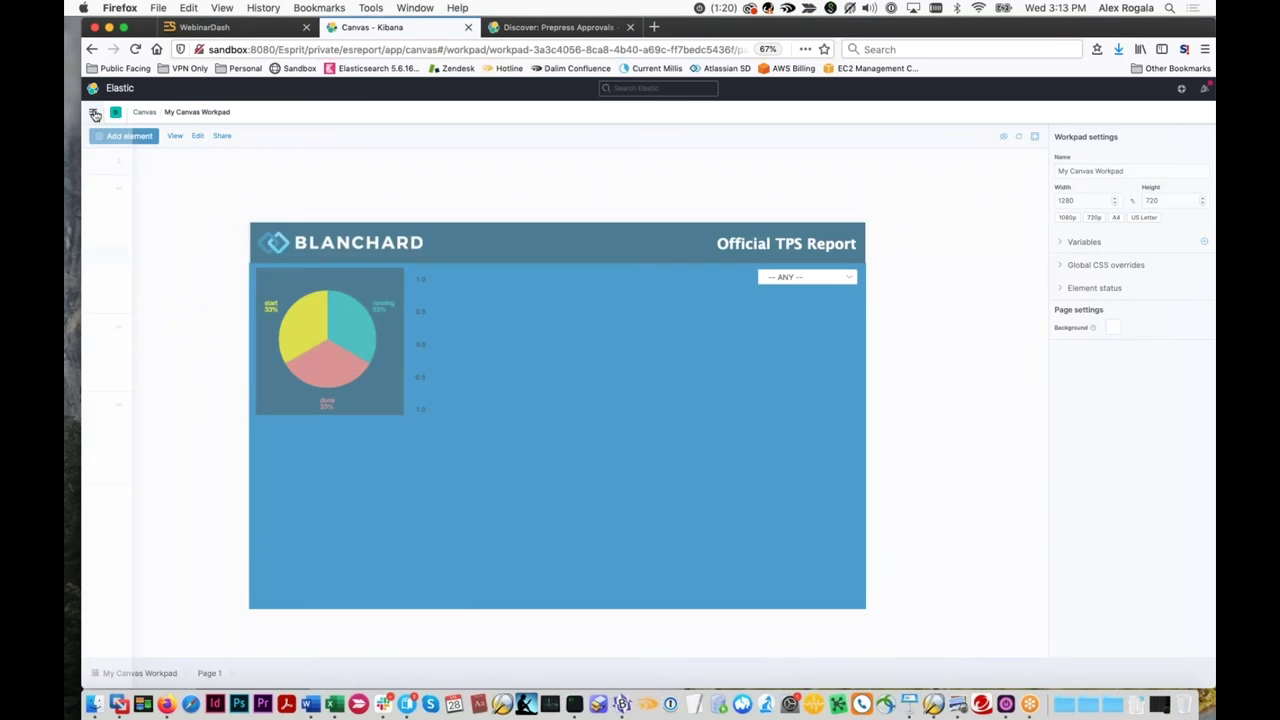
left_click(93, 113)
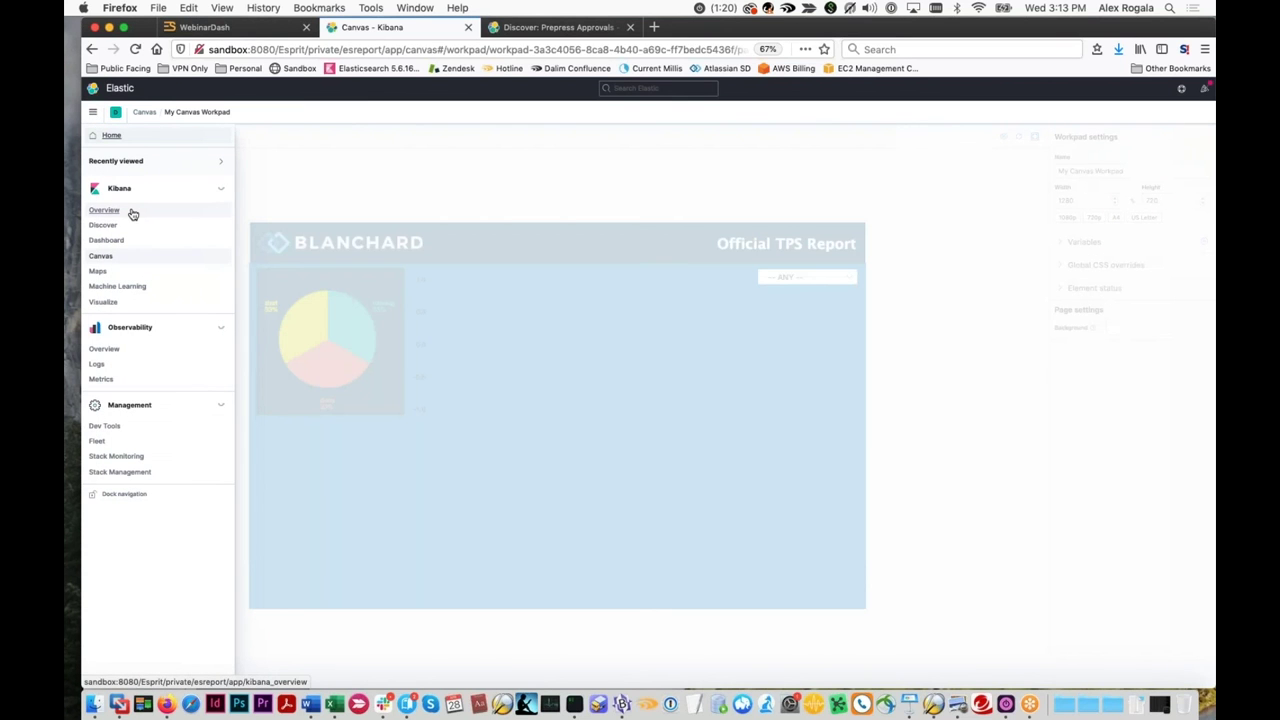
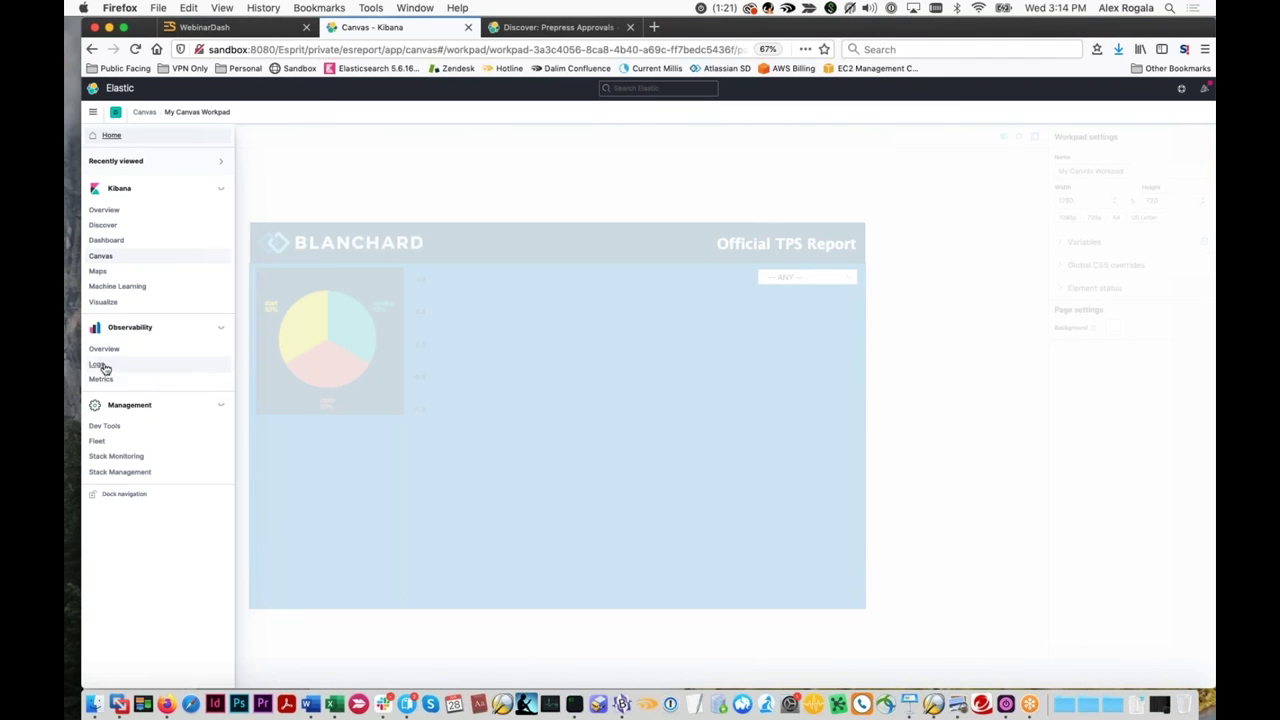
Switch from the Canvas workpad to the Kibana Logs stream page
left_click(102, 369)
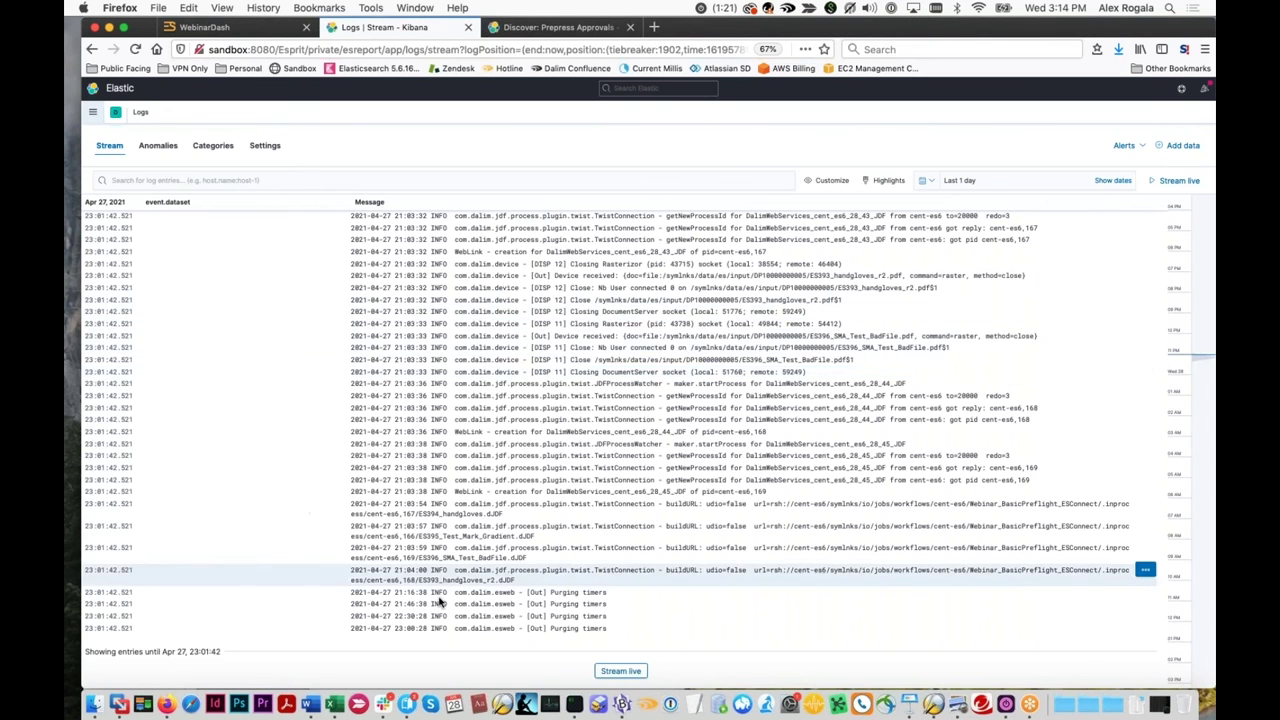
Clear the iTerm2 terminal and run tail -f on /symlinks/common/tomcat7.0/logs/catalina.out
left_click(574, 704)
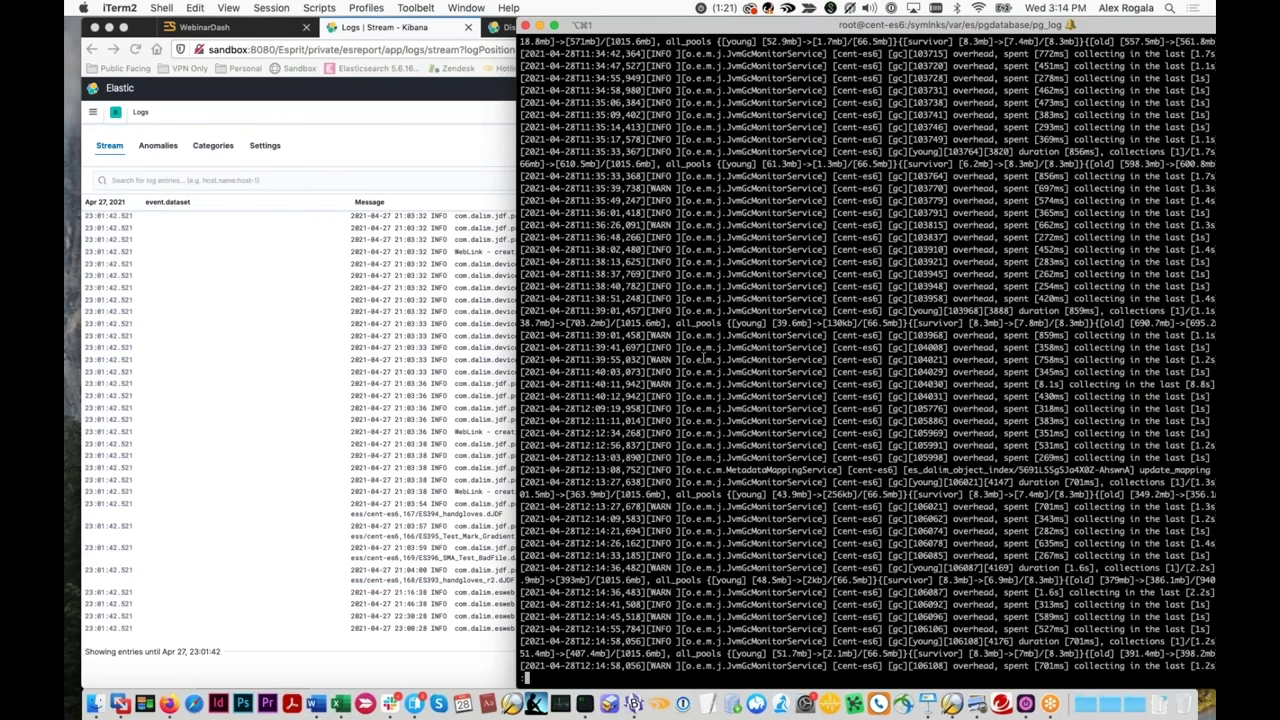
type("qc lear")
key("Return")
type("clearch/elasticsearch.log")
key("Return")
type("tail -f /symlinks/common/tomcat7.0/logs/")
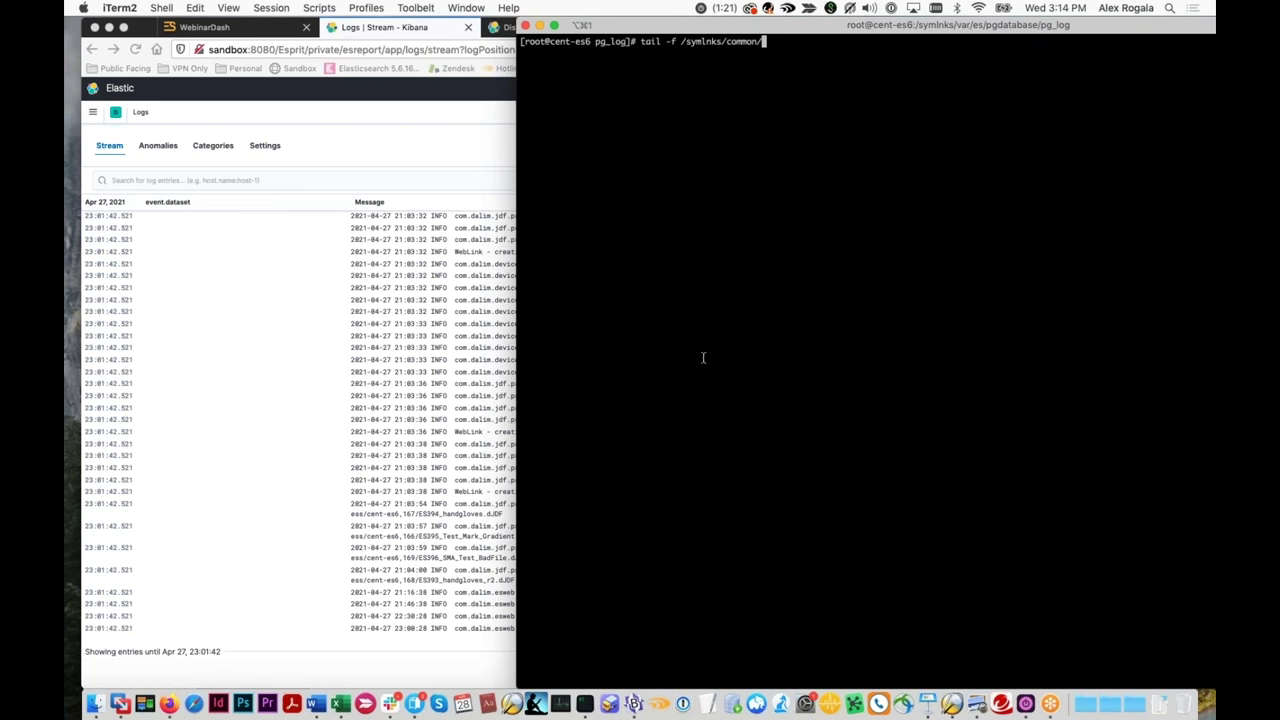
type("catalina.out")
key("Return")
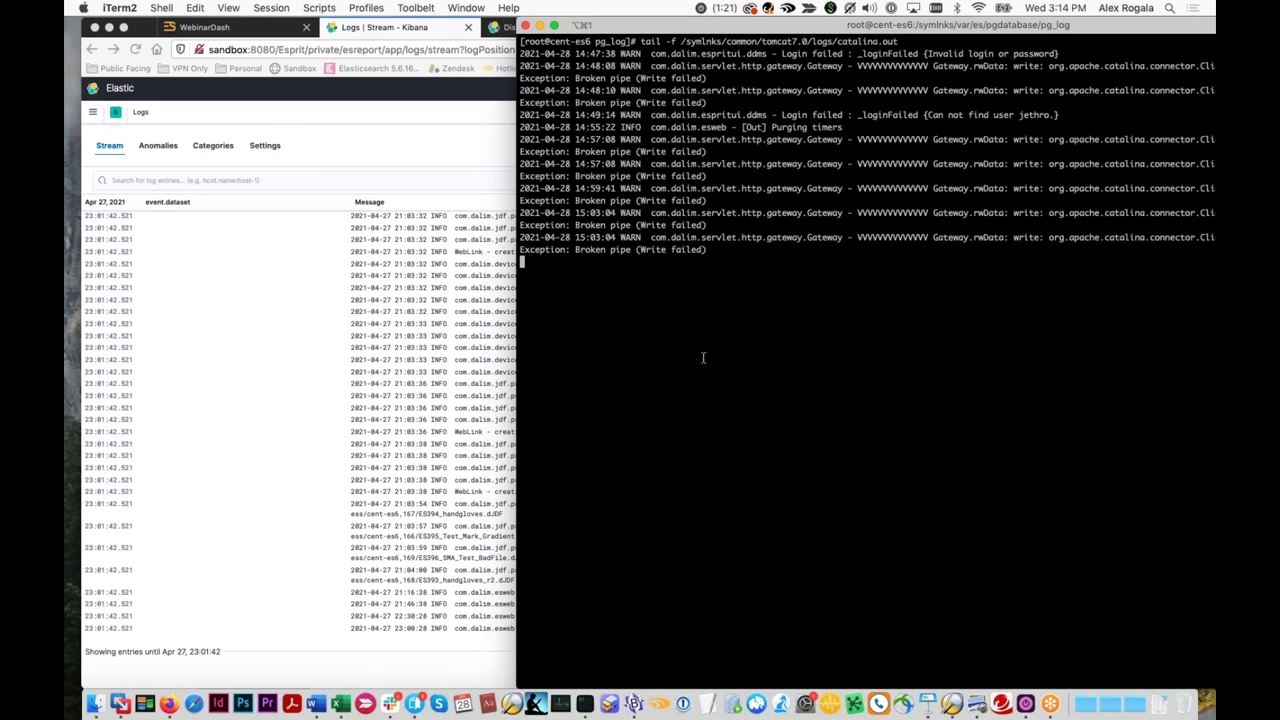
Move and shrink the terminal window, then return to the Kibana browser window
left_click_drag(801, 25, 759, 59)
left_click_drag(472, 48, 602, 75)
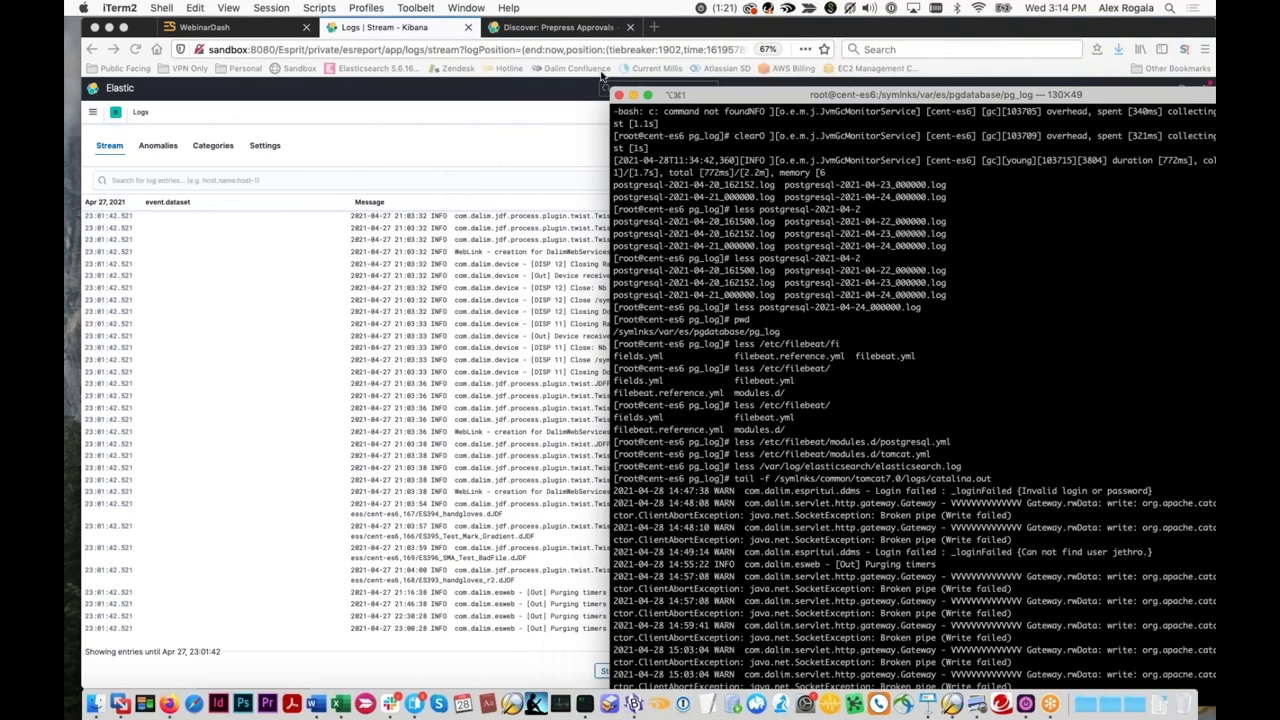
left_click_drag(680, 94, 600, 22)
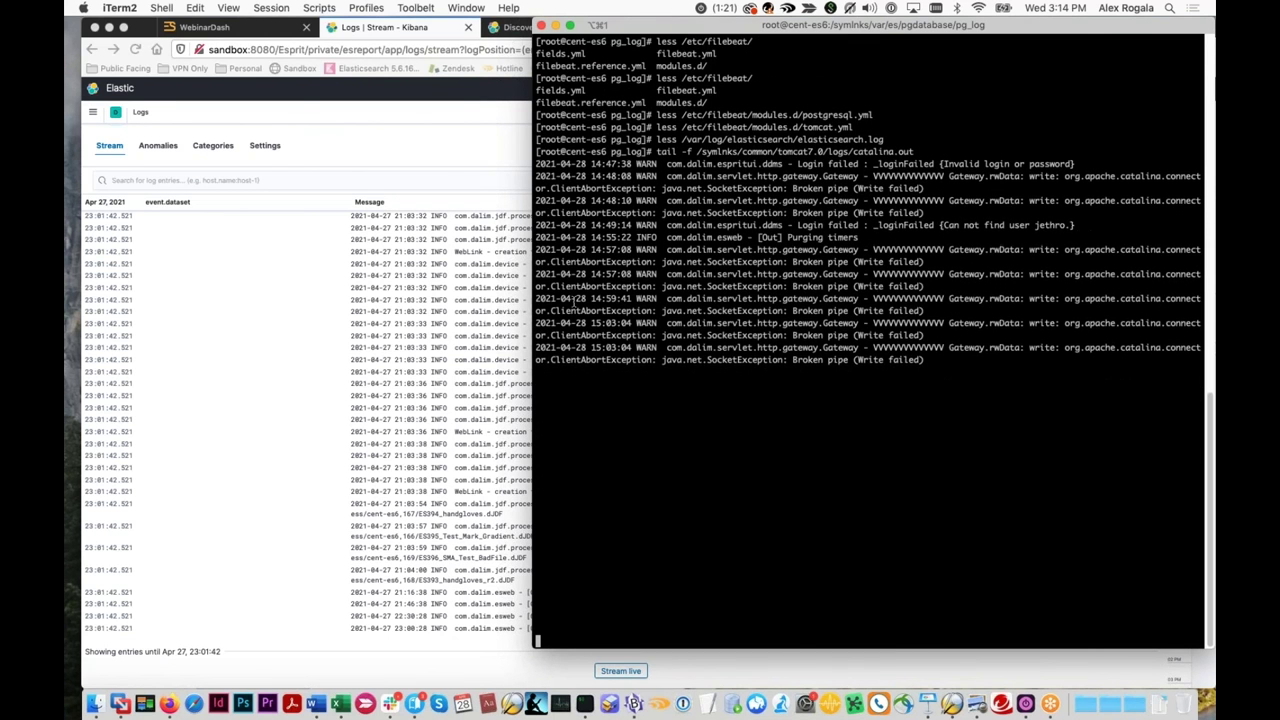
scroll(600, 300, "down", 5)
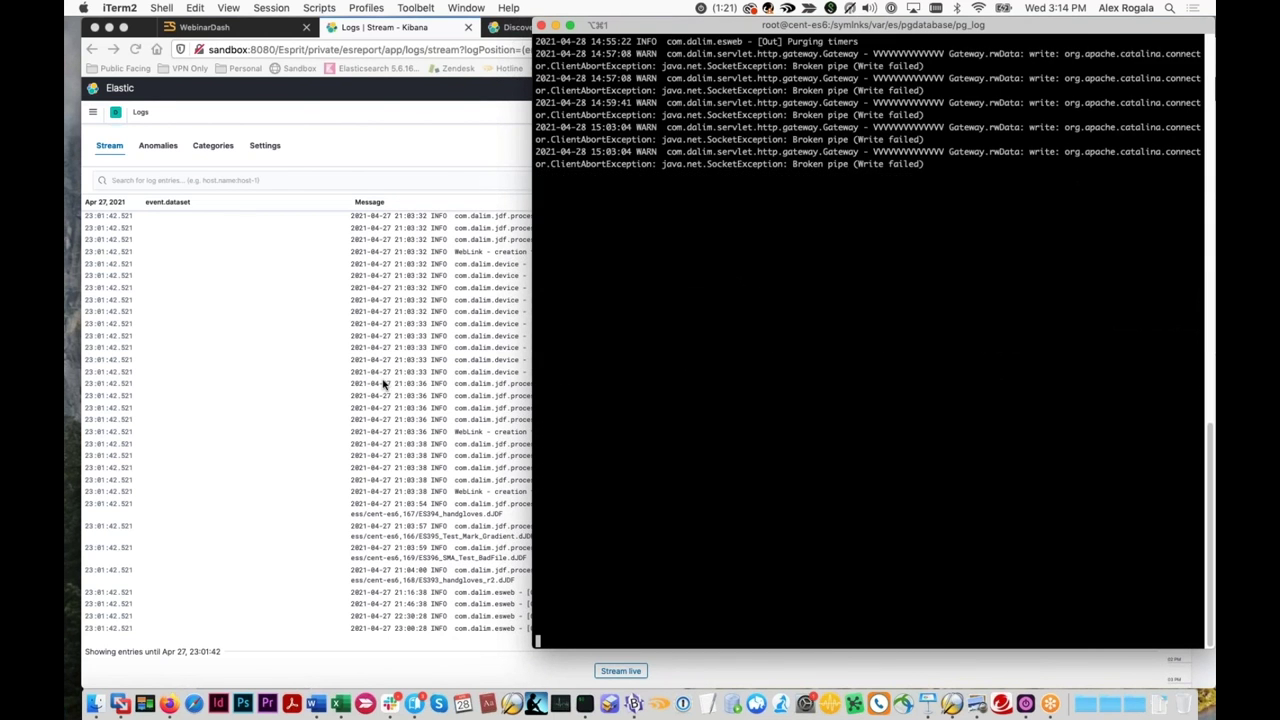
left_click(384, 380)
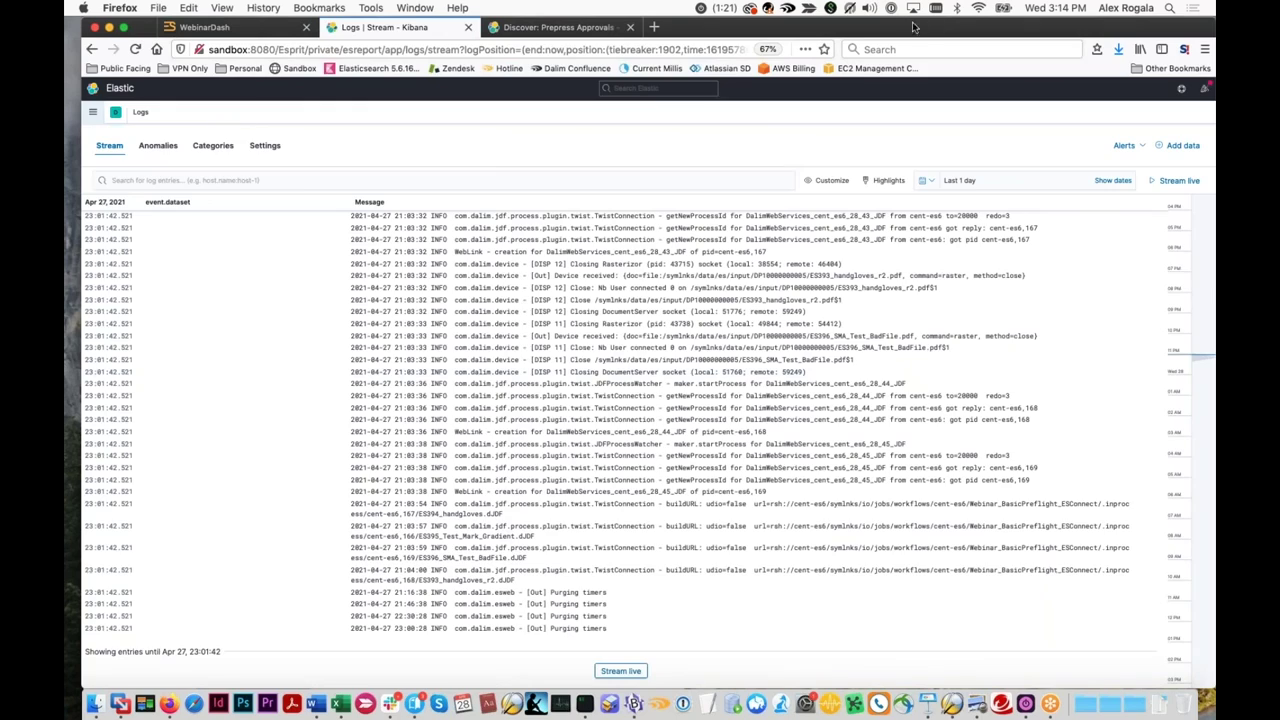
Scroll to the top of the Kibana log stream and turn on Stream live
scroll(640, 460, "up", 5)
scroll(1100, 460, "up", 5)
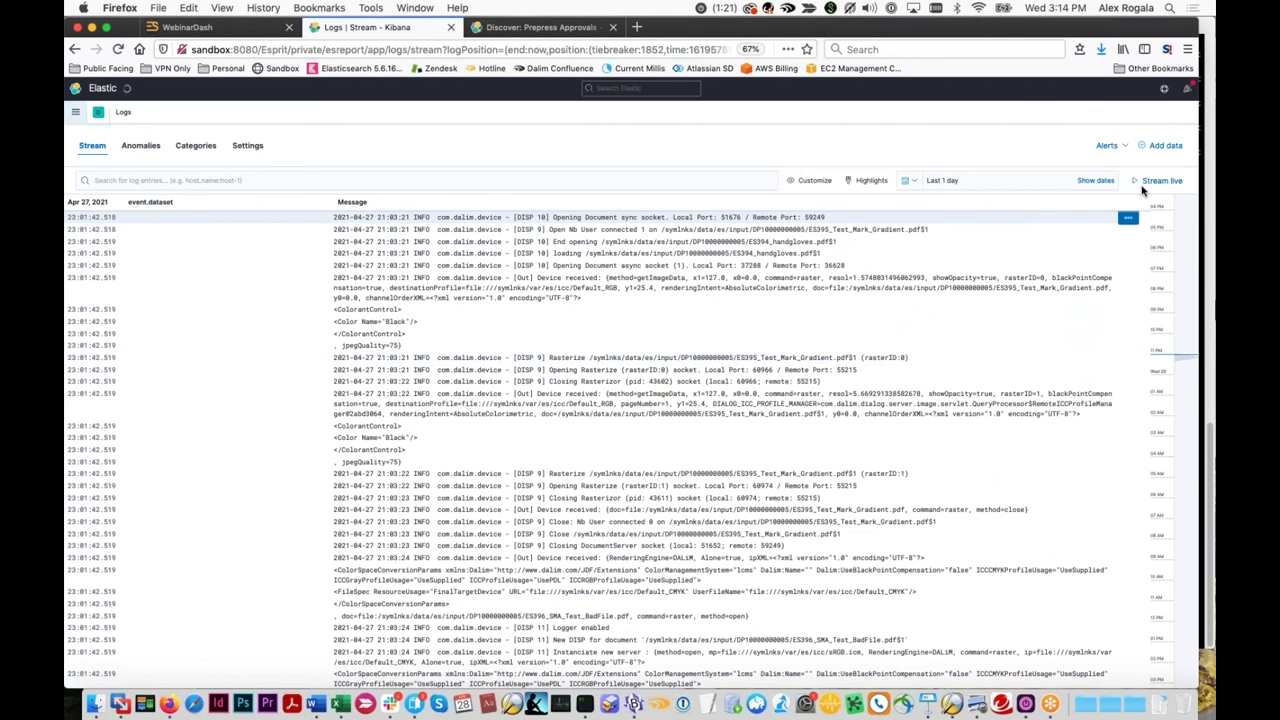
left_click(1143, 186)
Reset the page zoom and pull the WebinarDash tab out into its own window
key("ctrl+0")
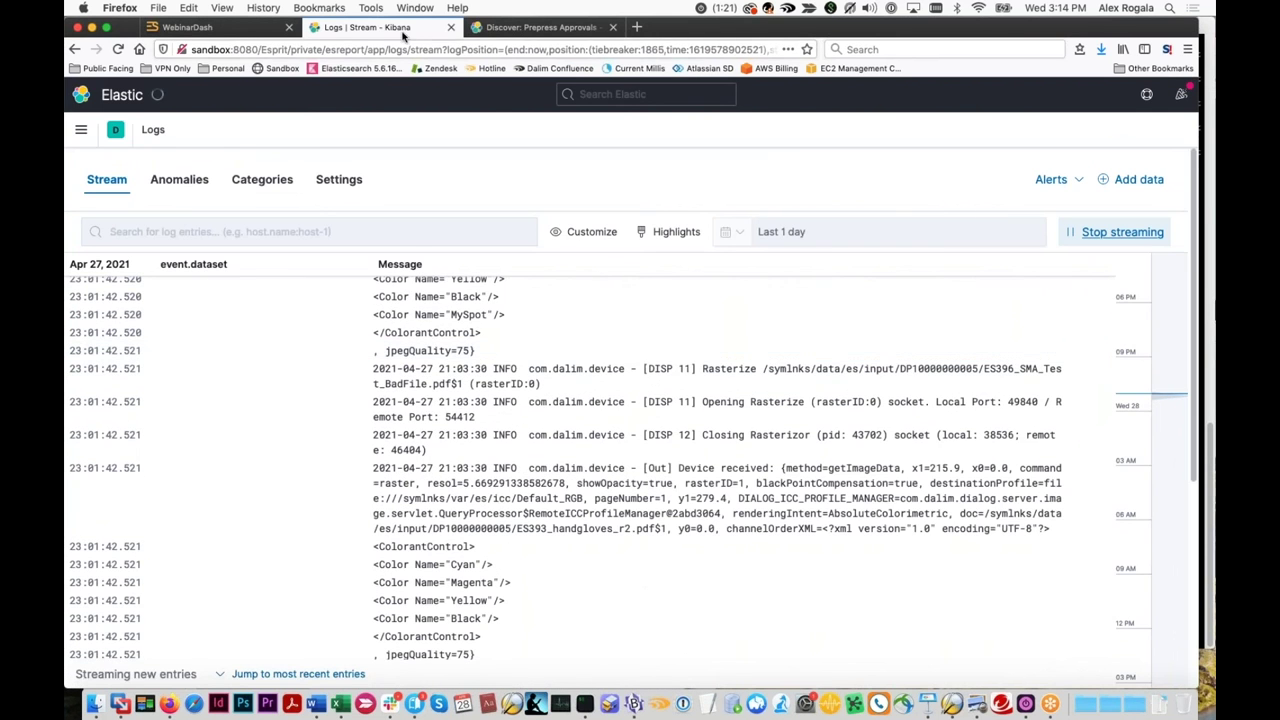
left_click(240, 27)
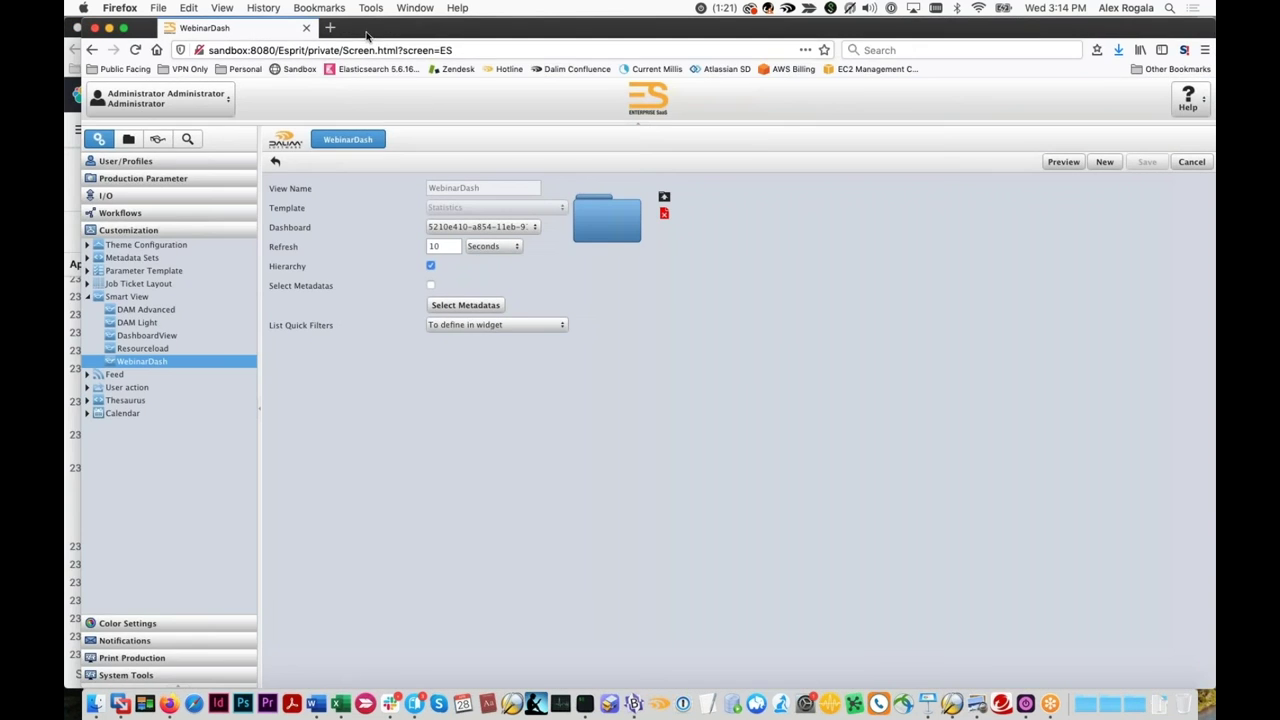
left_click_drag(240, 27, 762, 65)
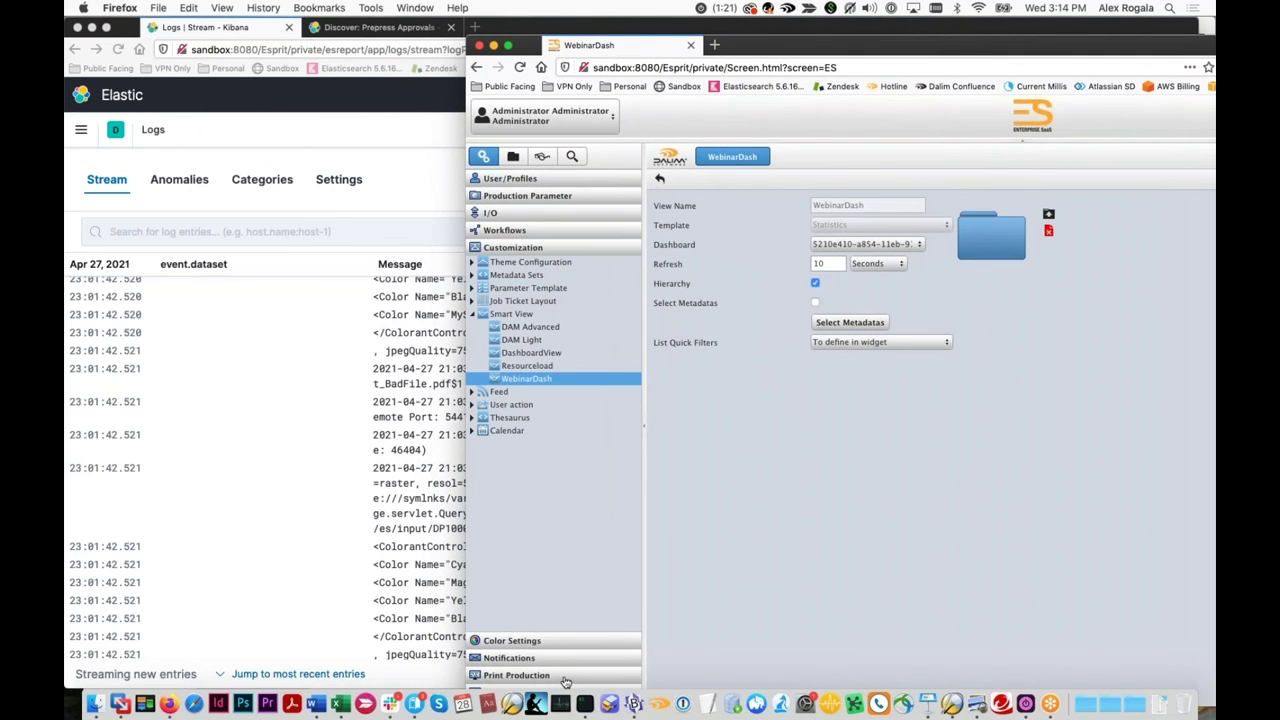
Choose FINER as the Log Level in Dalim ES System Tools > System Configuration, then return to Kibana
left_click_drag(813, 34, 818, 16)
left_click(515, 674)
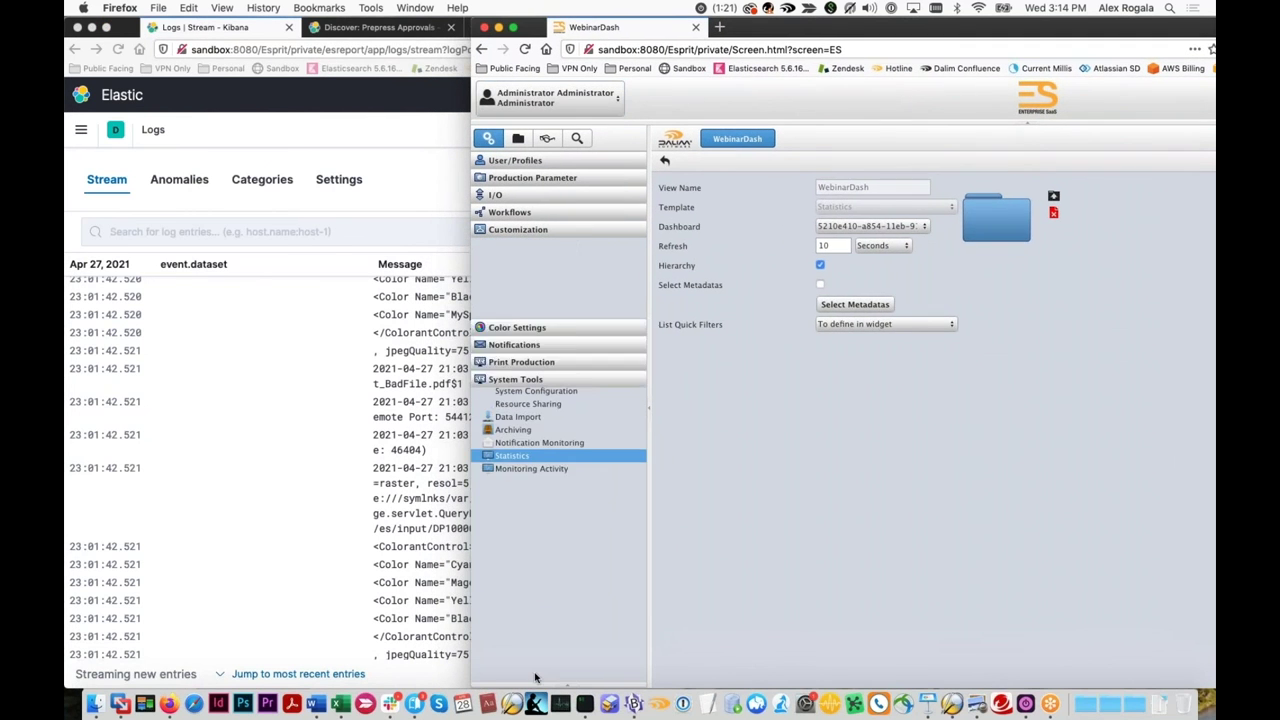
left_click(532, 469)
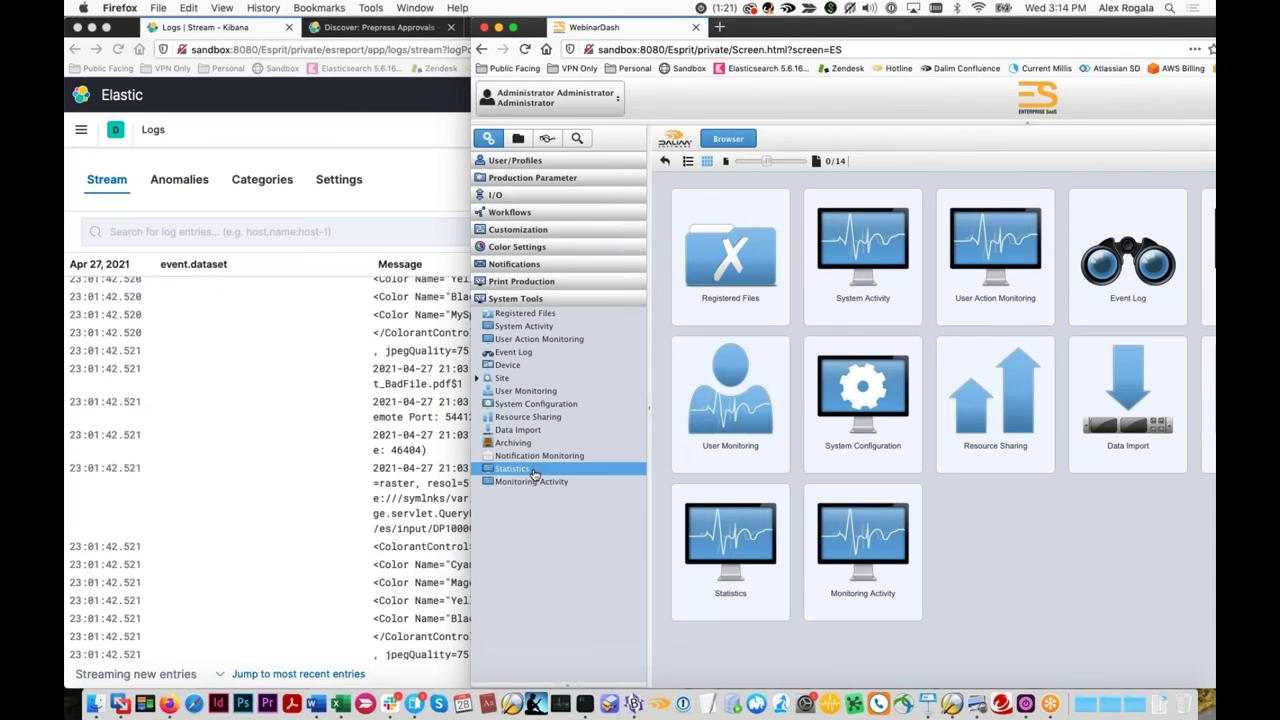
left_click(536, 403)
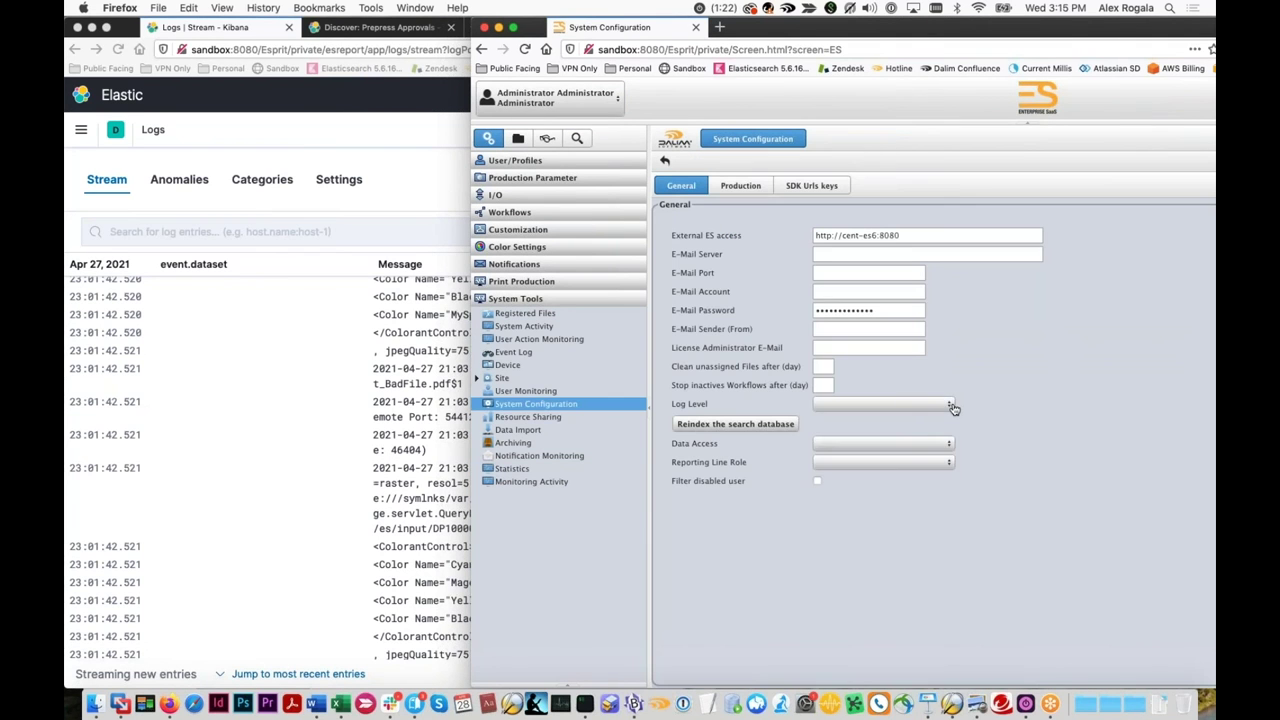
left_click(948, 404)
left_click(840, 517)
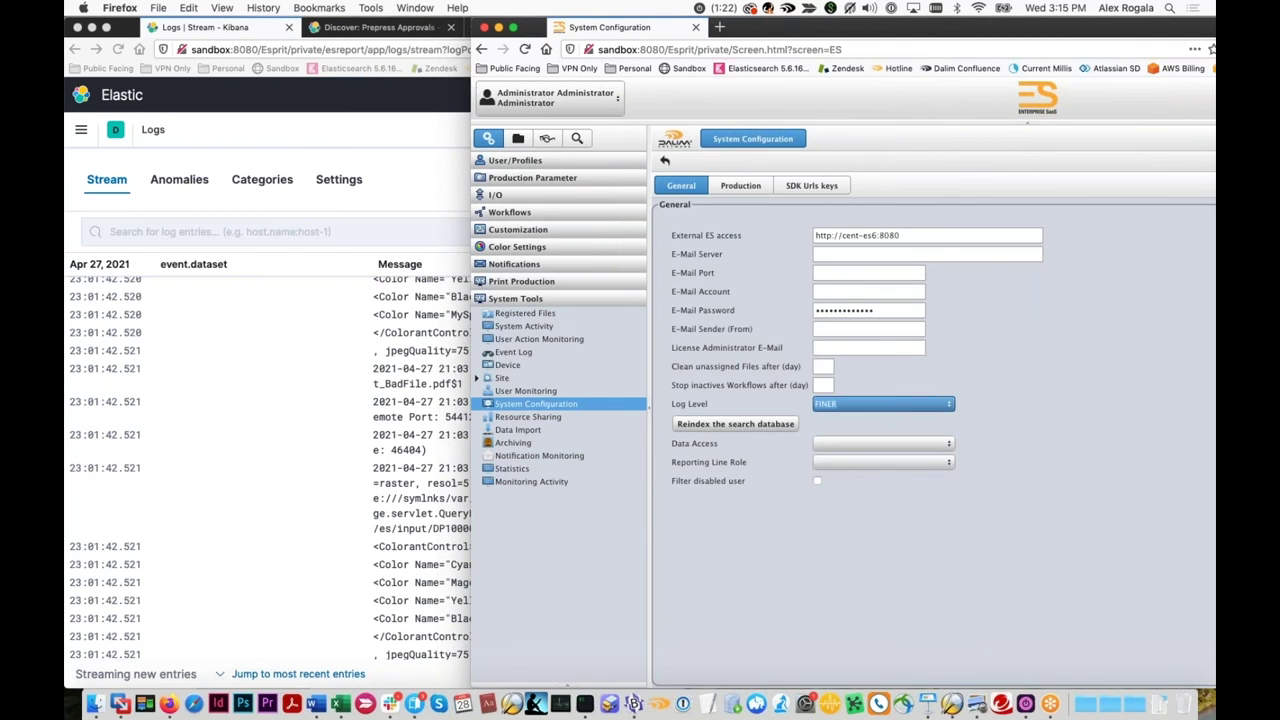
left_click_drag(985, 30, 521, 67)
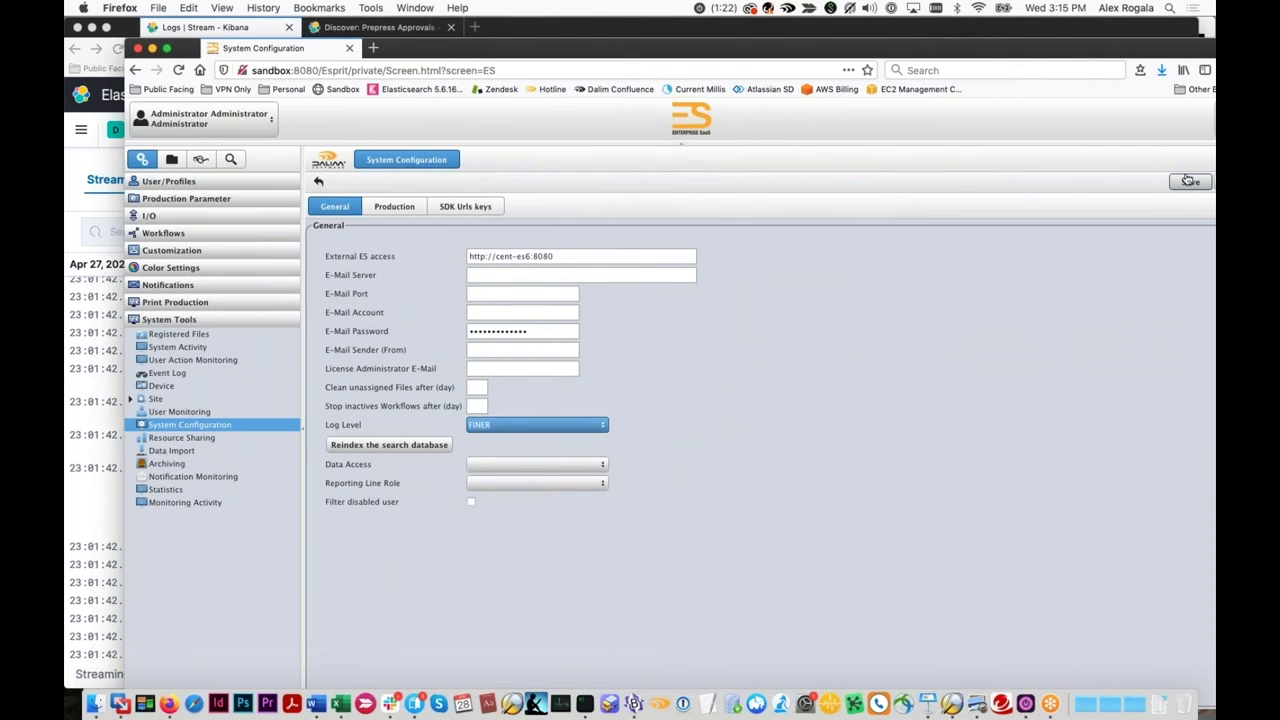
left_click(238, 451)
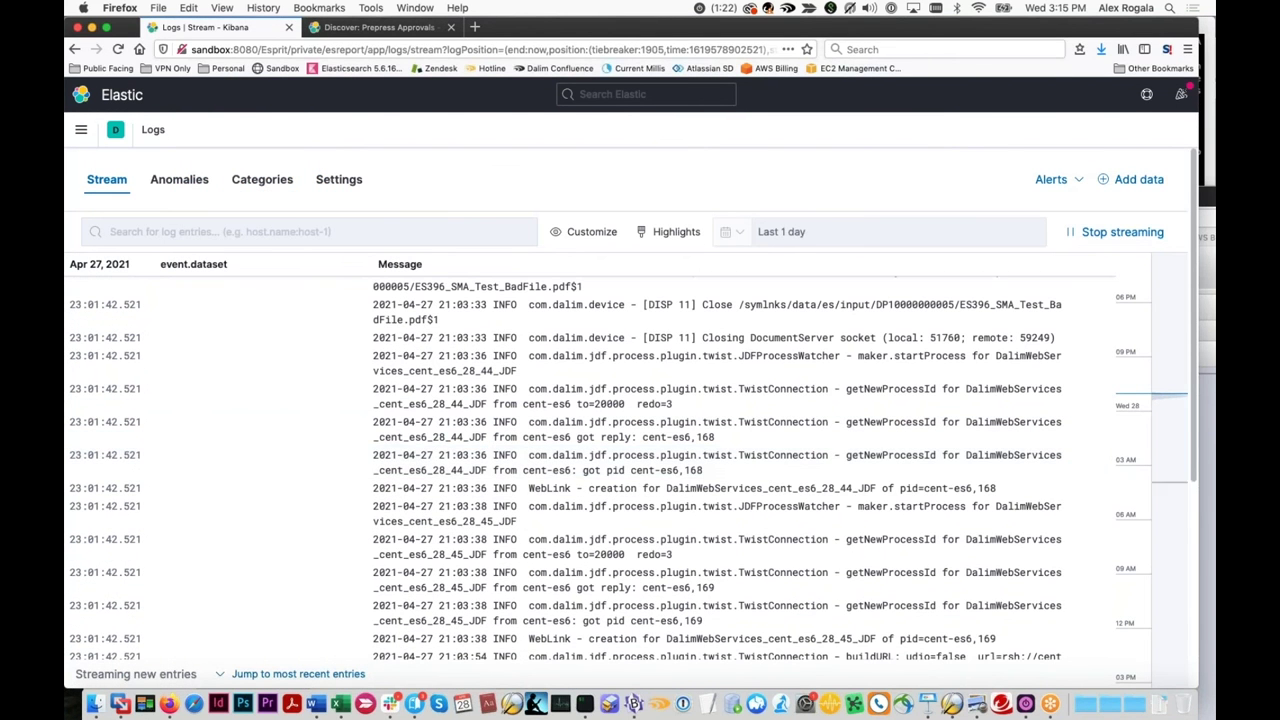
Jump the log stream to the latest entries and check the My Customer folder in Dalim ES Project View
left_click(1129, 675)
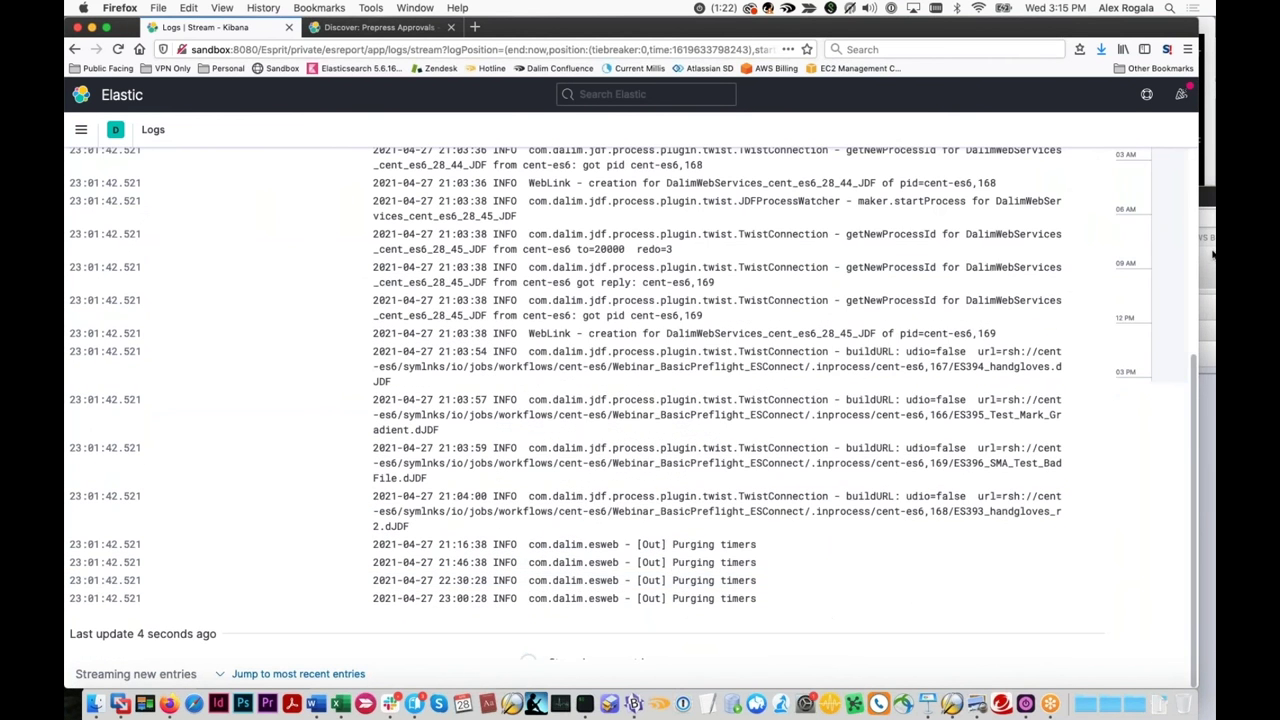
key("super+grave")
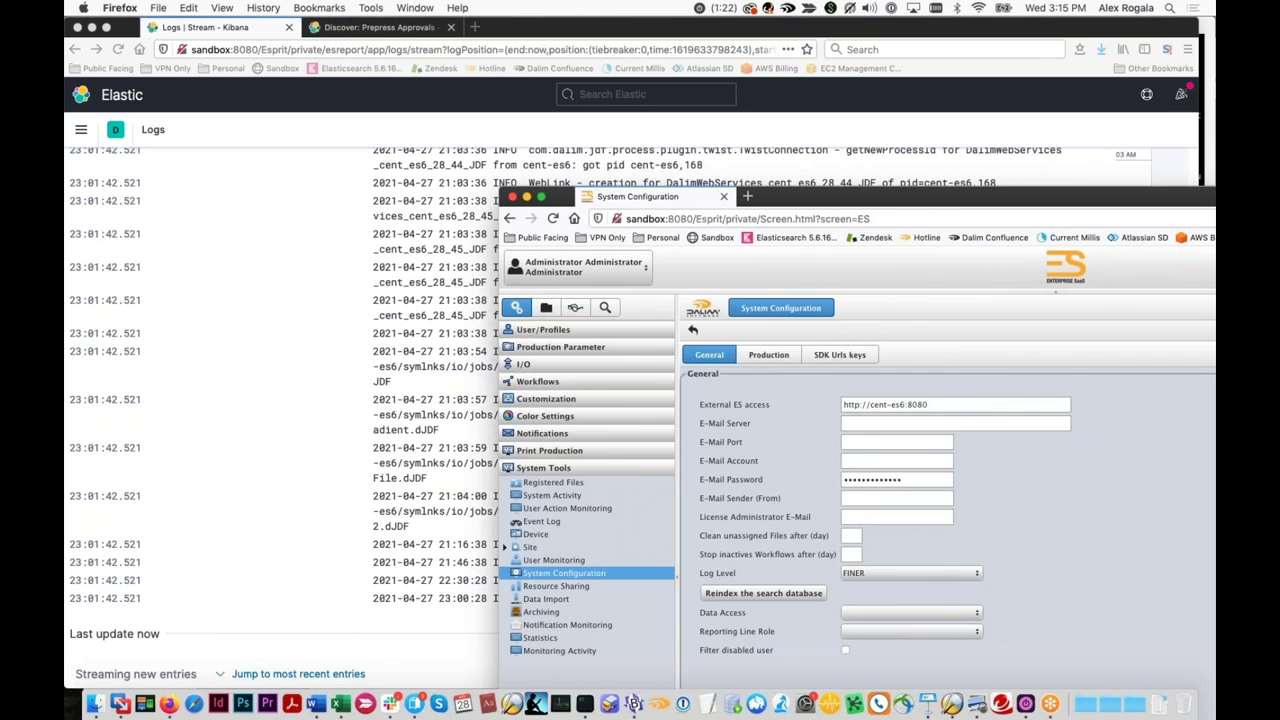
left_click(546, 307)
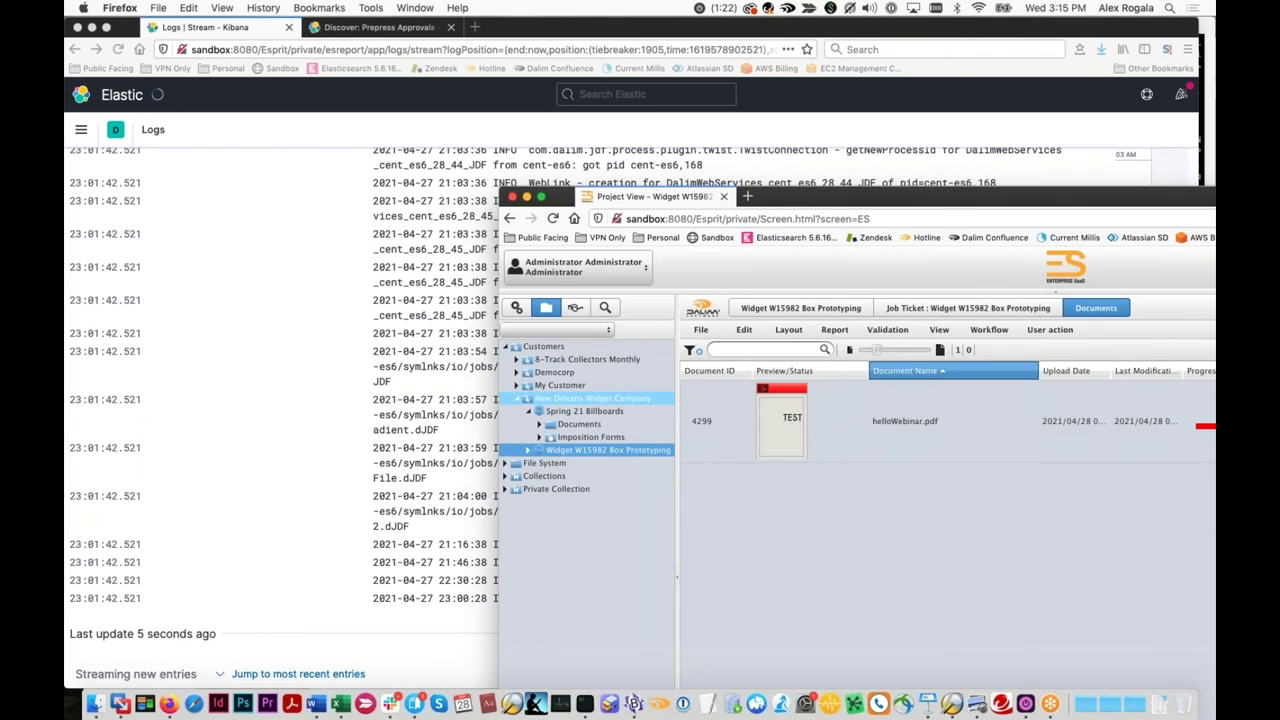
left_click(560, 385)
left_click_drag(800, 196, 1026, 290)
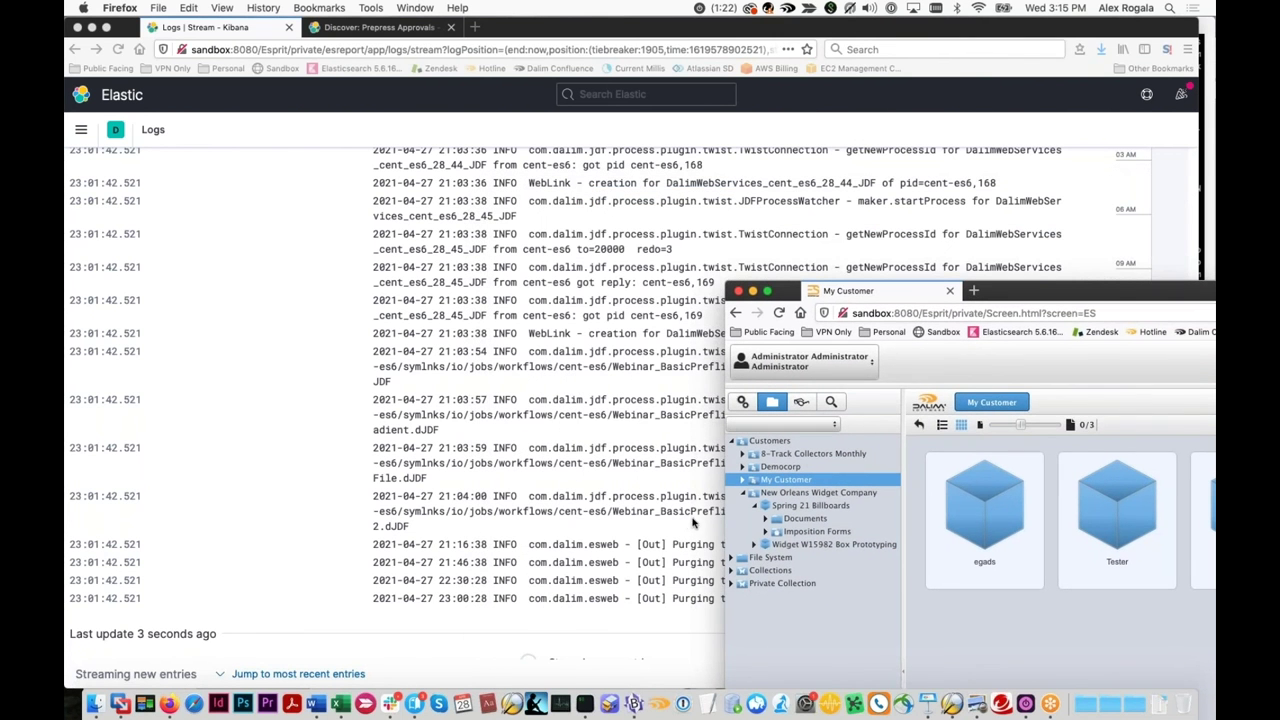
left_click(557, 530)
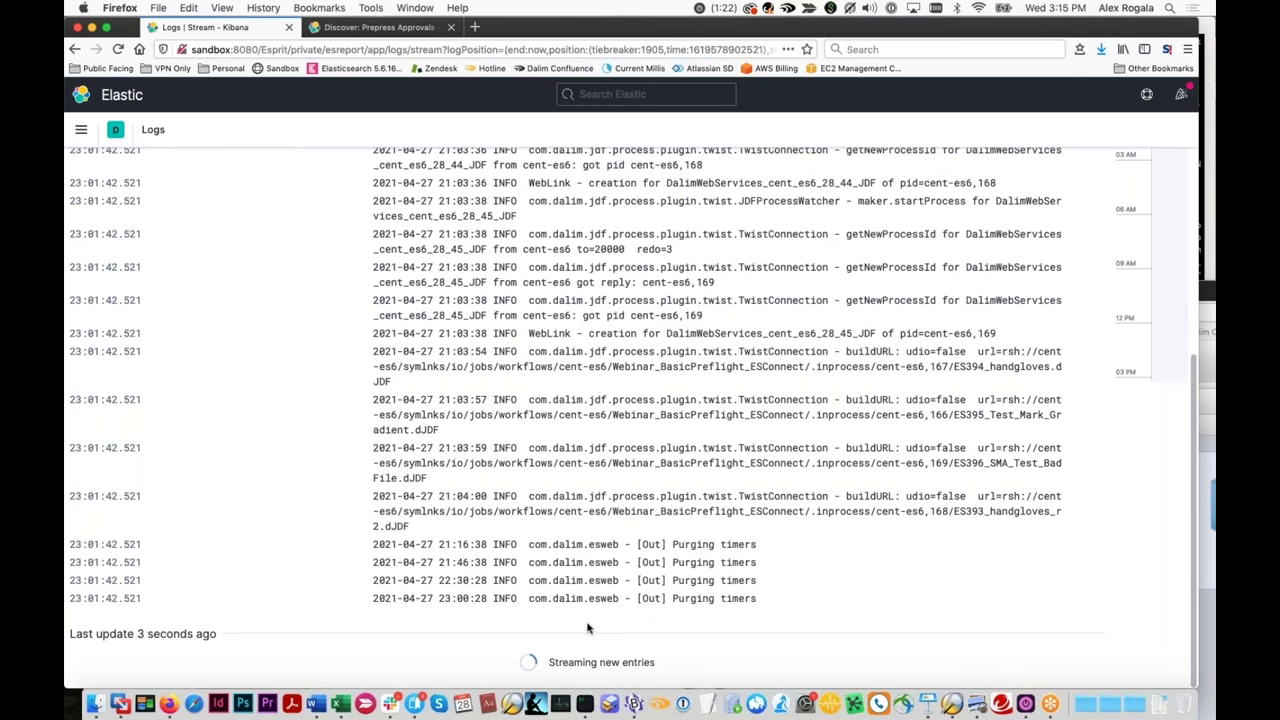
Scroll the Kibana log stream back to the entries rasterizing ES395_Test_Mark_Gradient.pdf
scroll(585, 628, "up", 10)
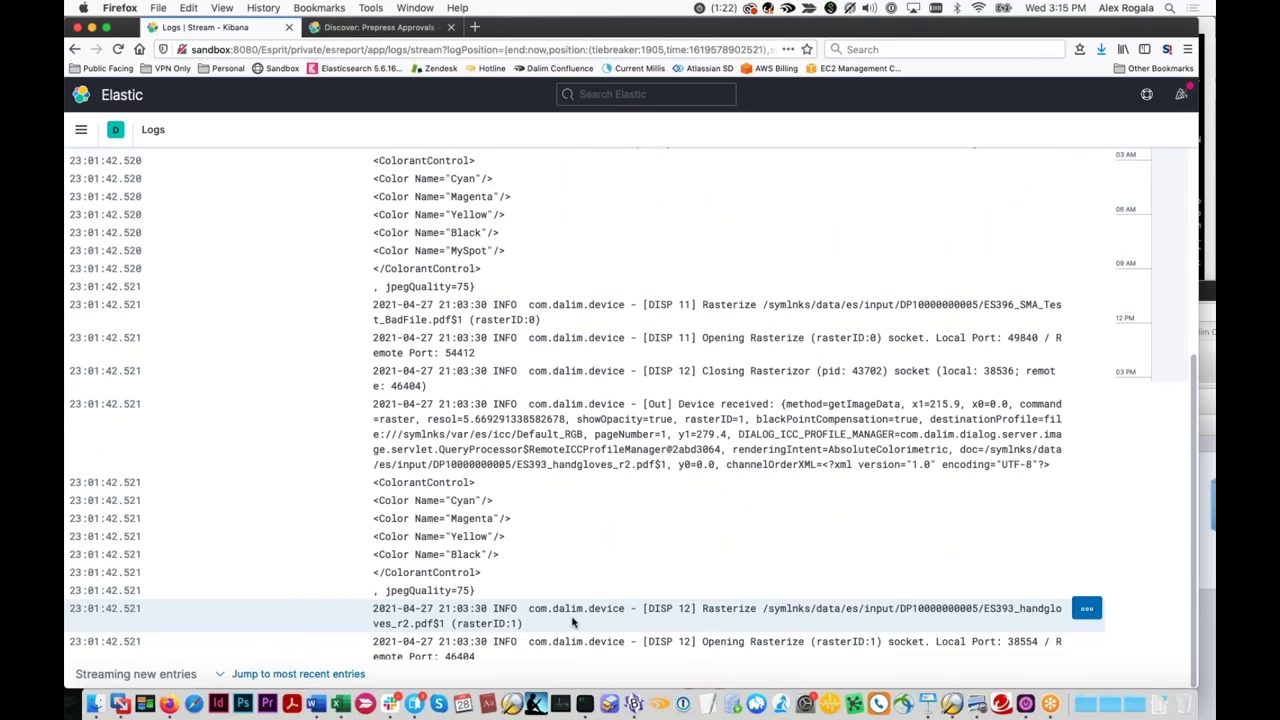
scroll(572, 622, "up", 15)
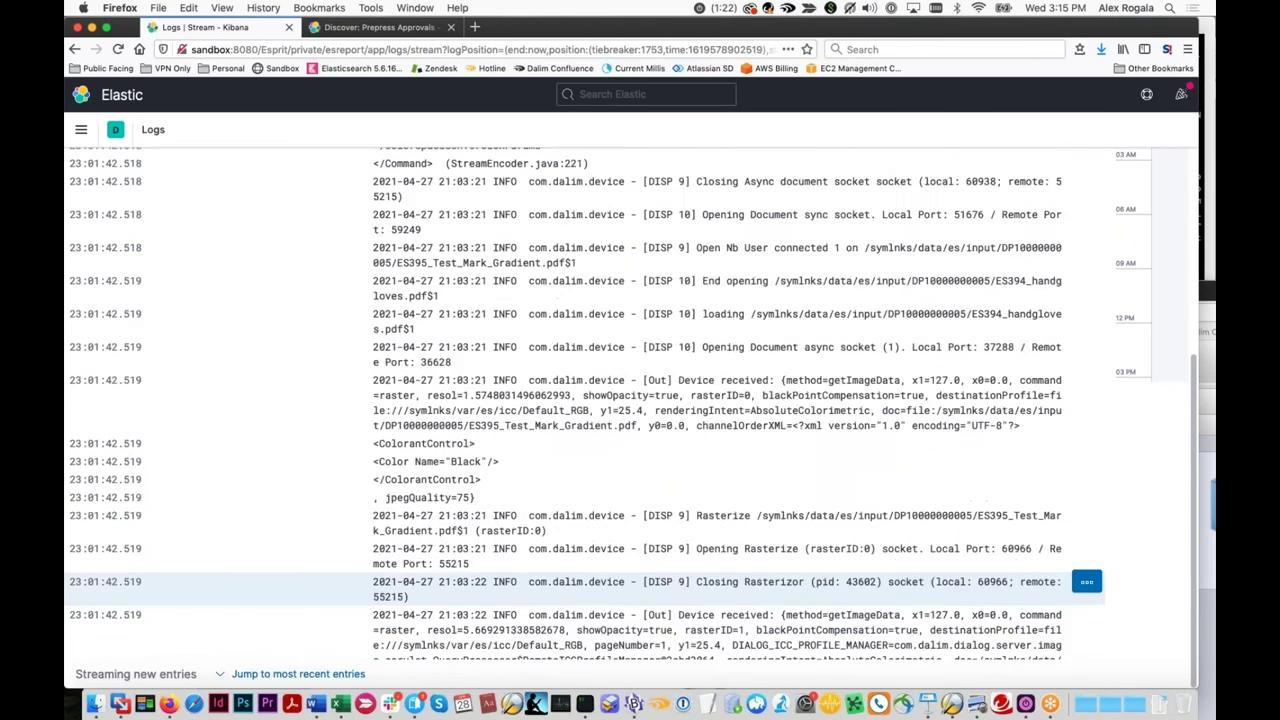
scroll(557, 540, "up", 5)
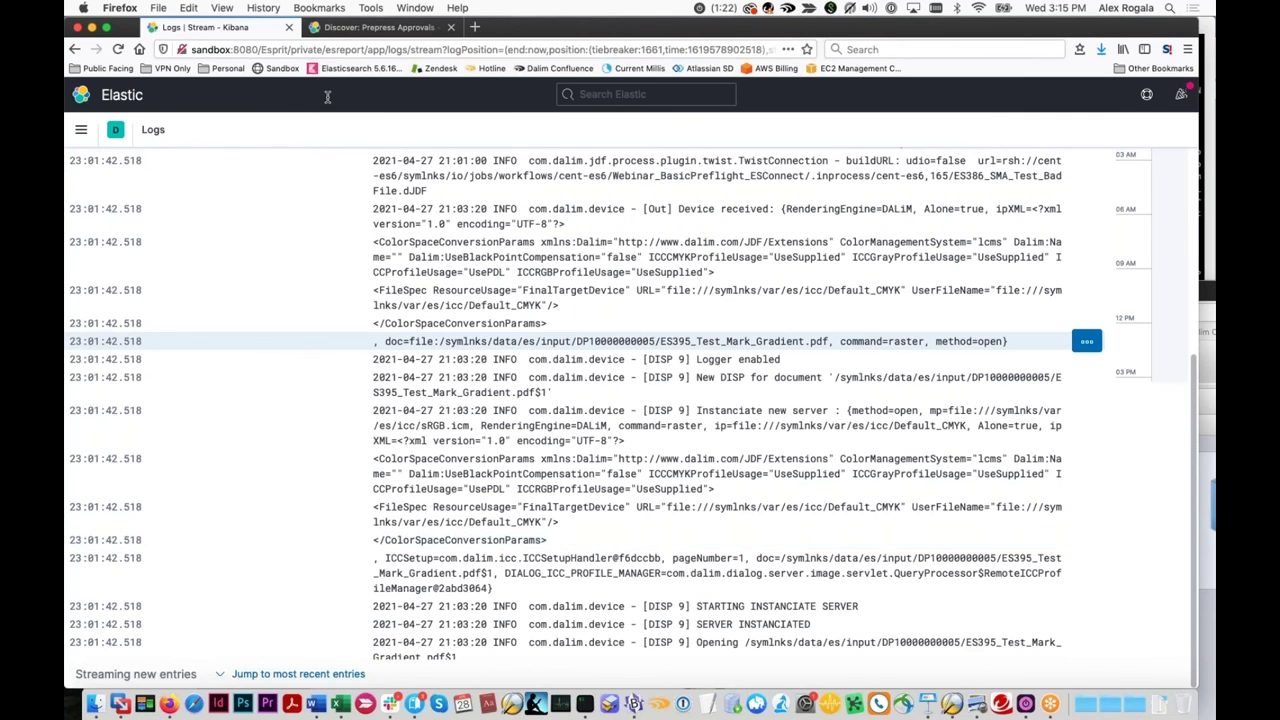
scroll(555, 550, "up", 1)
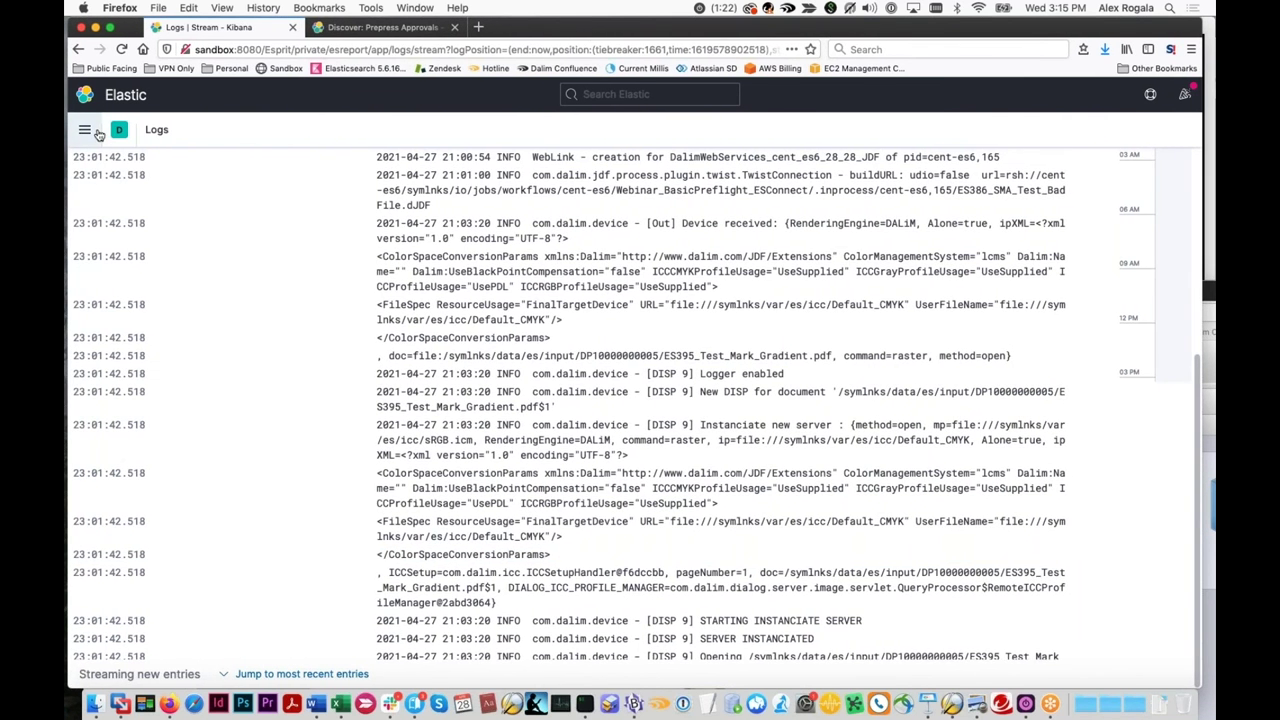
Go to Observability > Metrics and open the options popover on the cent-es6 host tile
left_click(85, 130)
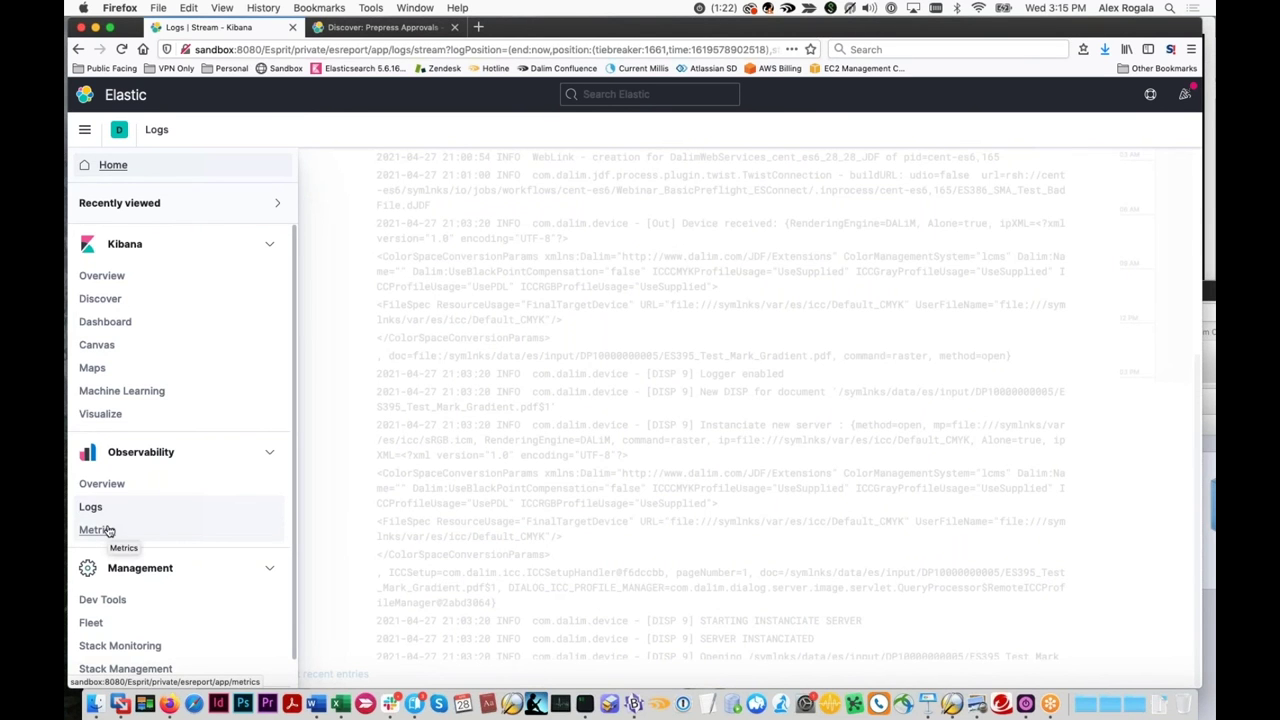
left_click(97, 530)
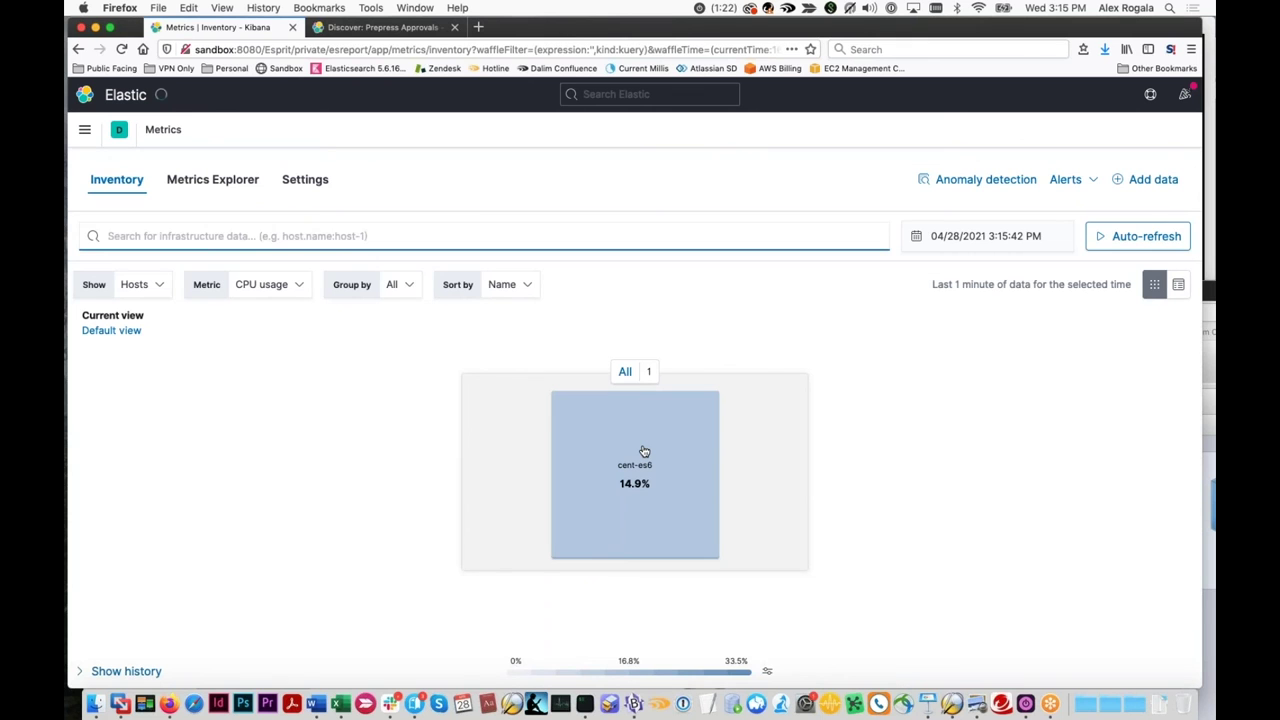
mouse_move(644, 452)
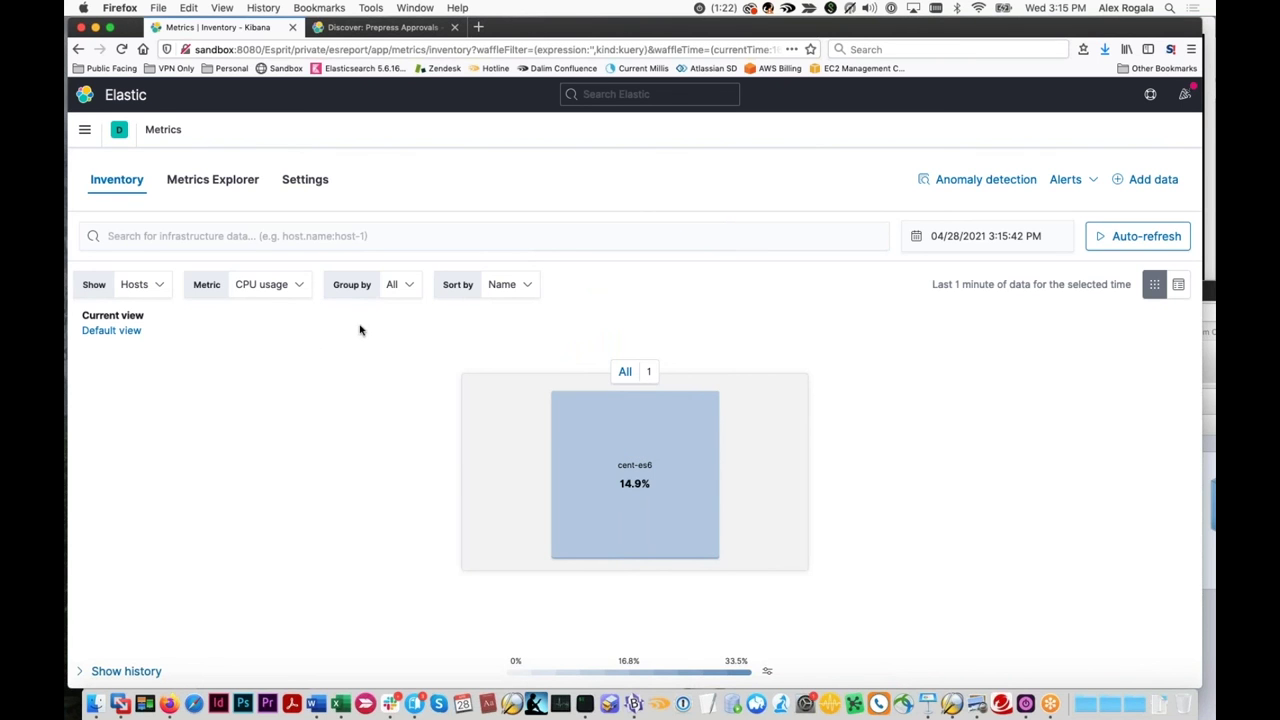
left_click(655, 474)
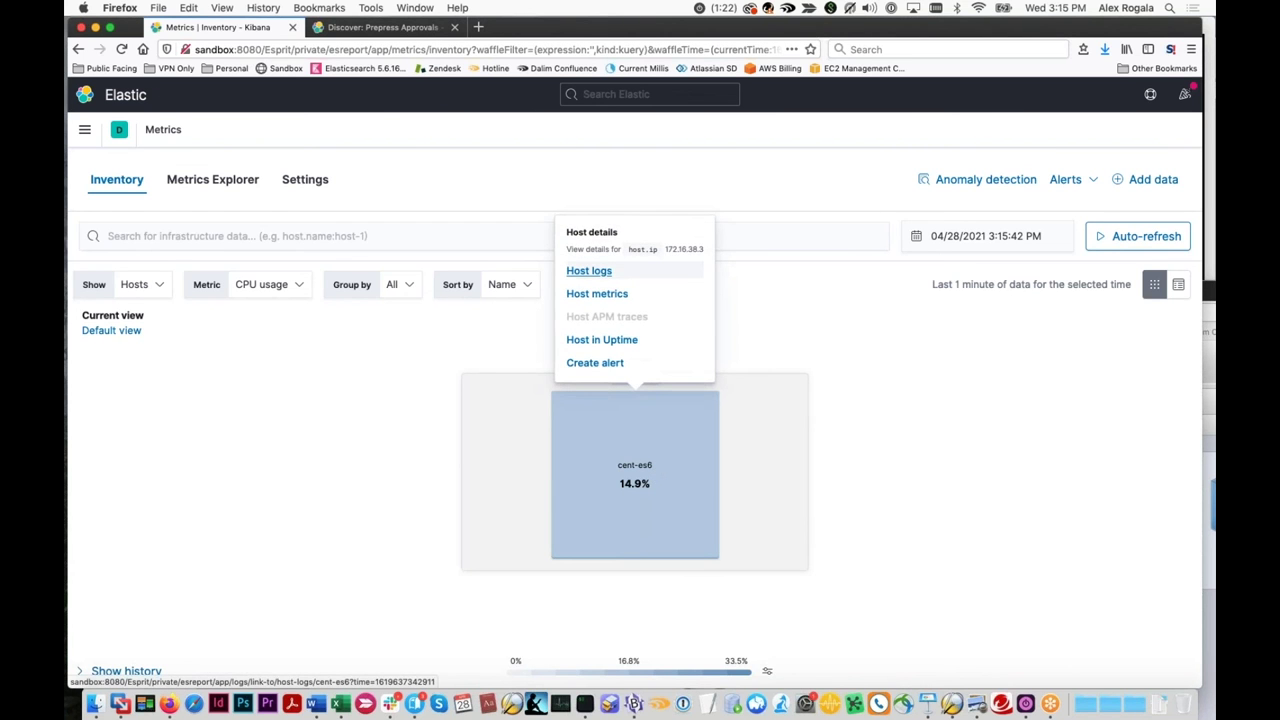
Open Host metrics for cent-es6 and skim its charts
left_click(611, 296)
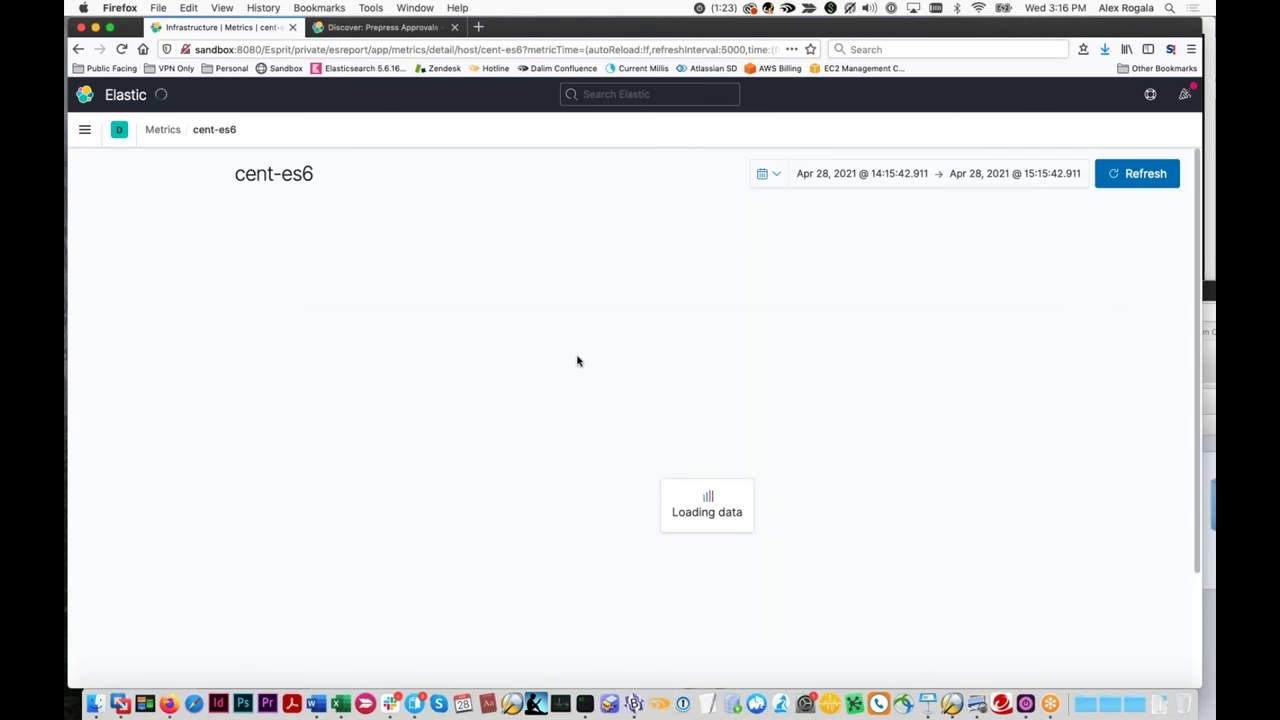
scroll(533, 443, "down", 1)
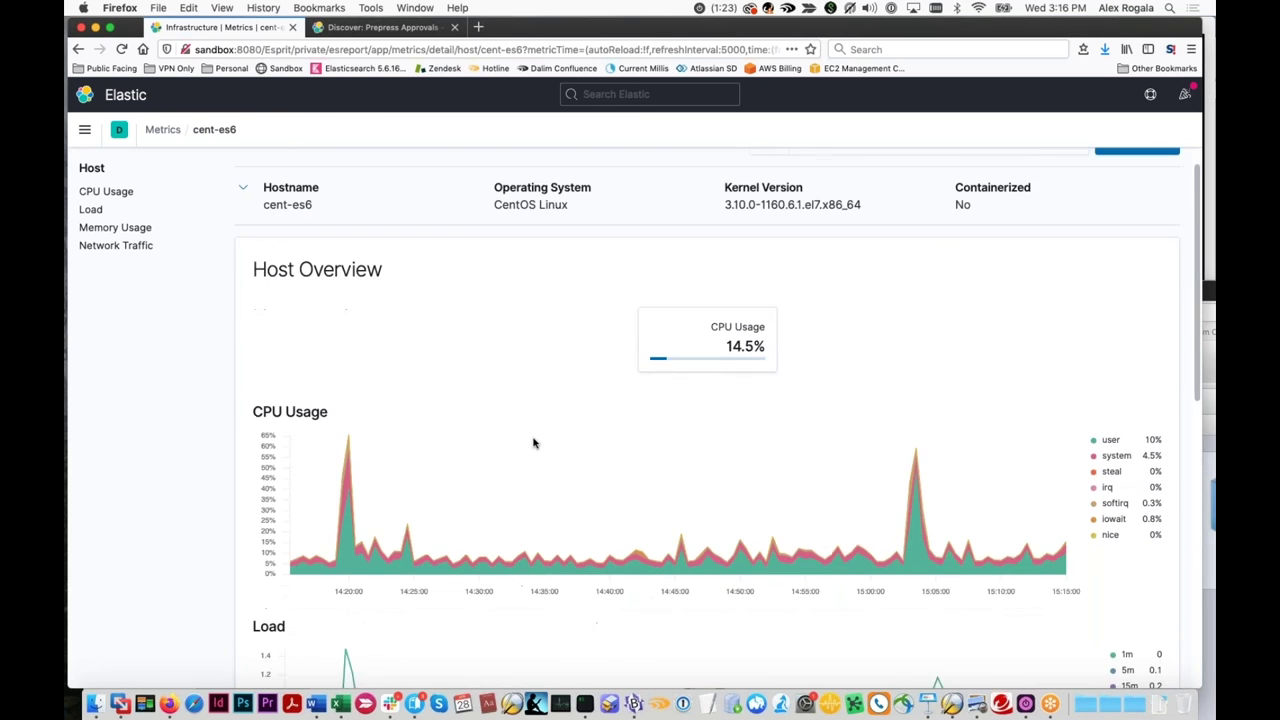
scroll(533, 443, "down", 10)
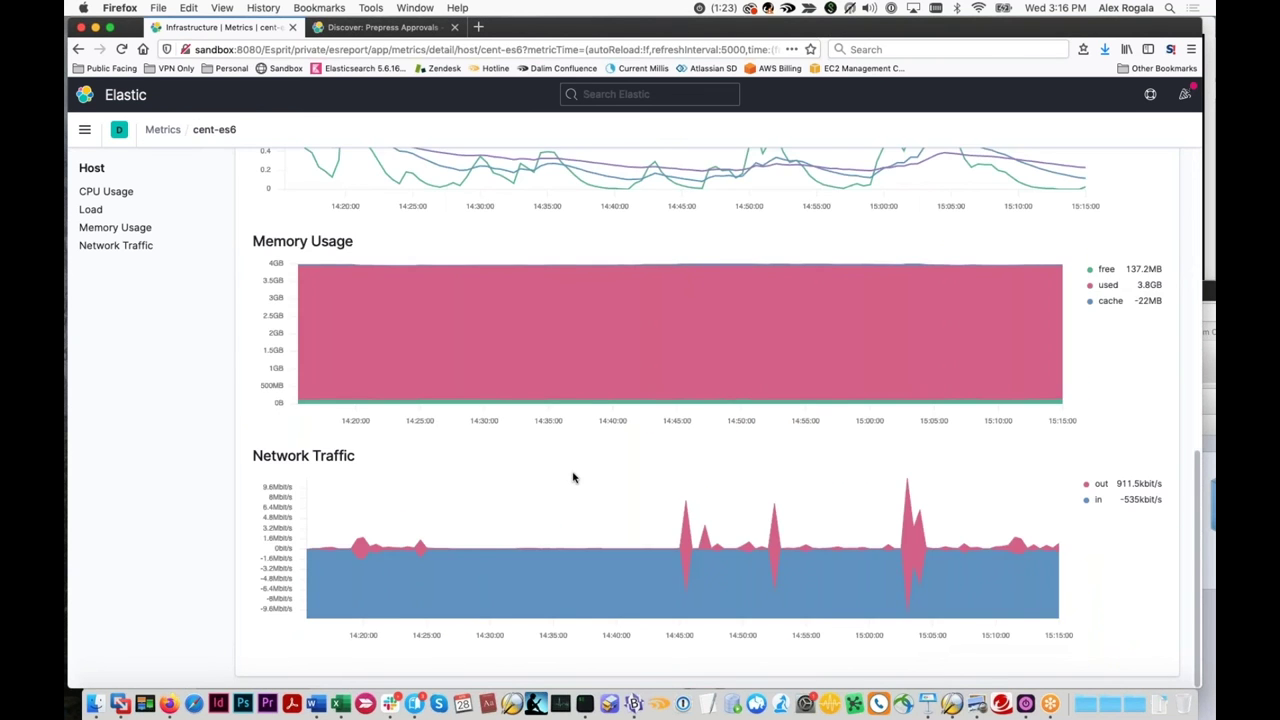
scroll(571, 477, "up", 5)
scroll(571, 477, "up", 5)
Set the end of the time range to now
left_click(975, 184)
left_click(1040, 211)
left_click(944, 289)
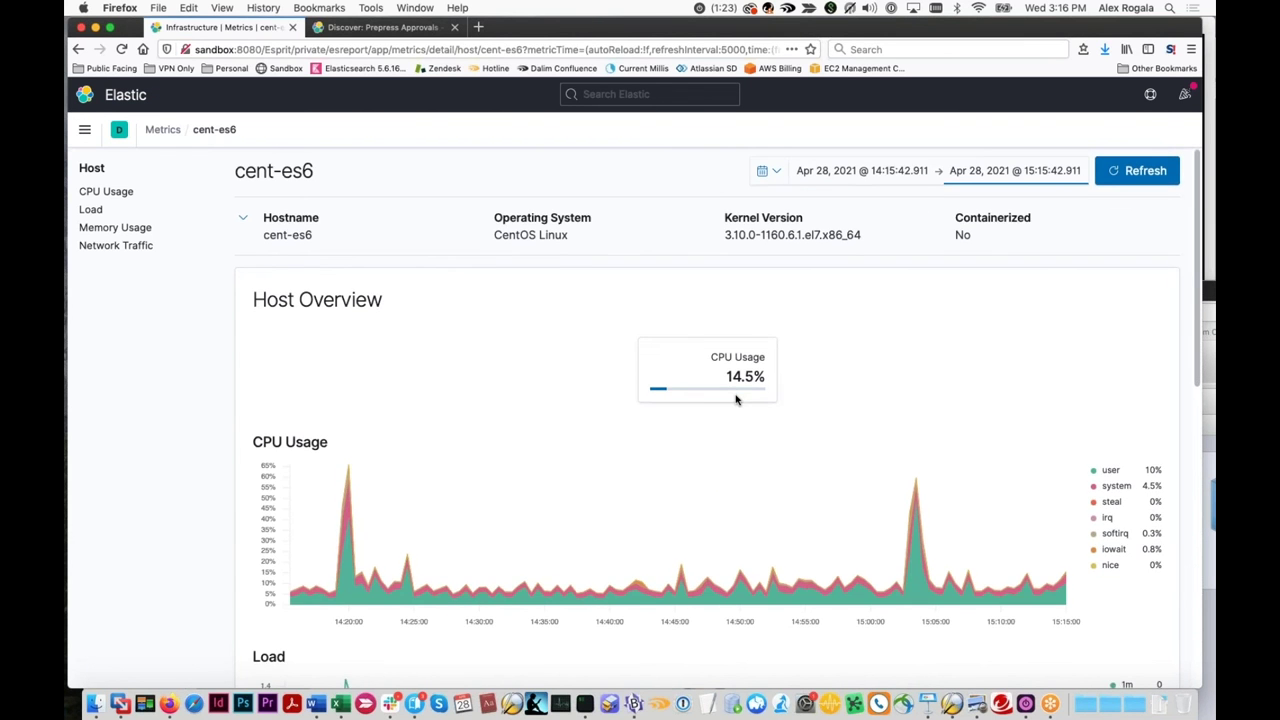
Scroll through the CPU, Load, Memory Usage and Network Traffic charts
scroll(736, 400, "down", 5)
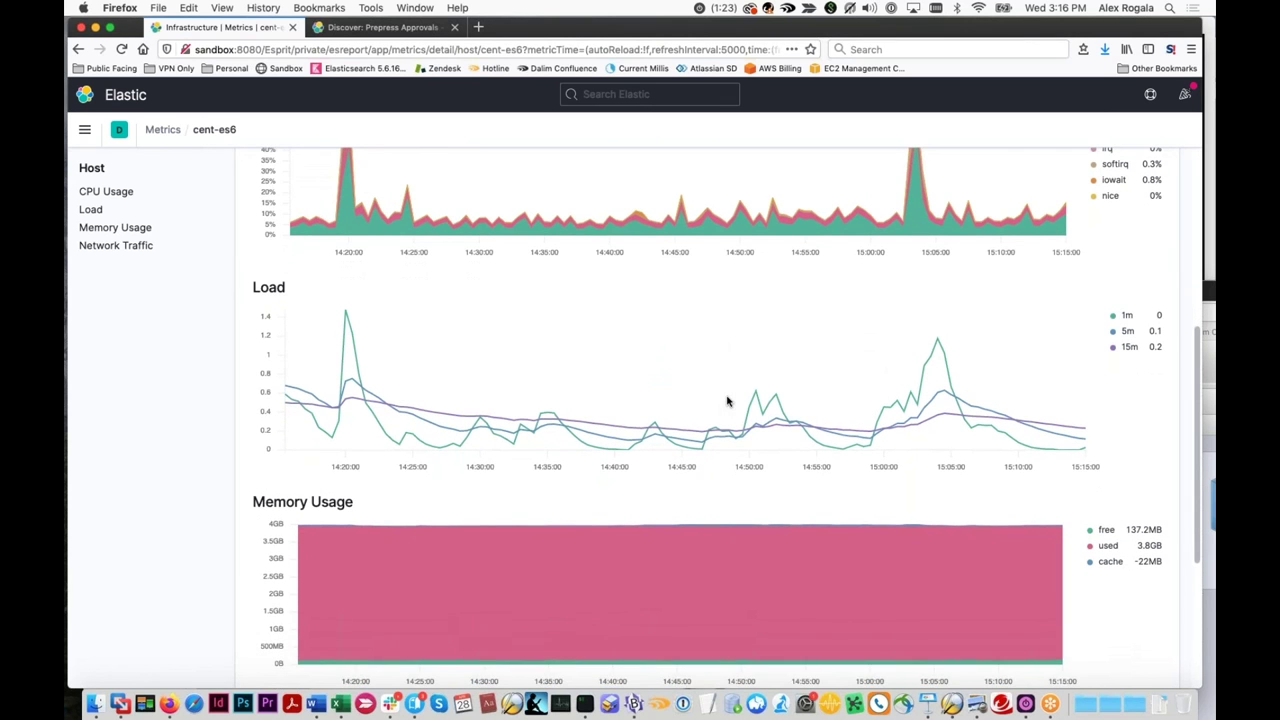
scroll(722, 404, "down", 1)
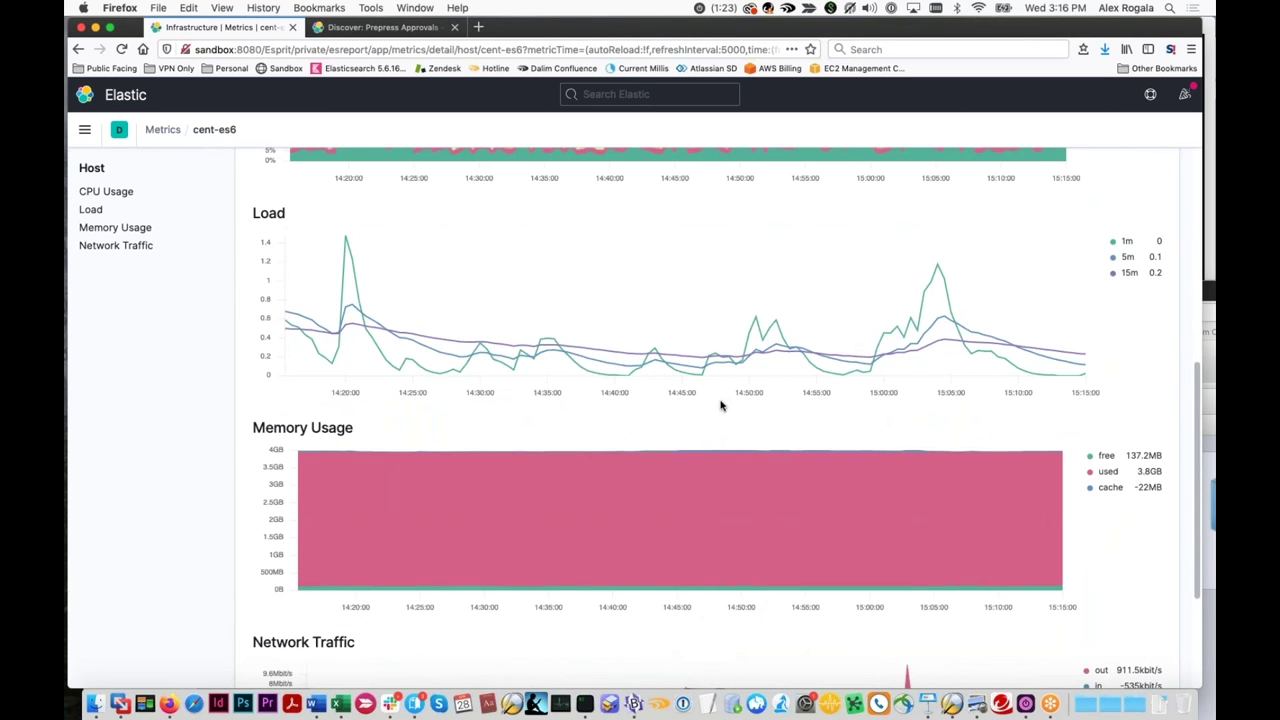
scroll(722, 406, "down", 1)
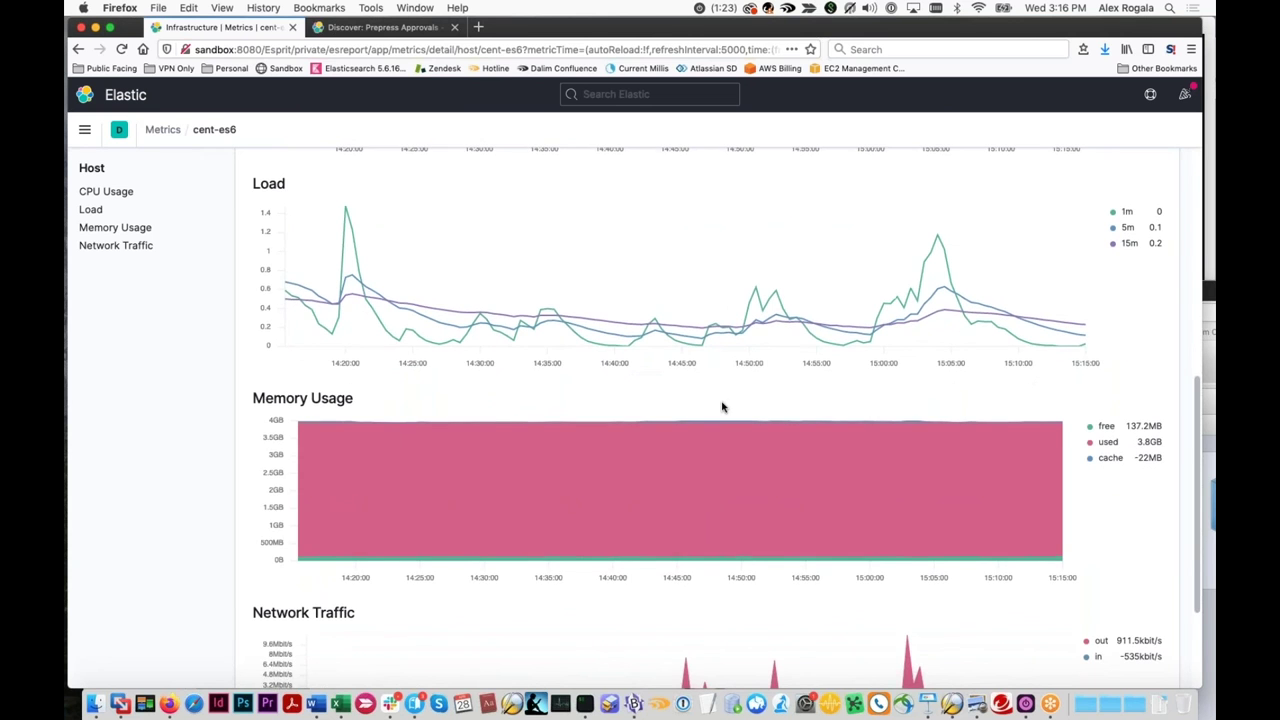
scroll(722, 404, "down", 1)
scroll(716, 402, "up", 10)
scroll(715, 402, "down", 10)
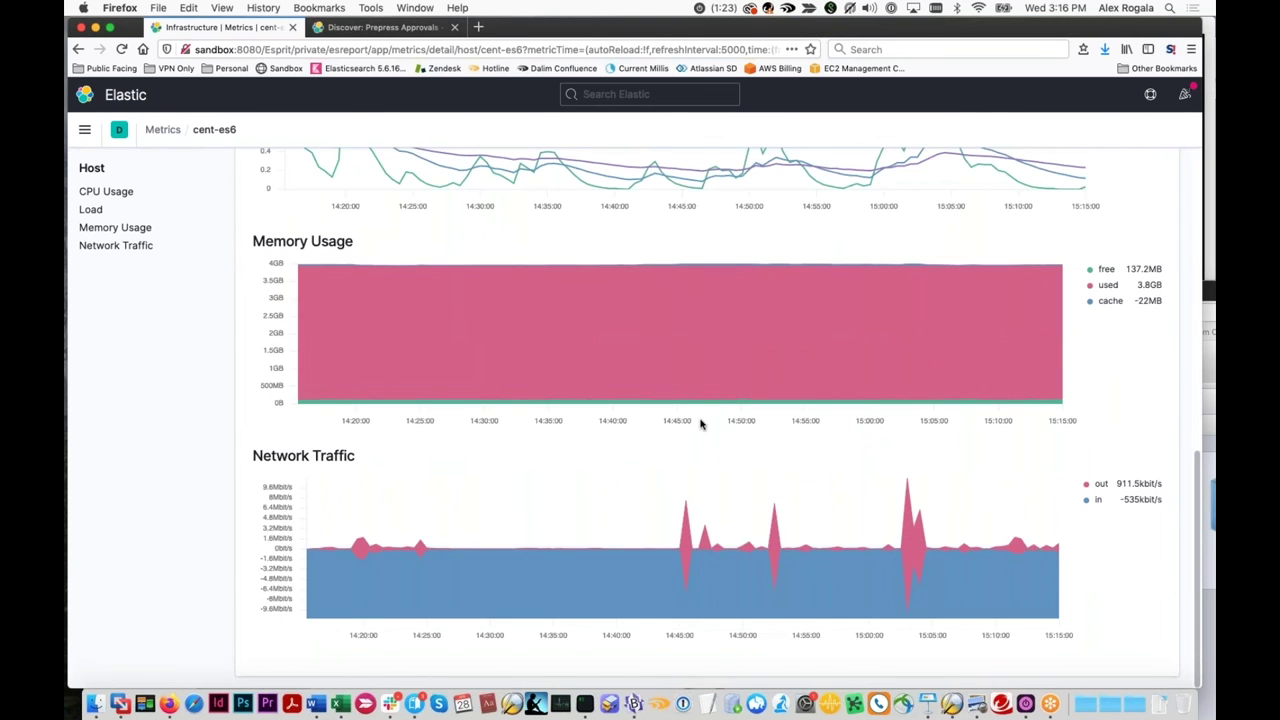
scroll(697, 420, "up", 10)
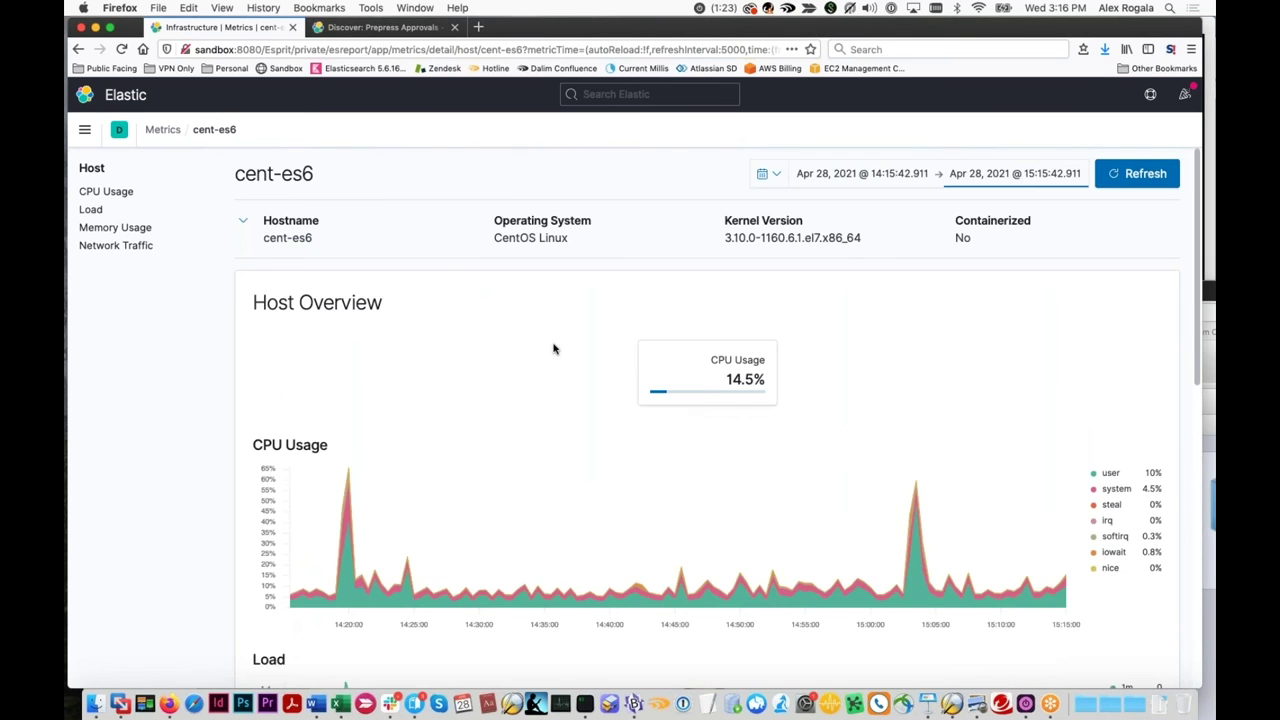
left_click(85, 130)
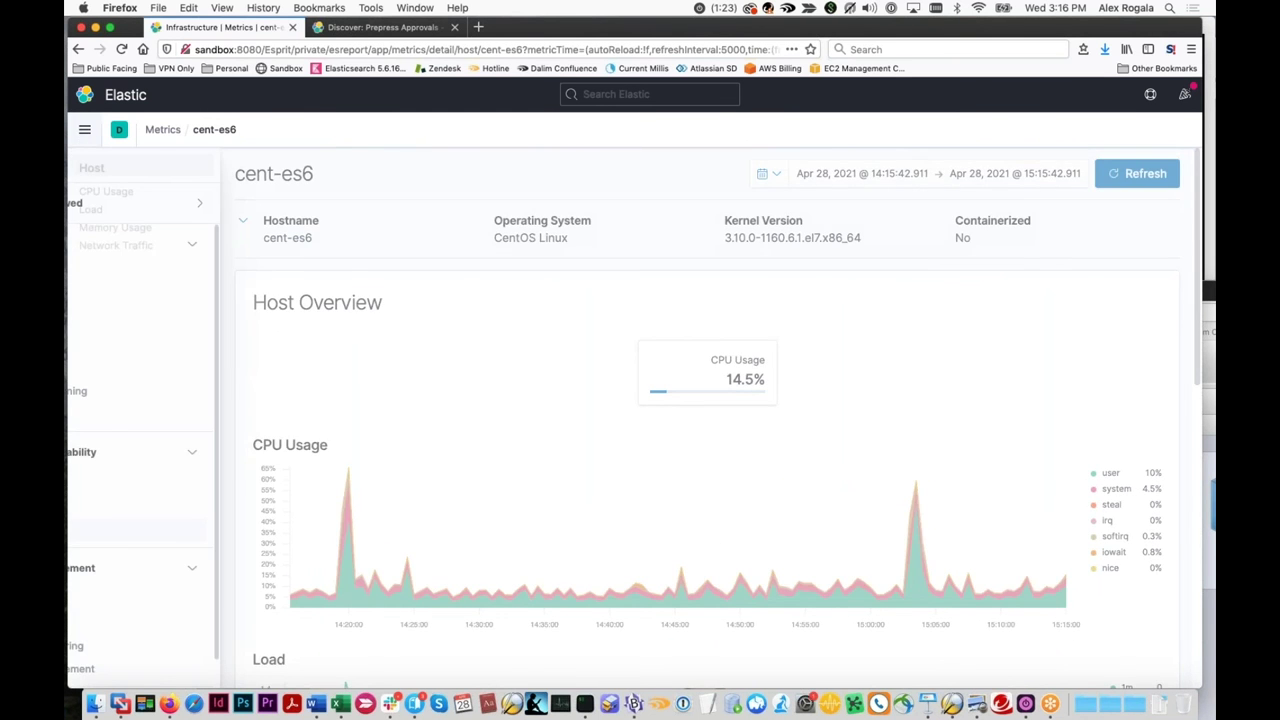
Open Discover on es_dalim_log_index and expand the first log document
left_click(113, 298)
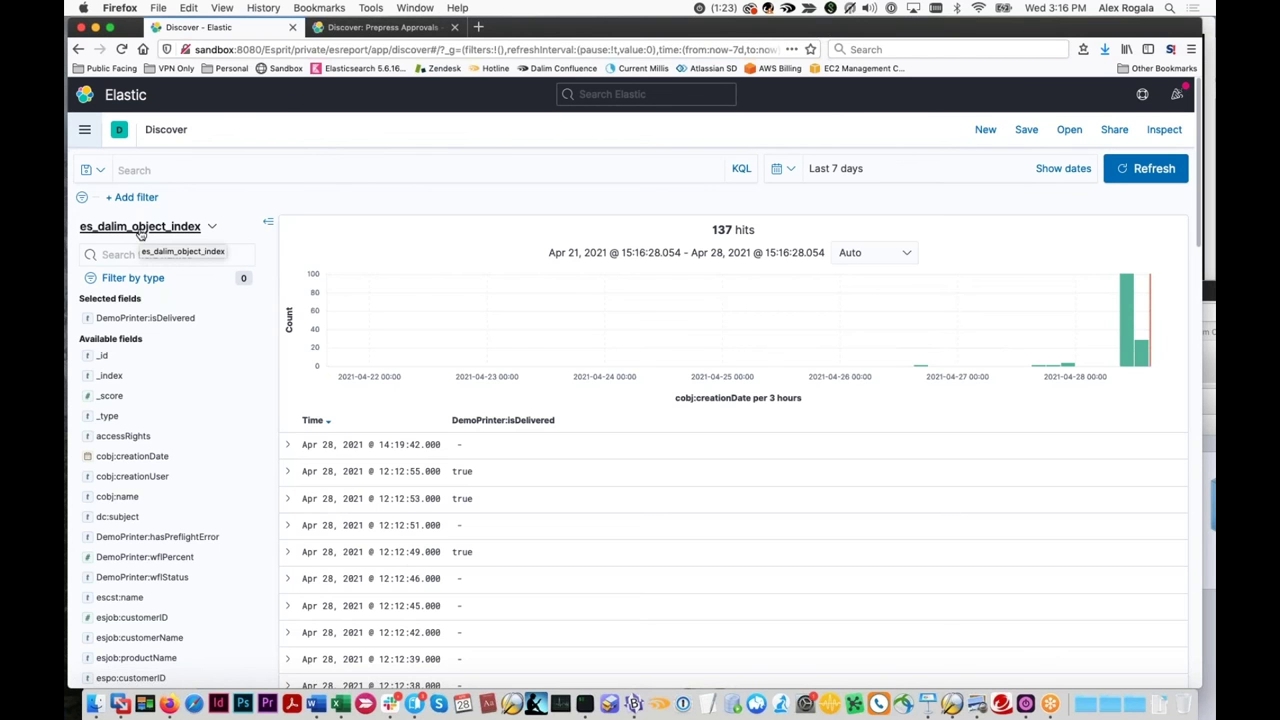
left_click(140, 228)
left_click(152, 318)
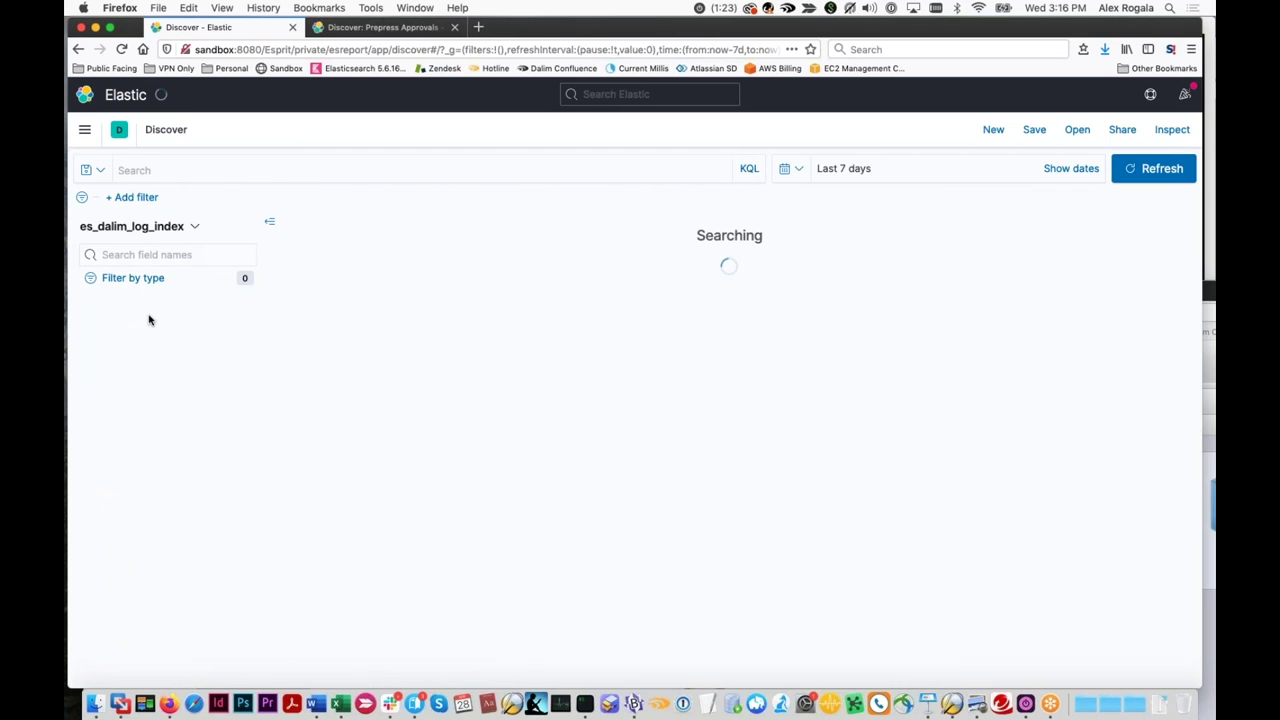
left_click(287, 440)
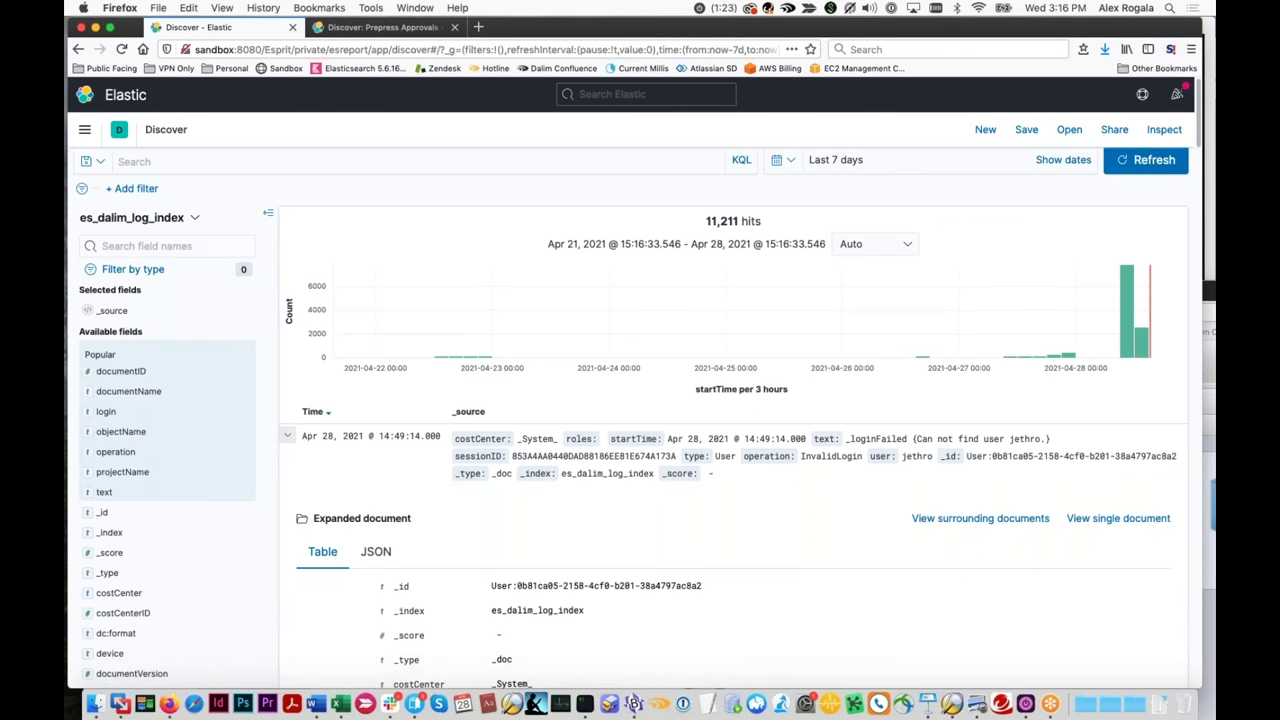
scroll(276, 436, "down", 5)
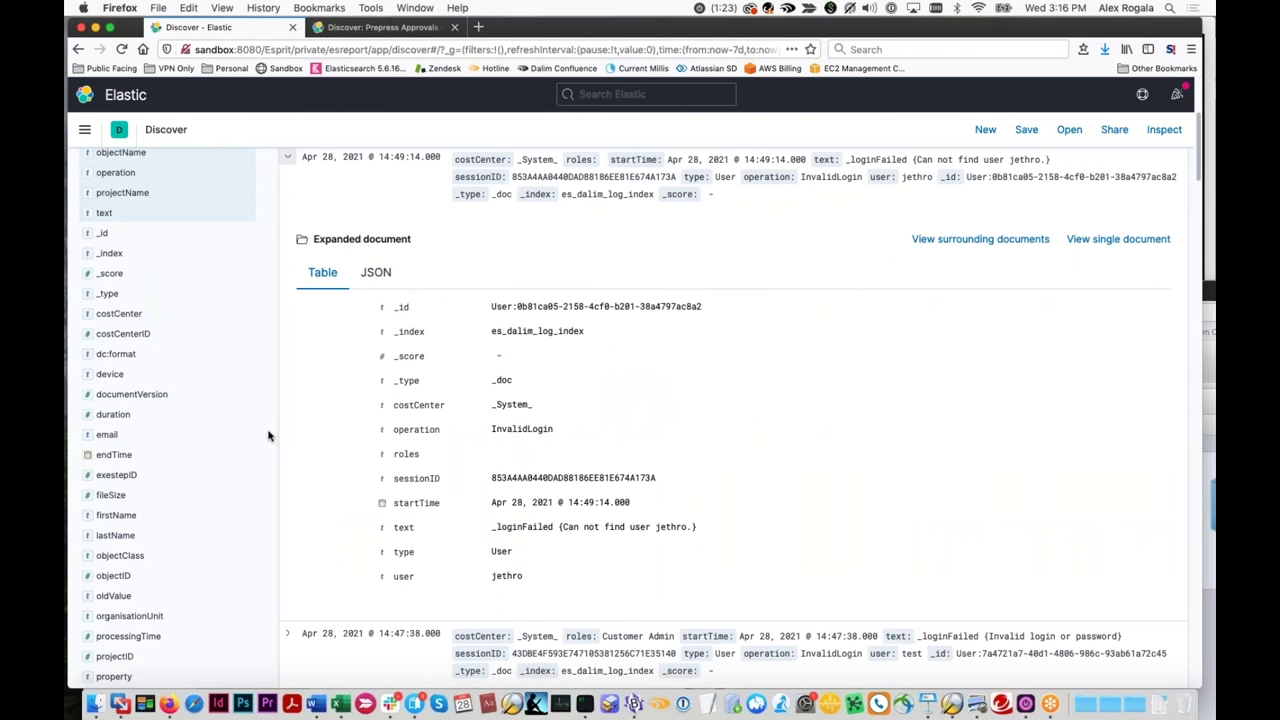
scroll(268, 435, "up", 3)
Switch the Discover index pattern to filebeat*
scroll(268, 435, "up", 3)
left_click(103, 226)
left_click(134, 365)
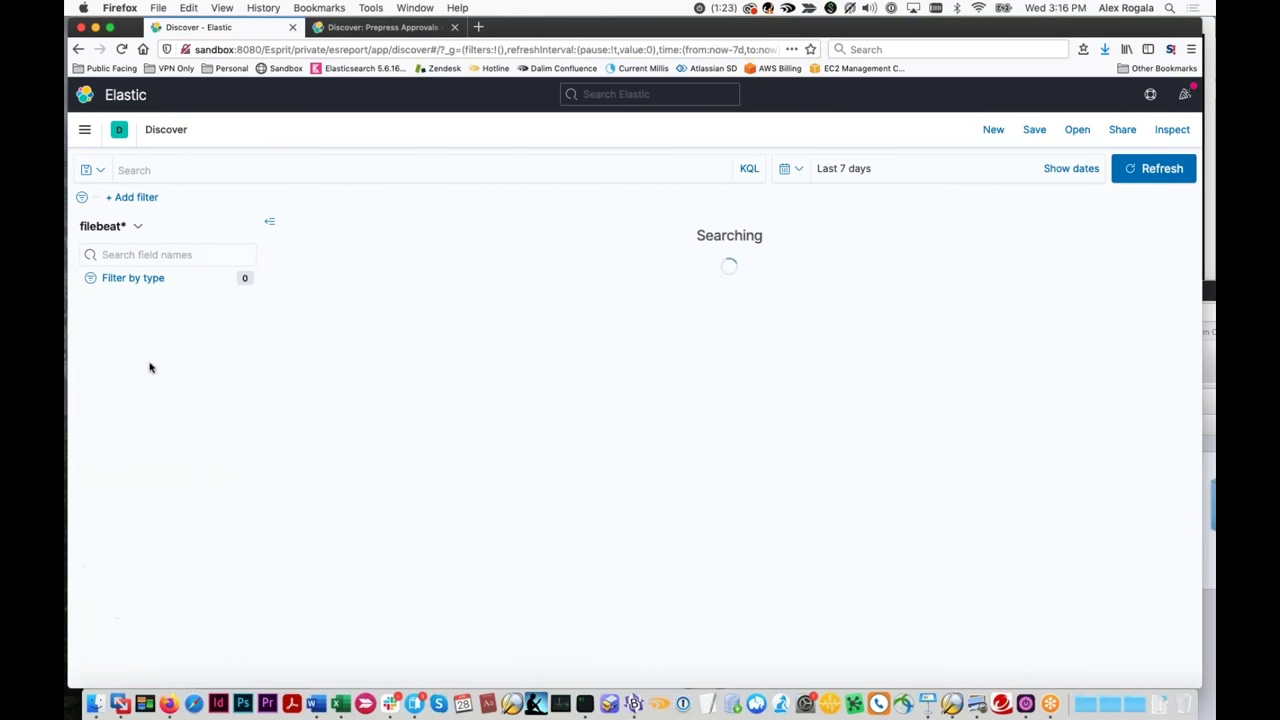
Switch Discover to metricbeat* and expand the first cent-es6 document to scan its fields
left_click(127, 231)
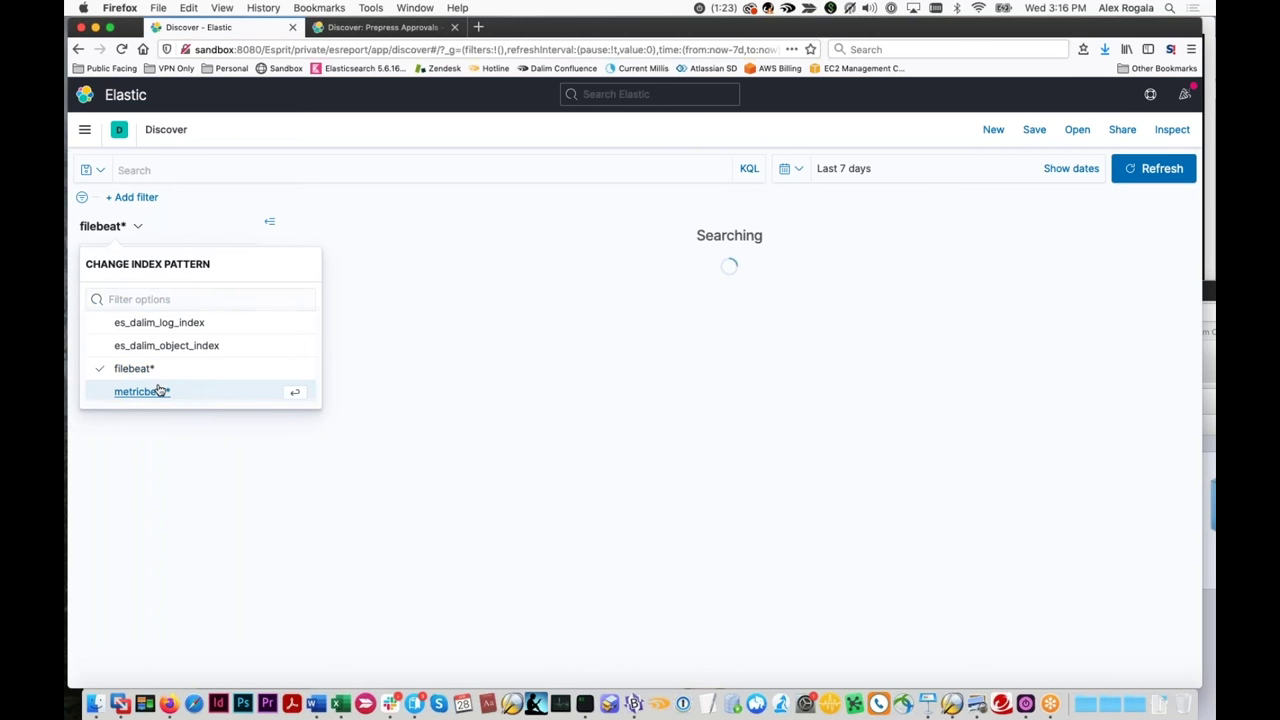
left_click(160, 391)
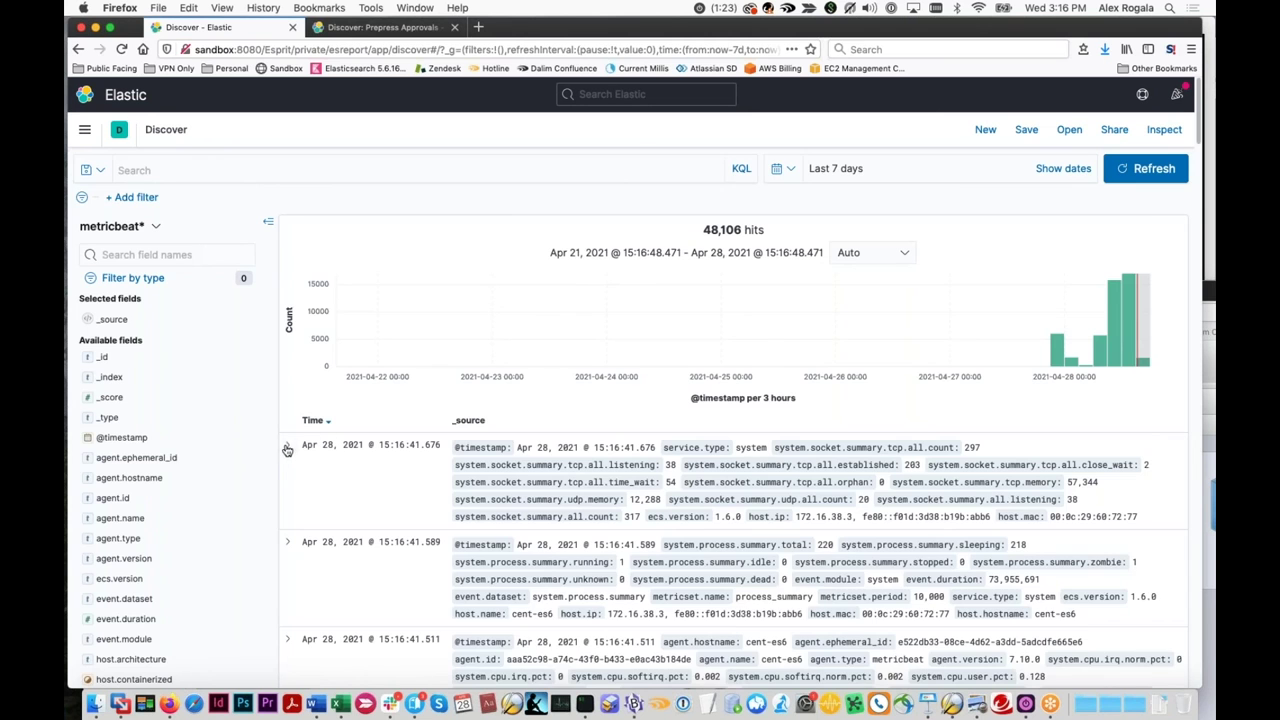
left_click(287, 443)
scroll(293, 449, "down", 3)
scroll(293, 449, "down", 10)
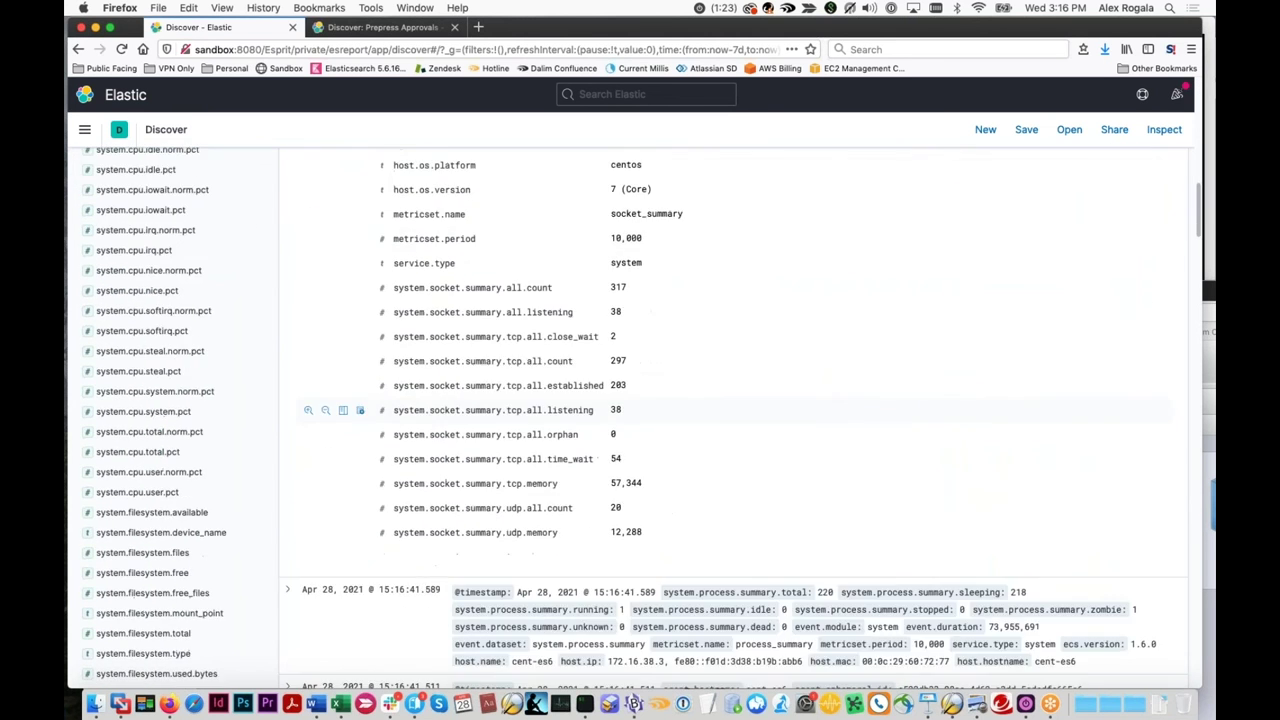
scroll(489, 443, "up", 5)
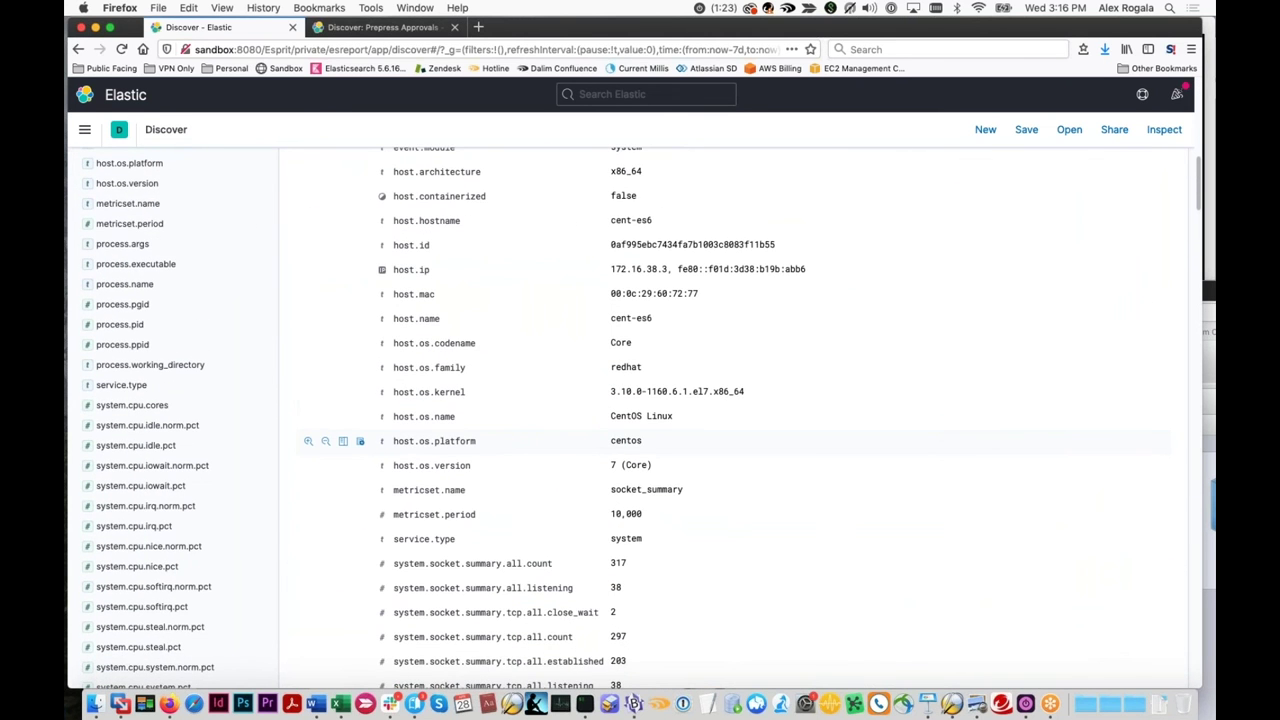
scroll(489, 443, "down", 3)
scroll(489, 443, "up", 10)
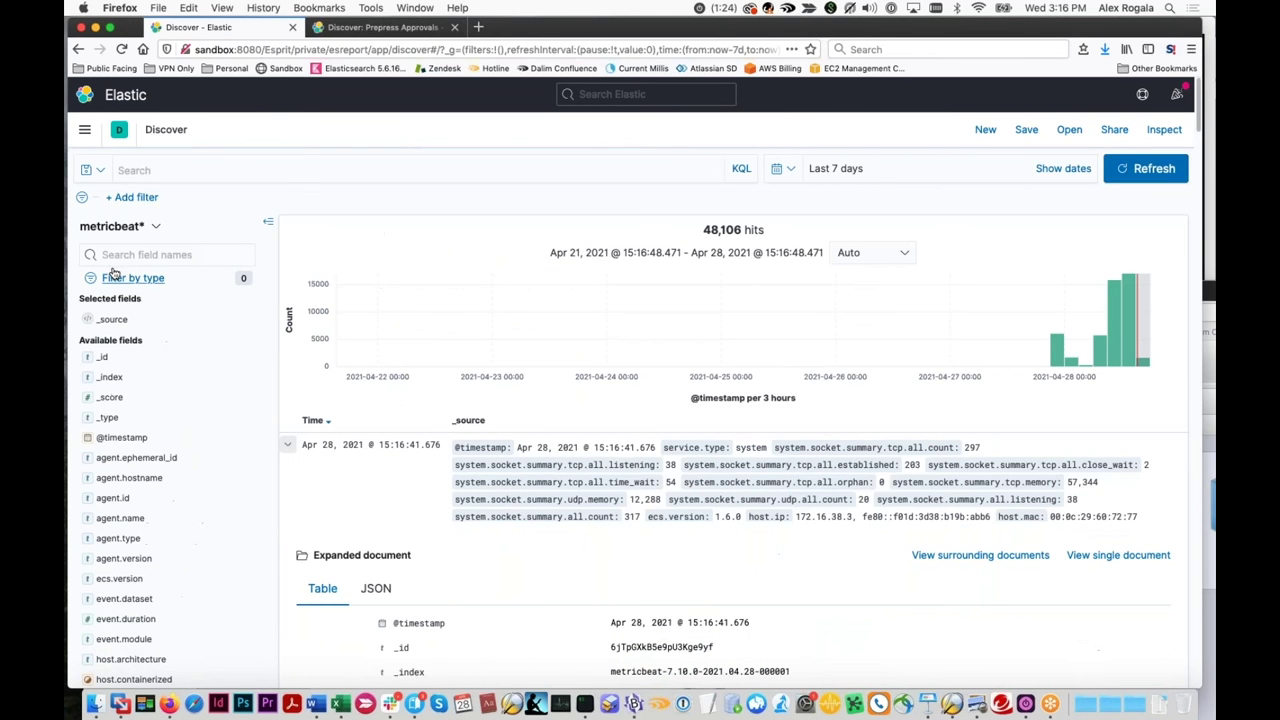